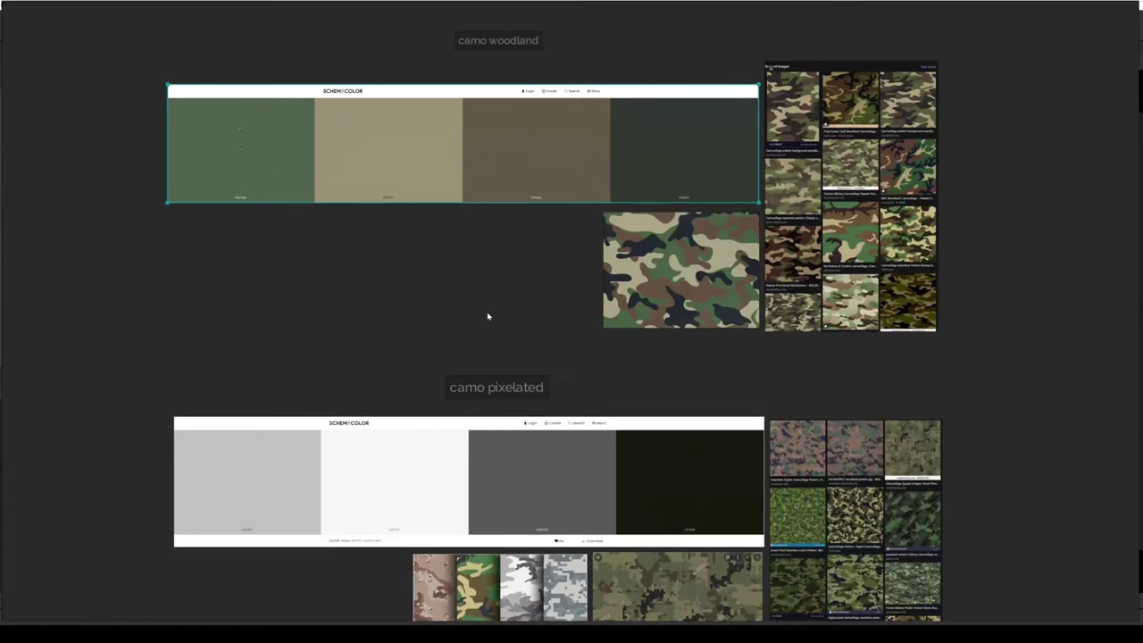
Examine the camo woodland section of the reference board, including its four-color palette and camouflage pattern images.
{"action": "scroll", "coordinate": [462, 428], "scroll_direction": "up", "scroll_amount": 3}
{"action": "scroll", "coordinate": [461, 427], "scroll_direction": "up", "scroll_amount": 2, "text": "ctrl"}
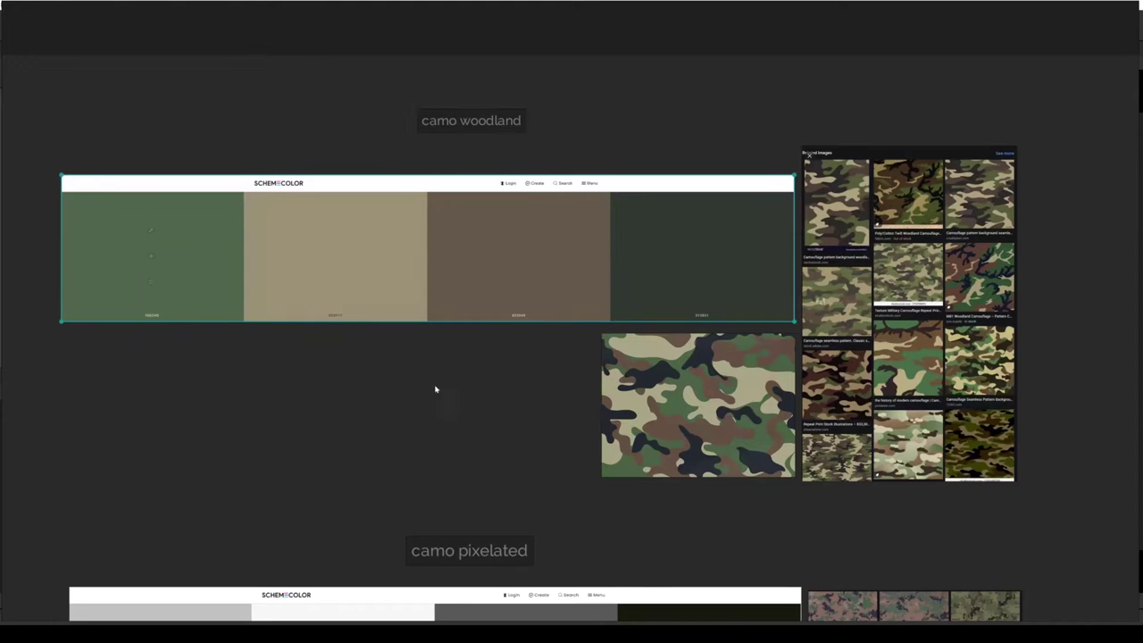
{"action": "middle_click_drag", "start_coordinate": [920, 331], "coordinate": [693, 362]}
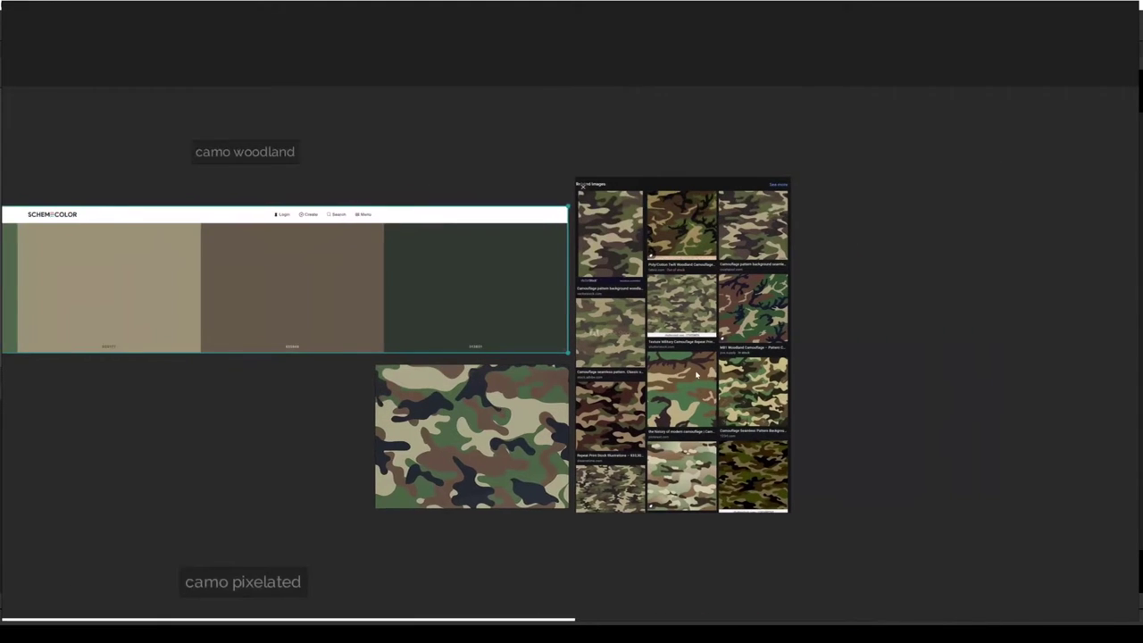
{"action": "scroll", "coordinate": [693, 364], "scroll_direction": "up", "scroll_amount": 2}
{"action": "scroll", "coordinate": [696, 366], "scroll_direction": "left", "scroll_amount": 3}
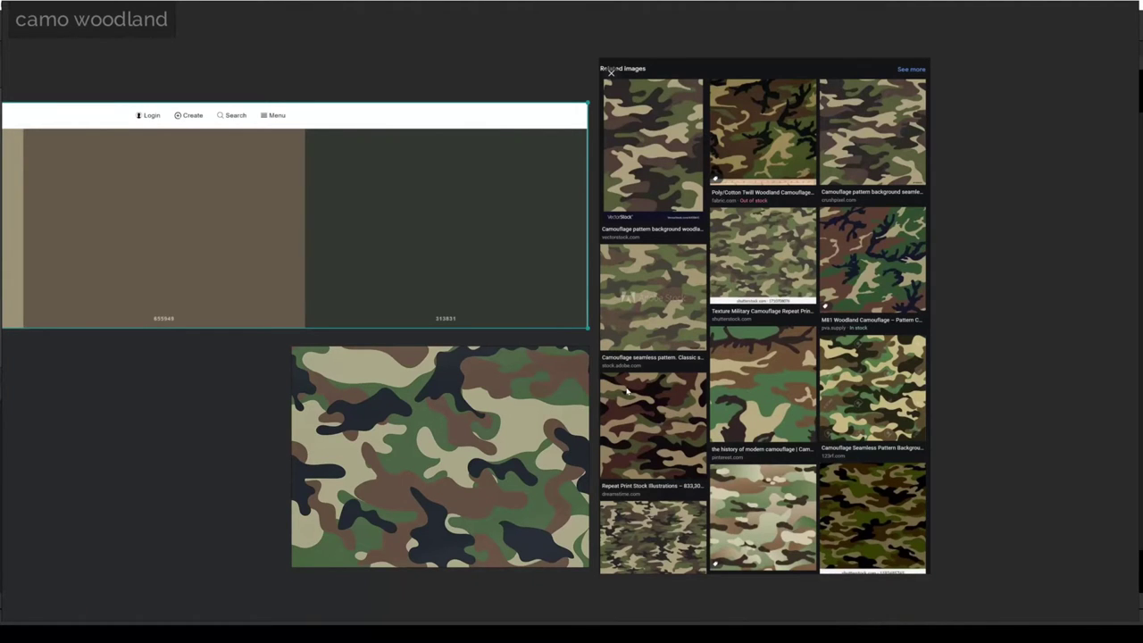
{"action": "scroll", "coordinate": [627, 391], "scroll_direction": "down", "scroll_amount": 3}
{"action": "middle_click_drag", "start_coordinate": [424, 354], "coordinate": [582, 373]}
{"action": "scroll", "coordinate": [364, 319], "scroll_direction": "up", "scroll_amount": 4}
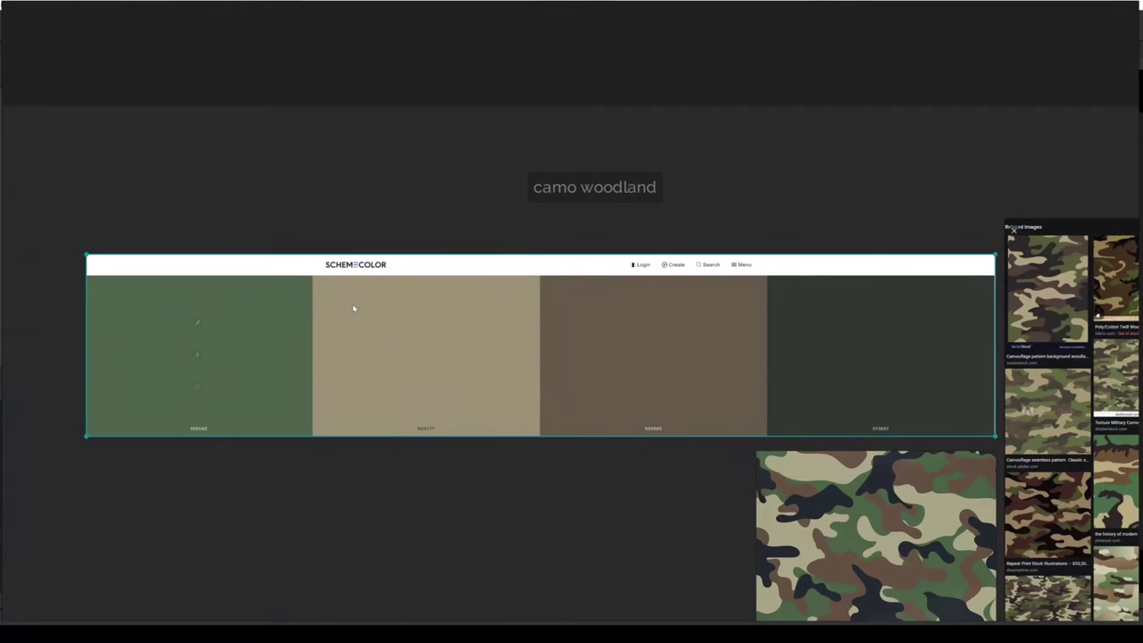
{"action": "scroll", "coordinate": [353, 308], "scroll_direction": "up", "scroll_amount": 2}
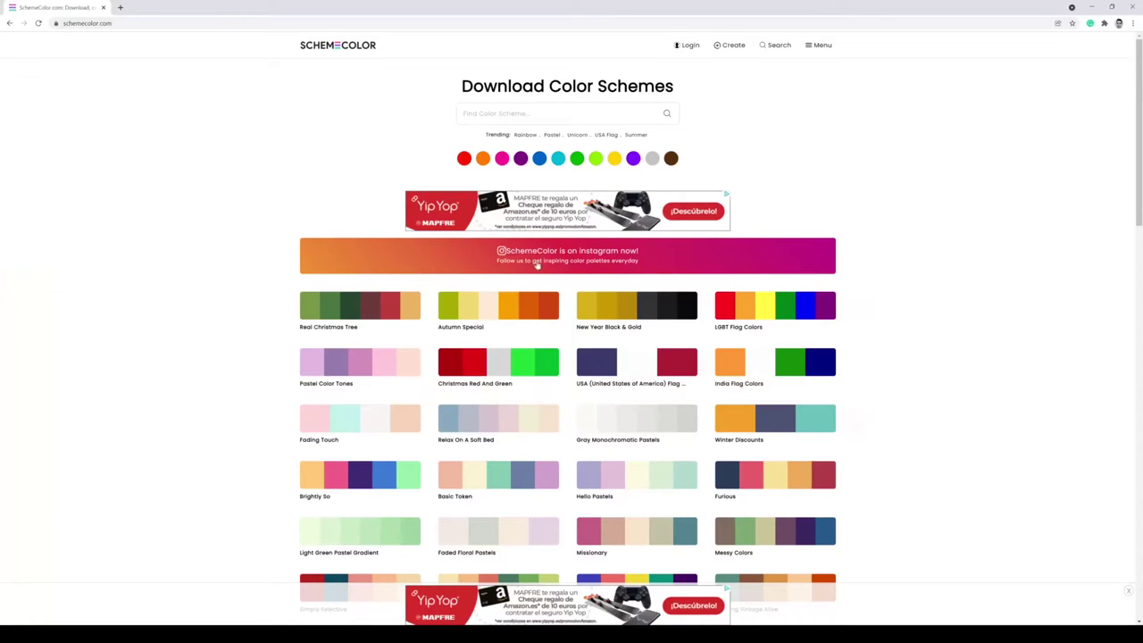
Search the SchemeColor website for "woodland" color schemes.
{"action": "left_click", "coordinate": [536, 114]}
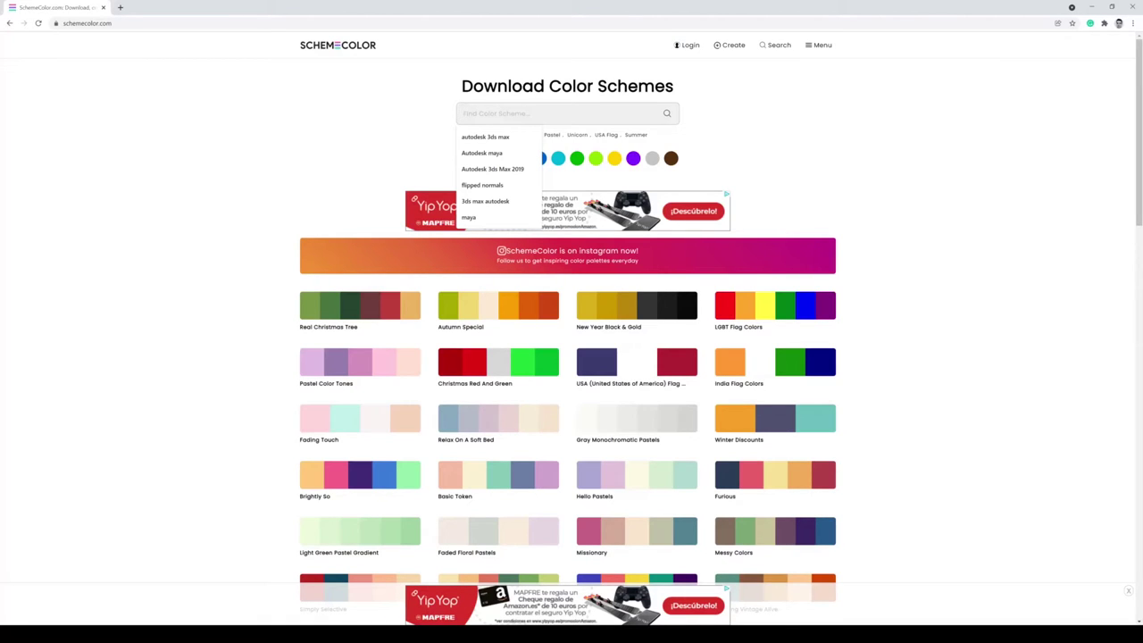
{"action": "type", "text": "woodlan"}
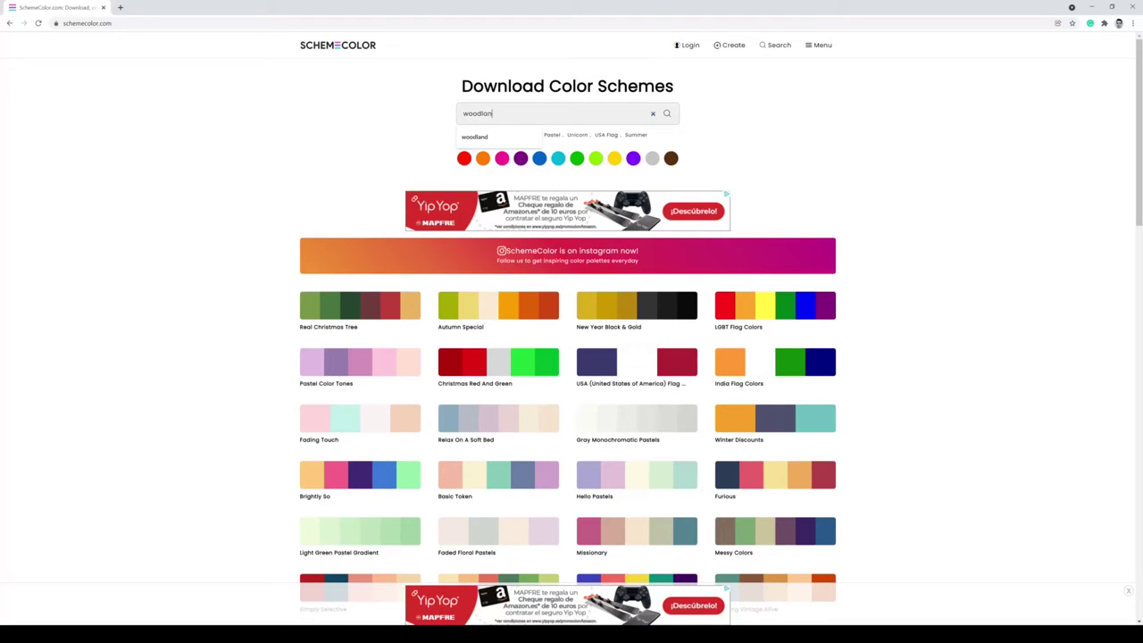
{"action": "type", "text": "d"}
{"action": "key", "text": "Return"}
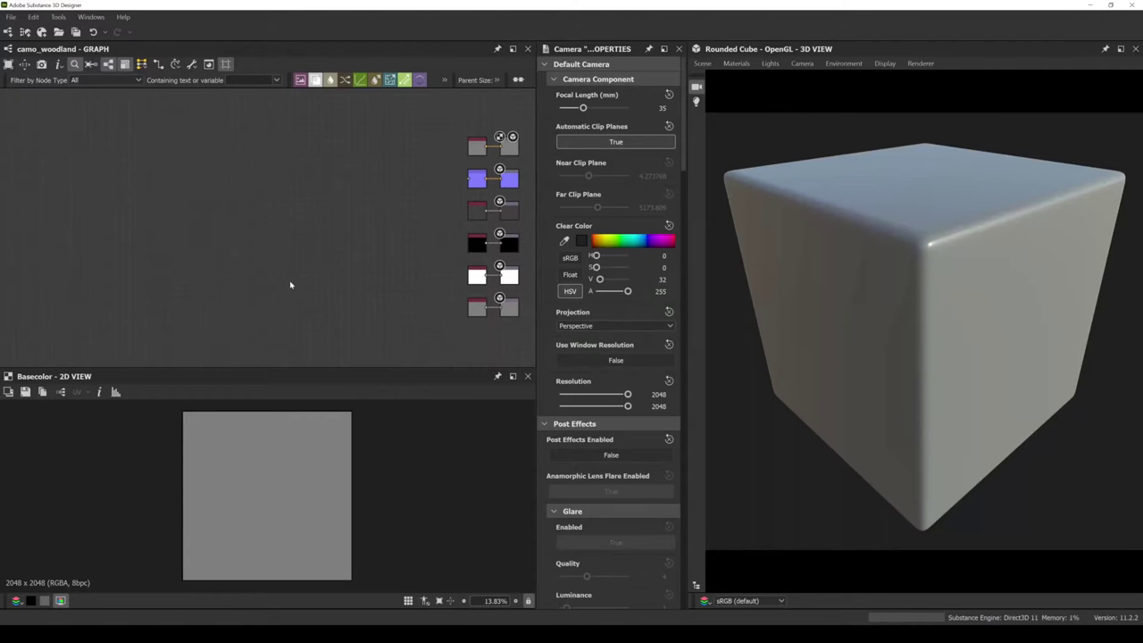
In the camo_woodland graph, set the grayscale output color of the Uniform Color node feeding Roughness to 255.
{"action": "left_click_drag", "start_coordinate": [920, 435], "coordinate": [859, 390], "text": "alt"}
{"action": "scroll", "coordinate": [858, 399], "scroll_direction": "up", "scroll_amount": 1}
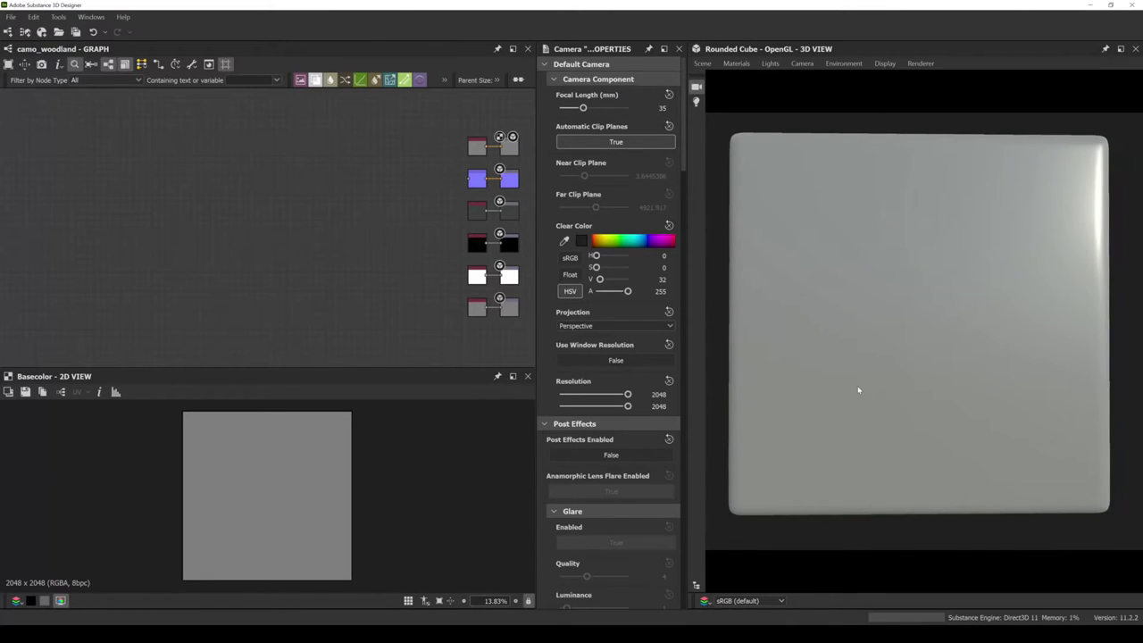
{"action": "scroll", "coordinate": [858, 390], "scroll_direction": "up", "scroll_amount": 1}
{"action": "scroll", "coordinate": [859, 389], "scroll_direction": "up", "scroll_amount": 1}
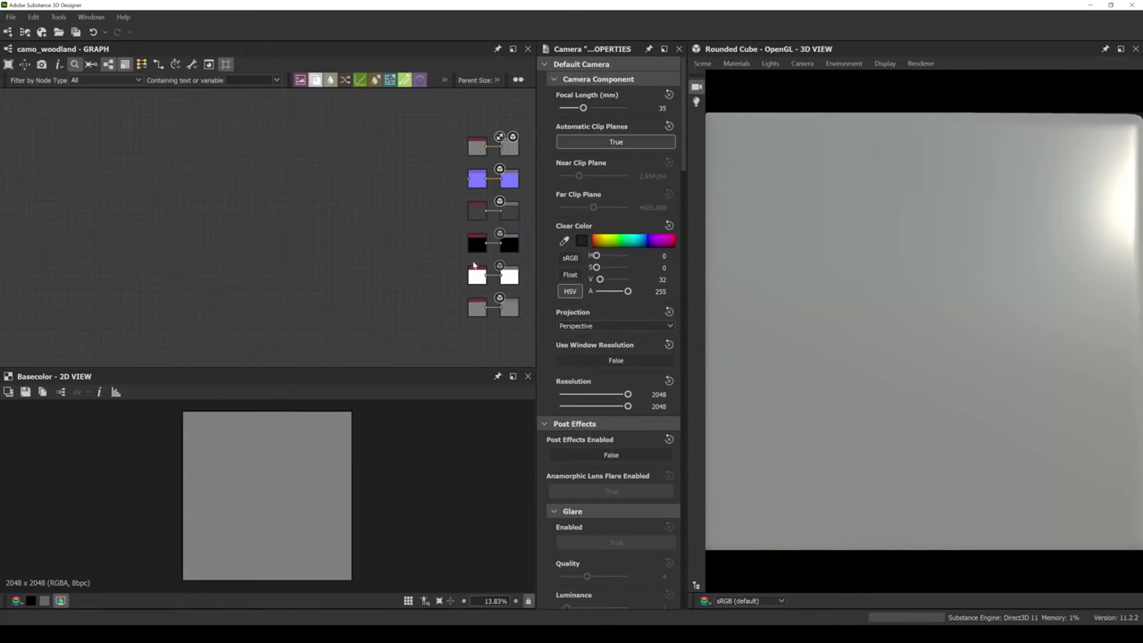
{"action": "middle_click_drag", "start_coordinate": [452, 227], "coordinate": [404, 236]}
{"action": "scroll", "coordinate": [419, 251], "scroll_direction": "up", "scroll_amount": 2}
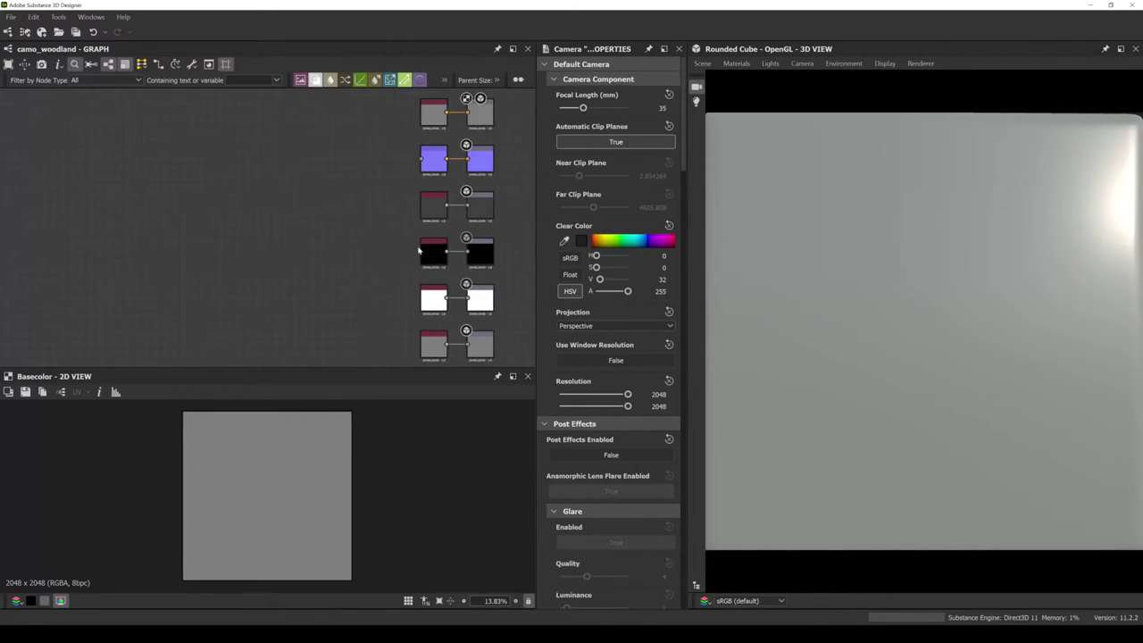
{"action": "scroll", "coordinate": [419, 251], "scroll_direction": "up", "scroll_amount": 2}
{"action": "left_click", "coordinate": [436, 171]}
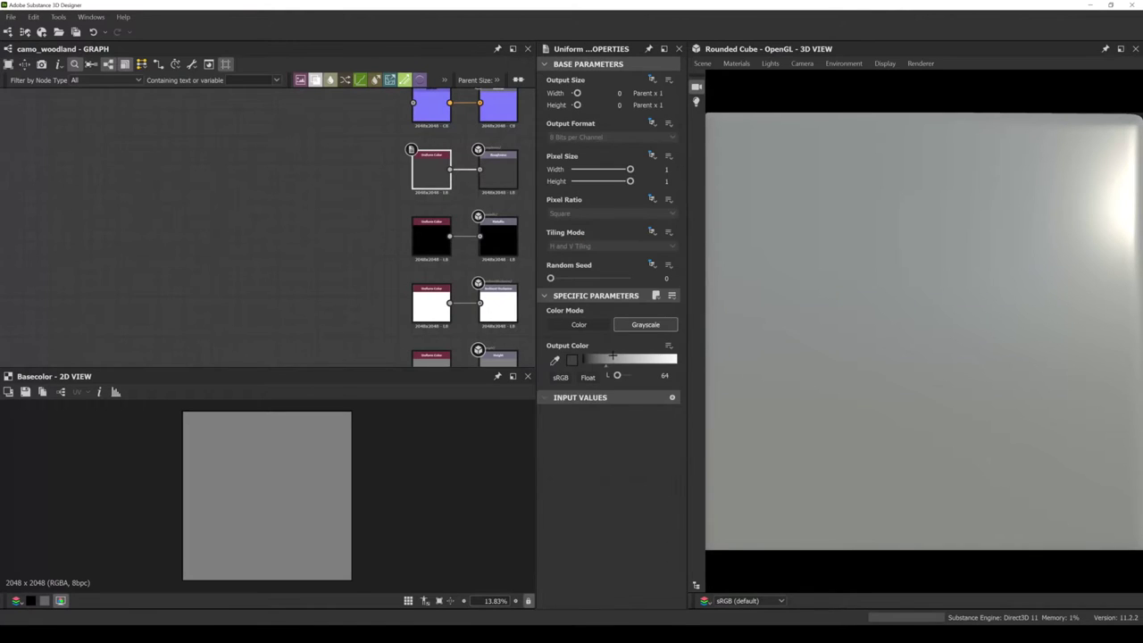
{"action": "left_click_drag", "start_coordinate": [618, 376], "coordinate": [672, 381]}
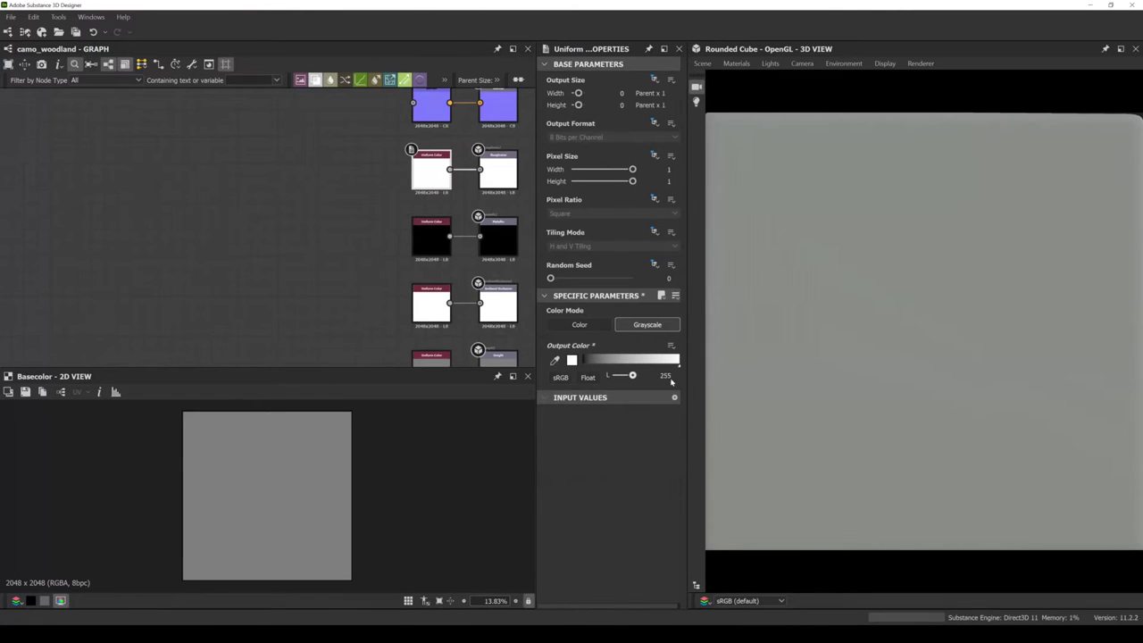
{"action": "scroll", "coordinate": [852, 407], "scroll_direction": "down", "scroll_amount": 2}
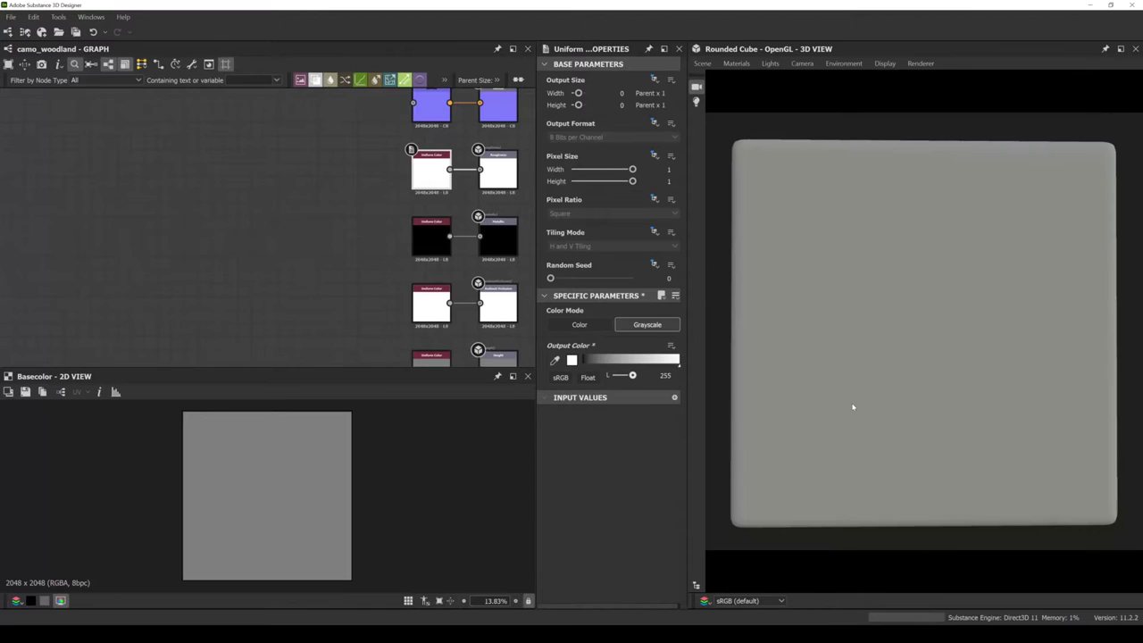
{"action": "scroll", "coordinate": [249, 203], "scroll_direction": "down", "scroll_amount": 2}
Add a Clouds 1 noise node to the graph and place it in the empty area well before the output nodes.
{"action": "middle_click_drag", "start_coordinate": [249, 204], "coordinate": [350, 225]}
{"action": "scroll", "coordinate": [483, 213], "scroll_direction": "up", "scroll_amount": 4}
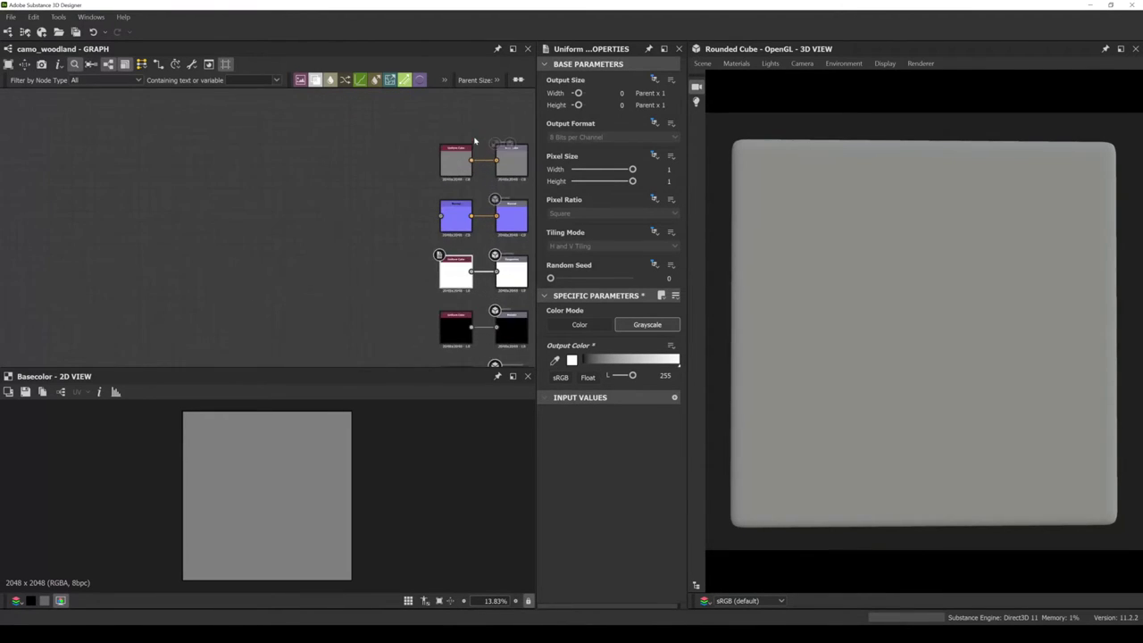
{"action": "scroll", "coordinate": [483, 212], "scroll_direction": "down", "scroll_amount": 5}
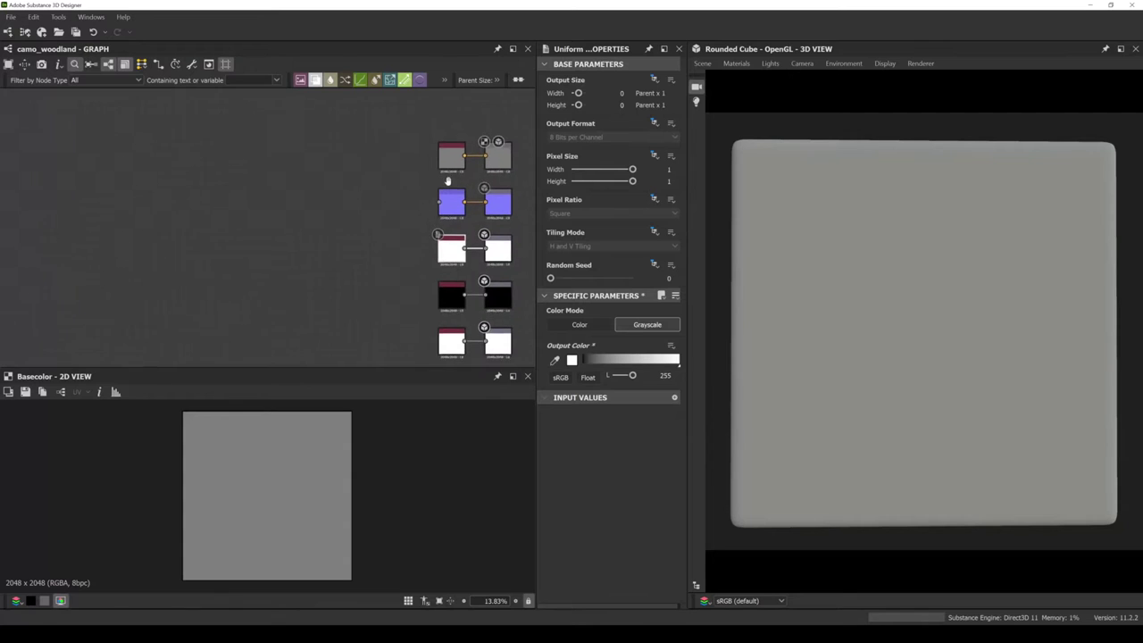
{"action": "middle_click_drag", "start_coordinate": [357, 186], "coordinate": [361, 200]}
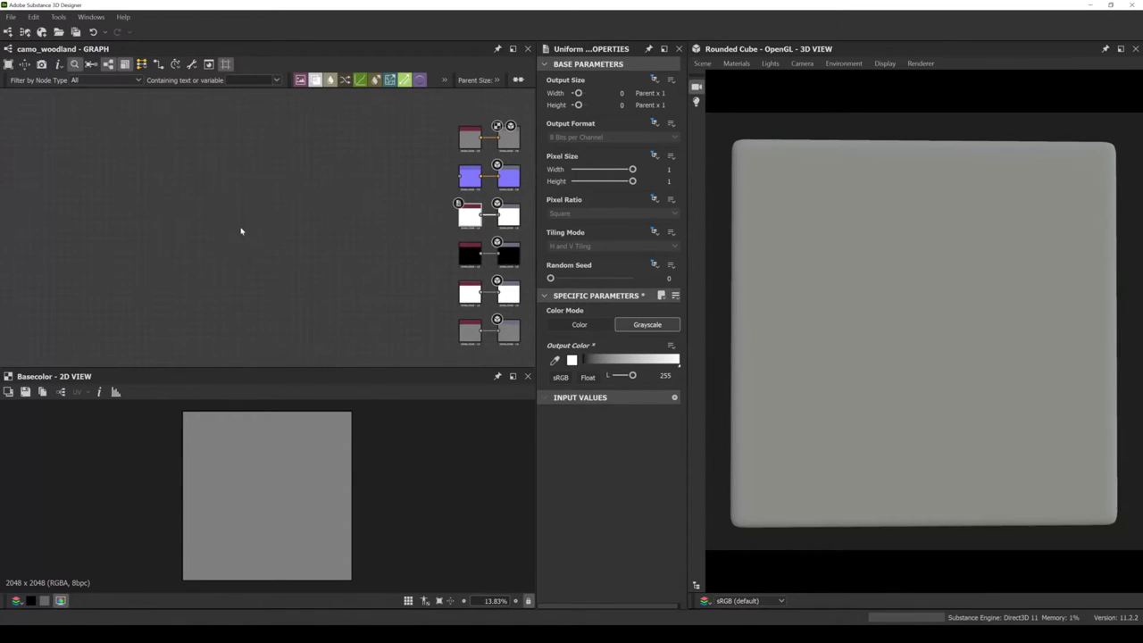
{"action": "scroll", "coordinate": [241, 231], "scroll_direction": "down", "scroll_amount": 1}
{"action": "middle_click_drag", "start_coordinate": [232, 220], "coordinate": [272, 223]}
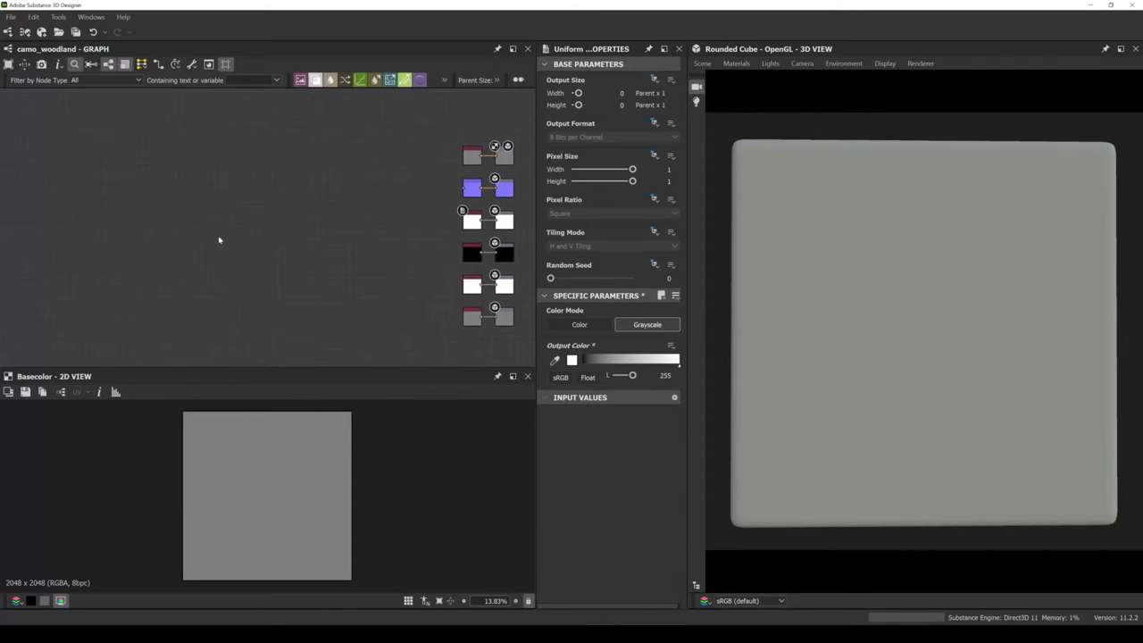
{"action": "key", "text": "space"}
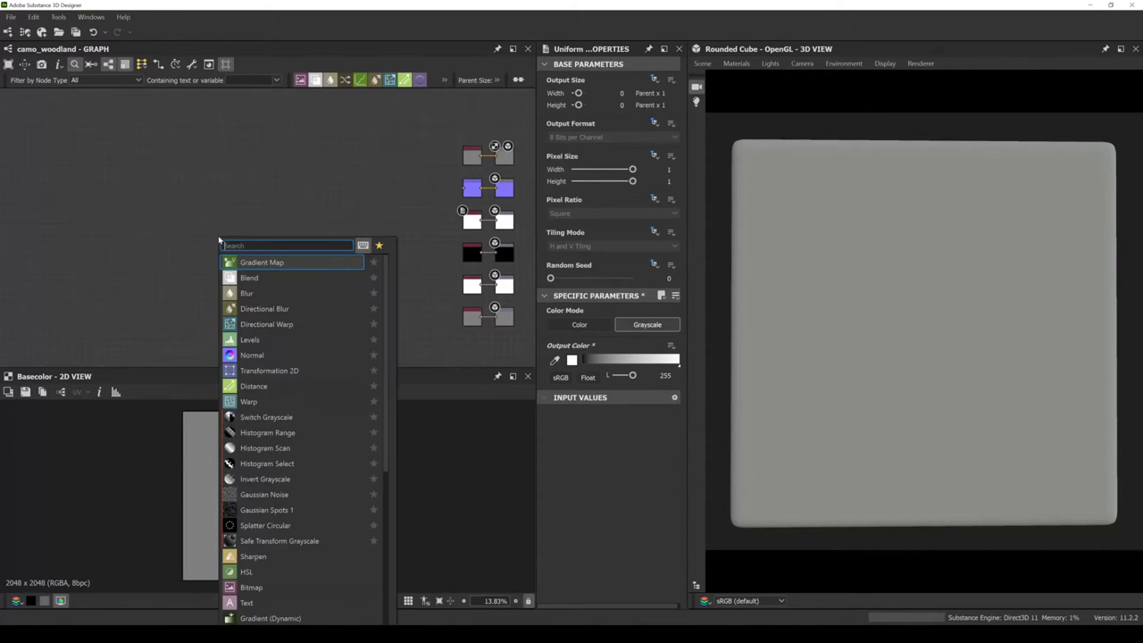
{"action": "type", "text": "cloud"}
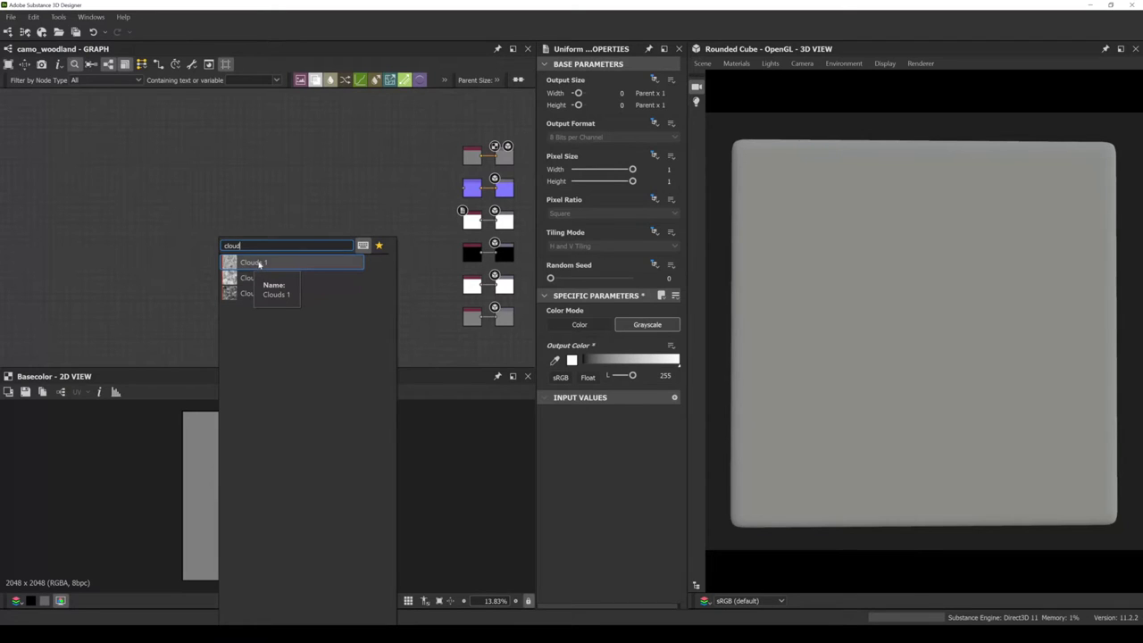
{"action": "left_click", "coordinate": [252, 263]}
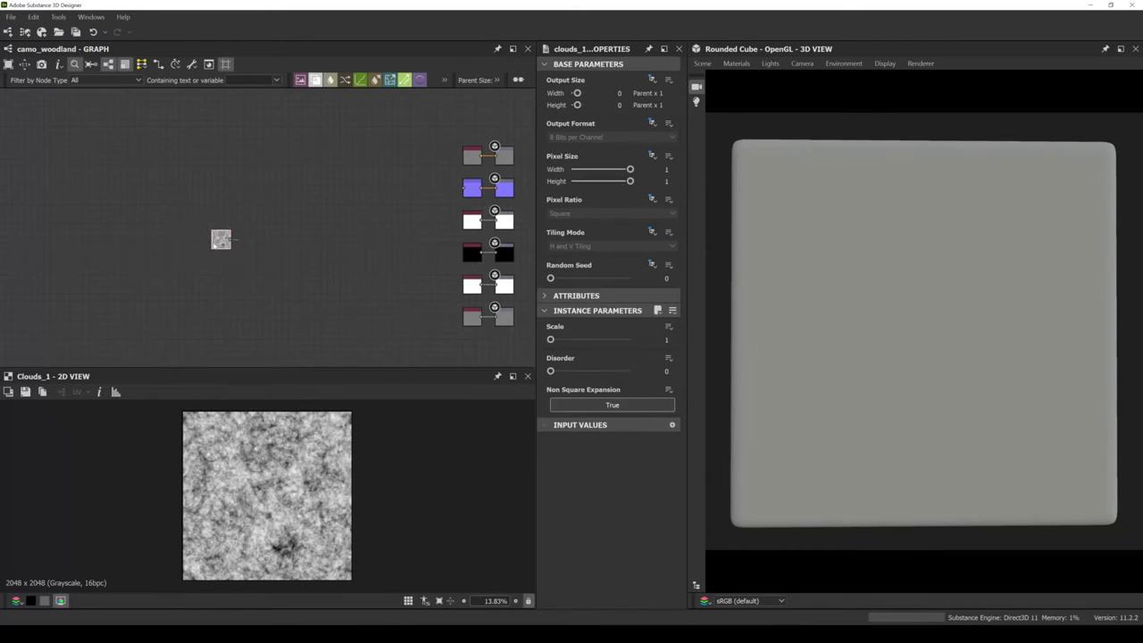
{"action": "left_click_drag", "start_coordinate": [216, 241], "coordinate": [166, 264]}
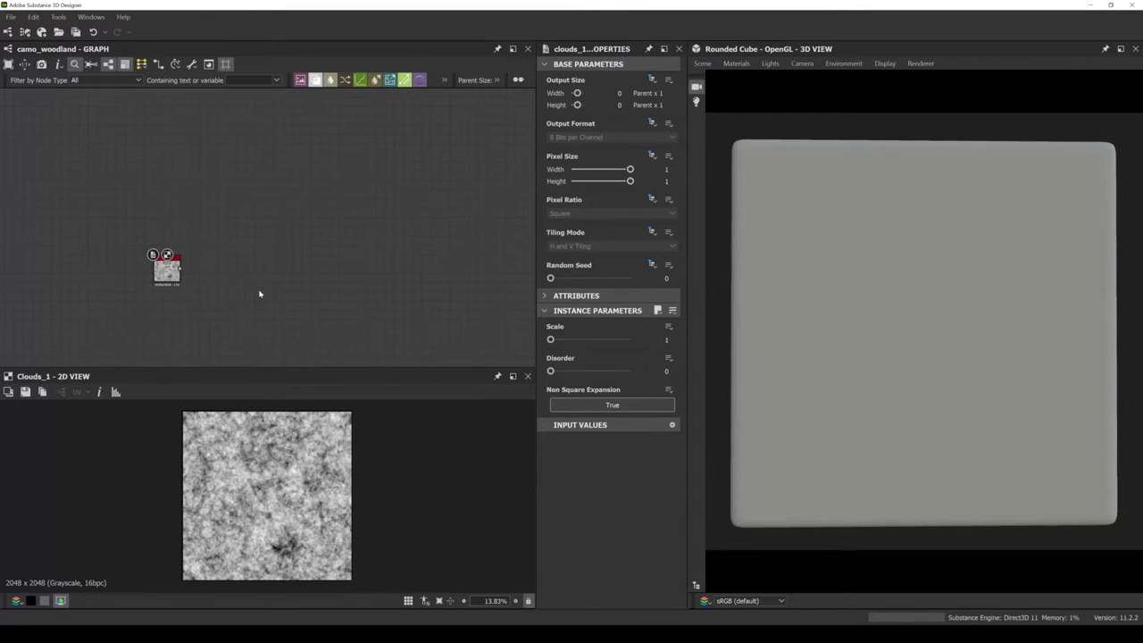
Switch to the reference board and examine the shapes and color layers in the large woodland camouflage image.
{"action": "left_click", "coordinate": [391, 634]}
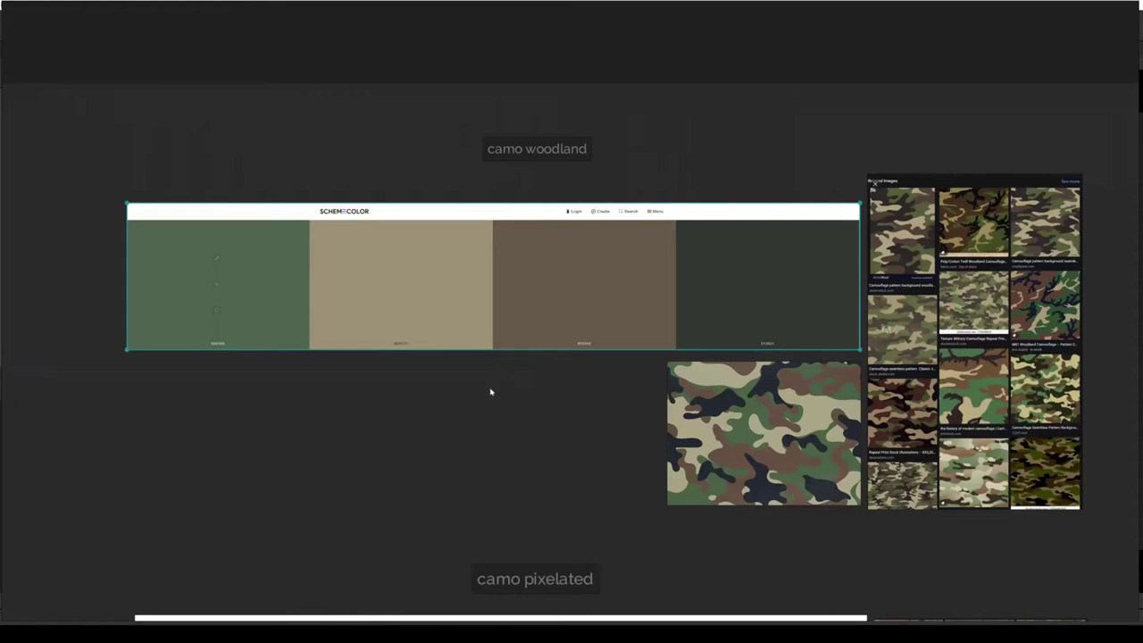
{"action": "middle_click_drag", "start_coordinate": [400, 361], "coordinate": [205, 357]}
{"action": "scroll", "coordinate": [581, 444], "scroll_direction": "up", "scroll_amount": 3}
{"action": "middle_click_drag", "start_coordinate": [548, 446], "coordinate": [459, 419]}
{"action": "scroll", "coordinate": [436, 413], "scroll_direction": "up", "scroll_amount": 3}
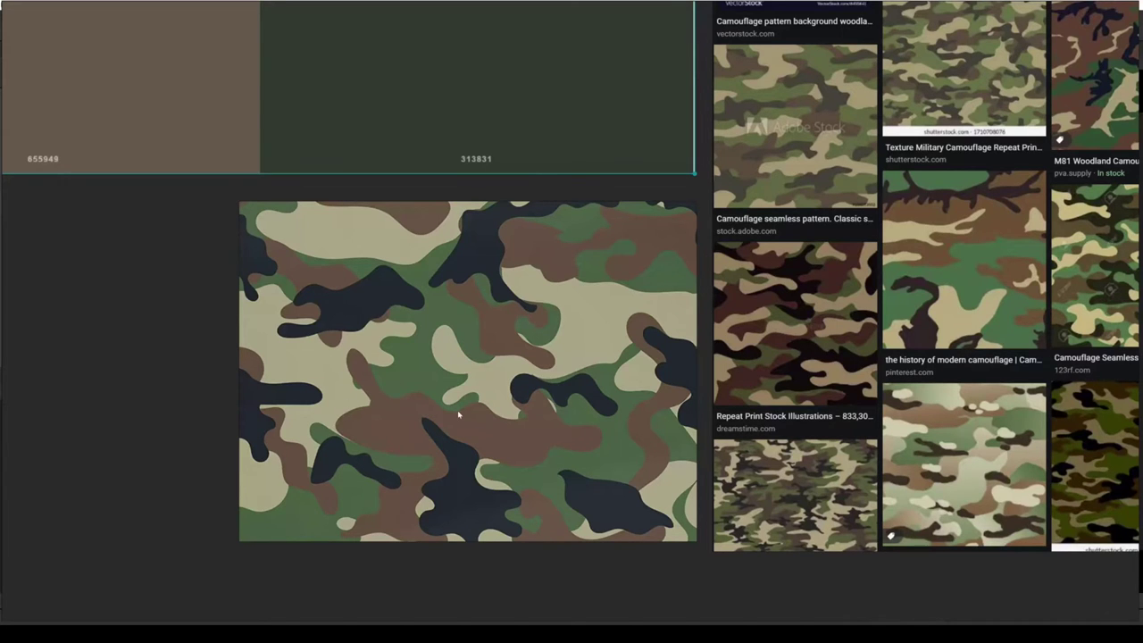
{"action": "middle_click_drag", "start_coordinate": [459, 412], "coordinate": [467, 417]}
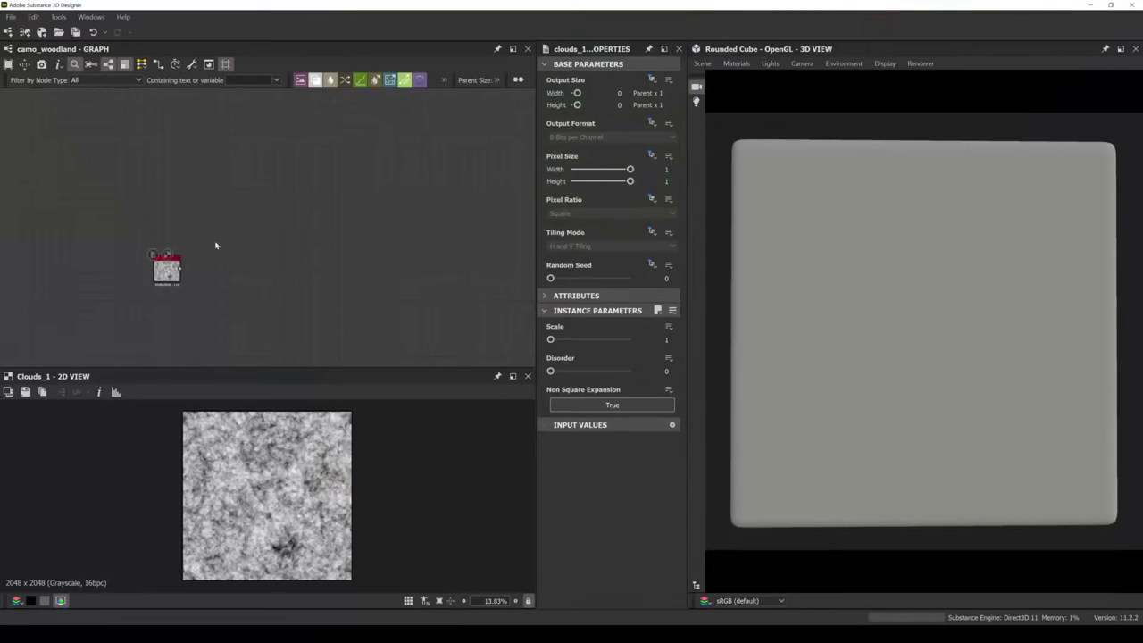
Back in Substance 3D Designer, add a Uniform Color node above the Clouds 1 node and place a duplicate above it.
{"action": "key", "text": "space"}
{"action": "type", "text": "un"}
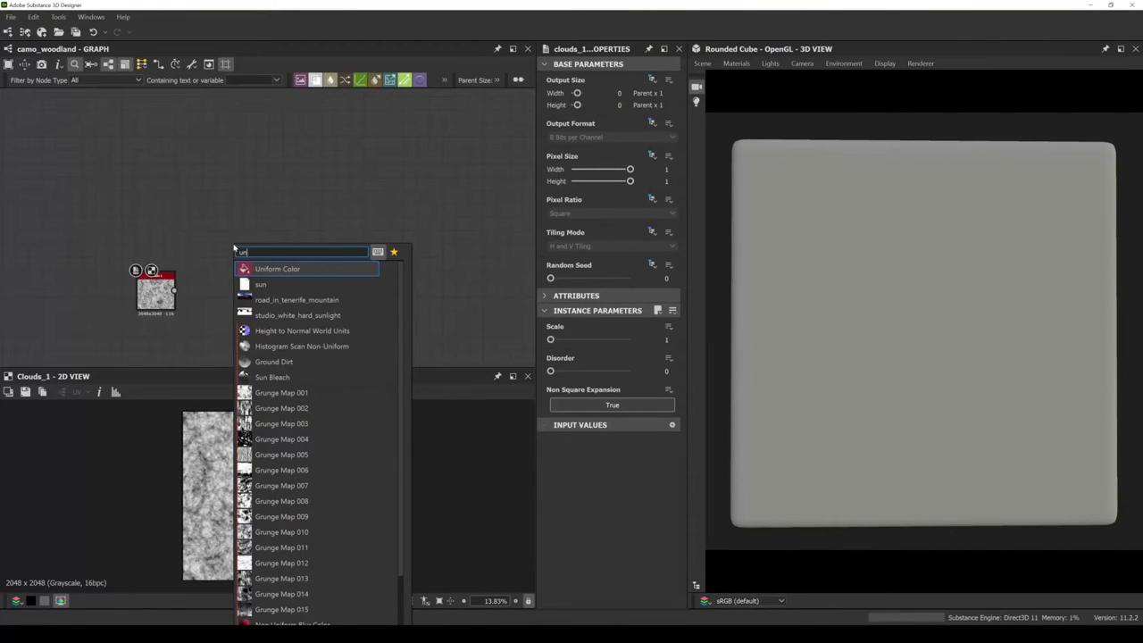
{"action": "left_click", "coordinate": [268, 269]}
{"action": "left_click_drag", "start_coordinate": [238, 248], "coordinate": [223, 225]}
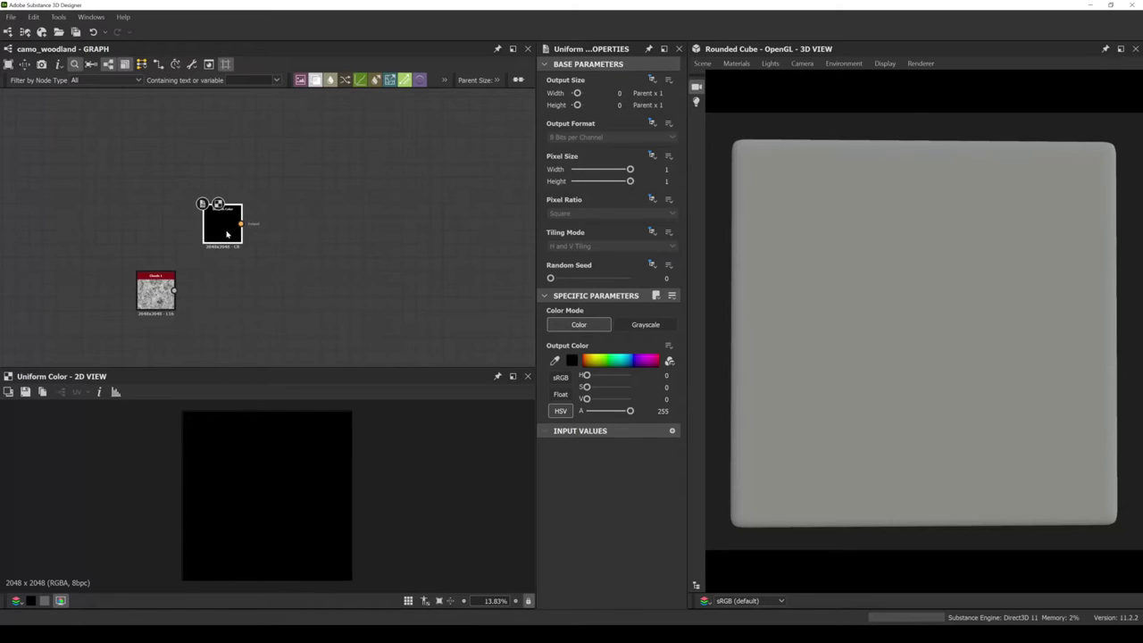
{"action": "key", "text": "ctrl+d"}
{"action": "left_click_drag", "start_coordinate": [270, 241], "coordinate": [225, 174]}
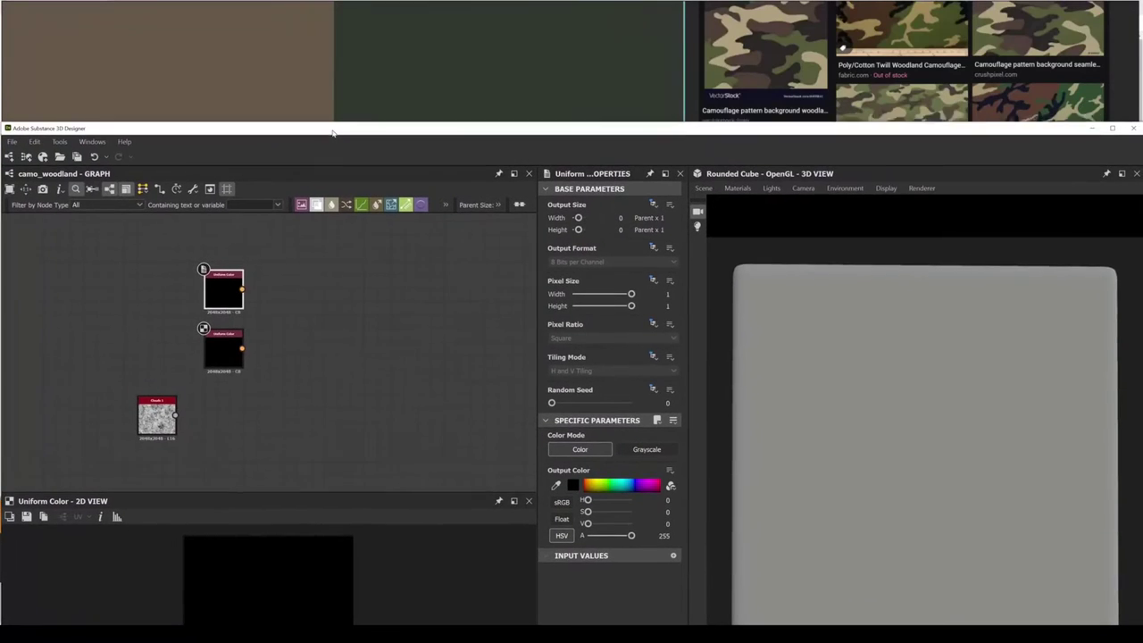
Arrange the Designer window lower on the desktop and shift the reference board so the woodland palette shows above it.
{"action": "scroll", "coordinate": [475, 64], "scroll_direction": "down", "scroll_amount": 4}
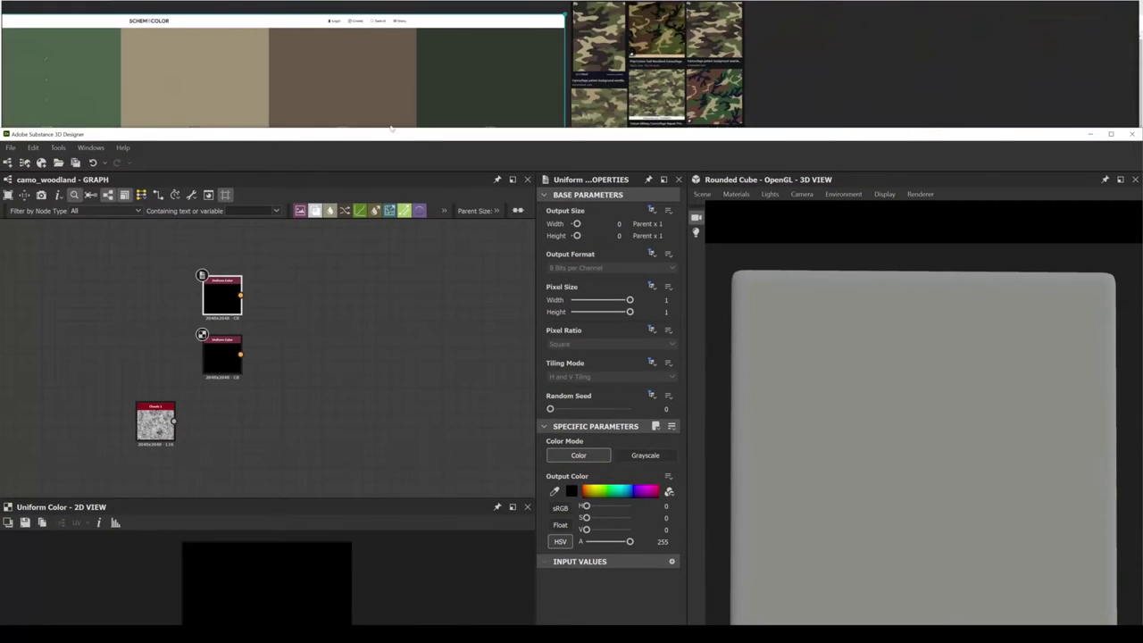
{"action": "left_click_drag", "start_coordinate": [417, 136], "coordinate": [419, 149]}
{"action": "middle_click_drag", "start_coordinate": [389, 81], "coordinate": [447, 72]}
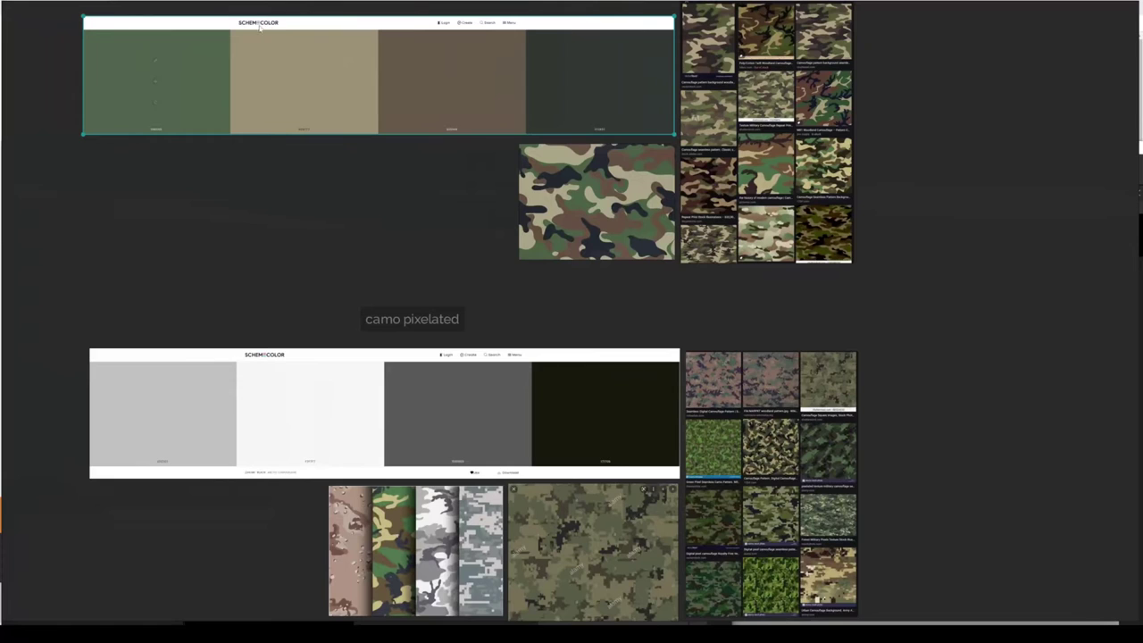
Compare the woodland palette with the camouflage reference images, then return to Substance 3D Designer.
{"action": "middle_click_drag", "start_coordinate": [301, 87], "coordinate": [290, 86]}
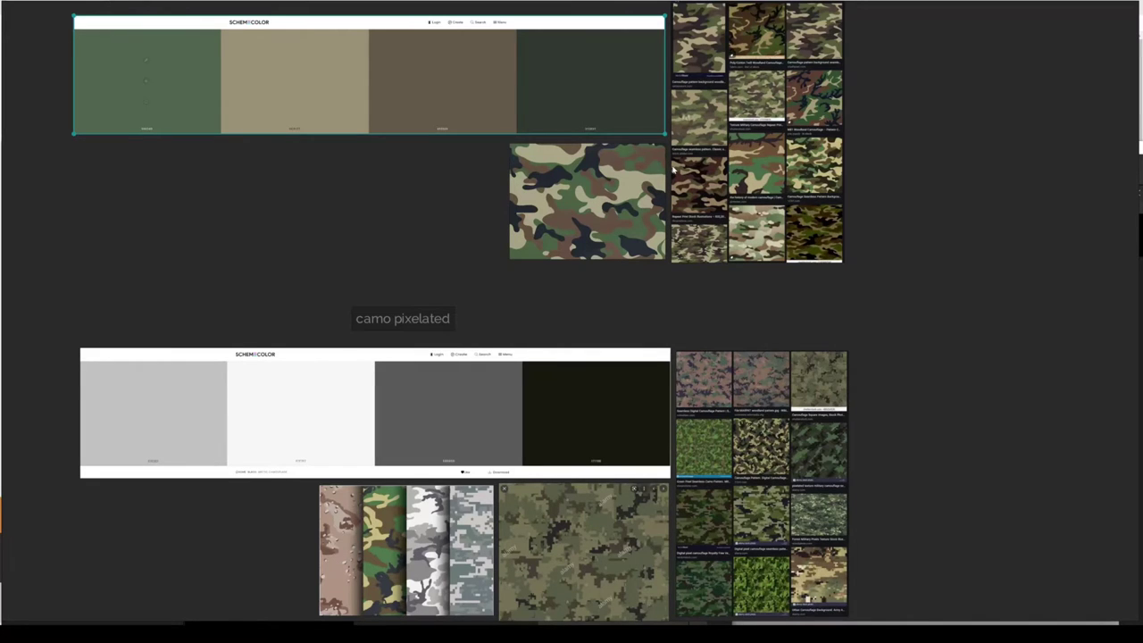
{"action": "scroll", "coordinate": [748, 176], "scroll_direction": "up", "scroll_amount": 2}
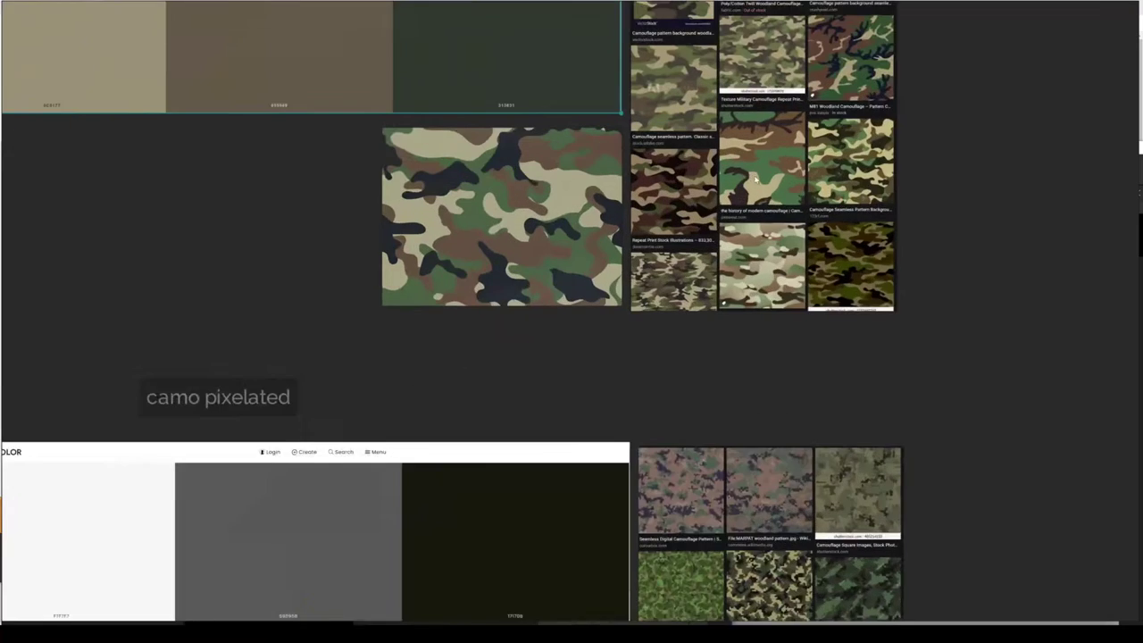
{"action": "middle_click_drag", "start_coordinate": [766, 116], "coordinate": [669, 245]}
{"action": "scroll", "coordinate": [669, 243], "scroll_direction": "up", "scroll_amount": 1}
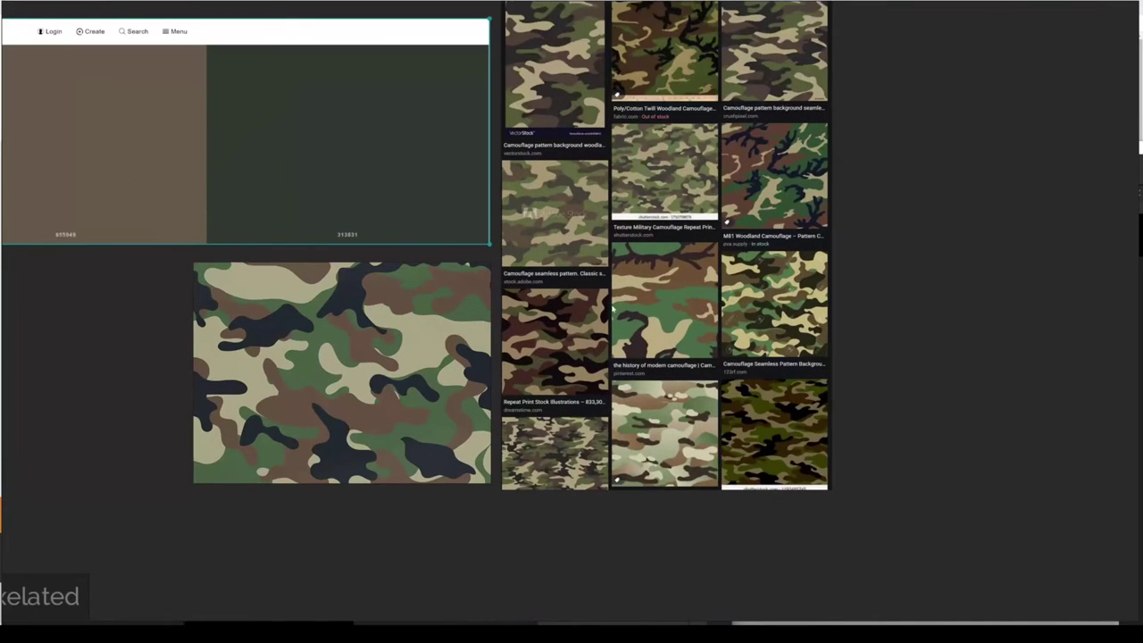
{"action": "scroll", "coordinate": [484, 276], "scroll_direction": "down", "scroll_amount": 4}
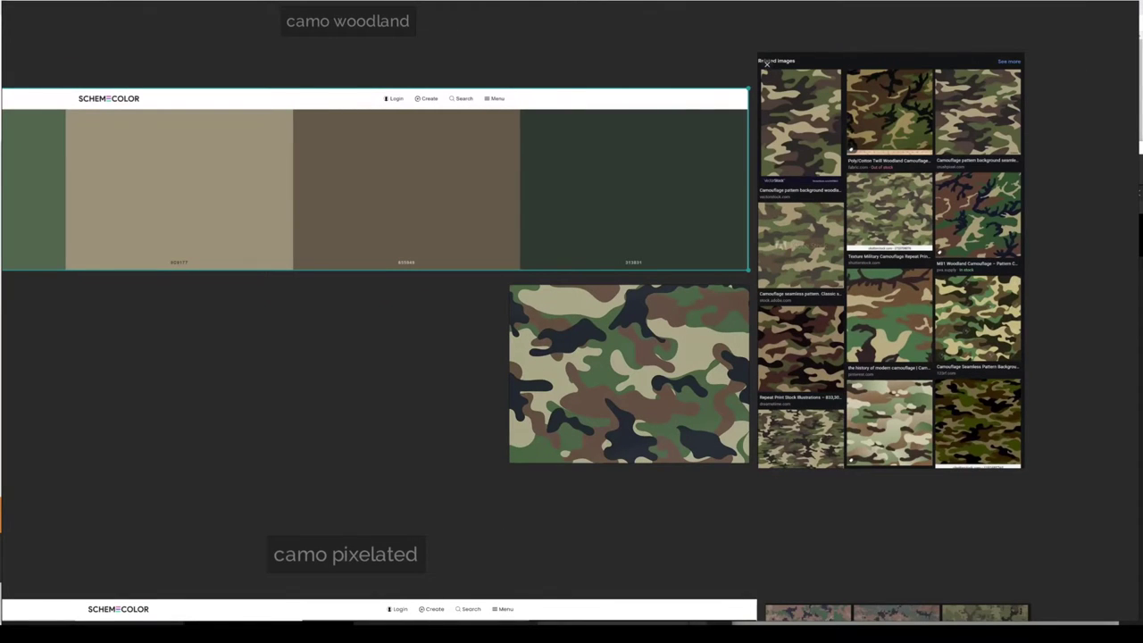
{"action": "left_click", "coordinate": [408, 634]}
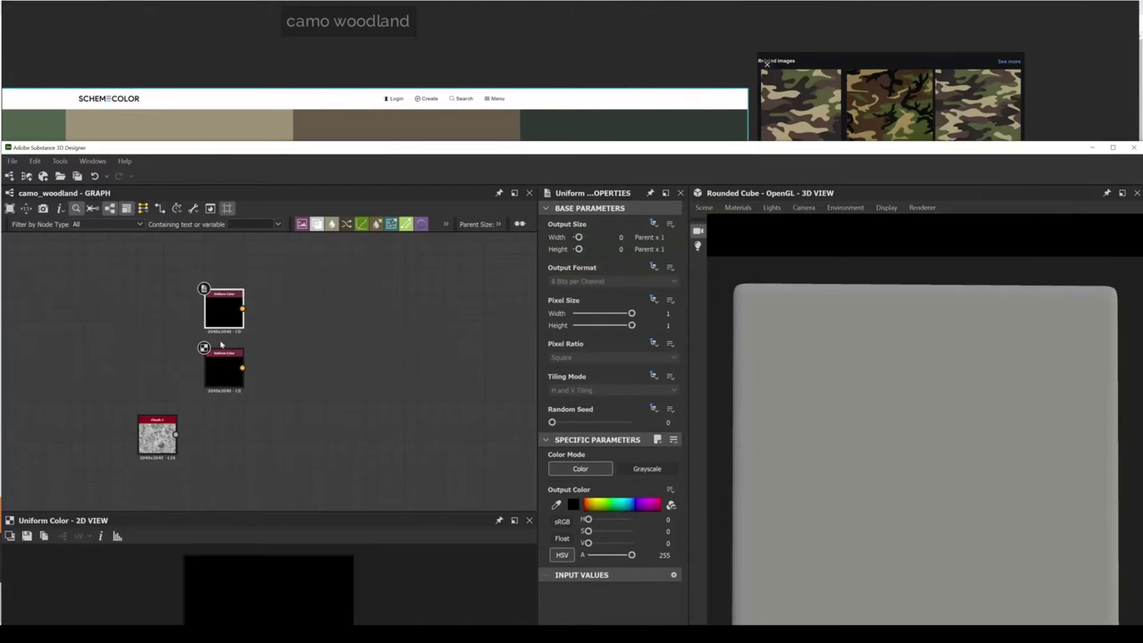
Sample the palette's green swatch (#50654d) as the output color of the upper Uniform Color node.
{"action": "left_click", "coordinate": [576, 507]}
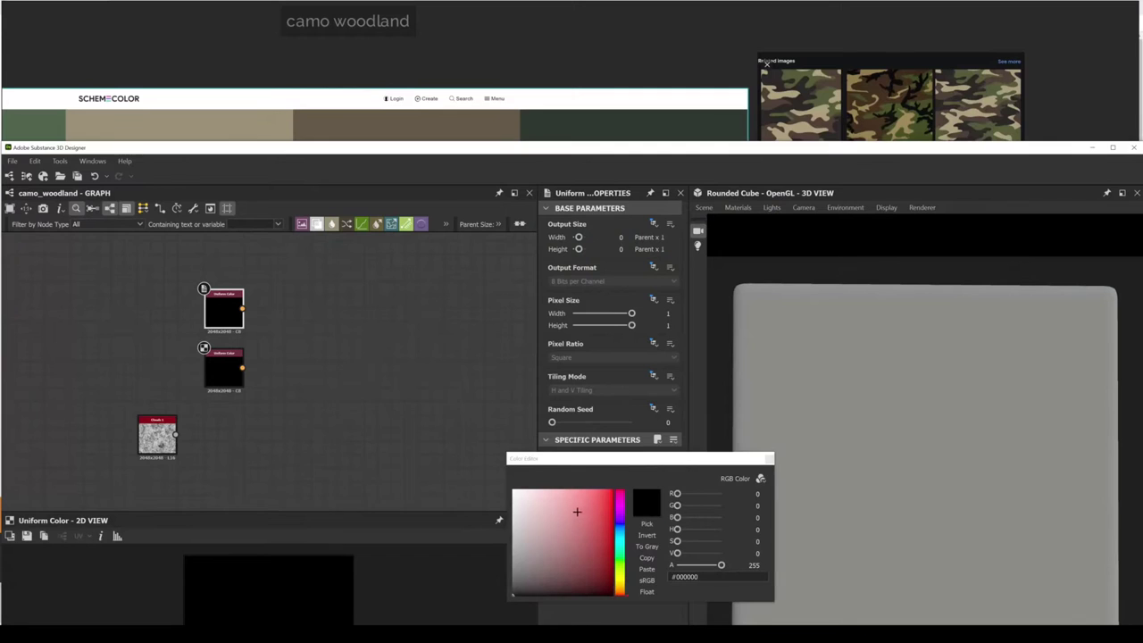
{"action": "left_click", "coordinate": [645, 527]}
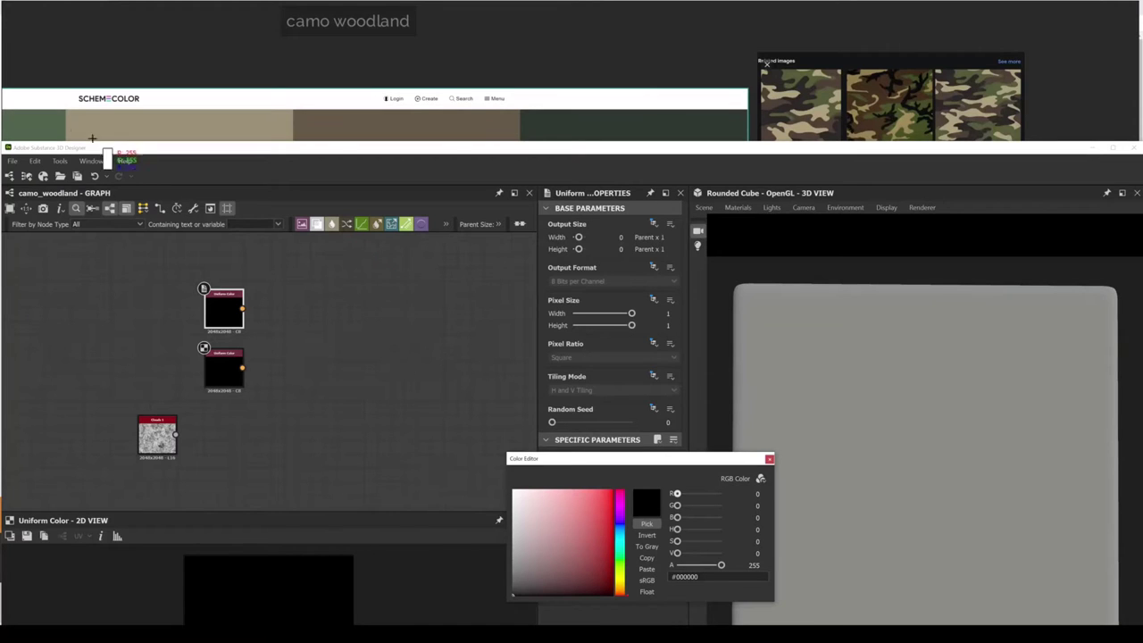
{"action": "left_click", "coordinate": [40, 129]}
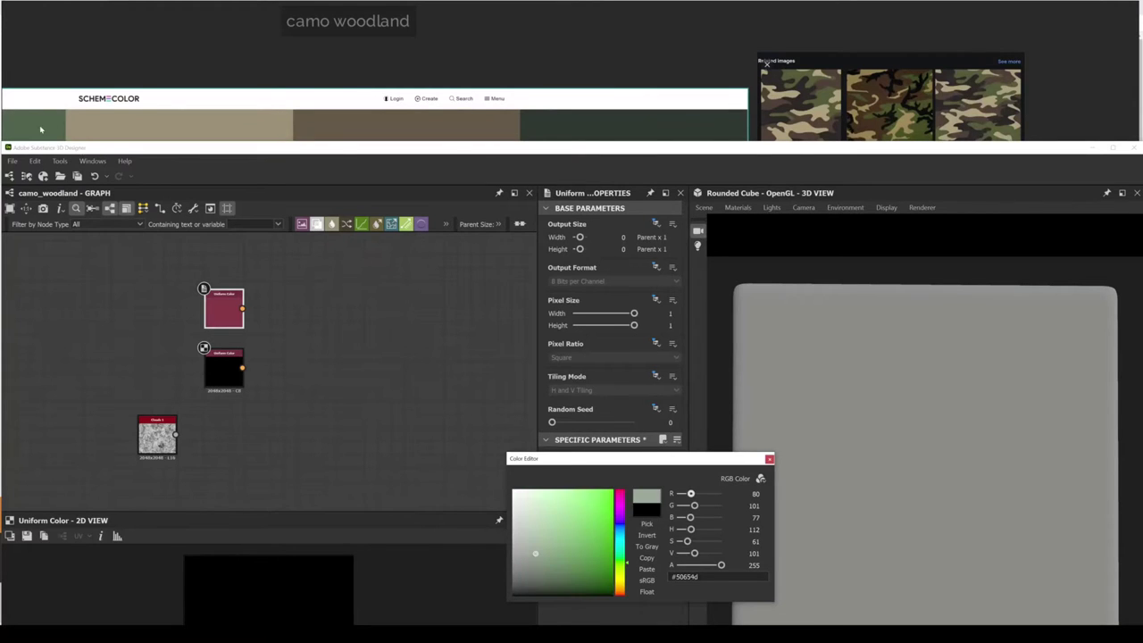
{"action": "left_click", "coordinate": [770, 458]}
Sample the palette's tan swatch (#9c9177) as the output color of the lower Uniform Color node.
{"action": "left_click", "coordinate": [225, 374]}
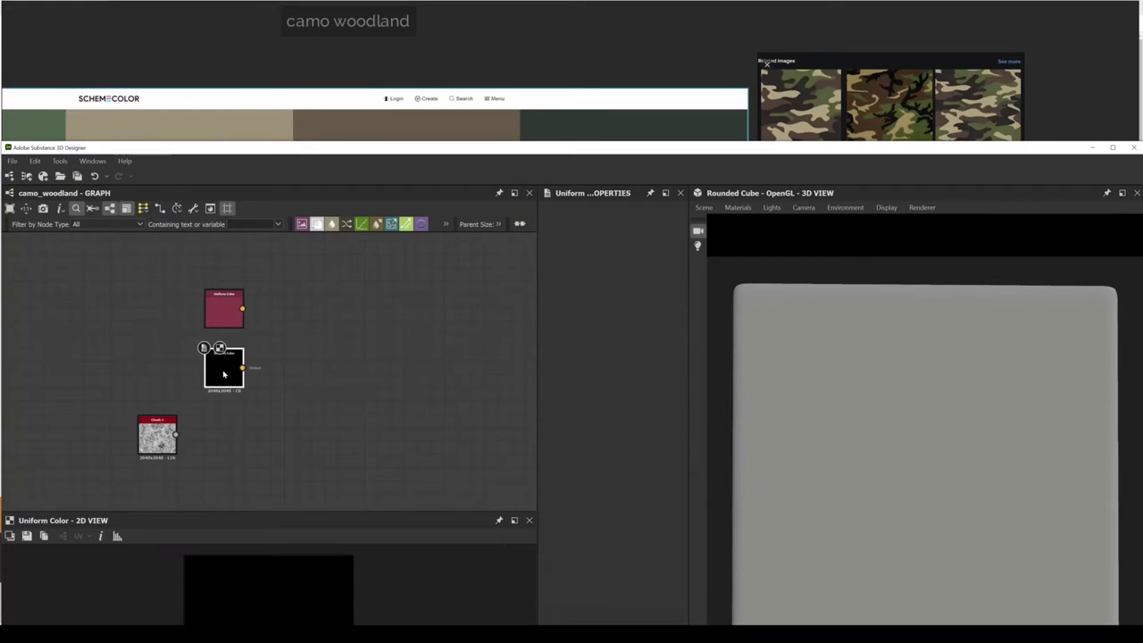
{"action": "left_click", "coordinate": [222, 309]}
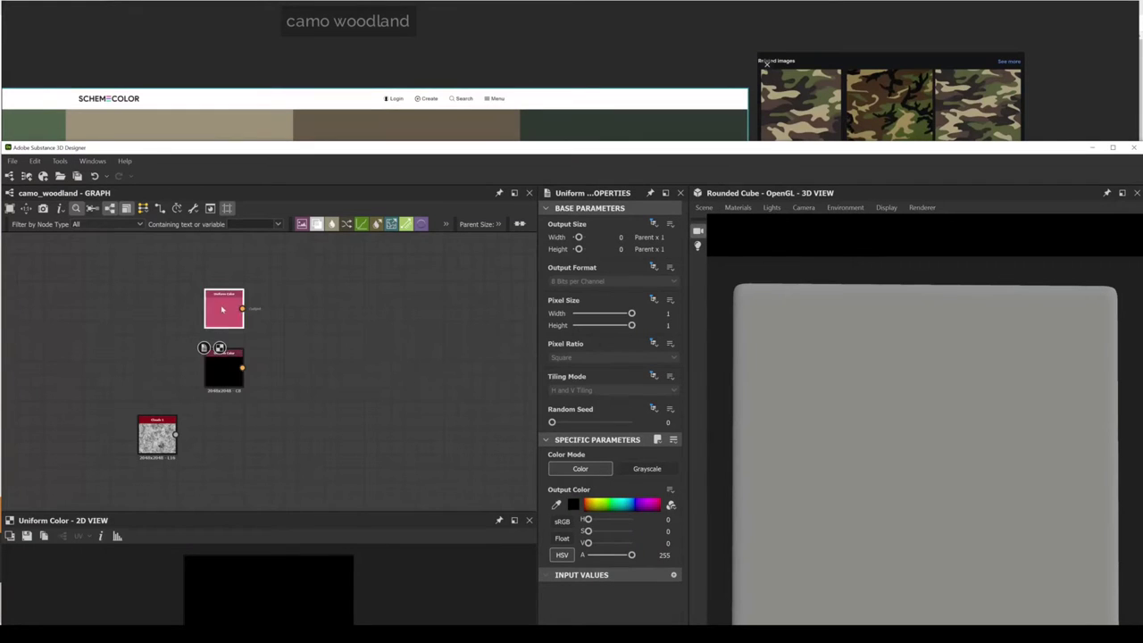
{"action": "left_click", "coordinate": [223, 371]}
{"action": "left_click", "coordinate": [573, 505]}
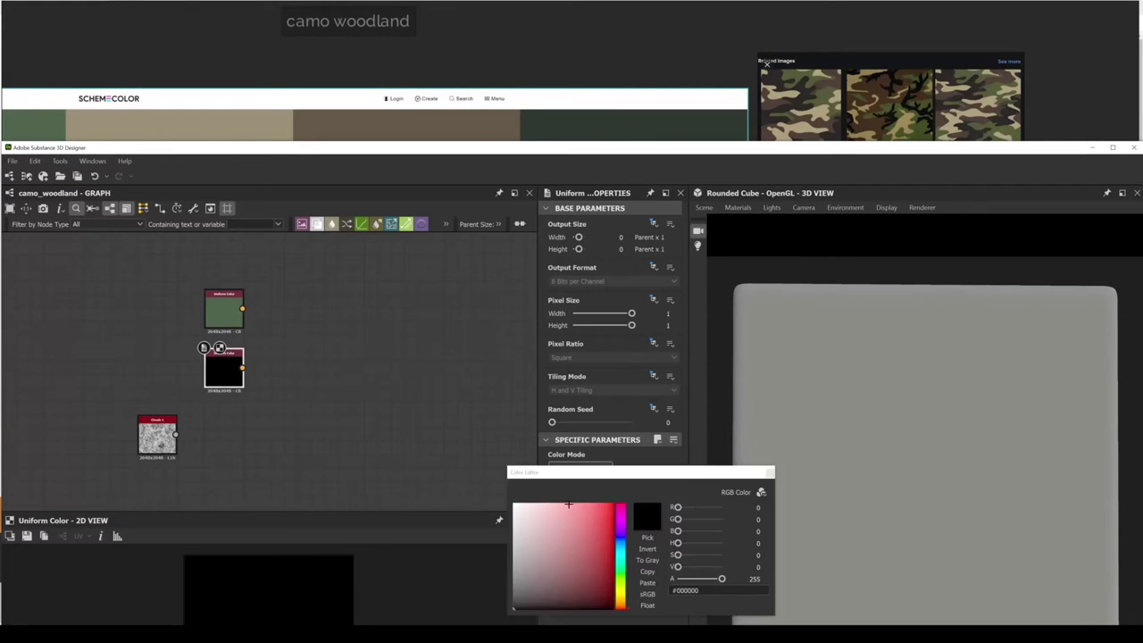
{"action": "left_click", "coordinate": [646, 537]}
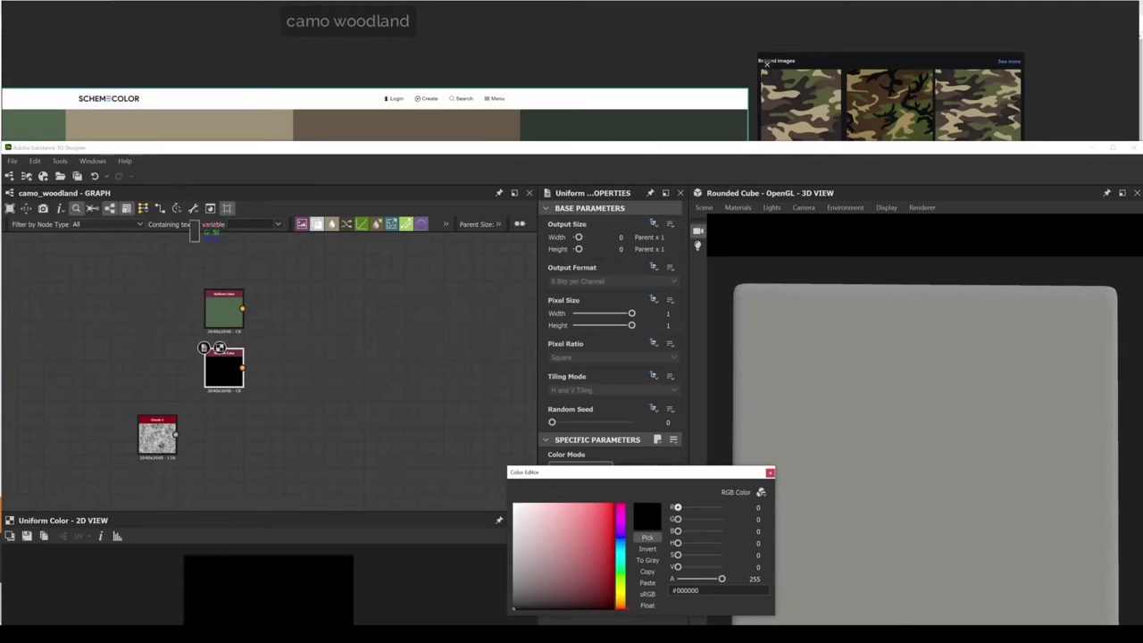
{"action": "left_click", "coordinate": [205, 125]}
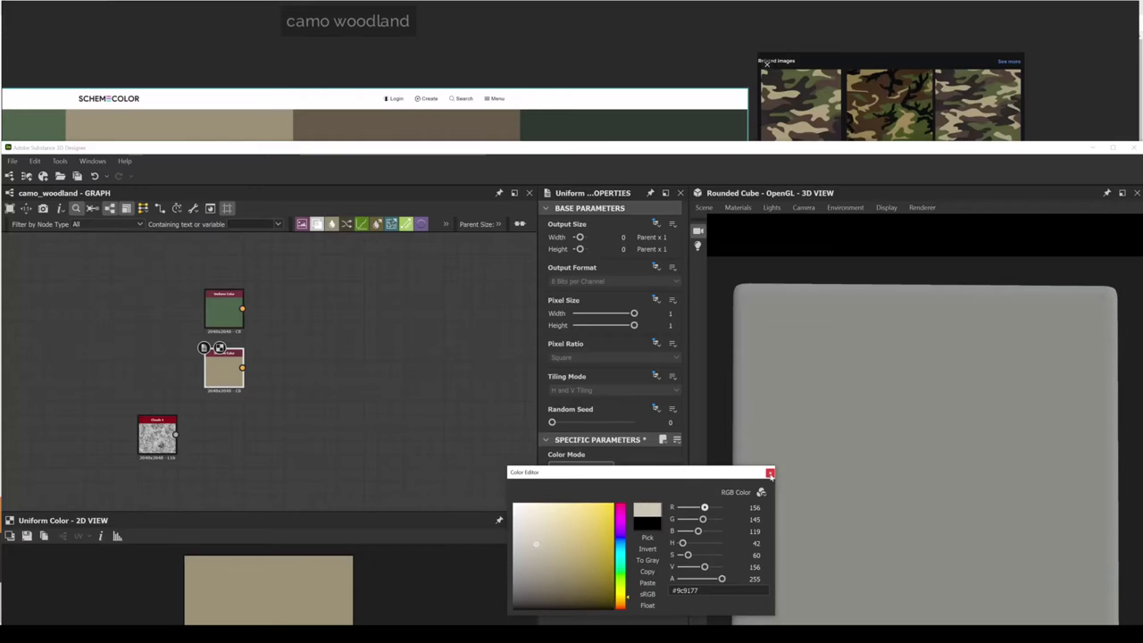
{"action": "left_click", "coordinate": [770, 474]}
Maximize the Designer window and add a Blend node beside the two Uniform Color nodes.
{"action": "middle_click_drag", "start_coordinate": [268, 365], "coordinate": [319, 318]}
{"action": "left_click", "coordinate": [1112, 147]}
{"action": "middle_click_drag", "start_coordinate": [153, 232], "coordinate": [324, 222]}
{"action": "key", "text": "space"}
{"action": "left_click", "coordinate": [357, 248]}
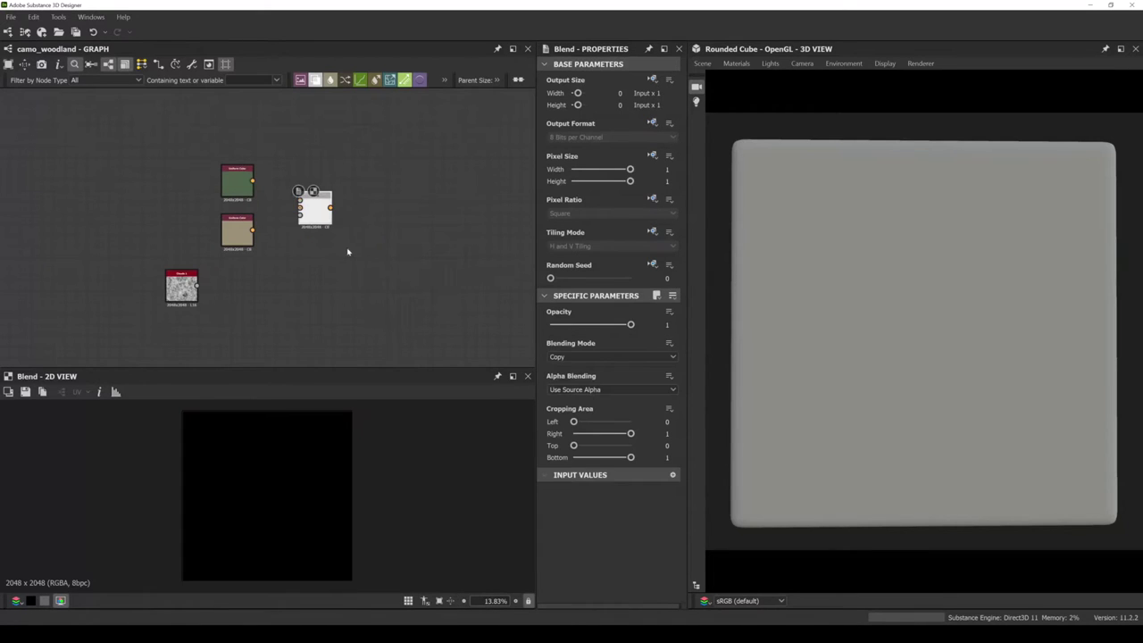
Connect the tan color to the Blend node's background and the green color to its foreground.
{"action": "scroll", "coordinate": [254, 228], "scroll_direction": "up", "scroll_amount": 3}
{"action": "left_click_drag", "start_coordinate": [251, 232], "coordinate": [318, 200]}
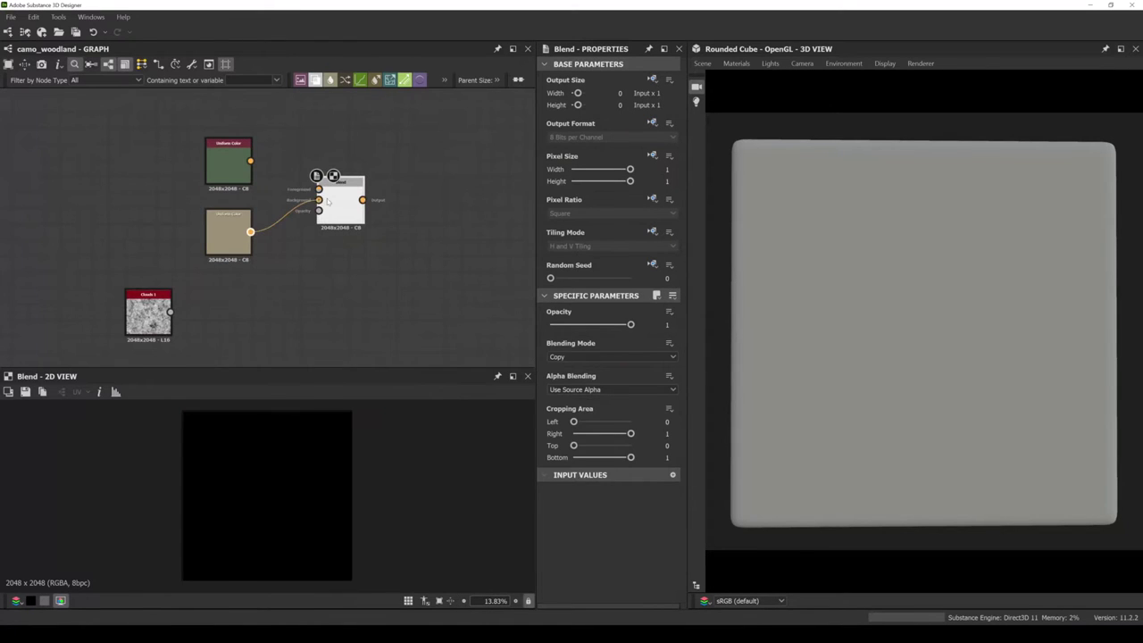
{"action": "left_click_drag", "start_coordinate": [251, 161], "coordinate": [333, 221]}
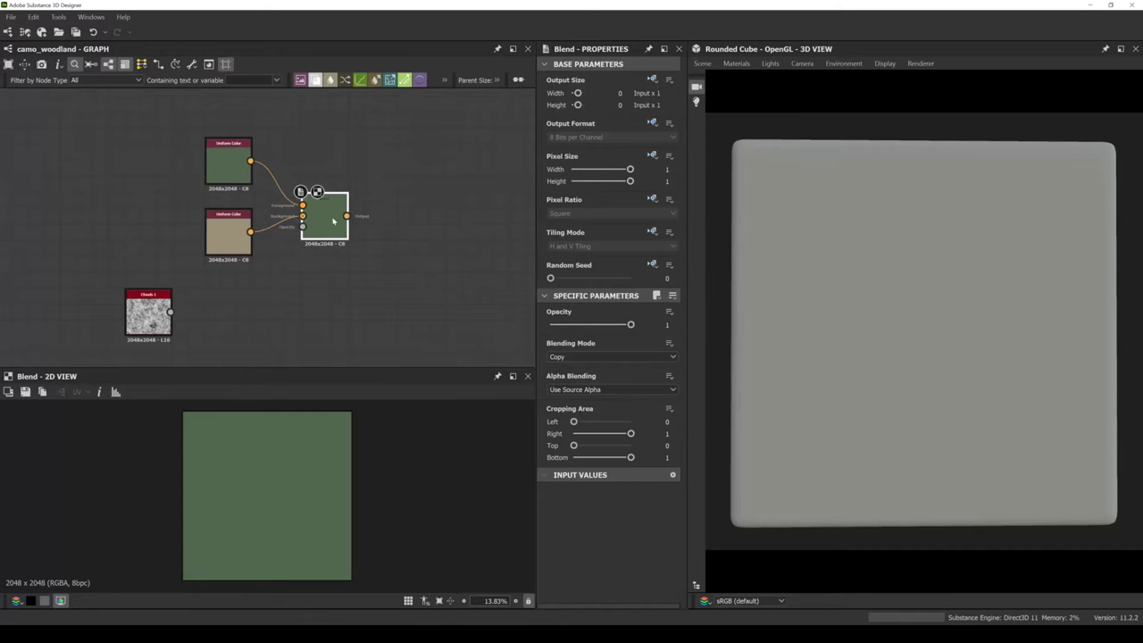
Connect the Blend node to the base color output and delete the gray Uniform Color node that fed it.
{"action": "scroll", "coordinate": [330, 225], "scroll_direction": "down", "scroll_amount": 3}
{"action": "middle_click_drag", "start_coordinate": [355, 229], "coordinate": [211, 230]}
{"action": "left_click_drag", "start_coordinate": [193, 218], "coordinate": [398, 167]}
{"action": "scroll", "coordinate": [227, 224], "scroll_direction": "down", "scroll_amount": 3}
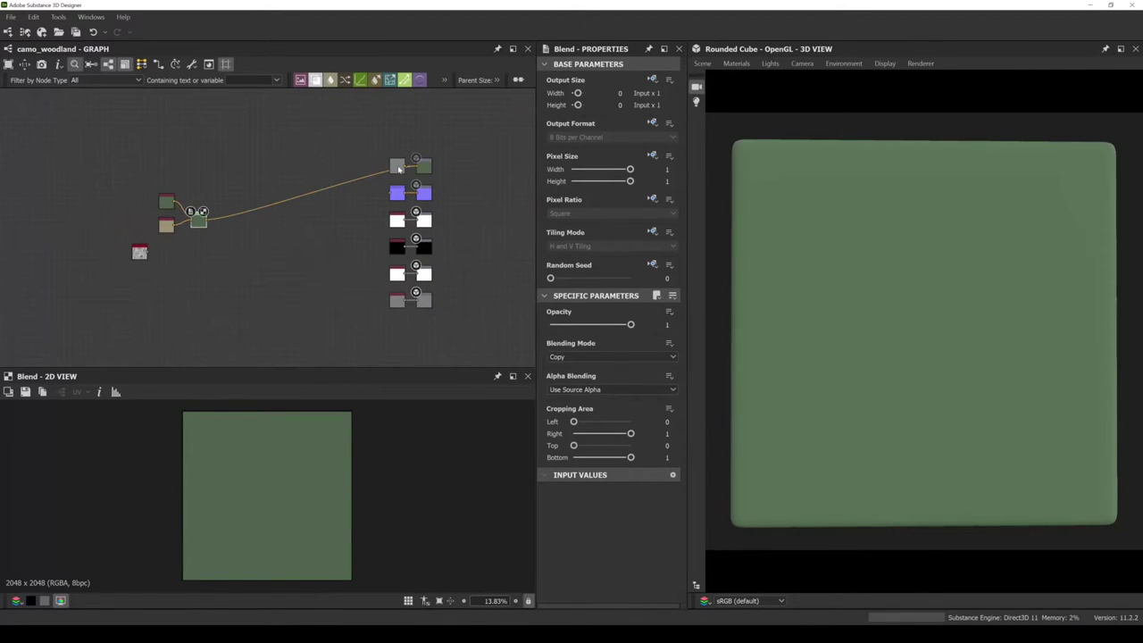
{"action": "left_click", "coordinate": [398, 168]}
{"action": "key", "text": "BackSpace"}
{"action": "middle_click_drag", "start_coordinate": [297, 244], "coordinate": [352, 237]}
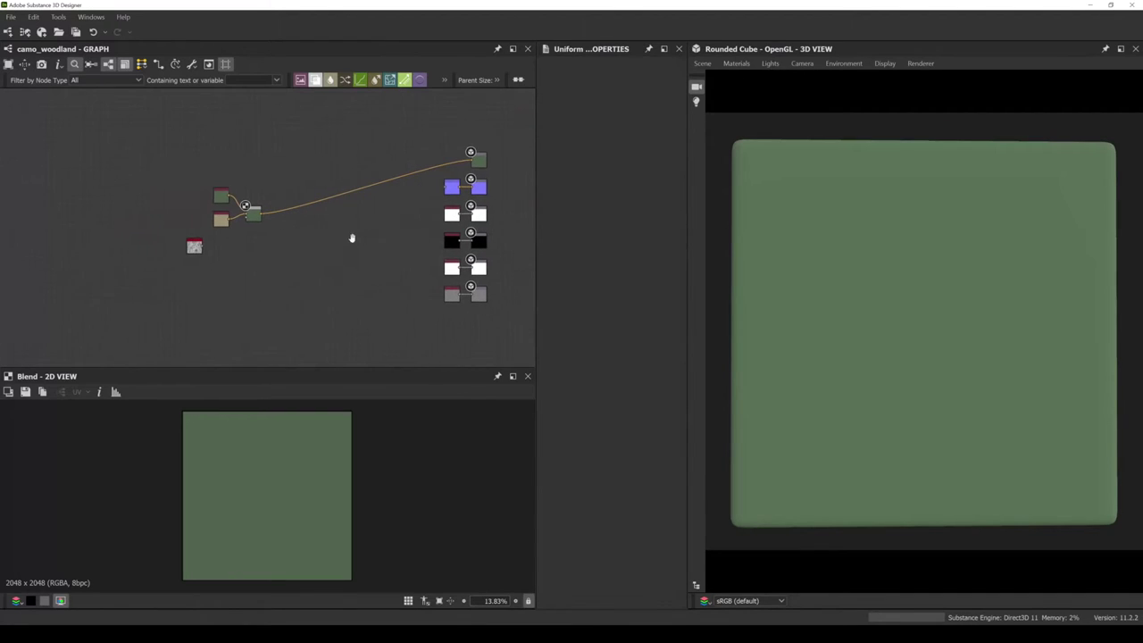
Move the Clouds 1, Uniform Color and Blend nodes together farther away from the output nodes.
{"action": "left_click_drag", "start_coordinate": [162, 175], "coordinate": [261, 262]}
{"action": "left_click_drag", "start_coordinate": [255, 217], "coordinate": [180, 165]}
{"action": "middle_click_drag", "start_coordinate": [180, 167], "coordinate": [157, 187]}
Add a Histogram Scan node after Clouds 1 and connect the clouds output to its input.
{"action": "scroll", "coordinate": [193, 191], "scroll_direction": "up", "scroll_amount": 1}
{"action": "left_click", "coordinate": [136, 219]}
{"action": "left_click_drag", "start_coordinate": [83, 215], "coordinate": [127, 231]}
{"action": "scroll", "coordinate": [127, 231], "scroll_direction": "up", "scroll_amount": 5}
{"action": "scroll", "coordinate": [132, 234], "scroll_direction": "up", "scroll_amount": 2}
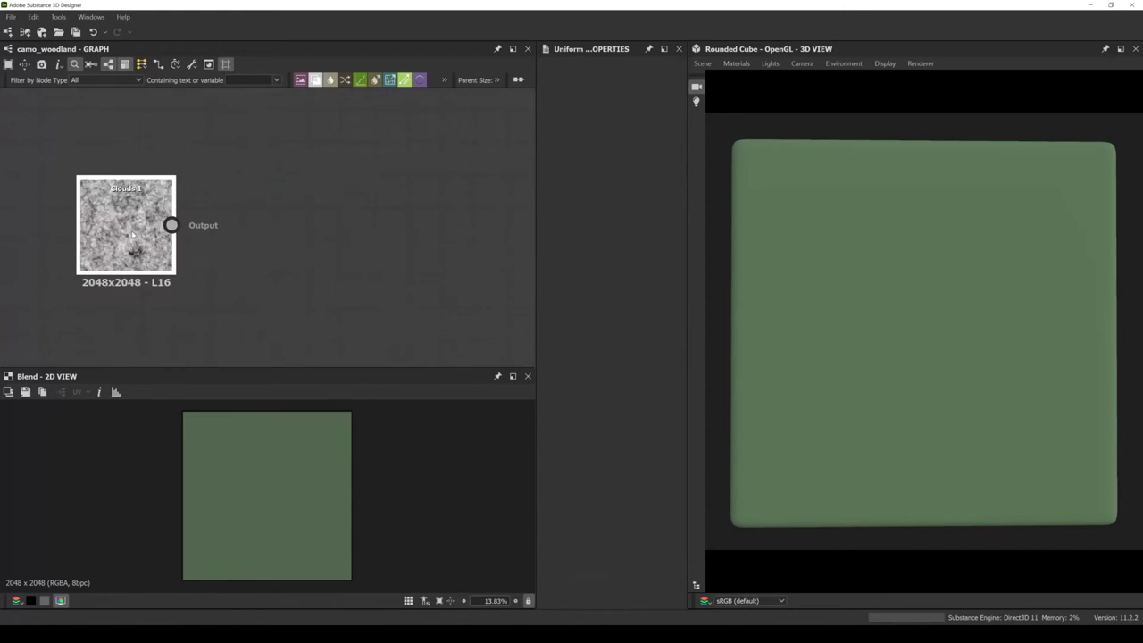
{"action": "left_click", "coordinate": [132, 234]}
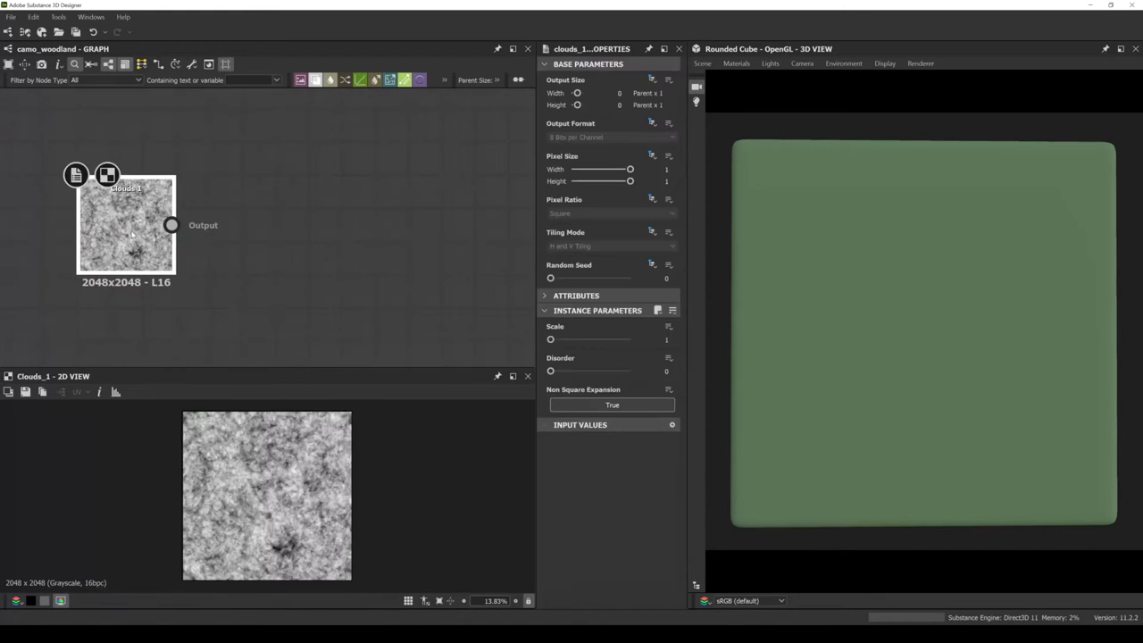
{"action": "left_click", "coordinate": [254, 219]}
{"action": "key", "text": "space"}
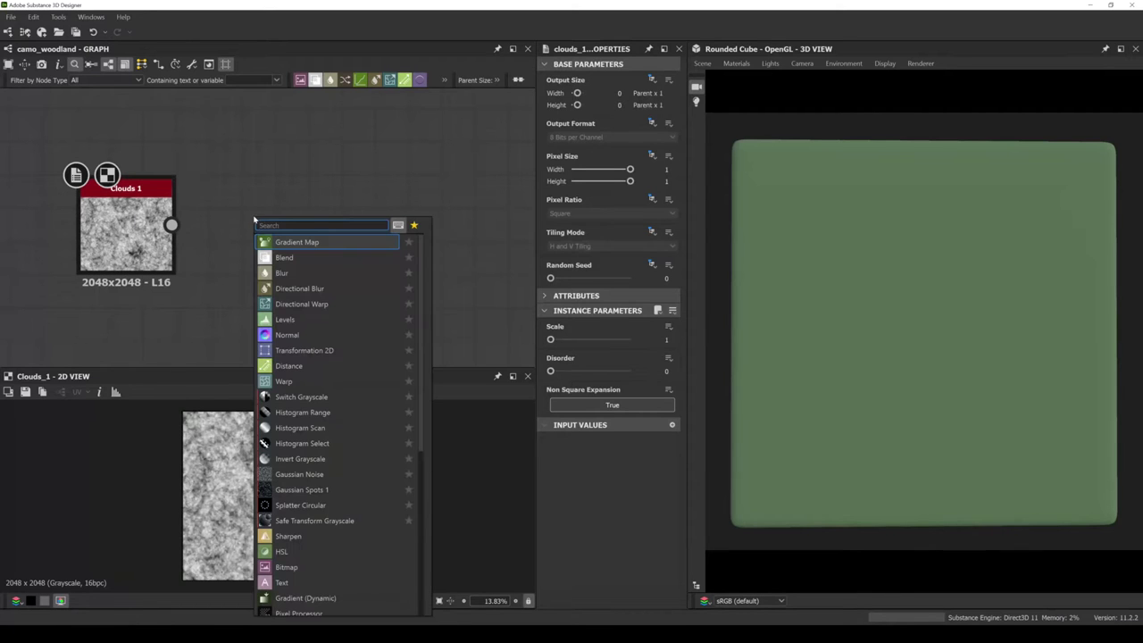
{"action": "type", "text": "sc"}
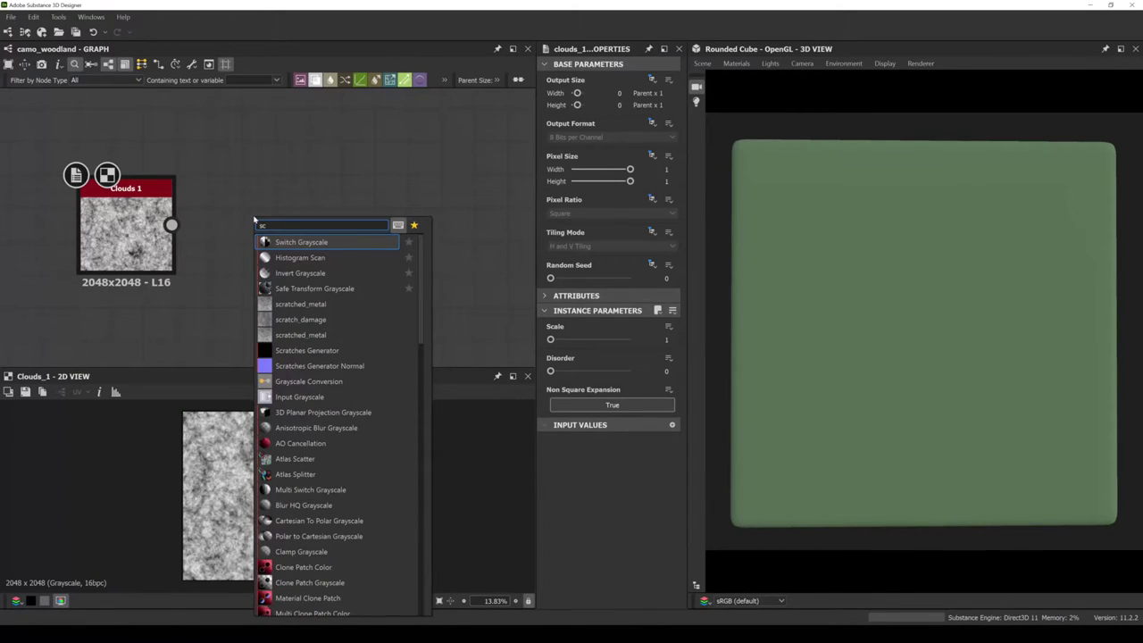
{"action": "left_click", "coordinate": [295, 257]}
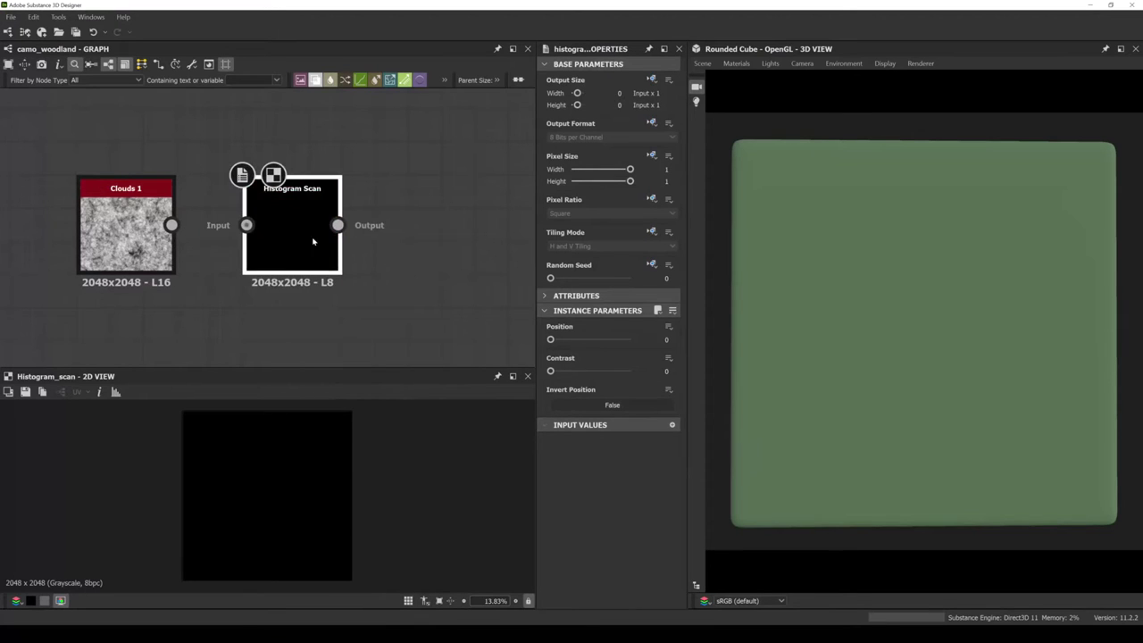
{"action": "left_click_drag", "start_coordinate": [173, 225], "coordinate": [246, 225]}
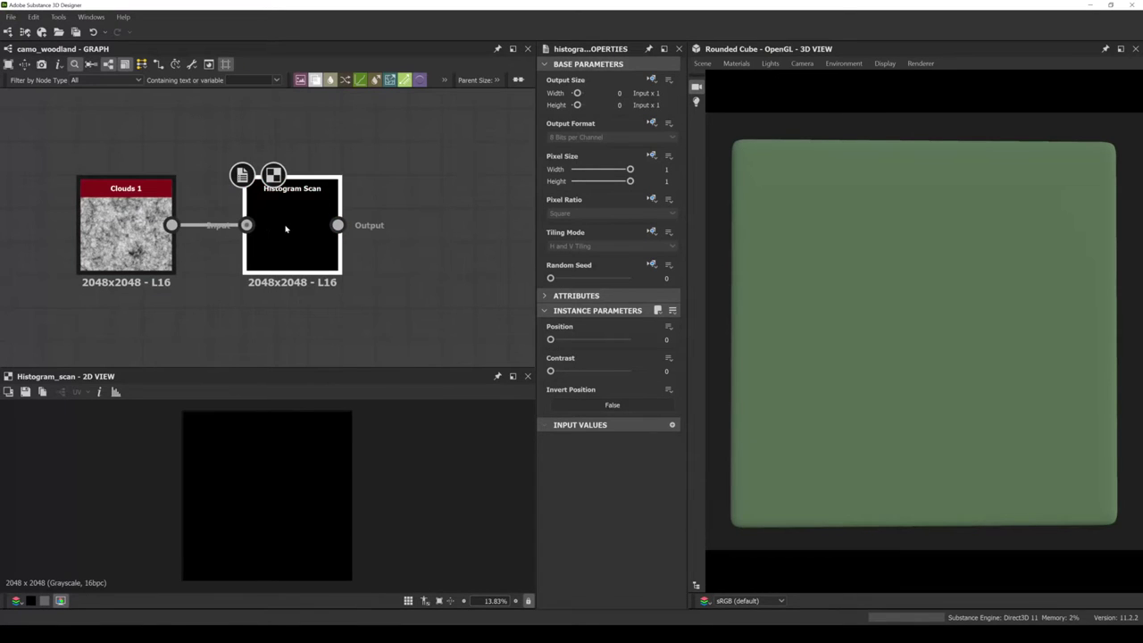
Set the Histogram Scan contrast to 1 and its position to 0.27.
{"action": "left_click", "coordinate": [166, 259]}
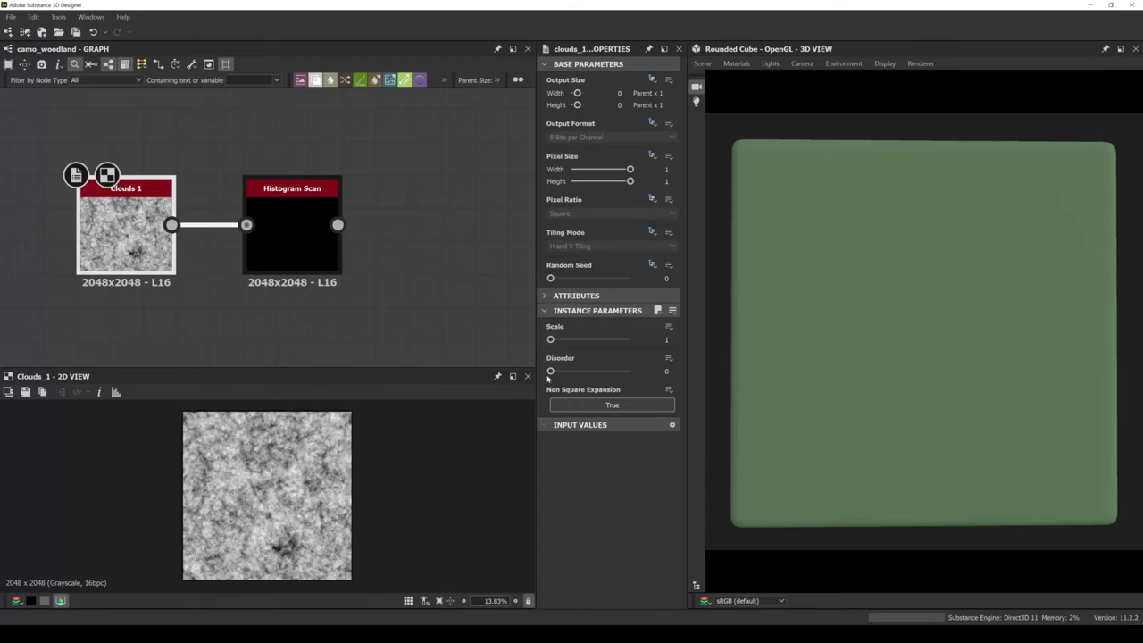
{"action": "left_click", "coordinate": [274, 236]}
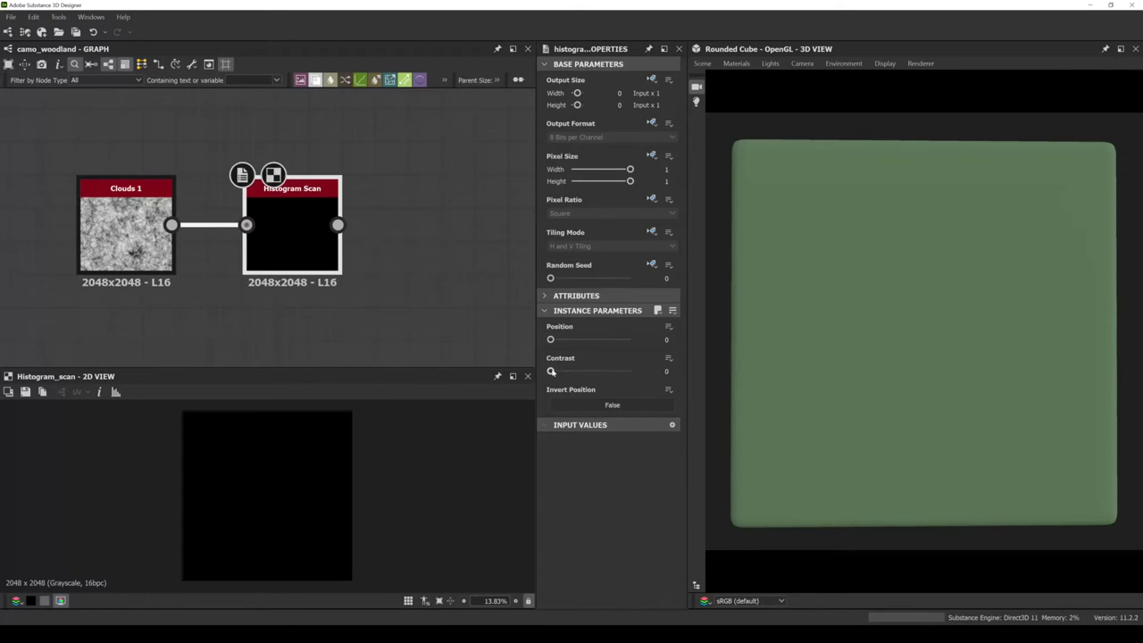
{"action": "left_click_drag", "start_coordinate": [551, 372], "coordinate": [671, 384]}
{"action": "left_click_drag", "start_coordinate": [551, 341], "coordinate": [572, 345]}
{"action": "scroll", "coordinate": [257, 484], "scroll_direction": "up", "scroll_amount": 3}
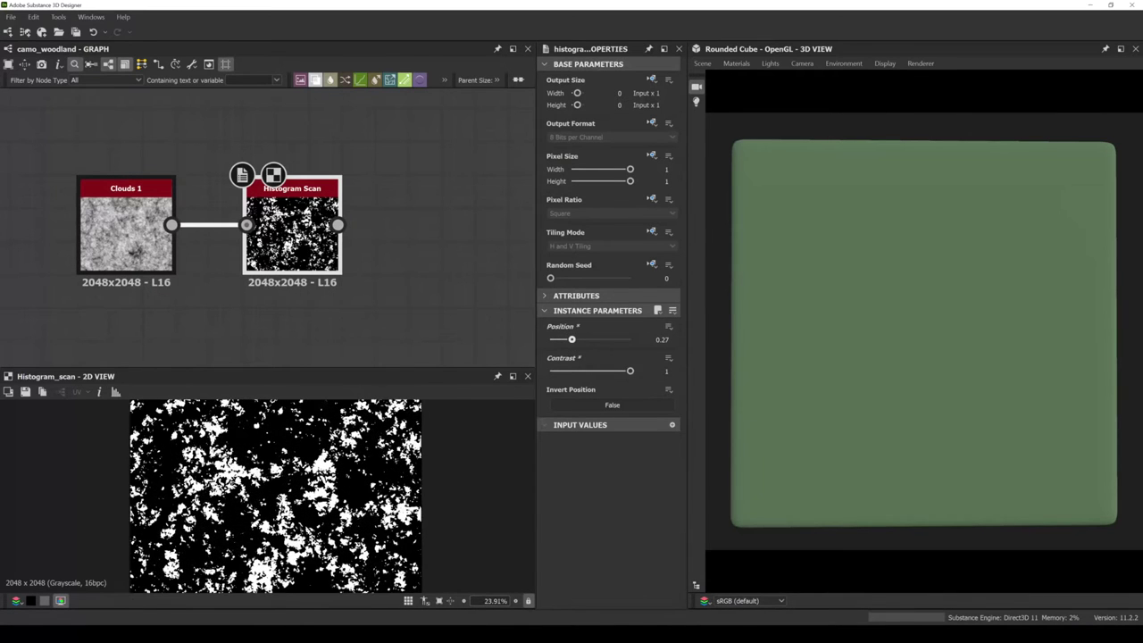
Place Clouds 1 and Histogram Scan below the color nodes and connect Histogram Scan to the Blend node's opacity input.
{"action": "scroll", "coordinate": [240, 286], "scroll_direction": "down", "scroll_amount": 6}
{"action": "mouse_move", "coordinate": [377, 250]}
{"action": "middle_mouse_down"}
{"action": "mouse_move", "coordinate": [239, 286]}
{"action": "mouse_move", "coordinate": [379, 272]}
{"action": "middle_mouse_up"}
{"action": "left_click_drag", "start_coordinate": [219, 256], "coordinate": [357, 284]}
{"action": "left_click_drag", "start_coordinate": [356, 262], "coordinate": [375, 155]}
{"action": "scroll", "coordinate": [300, 258], "scroll_direction": "up", "scroll_amount": 2}
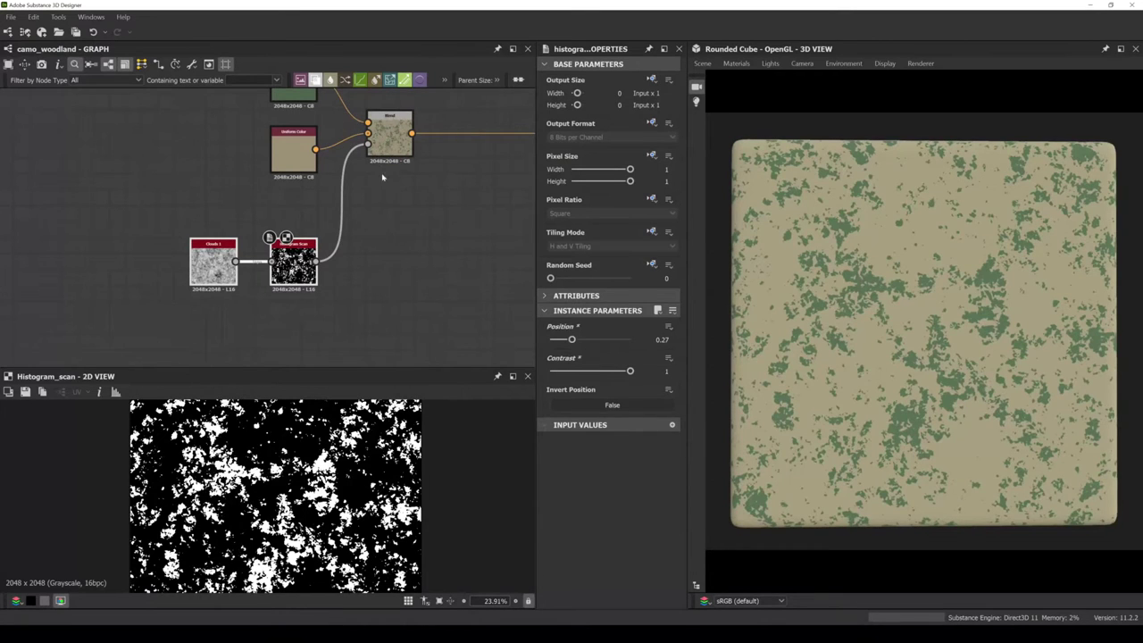
Set the Histogram Scan position to 0.32 and inspect the two-color pattern on the 3D cube.
{"action": "middle_click_drag", "start_coordinate": [383, 178], "coordinate": [375, 225]}
{"action": "middle_click_drag", "start_coordinate": [254, 292], "coordinate": [272, 242]}
{"action": "scroll", "coordinate": [274, 288], "scroll_direction": "up", "scroll_amount": 1}
{"action": "left_click", "coordinate": [323, 269]}
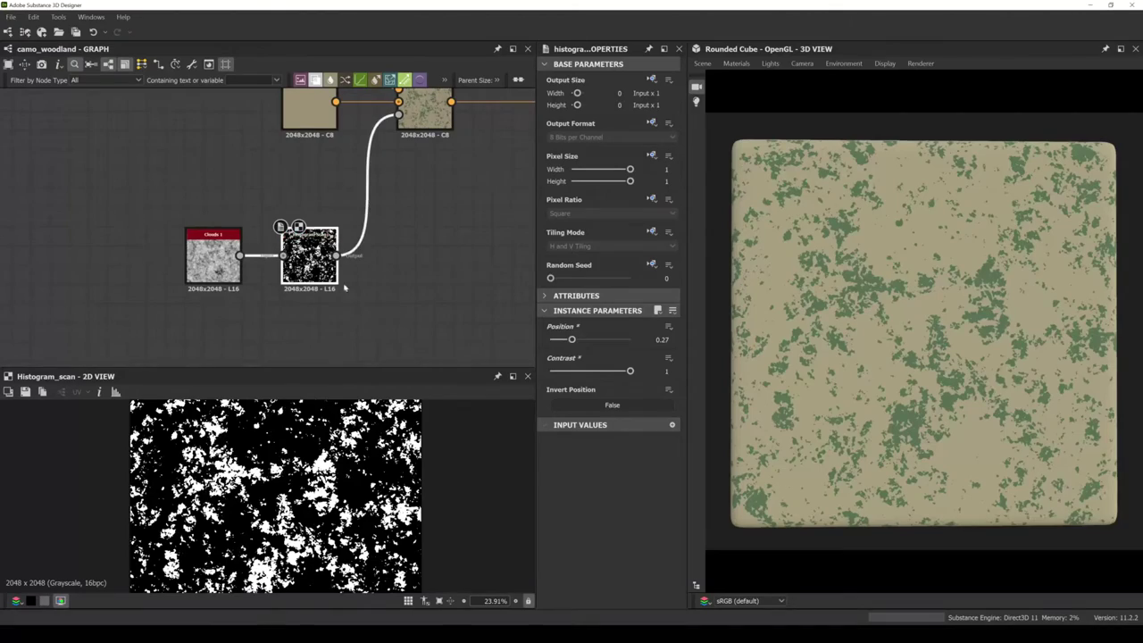
{"action": "left_click_drag", "start_coordinate": [571, 339], "coordinate": [575, 341]}
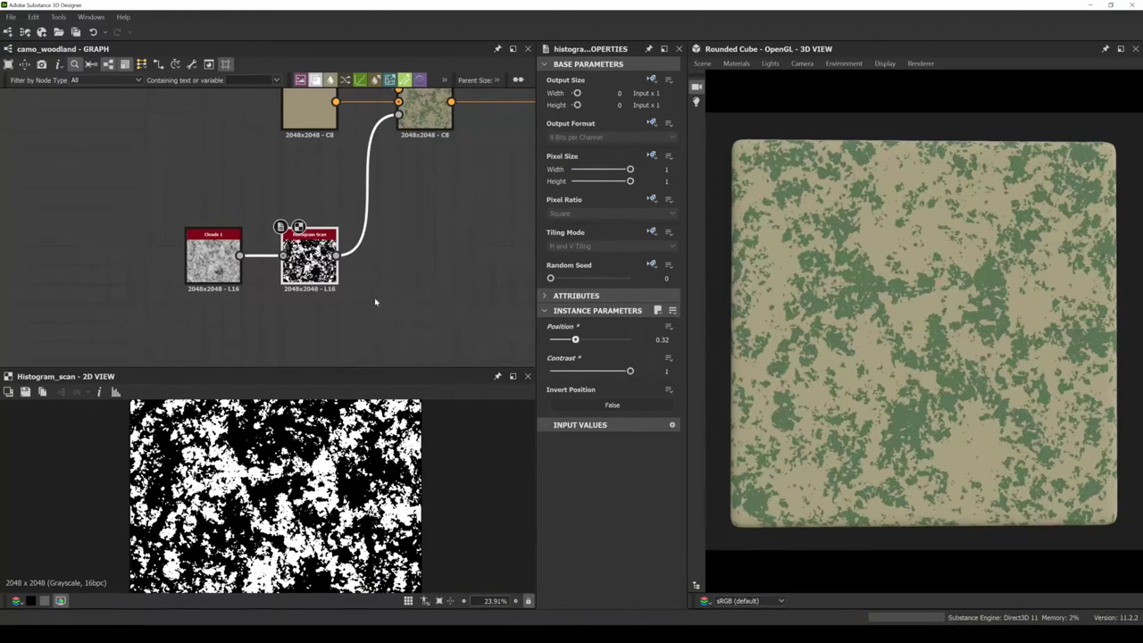
{"action": "middle_click_drag", "start_coordinate": [375, 302], "coordinate": [390, 314]}
{"action": "left_click_drag", "start_coordinate": [844, 390], "coordinate": [842, 391]}
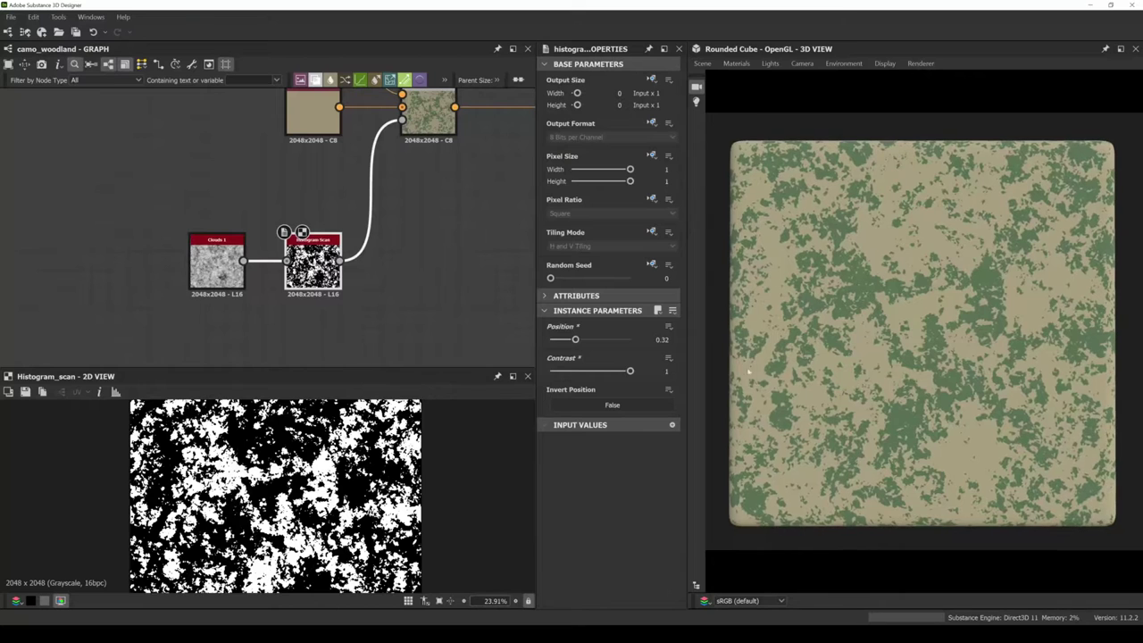
{"action": "scroll", "coordinate": [814, 360], "scroll_direction": "up", "scroll_amount": 5}
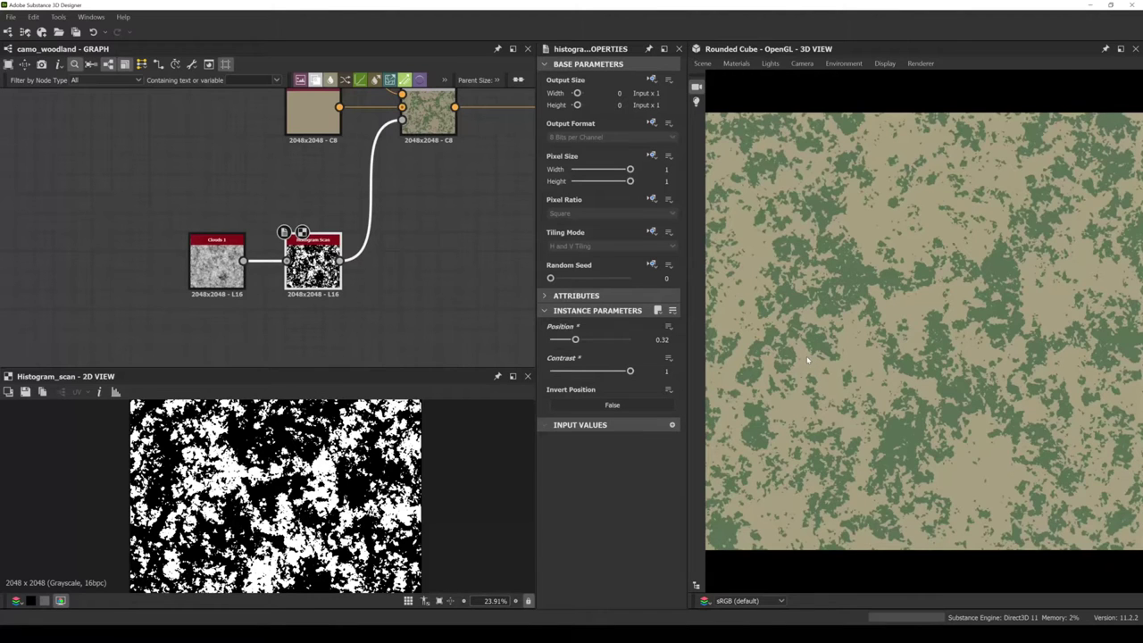
{"action": "scroll", "coordinate": [807, 355], "scroll_direction": "down", "scroll_amount": 2}
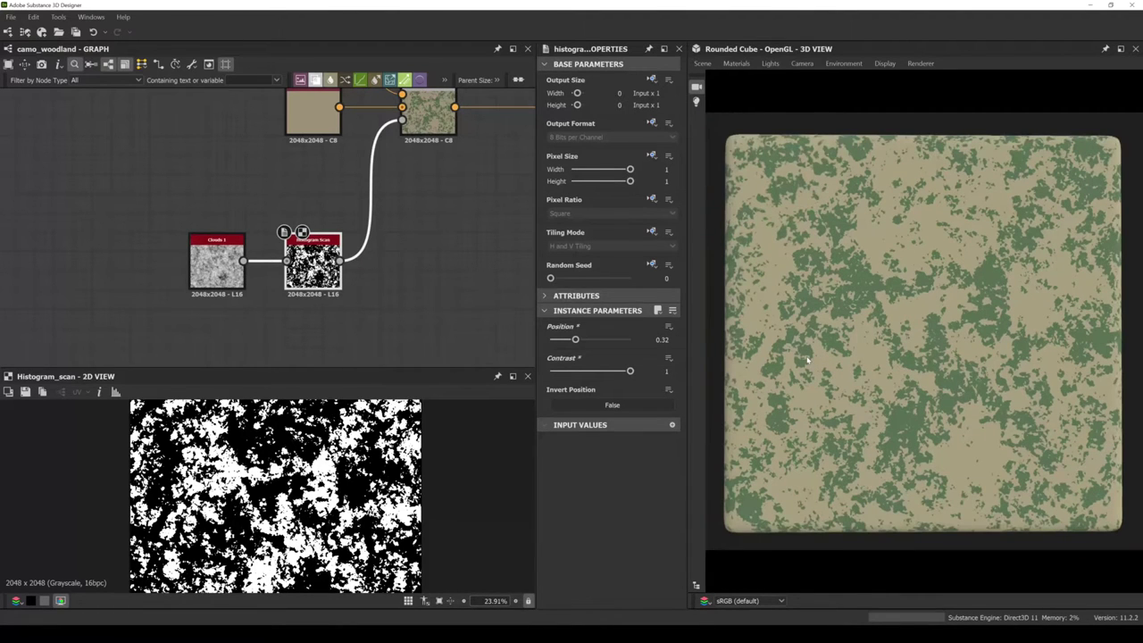
Make room between Clouds 1 and Histogram Scan and insert a Blur HQ Grayscale node into their connection.
{"action": "middle_click_drag", "start_coordinate": [294, 306], "coordinate": [378, 299]}
{"action": "left_click_drag", "start_coordinate": [301, 264], "coordinate": [176, 265]}
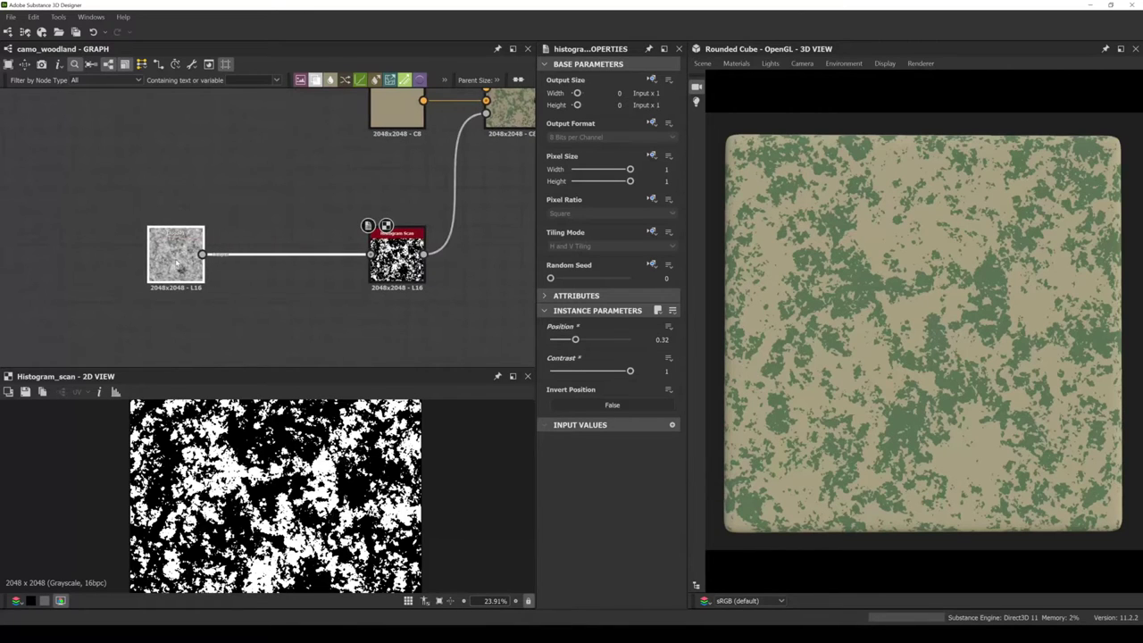
{"action": "key", "text": "space"}
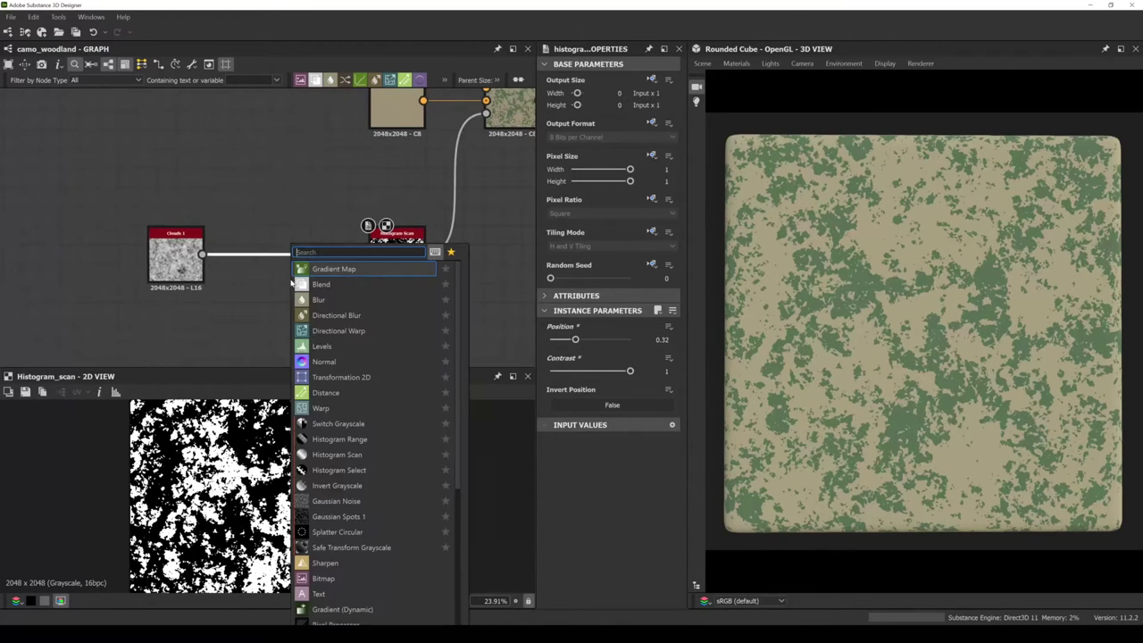
{"action": "type", "text": "hq"}
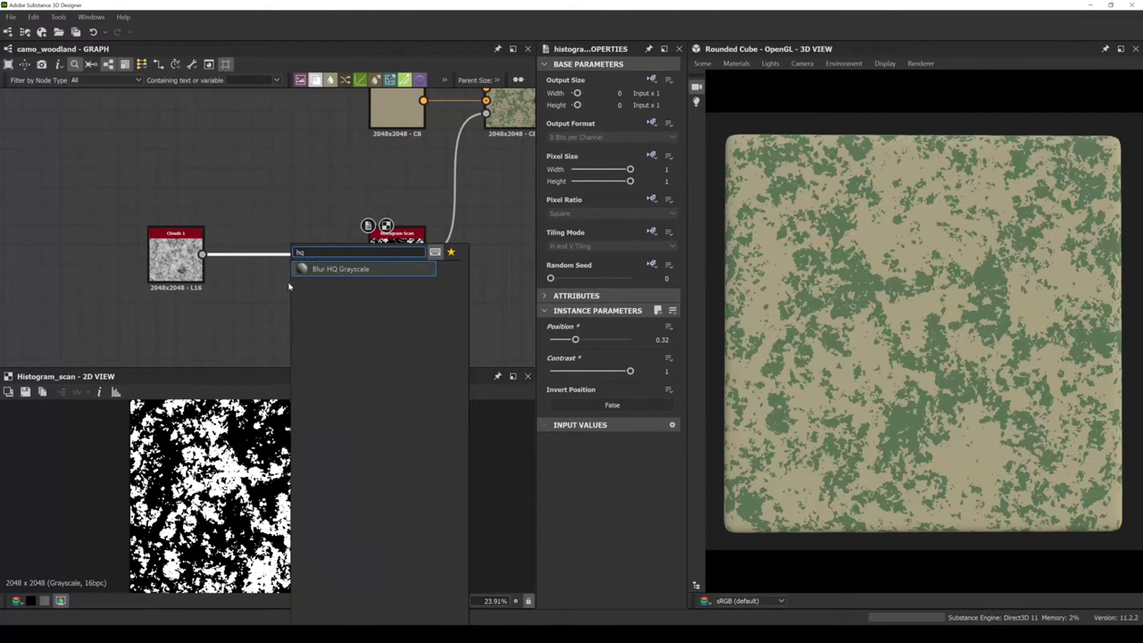
{"action": "left_click", "coordinate": [335, 269]}
{"action": "left_click_drag", "start_coordinate": [285, 261], "coordinate": [275, 260]}
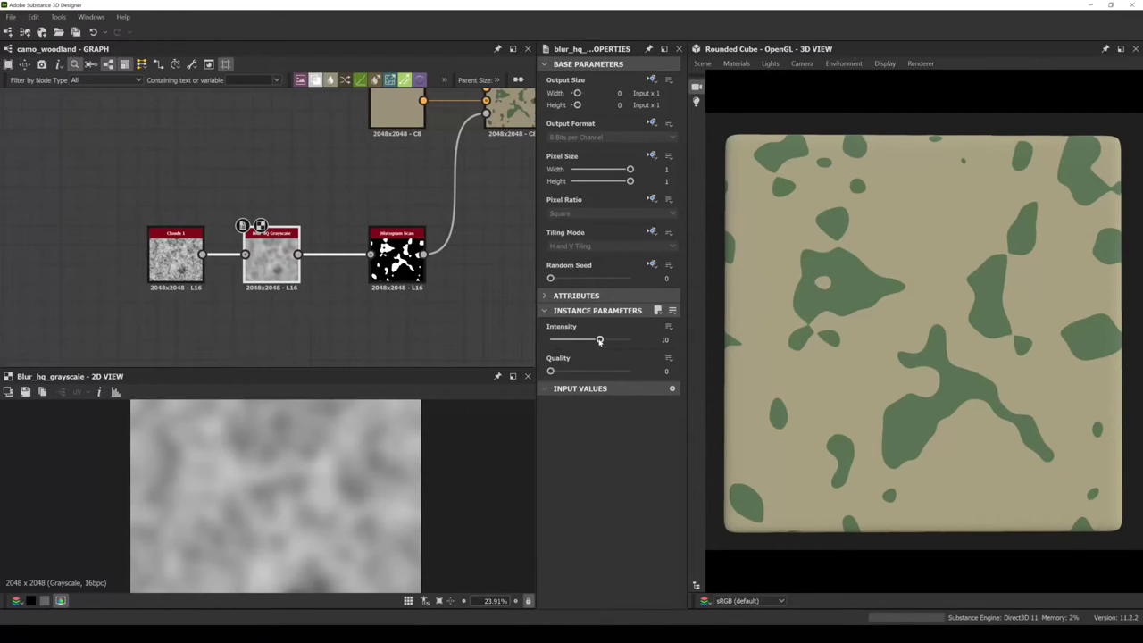
Set the Blur HQ Grayscale intensity to 3.2.
{"action": "mouse_move", "coordinate": [600, 340]}
{"action": "left_mouse_down"}
{"action": "mouse_move", "coordinate": [550, 341]}
{"action": "mouse_move", "coordinate": [589, 344]}
{"action": "left_mouse_up"}
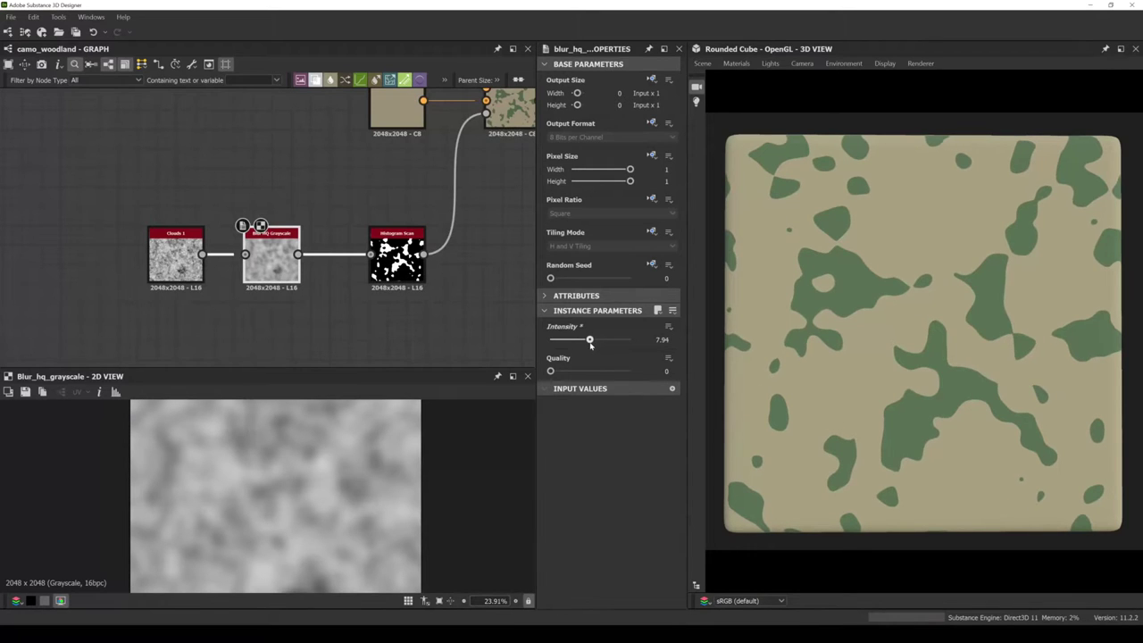
{"action": "left_click_drag", "start_coordinate": [589, 344], "coordinate": [566, 344]}
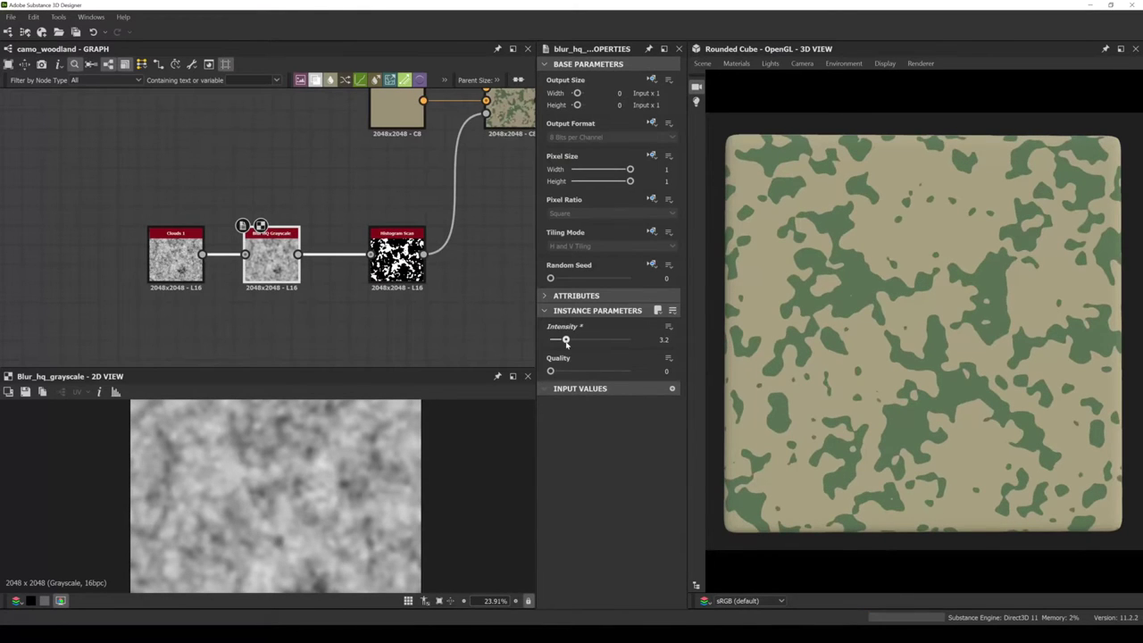
{"action": "middle_click_drag", "start_coordinate": [204, 290], "coordinate": [208, 292]}
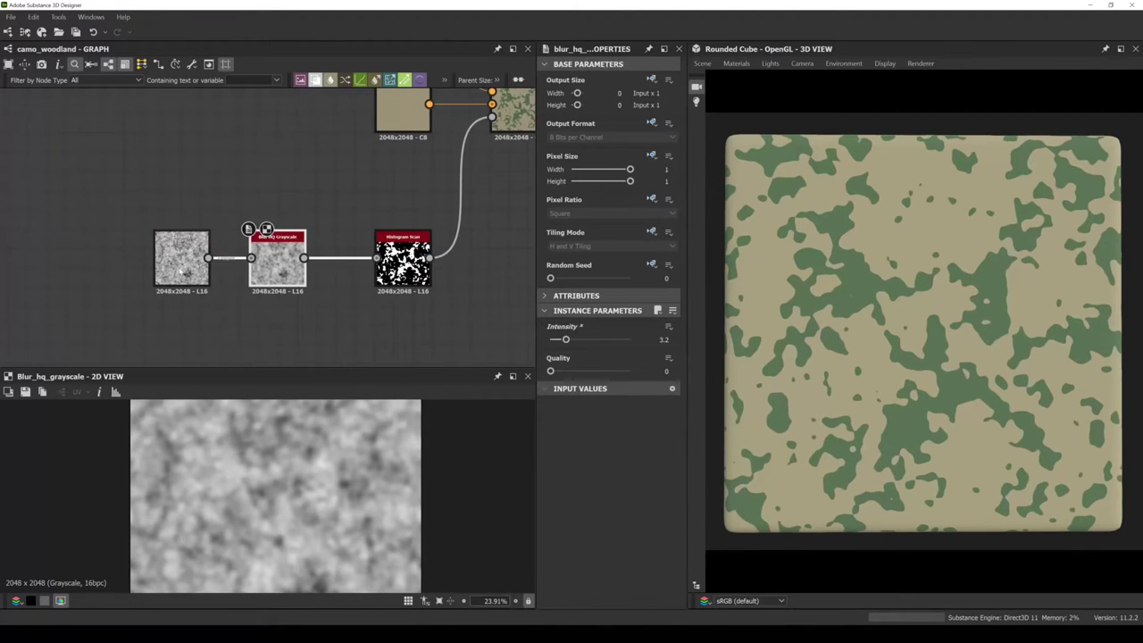
Set the Clouds 1 scale to 3 and check the finer pattern on the 3D cube.
{"action": "left_click", "coordinate": [183, 268]}
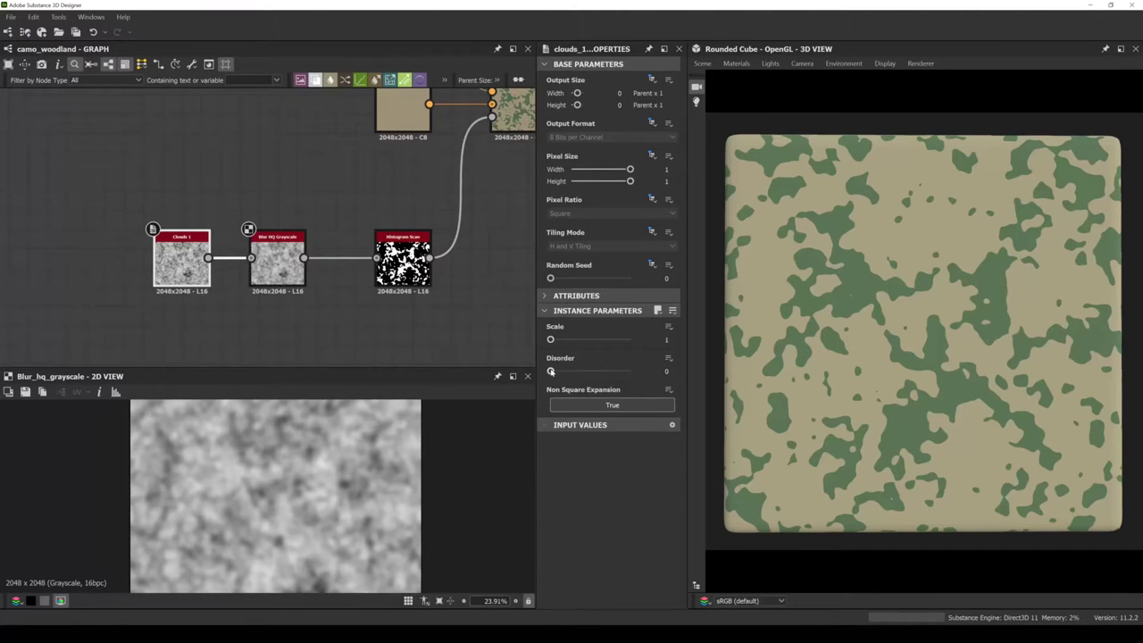
{"action": "mouse_move", "coordinate": [551, 373]}
{"action": "left_mouse_down"}
{"action": "mouse_move", "coordinate": [593, 379]}
{"action": "mouse_move", "coordinate": [550, 374]}
{"action": "left_mouse_up"}
{"action": "left_click_drag", "start_coordinate": [558, 342], "coordinate": [562, 341]}
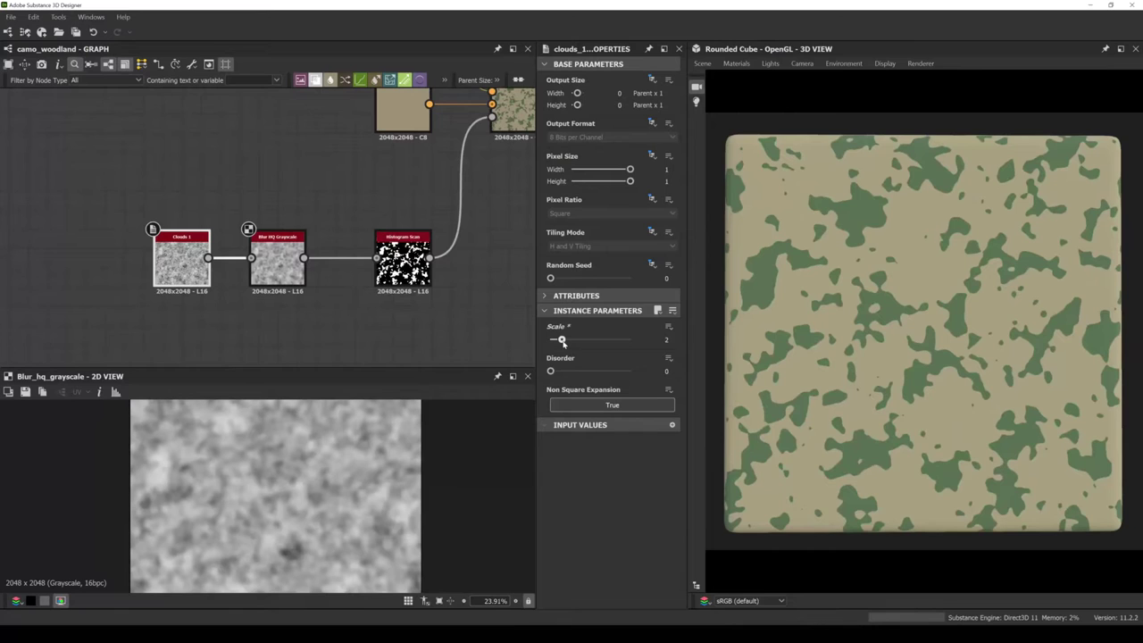
{"action": "left_click_drag", "start_coordinate": [562, 340], "coordinate": [572, 341]}
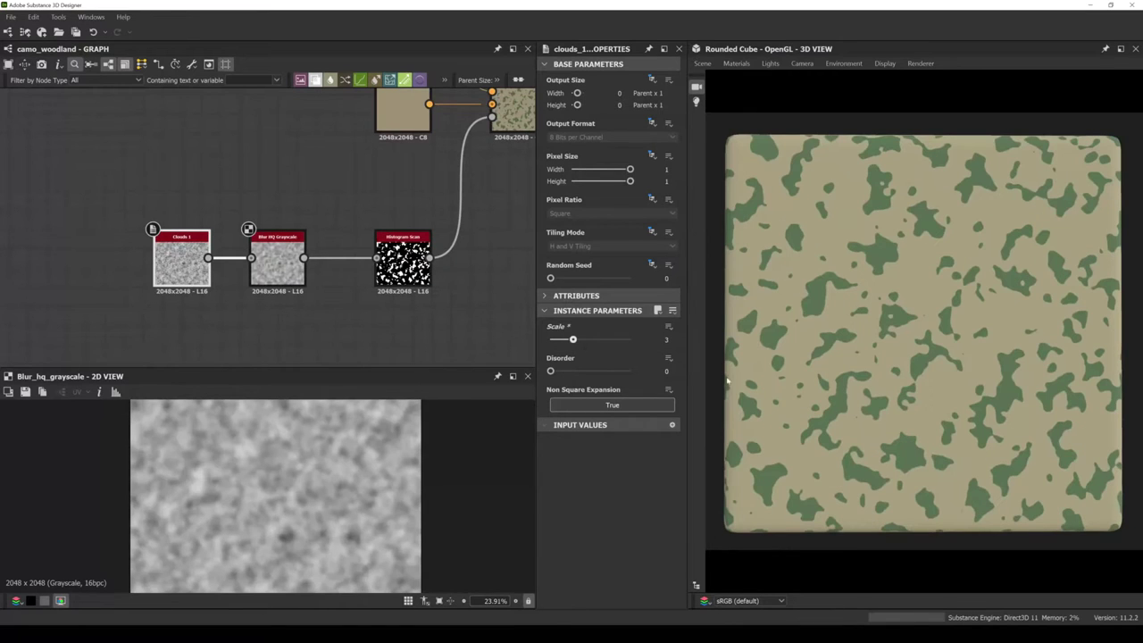
{"action": "left_click_drag", "start_coordinate": [864, 390], "coordinate": [863, 390]}
Set the Histogram Scan position to 0.36 to increase the green coverage.
{"action": "middle_click_drag", "start_coordinate": [434, 219], "coordinate": [398, 247]}
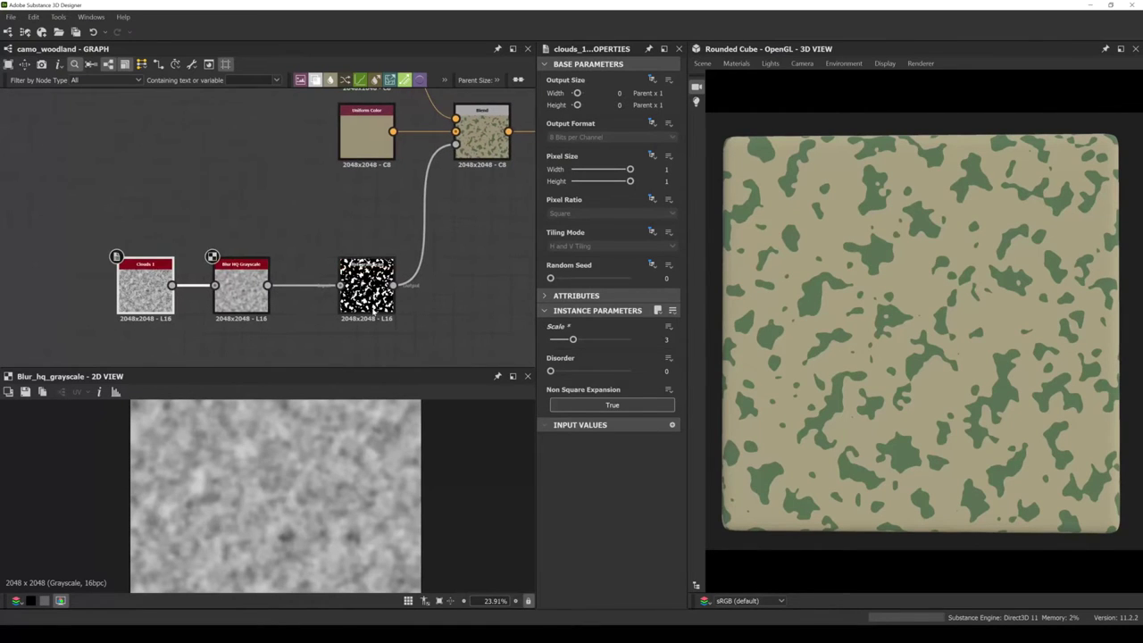
{"action": "left_click", "coordinate": [368, 295]}
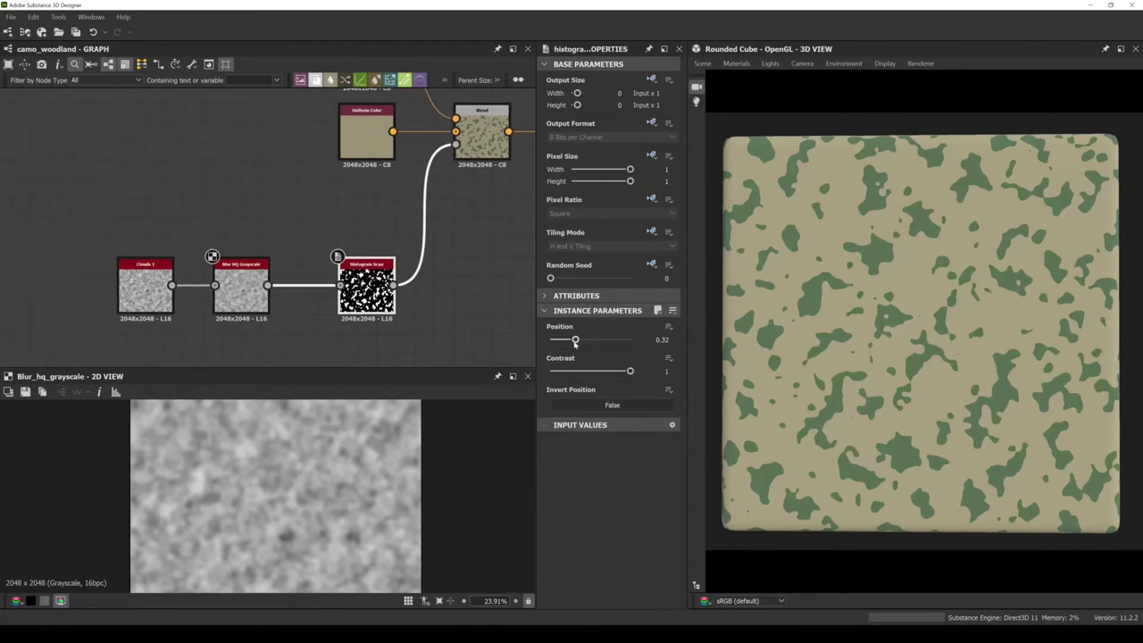
{"action": "left_click_drag", "start_coordinate": [576, 340], "coordinate": [579, 342]}
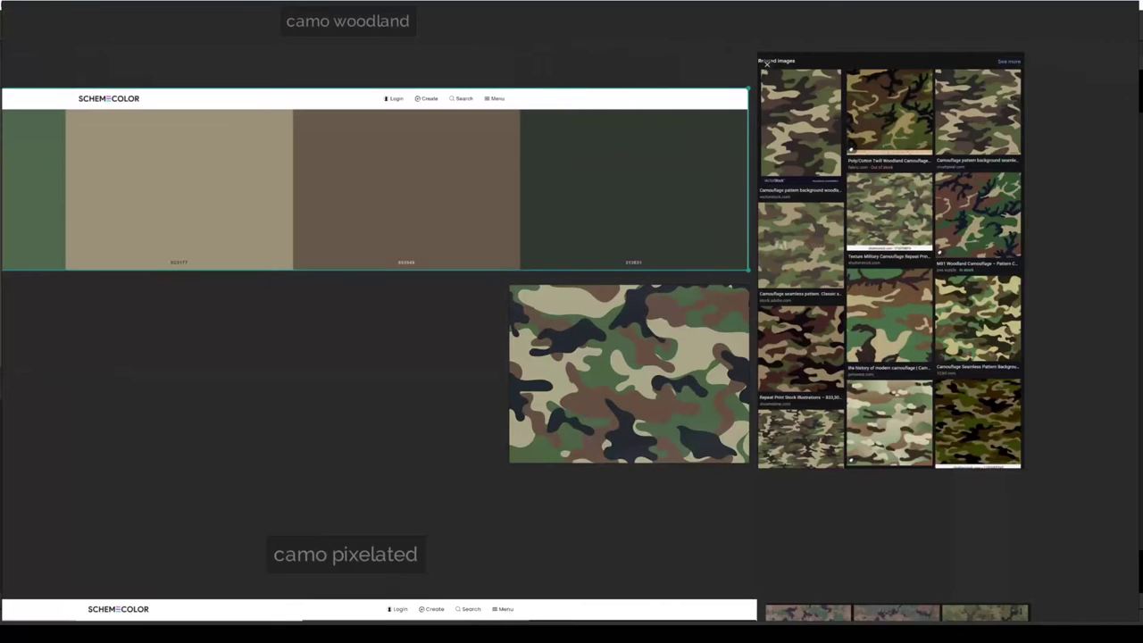
Examine the woodland camouflage images on the reference board and compare them with the two-color pattern on the 3D cube.
{"action": "scroll", "coordinate": [663, 400], "scroll_direction": "down", "scroll_amount": 2}
{"action": "middle_click_drag", "start_coordinate": [710, 364], "coordinate": [462, 387]}
{"action": "scroll", "coordinate": [462, 387], "scroll_direction": "up", "scroll_amount": 2}
{"action": "scroll", "coordinate": [542, 414], "scroll_direction": "up", "scroll_amount": 1}
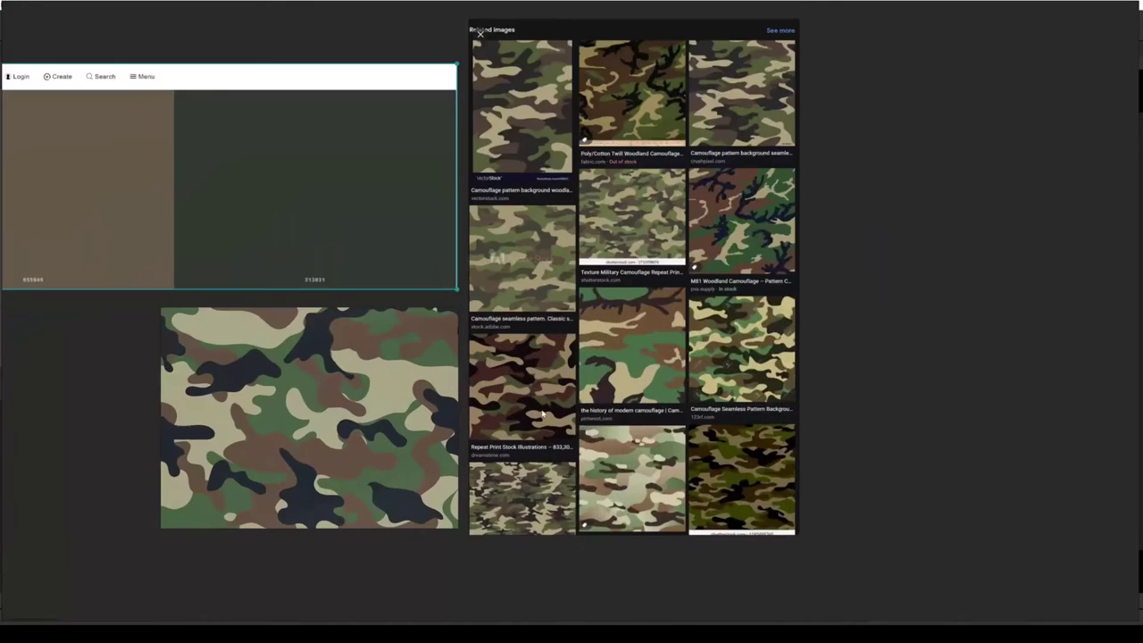
{"action": "middle_click_drag", "start_coordinate": [586, 402], "coordinate": [571, 411]}
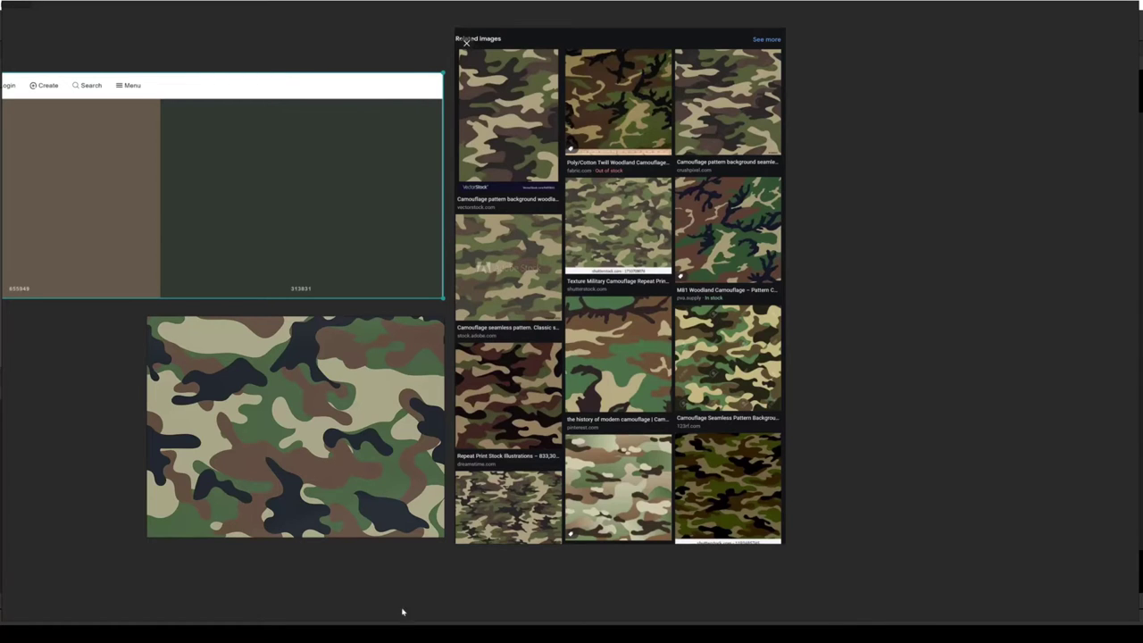
{"action": "left_click", "coordinate": [408, 635]}
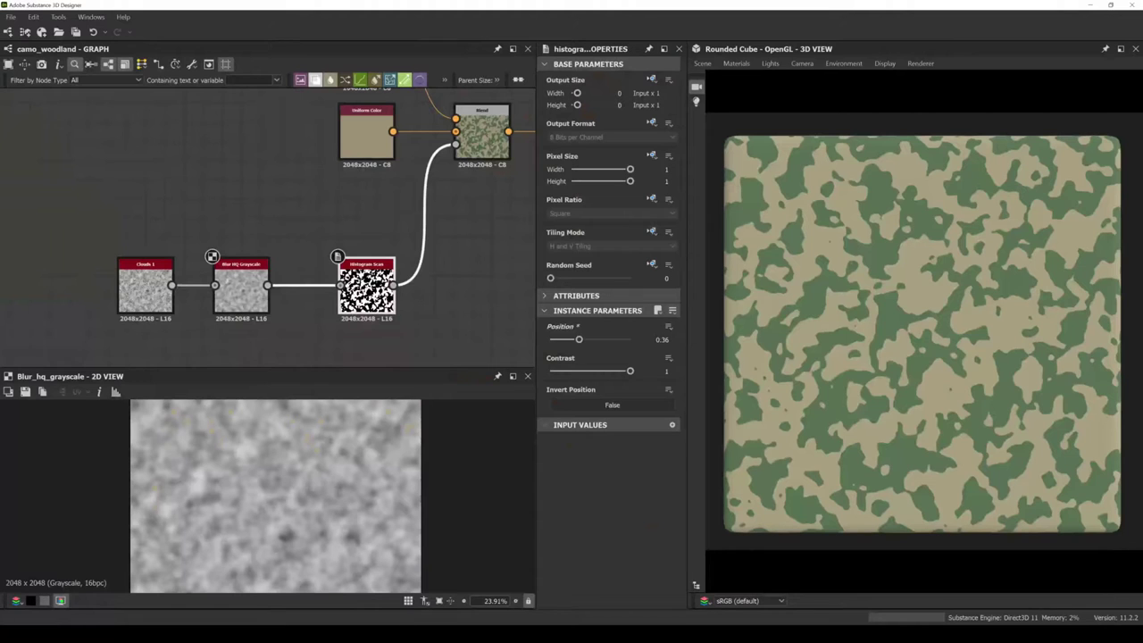
{"action": "scroll", "coordinate": [307, 293], "scroll_direction": "down", "scroll_amount": 3}
{"action": "middle_click_drag", "start_coordinate": [367, 293], "coordinate": [284, 285]}
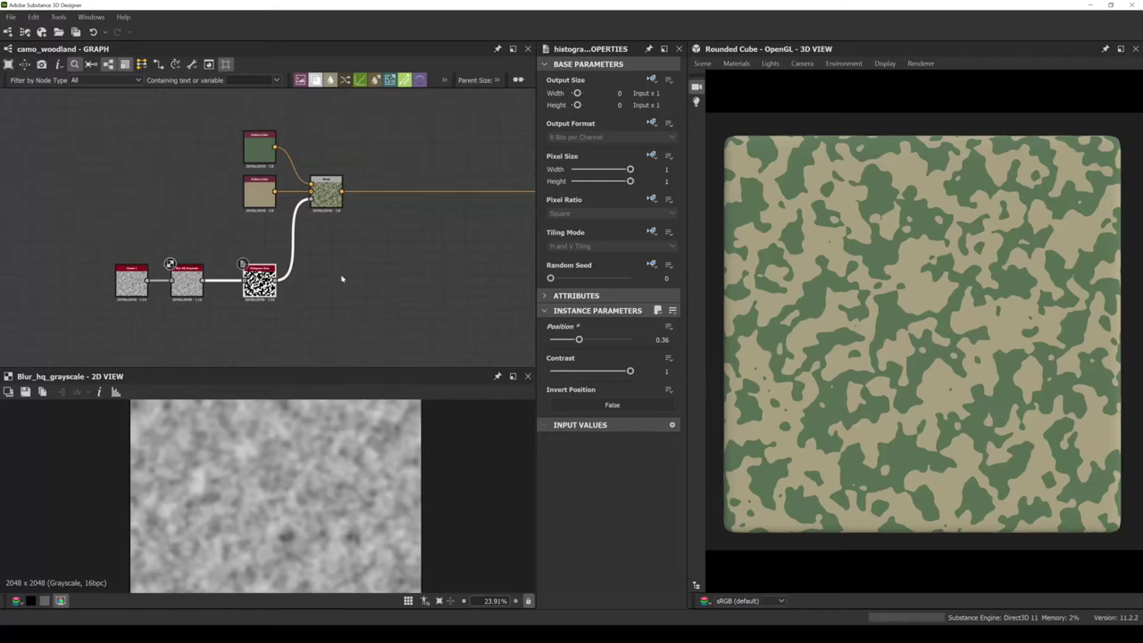
{"action": "middle_click_drag", "start_coordinate": [351, 270], "coordinate": [304, 270]}
{"action": "left_click_drag", "start_coordinate": [850, 418], "coordinate": [867, 424]}
{"action": "middle_click_drag", "start_coordinate": [283, 283], "coordinate": [283, 304]}
{"action": "middle_click_drag", "start_coordinate": [289, 264], "coordinate": [284, 291]}
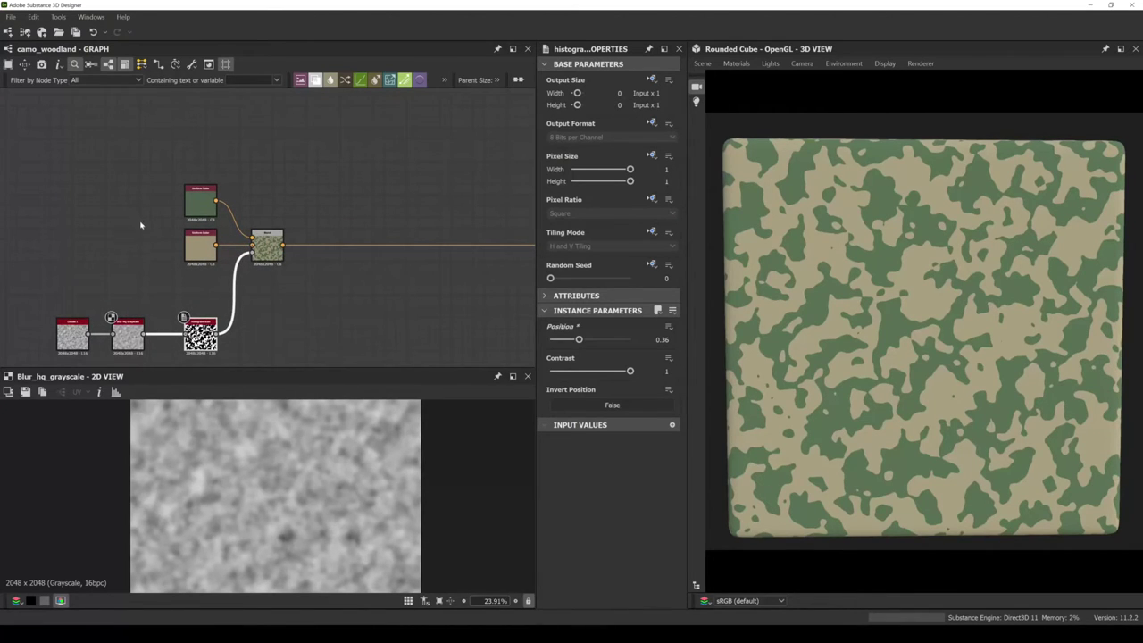
Duplicate the green and tan Uniform Color nodes and place the copies above the output connection, beyond the Blend node.
{"action": "left_click", "coordinate": [157, 187]}
{"action": "left_click_drag", "start_coordinate": [157, 188], "coordinate": [204, 253]}
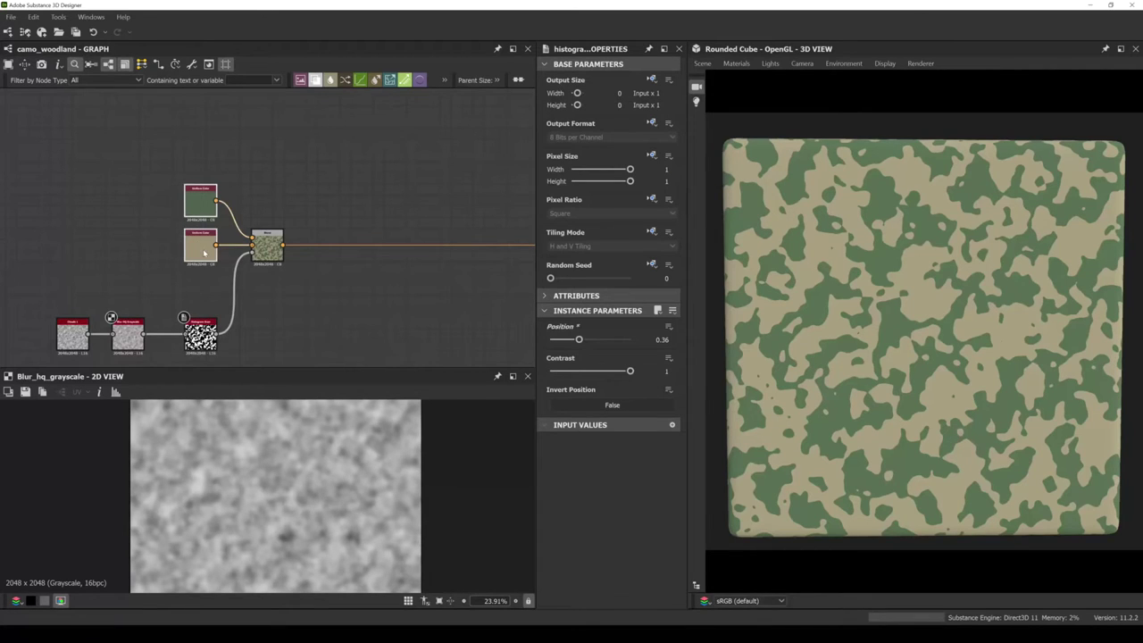
{"action": "key", "text": "ctrl+d"}
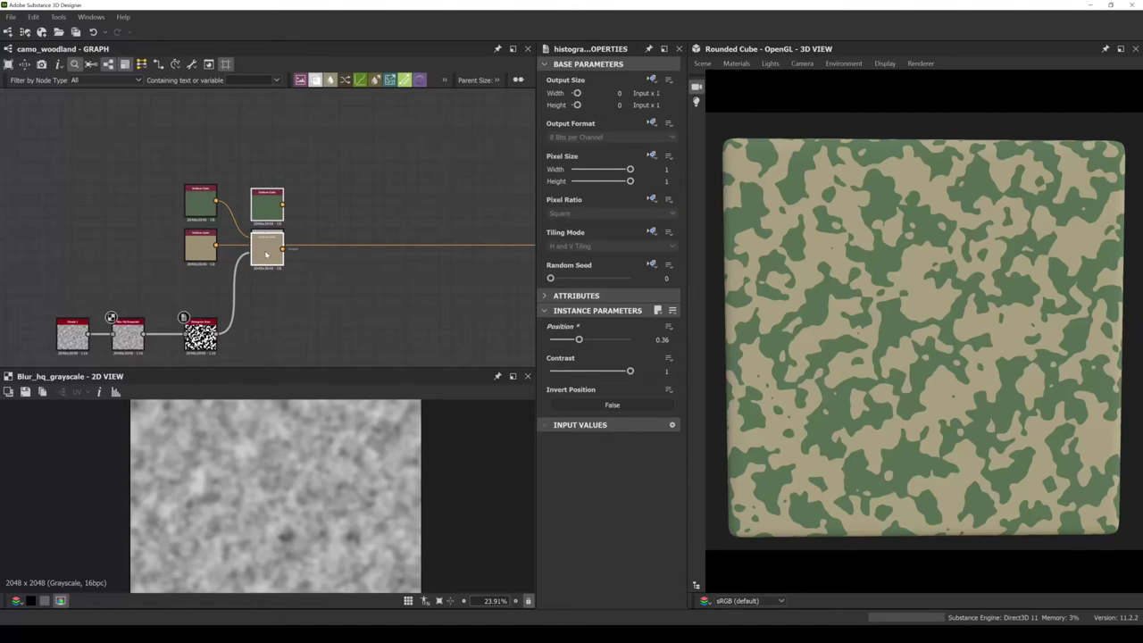
{"action": "middle_click_drag", "start_coordinate": [376, 225], "coordinate": [271, 215]}
{"action": "left_click_drag", "start_coordinate": [271, 219], "coordinate": [271, 208]}
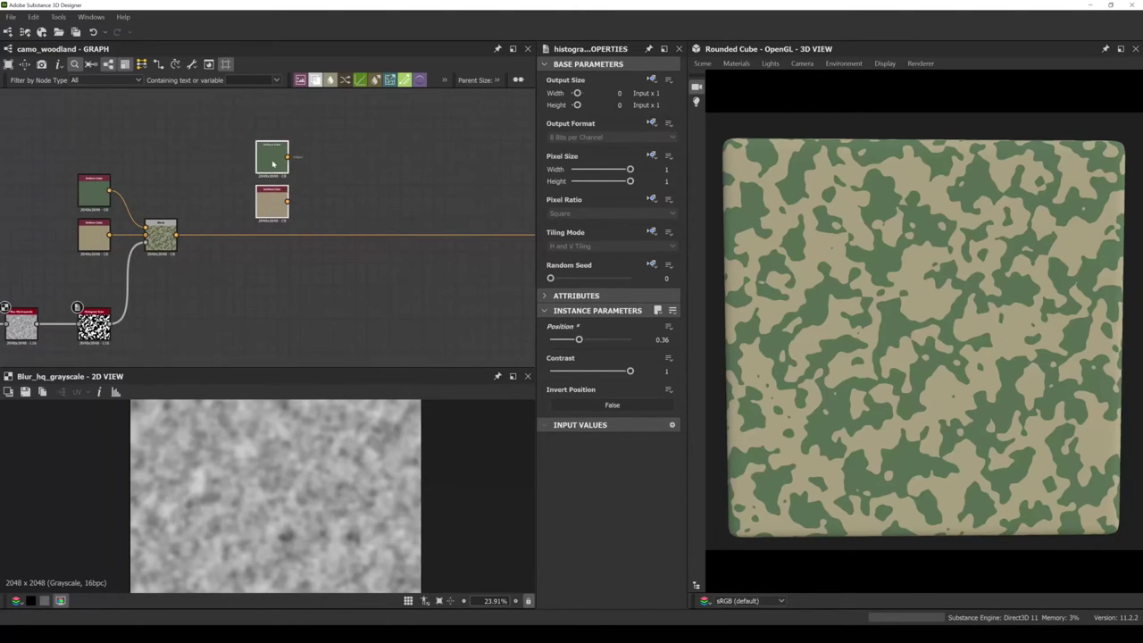
{"action": "scroll", "coordinate": [297, 211], "scroll_direction": "down", "scroll_amount": 2}
{"action": "middle_click_drag", "start_coordinate": [297, 210], "coordinate": [365, 214]}
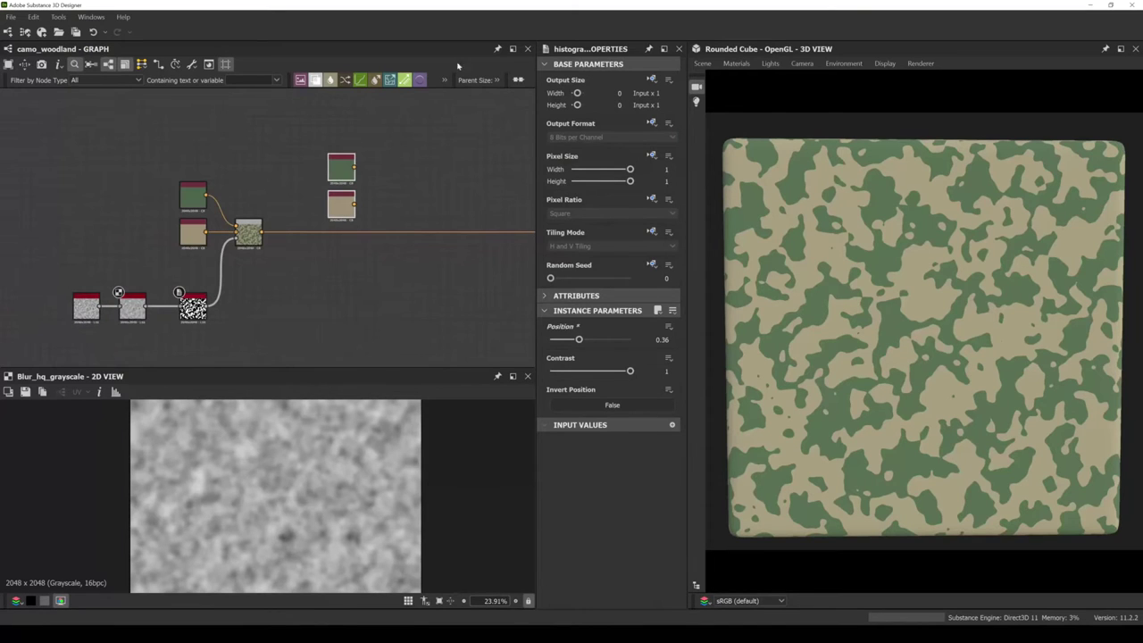
Lower the Designer window and frame the reference board behind it so the brown and dark green palette swatches can be sampled.
{"action": "left_click_drag", "start_coordinate": [464, 9], "coordinate": [467, 145]}
{"action": "left_click", "coordinate": [428, 61]}
{"action": "scroll", "coordinate": [336, 89], "scroll_direction": "down", "scroll_amount": 3}
{"action": "middle_click_drag", "start_coordinate": [345, 127], "coordinate": [683, 125]}
{"action": "scroll", "coordinate": [370, 153], "scroll_direction": "up", "scroll_amount": 5}
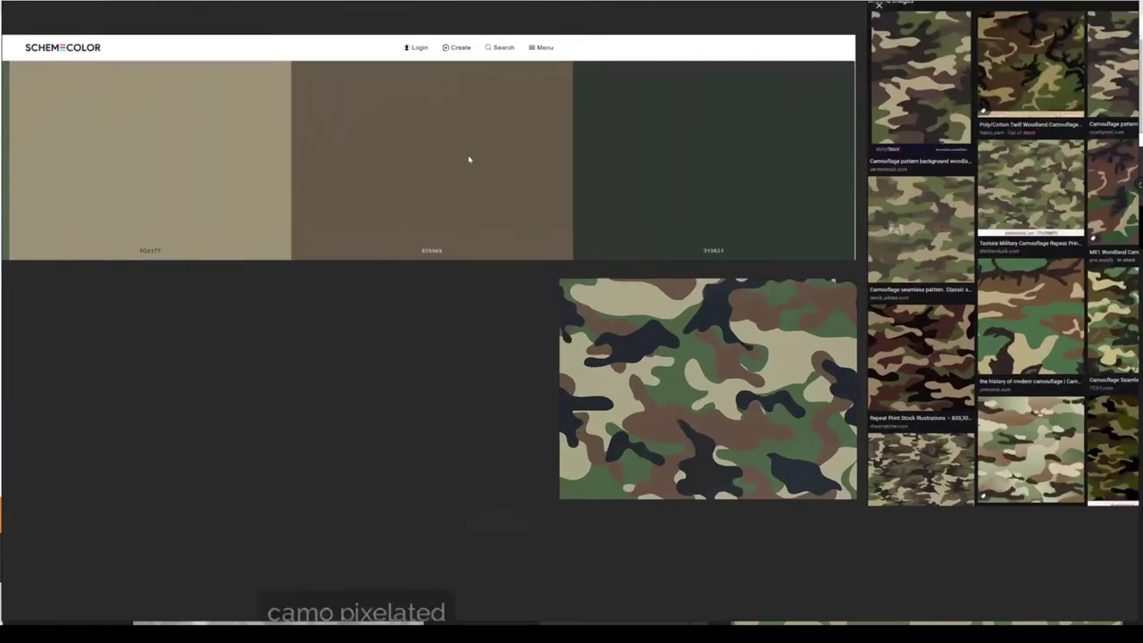
{"action": "scroll", "coordinate": [468, 159], "scroll_direction": "up", "scroll_amount": 2}
{"action": "middle_click_drag", "start_coordinate": [529, 176], "coordinate": [420, 176]}
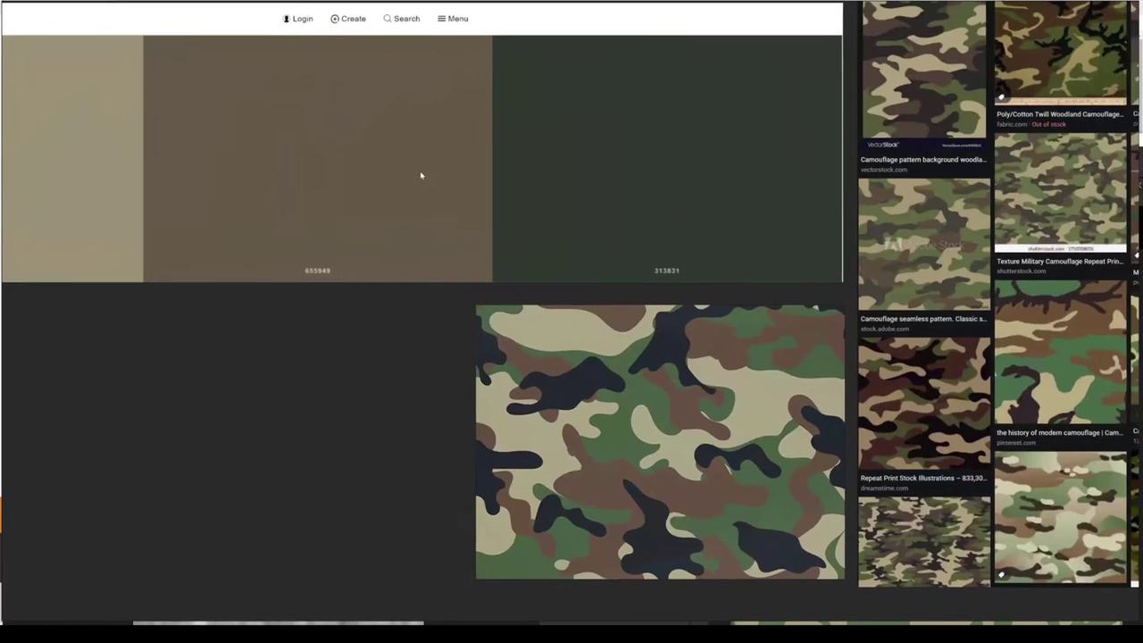
{"action": "scroll", "coordinate": [421, 176], "scroll_direction": "down", "scroll_amount": 2}
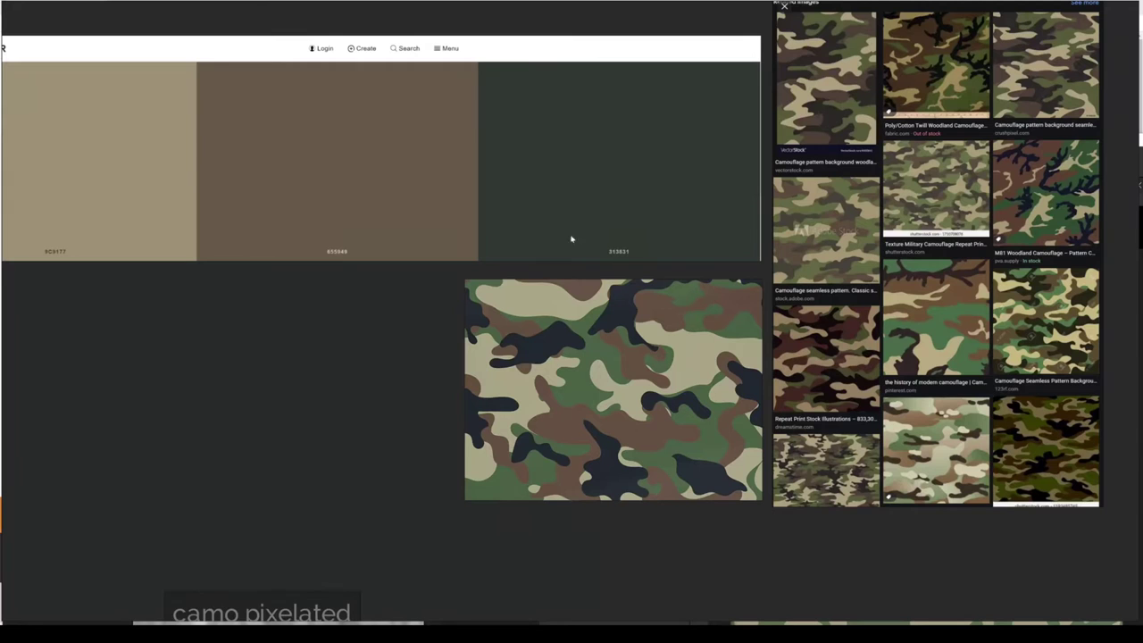
{"action": "middle_click_drag", "start_coordinate": [491, 308], "coordinate": [497, 296]}
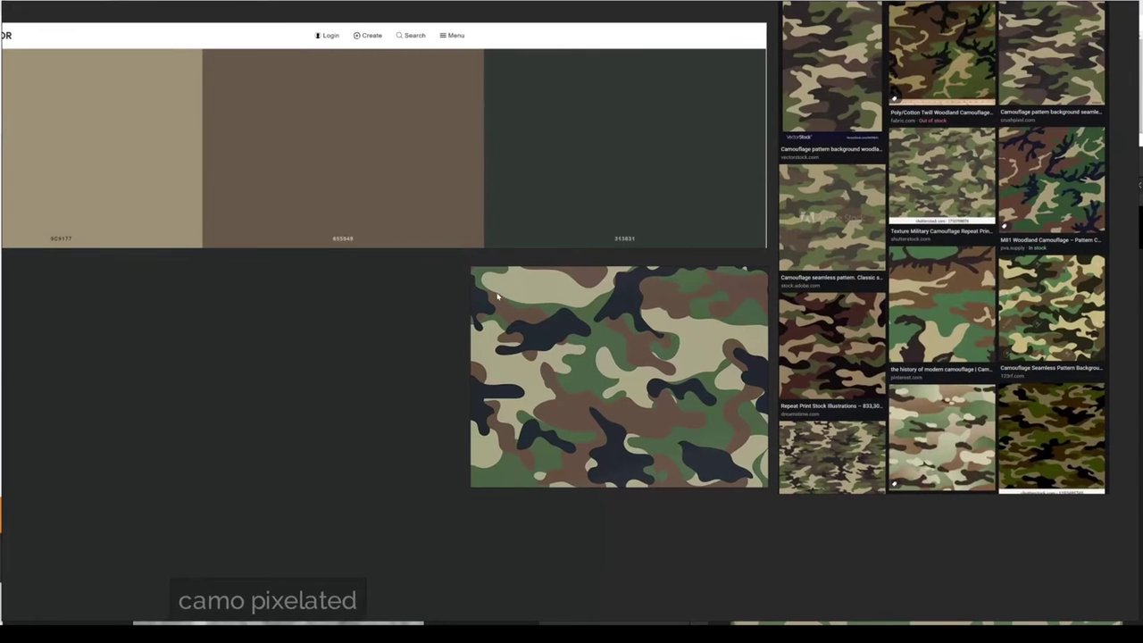
{"action": "key", "text": "alt+Tab"}
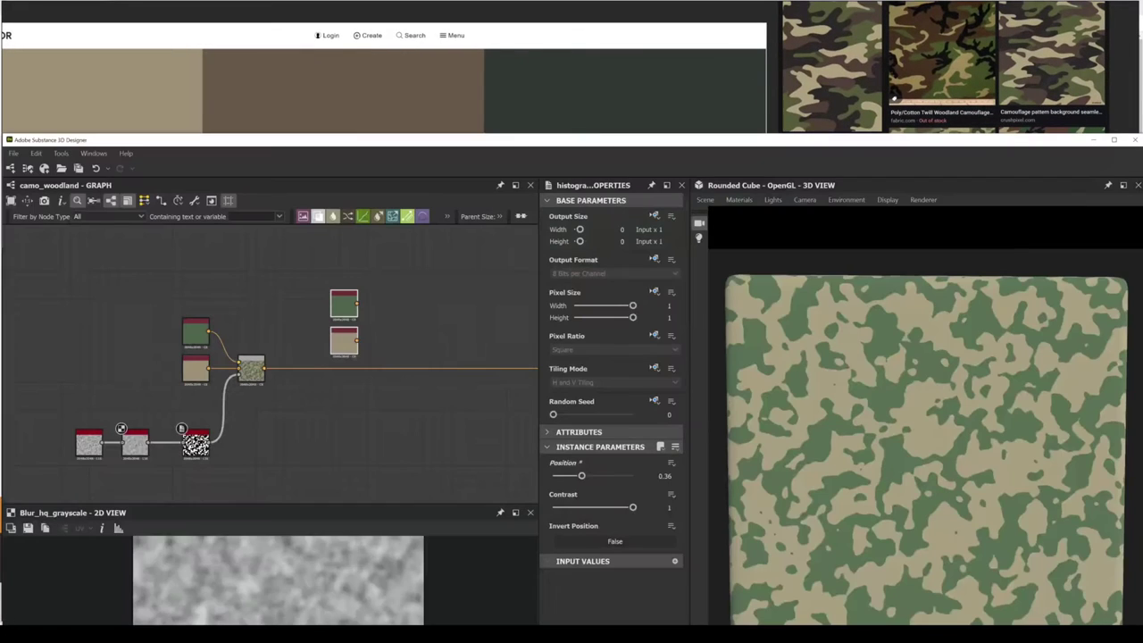
Recolor the duplicated green Uniform Color node with the palette's brown, #655949, and preview it in the 2D view.
{"action": "left_click", "coordinate": [351, 311]}
{"action": "left_click", "coordinate": [573, 497]}
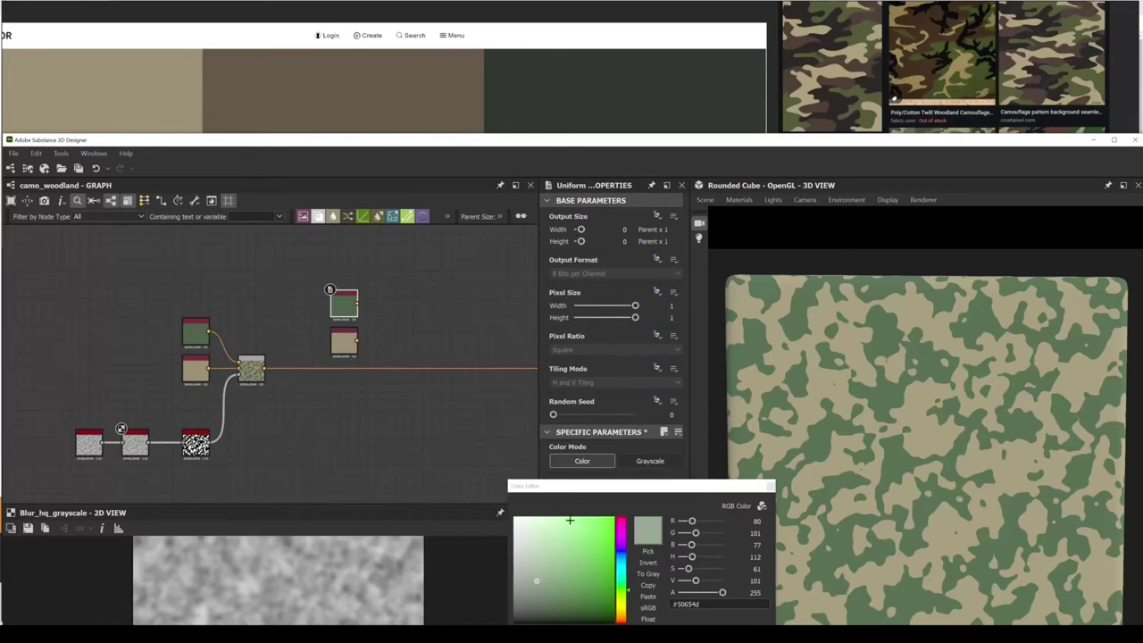
{"action": "left_click", "coordinate": [649, 551]}
{"action": "left_click", "coordinate": [356, 89]}
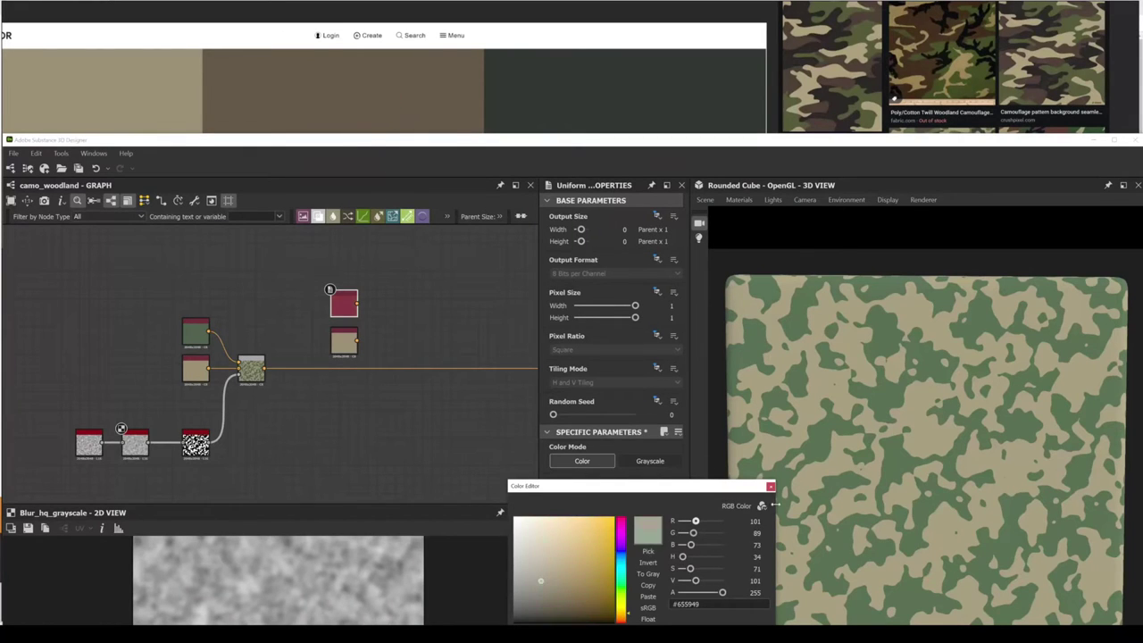
{"action": "left_click", "coordinate": [770, 489]}
{"action": "left_click", "coordinate": [343, 338]}
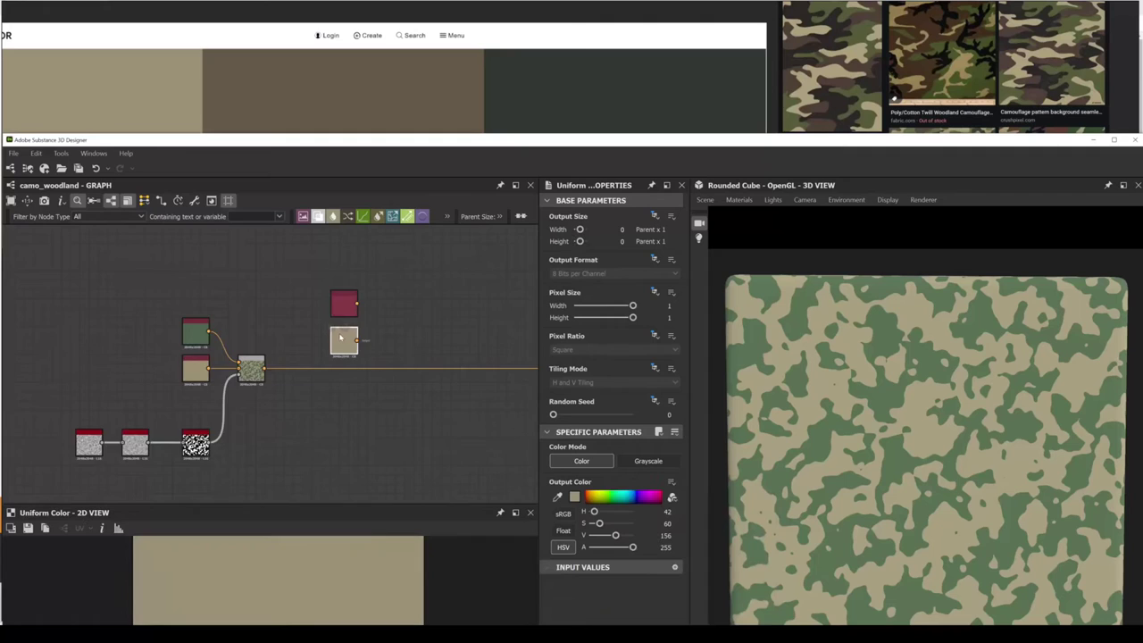
{"action": "scroll", "coordinate": [342, 327], "scroll_direction": "up", "scroll_amount": 3}
{"action": "double_click", "coordinate": [350, 289]}
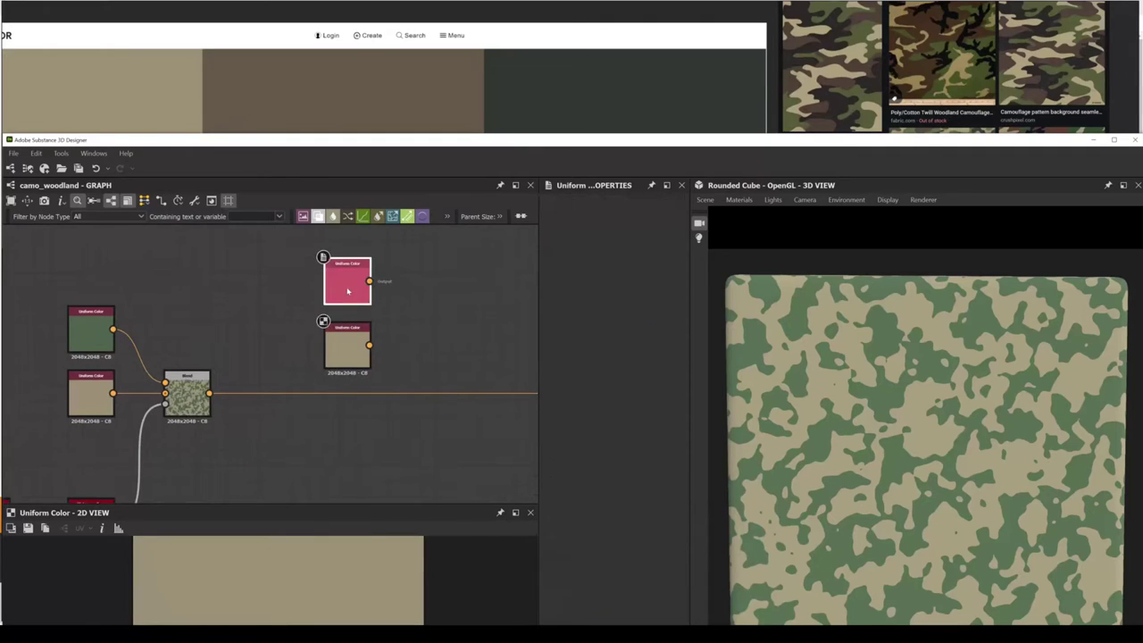
Recolor the duplicated tan Uniform Color node with the palette's dark green, #313831.
{"action": "double_click", "coordinate": [352, 343]}
{"action": "left_click", "coordinate": [574, 496]}
{"action": "left_click", "coordinate": [649, 565]}
{"action": "left_click", "coordinate": [602, 97]}
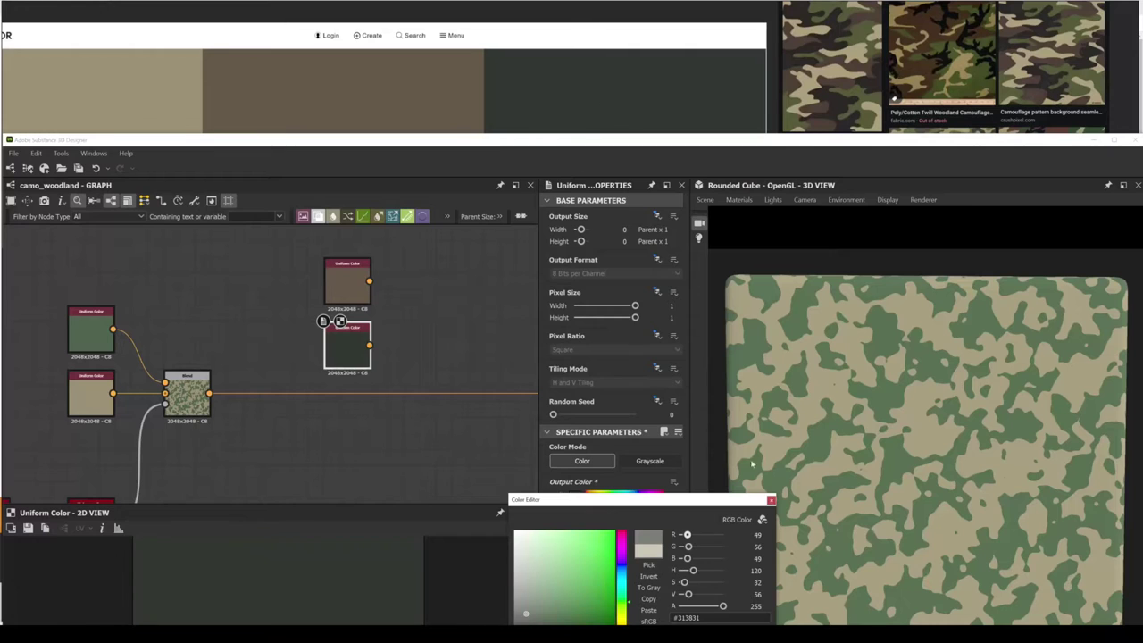
{"action": "left_click", "coordinate": [771, 500]}
Separate the new color nodes, moving dark green farther along the graph and brown down near the output connection.
{"action": "scroll", "coordinate": [394, 381], "scroll_direction": "down", "scroll_amount": 4}
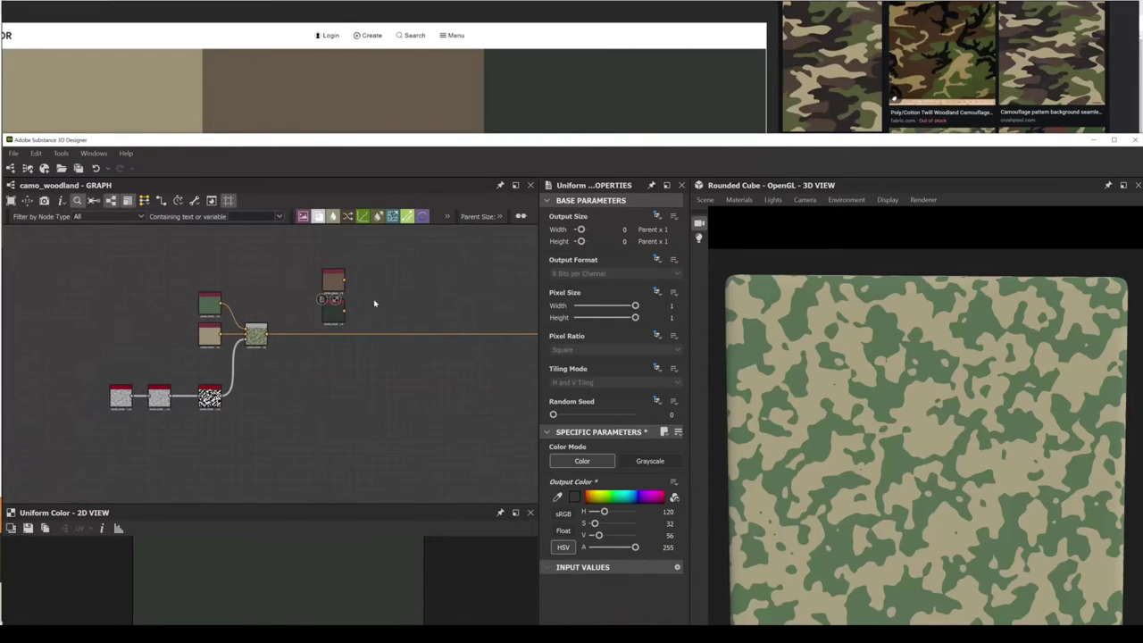
{"action": "middle_click_drag", "start_coordinate": [376, 304], "coordinate": [371, 323]}
{"action": "left_click_drag", "start_coordinate": [332, 332], "coordinate": [408, 277]}
{"action": "left_click_drag", "start_coordinate": [336, 298], "coordinate": [320, 321]}
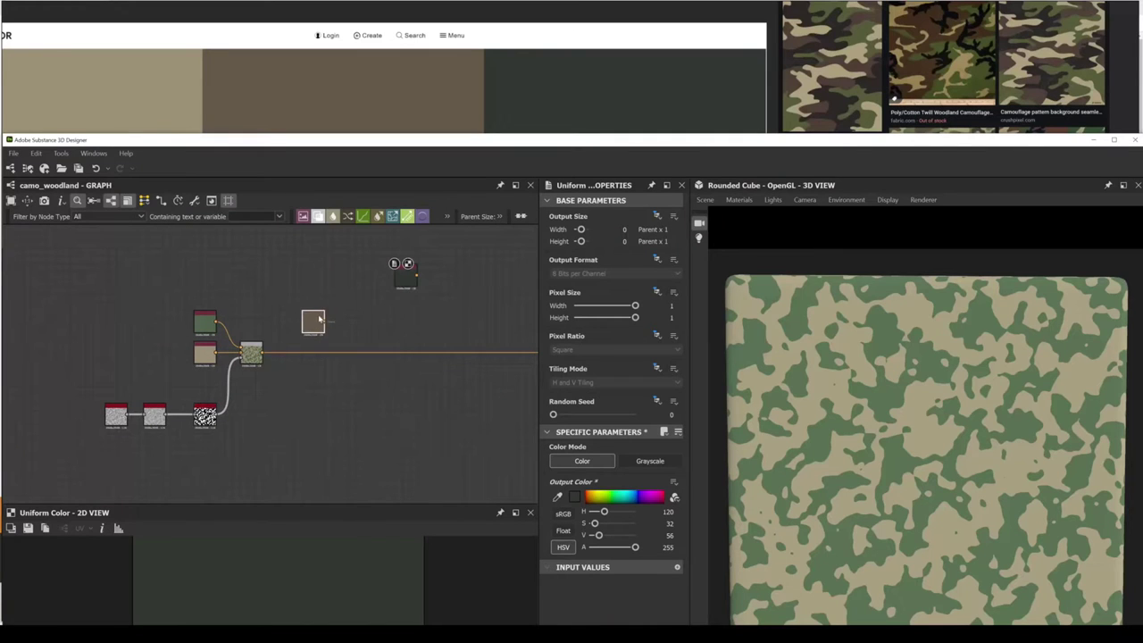
{"action": "mouse_move", "coordinate": [317, 358]}
{"action": "middle_mouse_down"}
{"action": "mouse_move", "coordinate": [344, 316]}
{"action": "mouse_move", "coordinate": [336, 351]}
{"action": "middle_mouse_up"}
Insert a second Blend node into the first Blend node's output connection, beyond the brown Uniform Color node.
{"action": "scroll", "coordinate": [345, 319], "scroll_direction": "up", "scroll_amount": 1}
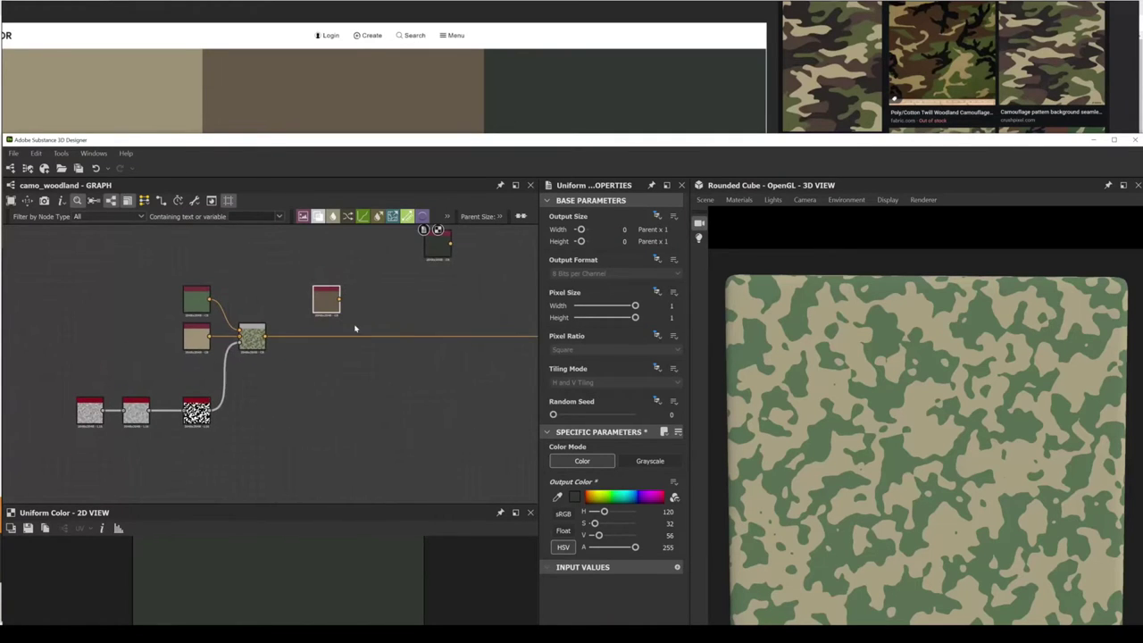
{"action": "key", "text": "space"}
{"action": "left_click", "coordinate": [401, 270]}
{"action": "left_click_drag", "start_coordinate": [512, 339], "coordinate": [367, 343]}
{"action": "scroll", "coordinate": [361, 337], "scroll_direction": "up", "scroll_amount": 2}
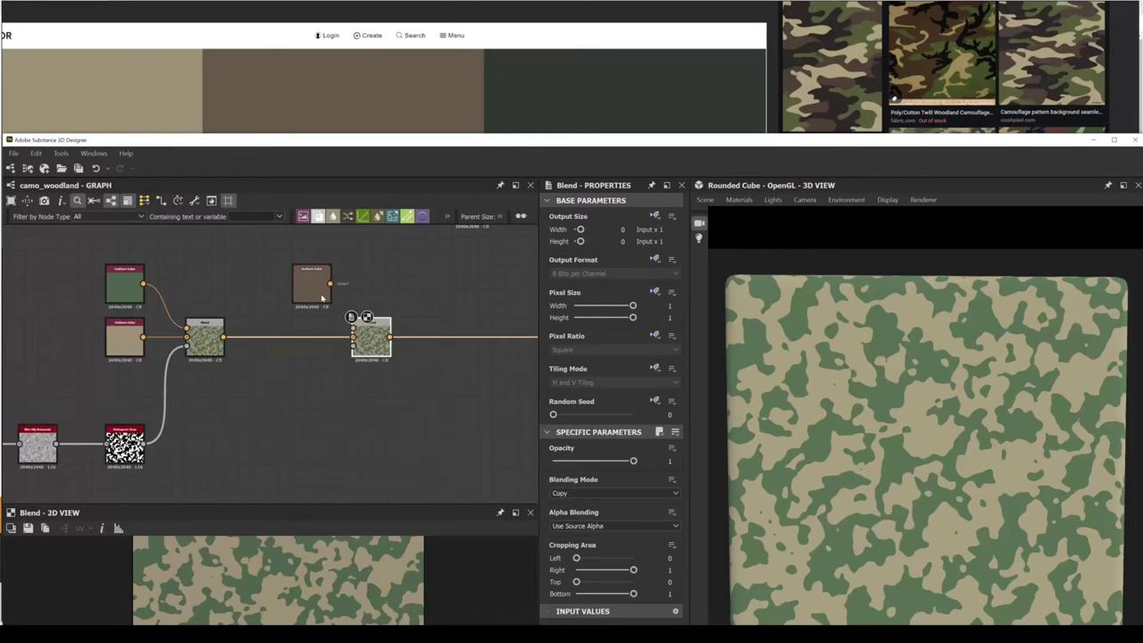
Shift the brown Uniform Color node back slightly and connect it to the second Blend node's foreground input.
{"action": "left_click", "coordinate": [307, 293]}
{"action": "left_click_drag", "start_coordinate": [317, 288], "coordinate": [353, 328]}
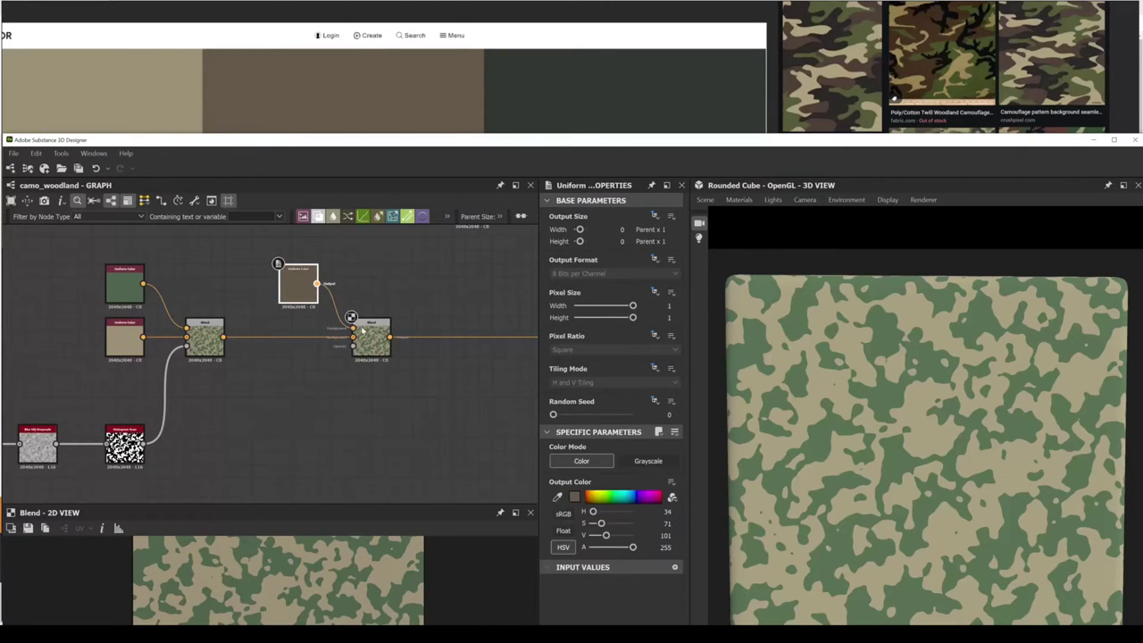
{"action": "scroll", "coordinate": [335, 357], "scroll_direction": "down", "scroll_amount": 2}
{"action": "middle_click_drag", "start_coordinate": [306, 388], "coordinate": [345, 333]}
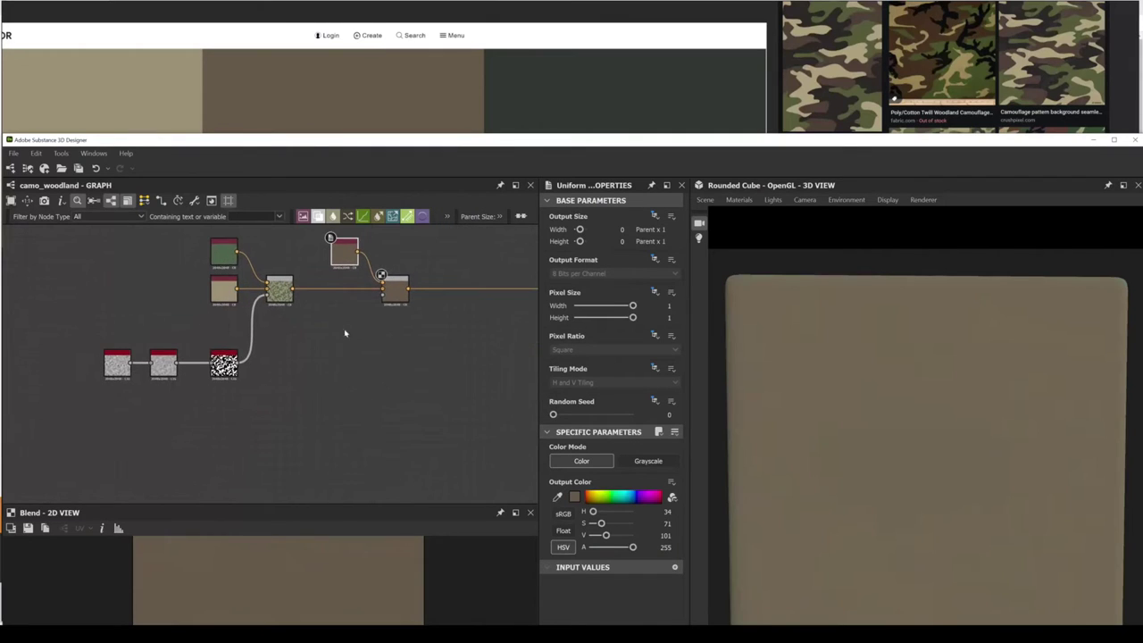
Examine the Clouds 1, Blur HQ Grayscale and Histogram Scan chain that masks the first Blend node.
{"action": "middle_click_drag", "start_coordinate": [295, 361], "coordinate": [298, 370]}
{"action": "scroll", "coordinate": [197, 366], "scroll_direction": "up", "scroll_amount": 2}
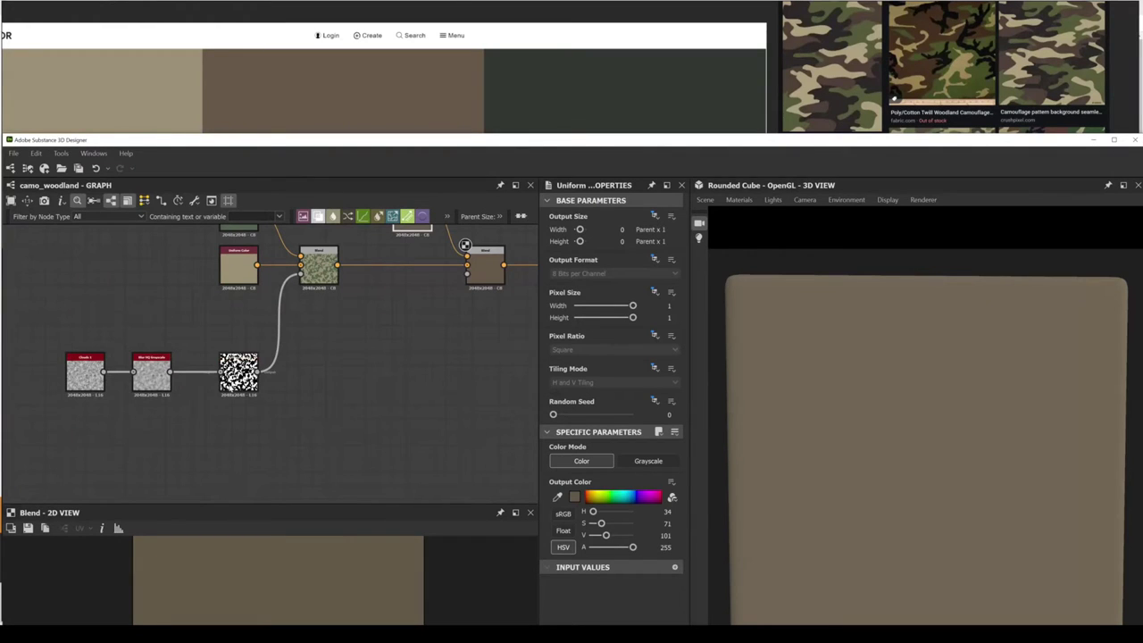
{"action": "middle_click_drag", "start_coordinate": [235, 380], "coordinate": [273, 368]}
{"action": "left_click", "coordinate": [276, 360]}
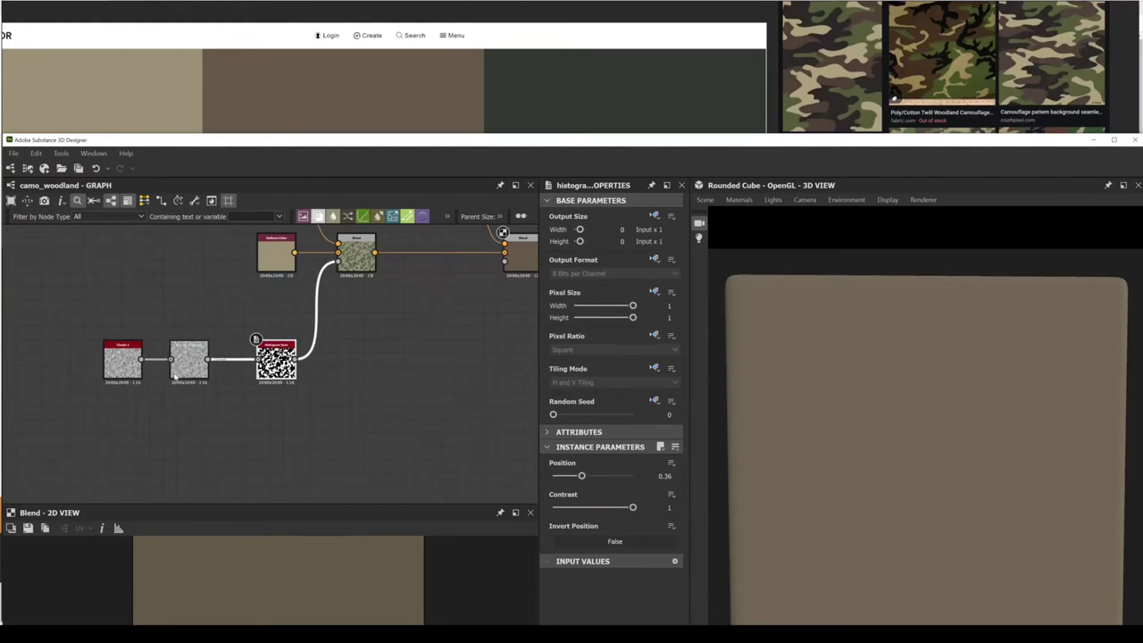
{"action": "scroll", "coordinate": [174, 379], "scroll_direction": "up", "scroll_amount": 3}
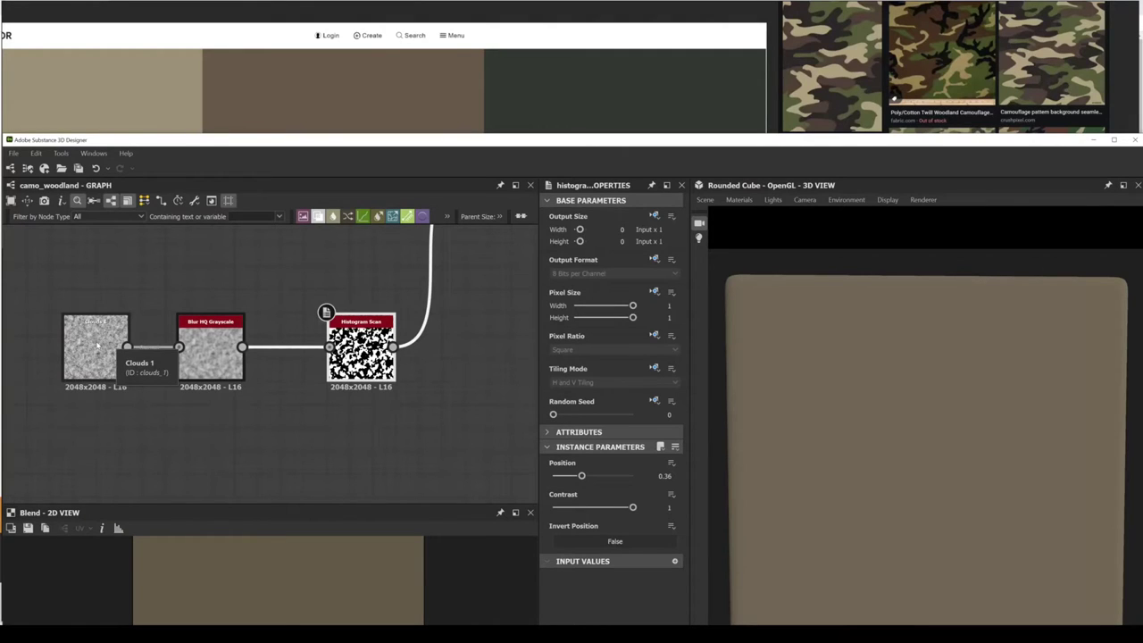
{"action": "scroll", "coordinate": [98, 346], "scroll_direction": "down", "scroll_amount": 4}
{"action": "middle_click_drag", "start_coordinate": [256, 338], "coordinate": [276, 359]}
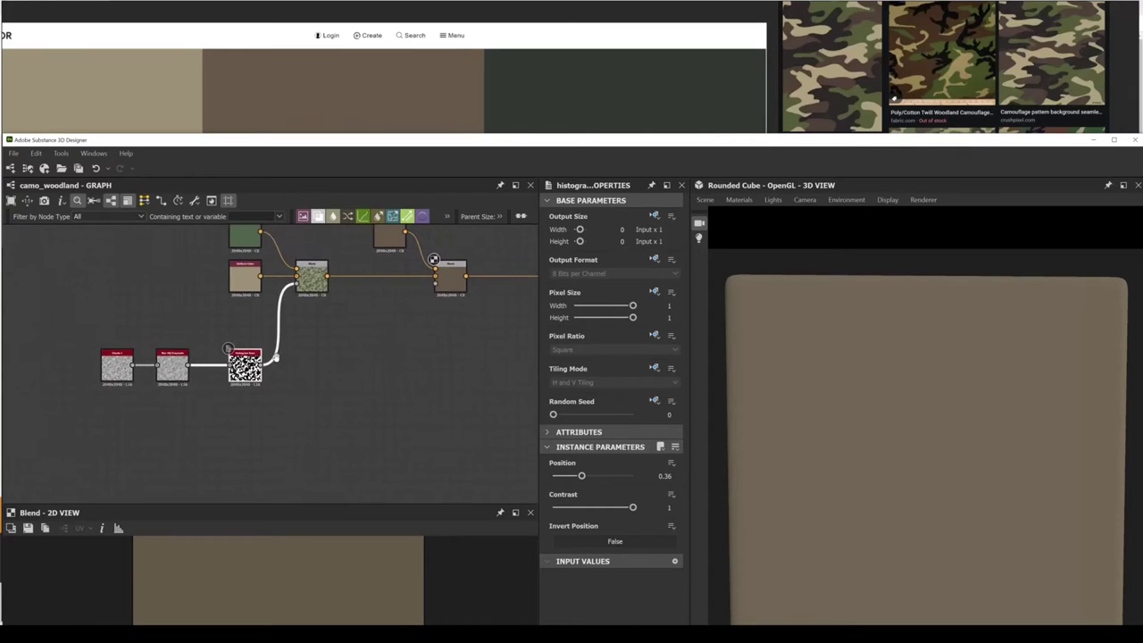
Add a Transformation 2D node fed by the Histogram Scan output, placed beyond it beneath the second Blend node.
{"action": "scroll", "coordinate": [145, 369], "scroll_direction": "up", "scroll_amount": 3}
{"action": "middle_click_drag", "start_coordinate": [364, 373], "coordinate": [289, 402]}
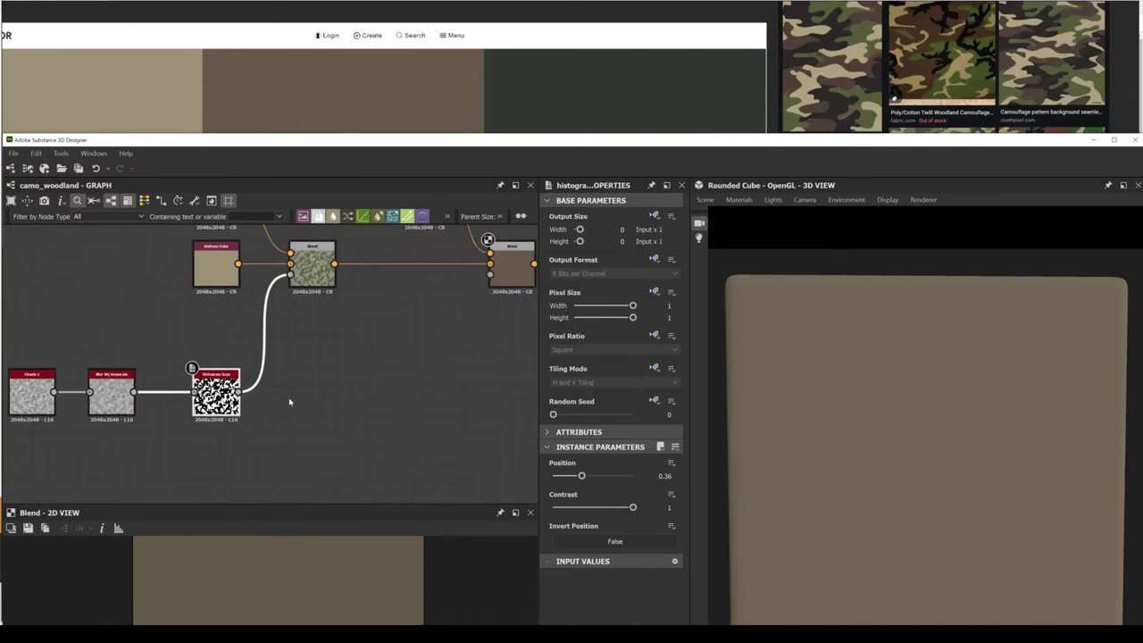
{"action": "scroll", "coordinate": [288, 397], "scroll_direction": "down", "scroll_amount": 1}
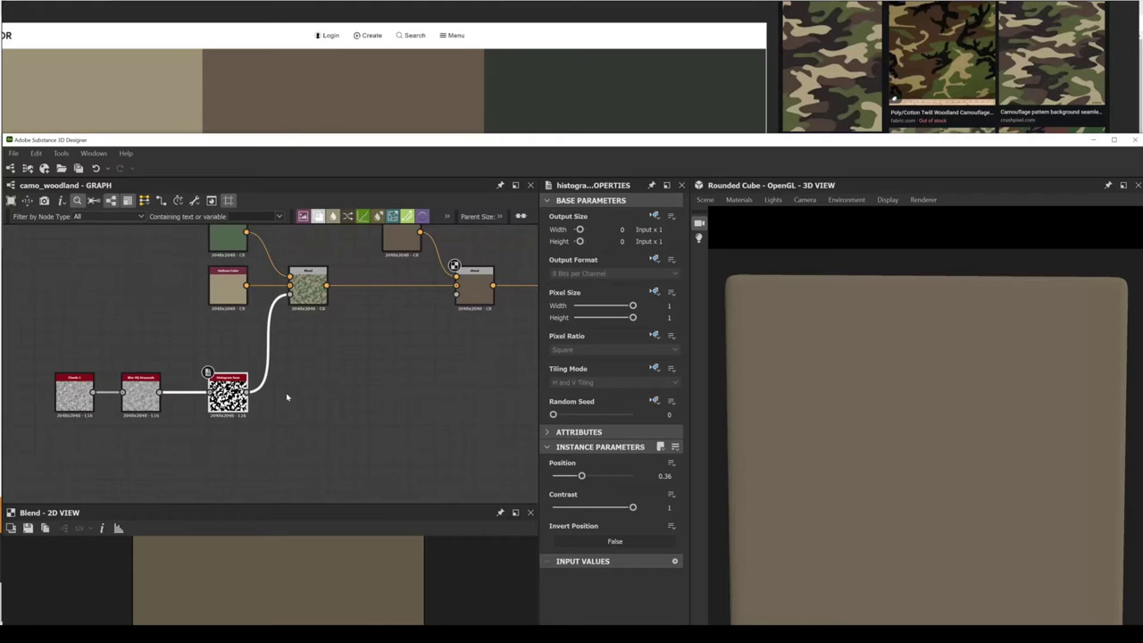
{"action": "left_click_drag", "start_coordinate": [248, 393], "coordinate": [327, 391]}
{"action": "type", "text": "tr"}
{"action": "left_click", "coordinate": [382, 270]}
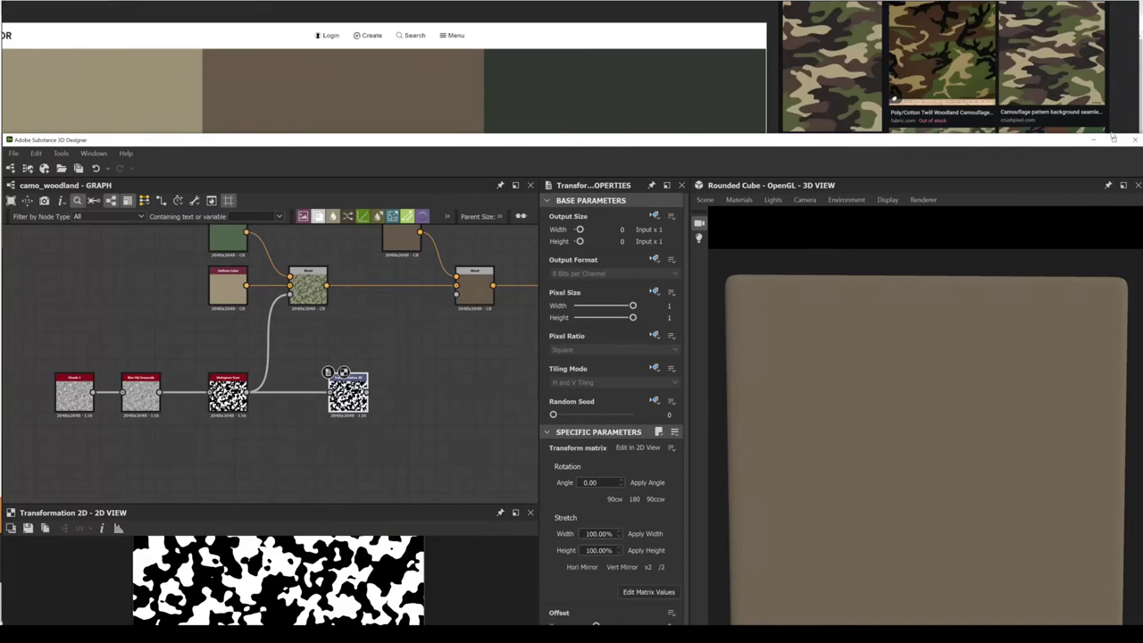
Maximize the window and line up the Transformation 2D node and the brown Uniform Color node in one column.
{"action": "left_click", "coordinate": [1113, 139]}
{"action": "scroll", "coordinate": [357, 500], "scroll_direction": "down", "scroll_amount": 2}
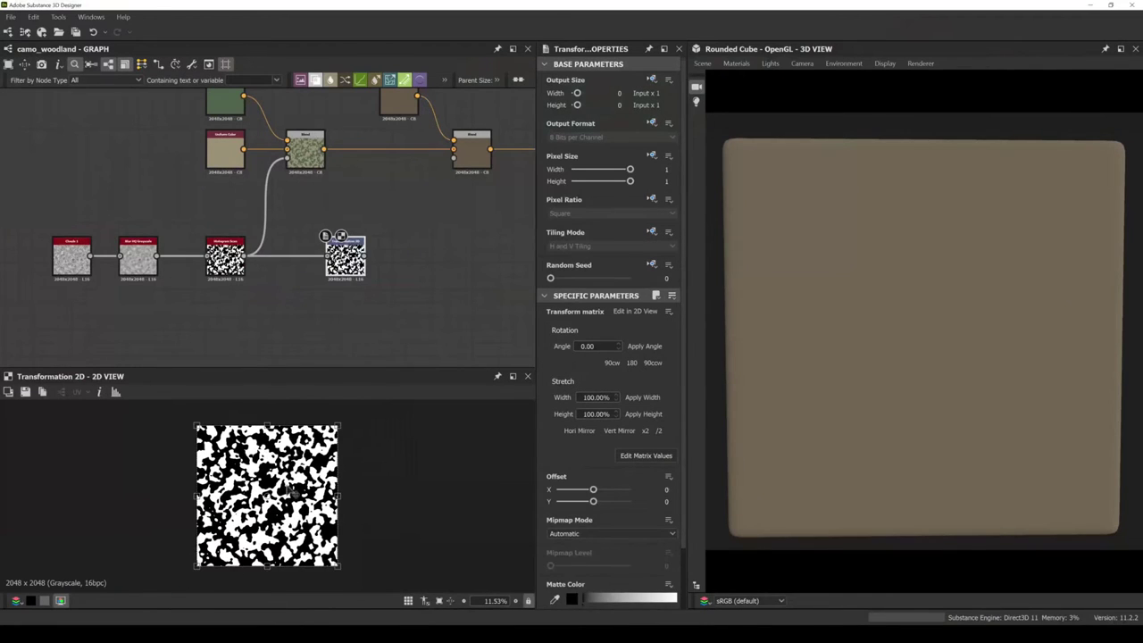
{"action": "scroll", "coordinate": [293, 491], "scroll_direction": "up", "scroll_amount": 2}
{"action": "middle_click_drag", "start_coordinate": [403, 266], "coordinate": [342, 258]}
{"action": "left_click_drag", "start_coordinate": [310, 272], "coordinate": [365, 272]}
{"action": "scroll", "coordinate": [365, 272], "scroll_direction": "down", "scroll_amount": 1}
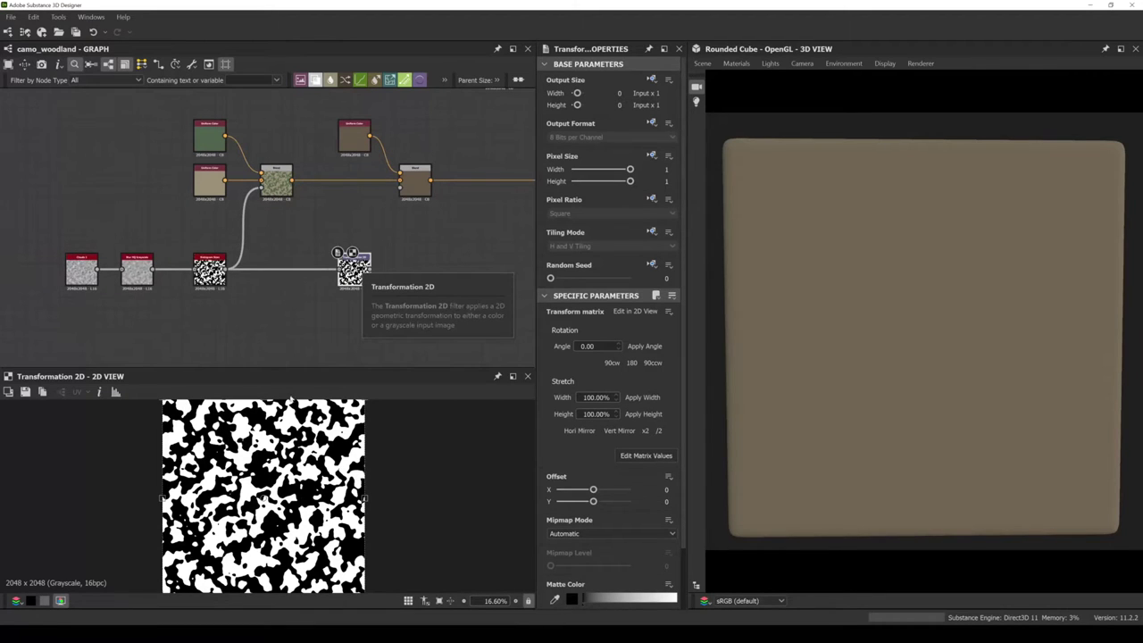
{"action": "scroll", "coordinate": [275, 525], "scroll_direction": "up", "scroll_amount": 1}
{"action": "scroll", "coordinate": [139, 284], "scroll_direction": "up", "scroll_amount": 2}
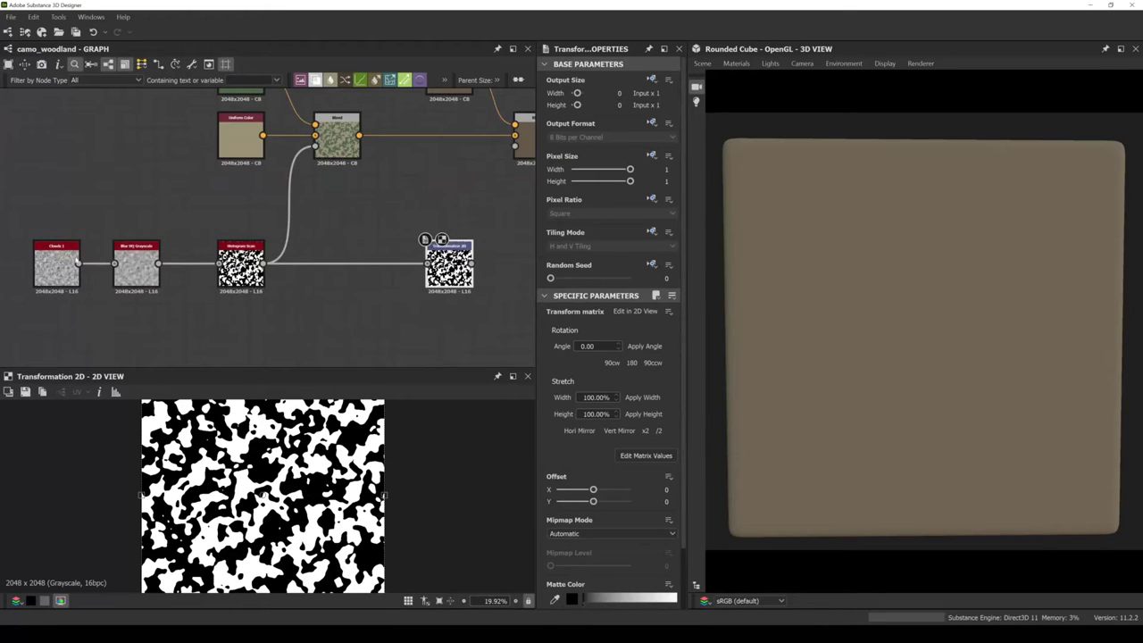
{"action": "scroll", "coordinate": [120, 303], "scroll_direction": "down", "scroll_amount": 1}
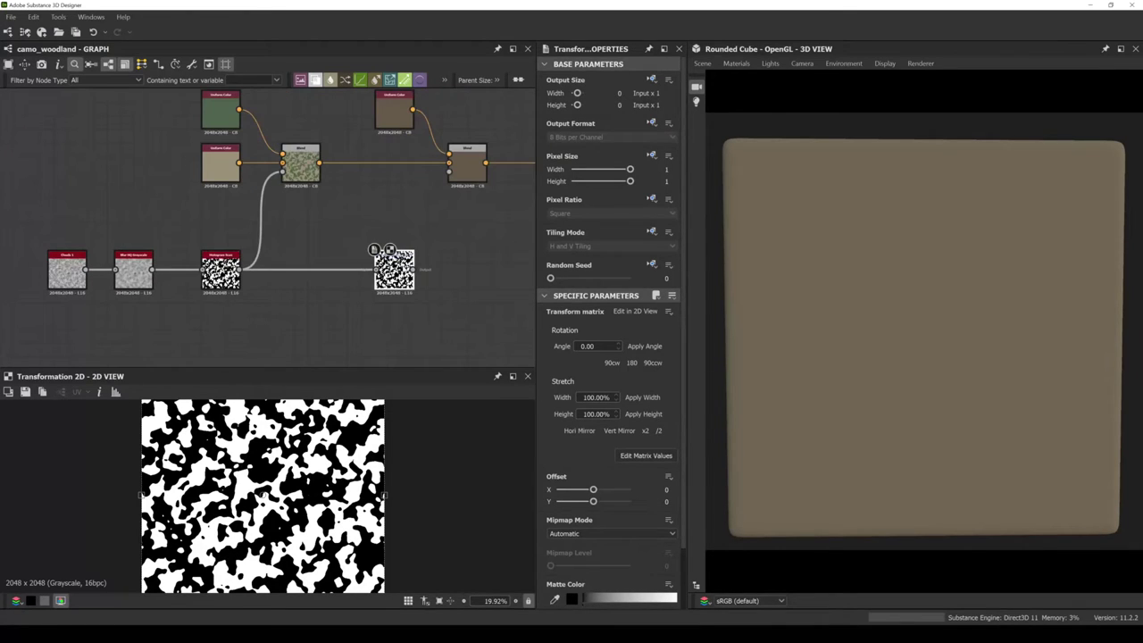
{"action": "left_click_drag", "start_coordinate": [400, 270], "coordinate": [387, 271]}
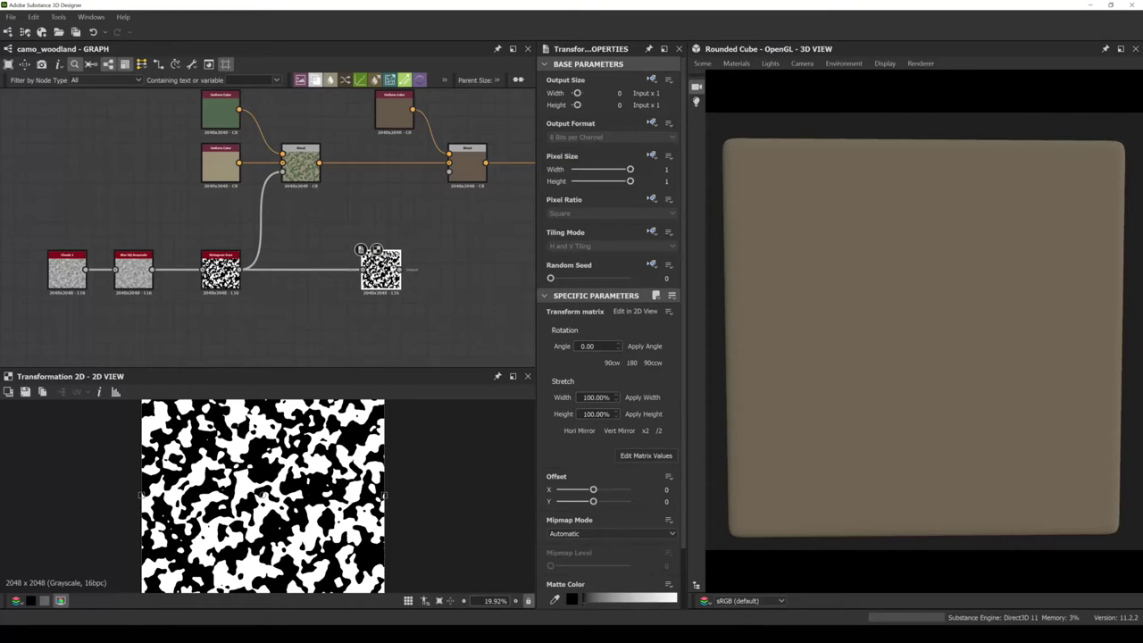
{"action": "middle_click_drag", "start_coordinate": [408, 298], "coordinate": [348, 319]}
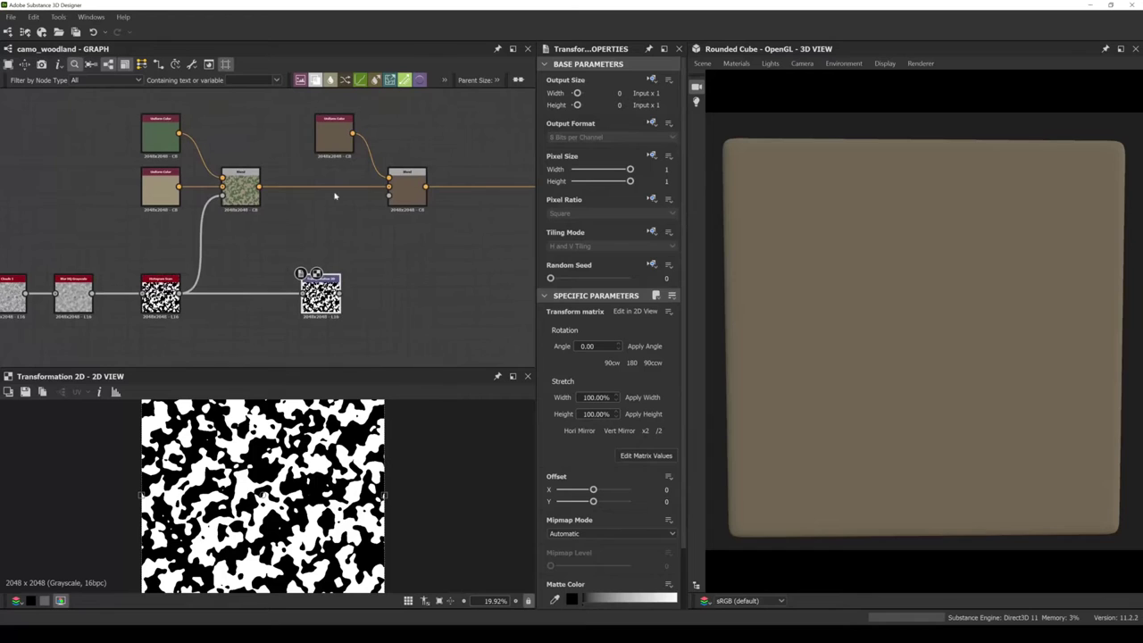
{"action": "left_click_drag", "start_coordinate": [333, 129], "coordinate": [321, 130]}
{"action": "scroll", "coordinate": [332, 319], "scroll_direction": "down", "scroll_amount": 1}
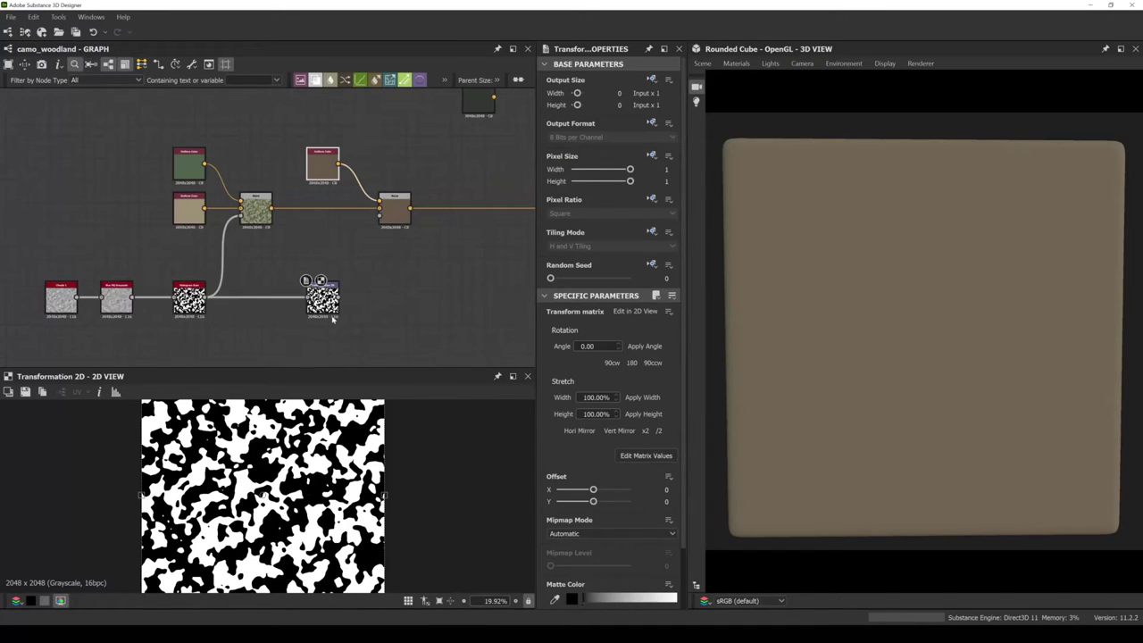
{"action": "scroll", "coordinate": [326, 305], "scroll_direction": "up", "scroll_amount": 2}
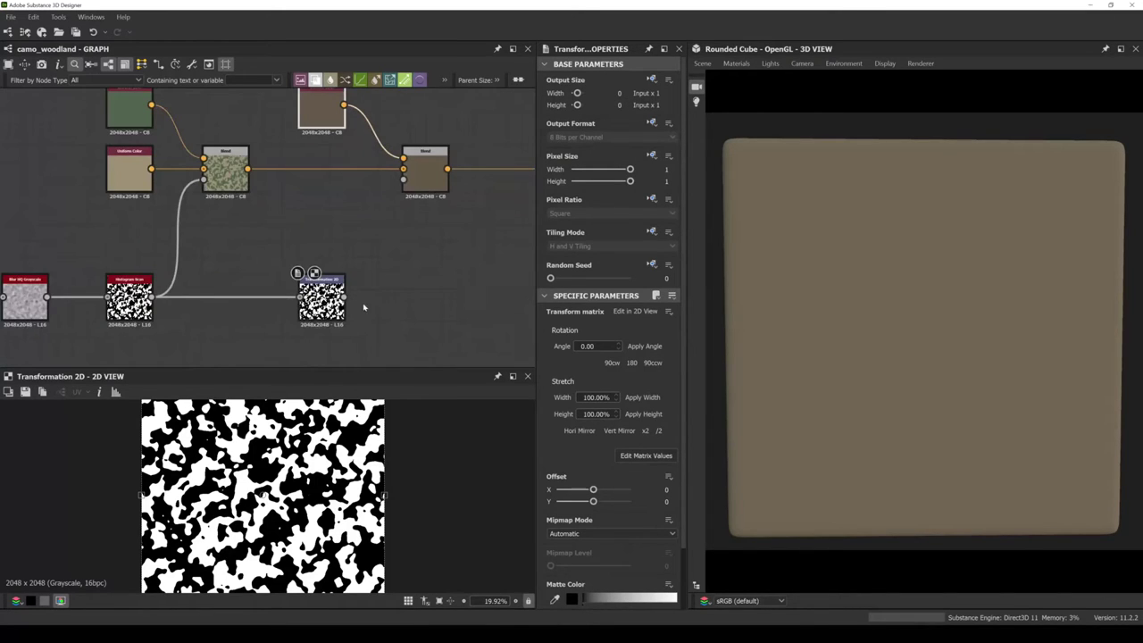
Connect the Transformation 2D output to the second Blend's mask input and offset it by about X 0.2118, Y 0.2626.
{"action": "left_click_drag", "start_coordinate": [347, 296], "coordinate": [405, 180]}
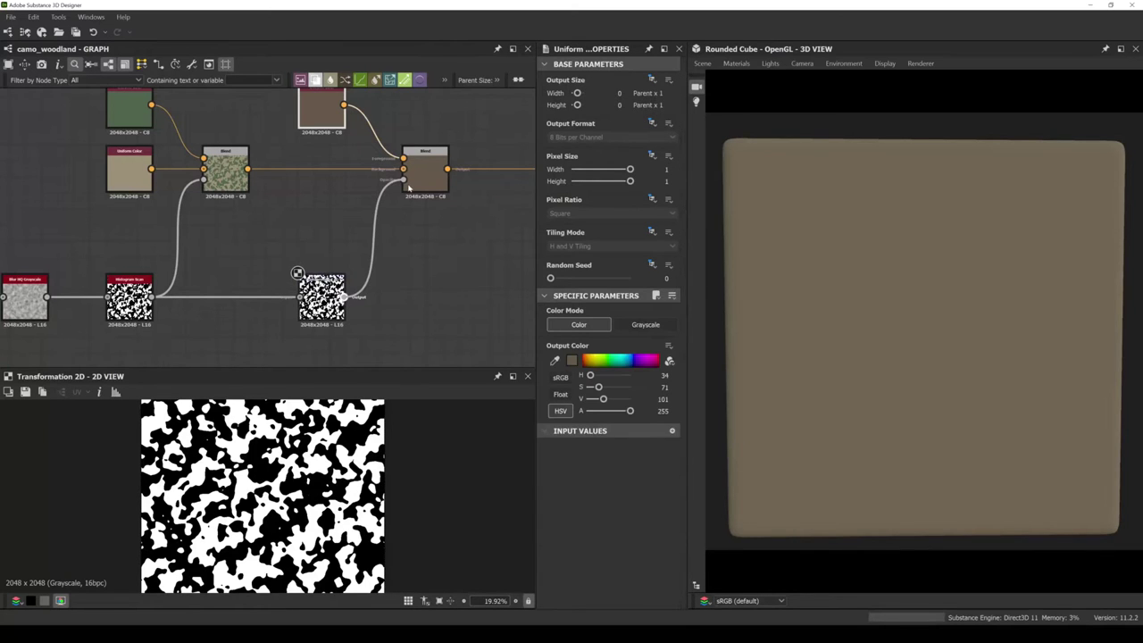
{"action": "left_click", "coordinate": [315, 278]}
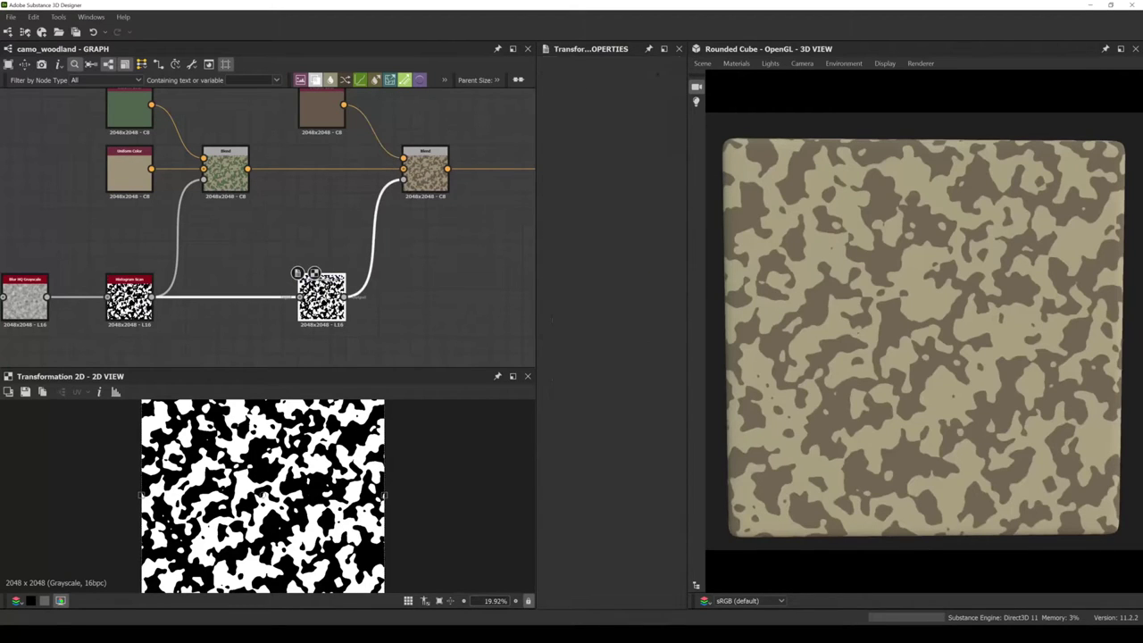
{"action": "scroll", "coordinate": [273, 497], "scroll_direction": "down", "scroll_amount": 3}
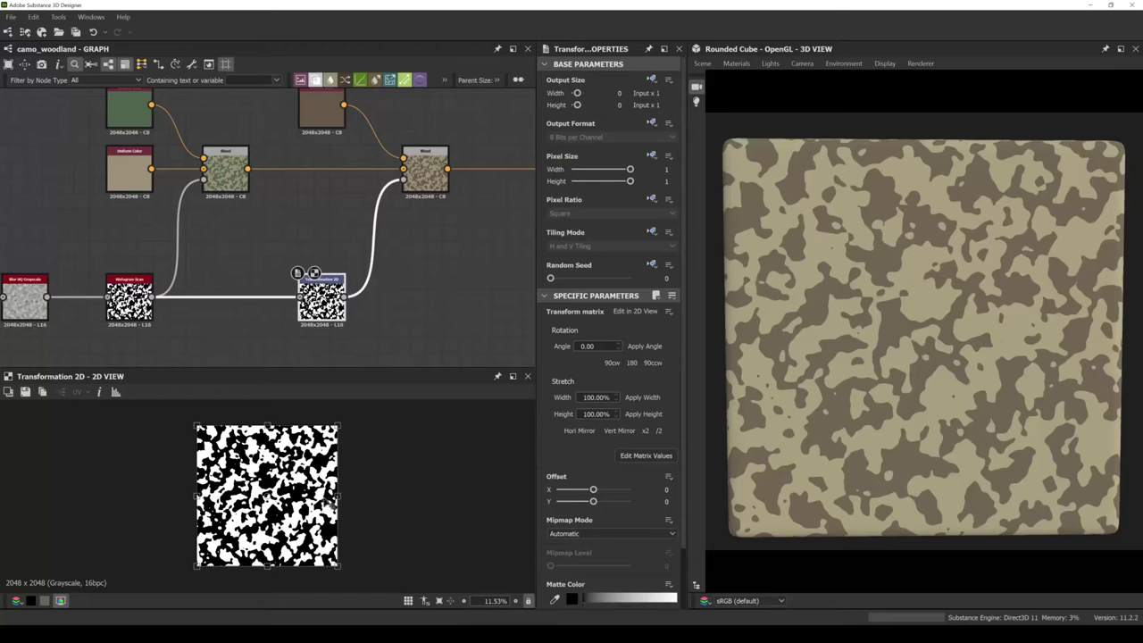
{"action": "left_click_drag", "start_coordinate": [319, 514], "coordinate": [292, 481]}
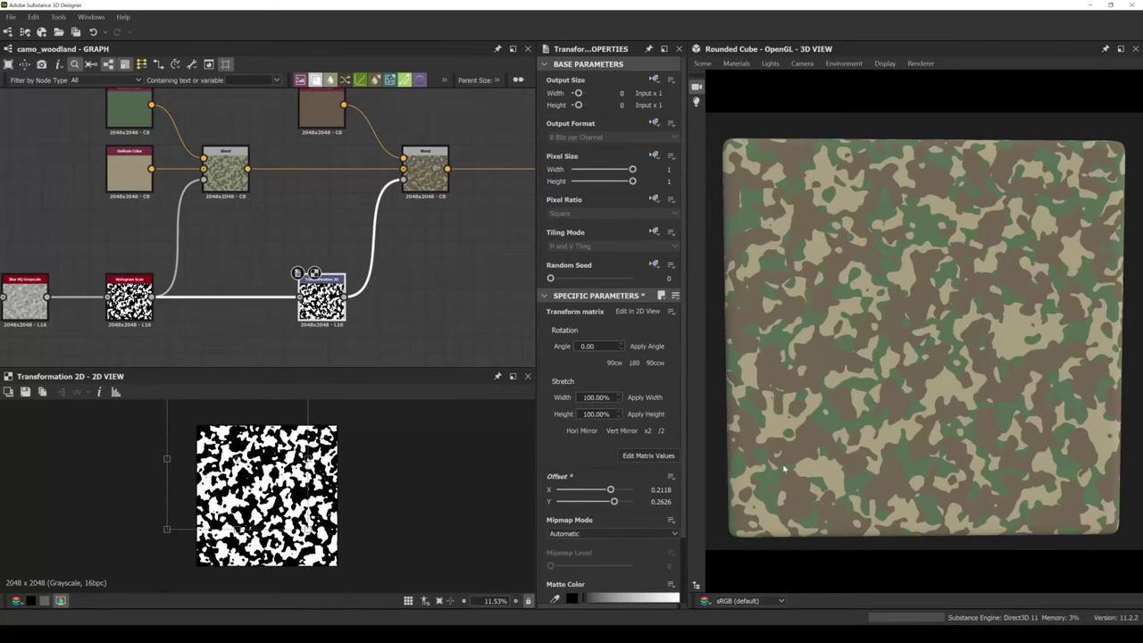
{"action": "scroll", "coordinate": [899, 460], "scroll_direction": "down", "scroll_amount": 3}
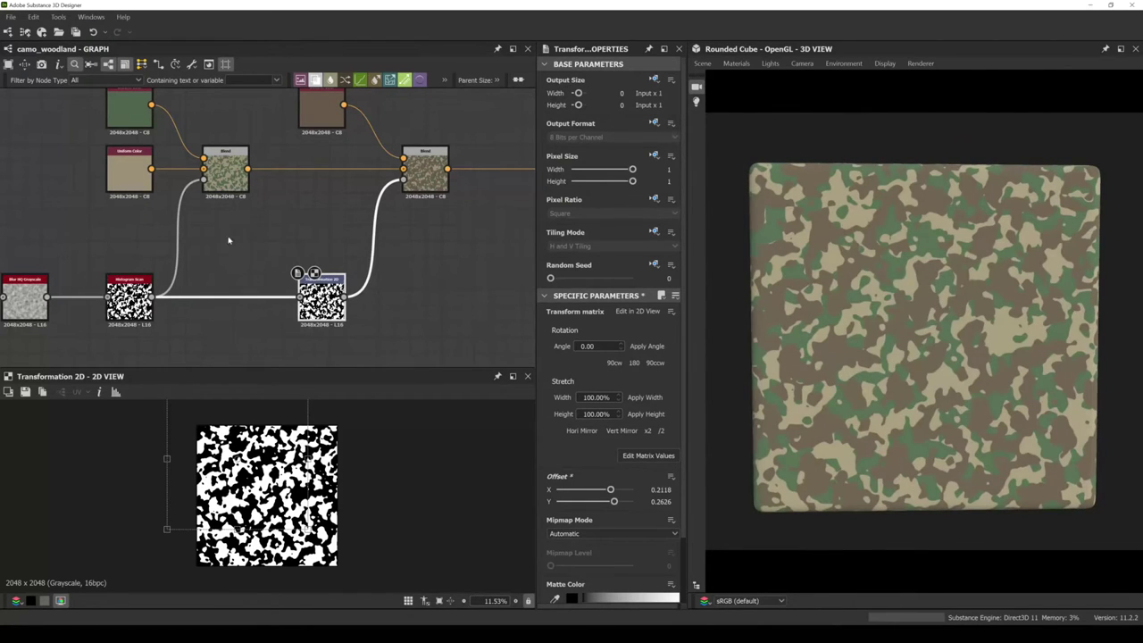
Insert a third Blend node after the second and connect the dark green Uniform Color node to its foreground input.
{"action": "scroll", "coordinate": [228, 239], "scroll_direction": "down", "scroll_amount": 3}
{"action": "left_click", "coordinate": [261, 210]}
{"action": "left_click_drag", "start_coordinate": [333, 125], "coordinate": [326, 182]}
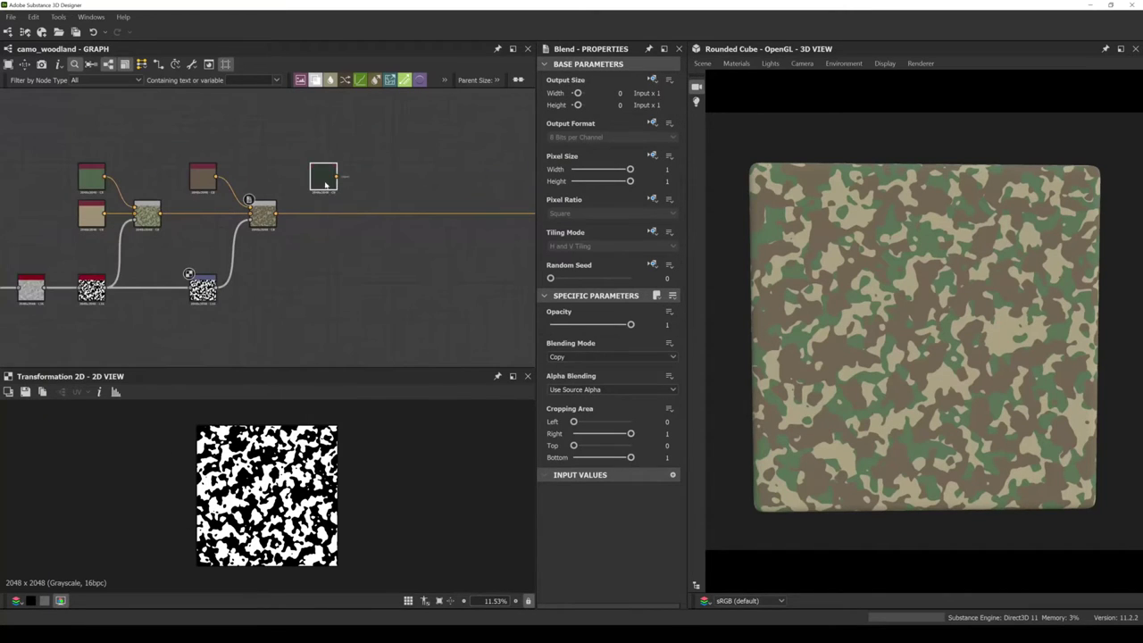
{"action": "key", "text": "space"}
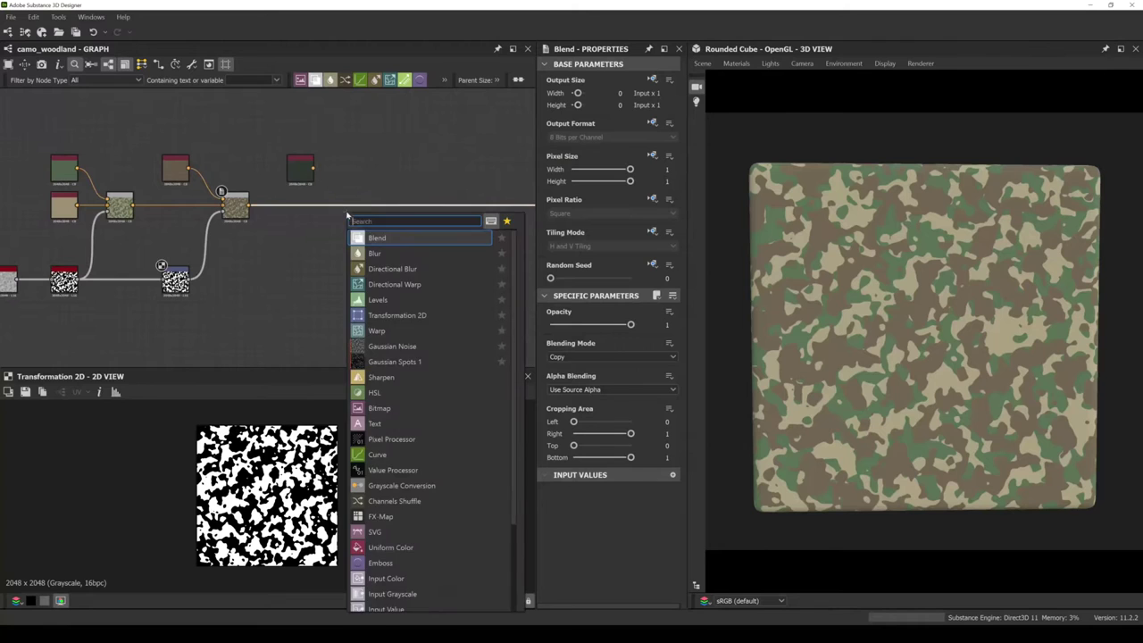
{"action": "left_click", "coordinate": [379, 238]}
{"action": "left_click_drag", "start_coordinate": [433, 215], "coordinate": [346, 214]}
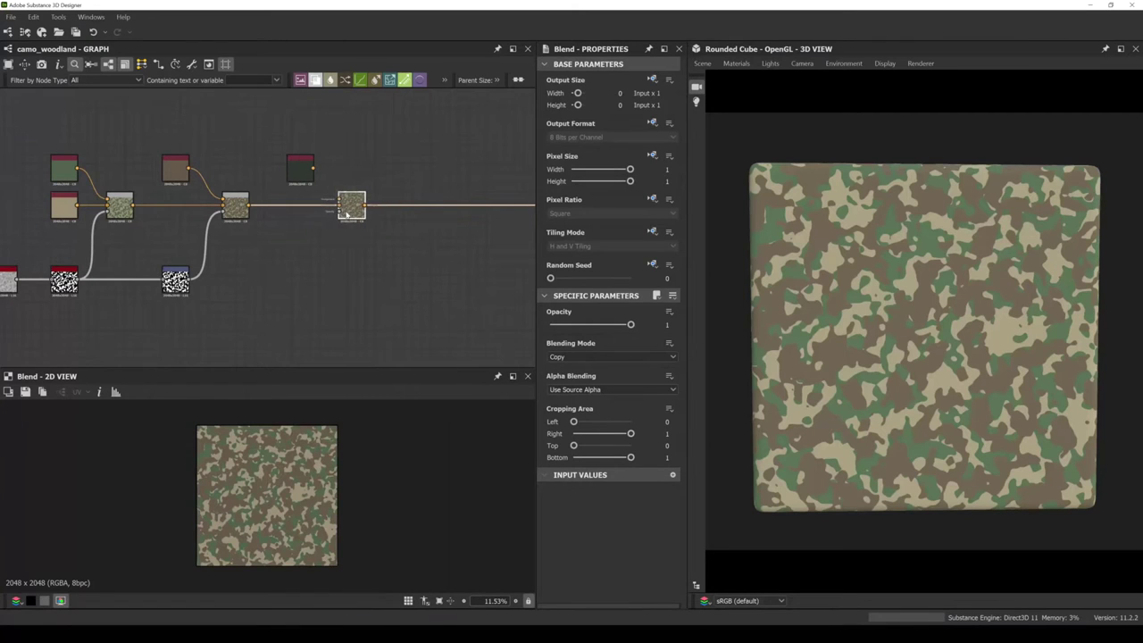
{"action": "left_click_drag", "start_coordinate": [313, 168], "coordinate": [338, 196]}
{"action": "middle_click_drag", "start_coordinate": [339, 196], "coordinate": [387, 180]}
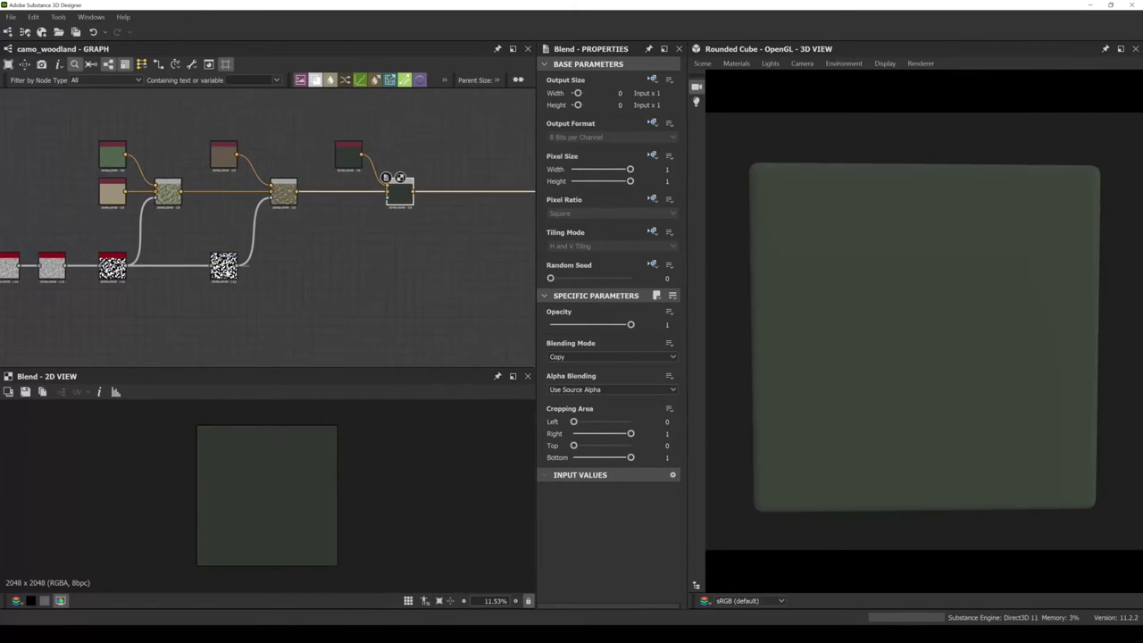
Duplicate the Transformation 2D node with its Histogram Scan input, place it beneath dark green, and connect it to the third Blend's mask input.
{"action": "double_click", "coordinate": [223, 265]}
{"action": "middle_click_drag", "start_coordinate": [223, 266], "coordinate": [262, 260]}
{"action": "left_click", "coordinate": [268, 257]}
{"action": "scroll", "coordinate": [272, 254], "scroll_direction": "down", "scroll_amount": 3}
{"action": "left_click_drag", "start_coordinate": [288, 249], "coordinate": [427, 205]}
{"action": "double_click", "coordinate": [435, 203]}
{"action": "scroll", "coordinate": [391, 254], "scroll_direction": "up", "scroll_amount": 2}
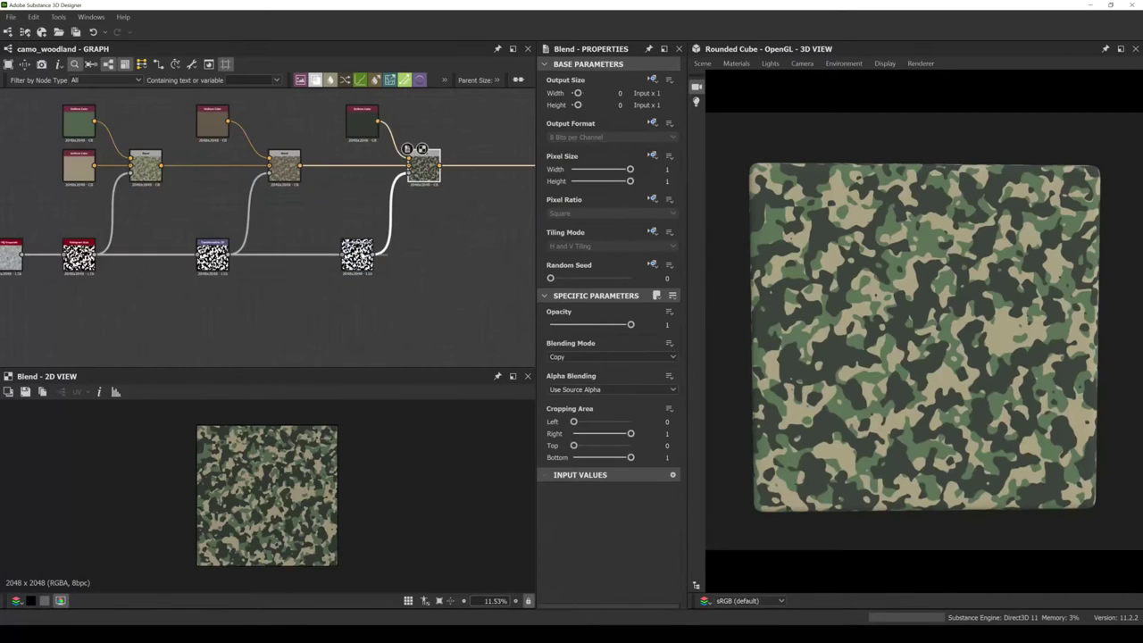
Mirror the second Transformation 2D node vertically and offset it to about X -0.1524, Y 0.4447.
{"action": "middle_click_drag", "start_coordinate": [359, 257], "coordinate": [333, 266]}
{"action": "left_click", "coordinate": [330, 266]}
{"action": "scroll", "coordinate": [282, 509], "scroll_direction": "down", "scroll_amount": 1}
{"action": "scroll", "coordinate": [292, 478], "scroll_direction": "down", "scroll_amount": 1}
{"action": "scroll", "coordinate": [292, 478], "scroll_direction": "up", "scroll_amount": 1}
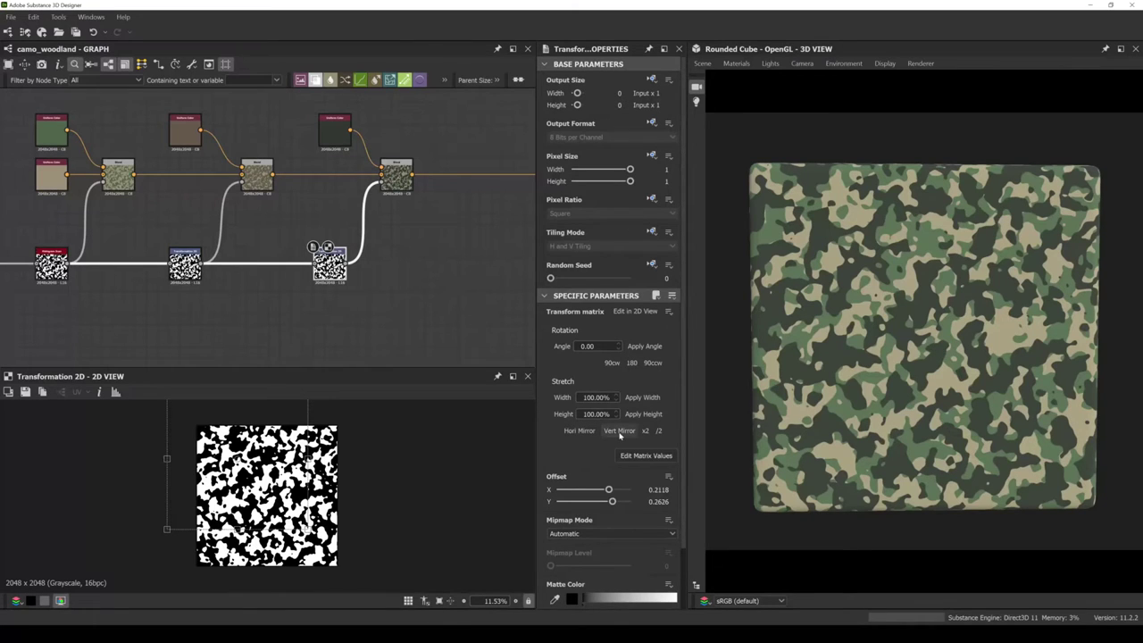
{"action": "left_click", "coordinate": [619, 432]}
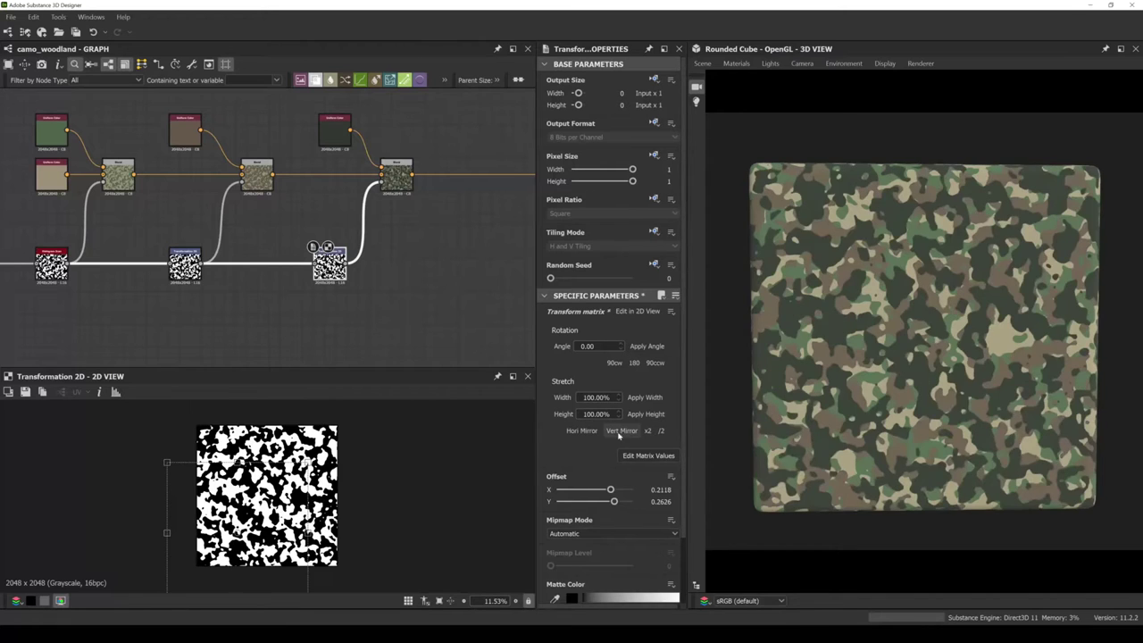
{"action": "left_click_drag", "start_coordinate": [284, 532], "coordinate": [325, 541]}
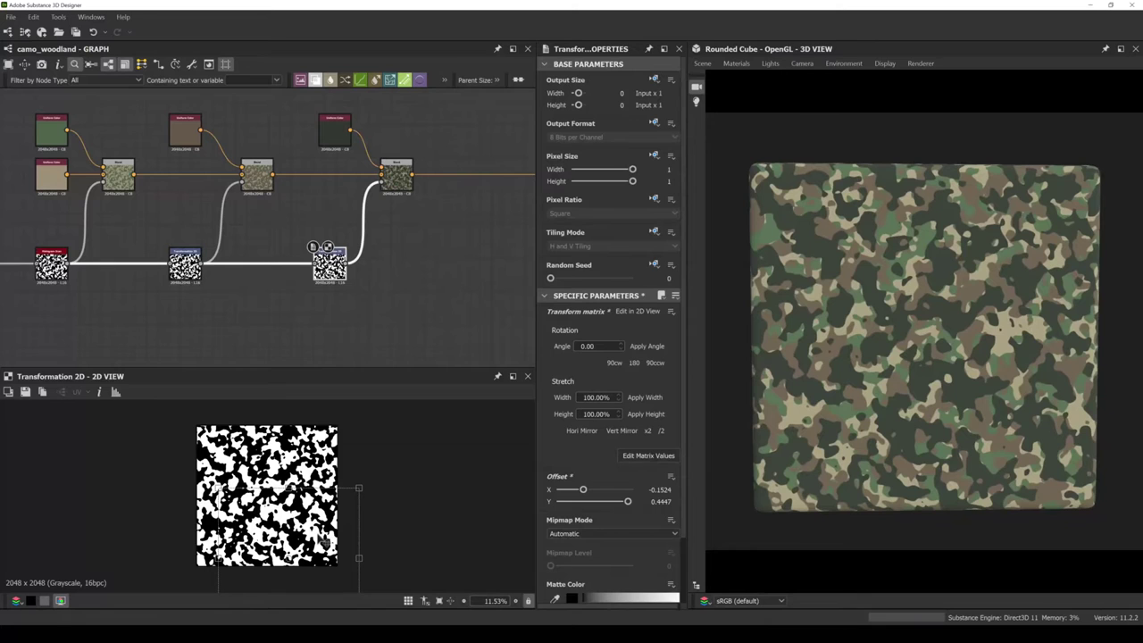
{"action": "left_click", "coordinate": [375, 297]}
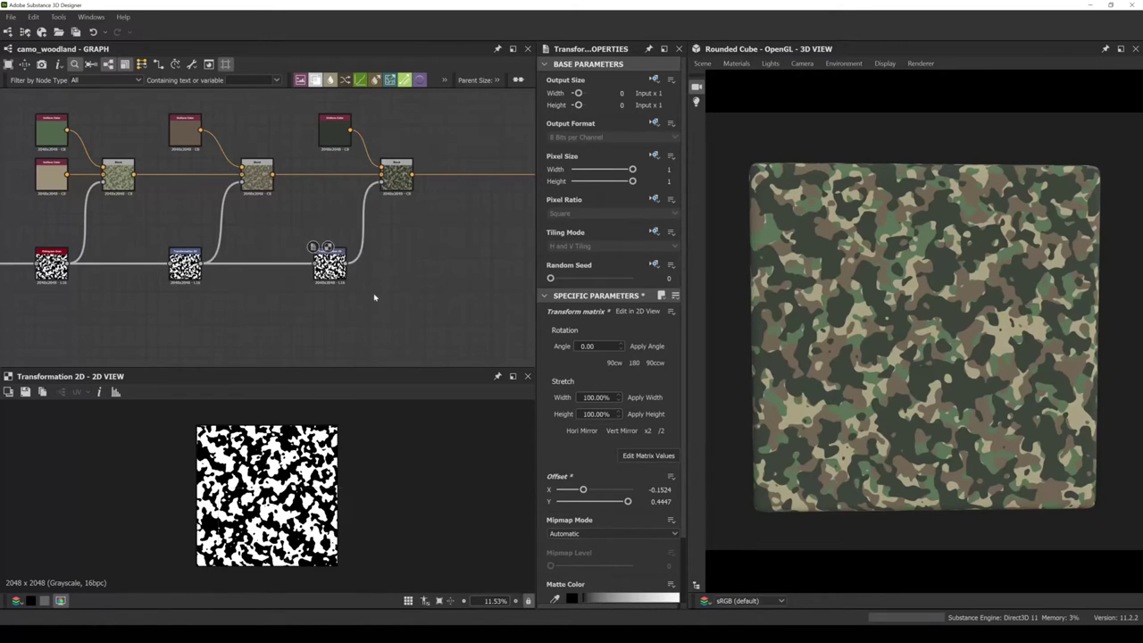
Raise the Clouds 1 node's Scale for smaller camouflage patches, trying a value of 5.
{"action": "scroll", "coordinate": [345, 284], "scroll_direction": "down", "scroll_amount": 3}
{"action": "middle_click_drag", "start_coordinate": [293, 285], "coordinate": [334, 281]}
{"action": "middle_click_drag", "start_coordinate": [148, 260], "coordinate": [174, 260]}
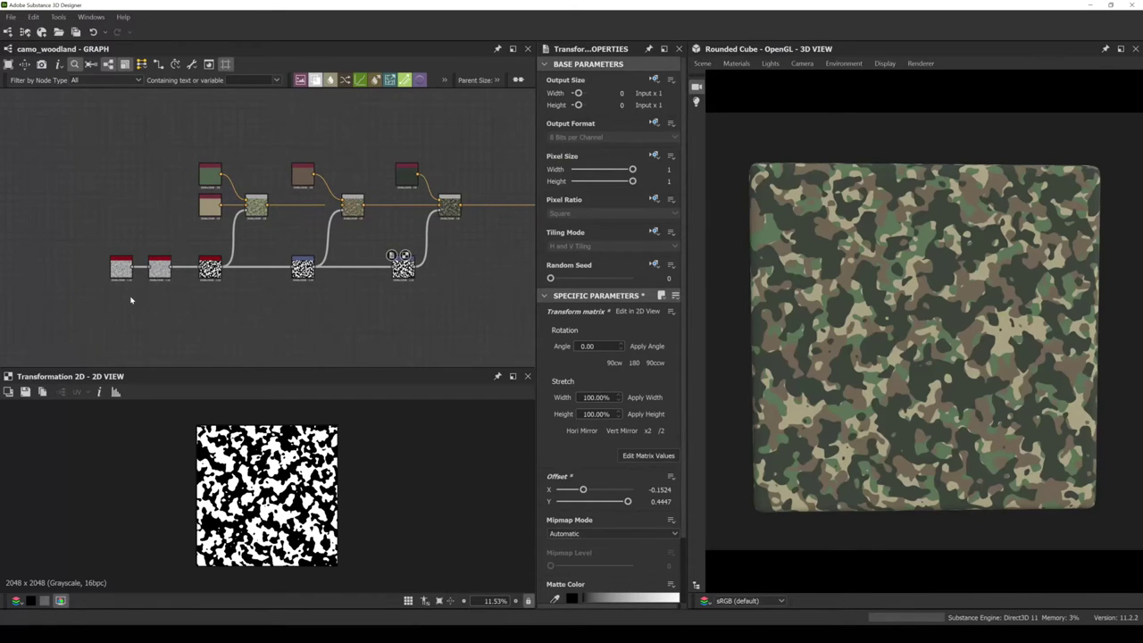
{"action": "scroll", "coordinate": [130, 300], "scroll_direction": "up", "scroll_amount": 3}
{"action": "left_click_drag", "start_coordinate": [115, 250], "coordinate": [108, 253]}
{"action": "scroll", "coordinate": [110, 251], "scroll_direction": "up", "scroll_amount": 1}
{"action": "scroll", "coordinate": [98, 257], "scroll_direction": "down", "scroll_amount": 3}
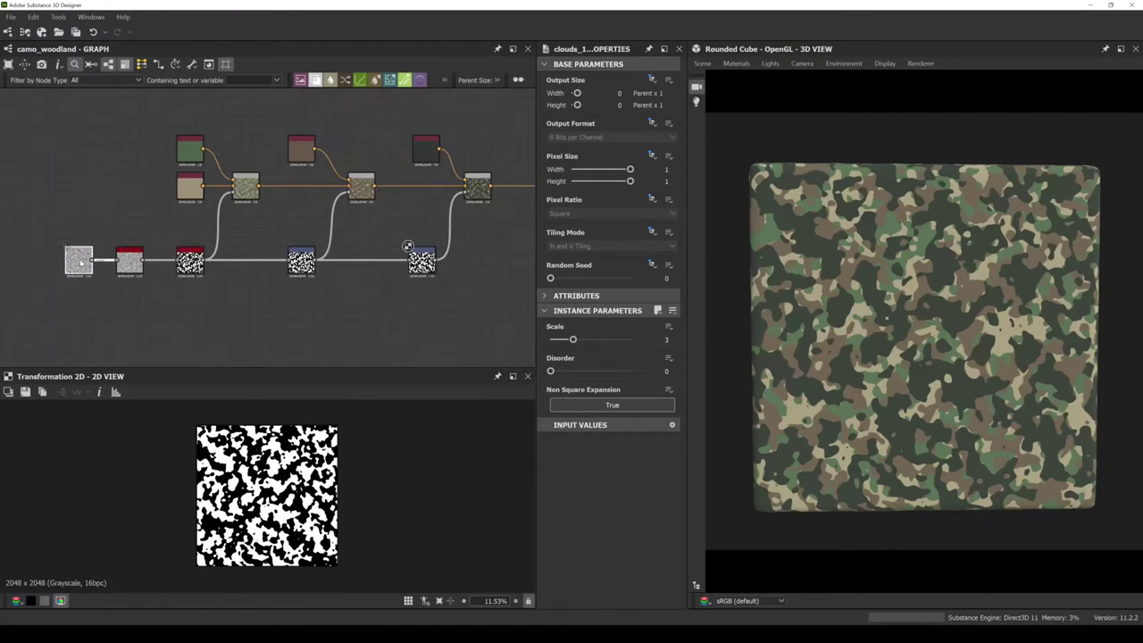
{"action": "scroll", "coordinate": [78, 264], "scroll_direction": "up", "scroll_amount": 1}
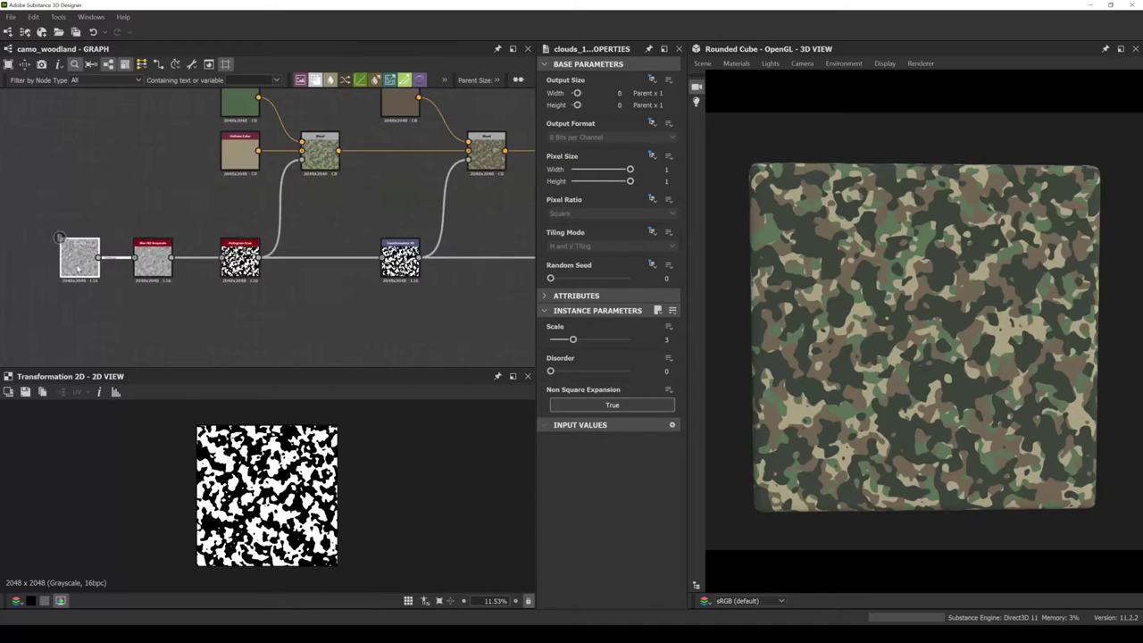
{"action": "scroll", "coordinate": [79, 264], "scroll_direction": "up", "scroll_amount": 1}
{"action": "scroll", "coordinate": [78, 264], "scroll_direction": "down", "scroll_amount": 1}
{"action": "mouse_move", "coordinate": [574, 340]}
{"action": "left_mouse_down"}
{"action": "mouse_move", "coordinate": [563, 341]}
{"action": "mouse_move", "coordinate": [572, 341]}
{"action": "left_mouse_up"}
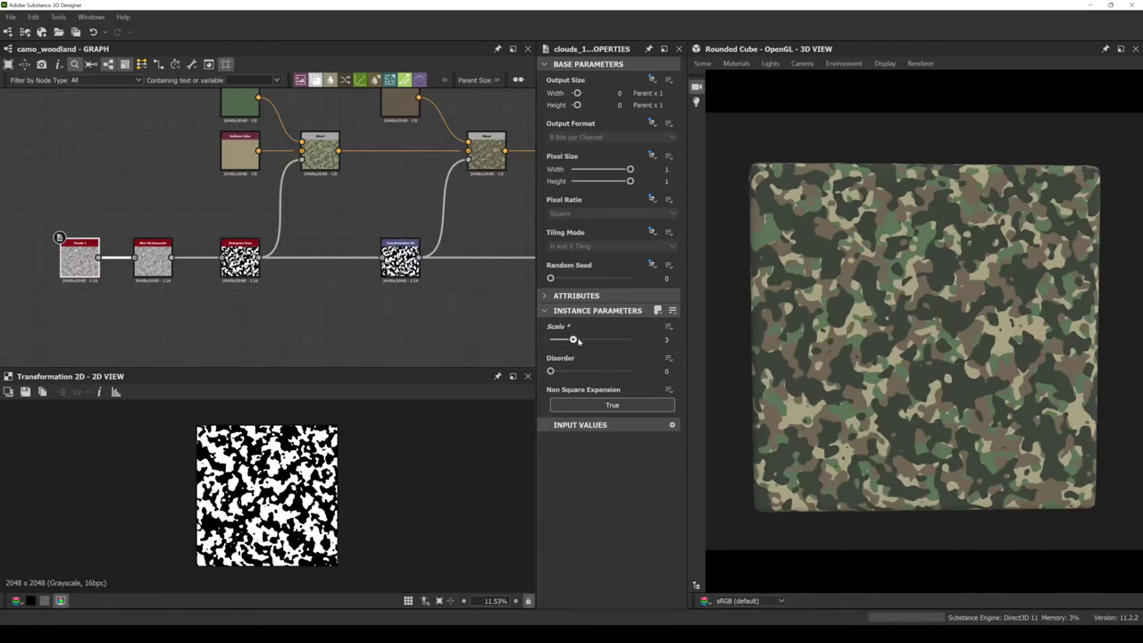
{"action": "left_click_drag", "start_coordinate": [573, 340], "coordinate": [596, 341]}
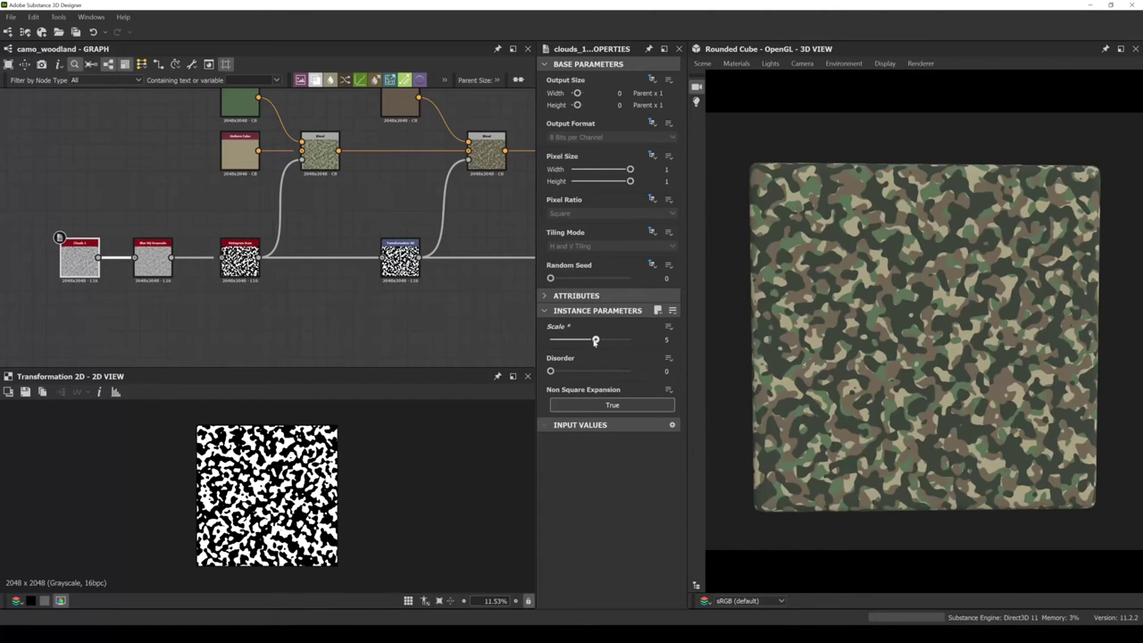
{"action": "left_click_drag", "start_coordinate": [595, 341], "coordinate": [574, 372]}
Adjust the Blur HQ Grayscale node's Intensity, trying 1.9 and then raising it for smoother patch edges.
{"action": "scroll", "coordinate": [156, 262], "scroll_direction": "up", "scroll_amount": 2}
{"action": "middle_click_drag", "start_coordinate": [149, 265], "coordinate": [201, 265]}
{"action": "left_click", "coordinate": [198, 266]}
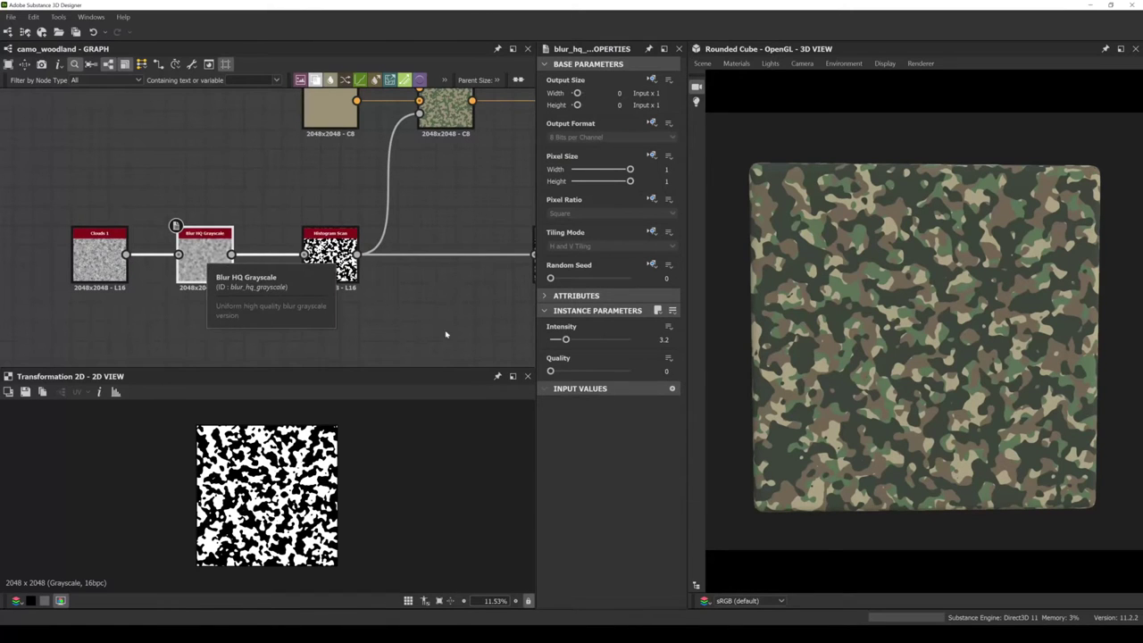
{"action": "left_click_drag", "start_coordinate": [566, 340], "coordinate": [559, 341]}
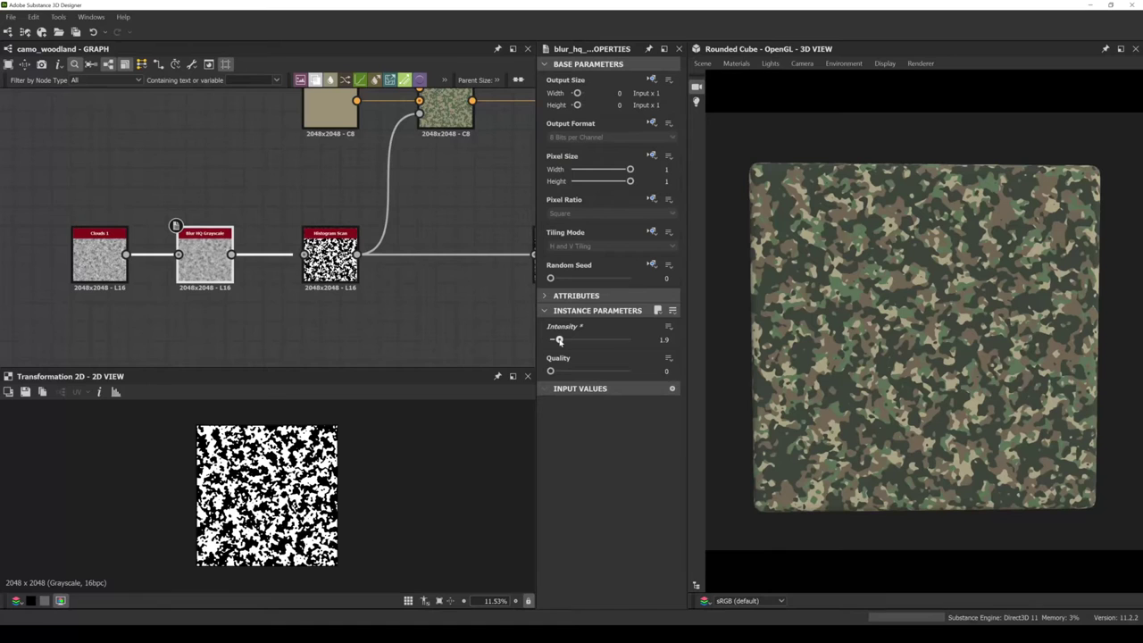
{"action": "left_click_drag", "start_coordinate": [559, 341], "coordinate": [573, 343]}
Set the Histogram Scan node's Position to 0.35.
{"action": "middle_click_drag", "start_coordinate": [370, 288], "coordinate": [311, 298]}
{"action": "left_click", "coordinate": [274, 276]}
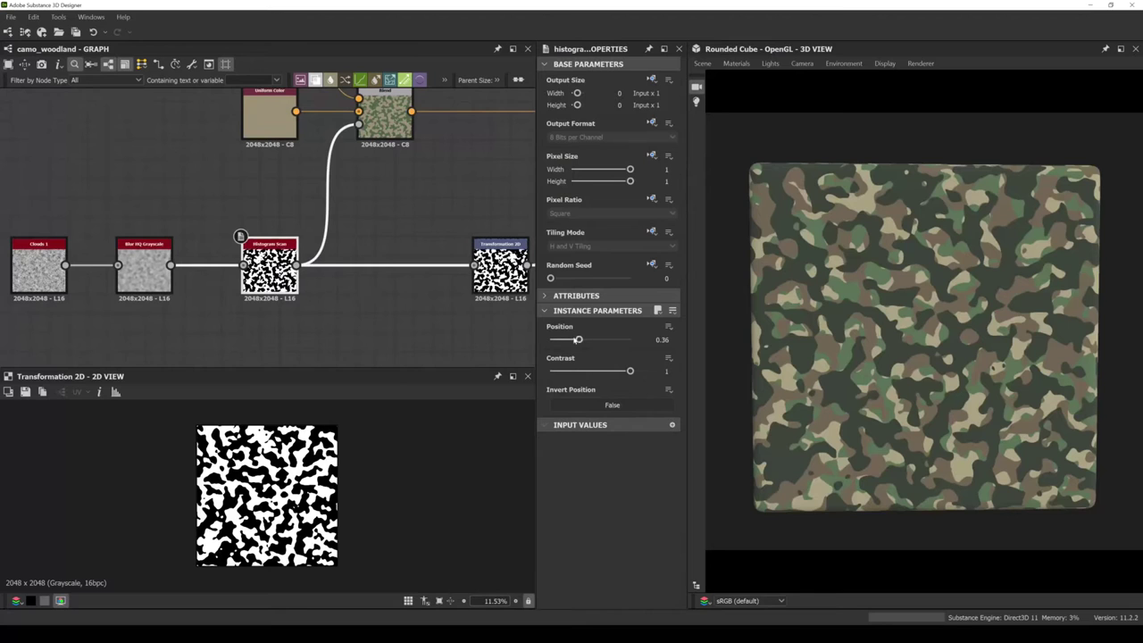
{"action": "left_click_drag", "start_coordinate": [579, 340], "coordinate": [578, 341]}
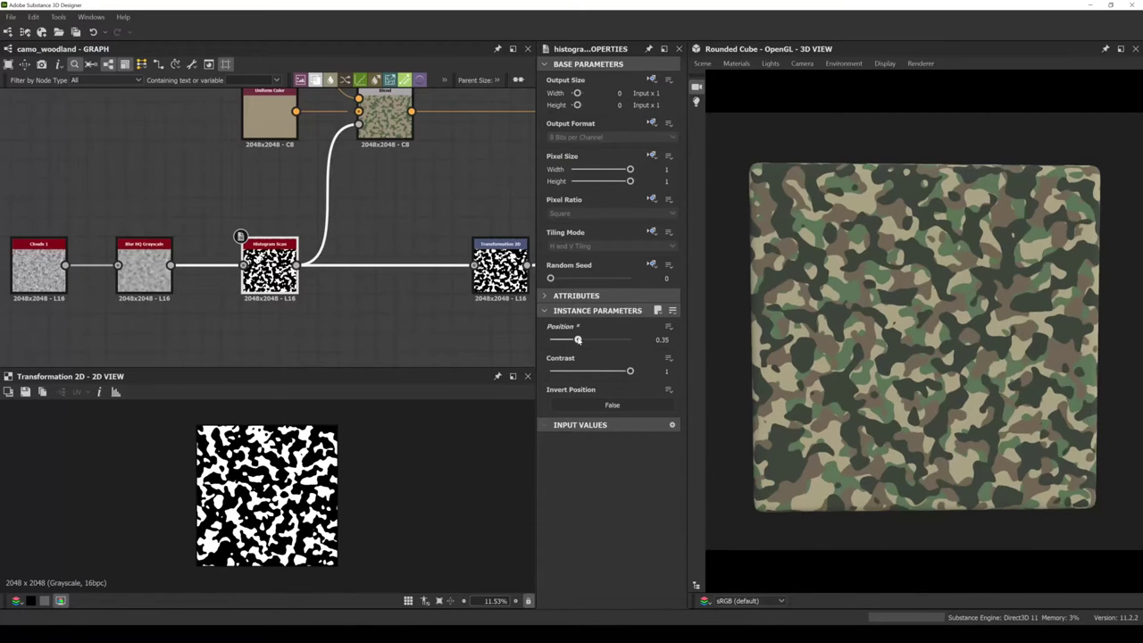
{"action": "scroll", "coordinate": [375, 287], "scroll_direction": "down", "scroll_amount": 5}
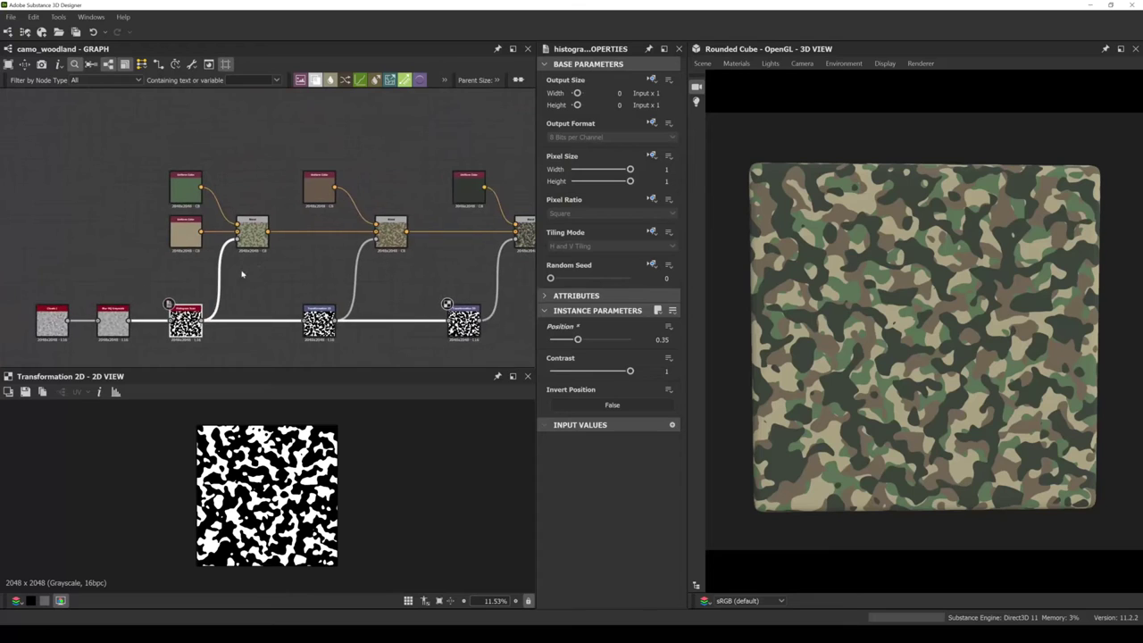
Shift the dark green and brown Uniform Color nodes slightly closer to their Blend nodes.
{"action": "left_click_drag", "start_coordinate": [469, 183], "coordinate": [481, 183]}
{"action": "left_click_drag", "start_coordinate": [319, 183], "coordinate": [331, 183]}
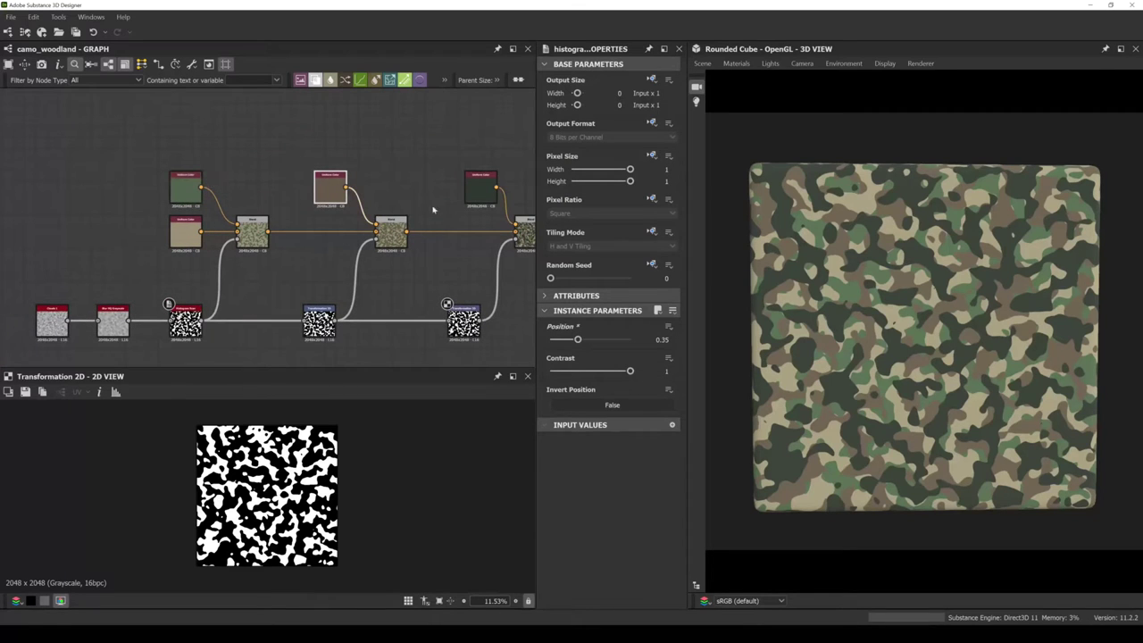
Try swapping the foreground and background inputs on the first two Blend nodes to change which camouflage colours dominate.
{"action": "scroll", "coordinate": [248, 236], "scroll_direction": "up", "scroll_amount": 2}
{"action": "left_click_drag", "start_coordinate": [217, 170], "coordinate": [208, 238]}
{"action": "scroll", "coordinate": [207, 234], "scroll_direction": "up", "scroll_amount": 3}
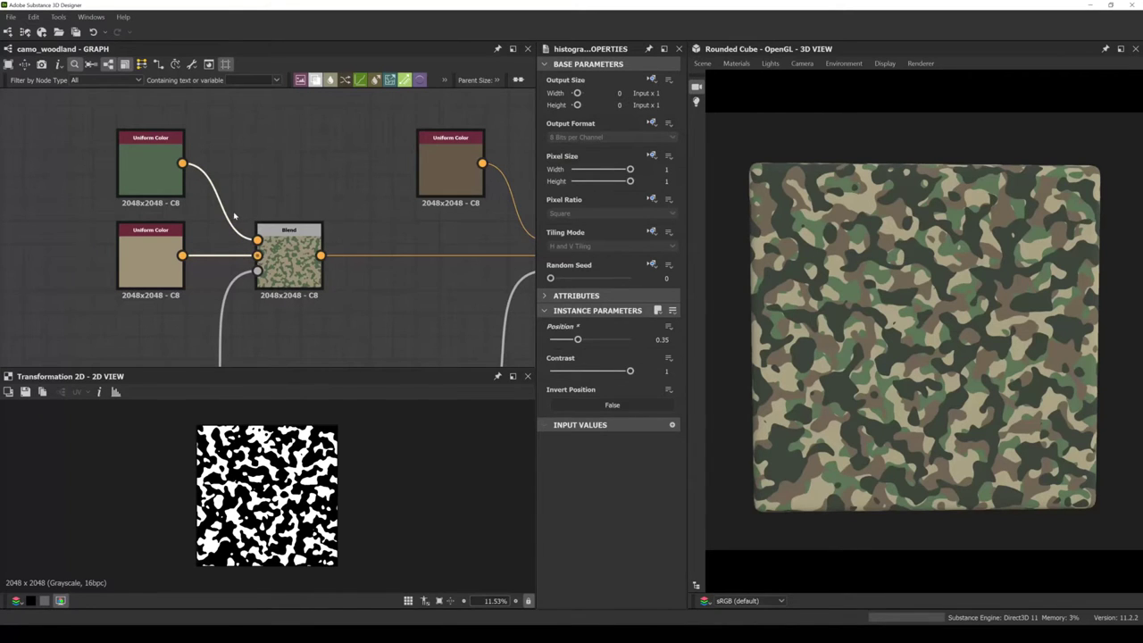
{"action": "middle_click_drag", "start_coordinate": [234, 215], "coordinate": [258, 207]}
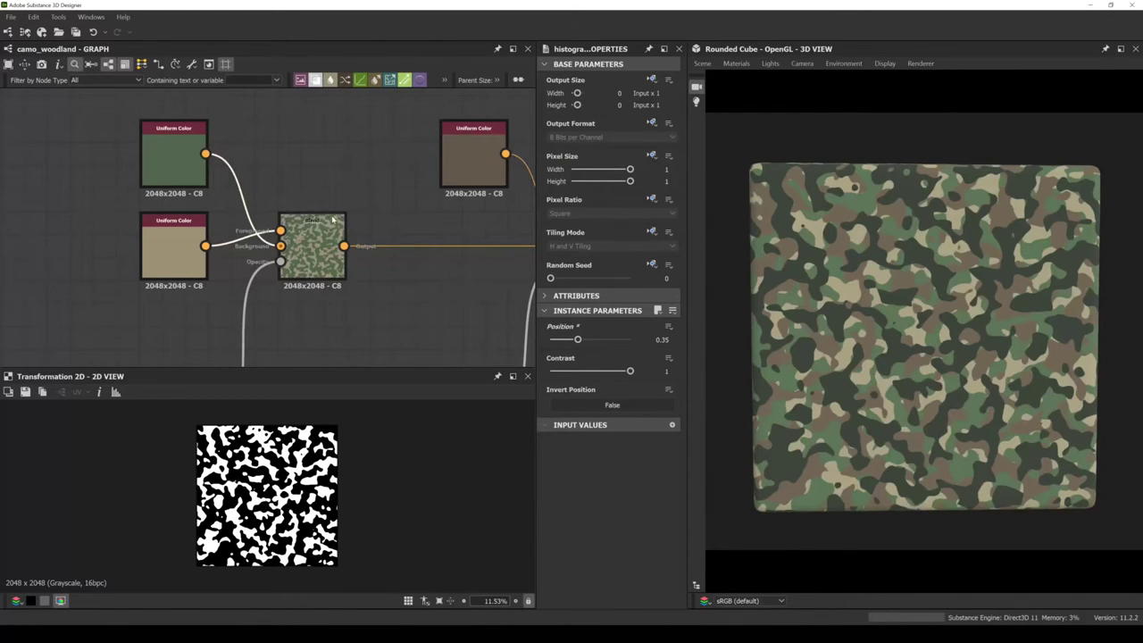
{"action": "scroll", "coordinate": [179, 219], "scroll_direction": "down", "scroll_amount": 2}
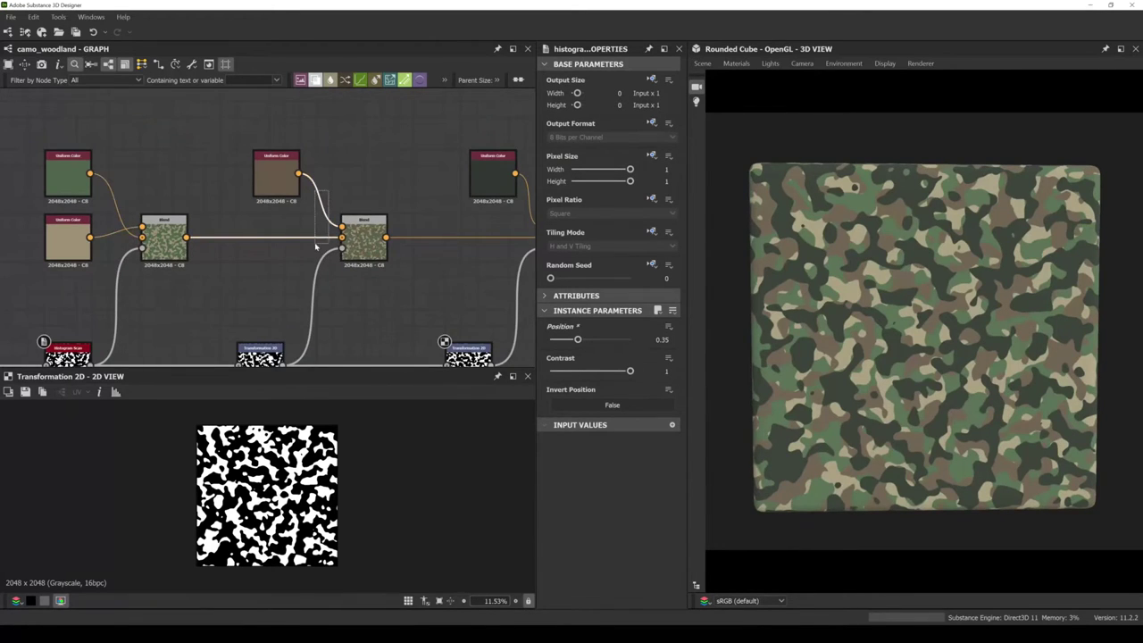
{"action": "key", "text": "x"}
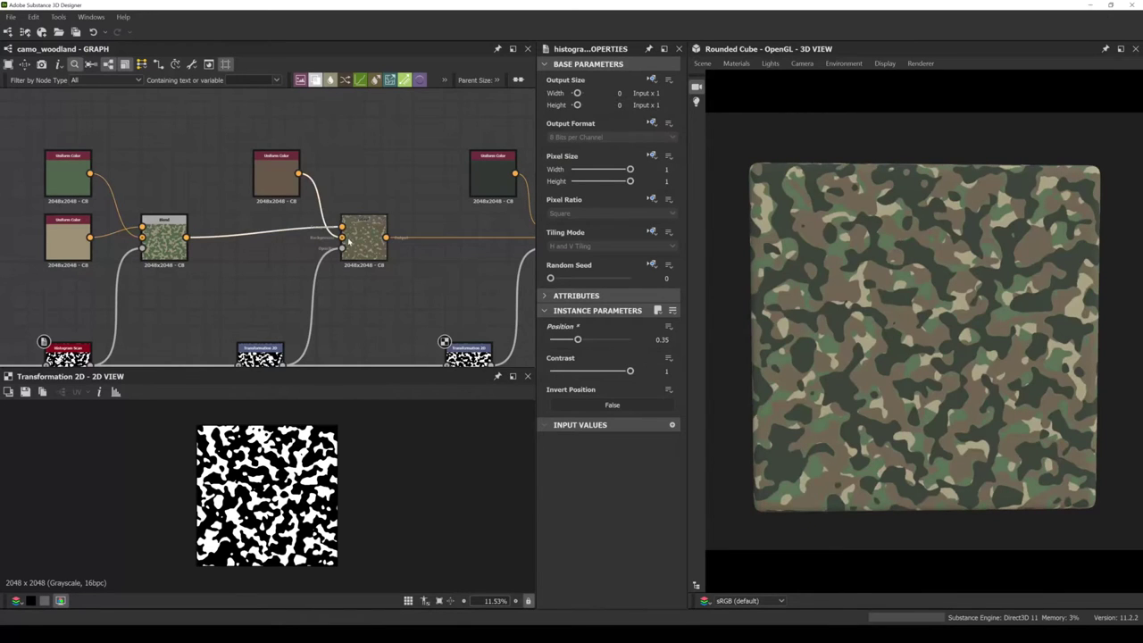
{"action": "middle_click_drag", "start_coordinate": [316, 246], "coordinate": [244, 248]}
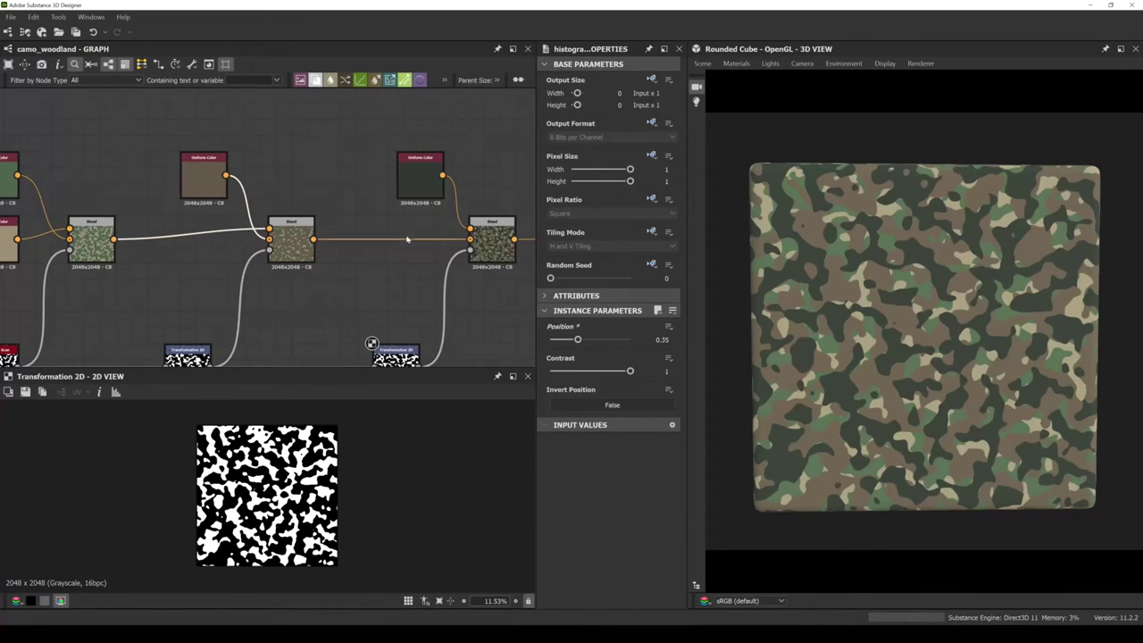
{"action": "middle_click_drag", "start_coordinate": [435, 232], "coordinate": [375, 237]}
Switch the Blend nodes' foreground and background inputs back to their original arrangement.
{"action": "left_click_drag", "start_coordinate": [252, 244], "coordinate": [409, 235]}
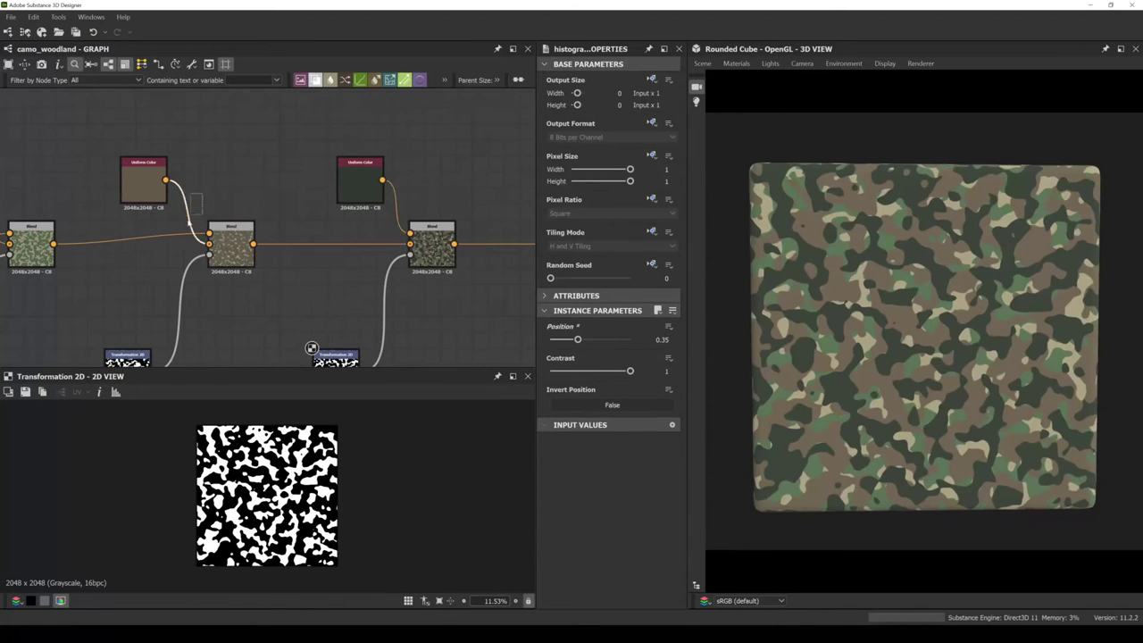
{"action": "middle_click_drag", "start_coordinate": [169, 250], "coordinate": [365, 234]}
{"action": "left_click_drag", "start_coordinate": [193, 189], "coordinate": [186, 230]}
{"action": "key", "text": "x"}
{"action": "scroll", "coordinate": [223, 239], "scroll_direction": "down", "scroll_amount": 3}
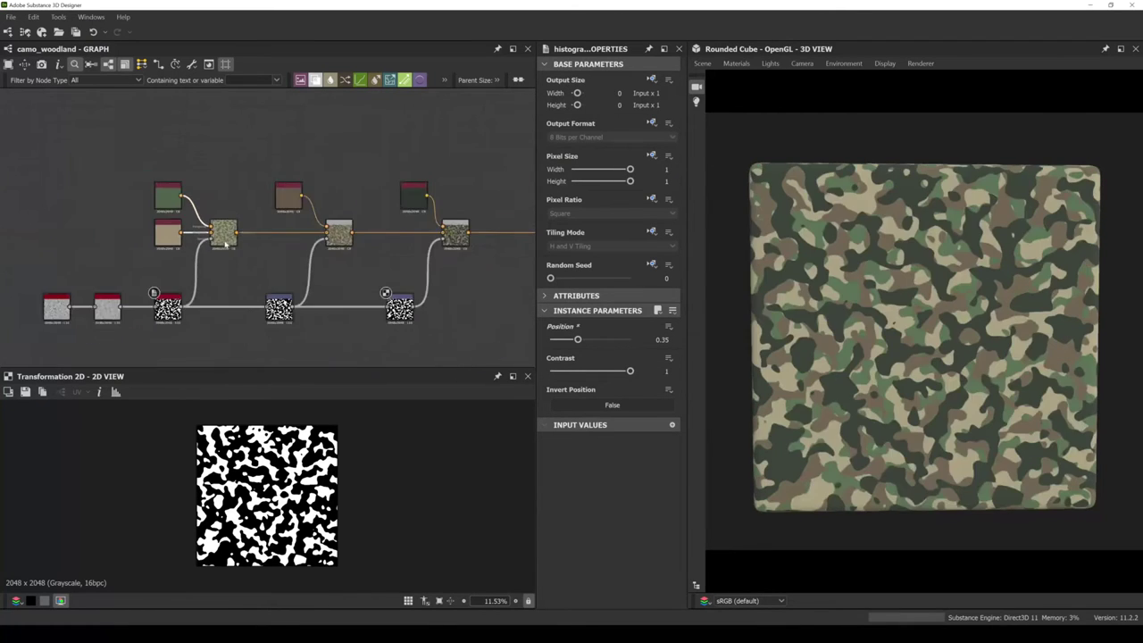
Add a Clouds 2 noise node just above the Clouds 1 node.
{"action": "middle_click_drag", "start_coordinate": [233, 243], "coordinate": [335, 222]}
{"action": "middle_click_drag", "start_coordinate": [238, 299], "coordinate": [278, 276]}
{"action": "scroll", "coordinate": [195, 278], "scroll_direction": "up", "scroll_amount": 3}
{"action": "middle_click_drag", "start_coordinate": [194, 281], "coordinate": [156, 304]}
{"action": "scroll", "coordinate": [201, 302], "scroll_direction": "up", "scroll_amount": 2}
{"action": "left_click", "coordinate": [159, 213]}
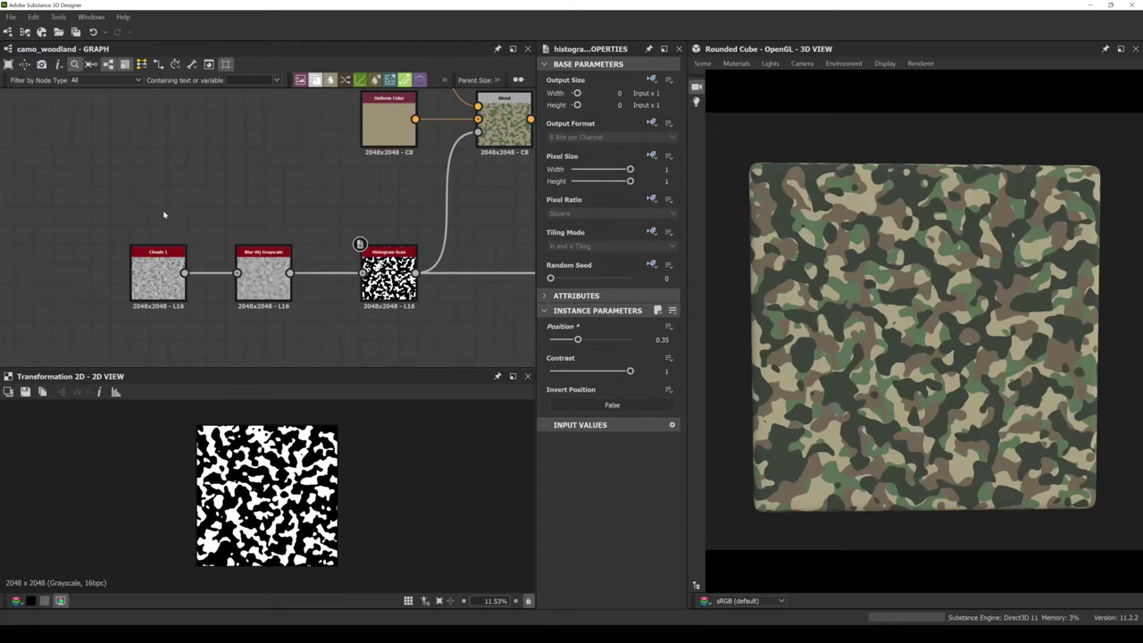
{"action": "key", "text": "space"}
{"action": "type", "text": "clo"}
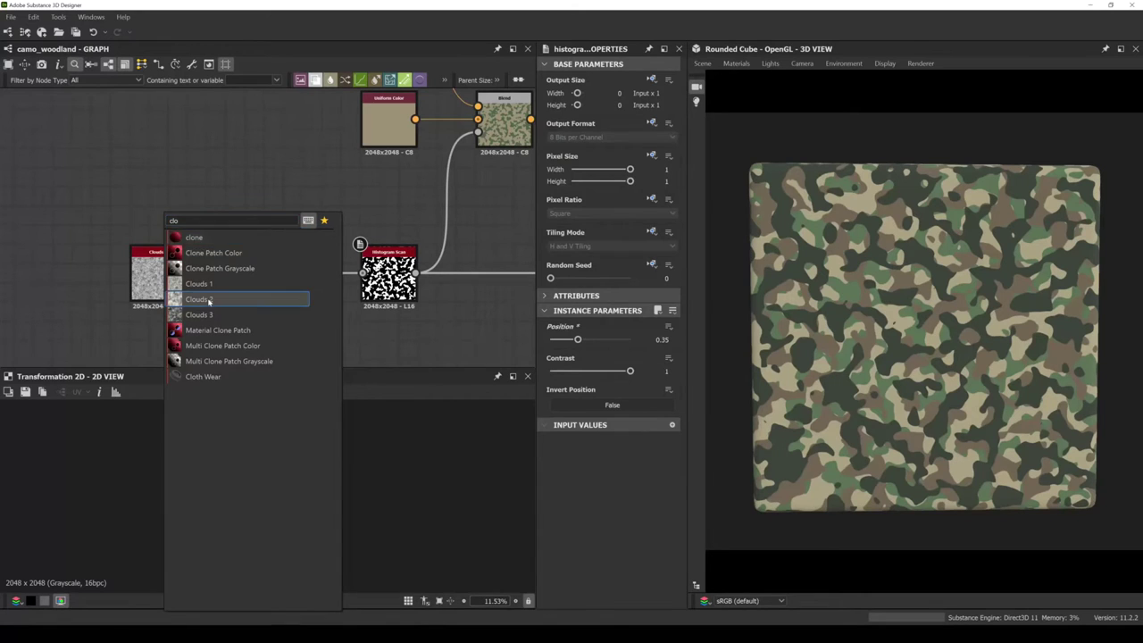
{"action": "left_click", "coordinate": [209, 301]}
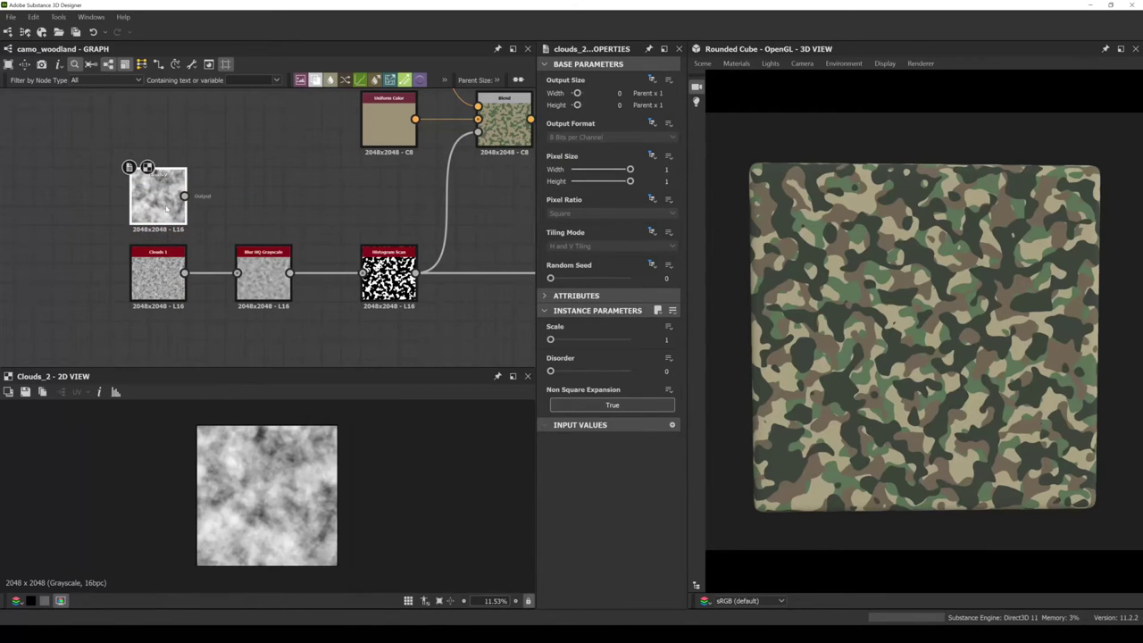
Shift the Blur HQ Grayscale node slightly and feed it from Clouds 2 in place of Clouds 1.
{"action": "left_click_drag", "start_coordinate": [263, 279], "coordinate": [273, 279]}
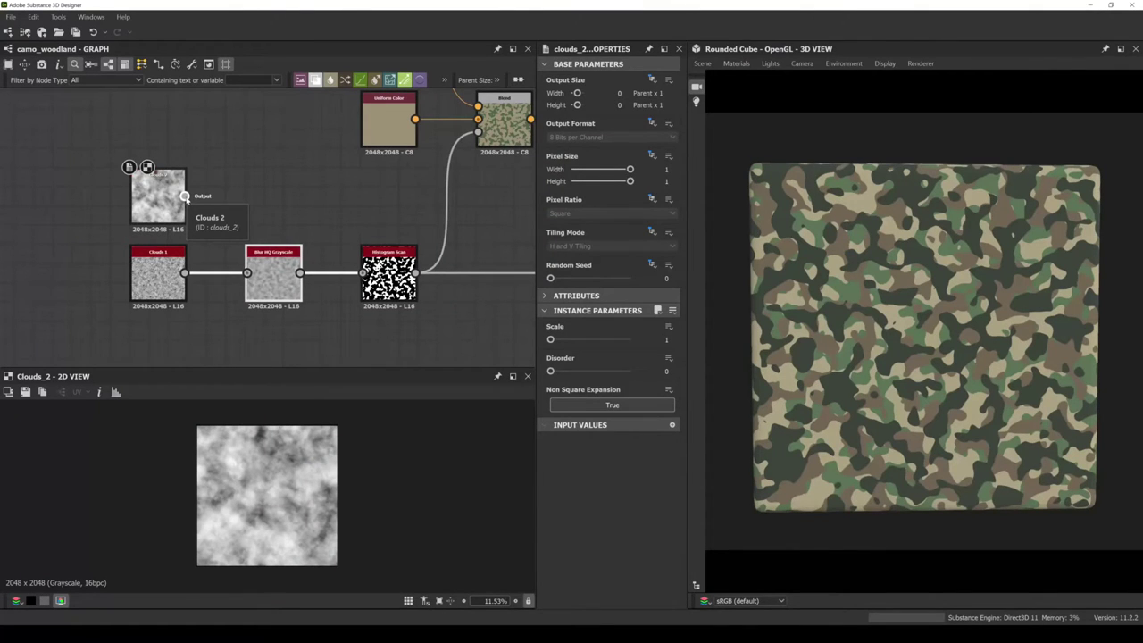
{"action": "middle_click_drag", "start_coordinate": [185, 198], "coordinate": [217, 206]}
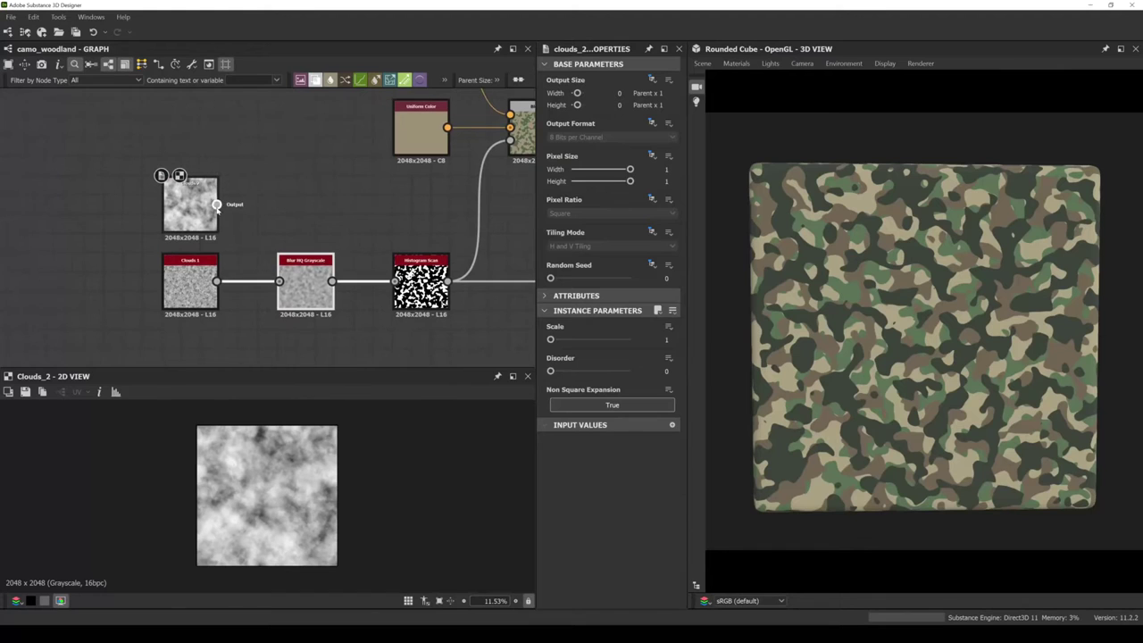
{"action": "left_click_drag", "start_coordinate": [216, 204], "coordinate": [280, 277]}
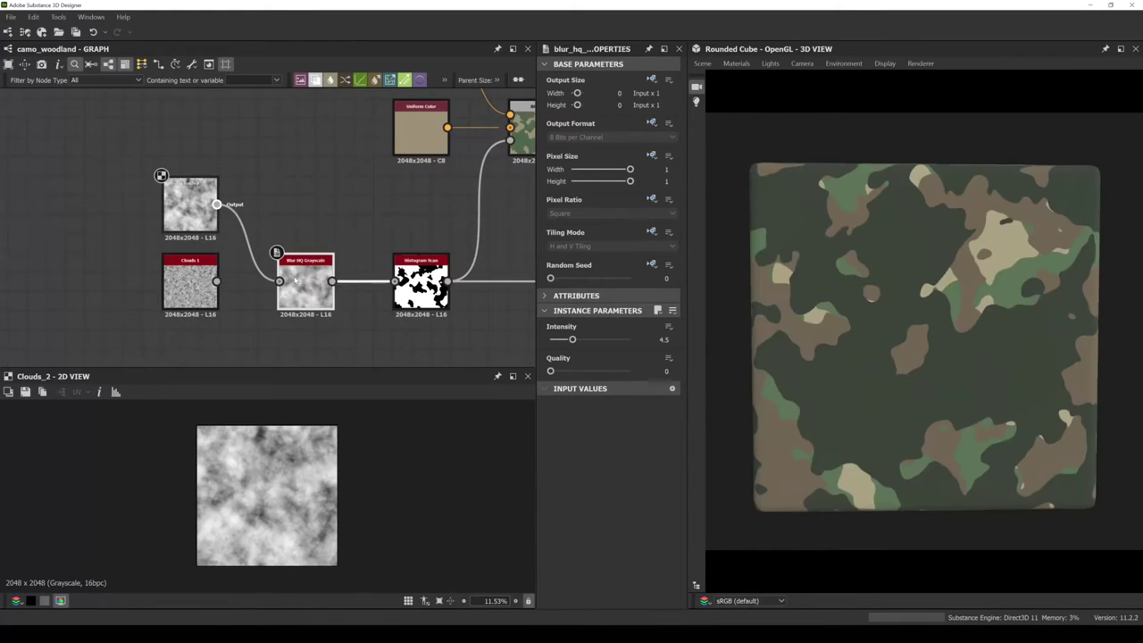
Inspect the Clouds 2 noise and the large camouflage patches, then try a Scale of 3 on the Clouds 2 node.
{"action": "left_click", "coordinate": [190, 205]}
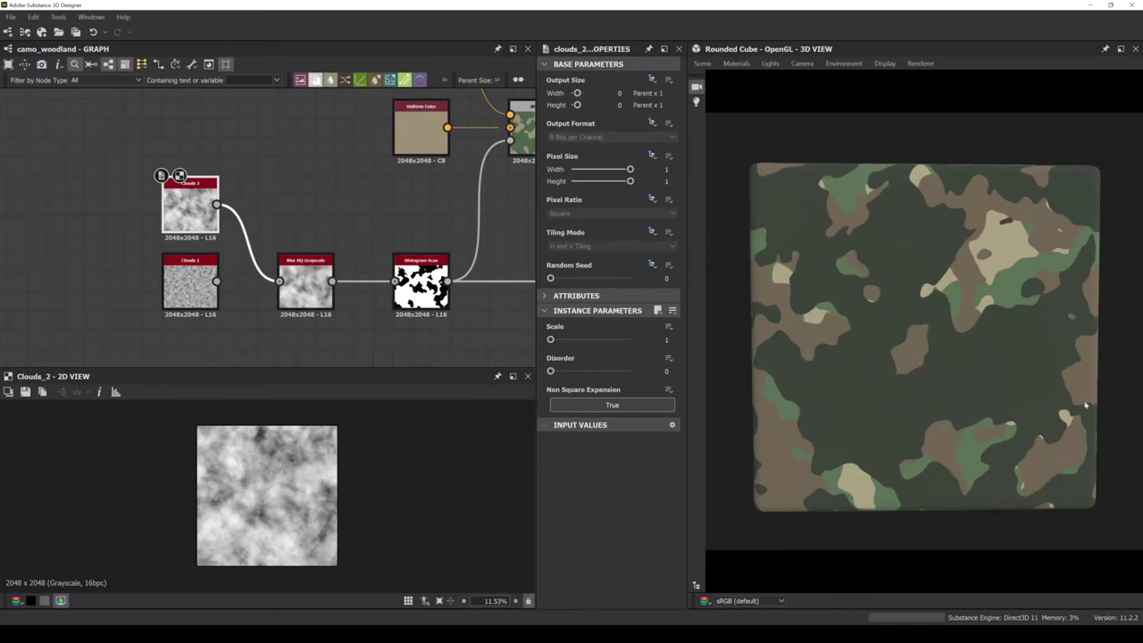
{"action": "scroll", "coordinate": [948, 373], "scroll_direction": "up", "scroll_amount": 1}
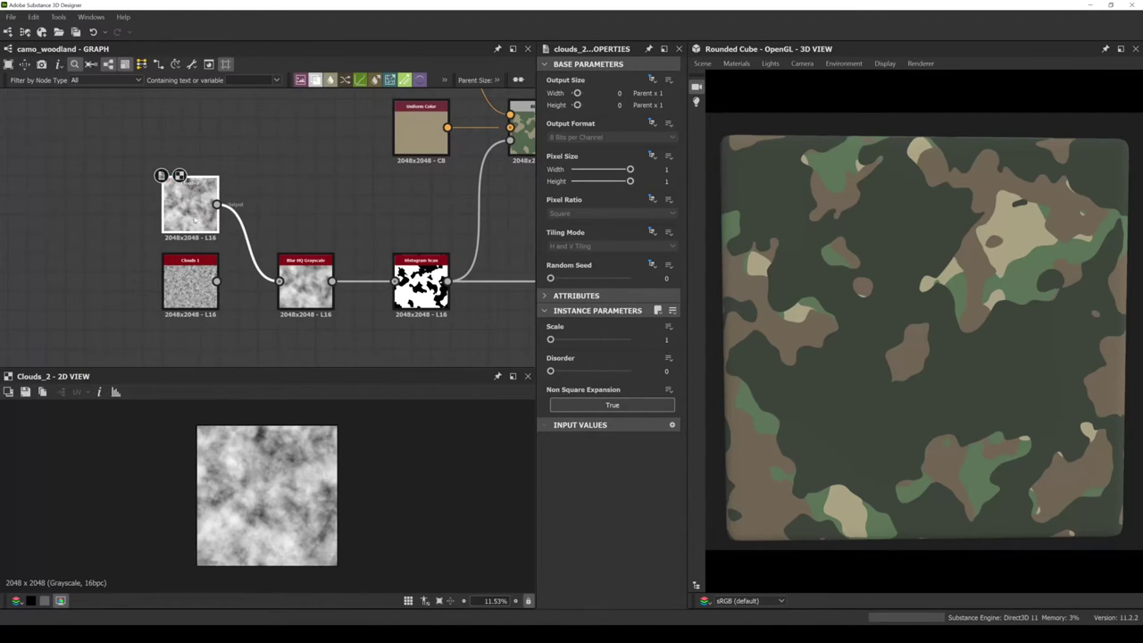
{"action": "scroll", "coordinate": [289, 511], "scroll_direction": "up", "scroll_amount": 1}
{"action": "scroll", "coordinate": [290, 512], "scroll_direction": "up", "scroll_amount": 2}
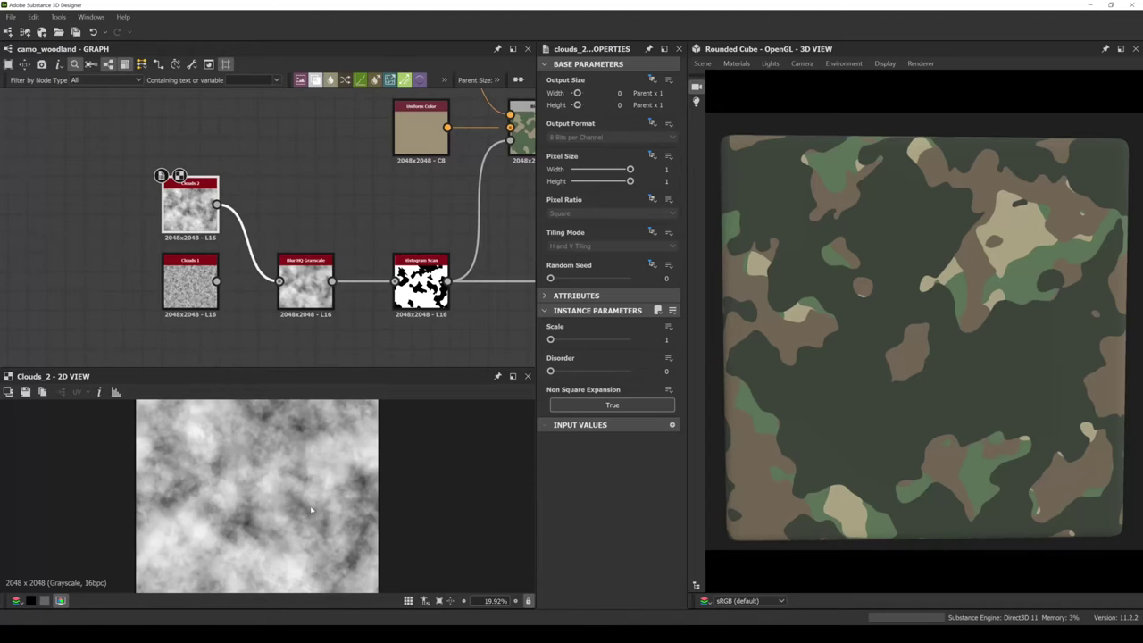
{"action": "scroll", "coordinate": [280, 498], "scroll_direction": "down", "scroll_amount": 1}
{"action": "scroll", "coordinate": [280, 498], "scroll_direction": "down", "scroll_amount": 1}
{"action": "scroll", "coordinate": [272, 490], "scroll_direction": "up", "scroll_amount": 1}
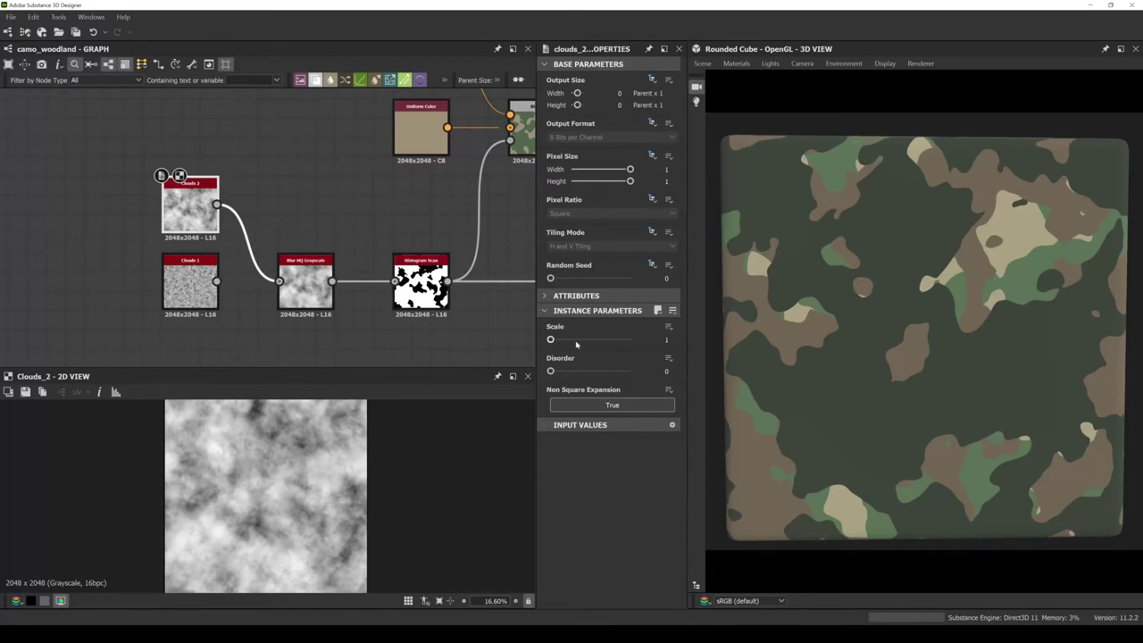
{"action": "left_click_drag", "start_coordinate": [551, 340], "coordinate": [572, 341]}
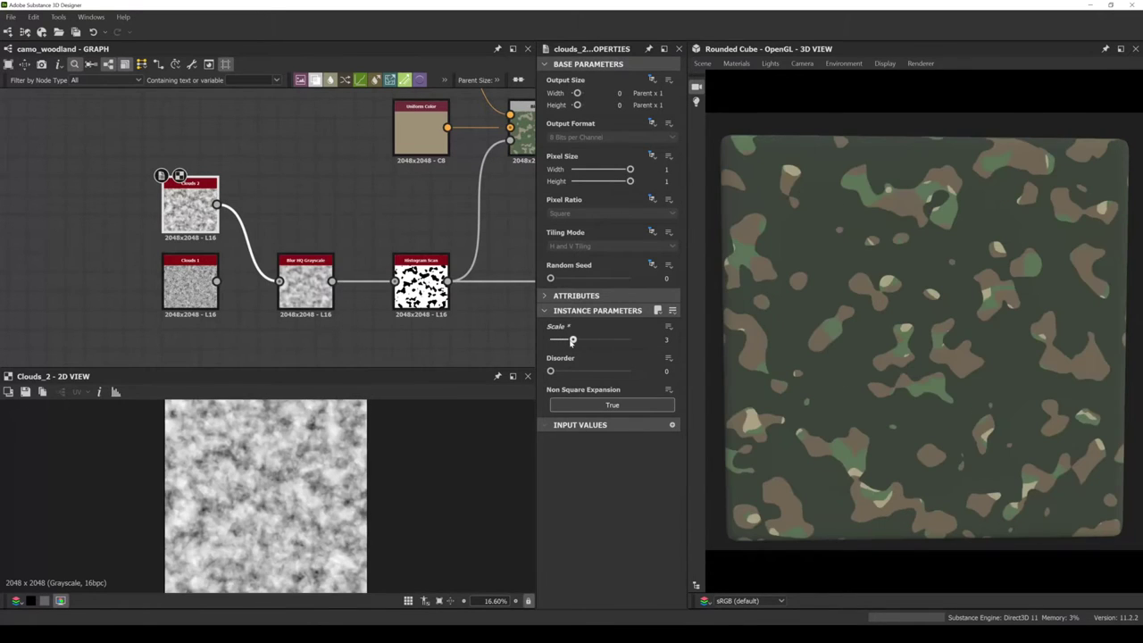
Set the Blur HQ Grayscale node's Intensity to 1.66 and the Histogram Scan node's Position to 0.25.
{"action": "double_click", "coordinate": [312, 299]}
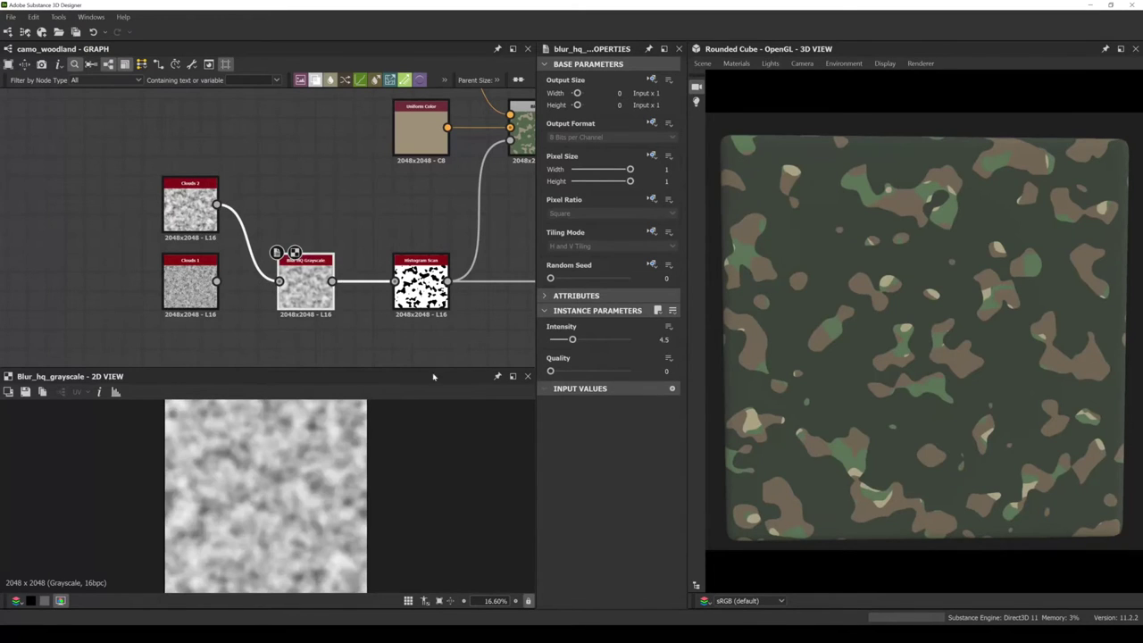
{"action": "left_click_drag", "start_coordinate": [572, 339], "coordinate": [558, 340]}
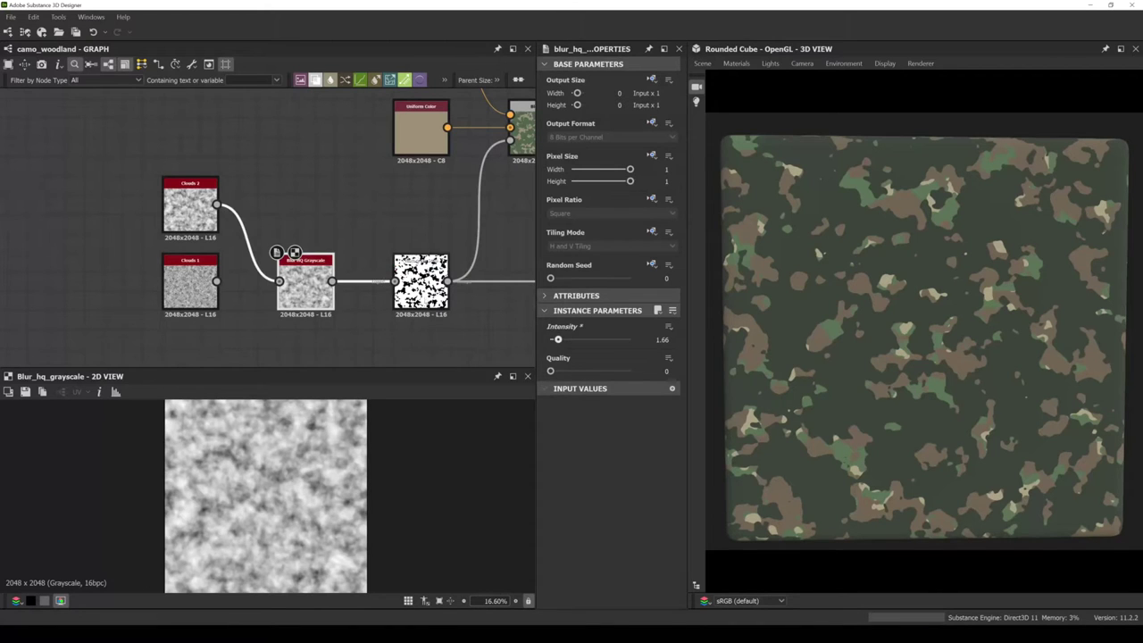
{"action": "left_click", "coordinate": [420, 284]}
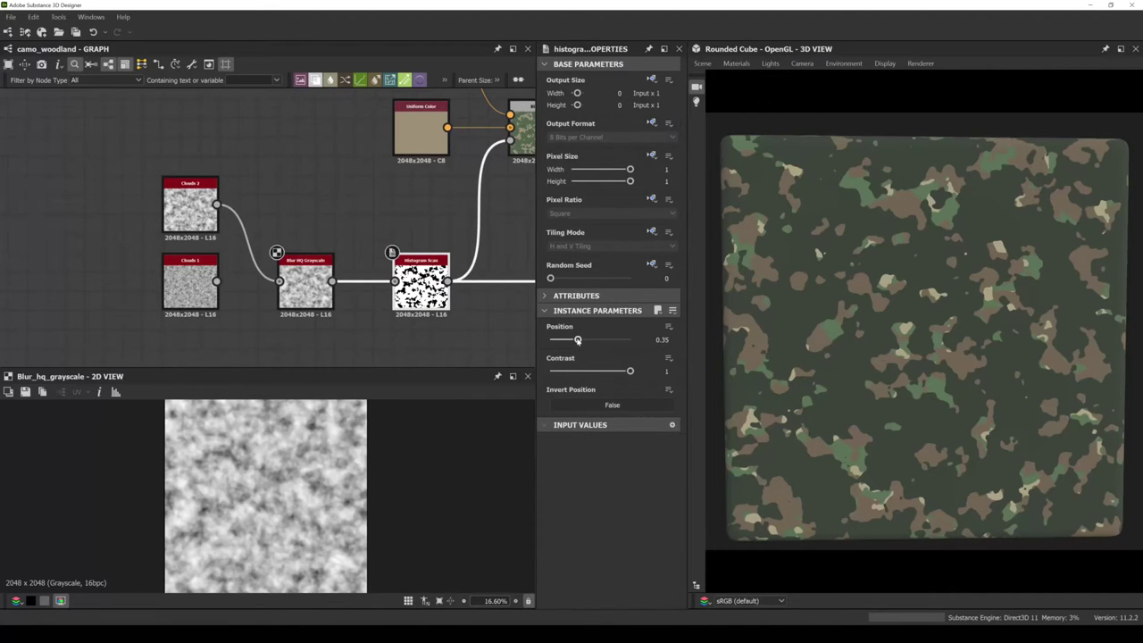
{"action": "left_click_drag", "start_coordinate": [579, 340], "coordinate": [573, 340]}
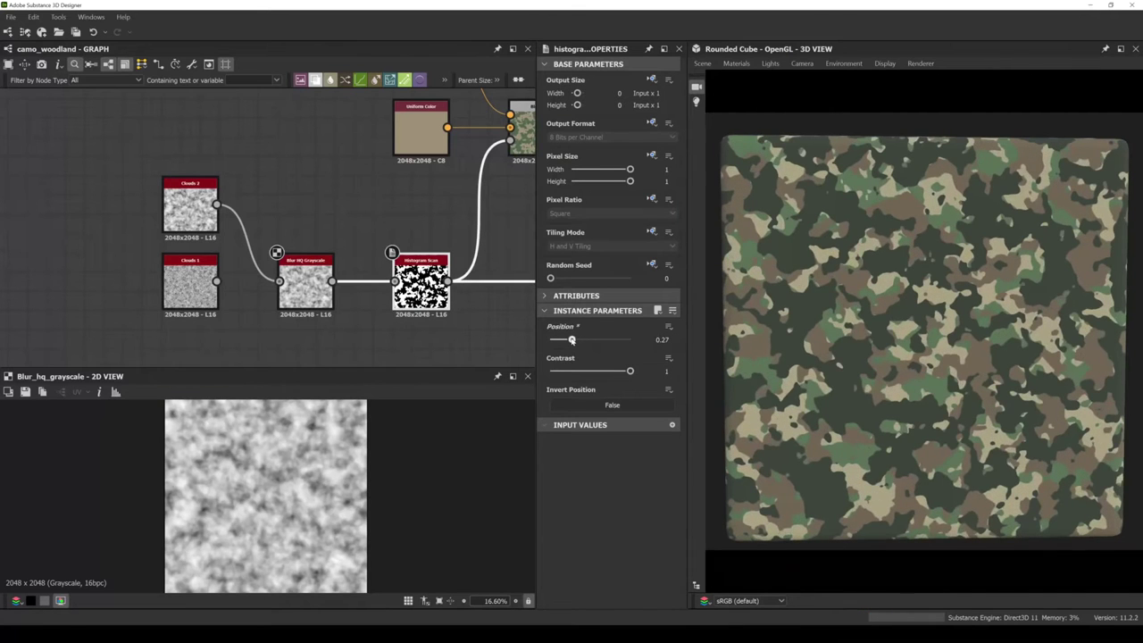
{"action": "left_click_drag", "start_coordinate": [572, 340], "coordinate": [571, 340]}
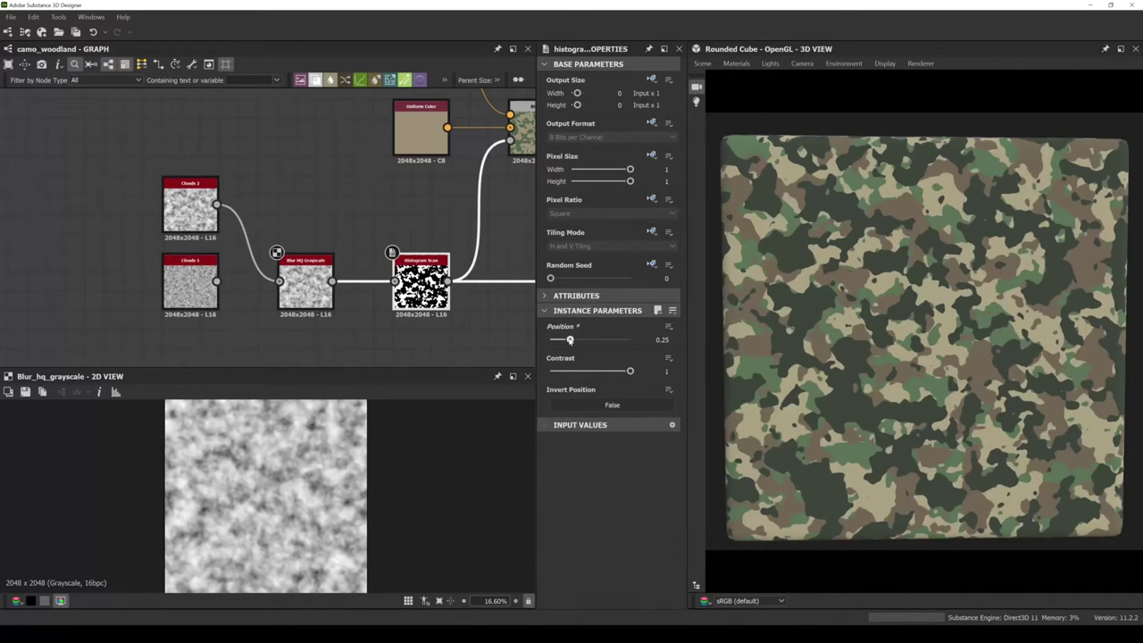
Set the Clouds 2 node's Scale to 5 and fine-tune the Histogram Scan Position at 0.25.
{"action": "left_click", "coordinate": [190, 210]}
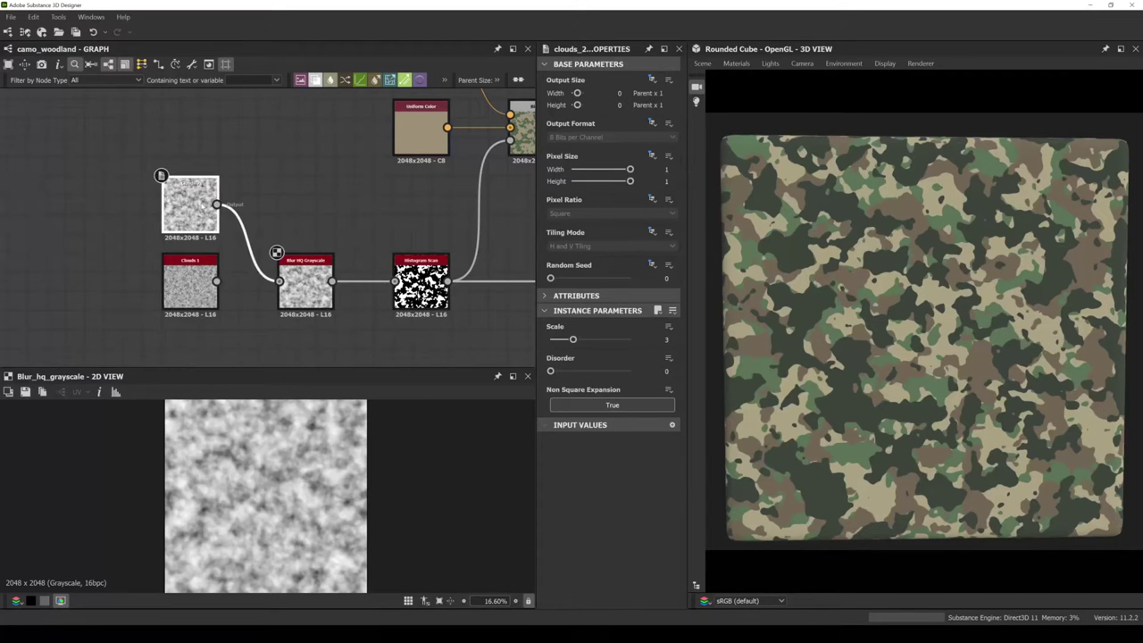
{"action": "left_click_drag", "start_coordinate": [572, 341], "coordinate": [594, 341]}
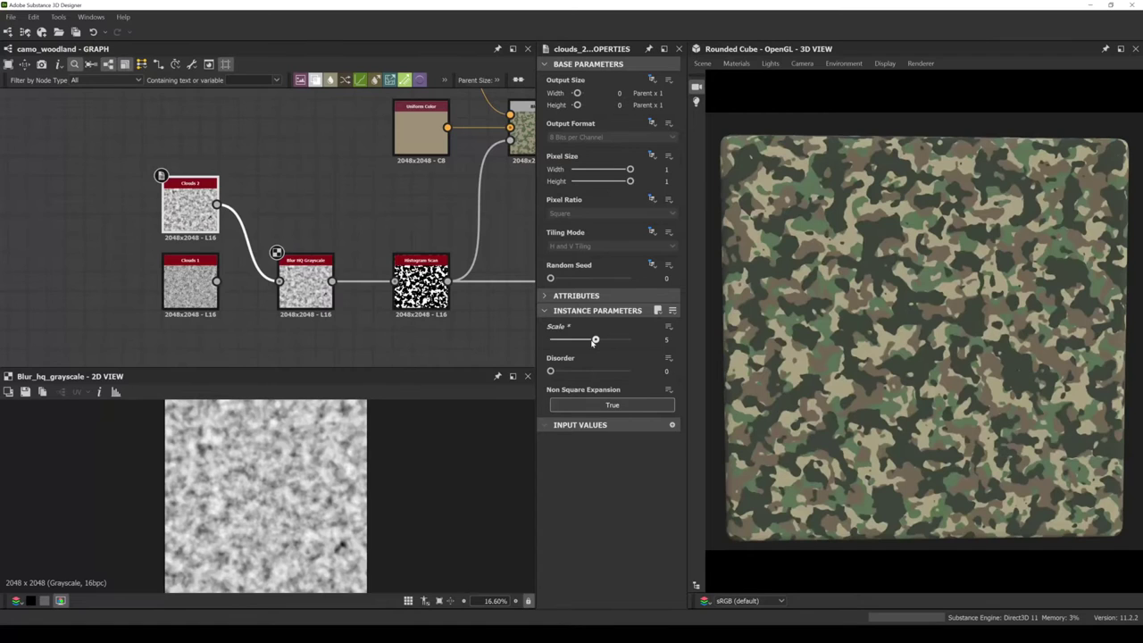
{"action": "left_click", "coordinate": [421, 286]}
{"action": "left_click_drag", "start_coordinate": [572, 340], "coordinate": [571, 341]}
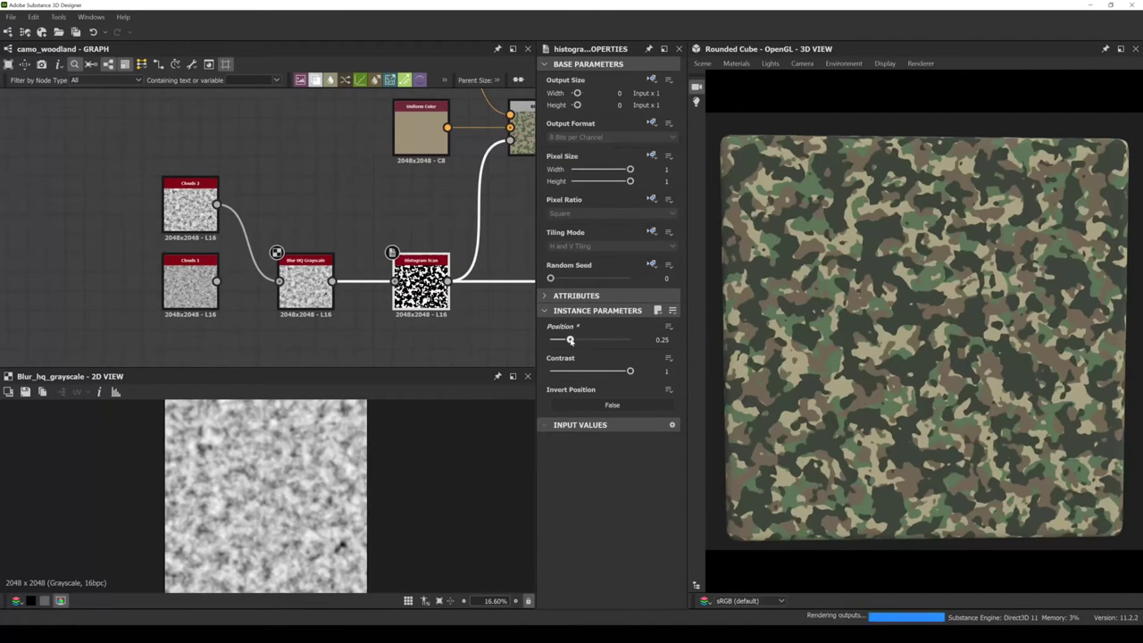
Set the Blur HQ Grayscale node's Intensity to 2.49 for smoother patch edges.
{"action": "left_click", "coordinate": [305, 284]}
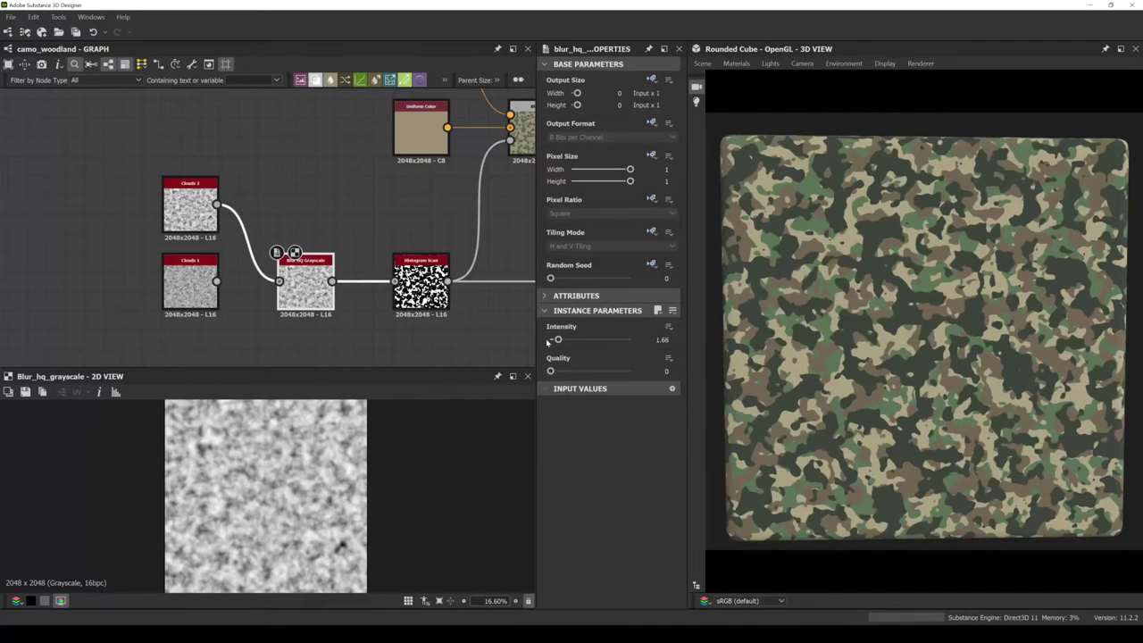
{"action": "left_click_drag", "start_coordinate": [558, 340], "coordinate": [562, 340]}
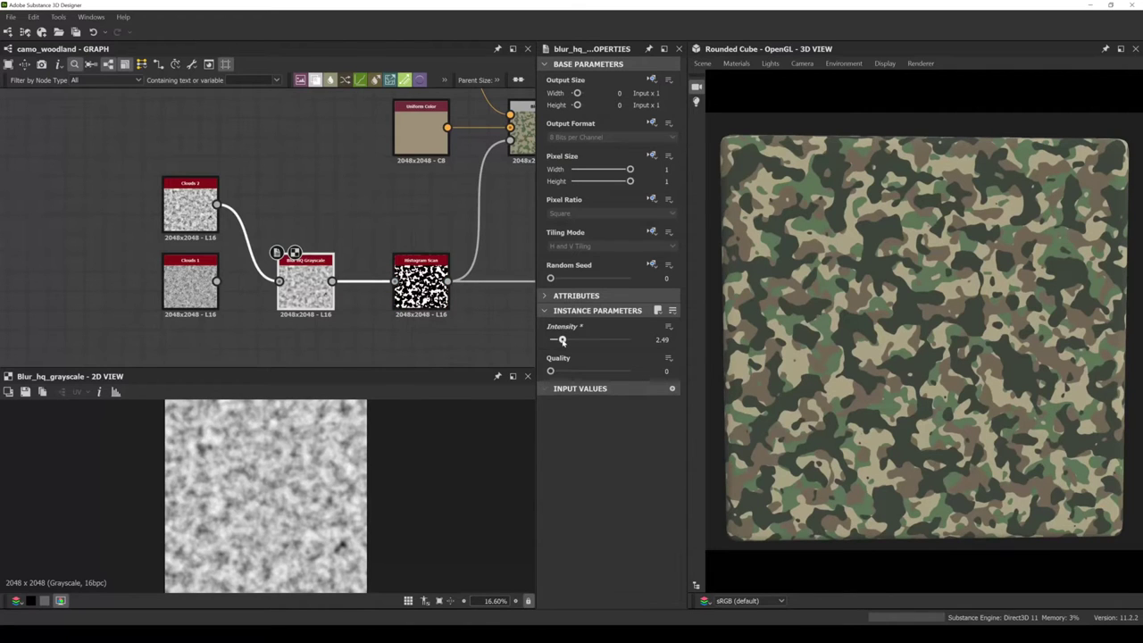
Line up the Clouds 2 node with the Blur HQ Grayscale node and place the unused Clouds 1 node above it.
{"action": "scroll", "coordinate": [242, 307], "scroll_direction": "down", "scroll_amount": 2}
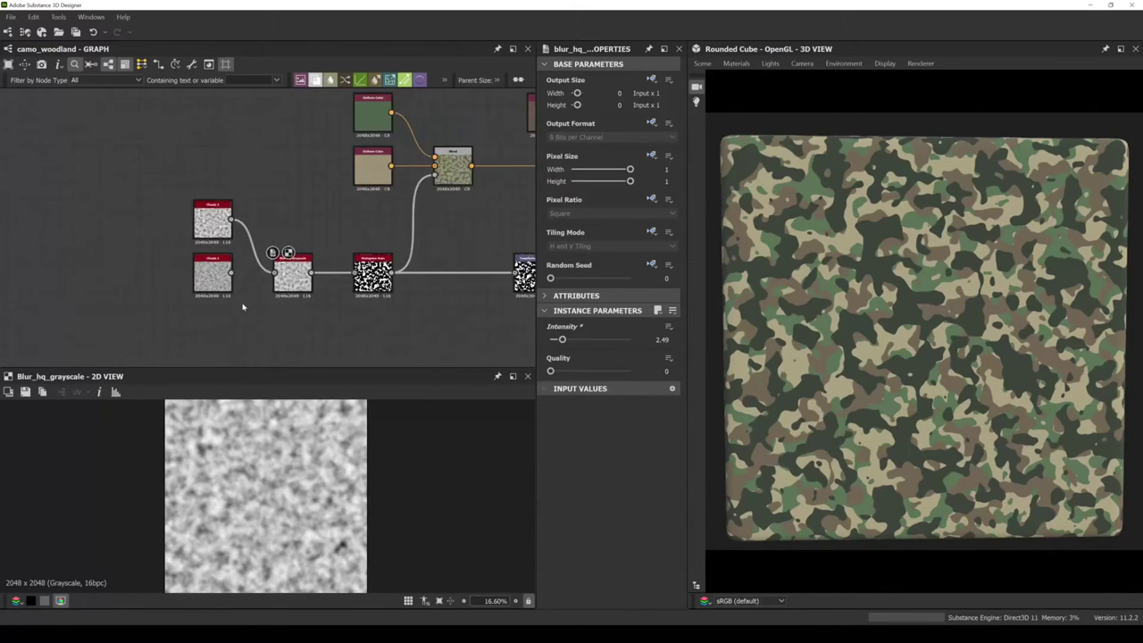
{"action": "middle_click_drag", "start_coordinate": [242, 307], "coordinate": [296, 275]}
{"action": "left_click_drag", "start_coordinate": [269, 243], "coordinate": [188, 243]}
{"action": "left_click_drag", "start_coordinate": [271, 189], "coordinate": [270, 242]}
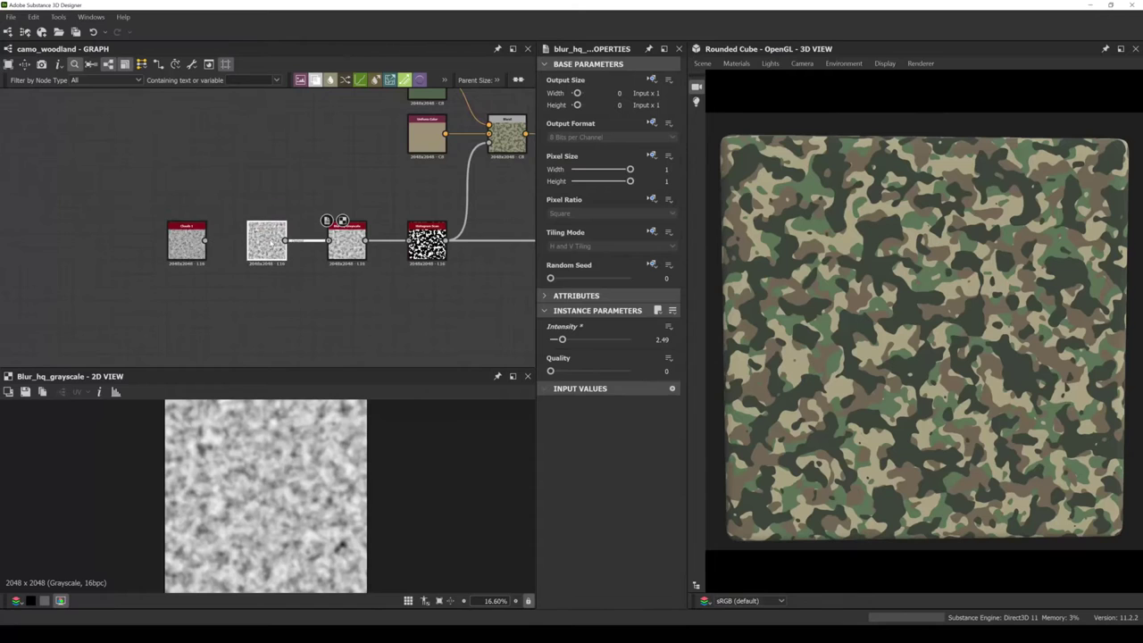
{"action": "scroll", "coordinate": [270, 301], "scroll_direction": "up", "scroll_amount": 4}
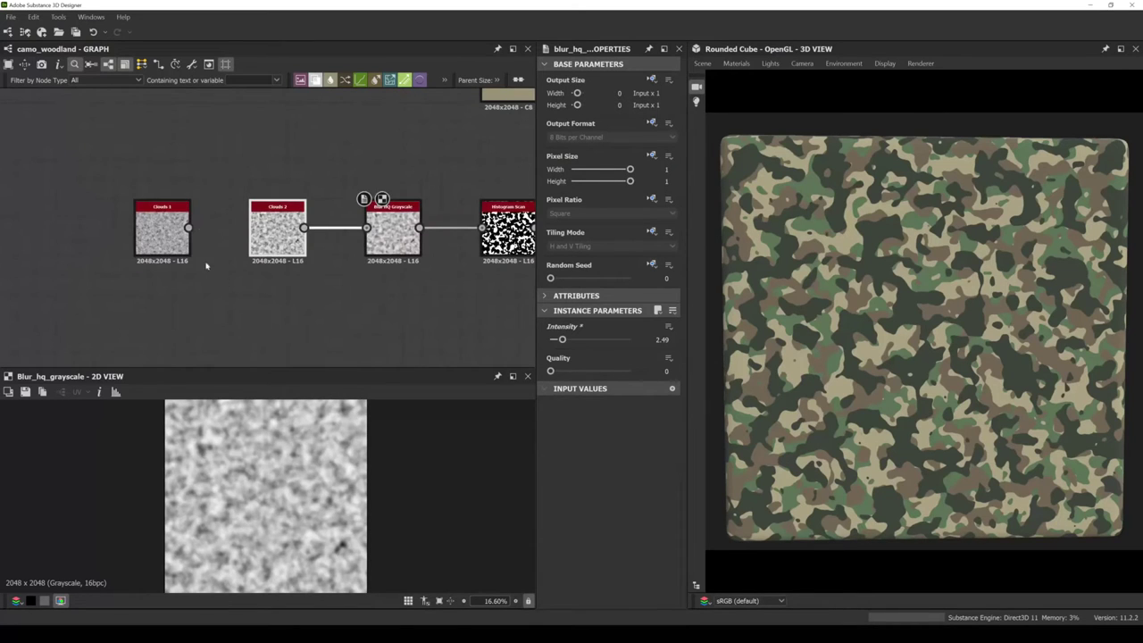
{"action": "left_click_drag", "start_coordinate": [172, 230], "coordinate": [287, 155]}
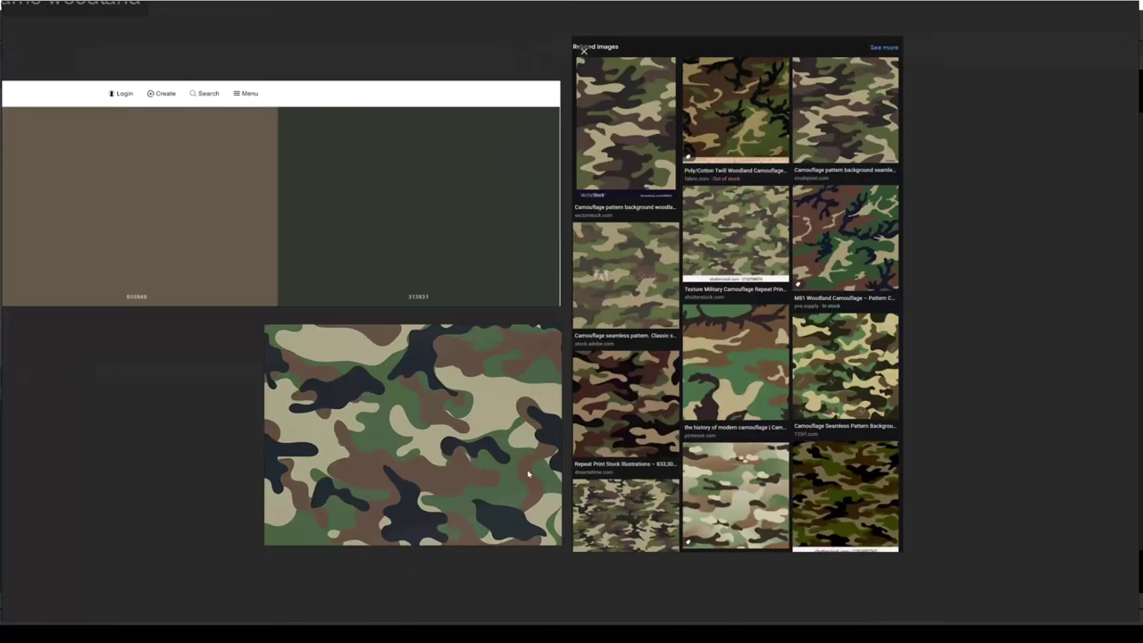
Switch to the reference board and examine the shapes in the woodland camouflage images up close.
{"action": "scroll", "coordinate": [528, 474], "scroll_direction": "down", "scroll_amount": 3}
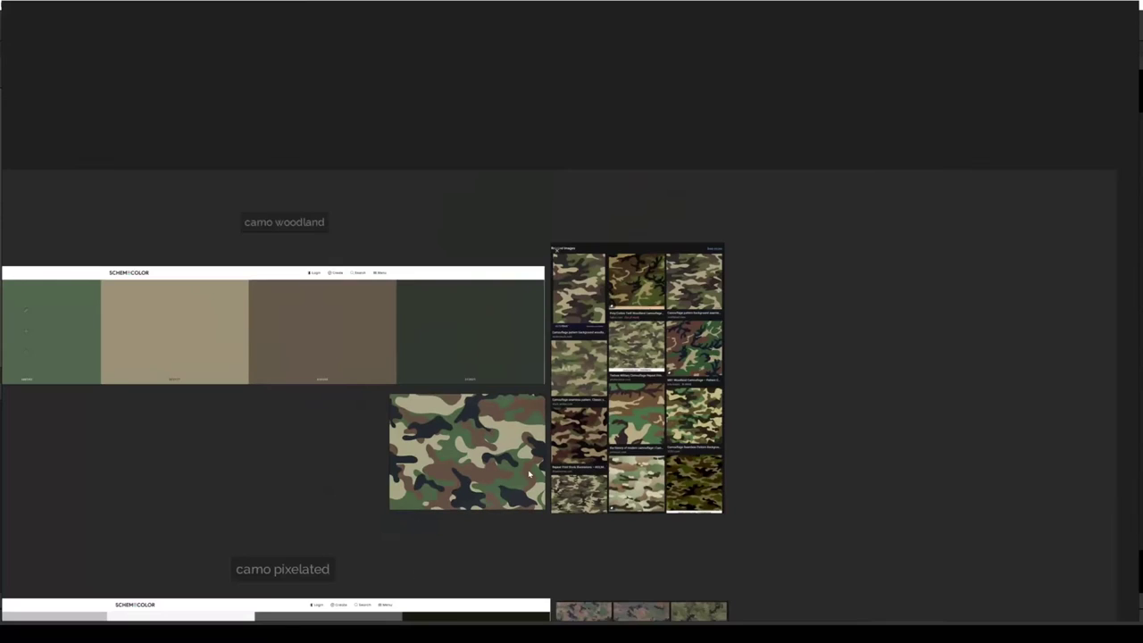
{"action": "scroll", "coordinate": [633, 447], "scroll_direction": "up", "scroll_amount": 1}
{"action": "scroll", "coordinate": [635, 440], "scroll_direction": "up", "scroll_amount": 2}
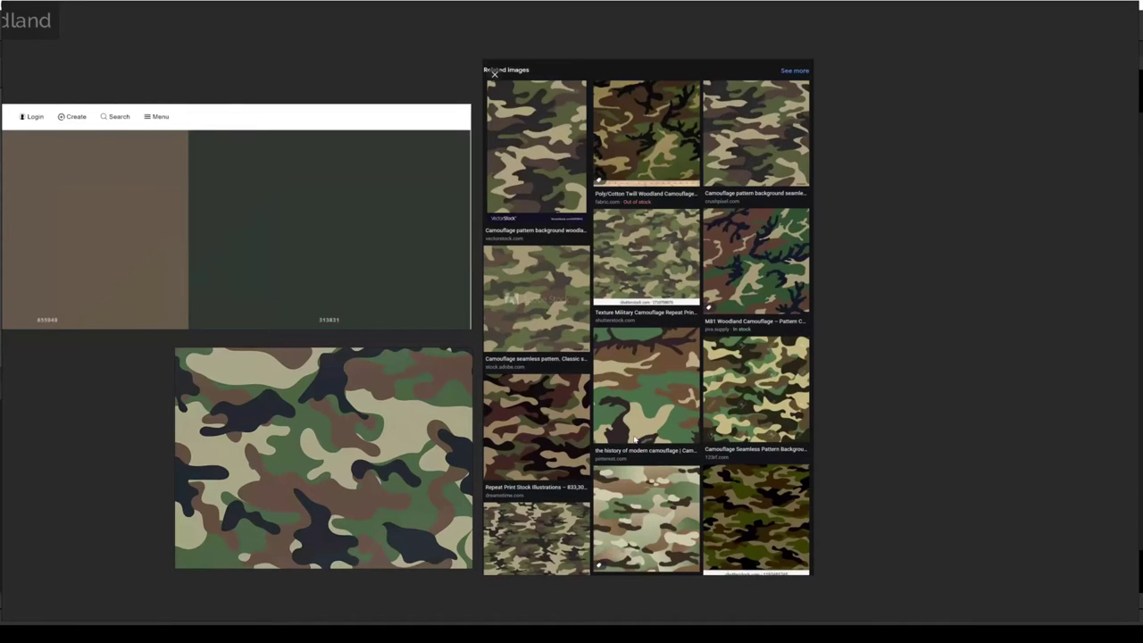
Examine the patch shapes and their horizontal stretch in the related woodland camouflage images on the reference board.
{"action": "middle_click_drag", "start_coordinate": [608, 392], "coordinate": [576, 379]}
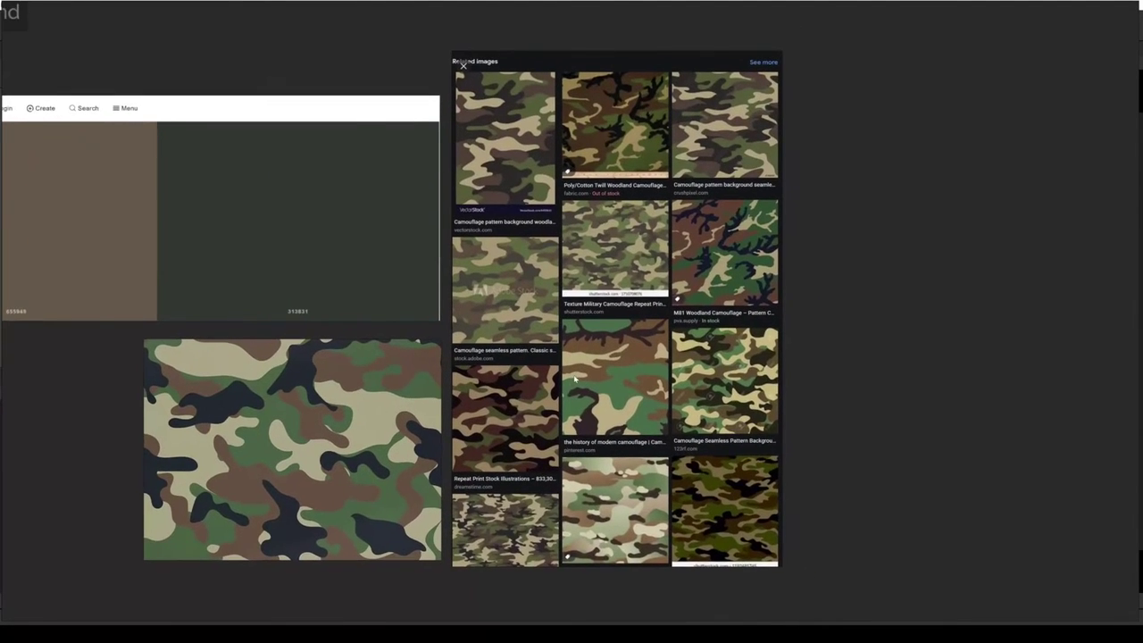
{"action": "scroll", "coordinate": [576, 380], "scroll_direction": "up", "scroll_amount": 2}
{"action": "scroll", "coordinate": [488, 430], "scroll_direction": "down", "scroll_amount": 1}
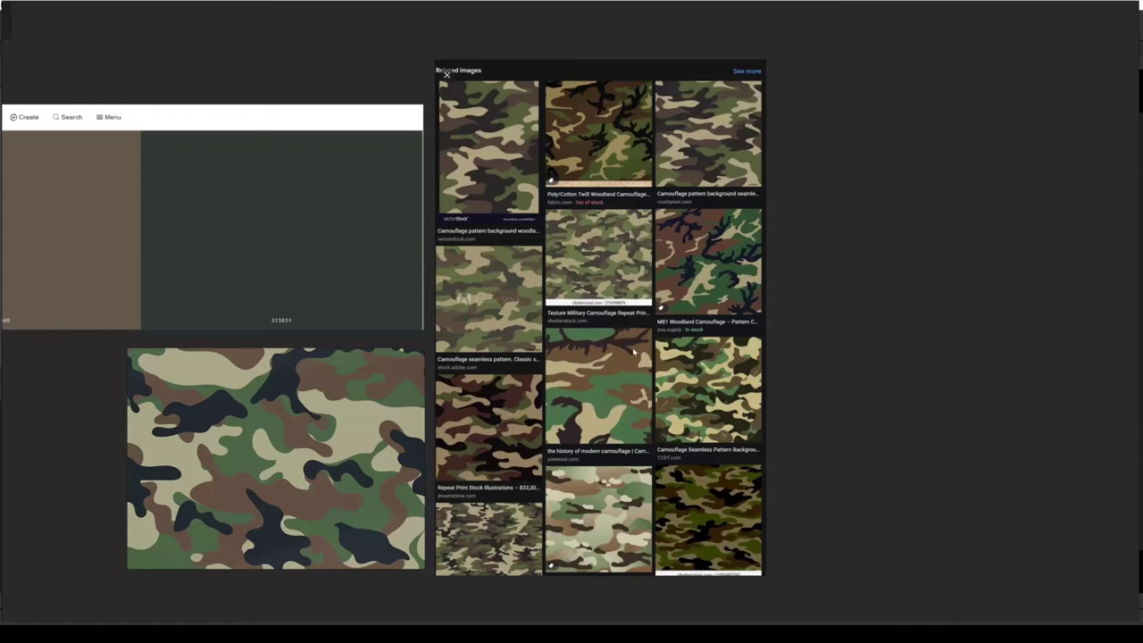
{"action": "scroll", "coordinate": [451, 148], "scroll_direction": "up", "scroll_amount": 2}
{"action": "middle_click_drag", "start_coordinate": [458, 170], "coordinate": [460, 222]}
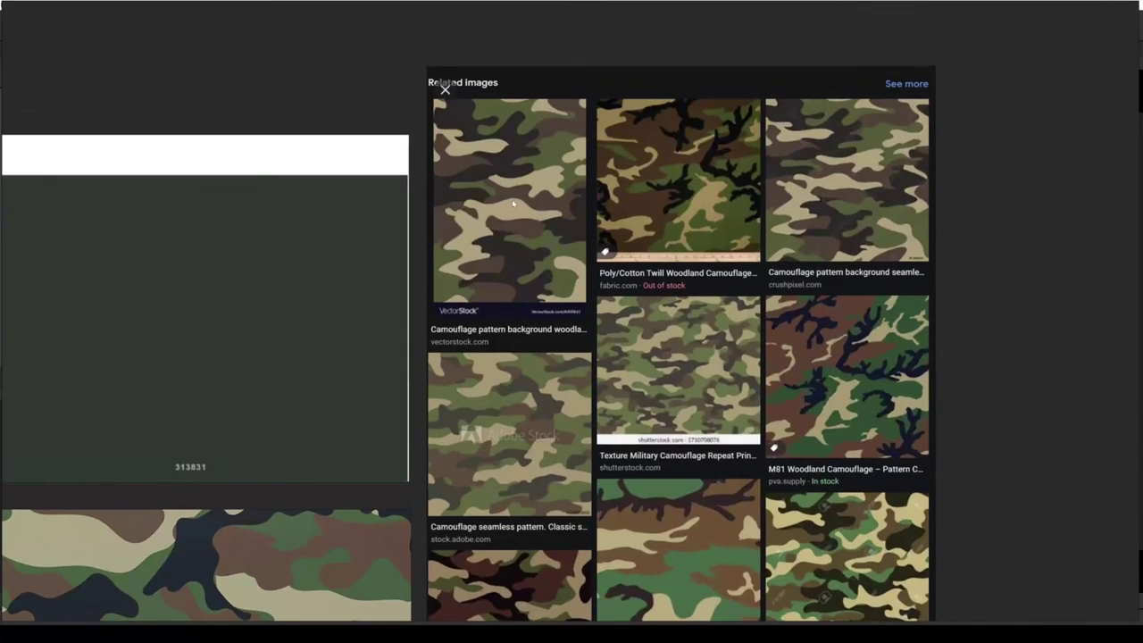
{"action": "scroll", "coordinate": [514, 204], "scroll_direction": "up", "scroll_amount": 2, "text": "ctrl"}
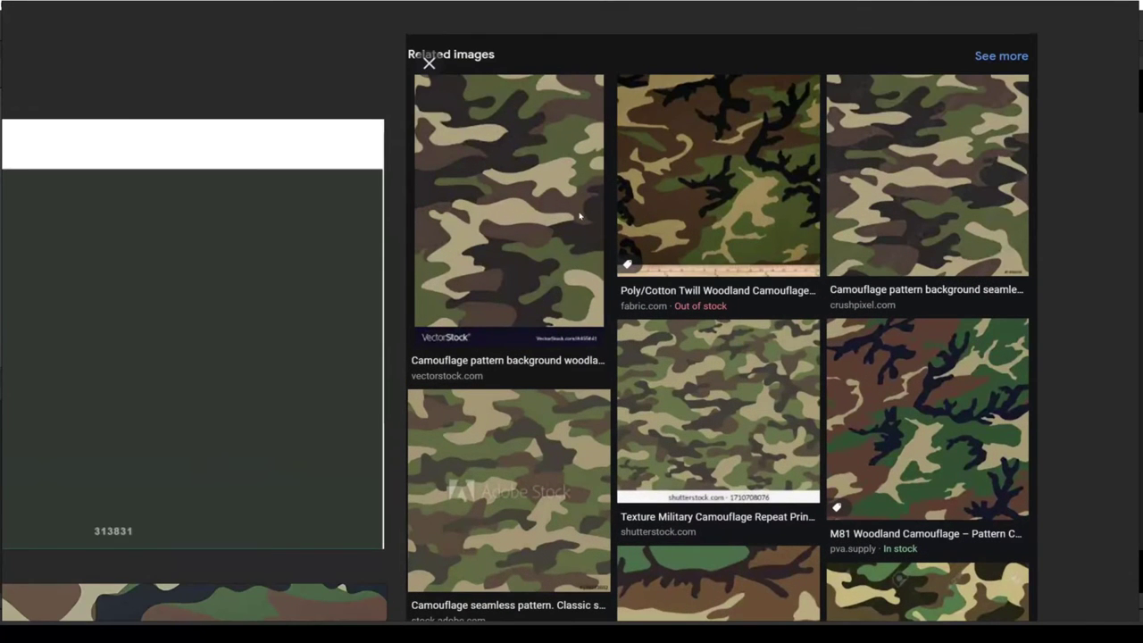
{"action": "scroll", "coordinate": [548, 250], "scroll_direction": "down", "scroll_amount": 4, "text": "ctrl"}
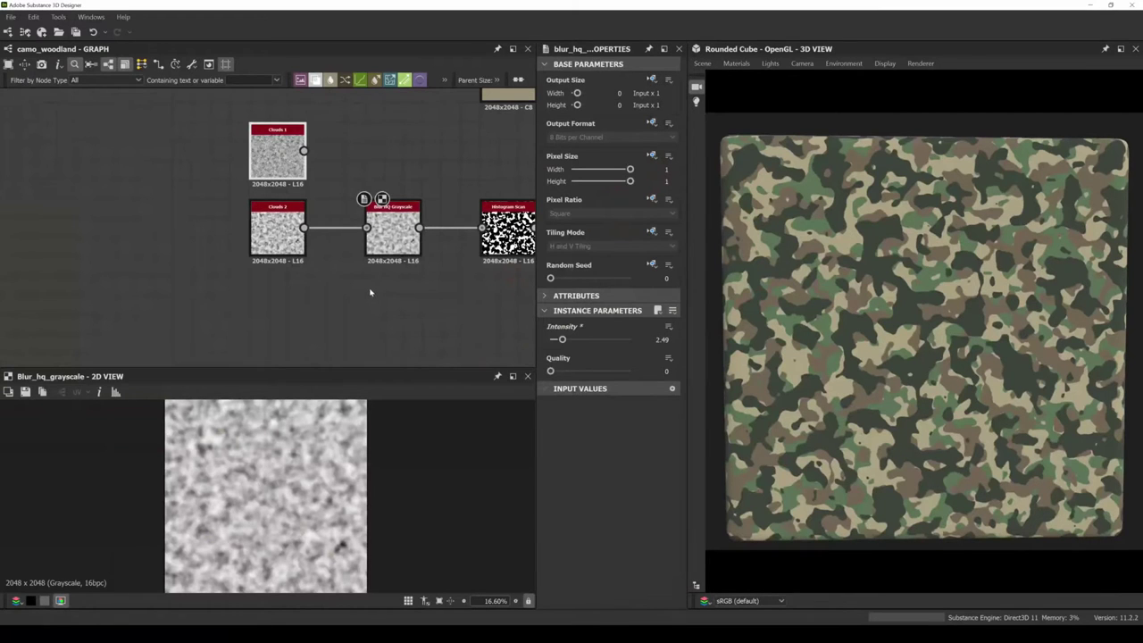
Return to Substance 3D Designer and set the Clouds 2 node's output width to -1 (Parent / 2) and its Scale to 4.
{"action": "middle_click_drag", "start_coordinate": [371, 292], "coordinate": [317, 301]}
{"action": "double_click", "coordinate": [282, 257]}
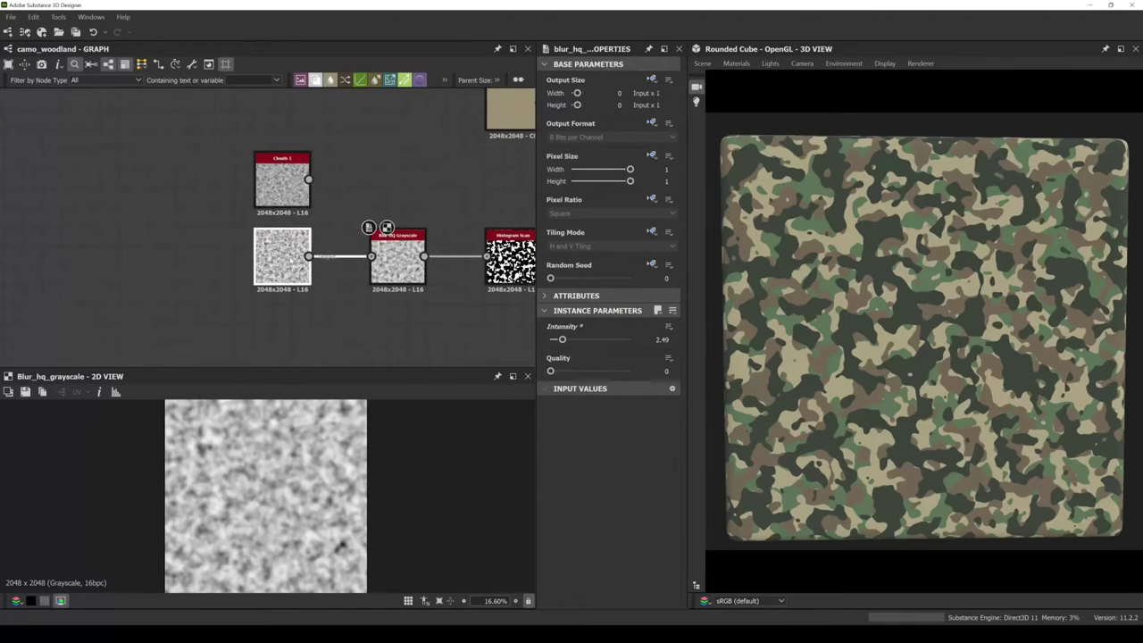
{"action": "scroll", "coordinate": [271, 474], "scroll_direction": "down", "scroll_amount": 1}
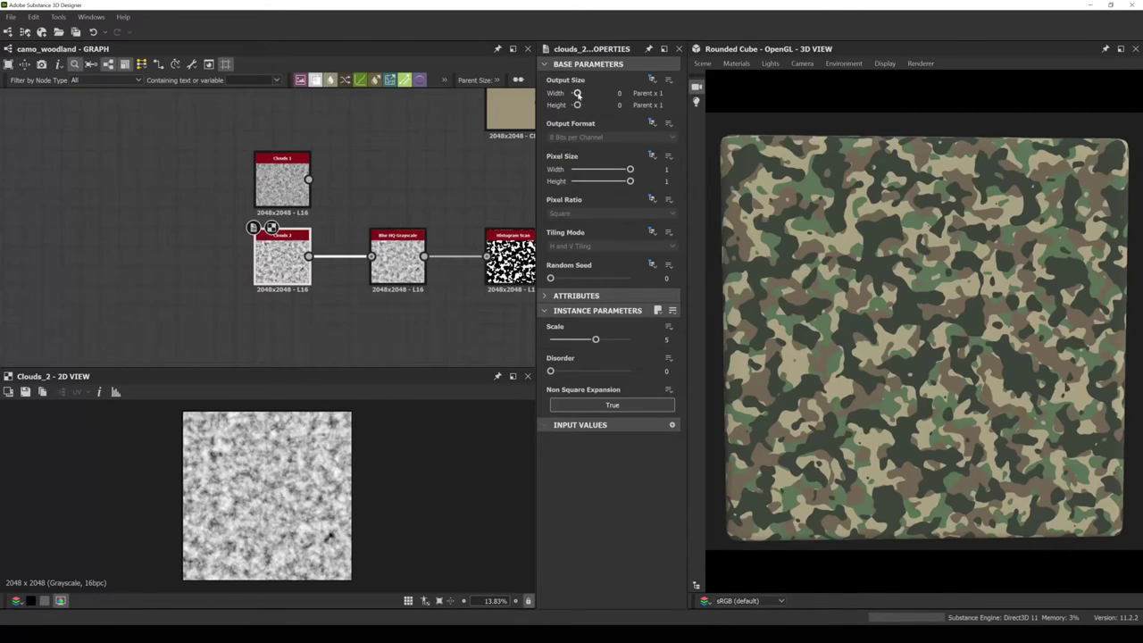
{"action": "left_click_drag", "start_coordinate": [577, 93], "coordinate": [575, 93]}
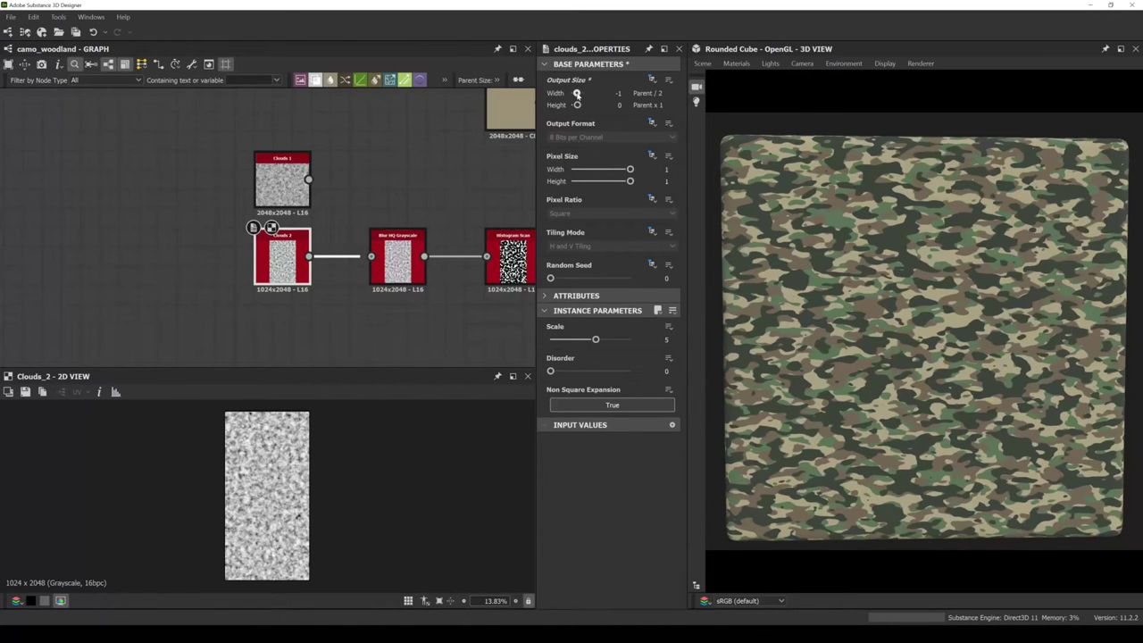
{"action": "left_click_drag", "start_coordinate": [577, 94], "coordinate": [578, 106]}
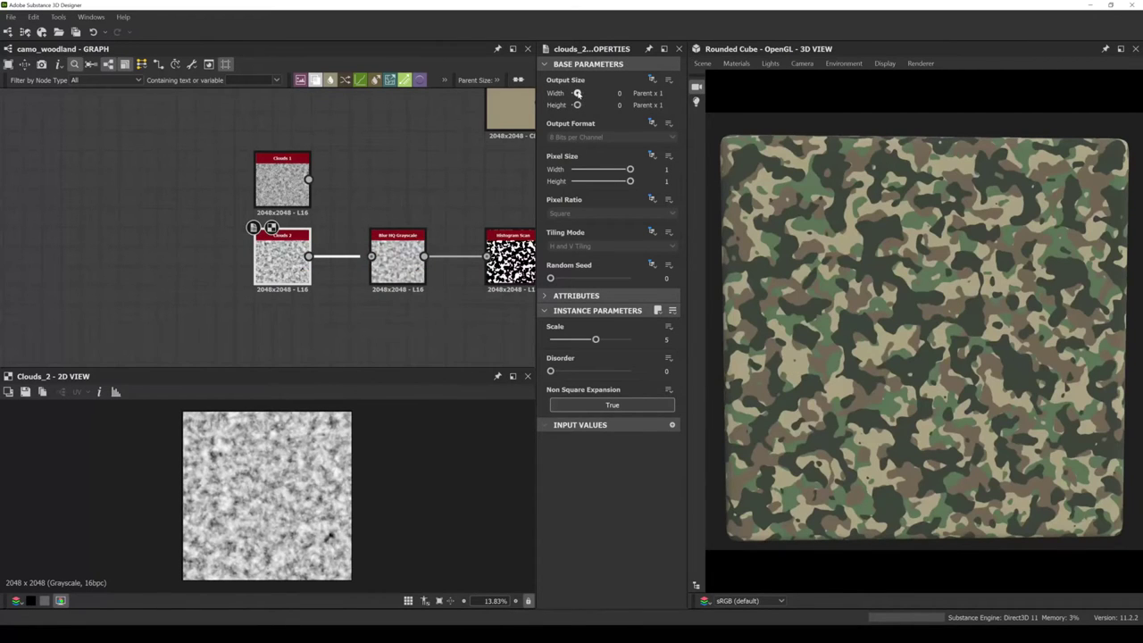
{"action": "left_click_drag", "start_coordinate": [577, 94], "coordinate": [576, 94]}
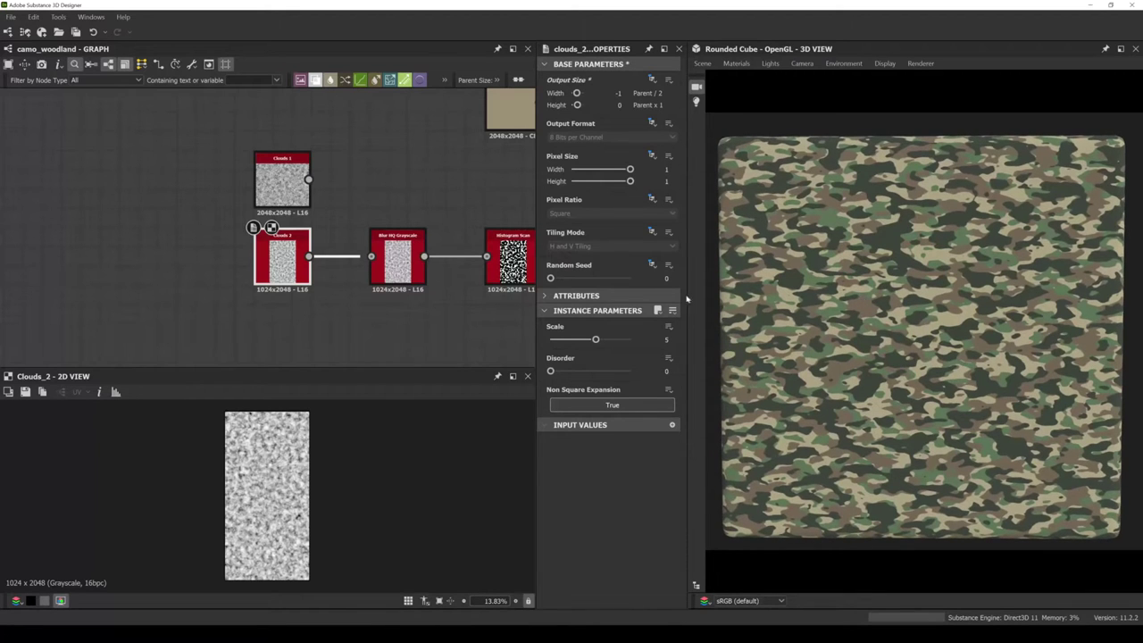
{"action": "middle_click_drag", "start_coordinate": [429, 292], "coordinate": [376, 316]}
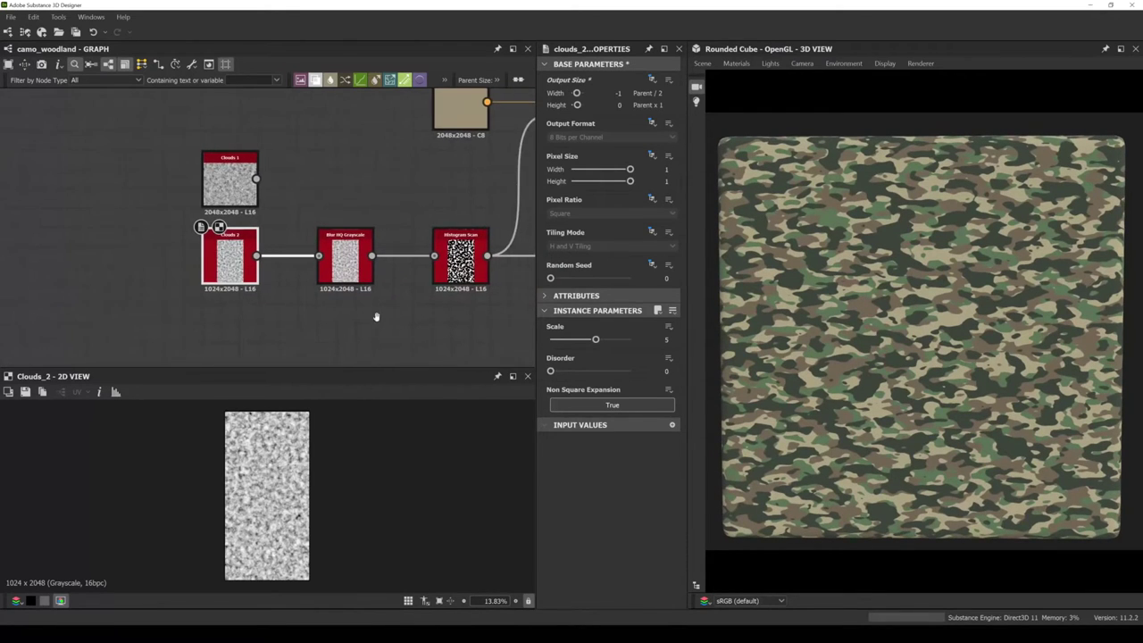
{"action": "mouse_move", "coordinate": [596, 339]}
{"action": "left_mouse_down"}
{"action": "mouse_move", "coordinate": [575, 340]}
{"action": "mouse_move", "coordinate": [584, 340]}
{"action": "left_mouse_up"}
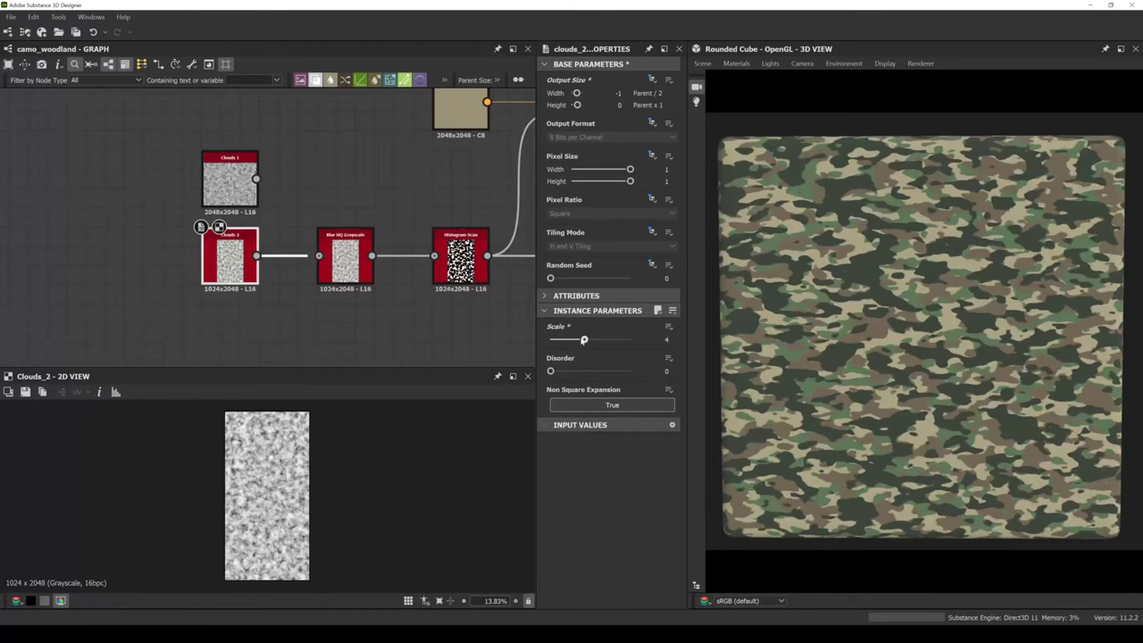
Space the dark green layer's Blend, Transformation 2D and Uniform Color nodes further along the graph from the brown layer.
{"action": "middle_click_drag", "start_coordinate": [500, 259], "coordinate": [296, 257]}
{"action": "left_click_drag", "start_coordinate": [377, 167], "coordinate": [410, 166]}
{"action": "left_click_drag", "start_coordinate": [311, 252], "coordinate": [334, 255]}
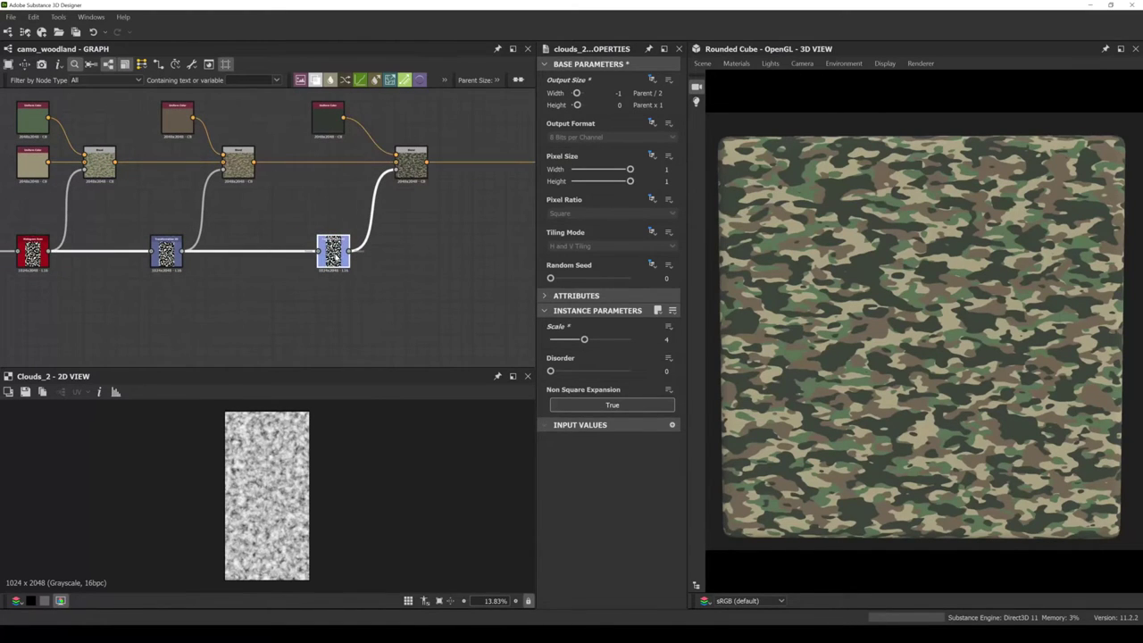
{"action": "middle_click_drag", "start_coordinate": [252, 214], "coordinate": [275, 232]}
{"action": "scroll", "coordinate": [329, 236], "scroll_direction": "down", "scroll_amount": 1}
{"action": "left_click_drag", "start_coordinate": [338, 152], "coordinate": [351, 152]}
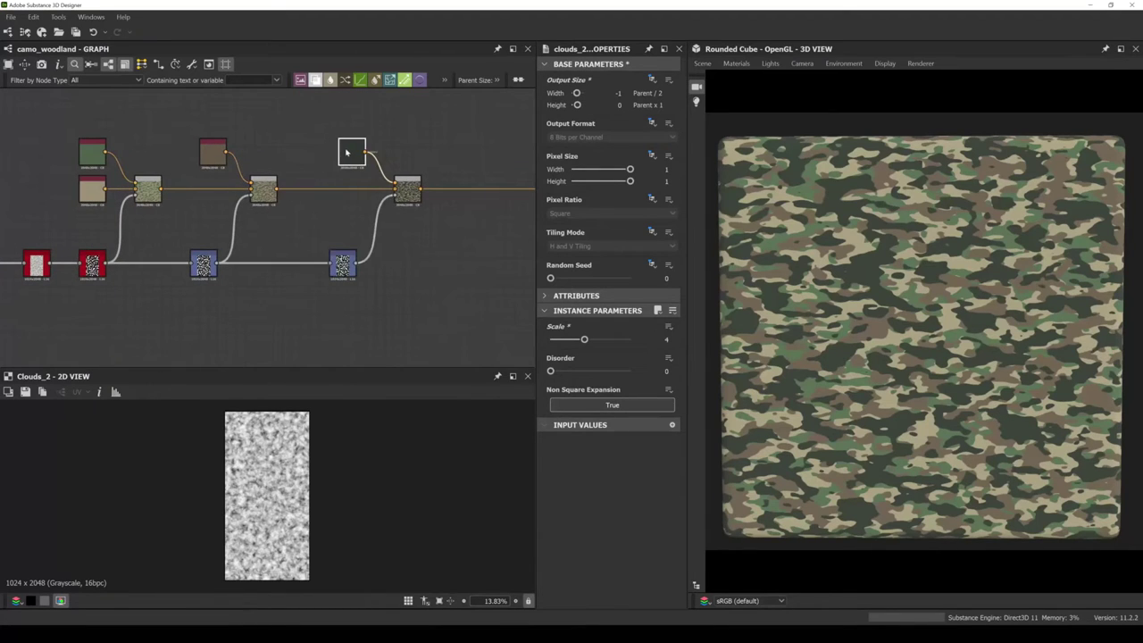
Inspect the dark green layer's Transformation 2D mask, its Uniform Color and the final Blend result in the 2D and 3D views.
{"action": "scroll", "coordinate": [336, 284], "scroll_direction": "up", "scroll_amount": 1}
{"action": "left_click", "coordinate": [345, 266]}
{"action": "scroll", "coordinate": [268, 490], "scroll_direction": "up", "scroll_amount": 3}
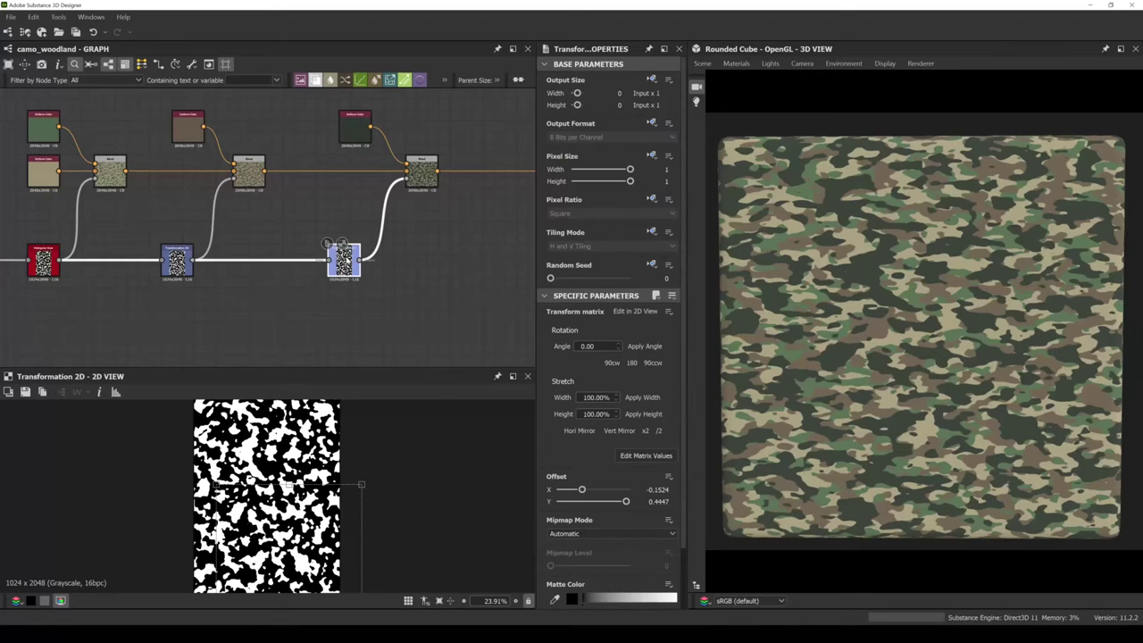
{"action": "left_click", "coordinate": [357, 129]}
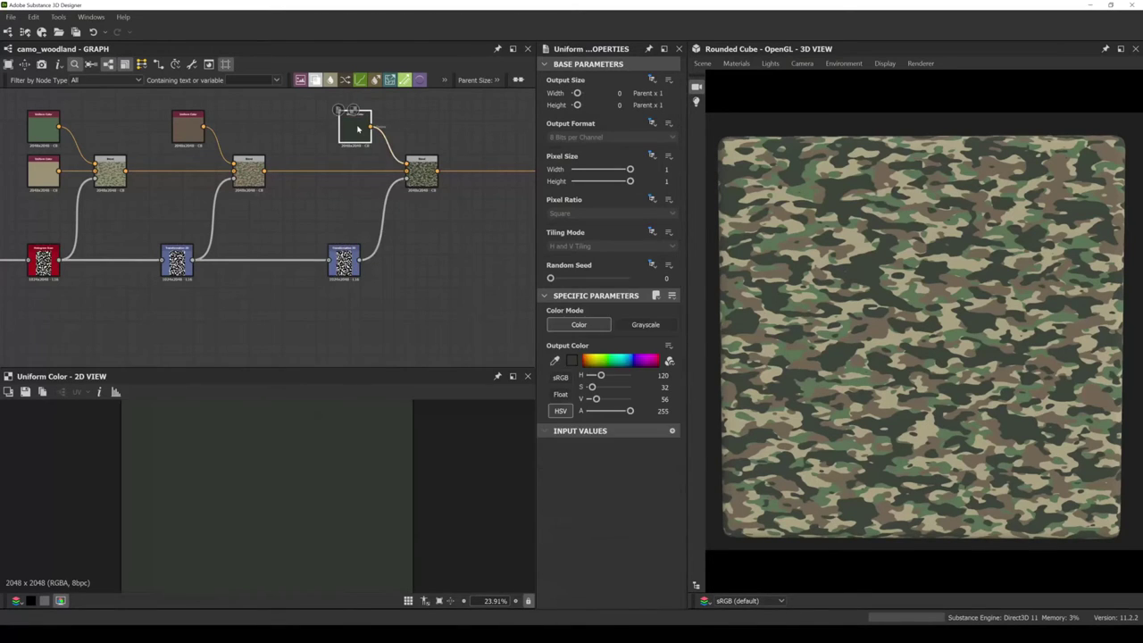
{"action": "left_click", "coordinate": [345, 259]}
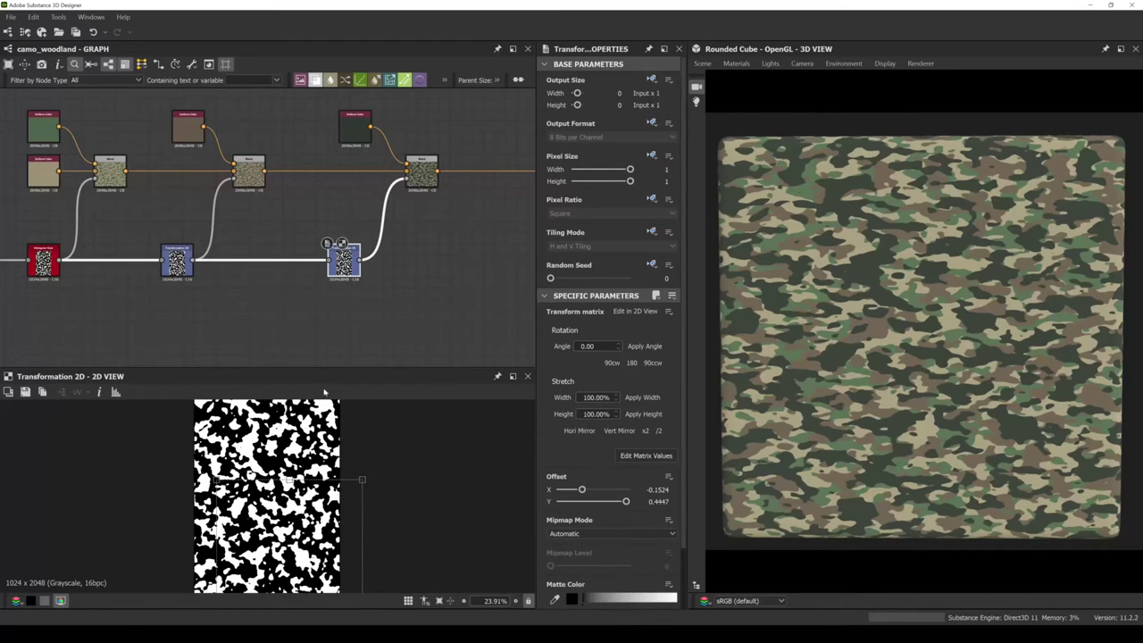
{"action": "scroll", "coordinate": [267, 485], "scroll_direction": "up", "scroll_amount": 3}
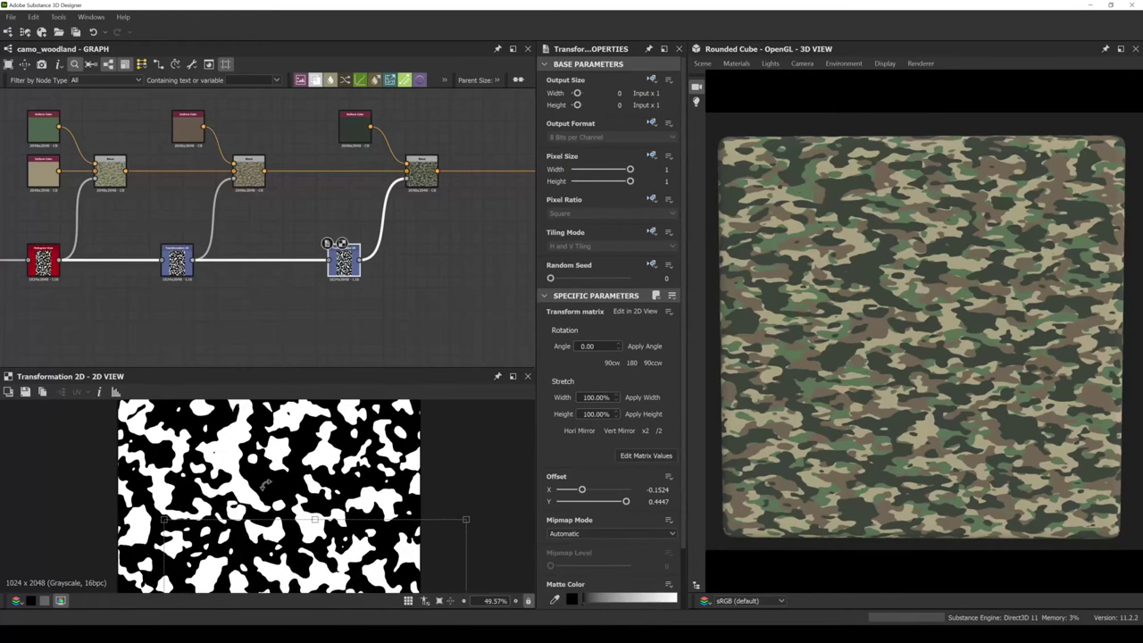
{"action": "left_click", "coordinate": [422, 175]}
{"action": "scroll", "coordinate": [306, 500], "scroll_direction": "down", "scroll_amount": 3}
{"action": "scroll", "coordinate": [267, 483], "scroll_direction": "up", "scroll_amount": 2}
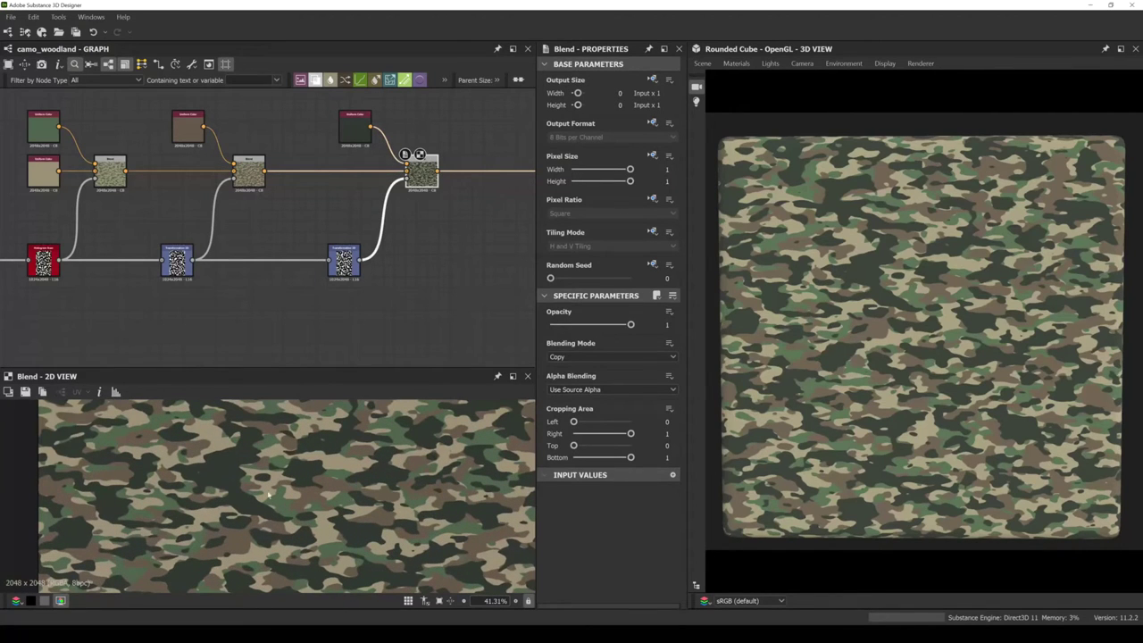
{"action": "left_click_drag", "start_coordinate": [908, 461], "coordinate": [908, 462]}
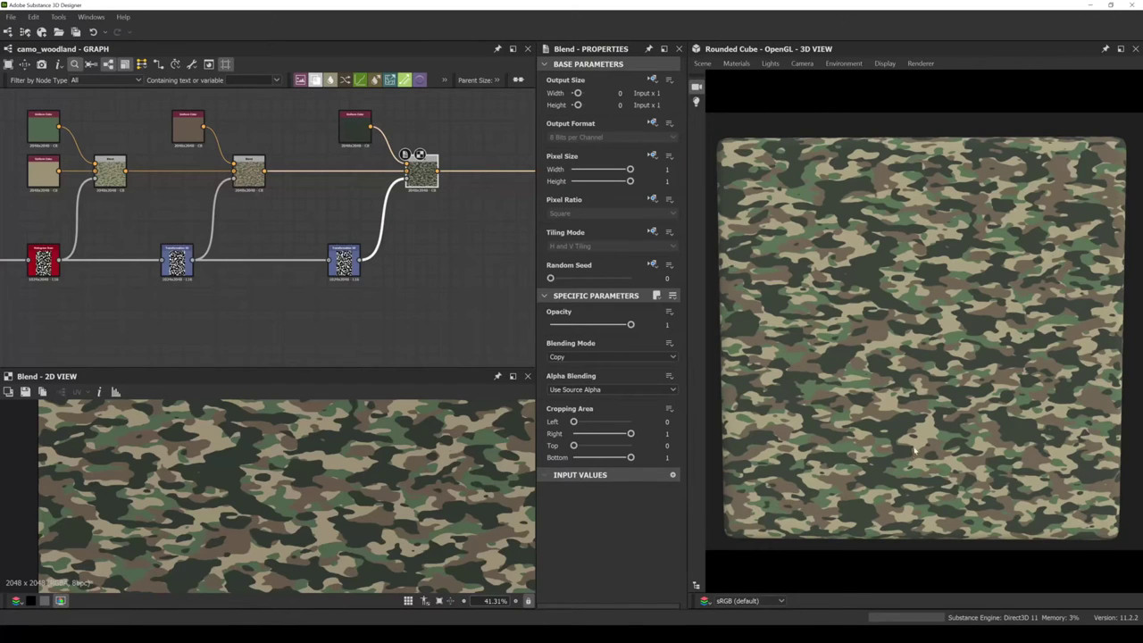
Make room around the last Transformation 2D node and insert a Blend node between it and the final Blend's opacity input.
{"action": "left_click_drag", "start_coordinate": [420, 175], "coordinate": [430, 175]}
{"action": "left_click_drag", "start_coordinate": [343, 263], "coordinate": [310, 267]}
{"action": "scroll", "coordinate": [311, 265], "scroll_direction": "up", "scroll_amount": 2}
{"action": "double_click", "coordinate": [309, 266]}
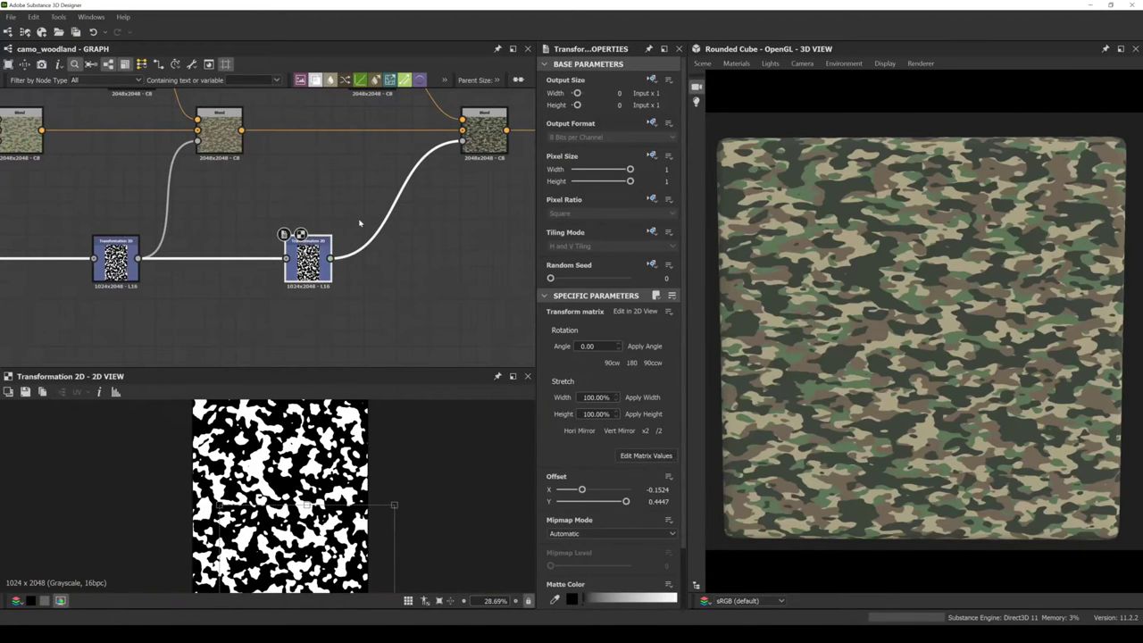
{"action": "key", "text": "space"}
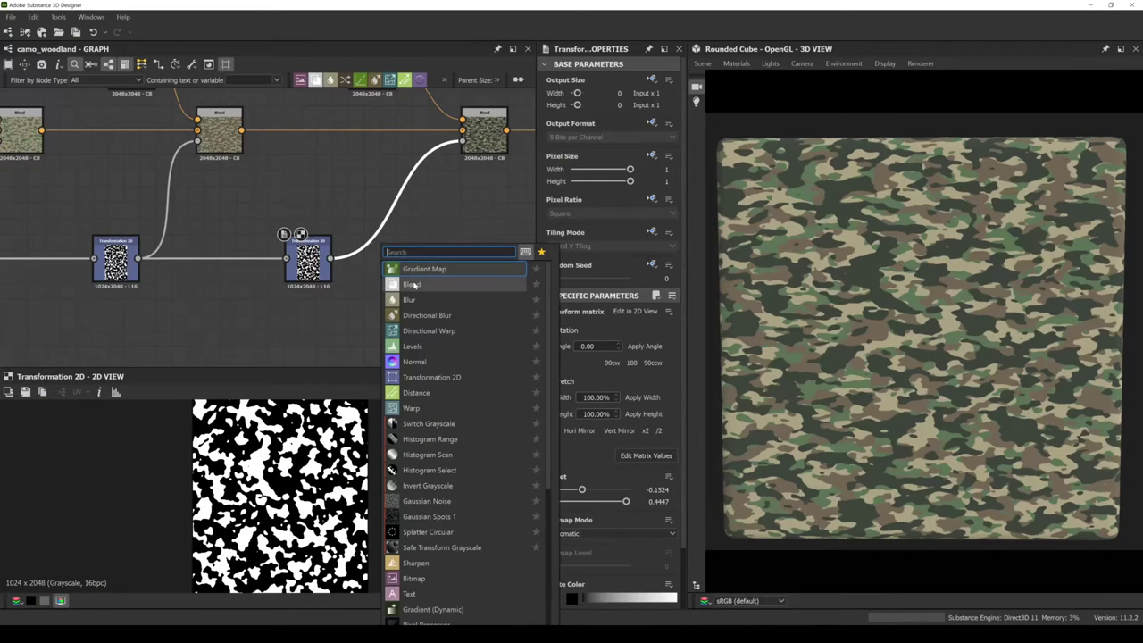
{"action": "left_click", "coordinate": [413, 284]}
{"action": "middle_click_drag", "start_coordinate": [345, 258], "coordinate": [403, 254]}
{"action": "middle_click_drag", "start_coordinate": [267, 271], "coordinate": [364, 273]}
Connect the brown layer's Transformation 2D output to the foreground input of the new grayscale Blend node.
{"action": "scroll", "coordinate": [363, 275], "scroll_direction": "down", "scroll_amount": 1}
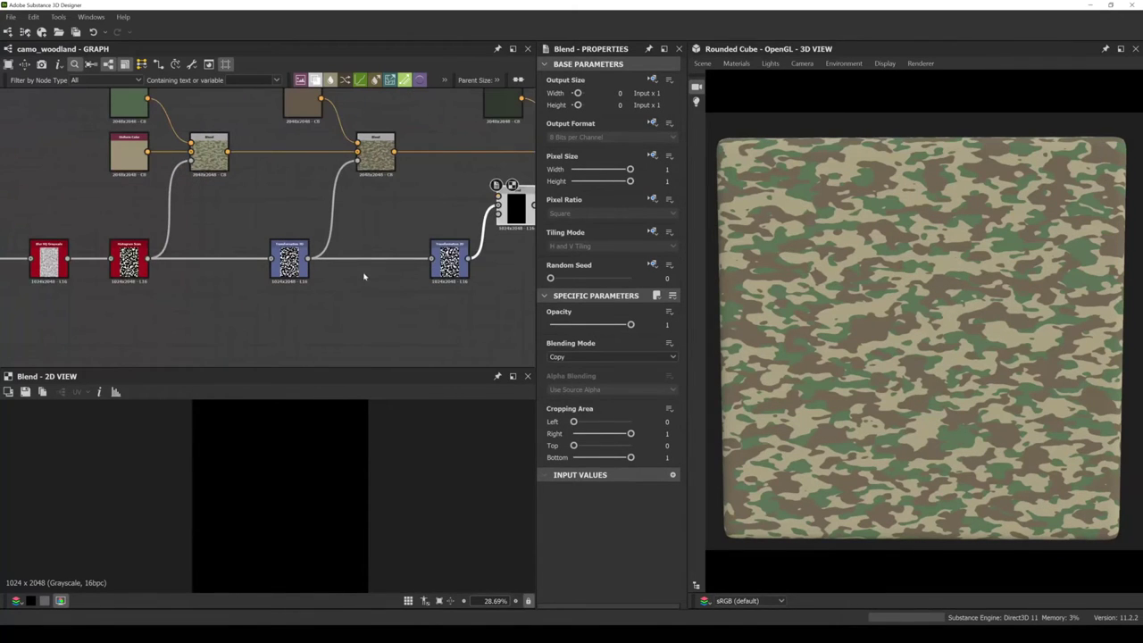
{"action": "left_click", "coordinate": [298, 260]}
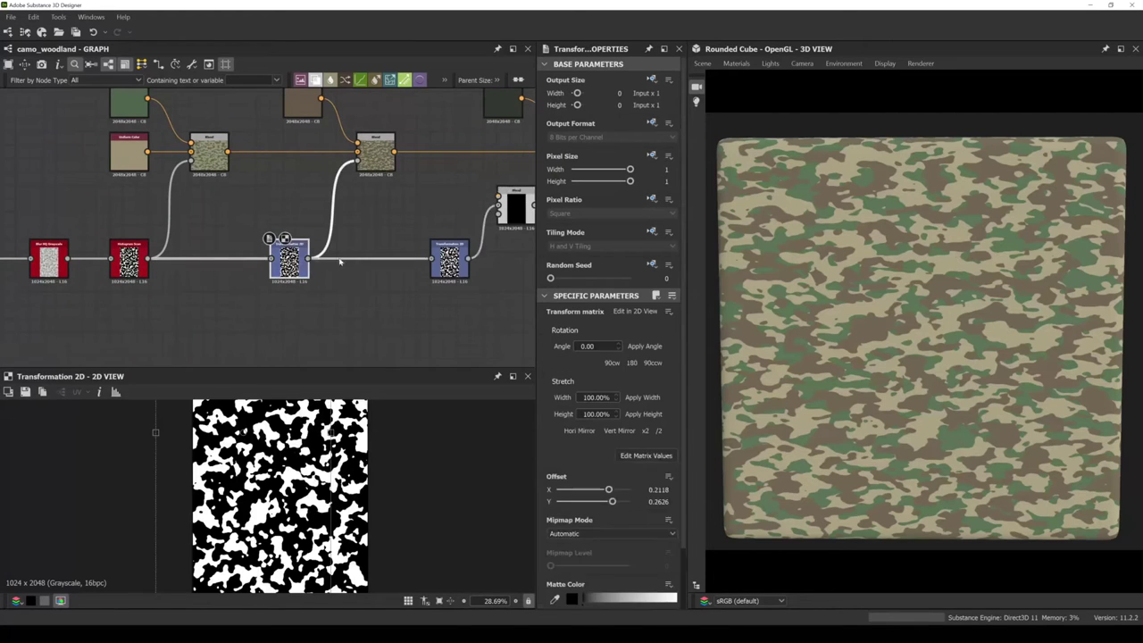
{"action": "middle_click_drag", "start_coordinate": [340, 262], "coordinate": [278, 270]}
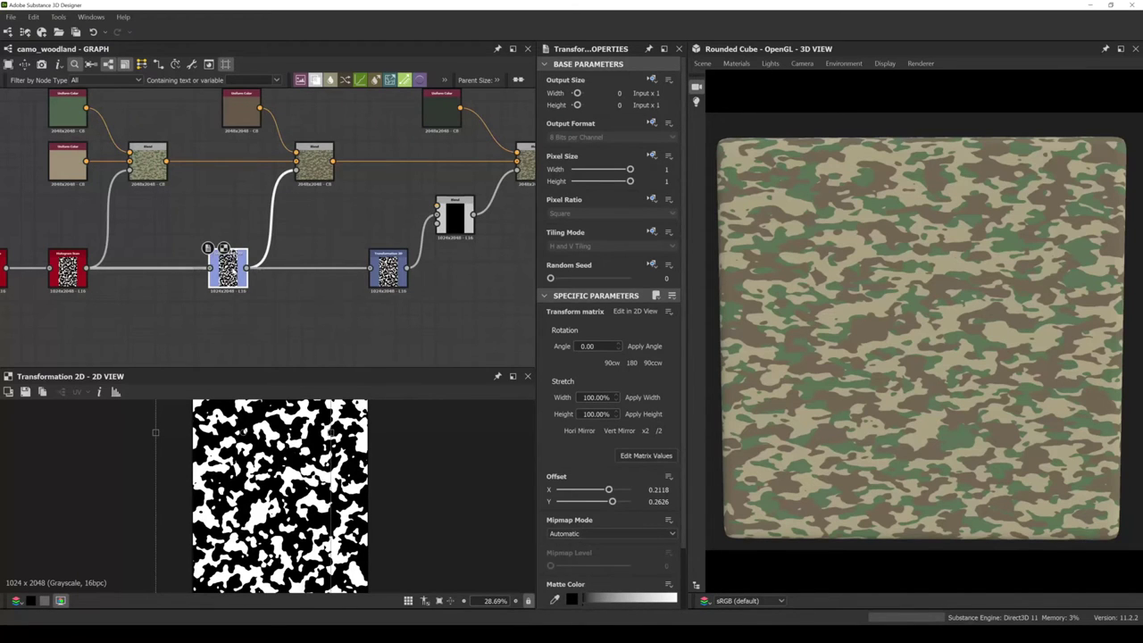
{"action": "scroll", "coordinate": [237, 283], "scroll_direction": "up", "scroll_amount": 2}
{"action": "scroll", "coordinate": [221, 280], "scroll_direction": "down", "scroll_amount": 3}
{"action": "left_click_drag", "start_coordinate": [238, 268], "coordinate": [398, 220]}
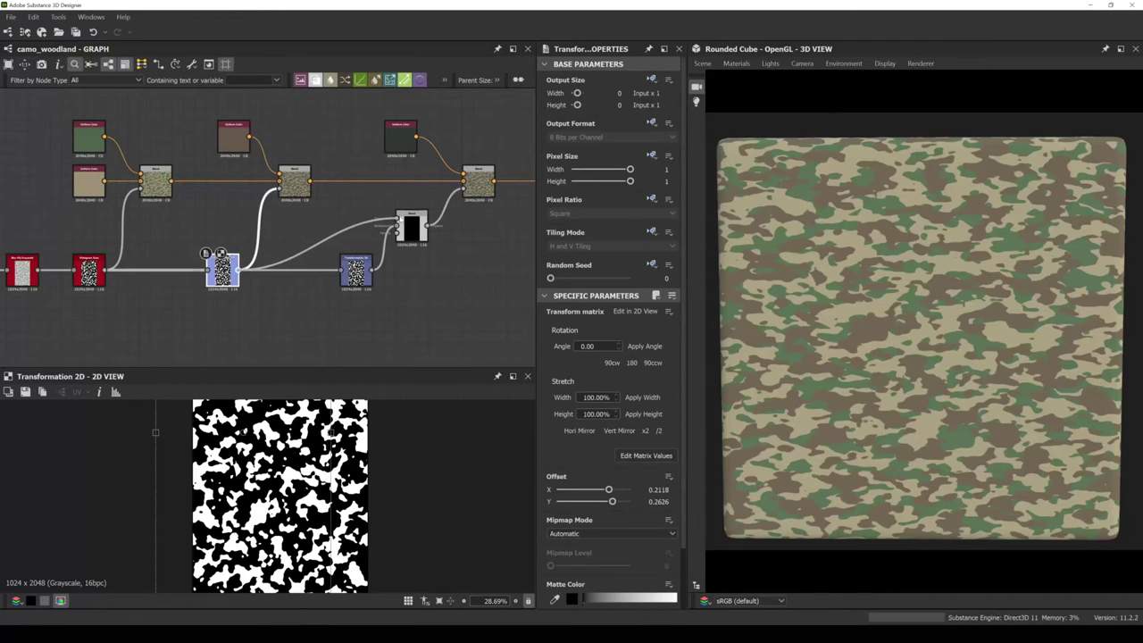
Set the new grayscale Blend node's Blending Mode to Subtract.
{"action": "left_click", "coordinate": [409, 229]}
{"action": "scroll", "coordinate": [409, 229], "scroll_direction": "up", "scroll_amount": 2}
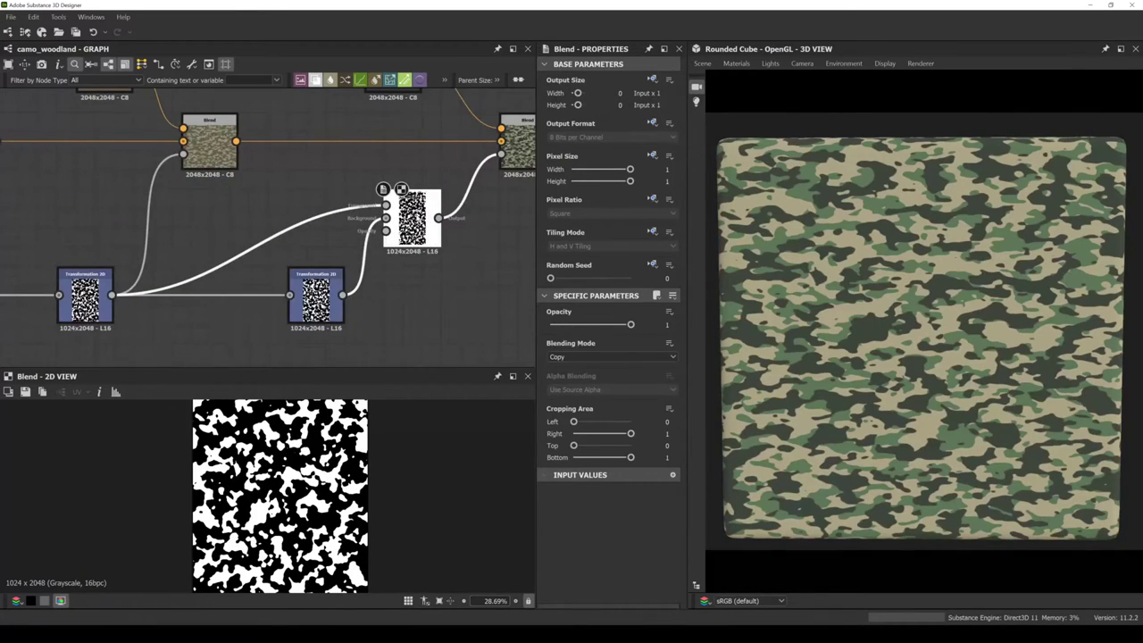
{"action": "scroll", "coordinate": [417, 203], "scroll_direction": "up", "scroll_amount": 1}
{"action": "left_click", "coordinate": [593, 358]}
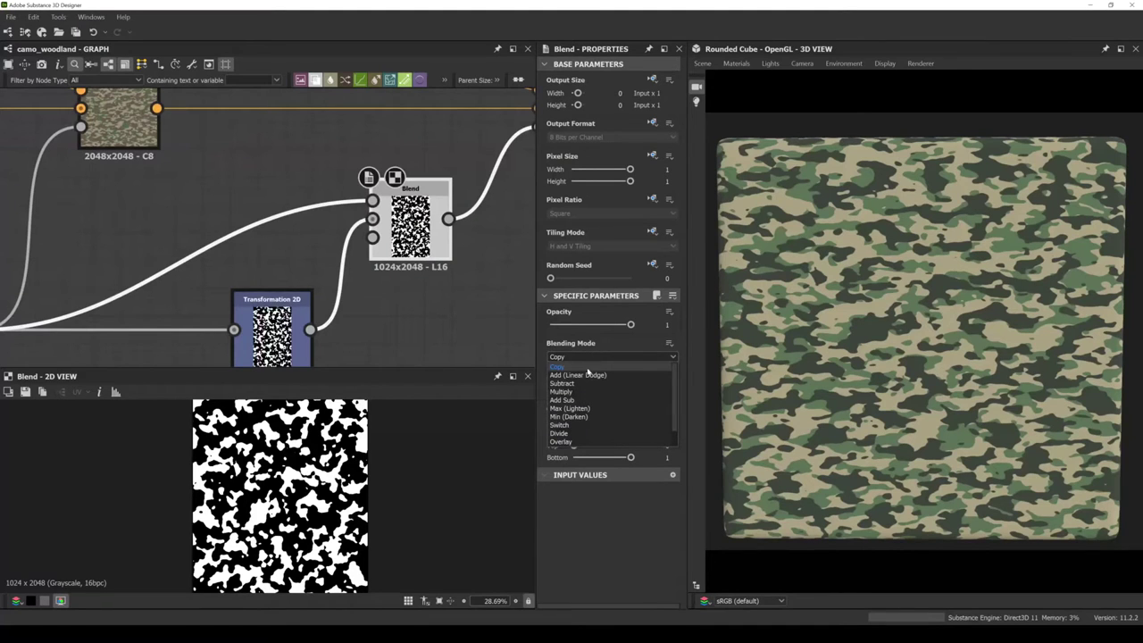
{"action": "left_click", "coordinate": [572, 383]}
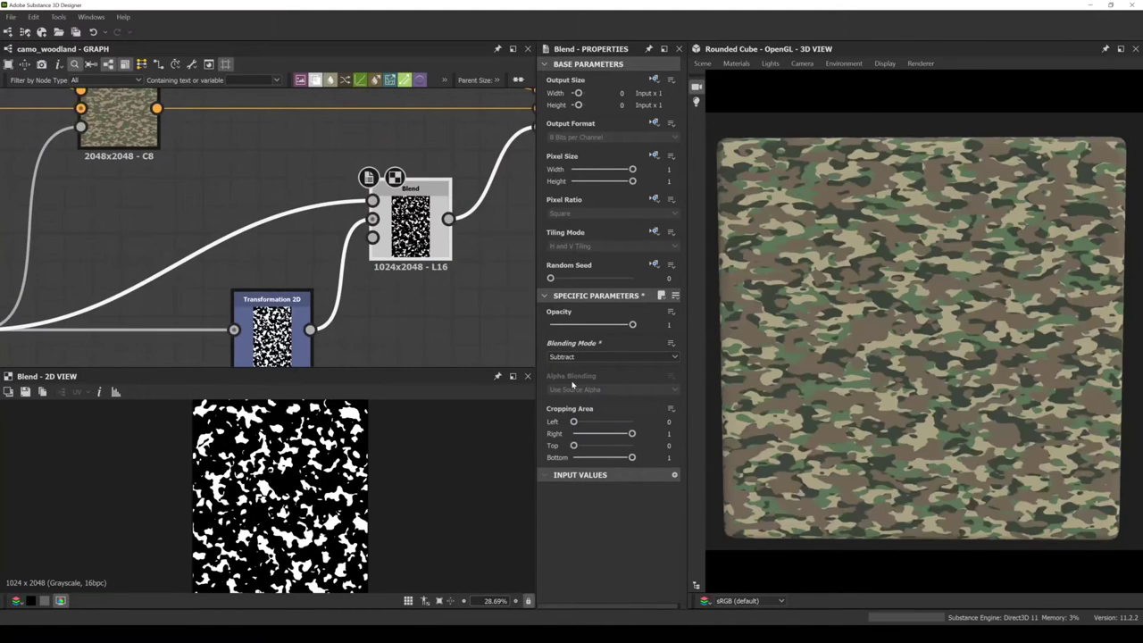
{"action": "middle_click_drag", "start_coordinate": [440, 328], "coordinate": [385, 315]}
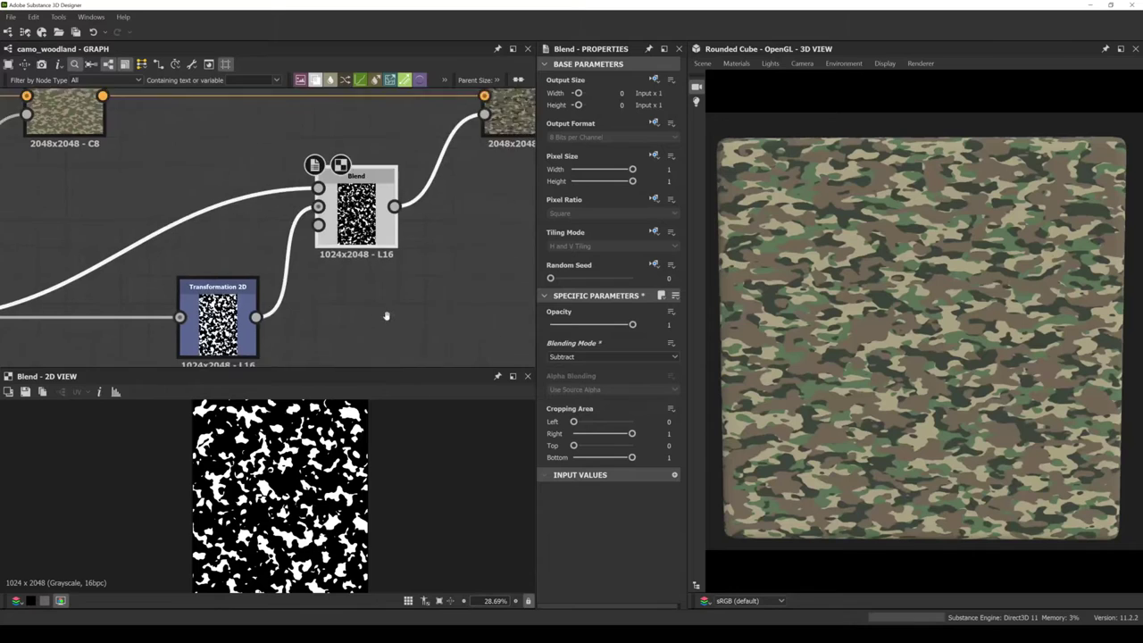
Compare the last Transformation 2D mask with the subtracted Blend mask and check the camouflage on the 3D cube.
{"action": "scroll", "coordinate": [385, 315], "scroll_direction": "down", "scroll_amount": 1}
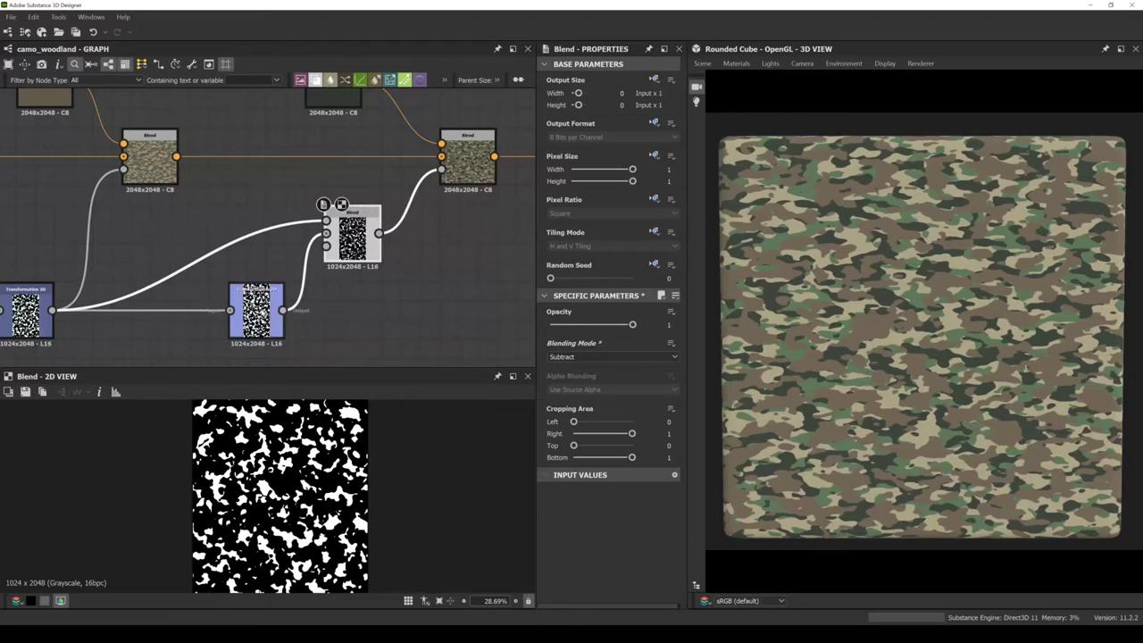
{"action": "double_click", "coordinate": [256, 315]}
{"action": "scroll", "coordinate": [272, 467], "scroll_direction": "up", "scroll_amount": 3}
{"action": "scroll", "coordinate": [274, 467], "scroll_direction": "down", "scroll_amount": 4}
{"action": "scroll", "coordinate": [271, 468], "scroll_direction": "up", "scroll_amount": 2}
{"action": "double_click", "coordinate": [353, 234]}
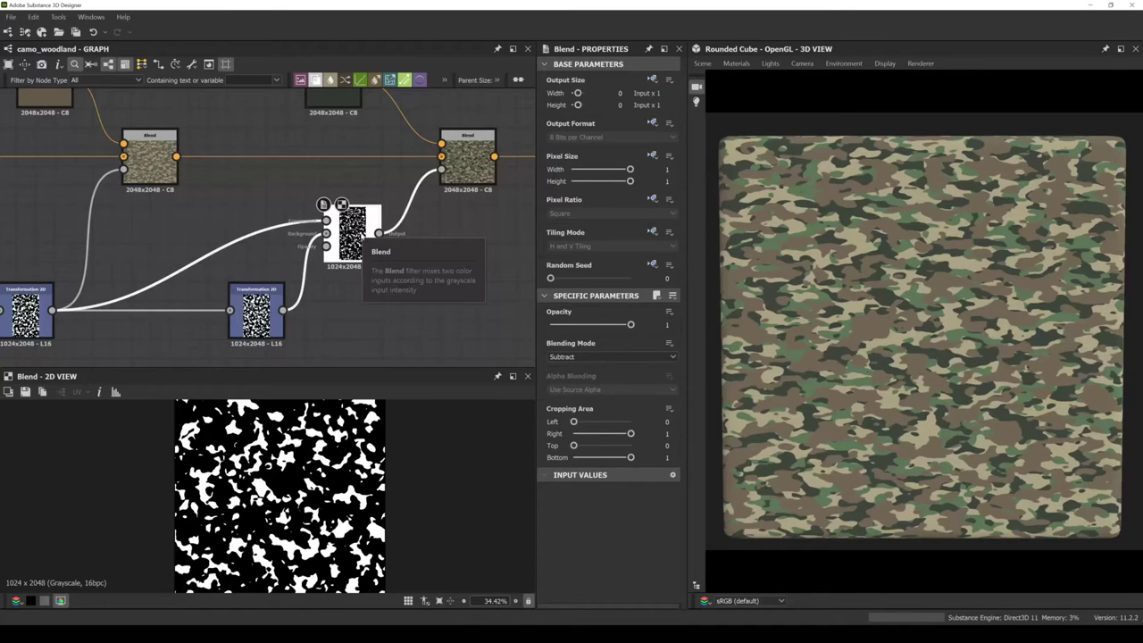
{"action": "key", "text": "shift+d"}
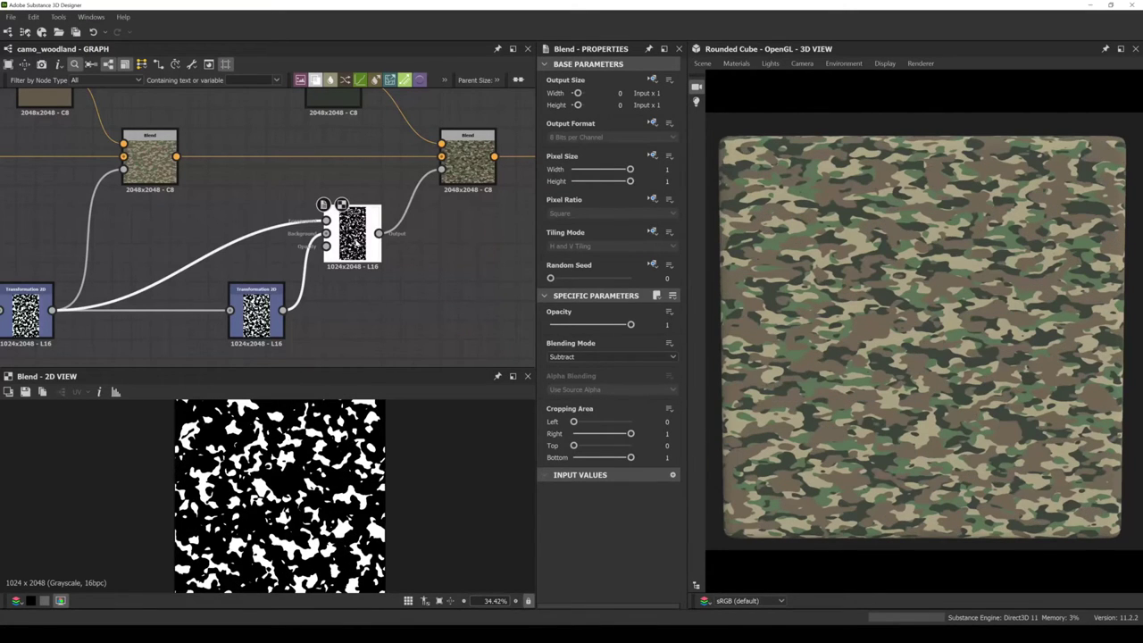
{"action": "scroll", "coordinate": [872, 463], "scroll_direction": "down", "scroll_amount": 2}
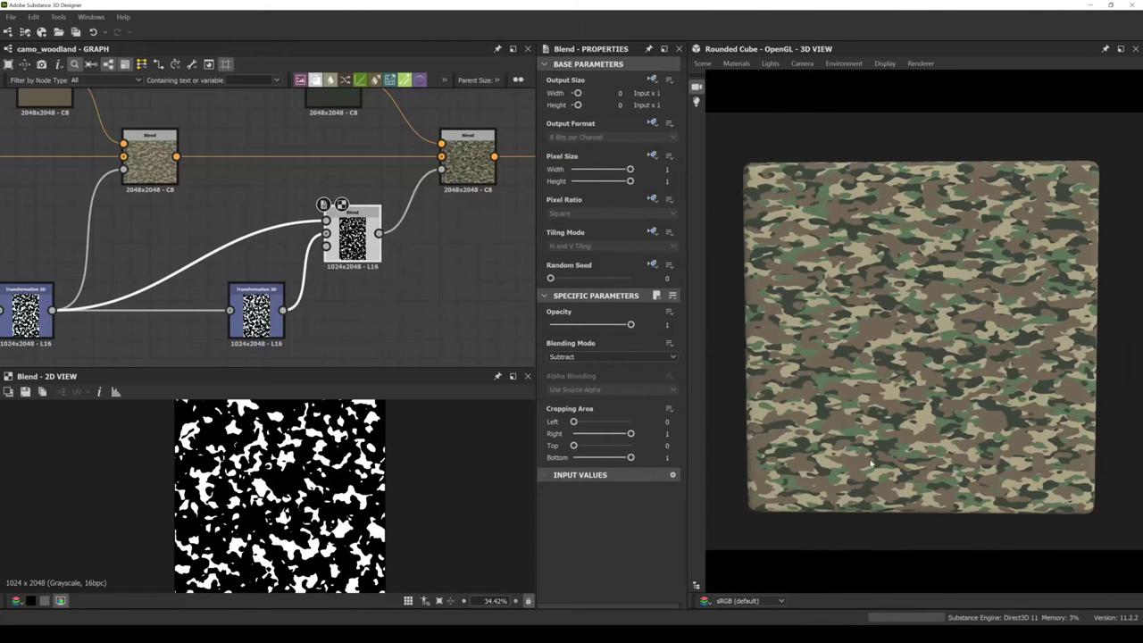
{"action": "scroll", "coordinate": [256, 332], "scroll_direction": "down", "scroll_amount": 2}
{"action": "middle_click_drag", "start_coordinate": [255, 332], "coordinate": [399, 309]}
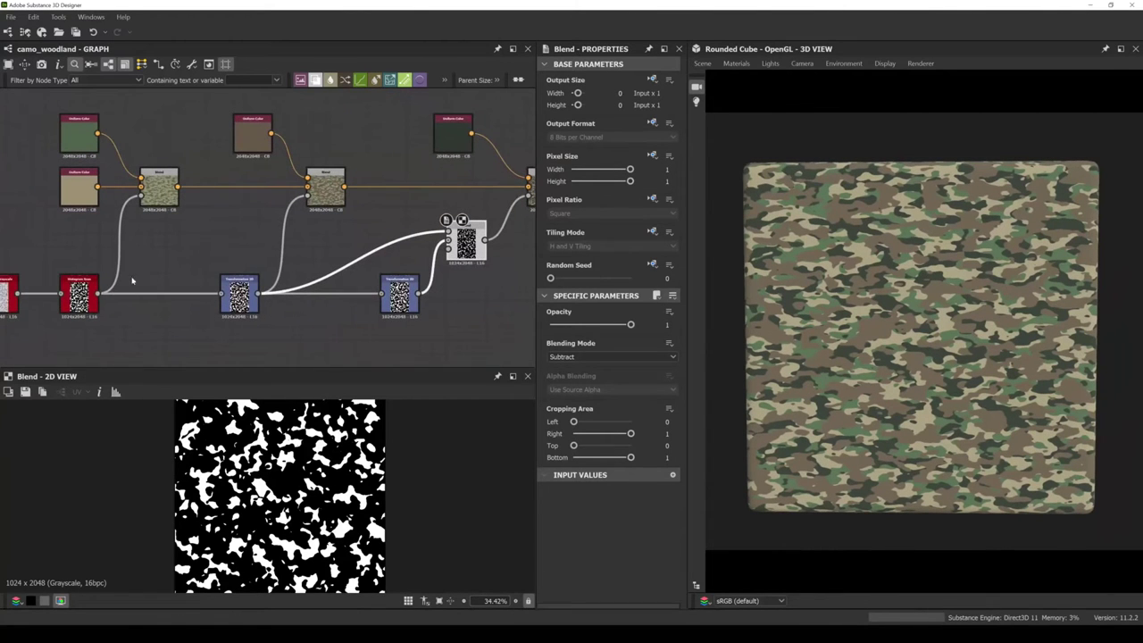
Connect the Histogram Scan output to the grayscale Subtract Blend's foreground input and shift that Blend node slightly away from the final Blend.
{"action": "left_click_drag", "start_coordinate": [98, 293], "coordinate": [448, 234]}
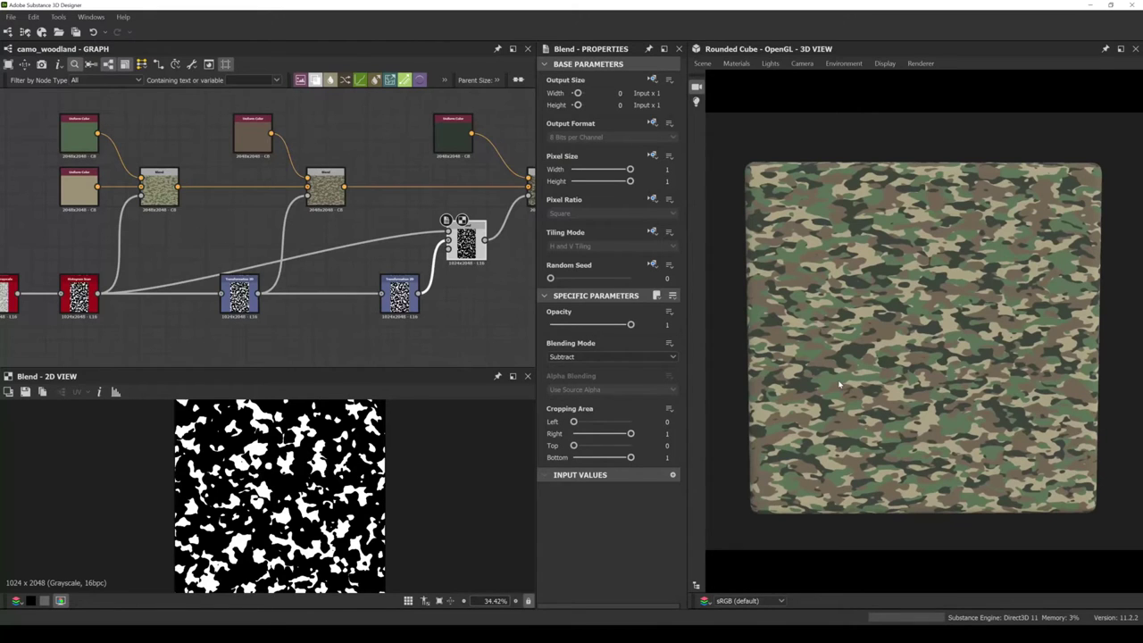
{"action": "middle_click_drag", "start_coordinate": [351, 271], "coordinate": [252, 291]}
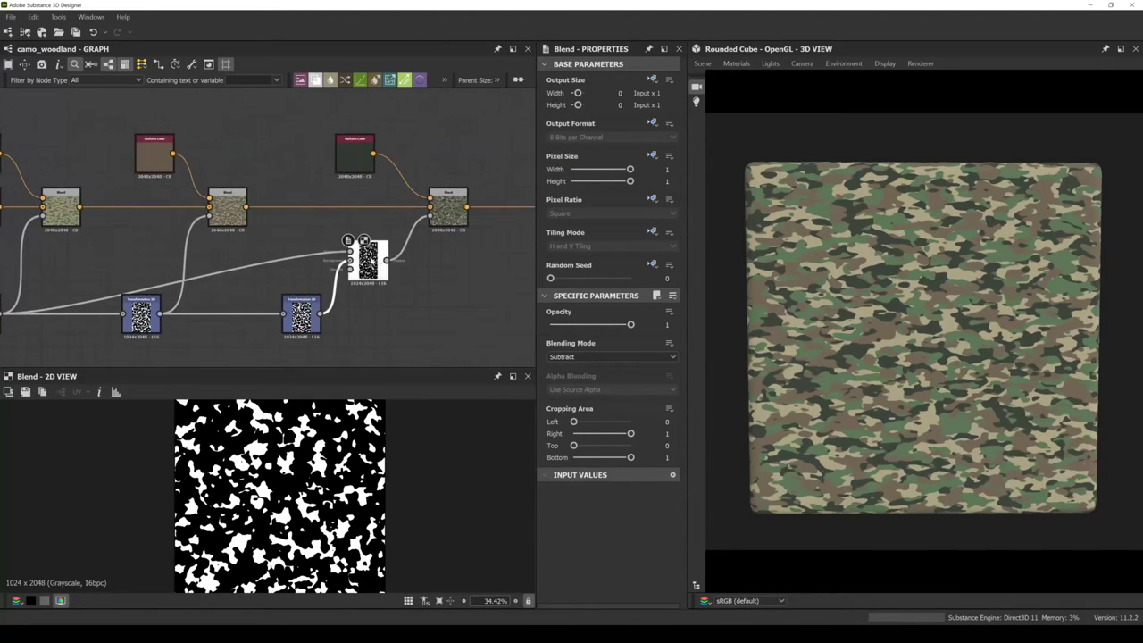
{"action": "left_click_drag", "start_coordinate": [365, 260], "coordinate": [358, 260]}
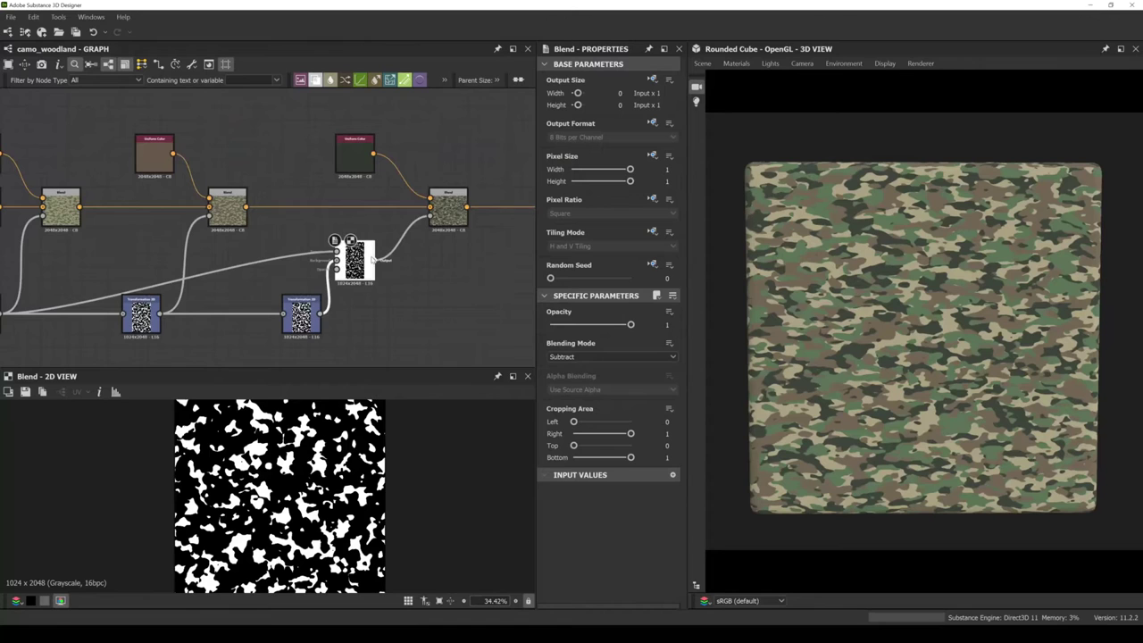
Tidy the graph by moving the brown and dark green Uniform Color nodes closer to their Blend nodes.
{"action": "scroll", "coordinate": [408, 283], "scroll_direction": "down", "scroll_amount": 1}
{"action": "middle_click_drag", "start_coordinate": [386, 271], "coordinate": [450, 254]}
{"action": "scroll", "coordinate": [433, 248], "scroll_direction": "down", "scroll_amount": 2}
{"action": "middle_click_drag", "start_coordinate": [245, 254], "coordinate": [176, 284]}
{"action": "scroll", "coordinate": [148, 274], "scroll_direction": "up", "scroll_amount": 2}
{"action": "left_click", "coordinate": [157, 271]}
{"action": "left_click_drag", "start_coordinate": [312, 179], "coordinate": [322, 178]}
{"action": "middle_click_drag", "start_coordinate": [293, 235], "coordinate": [253, 240]}
{"action": "left_click_drag", "start_coordinate": [437, 187], "coordinate": [447, 187]}
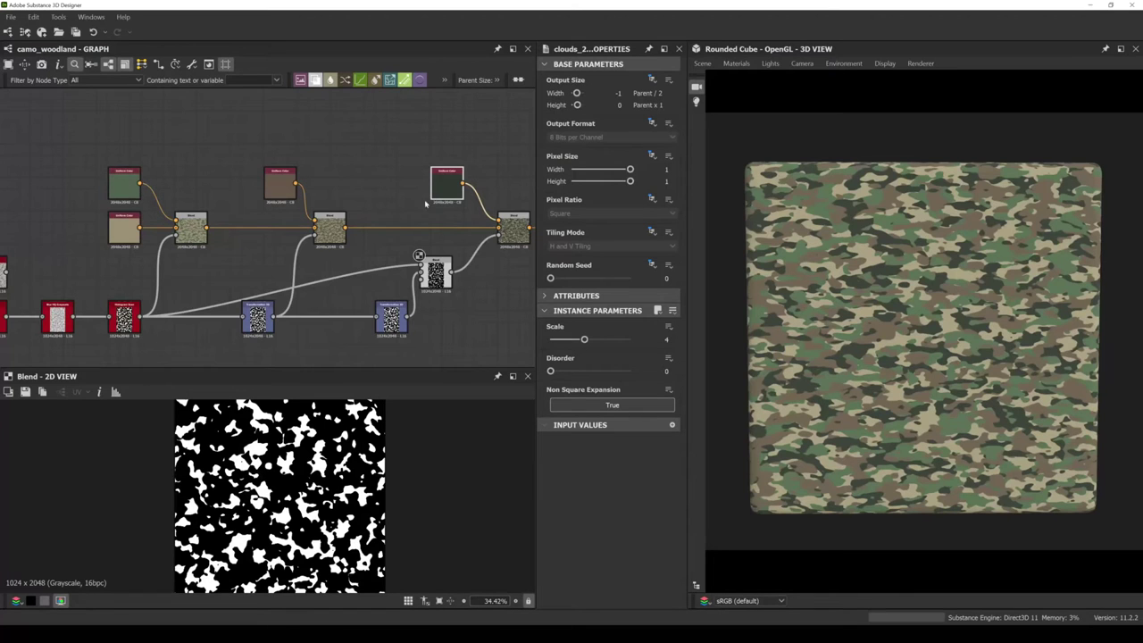
Lower the Scale of the Clouds 2 node to enlarge the camouflage patches.
{"action": "middle_click_drag", "start_coordinate": [235, 275], "coordinate": [313, 247]}
{"action": "scroll", "coordinate": [75, 305], "scroll_direction": "up", "scroll_amount": 3}
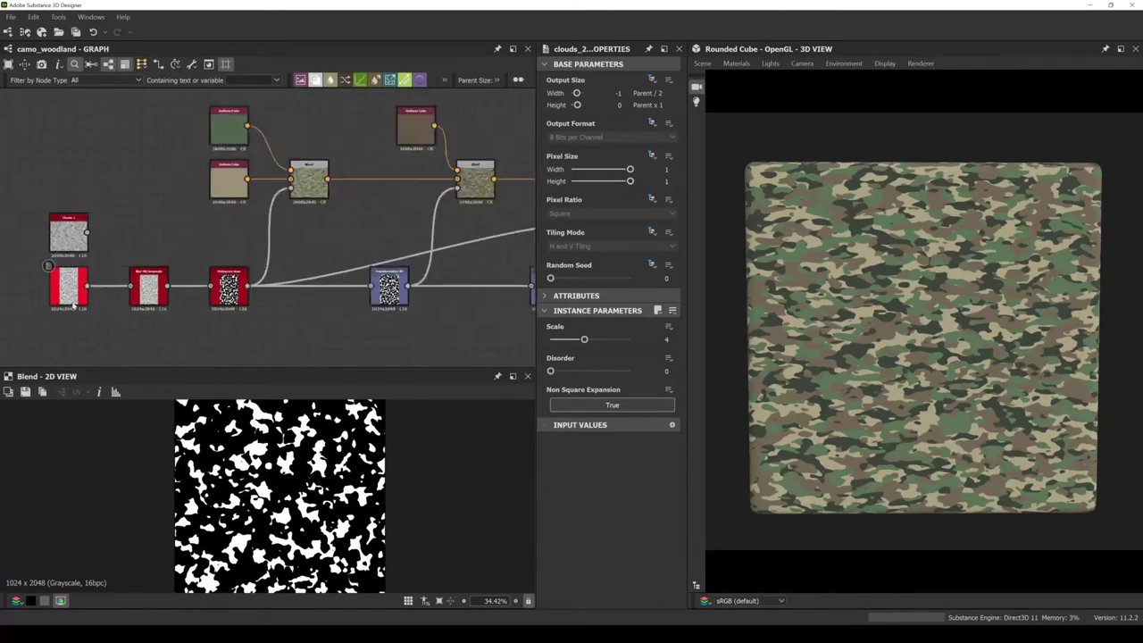
{"action": "left_click", "coordinate": [70, 288]}
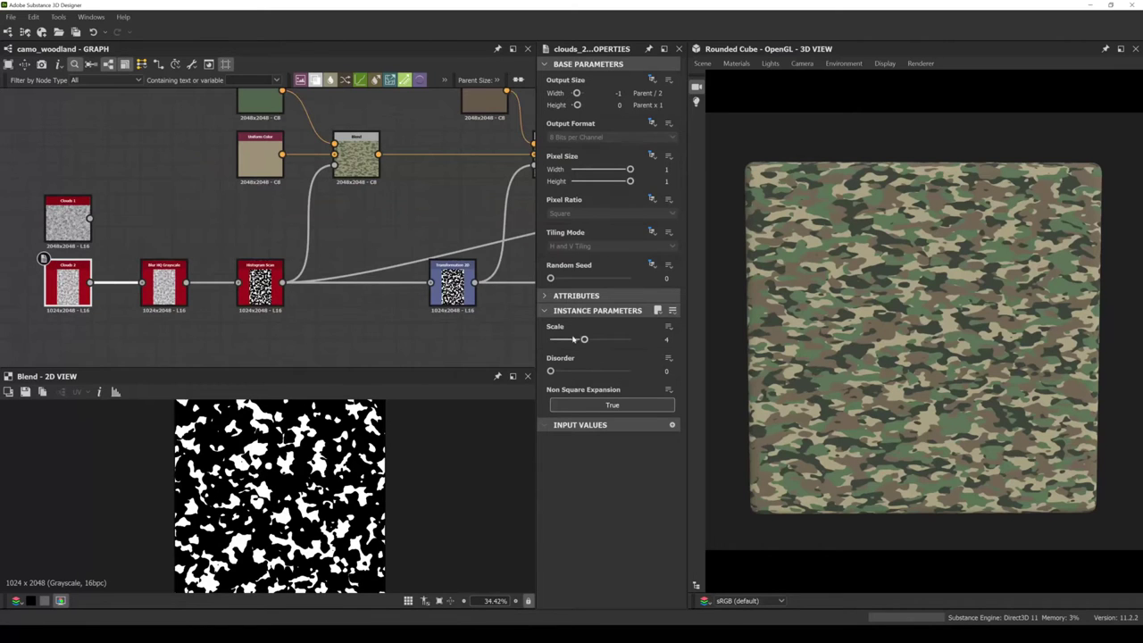
{"action": "mouse_move", "coordinate": [584, 340]}
{"action": "left_mouse_down"}
{"action": "mouse_move", "coordinate": [595, 340]}
{"action": "mouse_move", "coordinate": [561, 340]}
{"action": "mouse_move", "coordinate": [566, 372]}
{"action": "mouse_move", "coordinate": [577, 373]}
{"action": "mouse_move", "coordinate": [566, 340]}
{"action": "mouse_move", "coordinate": [581, 340]}
{"action": "left_mouse_up"}
Try a different Position value on the Histogram Scan node and undo it.
{"action": "left_click", "coordinate": [164, 284]}
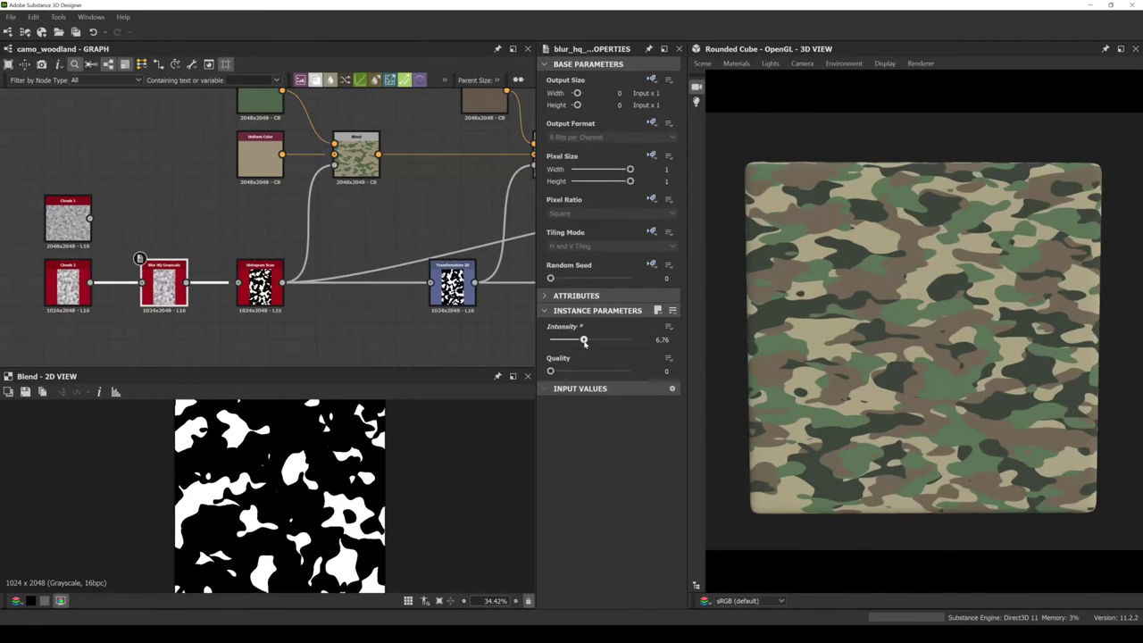
{"action": "left_click", "coordinate": [273, 284]}
{"action": "mouse_move", "coordinate": [569, 340]}
{"action": "left_mouse_down"}
{"action": "mouse_move", "coordinate": [559, 340]}
{"action": "mouse_move", "coordinate": [572, 345]}
{"action": "left_mouse_up"}
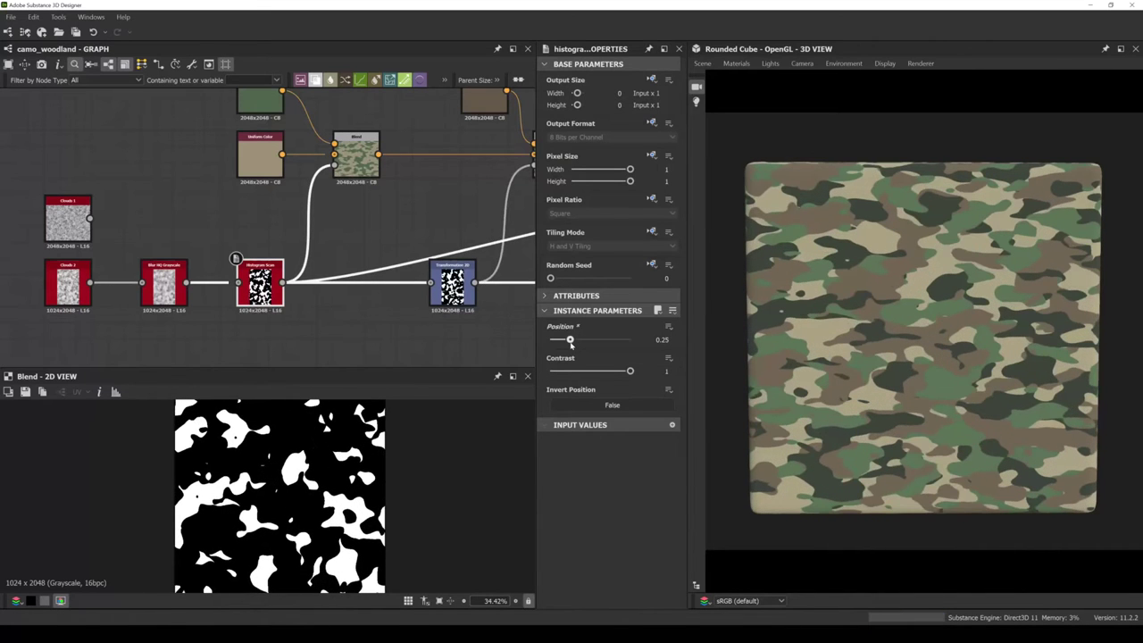
{"action": "scroll", "coordinate": [237, 267], "scroll_direction": "down", "scroll_amount": 3}
{"action": "key", "text": "ctrl+z"}
Review the mask and Blend chain of the woodland graph and the color settings of the dark green Uniform Color node.
{"action": "middle_click_drag", "start_coordinate": [317, 288], "coordinate": [221, 287]}
{"action": "scroll", "coordinate": [221, 287], "scroll_direction": "down", "scroll_amount": 2}
{"action": "middle_click_drag", "start_coordinate": [386, 288], "coordinate": [212, 290]}
{"action": "scroll", "coordinate": [212, 290], "scroll_direction": "down", "scroll_amount": 2}
{"action": "scroll", "coordinate": [212, 288], "scroll_direction": "up", "scroll_amount": 5}
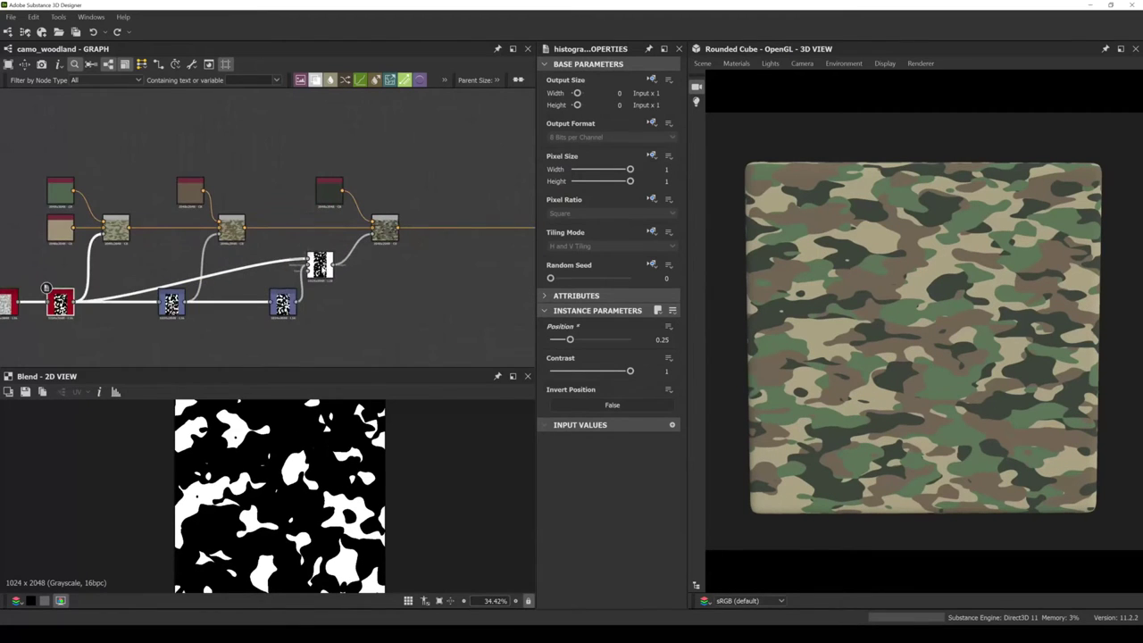
{"action": "left_click", "coordinate": [330, 162]}
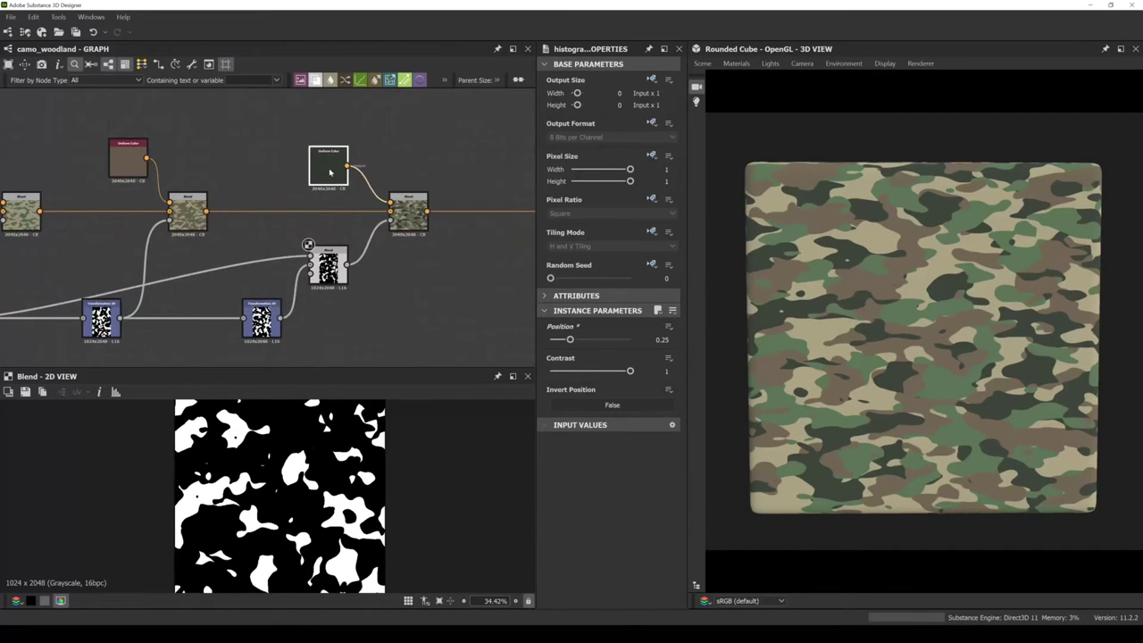
{"action": "middle_click_drag", "start_coordinate": [382, 286], "coordinate": [406, 297]}
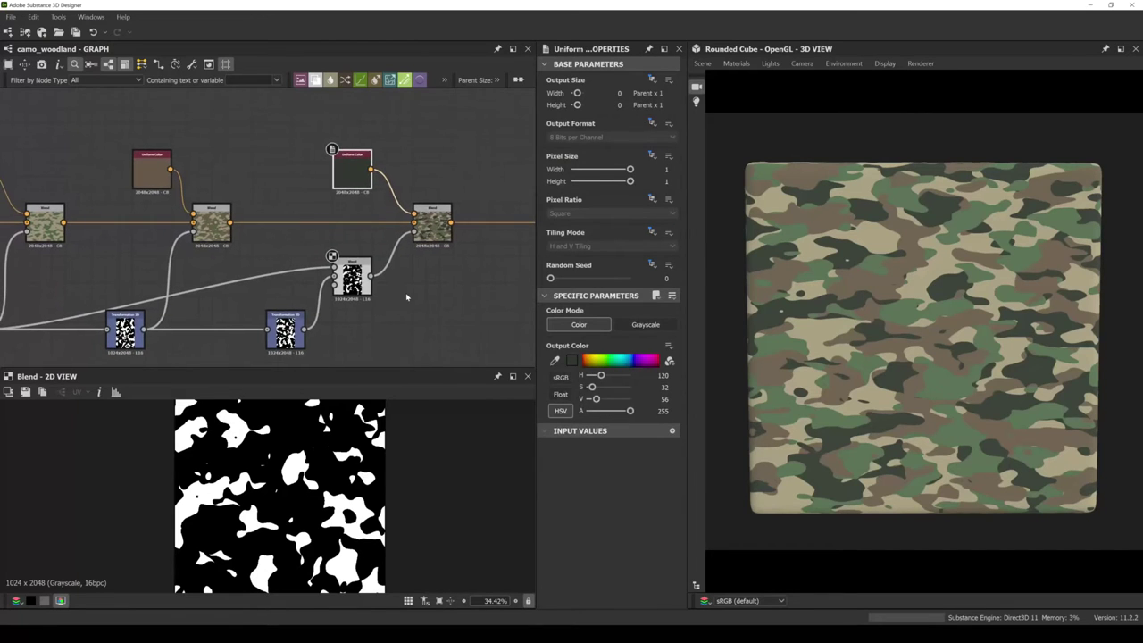
{"action": "scroll", "coordinate": [406, 298], "scroll_direction": "down", "scroll_amount": 2}
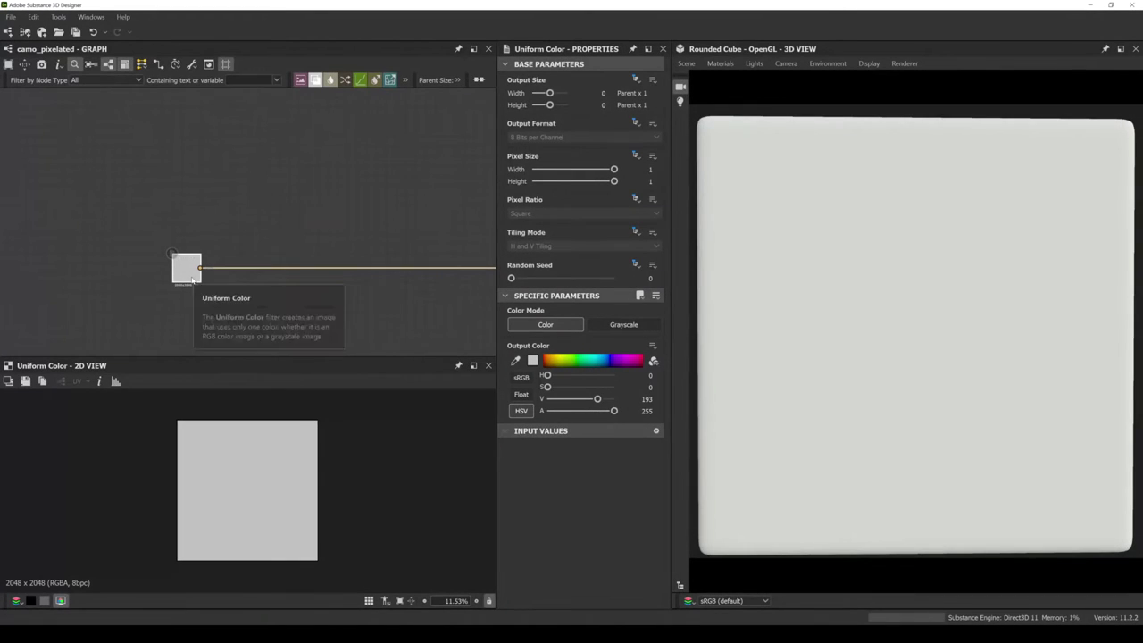
Duplicate the Uniform Color node in the camo_pixelated graph three times and stack the copies above the original.
{"action": "left_click_drag", "start_coordinate": [190, 275], "coordinate": [159, 275]}
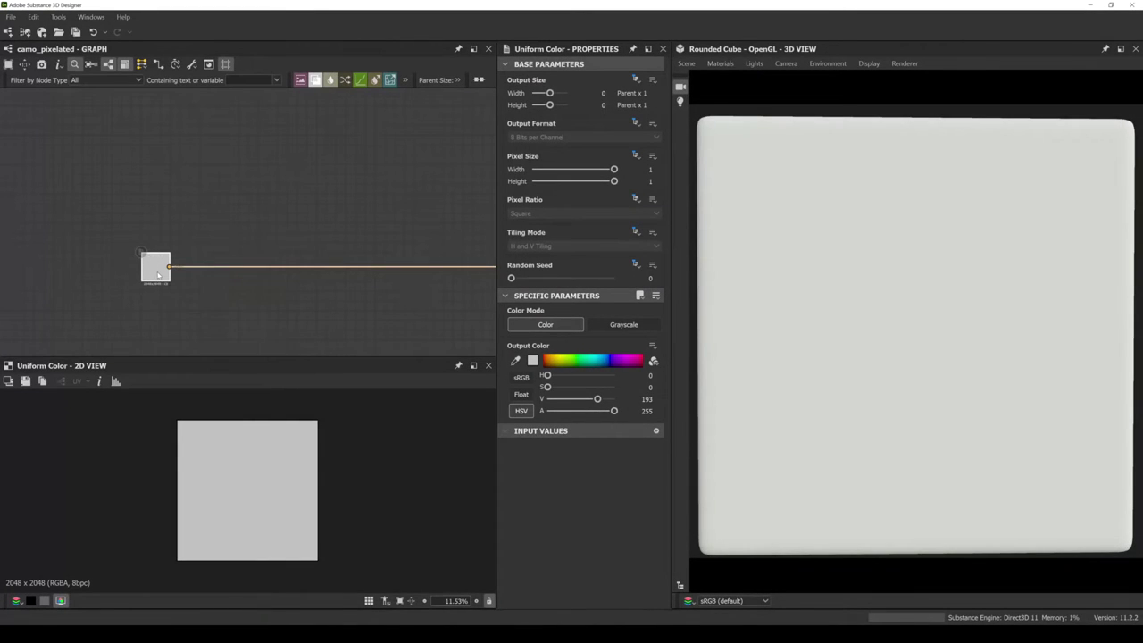
{"action": "key", "text": "ctrl+c"}
{"action": "key", "text": "ctrl+v"}
{"action": "left_click_drag", "start_coordinate": [251, 222], "coordinate": [157, 225]}
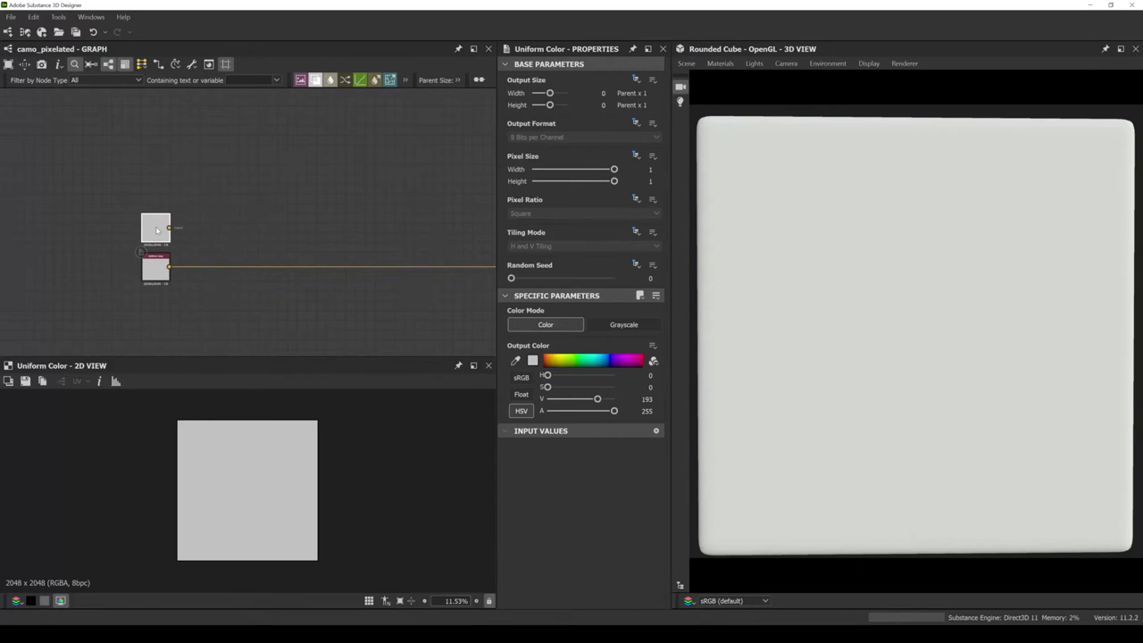
{"action": "key", "text": "ctrl+v"}
{"action": "left_click_drag", "start_coordinate": [251, 224], "coordinate": [160, 190]}
{"action": "key", "text": "ctrl+v"}
{"action": "left_click_drag", "start_coordinate": [251, 223], "coordinate": [158, 152]}
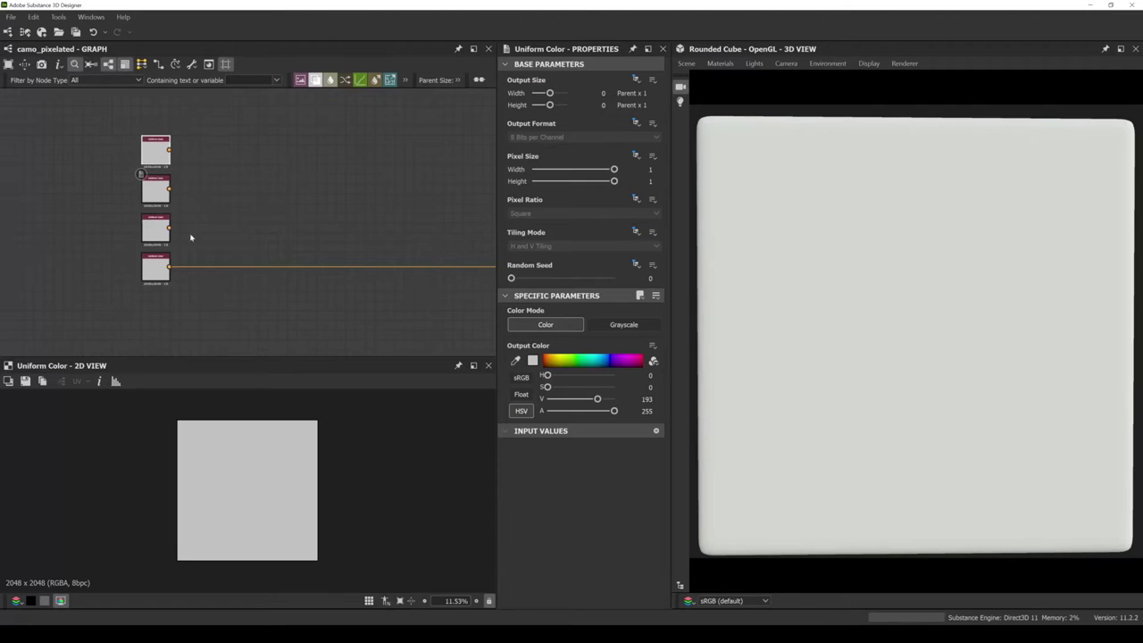
Uncover the reference board behind Designer and bring the camo pixelated color palette into view above the graph window.
{"action": "middle_click_drag", "start_coordinate": [190, 237], "coordinate": [227, 260]}
{"action": "left_click", "coordinate": [196, 291]}
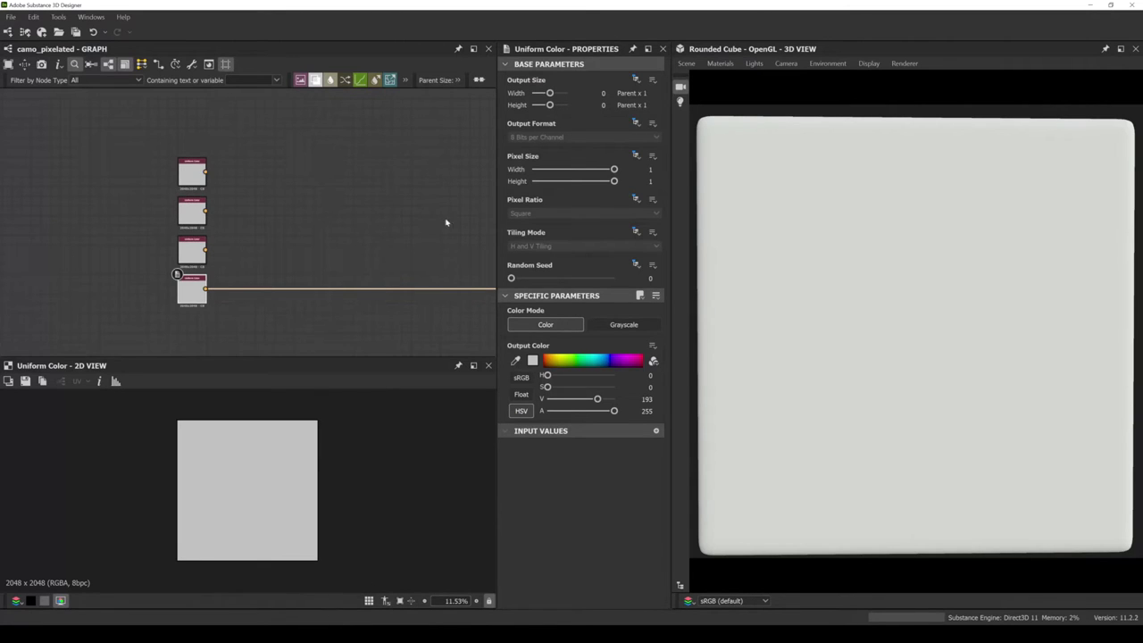
{"action": "left_click_drag", "start_coordinate": [467, 7], "coordinate": [466, 150]}
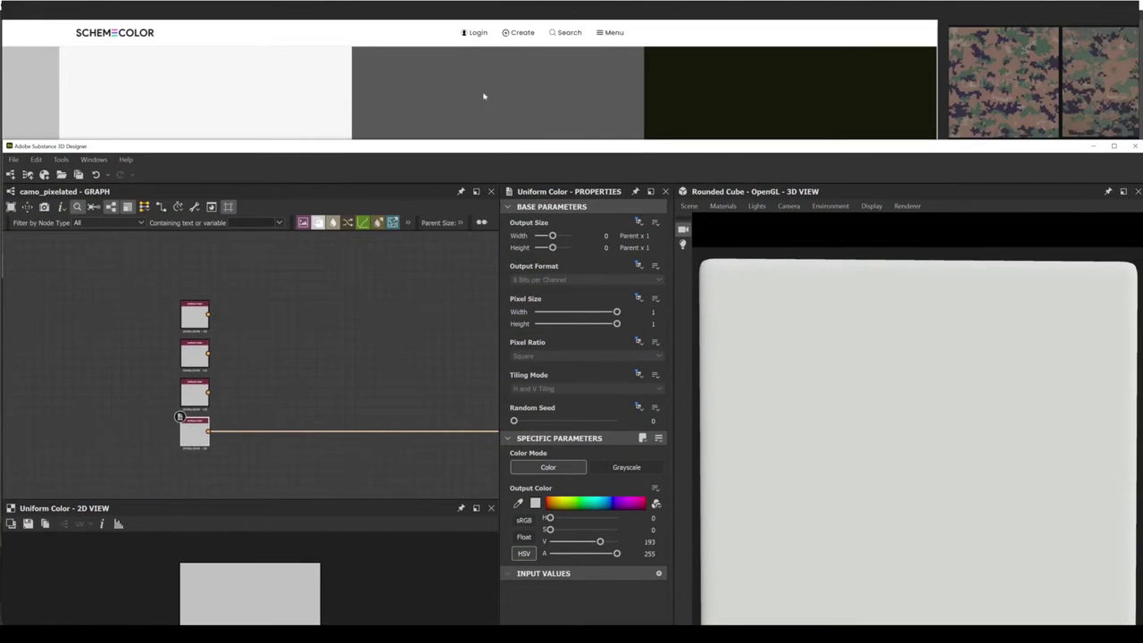
{"action": "middle_click_drag", "start_coordinate": [483, 77], "coordinate": [540, 75]}
{"action": "scroll", "coordinate": [505, 141], "scroll_direction": "down", "scroll_amount": 3}
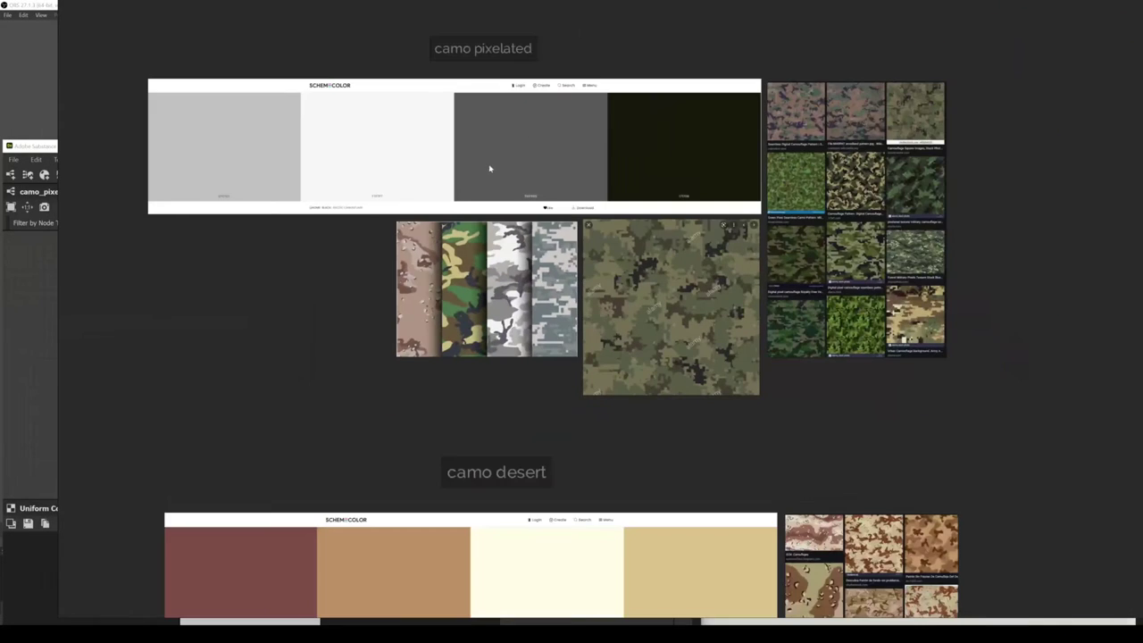
{"action": "middle_click_drag", "start_coordinate": [490, 169], "coordinate": [465, 173]}
{"action": "right_click_drag", "start_coordinate": [464, 173], "coordinate": [441, 174]}
{"action": "scroll", "coordinate": [443, 171], "scroll_direction": "up", "scroll_amount": 2}
{"action": "middle_click_drag", "start_coordinate": [447, 169], "coordinate": [446, 166]}
{"action": "middle_click_drag", "start_coordinate": [292, 319], "coordinate": [282, 320]}
{"action": "right_click", "coordinate": [288, 315]}
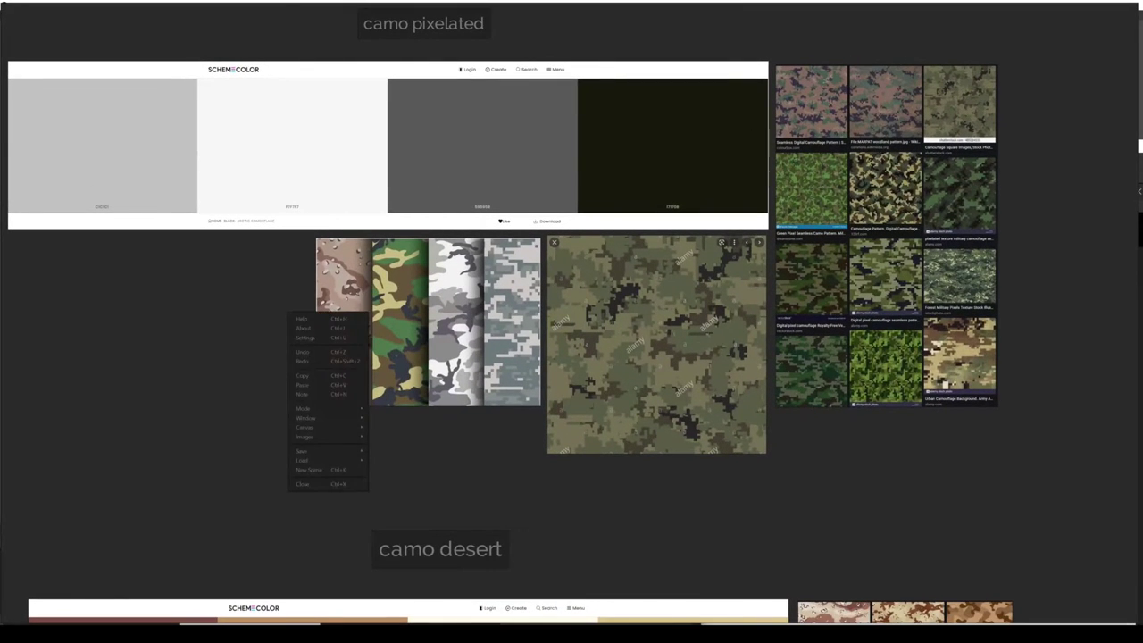
{"action": "key", "text": "alt+Tab"}
Sample the palette's light grey, RGB 193, as the output color of the lowest Uniform Color node.
{"action": "left_click", "coordinate": [194, 435]}
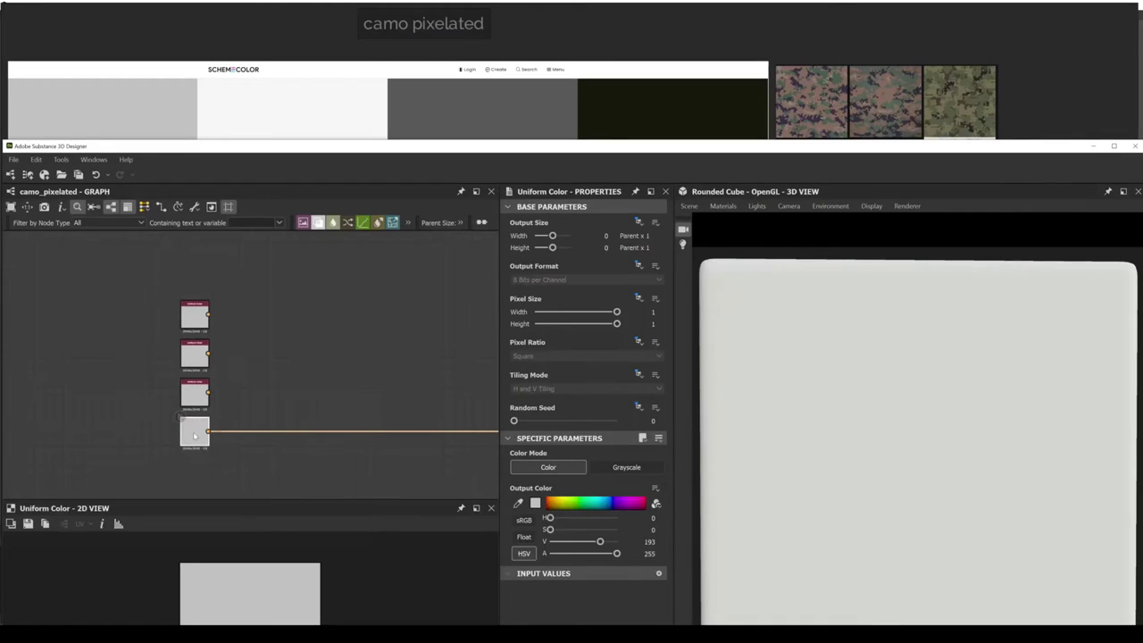
{"action": "left_click", "coordinate": [535, 502]}
{"action": "left_click", "coordinate": [653, 578]}
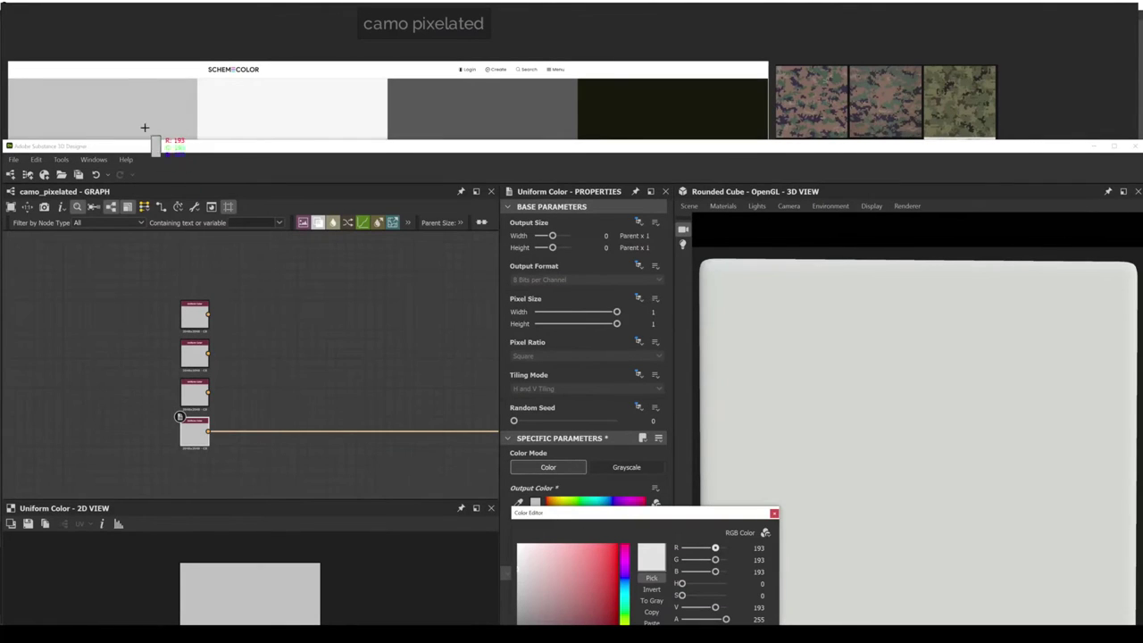
{"action": "left_click", "coordinate": [774, 513]}
Sample the palette's off-white, RGB 247, as the output color of the second Uniform Color node from below.
{"action": "left_click", "coordinate": [194, 393]}
{"action": "left_click", "coordinate": [536, 503]}
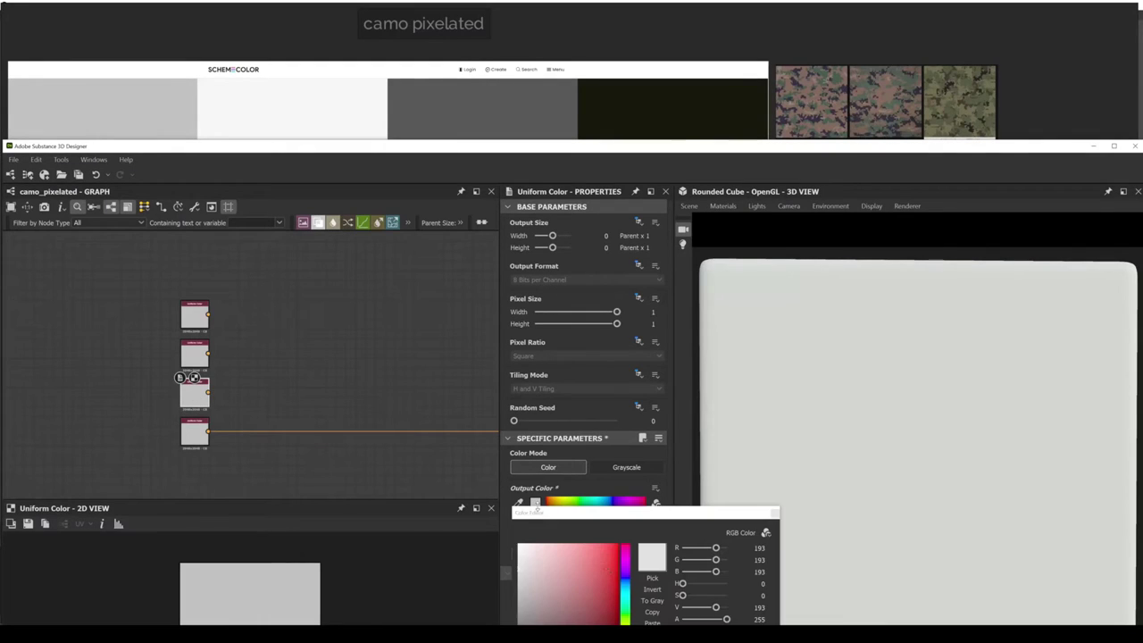
{"action": "left_click", "coordinate": [651, 581]}
{"action": "left_click", "coordinate": [276, 123]}
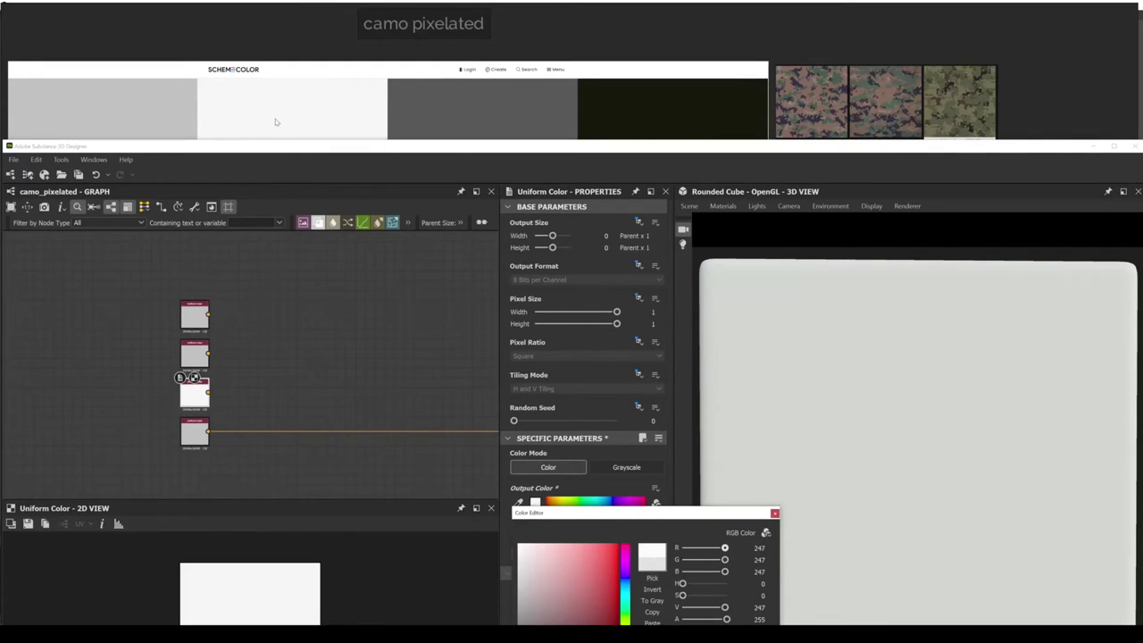
{"action": "left_click", "coordinate": [774, 514]}
Sample the palette's dark grey, value 89, as the output color of the third Uniform Color node from below.
{"action": "left_click", "coordinate": [194, 355]}
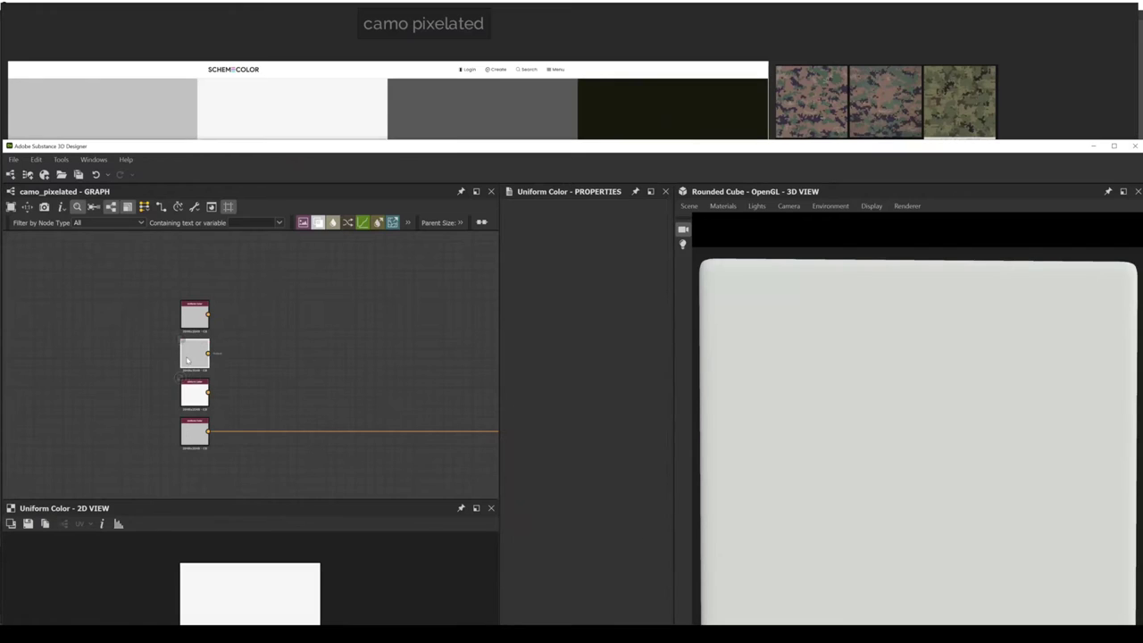
{"action": "left_click", "coordinate": [535, 504]}
{"action": "left_click", "coordinate": [653, 577]}
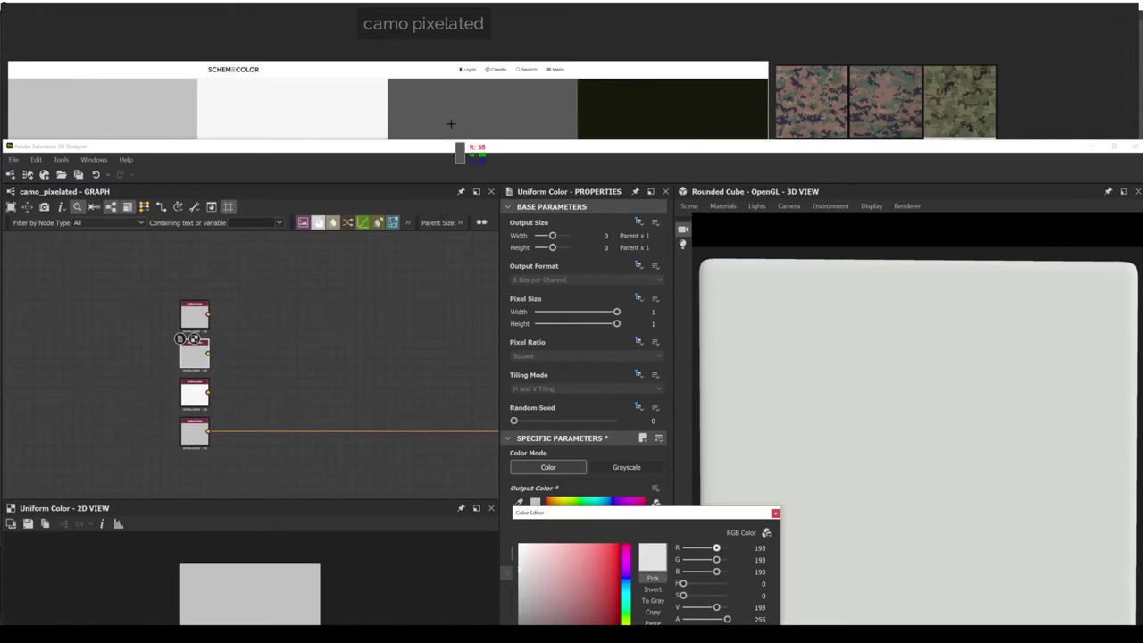
{"action": "left_click", "coordinate": [454, 116]}
{"action": "left_click", "coordinate": [774, 513]}
Sample the palette's near-black, RGB 23, 23, 11, as the output color of the uppermost Uniform Color node.
{"action": "left_click", "coordinate": [194, 314]}
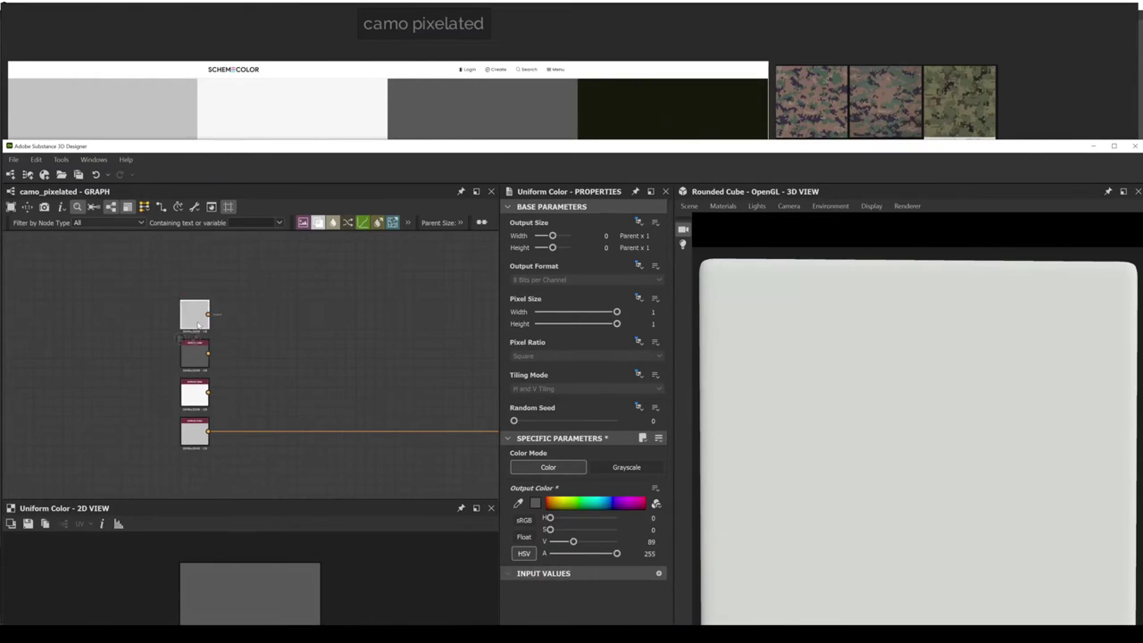
{"action": "left_click", "coordinate": [535, 504]}
{"action": "left_click", "coordinate": [653, 578]}
{"action": "left_click", "coordinate": [671, 143]}
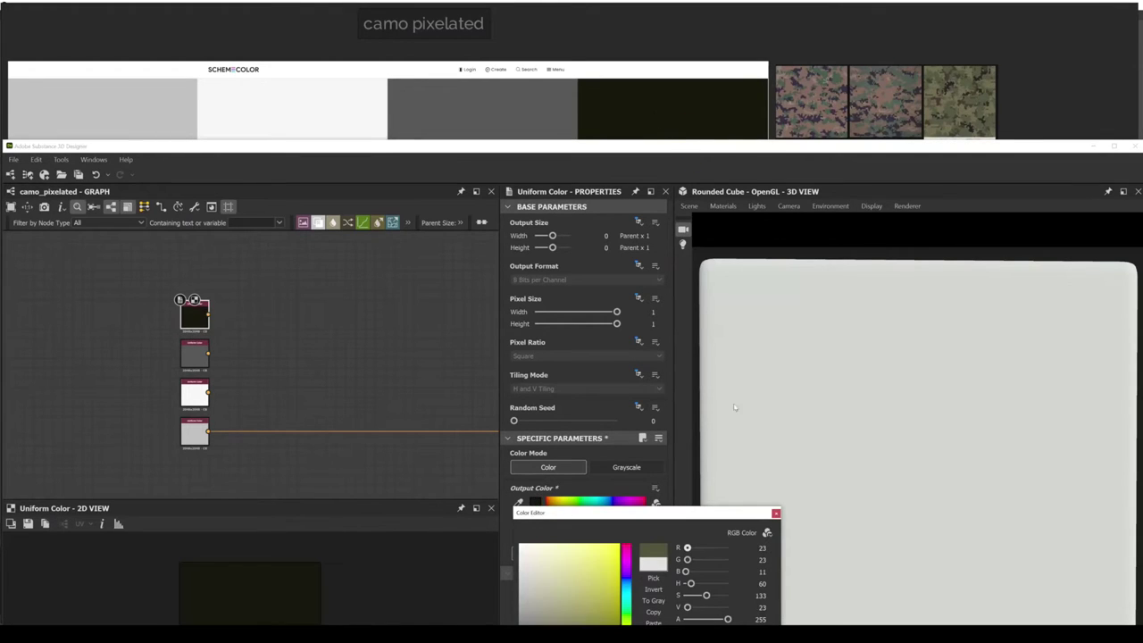
{"action": "left_click", "coordinate": [775, 515]}
Maximize the Designer window and insert a Blend node after the light grey Uniform Color, with the off-white Uniform Color as its foreground.
{"action": "scroll", "coordinate": [324, 378], "scroll_direction": "down", "scroll_amount": 3}
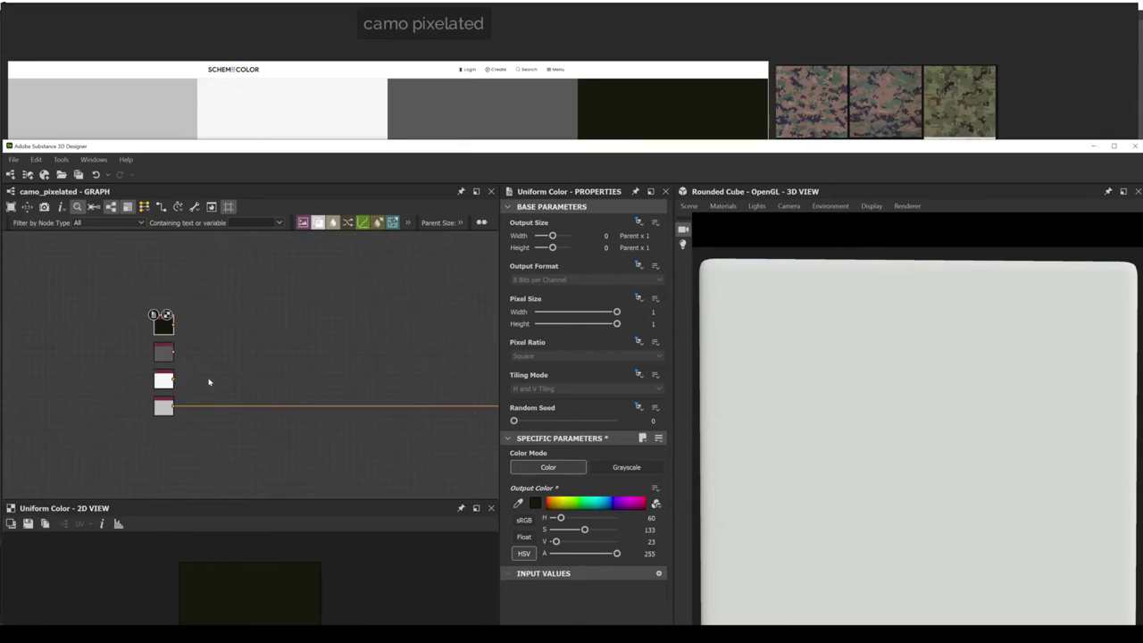
{"action": "left_click", "coordinate": [1113, 145]}
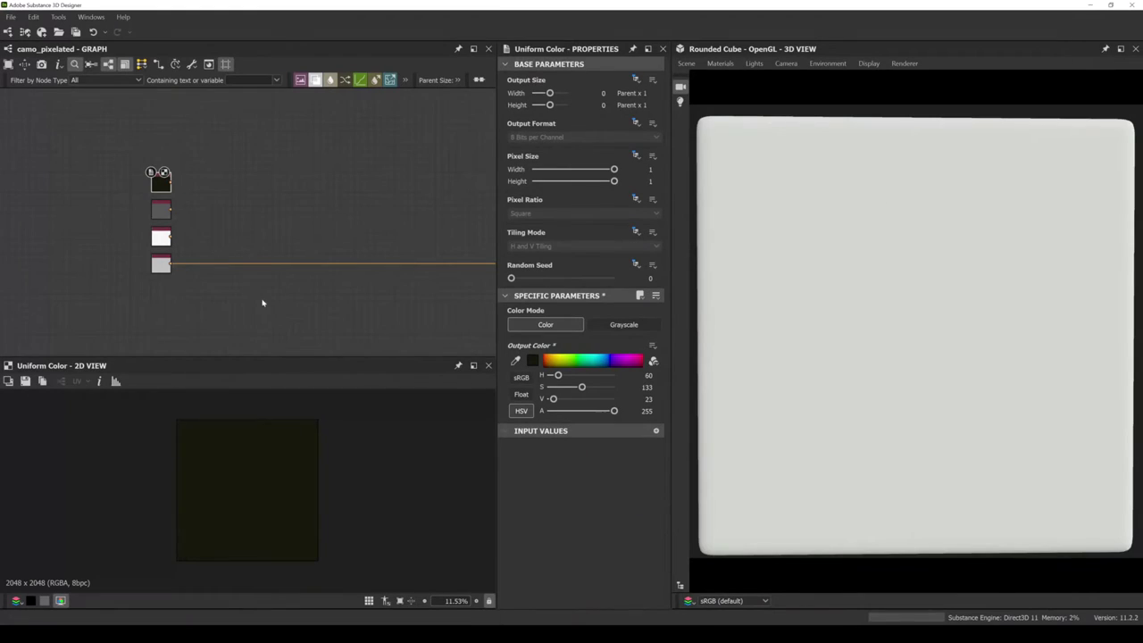
{"action": "middle_click_drag", "start_coordinate": [262, 303], "coordinate": [283, 260]}
{"action": "middle_click_drag", "start_coordinate": [201, 279], "coordinate": [197, 295]}
{"action": "left_click", "coordinate": [227, 243]}
{"action": "key", "text": "space"}
{"action": "key", "text": "Return"}
{"action": "left_click_drag", "start_coordinate": [456, 244], "coordinate": [235, 254]}
{"action": "scroll", "coordinate": [178, 220], "scroll_direction": "up", "scroll_amount": 2}
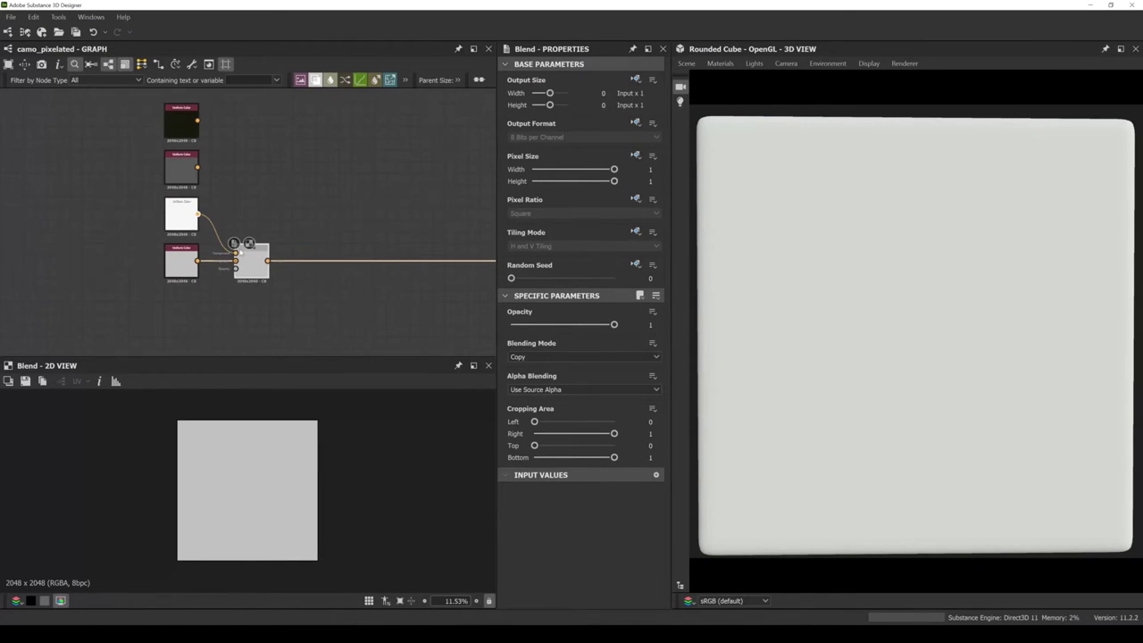
Slightly lower the V value of the off-white Uniform Color node, and inspect the near-black color and the Blend result.
{"action": "left_click_drag", "start_coordinate": [914, 419], "coordinate": [839, 401]}
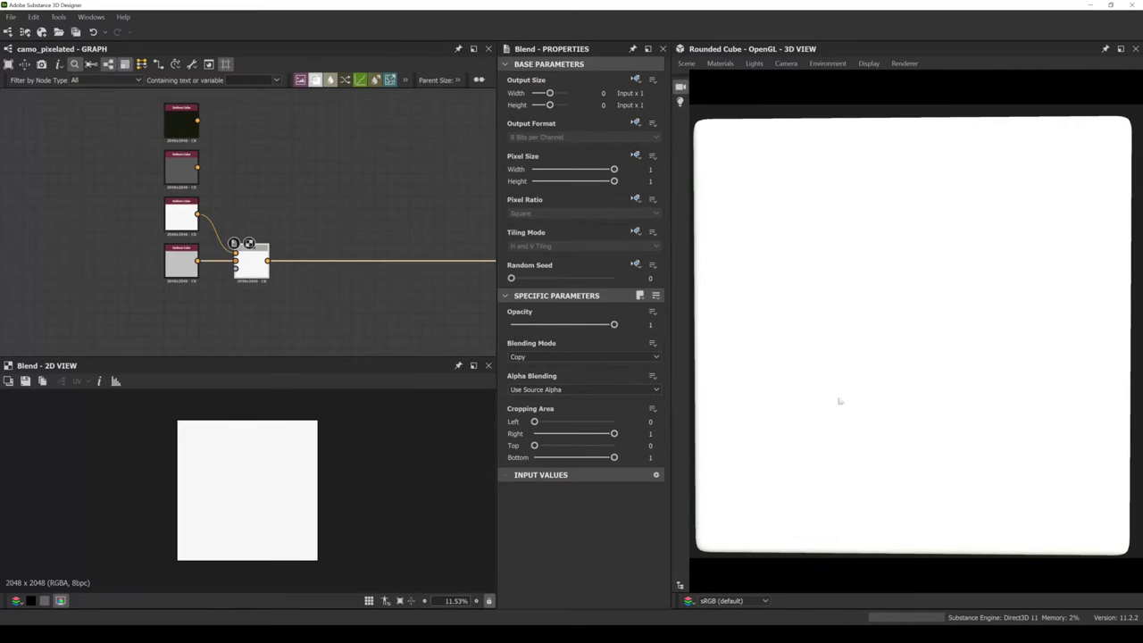
{"action": "left_click", "coordinate": [180, 215]}
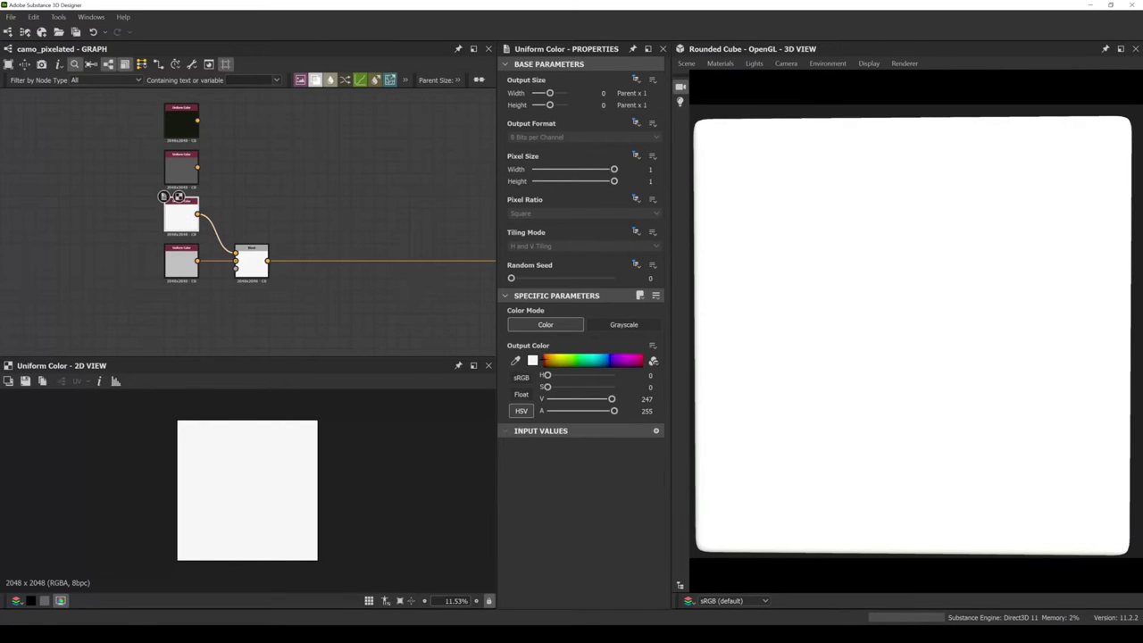
{"action": "left_click_drag", "start_coordinate": [611, 399], "coordinate": [606, 401]}
{"action": "left_click", "coordinate": [181, 123]}
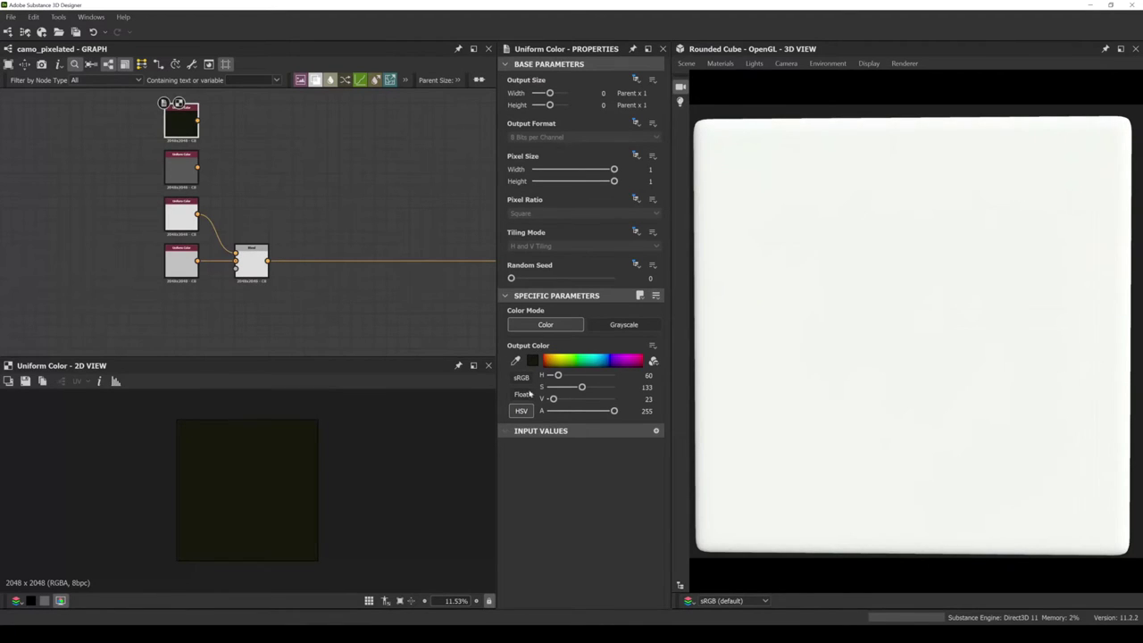
{"action": "left_click", "coordinate": [251, 263]}
Add a Clouds 1 noise node in the empty area below the Uniform Color nodes.
{"action": "middle_click_drag", "start_coordinate": [257, 325], "coordinate": [285, 303]}
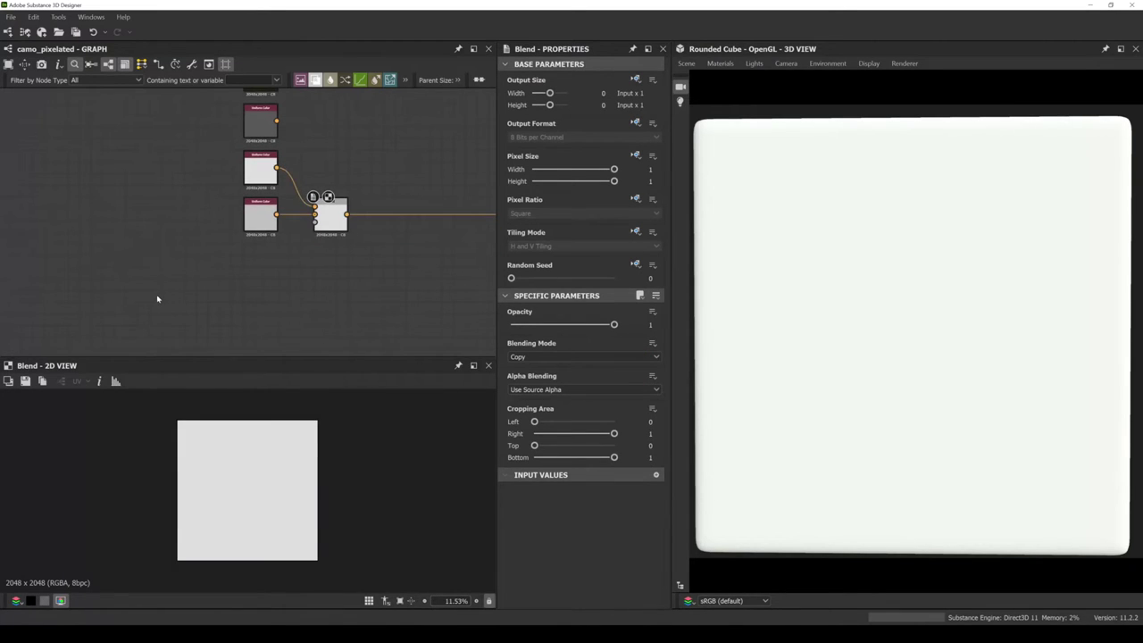
{"action": "key", "text": "space"}
{"action": "type", "text": "clou"}
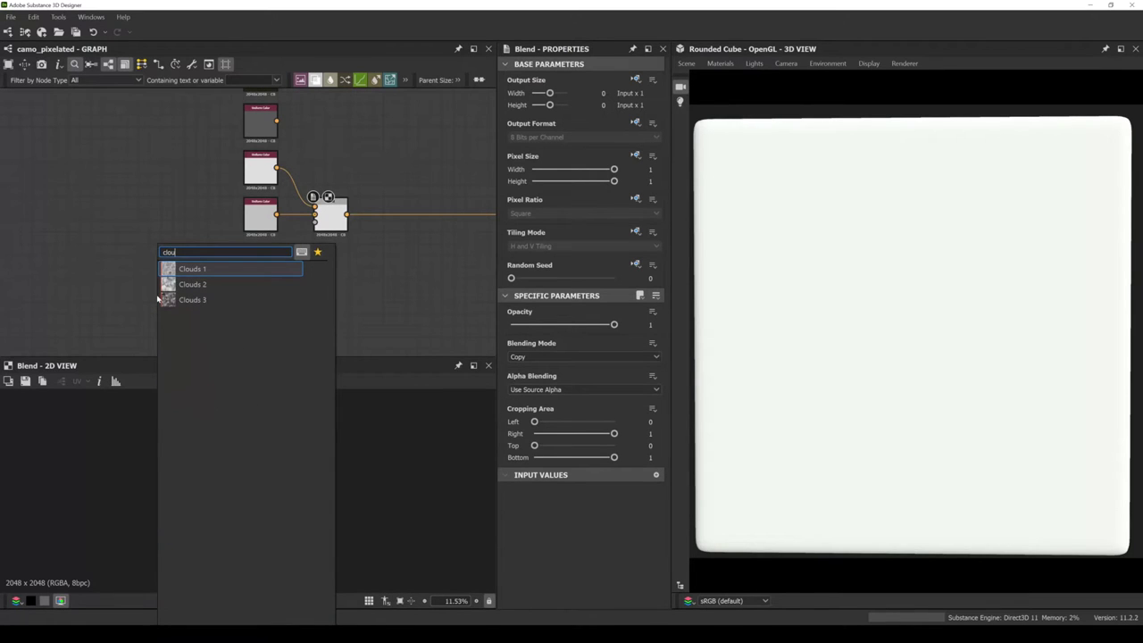
{"action": "left_click", "coordinate": [202, 271]}
Attach a Histogram Scan to the Clouds 1 output and connect its result to the Blend node's opacity mask input.
{"action": "left_click_drag", "start_coordinate": [157, 284], "coordinate": [215, 287]}
{"action": "type", "text": "sca"}
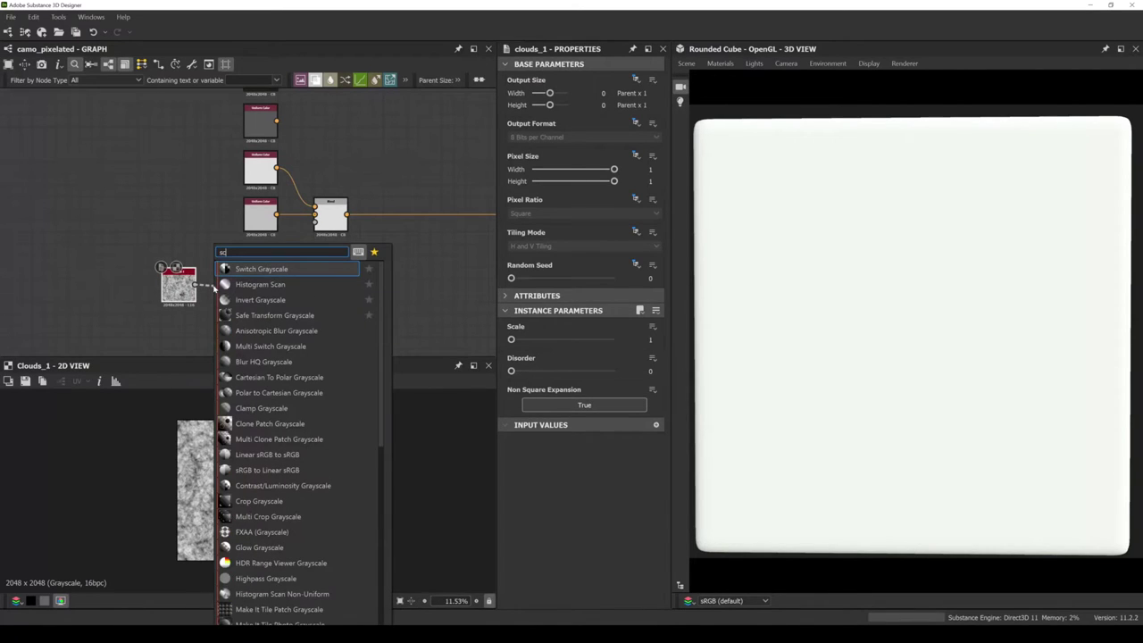
{"action": "left_click", "coordinate": [248, 283]}
{"action": "scroll", "coordinate": [250, 285], "scroll_direction": "up", "scroll_amount": 2}
{"action": "left_click_drag", "start_coordinate": [213, 286], "coordinate": [340, 194]}
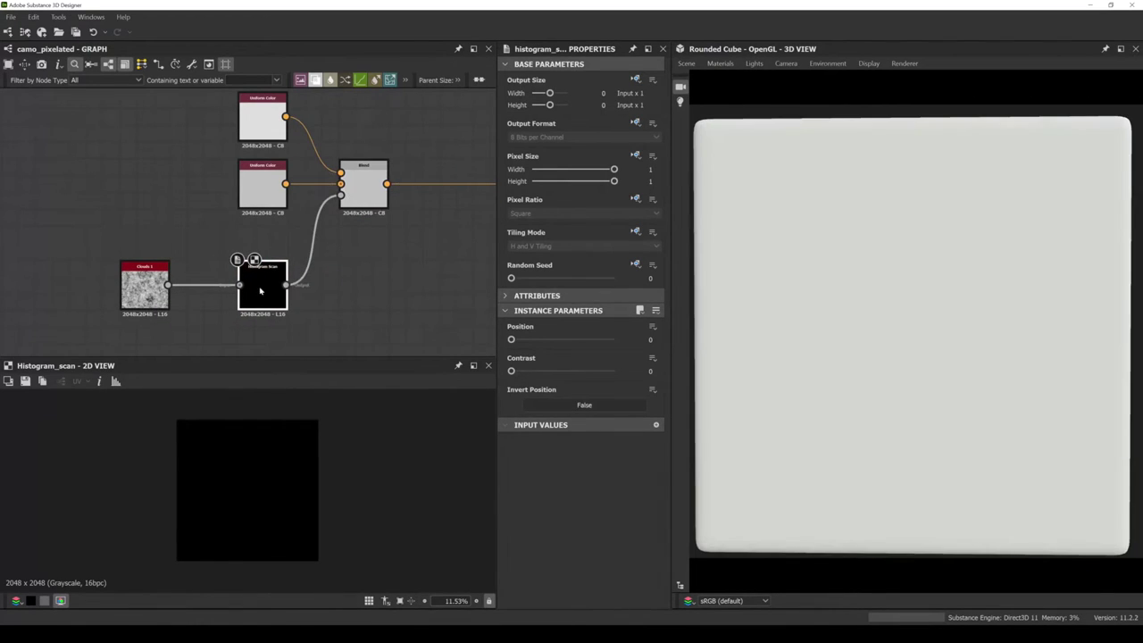
Space out the mask branch by moving Clouds 1 away from the Histogram Scan and shifting the Histogram Scan slightly away from the Blend.
{"action": "middle_click_drag", "start_coordinate": [170, 305], "coordinate": [256, 283]}
{"action": "scroll", "coordinate": [253, 283], "scroll_direction": "down", "scroll_amount": 2}
{"action": "left_click_drag", "start_coordinate": [239, 277], "coordinate": [169, 277]}
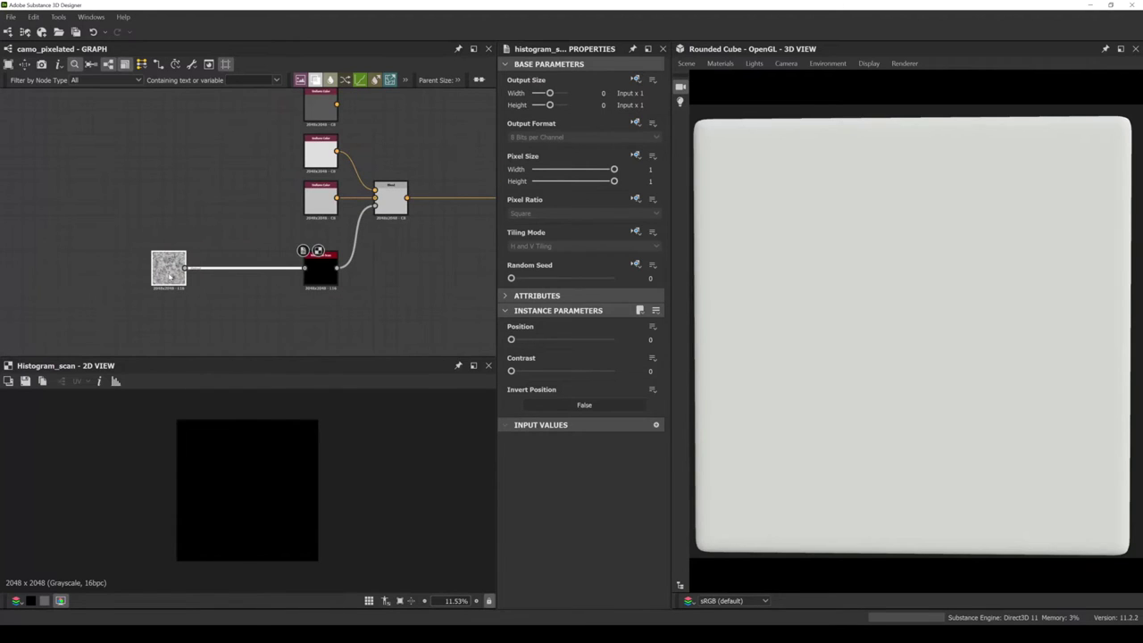
{"action": "mouse_move", "coordinate": [217, 286]}
{"action": "middle_mouse_down"}
{"action": "mouse_move", "coordinate": [166, 288]}
{"action": "mouse_move", "coordinate": [199, 283]}
{"action": "middle_mouse_up"}
{"action": "scroll", "coordinate": [176, 288], "scroll_direction": "up", "scroll_amount": 1}
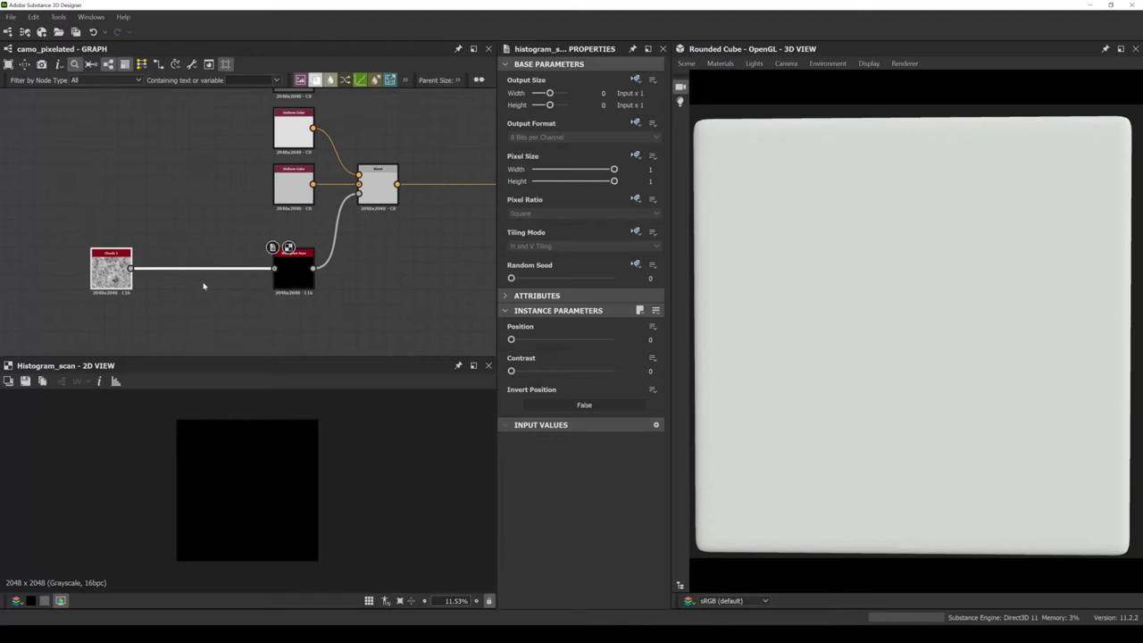
{"action": "left_click_drag", "start_coordinate": [293, 275], "coordinate": [264, 275]}
Set the Histogram Scan's contrast to 1 and its position to 0.29.
{"action": "left_click_drag", "start_coordinate": [512, 371], "coordinate": [662, 382]}
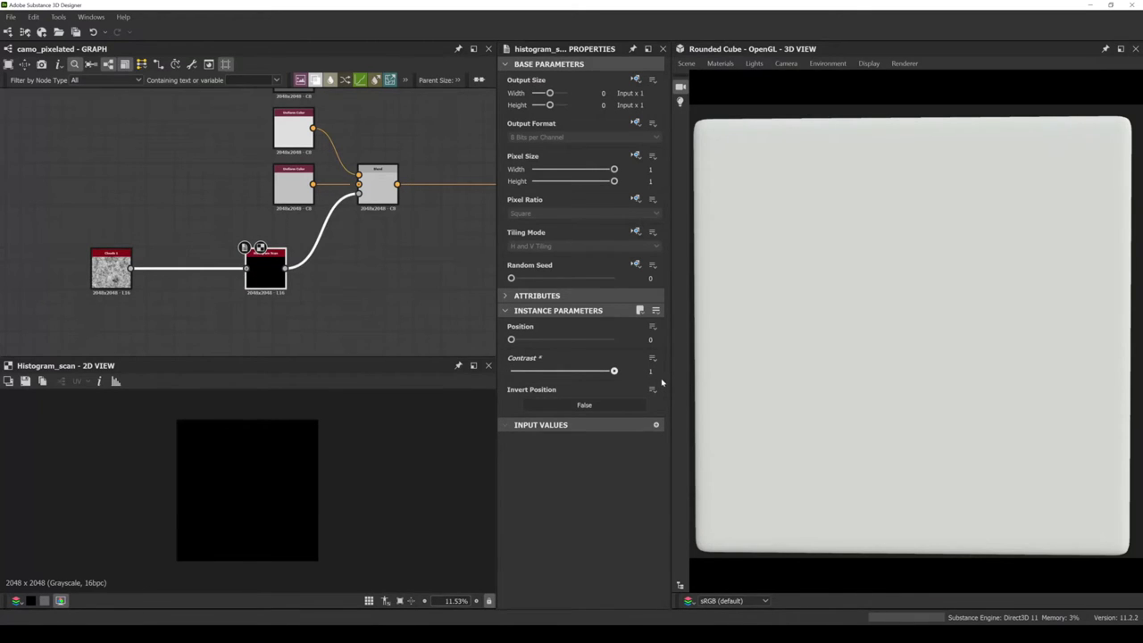
{"action": "left_click_drag", "start_coordinate": [523, 344], "coordinate": [541, 347]}
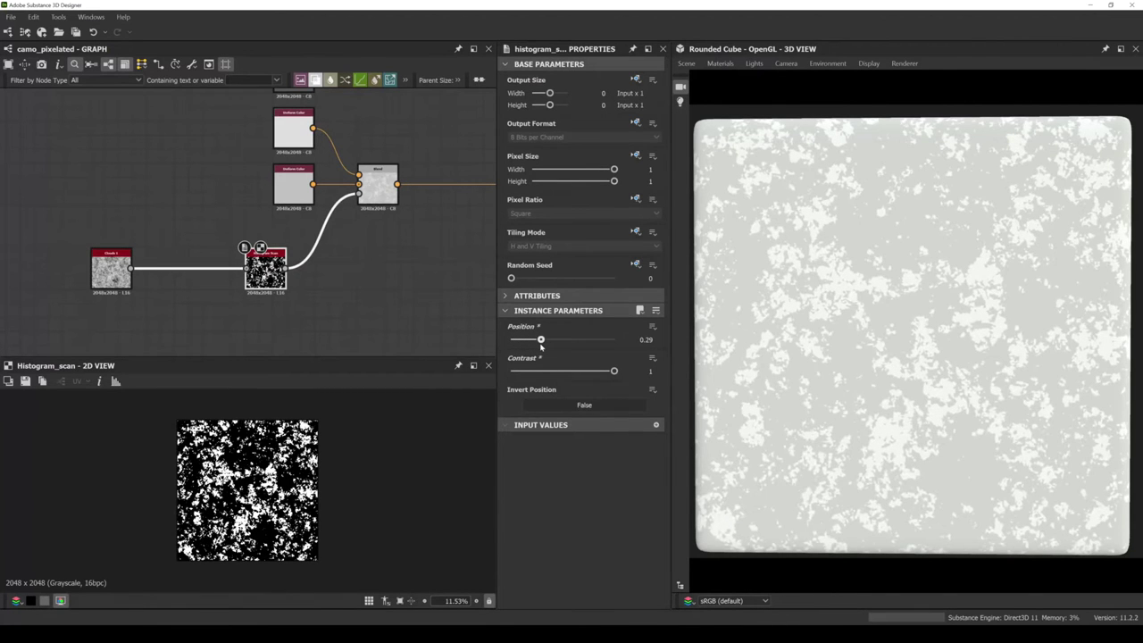
{"action": "left_click_drag", "start_coordinate": [787, 376], "coordinate": [790, 376]}
Move the off-white Uniform Color aside and connect the dark grey Uniform Color as the Blend's foreground instead.
{"action": "scroll", "coordinate": [420, 279], "scroll_direction": "down", "scroll_amount": 2}
{"action": "middle_click_drag", "start_coordinate": [402, 246], "coordinate": [385, 284]}
{"action": "scroll", "coordinate": [322, 231], "scroll_direction": "up", "scroll_amount": 2}
{"action": "left_click_drag", "start_coordinate": [321, 203], "coordinate": [362, 192]}
{"action": "left_click_drag", "start_coordinate": [314, 140], "coordinate": [371, 253]}
{"action": "scroll", "coordinate": [314, 197], "scroll_direction": "up", "scroll_amount": 2}
{"action": "left_click_drag", "start_coordinate": [846, 364], "coordinate": [847, 363]}
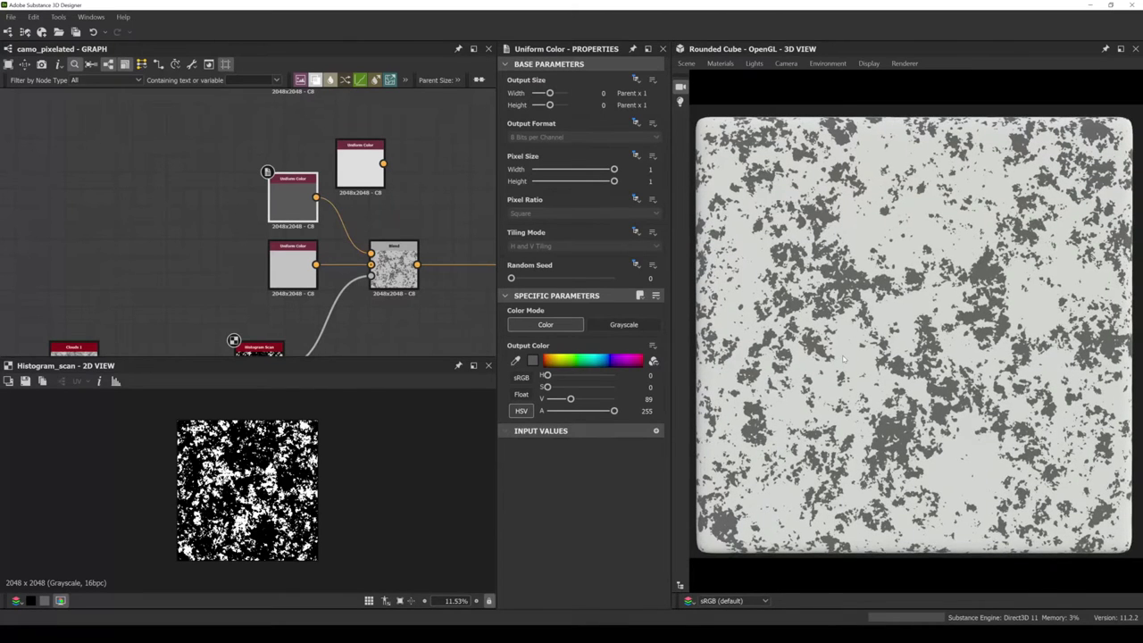
Stack the off-white Uniform Color above the dark grey one and align the Histogram Scan beneath the color column.
{"action": "left_click_drag", "start_coordinate": [361, 157], "coordinate": [293, 112]}
{"action": "scroll", "coordinate": [308, 237], "scroll_direction": "down", "scroll_amount": 2}
{"action": "middle_click_drag", "start_coordinate": [309, 237], "coordinate": [372, 166]}
{"action": "left_click_drag", "start_coordinate": [336, 260], "coordinate": [360, 255]}
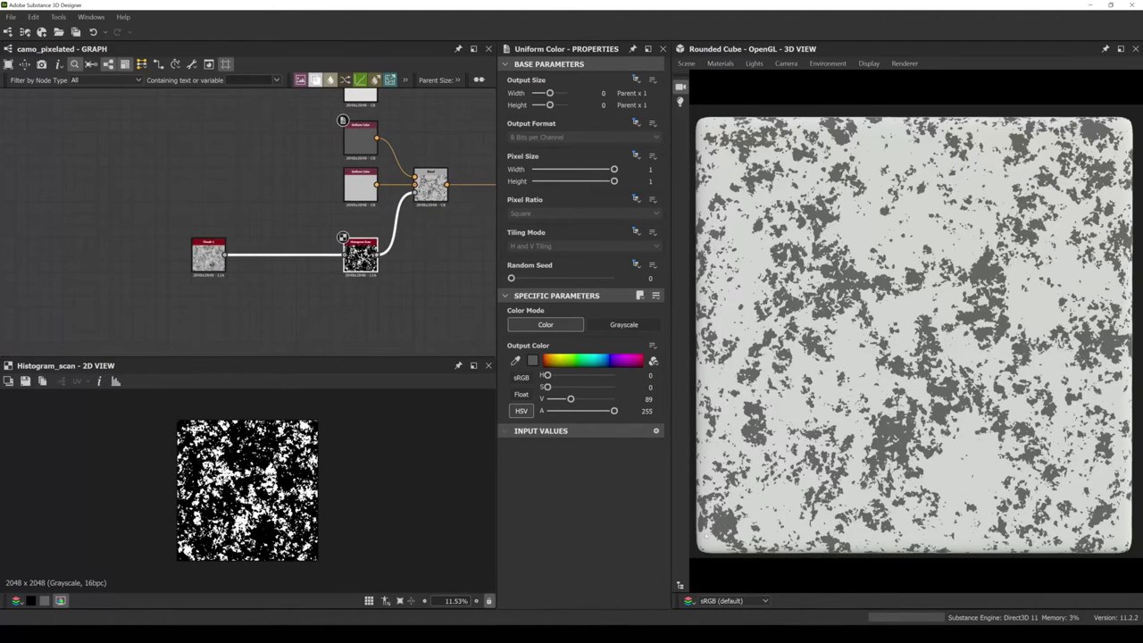
Reduce the Histogram Scan's relative output size to -4 in both width and height (Input / 16) to pixelate the mask.
{"action": "scroll", "coordinate": [815, 511], "scroll_direction": "up", "scroll_amount": 2}
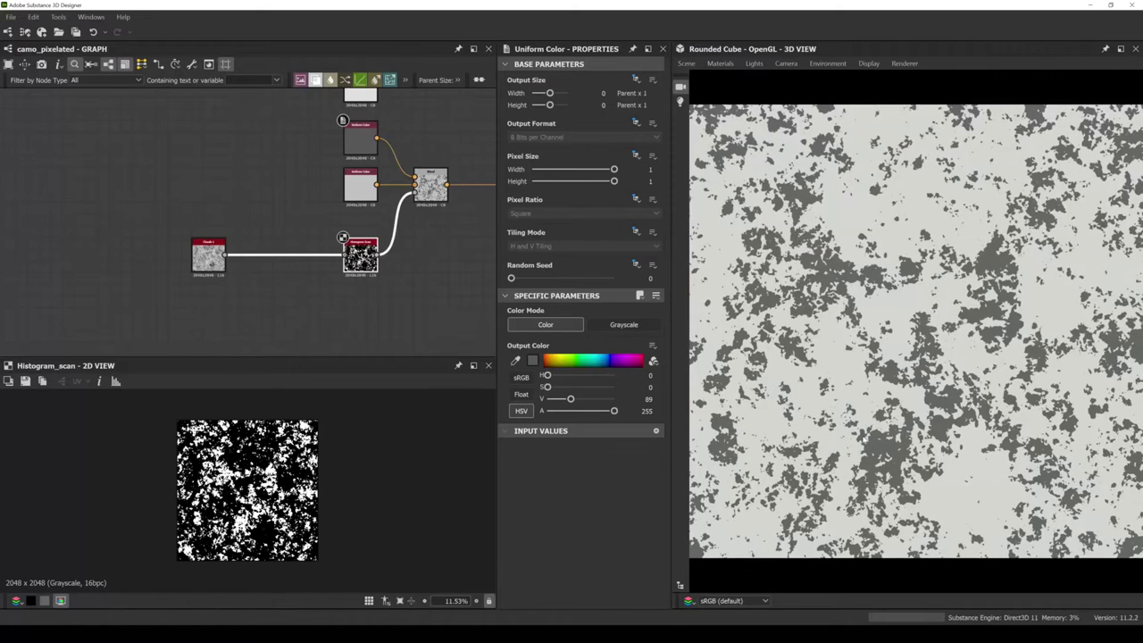
{"action": "scroll", "coordinate": [250, 495], "scroll_direction": "up", "scroll_amount": 2}
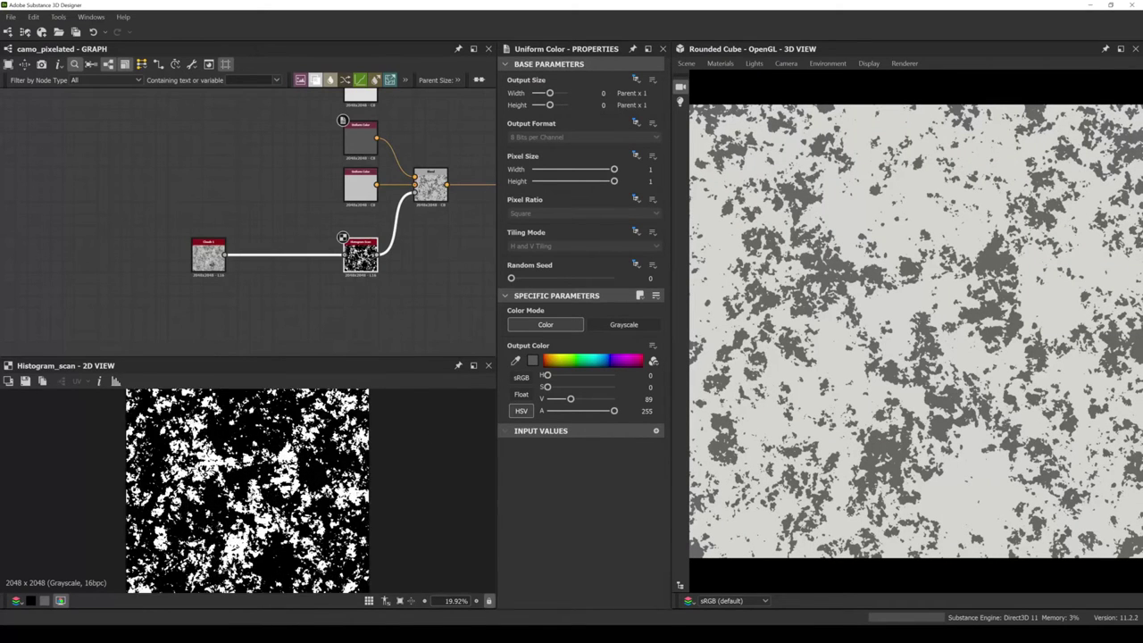
{"action": "scroll", "coordinate": [250, 493], "scroll_direction": "up", "scroll_amount": 3}
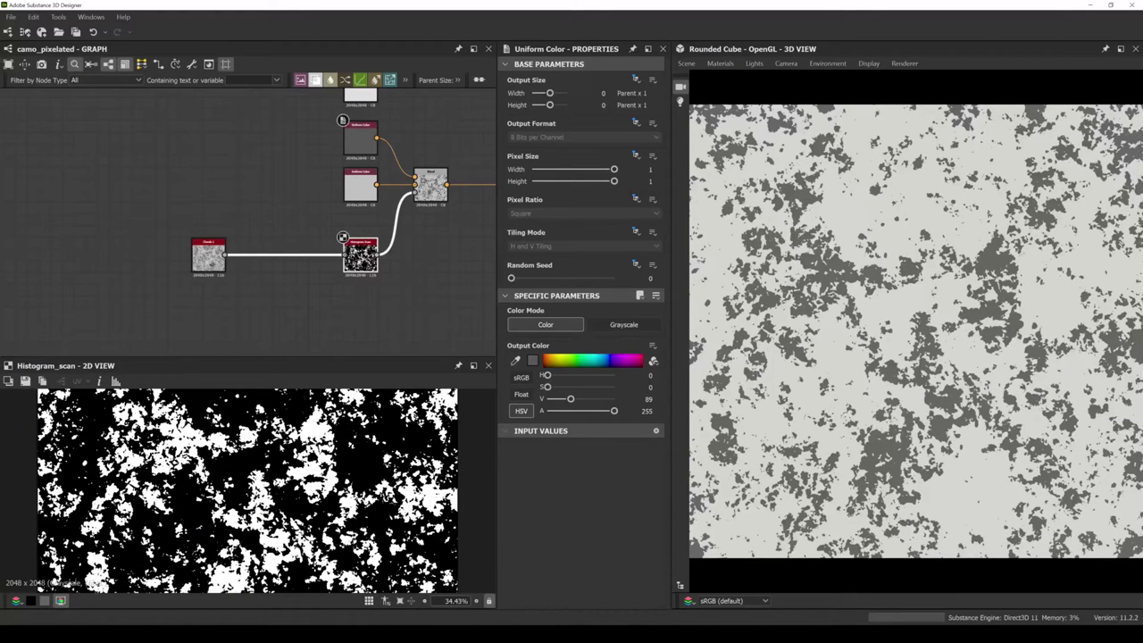
{"action": "scroll", "coordinate": [380, 259], "scroll_direction": "up", "scroll_amount": 4}
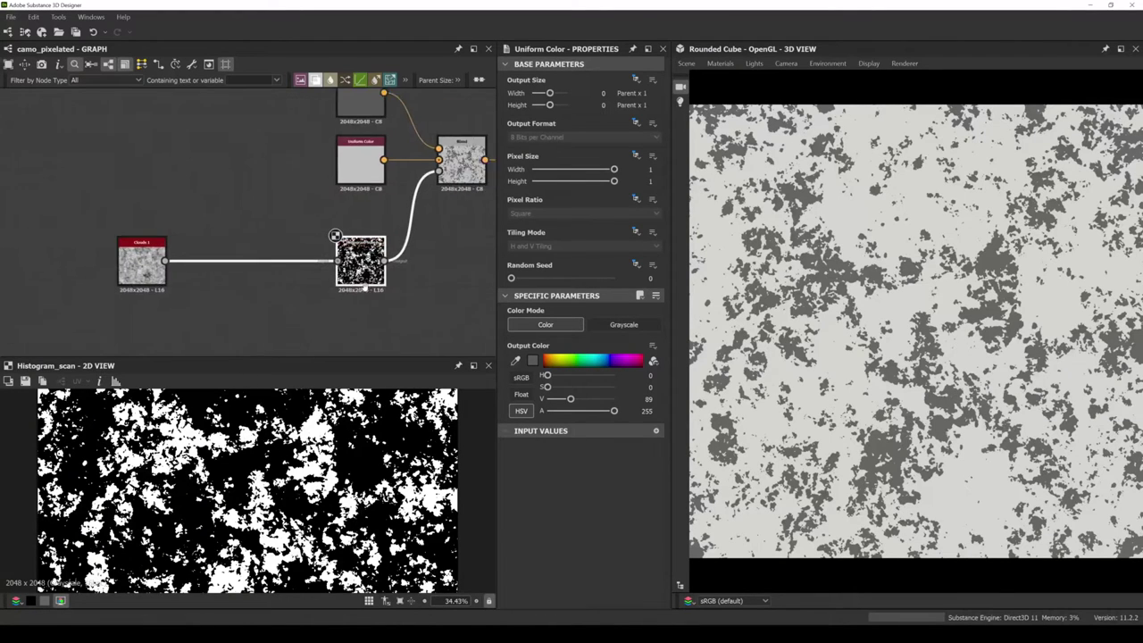
{"action": "left_click", "coordinate": [340, 257]}
{"action": "middle_click_drag", "start_coordinate": [340, 258], "coordinate": [391, 259]}
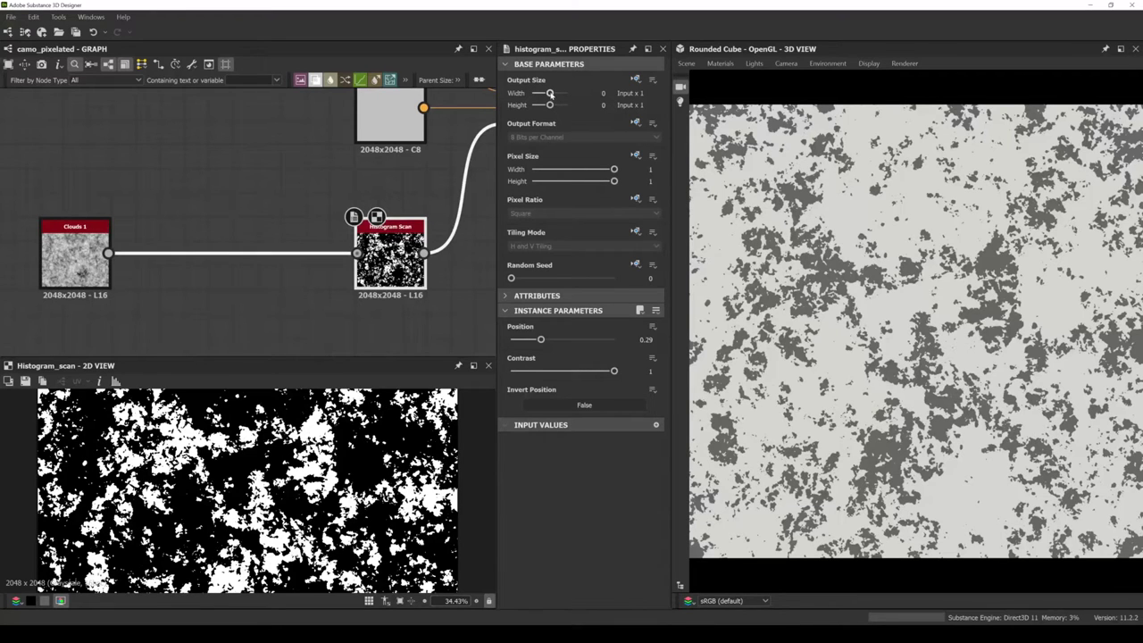
{"action": "left_click_drag", "start_coordinate": [549, 94], "coordinate": [544, 94]}
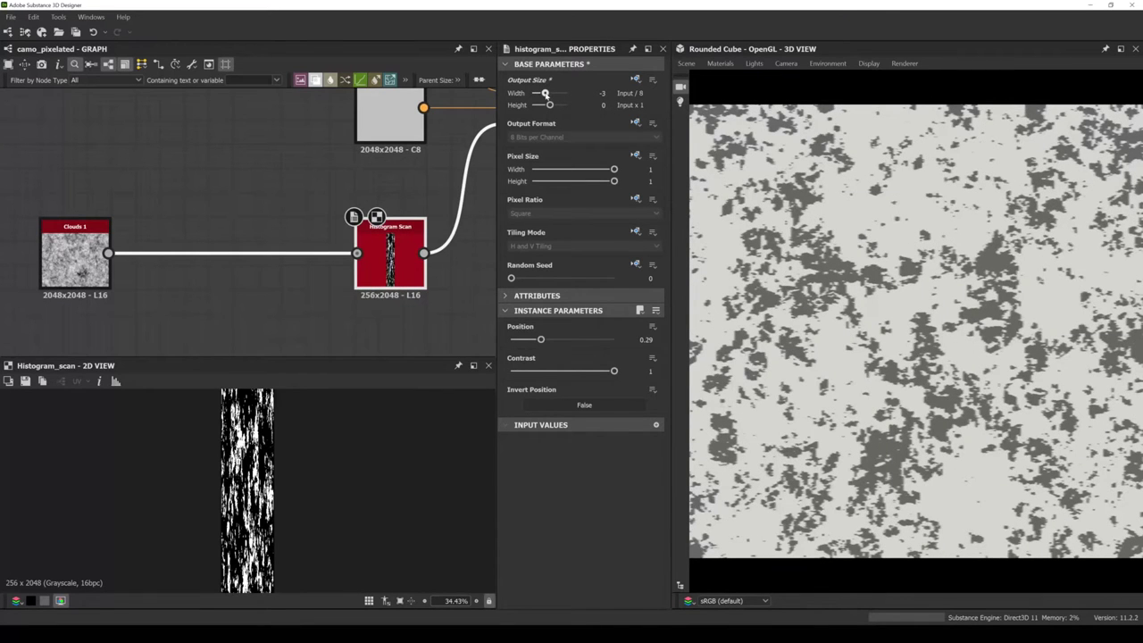
{"action": "left_click_drag", "start_coordinate": [544, 94], "coordinate": [543, 94]}
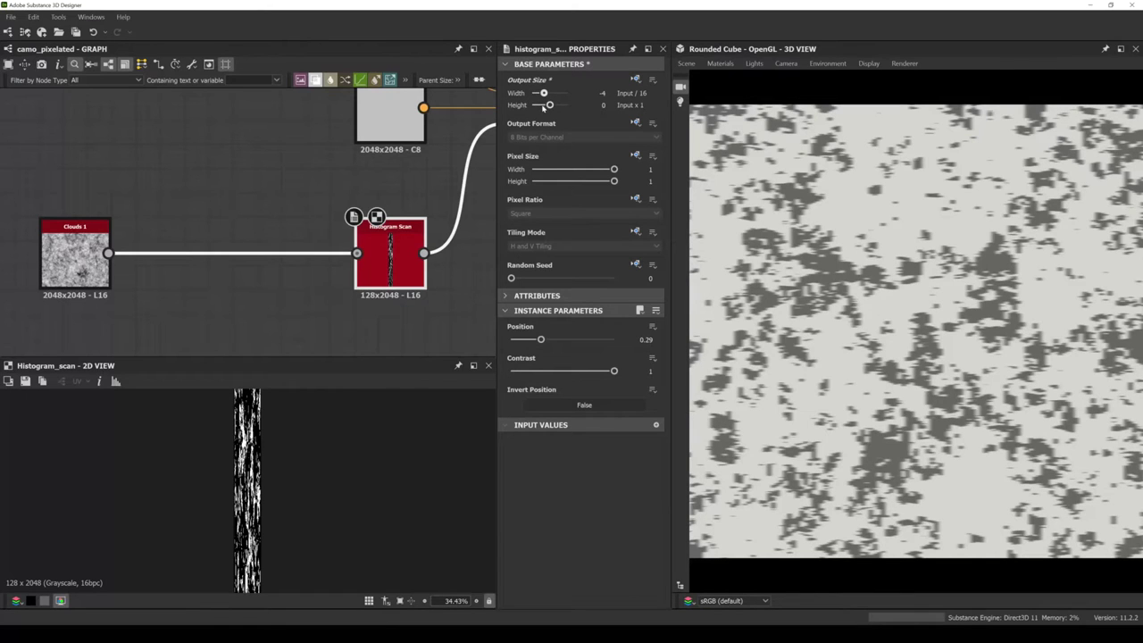
{"action": "left_click_drag", "start_coordinate": [551, 106], "coordinate": [544, 105]}
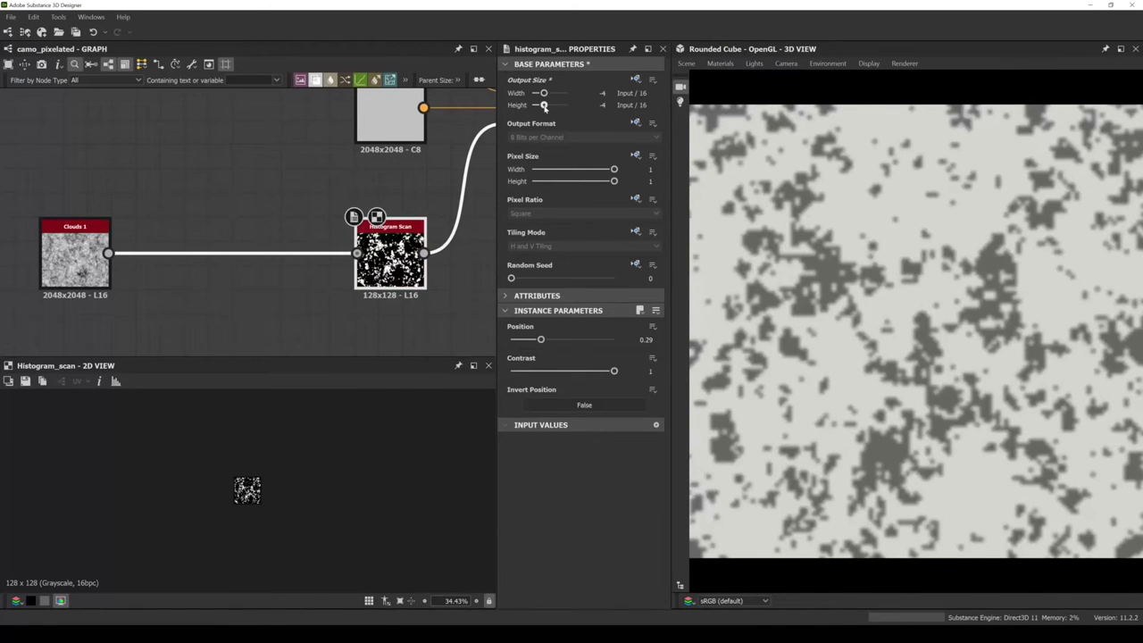
Examine the pixelated mask's edges up close in the 2D view and compare them with the camouflage on the rounded cube.
{"action": "scroll", "coordinate": [375, 311], "scroll_direction": "up", "scroll_amount": 4}
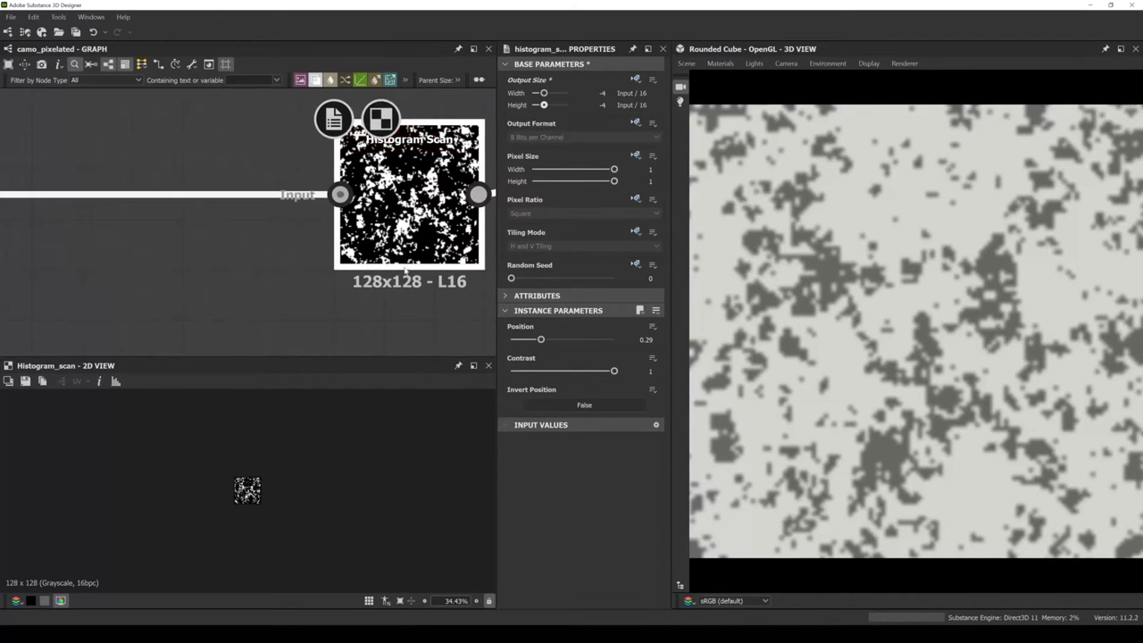
{"action": "middle_click_drag", "start_coordinate": [406, 267], "coordinate": [367, 283]}
{"action": "scroll", "coordinate": [367, 283], "scroll_direction": "down", "scroll_amount": 5}
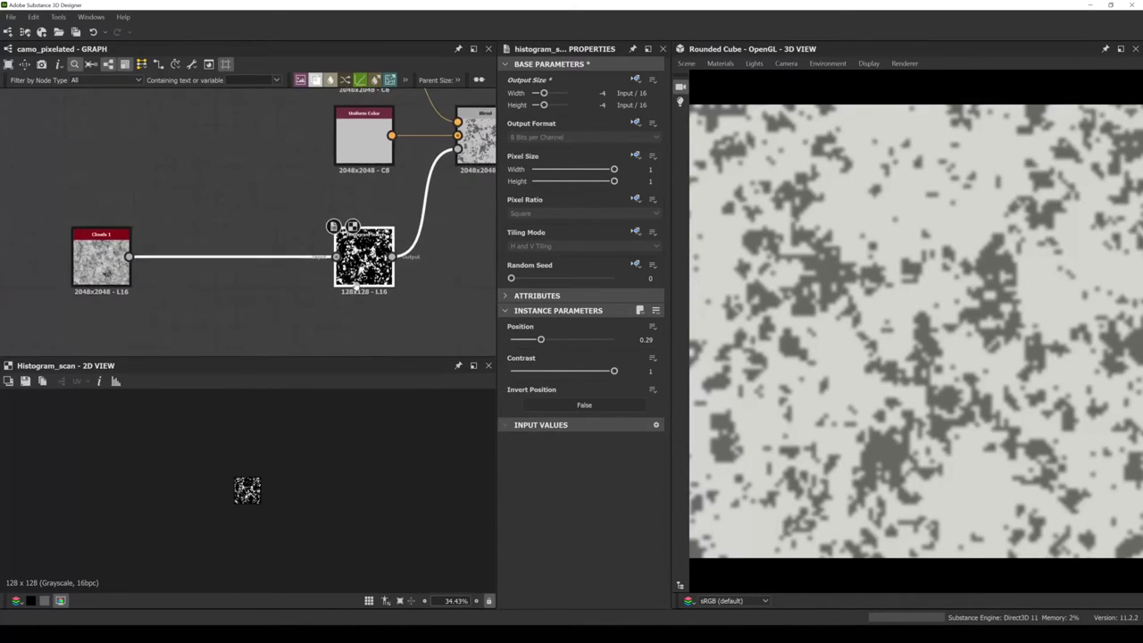
{"action": "scroll", "coordinate": [857, 395], "scroll_direction": "down", "scroll_amount": 3}
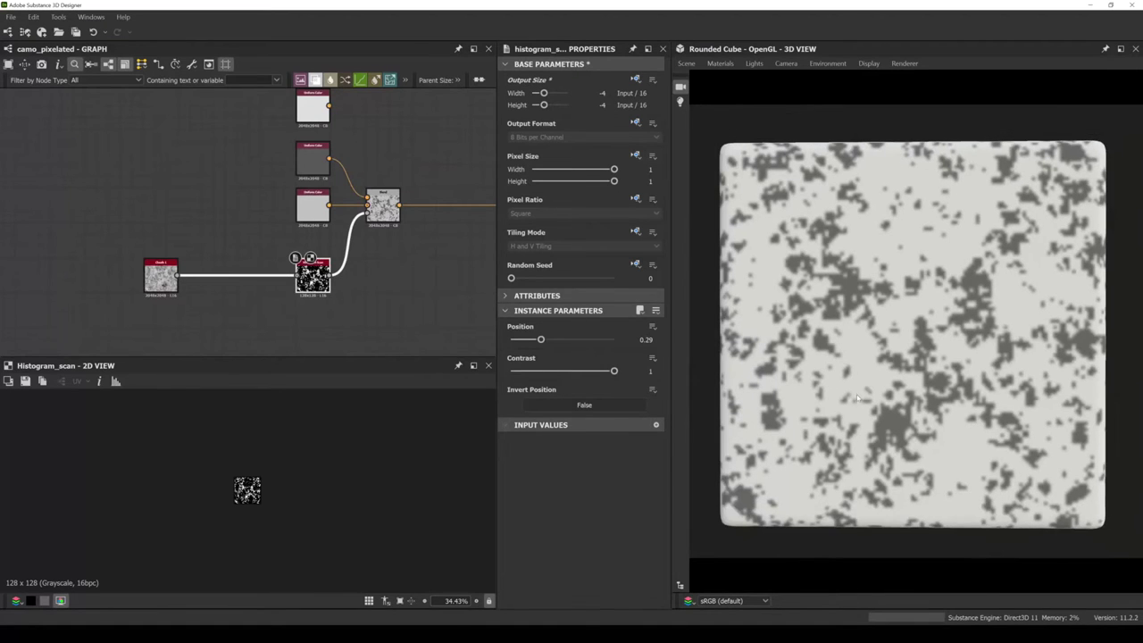
{"action": "scroll", "coordinate": [253, 537], "scroll_direction": "up", "scroll_amount": 10}
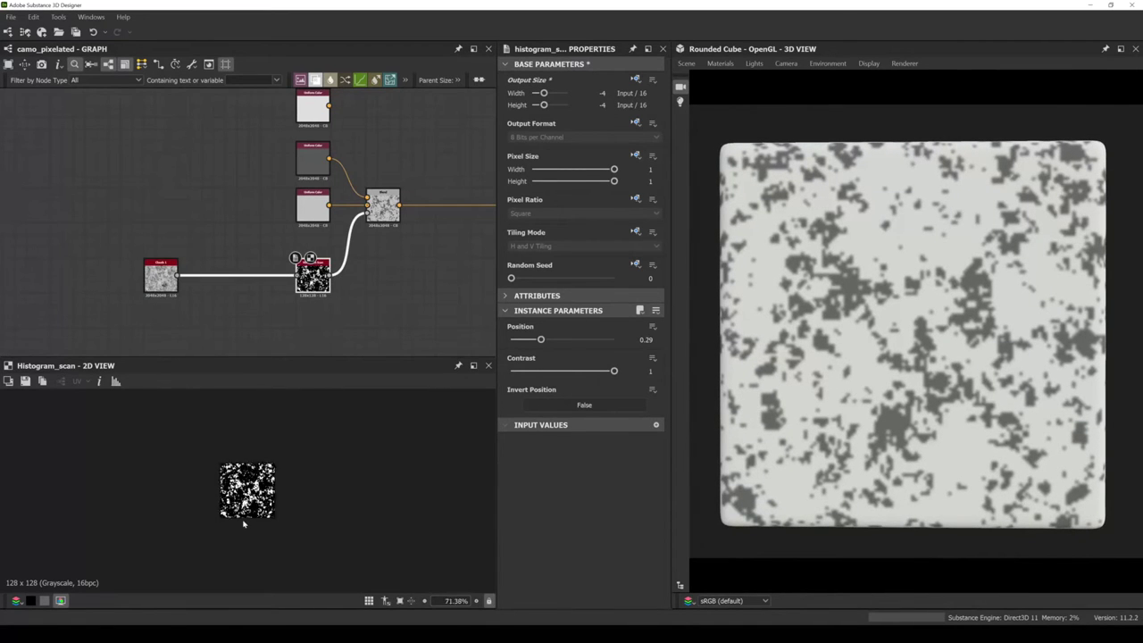
{"action": "middle_click_drag", "start_coordinate": [250, 474], "coordinate": [312, 558]}
{"action": "middle_click_drag", "start_coordinate": [58, 420], "coordinate": [138, 458]}
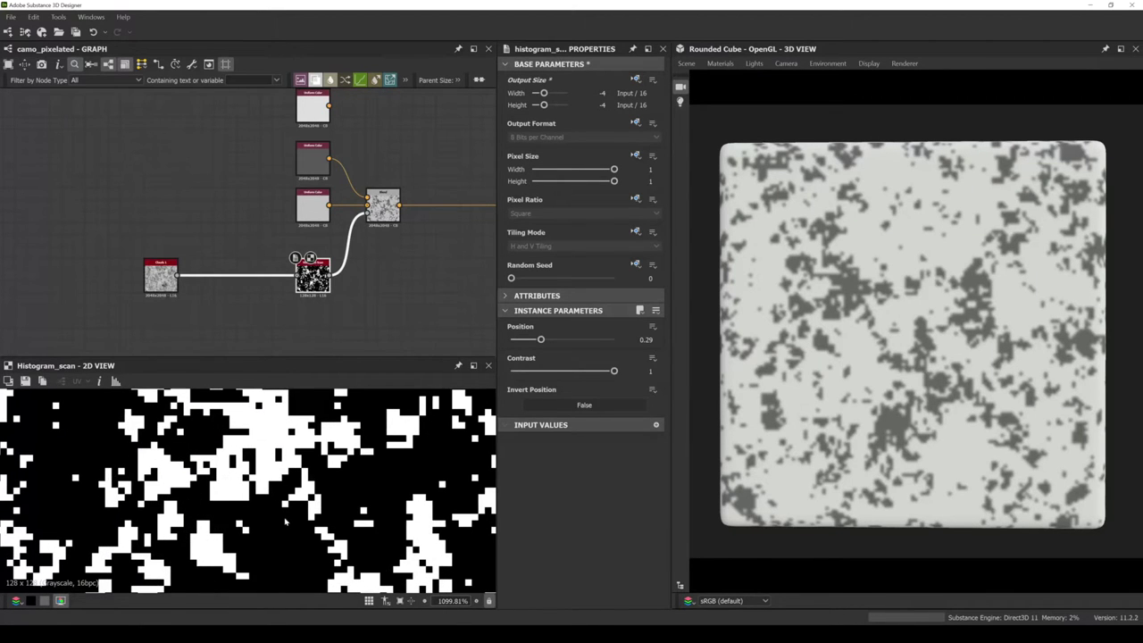
{"action": "scroll", "coordinate": [287, 523], "scroll_direction": "down", "scroll_amount": 3}
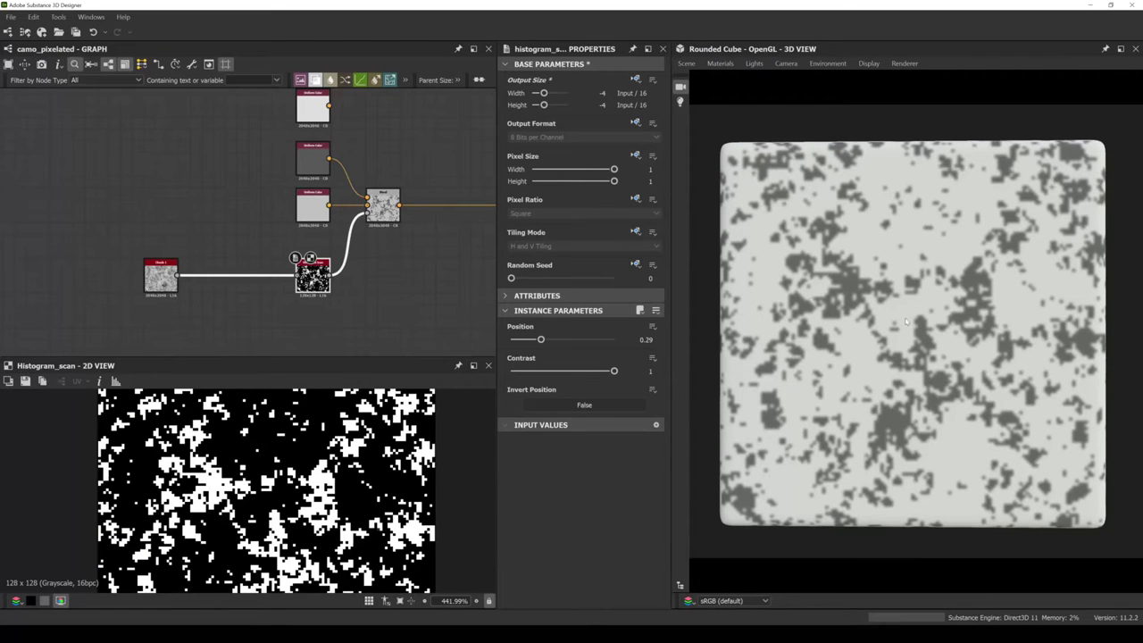
Move the Blend node farther from the Uniform Color column to make room after the Histogram Scan.
{"action": "scroll", "coordinate": [157, 271], "scroll_direction": "down", "scroll_amount": 6}
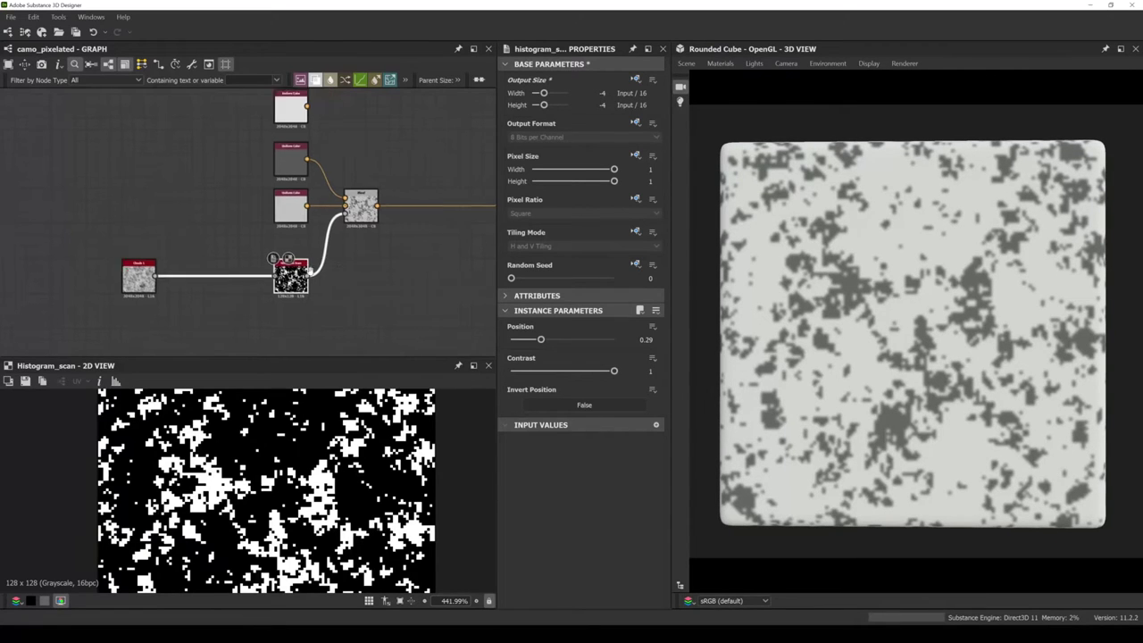
{"action": "scroll", "coordinate": [157, 271], "scroll_direction": "up", "scroll_amount": 6}
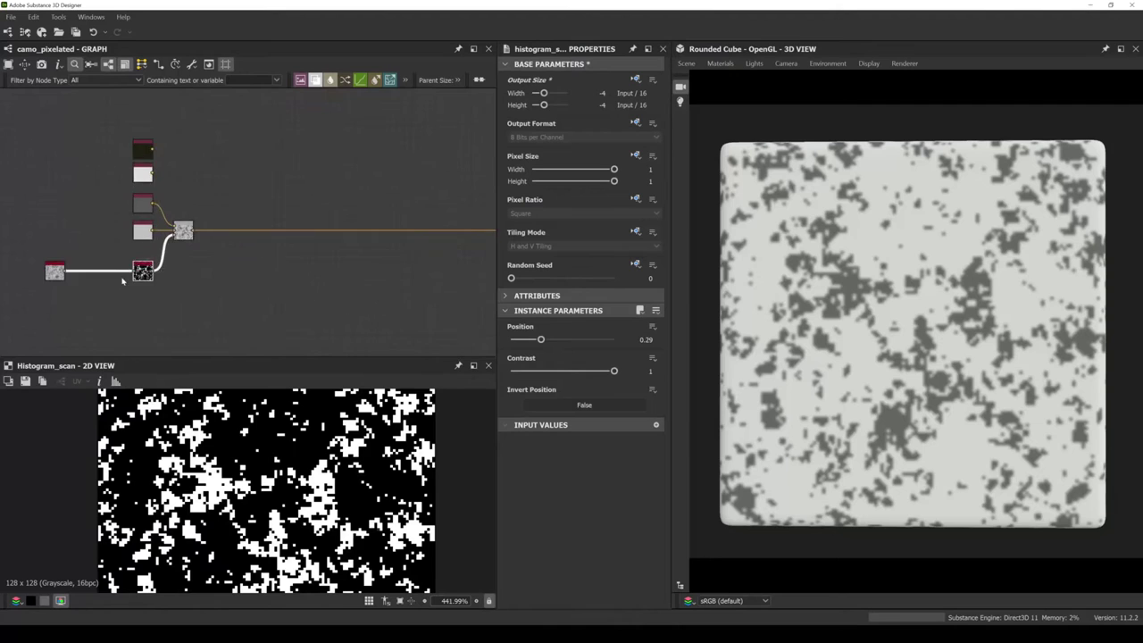
{"action": "left_click_drag", "start_coordinate": [257, 191], "coordinate": [327, 190]}
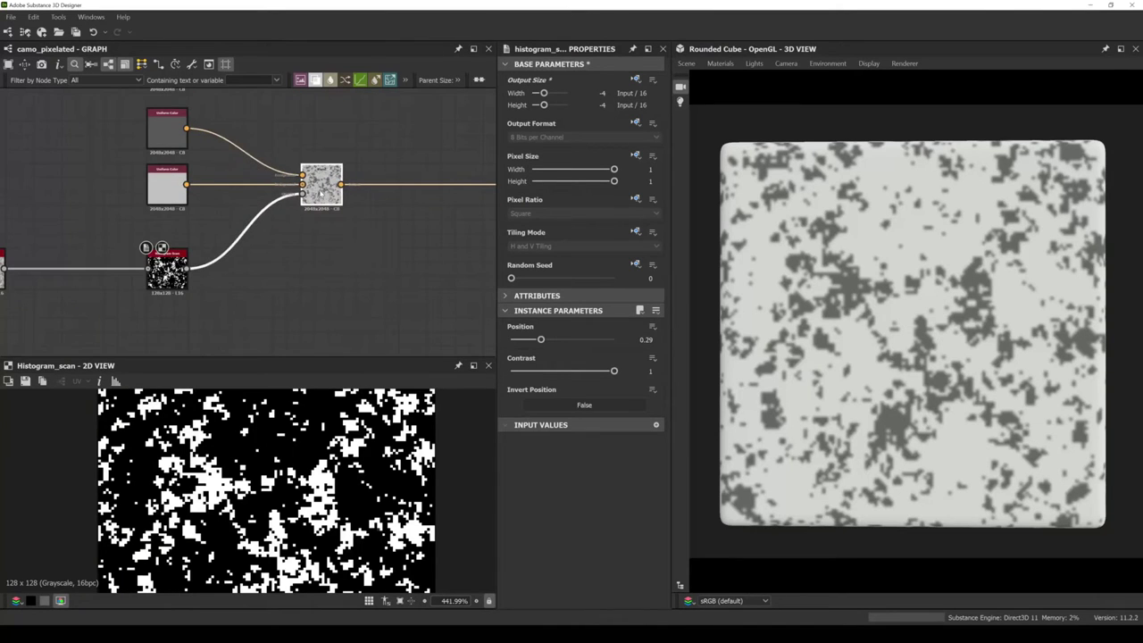
{"action": "middle_click_drag", "start_coordinate": [175, 270], "coordinate": [245, 270]}
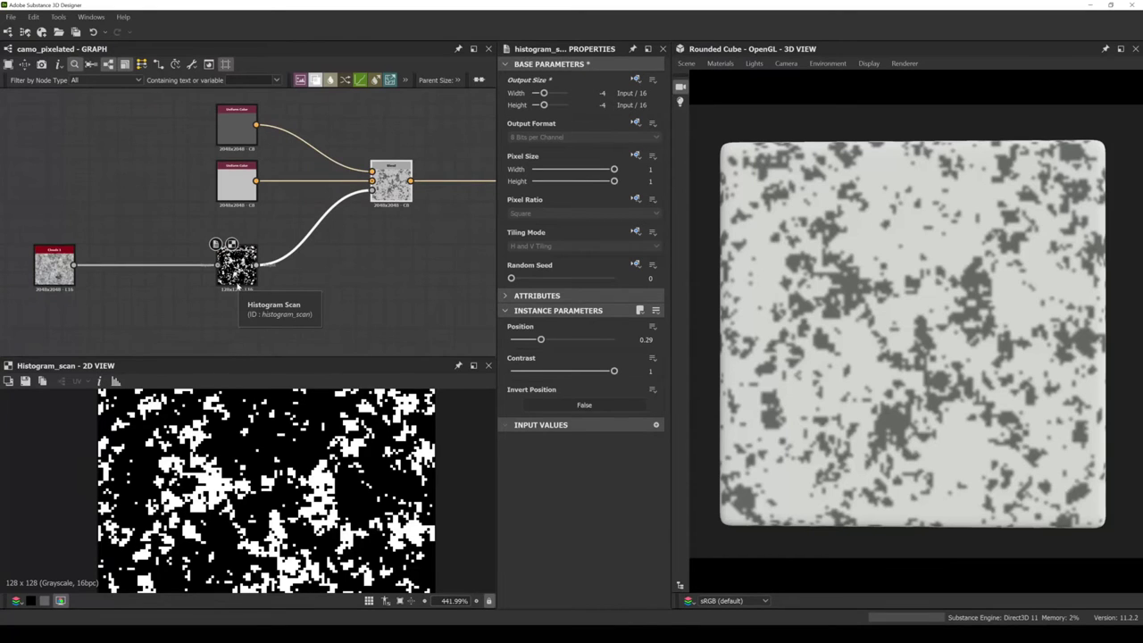
{"action": "scroll", "coordinate": [238, 288], "scroll_direction": "up", "scroll_amount": 2}
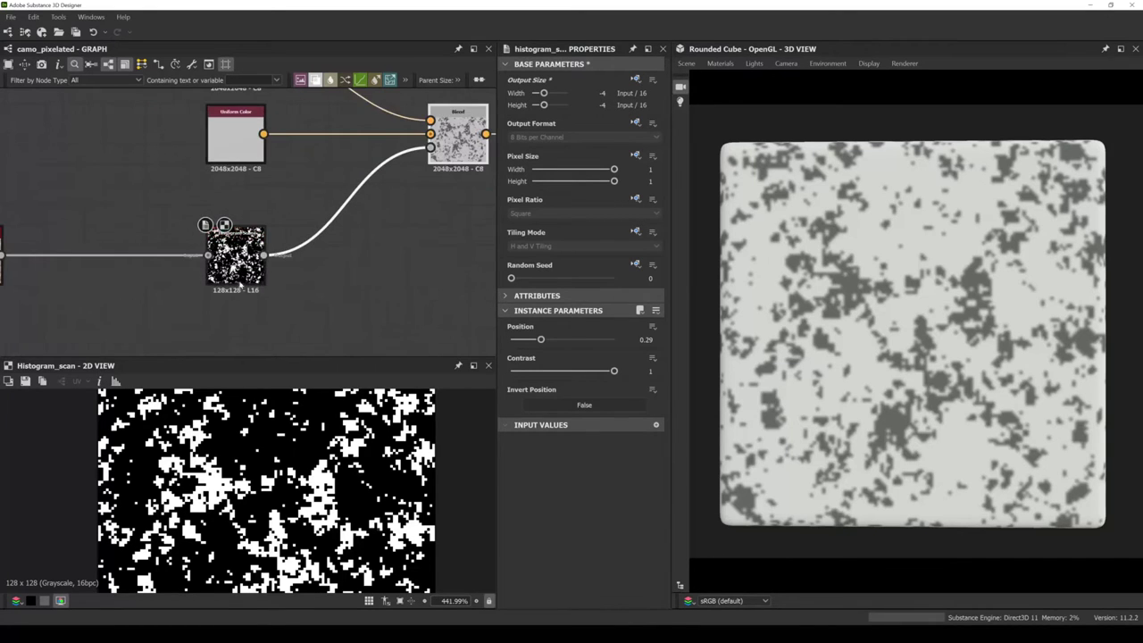
{"action": "scroll", "coordinate": [284, 292], "scroll_direction": "down", "scroll_amount": 1}
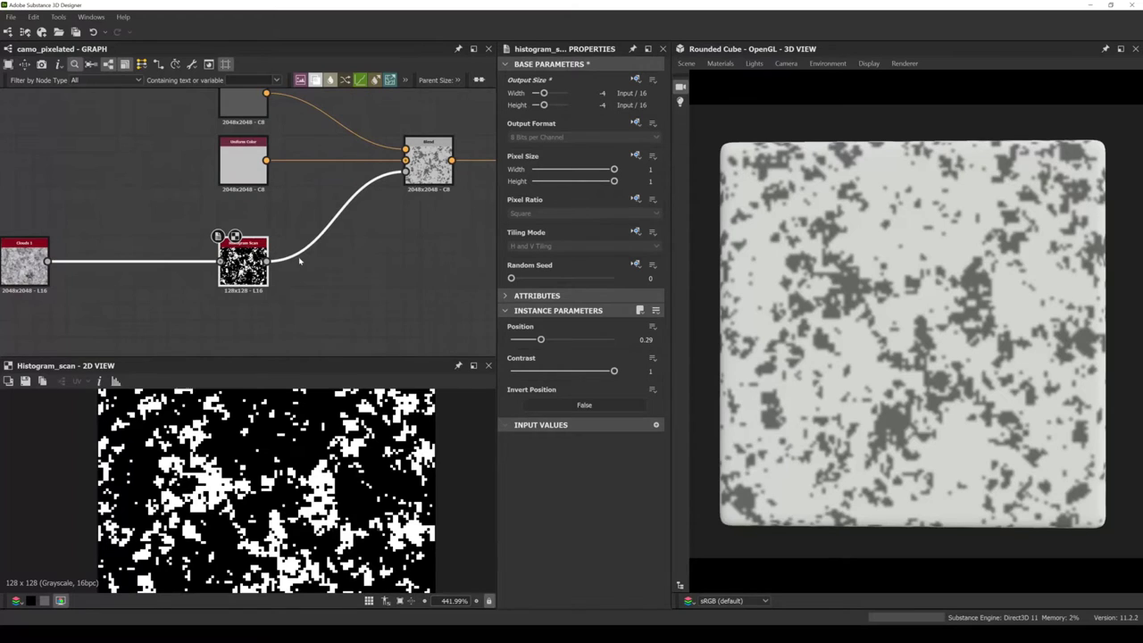
Insert a Transformation 2D node between the Histogram Scan and the Blend mask input, and fit its preview in the 2D view.
{"action": "key", "text": "space"}
{"action": "type", "text": "tr"}
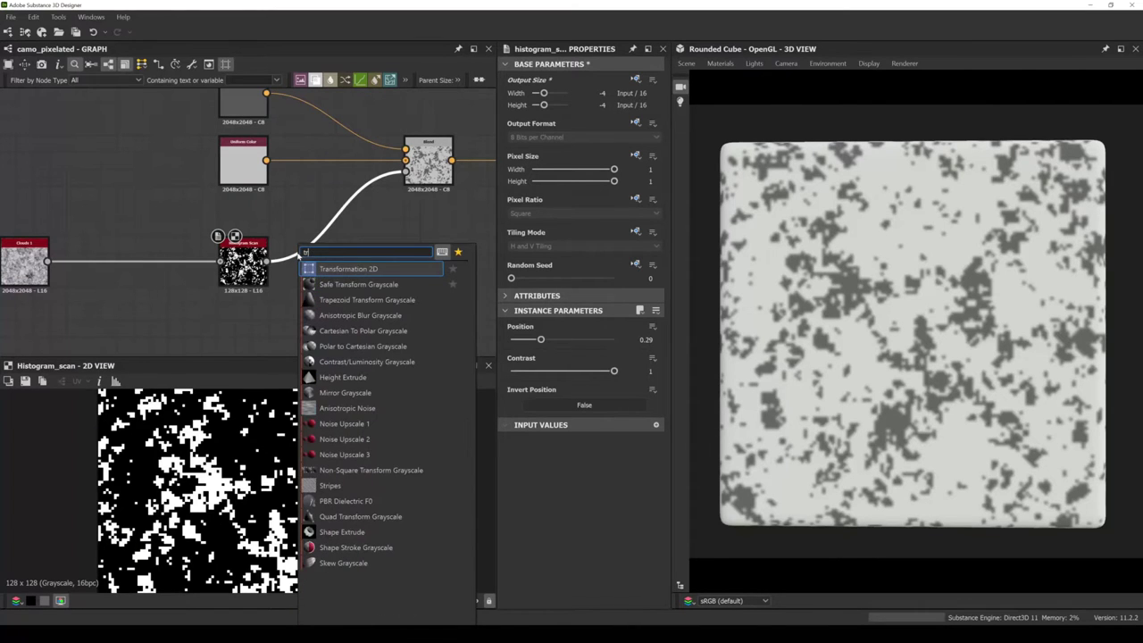
{"action": "left_click", "coordinate": [340, 270]}
{"action": "left_click_drag", "start_coordinate": [331, 218], "coordinate": [335, 259]}
{"action": "key", "text": "f"}
{"action": "scroll", "coordinate": [296, 488], "scroll_direction": "up", "scroll_amount": 2}
{"action": "scroll", "coordinate": [349, 291], "scroll_direction": "up", "scroll_amount": 5}
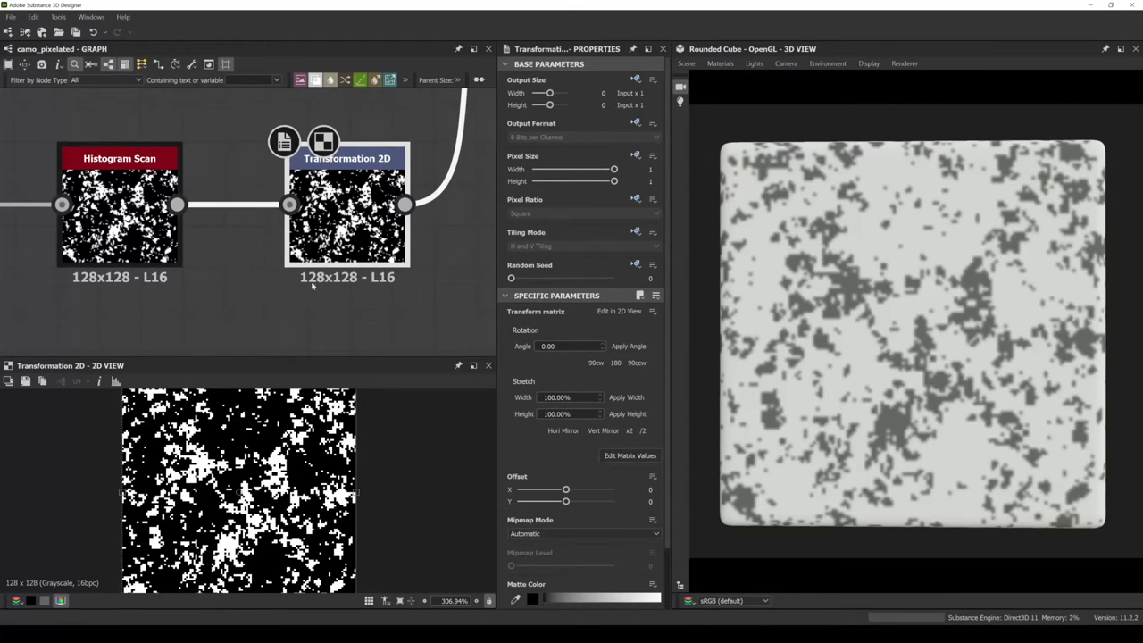
Open the inheritance options for the Transformation 2D node's output size.
{"action": "scroll", "coordinate": [312, 285], "scroll_direction": "down", "scroll_amount": 3}
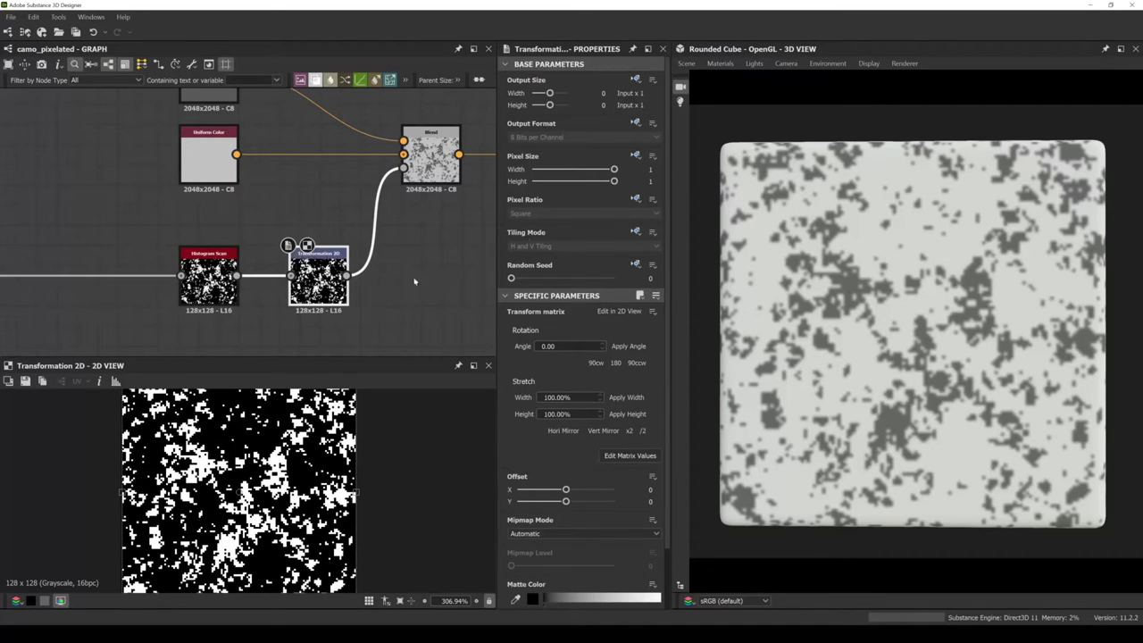
{"action": "left_click", "coordinate": [637, 80]}
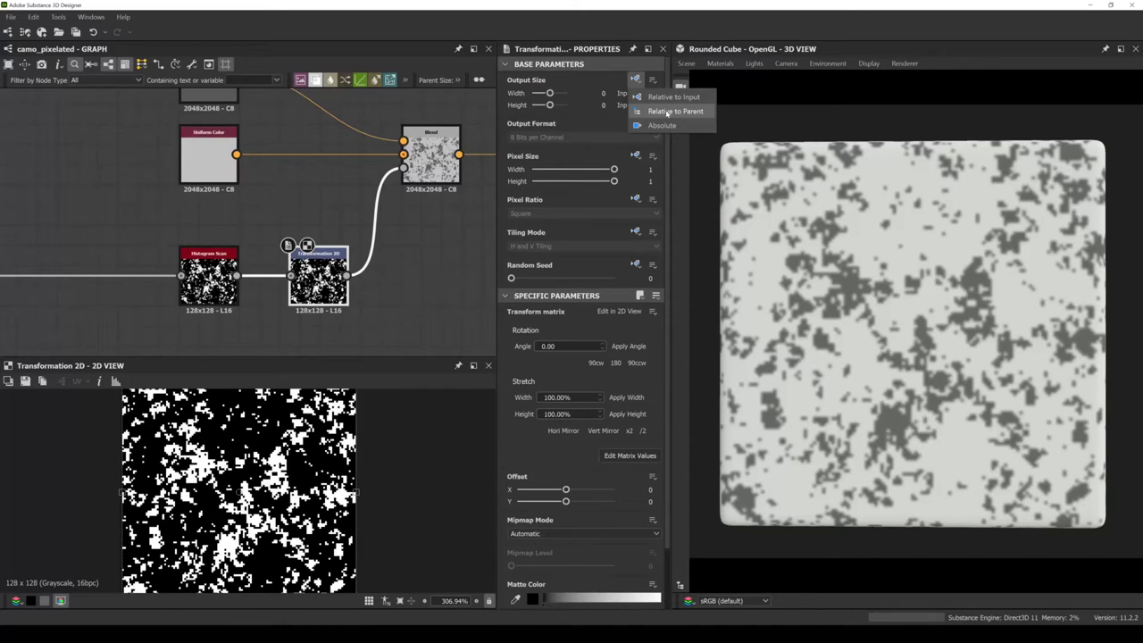
Set the Transformation 2D node's output size to Relative to Parent and its filtering to Nearest.
{"action": "left_click", "coordinate": [666, 112]}
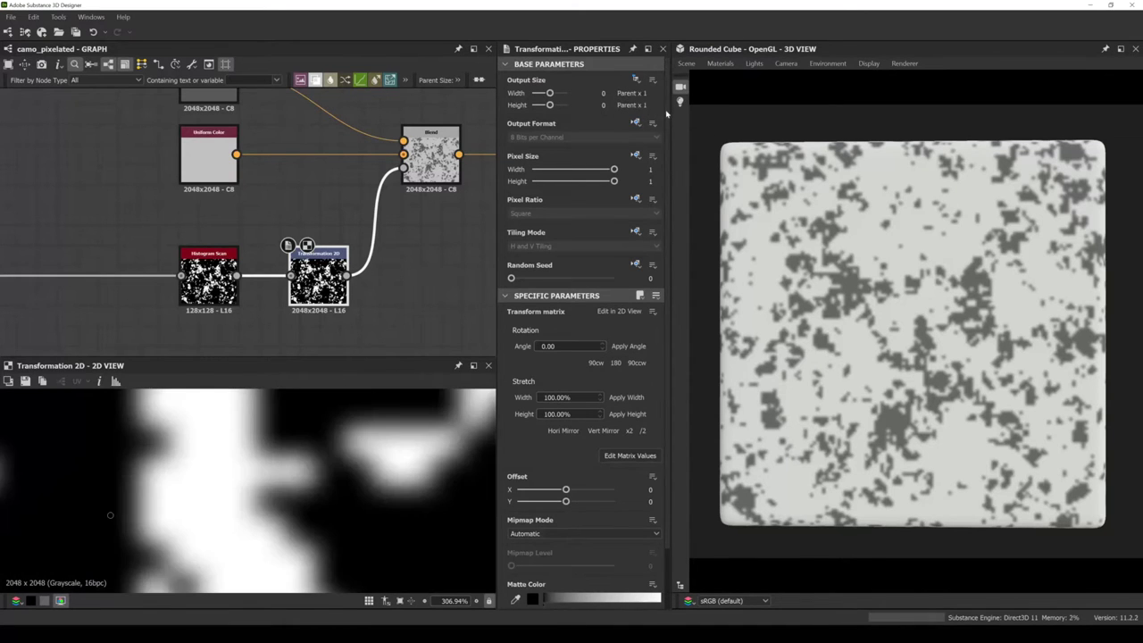
{"action": "scroll", "coordinate": [291, 455], "scroll_direction": "down", "scroll_amount": 3}
{"action": "scroll", "coordinate": [294, 456], "scroll_direction": "down", "scroll_amount": 2}
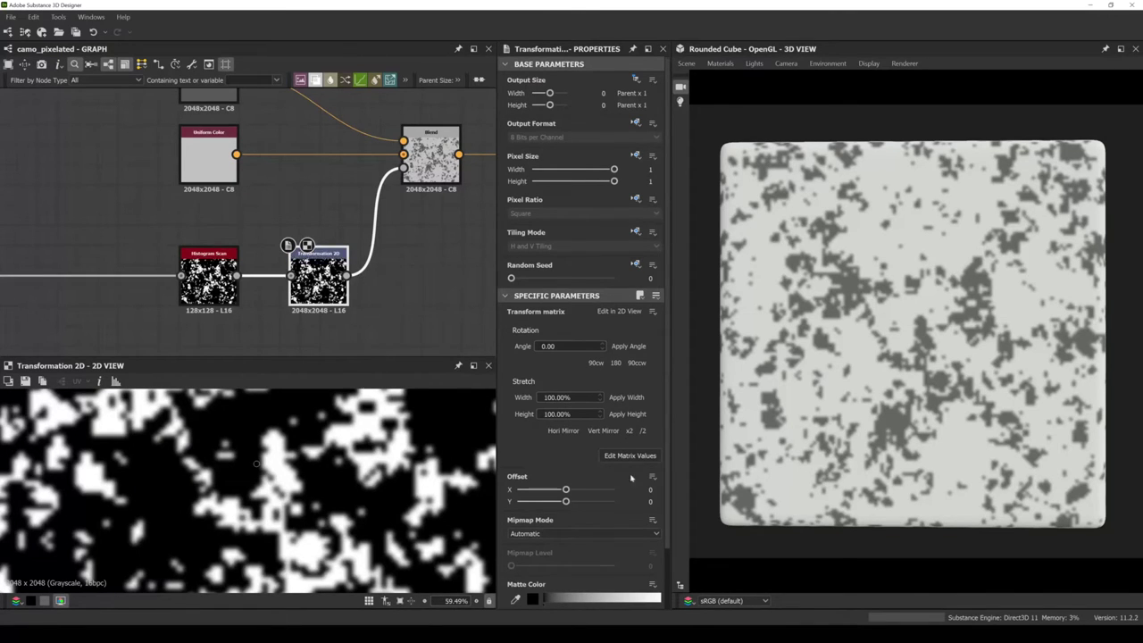
{"action": "scroll", "coordinate": [636, 476], "scroll_direction": "down", "scroll_amount": 2}
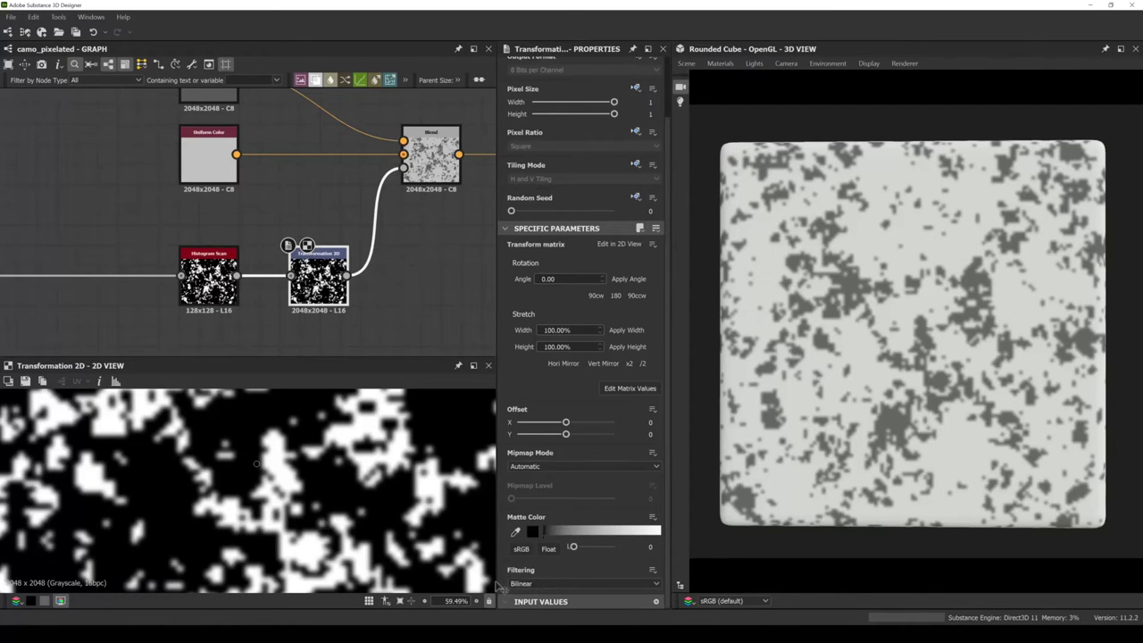
{"action": "left_click", "coordinate": [558, 584]}
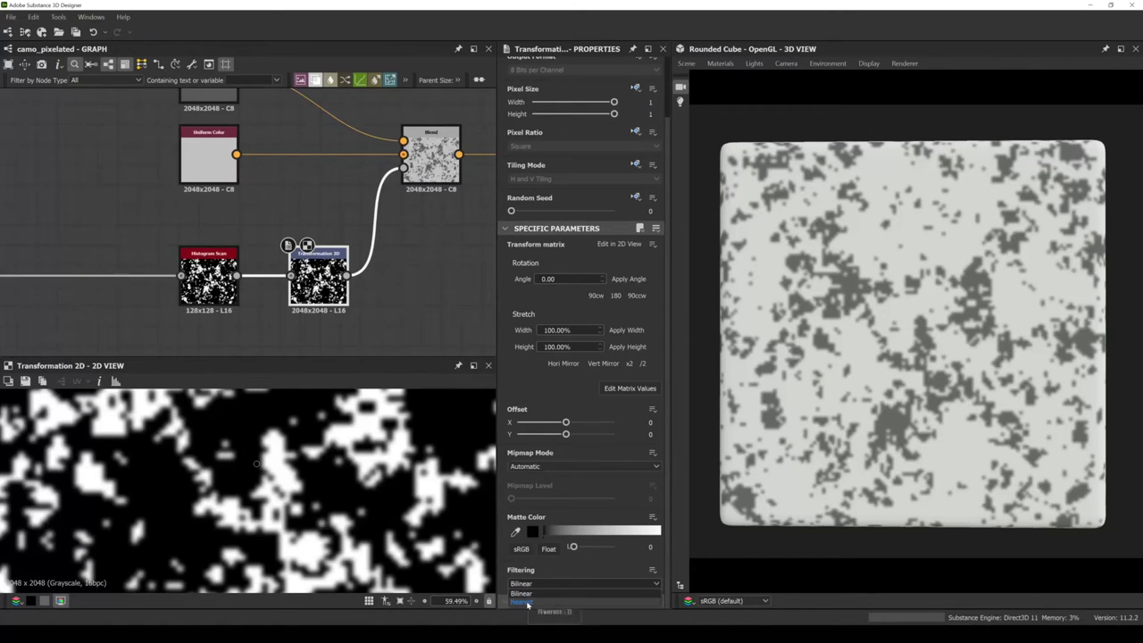
{"action": "left_click", "coordinate": [527, 603]}
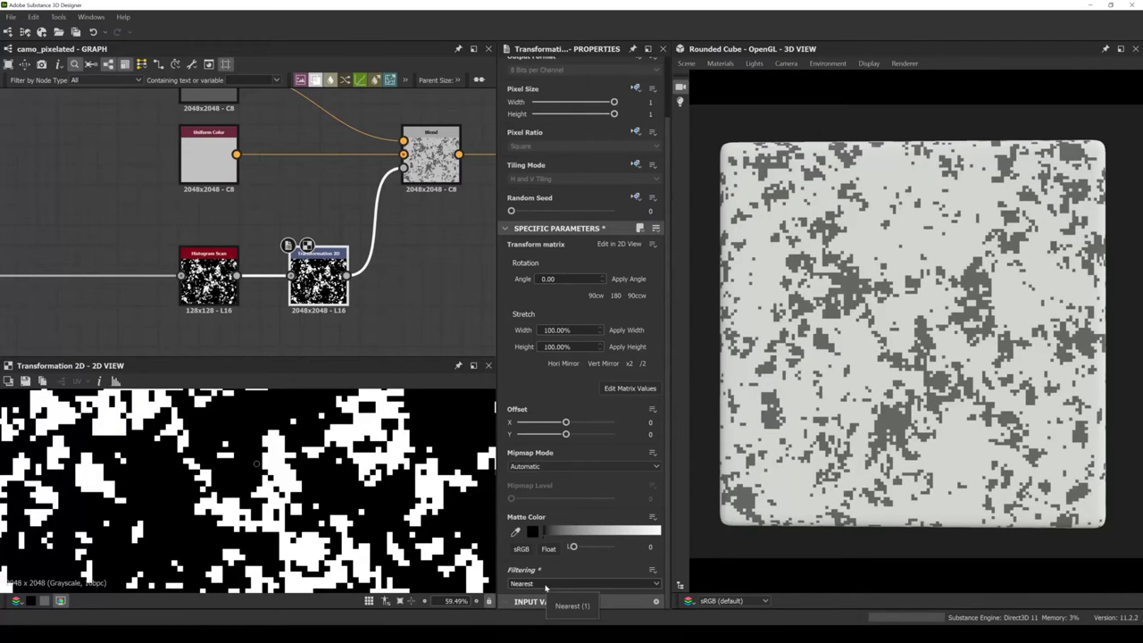
{"action": "scroll", "coordinate": [300, 295], "scroll_direction": "down", "scroll_amount": 1}
Examine the node chain from Clouds 1 through the Transformation 2D mask to the Blend, and the pixel edges on the rounded cube.
{"action": "middle_click_drag", "start_coordinate": [254, 298], "coordinate": [328, 294]}
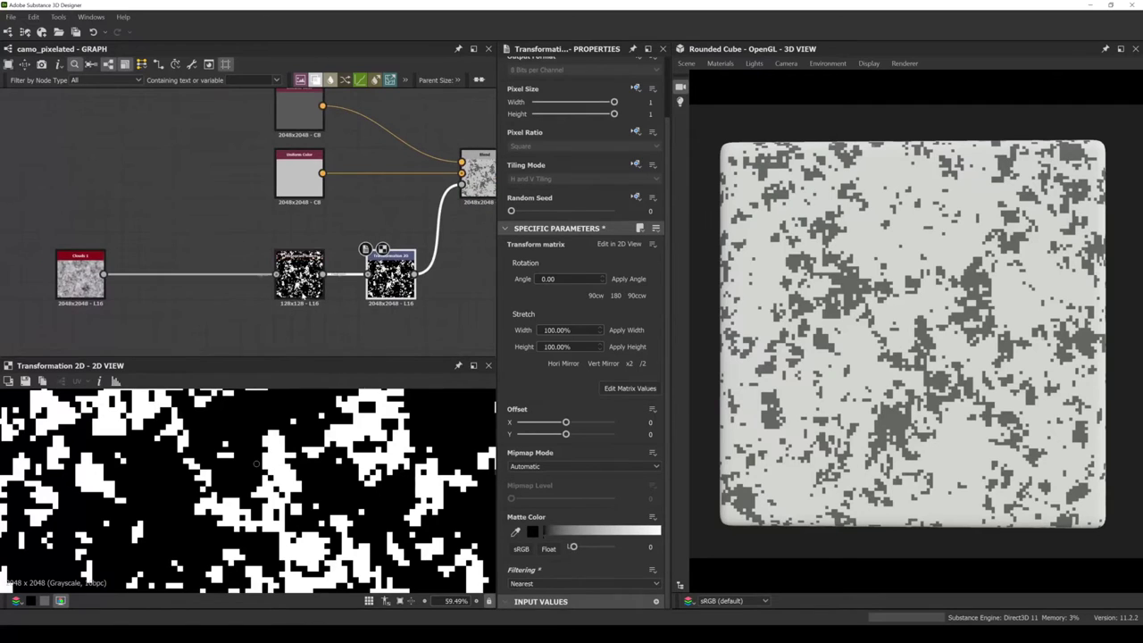
{"action": "left_click_drag", "start_coordinate": [86, 285], "coordinate": [151, 283]}
{"action": "scroll", "coordinate": [214, 294], "scroll_direction": "down", "scroll_amount": 2}
{"action": "middle_click_drag", "start_coordinate": [410, 236], "coordinate": [300, 238]}
{"action": "scroll", "coordinate": [299, 237], "scroll_direction": "up", "scroll_amount": 1}
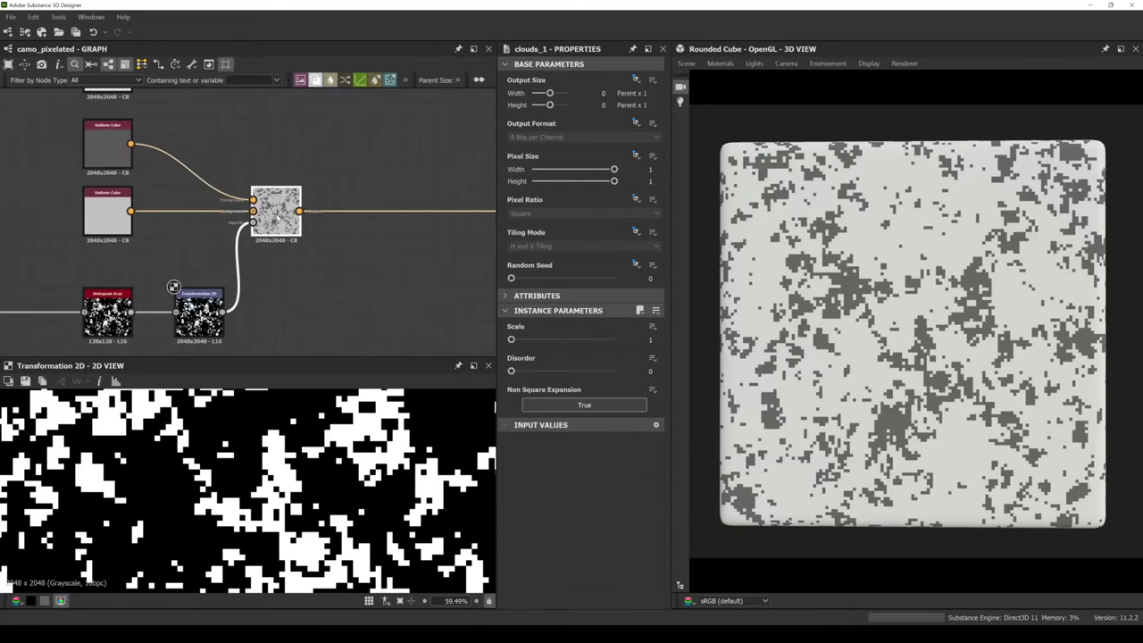
{"action": "left_click", "coordinate": [194, 308]}
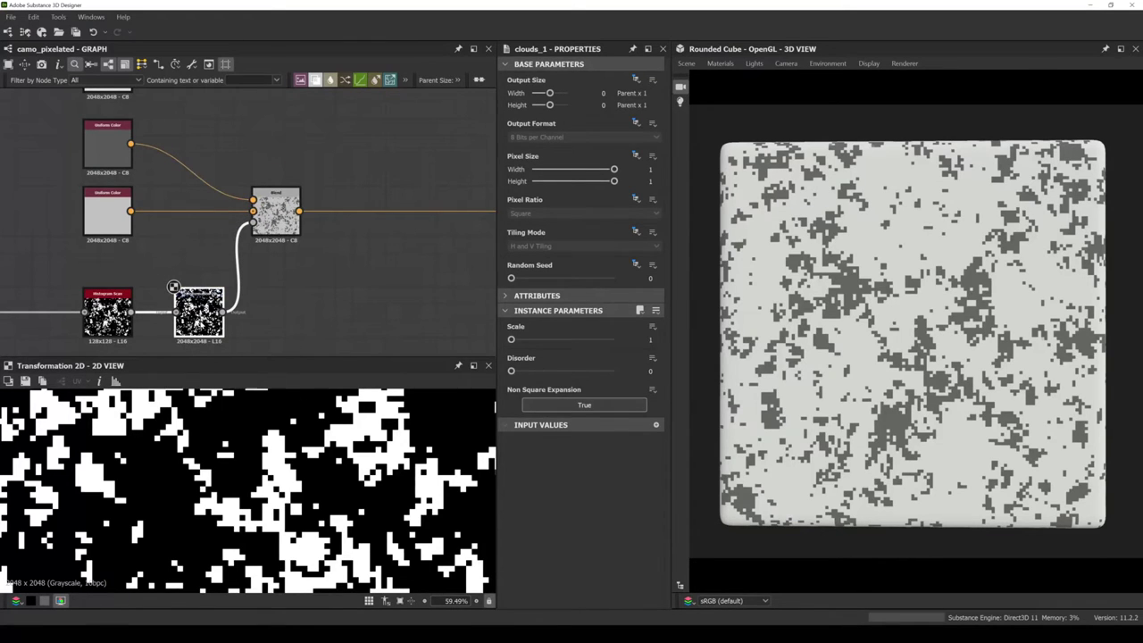
{"action": "scroll", "coordinate": [587, 500], "scroll_direction": "down", "scroll_amount": 1}
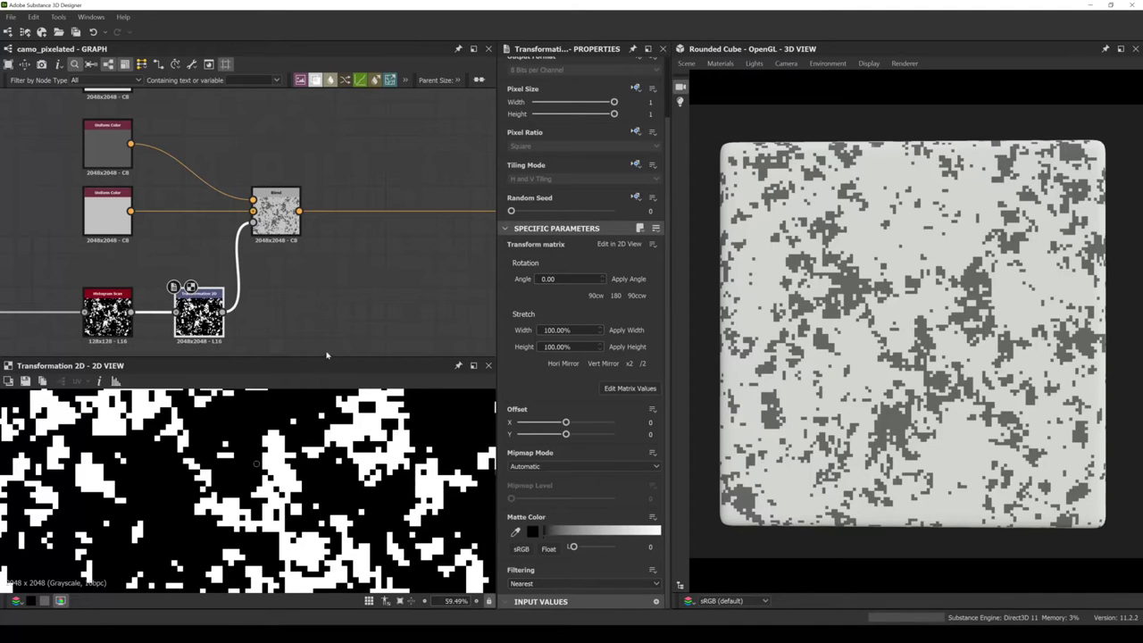
{"action": "left_click_drag", "start_coordinate": [863, 399], "coordinate": [862, 404]}
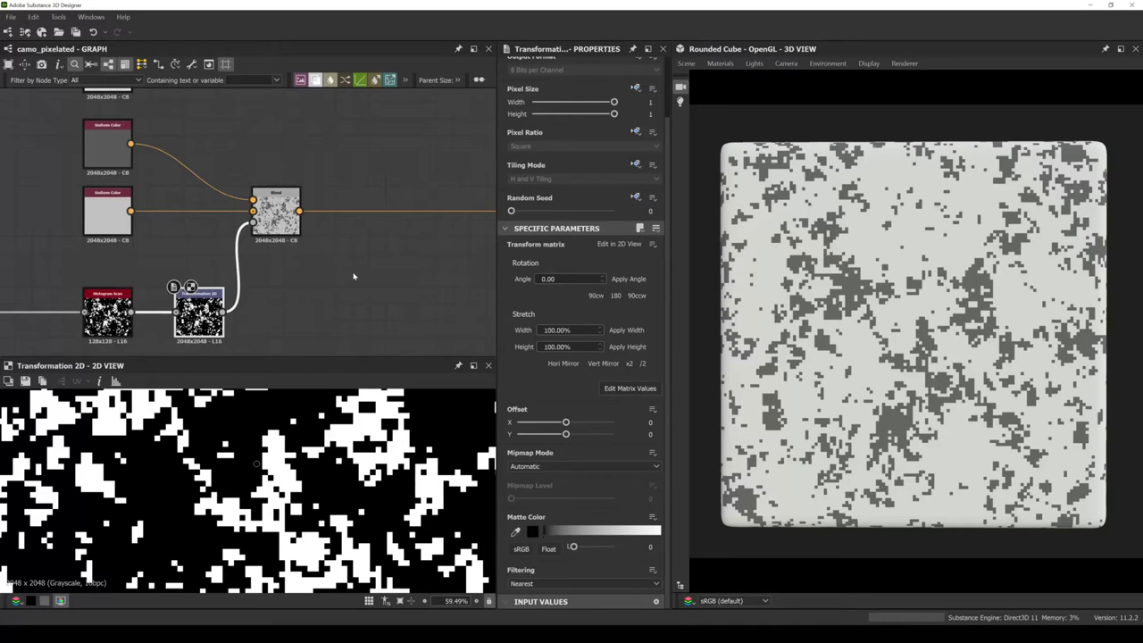
{"action": "scroll", "coordinate": [351, 275], "scroll_direction": "down", "scroll_amount": 4}
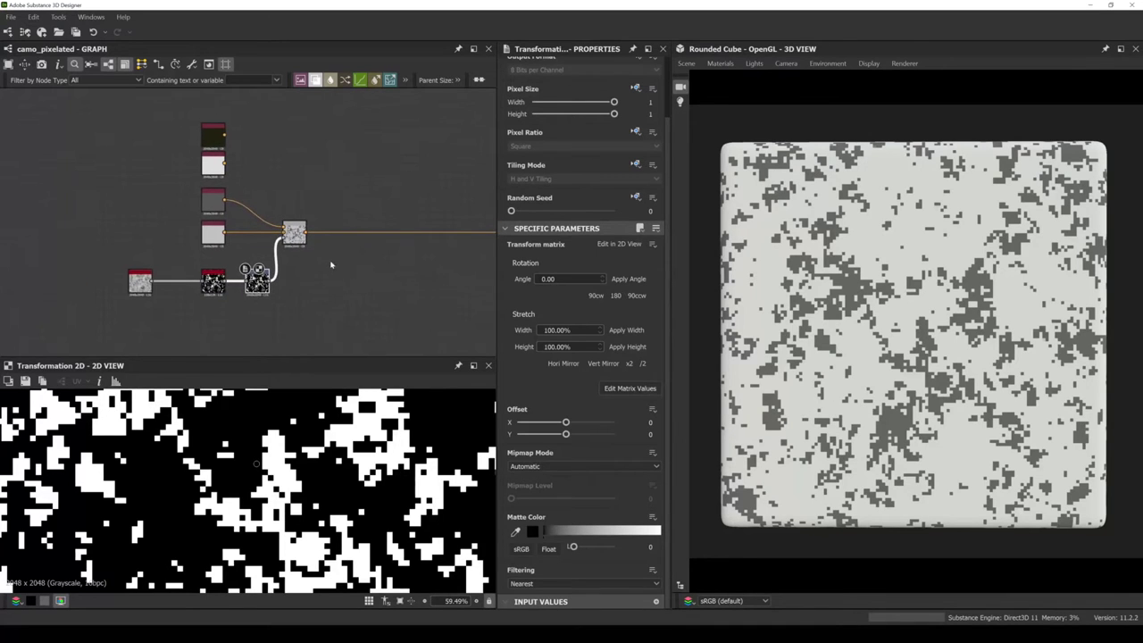
{"action": "scroll", "coordinate": [138, 284], "scroll_direction": "up", "scroll_amount": 4}
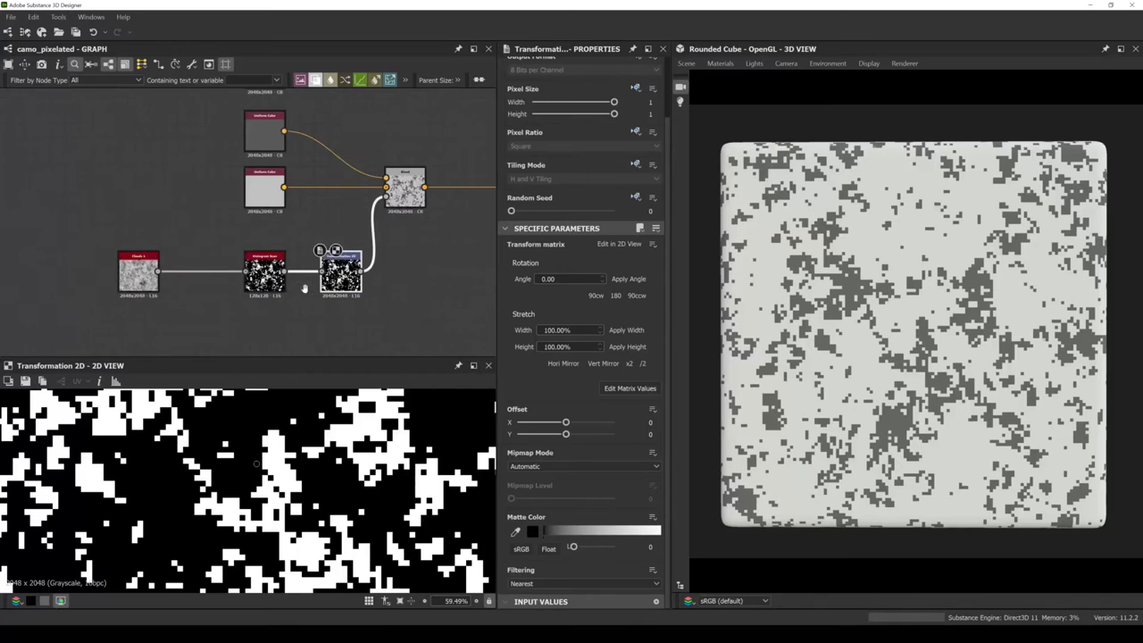
{"action": "scroll", "coordinate": [214, 286], "scroll_direction": "up", "scroll_amount": 2}
Check the digital camouflage reference images and set the Clouds 1 node's output width to -1 (Parent / 2).
{"action": "left_click", "coordinate": [106, 265]}
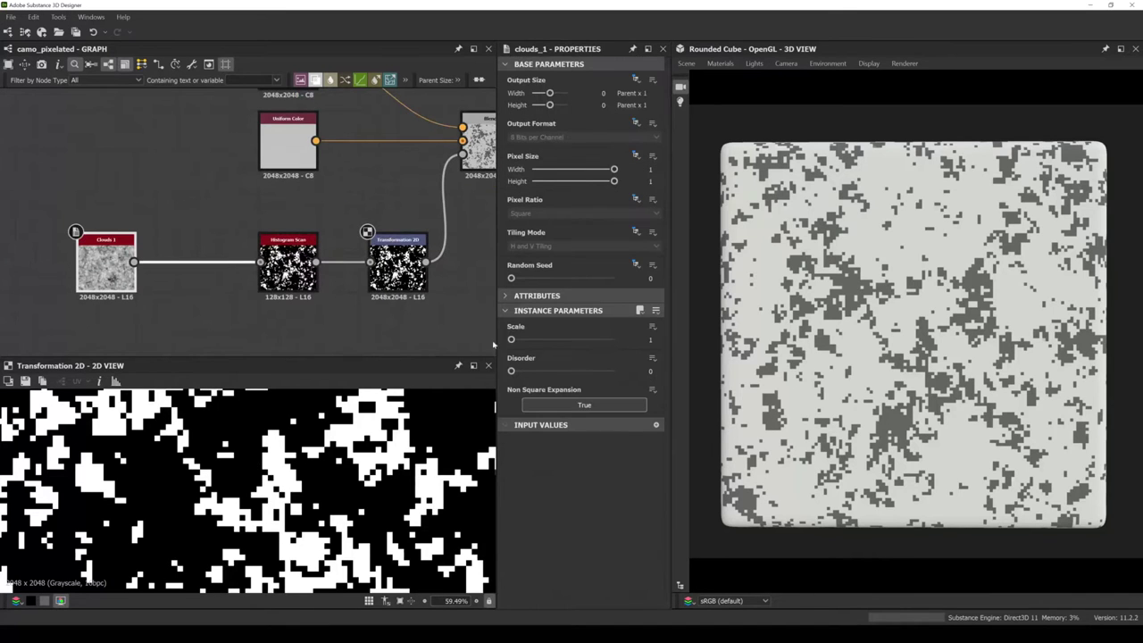
{"action": "mouse_move", "coordinate": [513, 371]}
{"action": "left_mouse_down"}
{"action": "mouse_move", "coordinate": [549, 371]}
{"action": "mouse_move", "coordinate": [502, 373]}
{"action": "left_mouse_up"}
{"action": "left_click", "coordinate": [401, 633]}
{"action": "scroll", "coordinate": [518, 348], "scroll_direction": "up", "scroll_amount": 5}
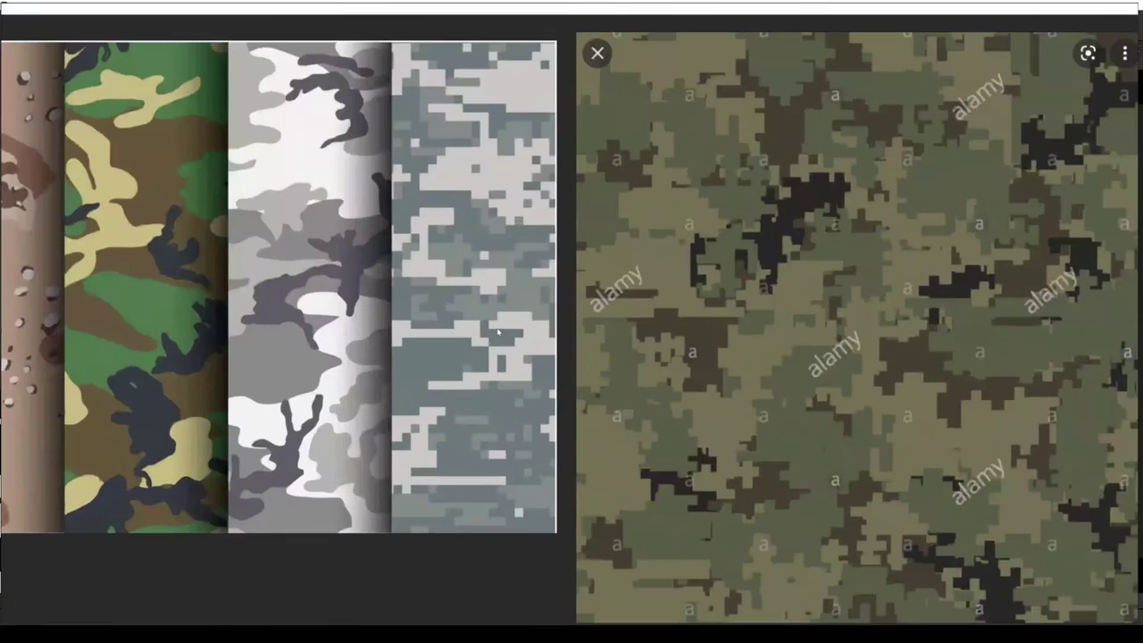
{"action": "scroll", "coordinate": [480, 406], "scroll_direction": "up", "scroll_amount": 2}
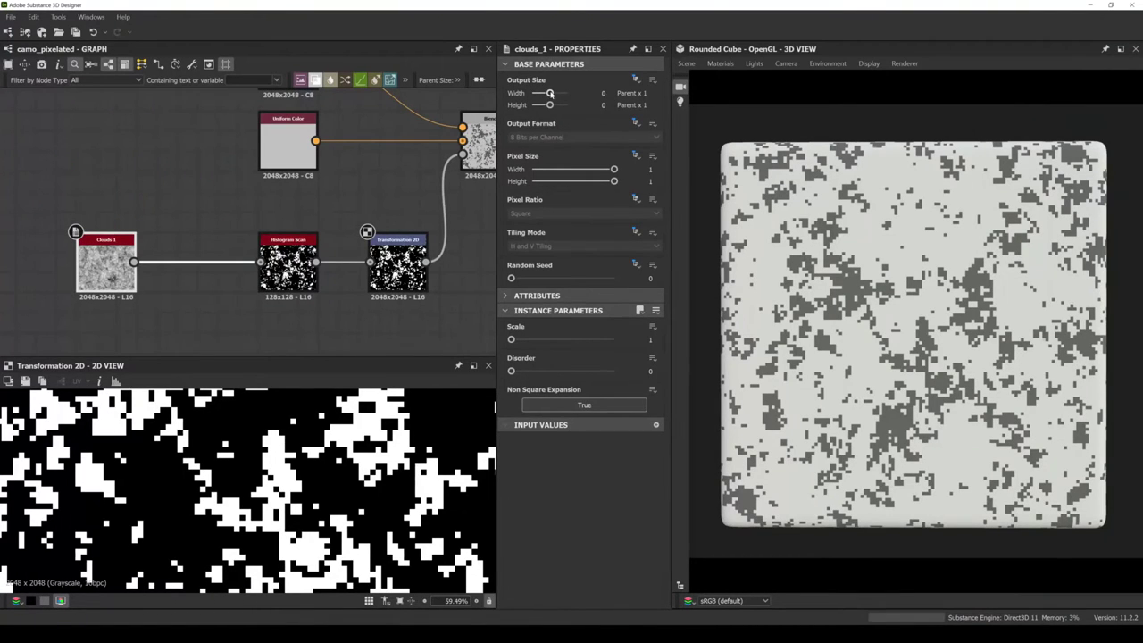
{"action": "left_click_drag", "start_coordinate": [550, 93], "coordinate": [548, 92]}
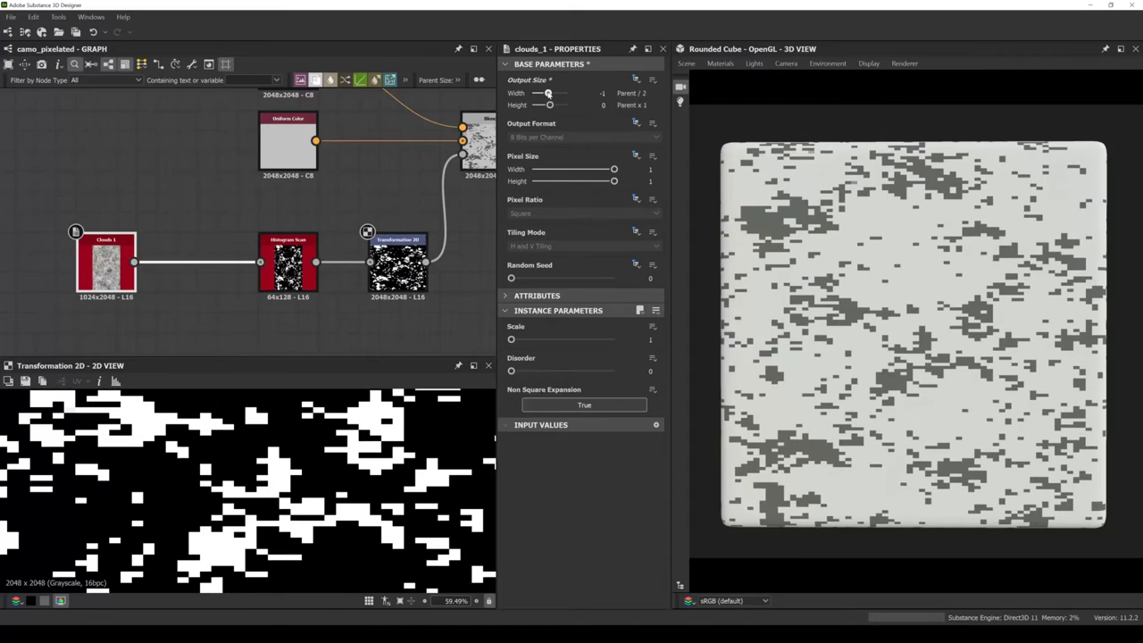
{"action": "left_click_drag", "start_coordinate": [548, 93], "coordinate": [548, 93]}
Move the two unused Uniform Color nodes above the Blend node, beyond the connected colour pair.
{"action": "scroll", "coordinate": [290, 225], "scroll_direction": "down", "scroll_amount": 3}
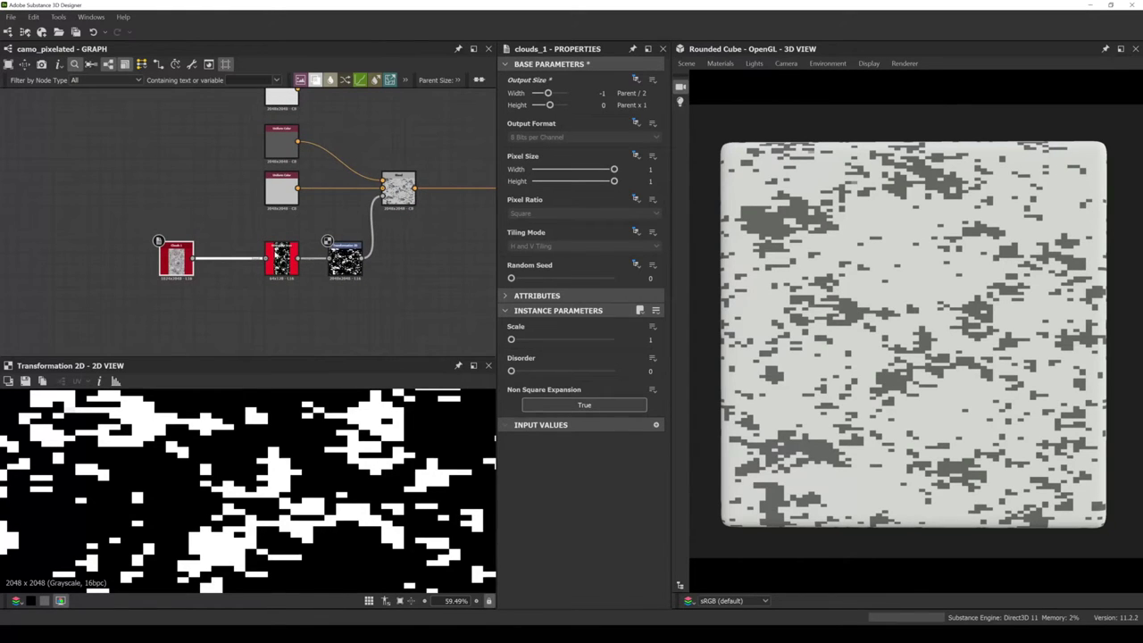
{"action": "middle_click_drag", "start_coordinate": [415, 210], "coordinate": [220, 256]}
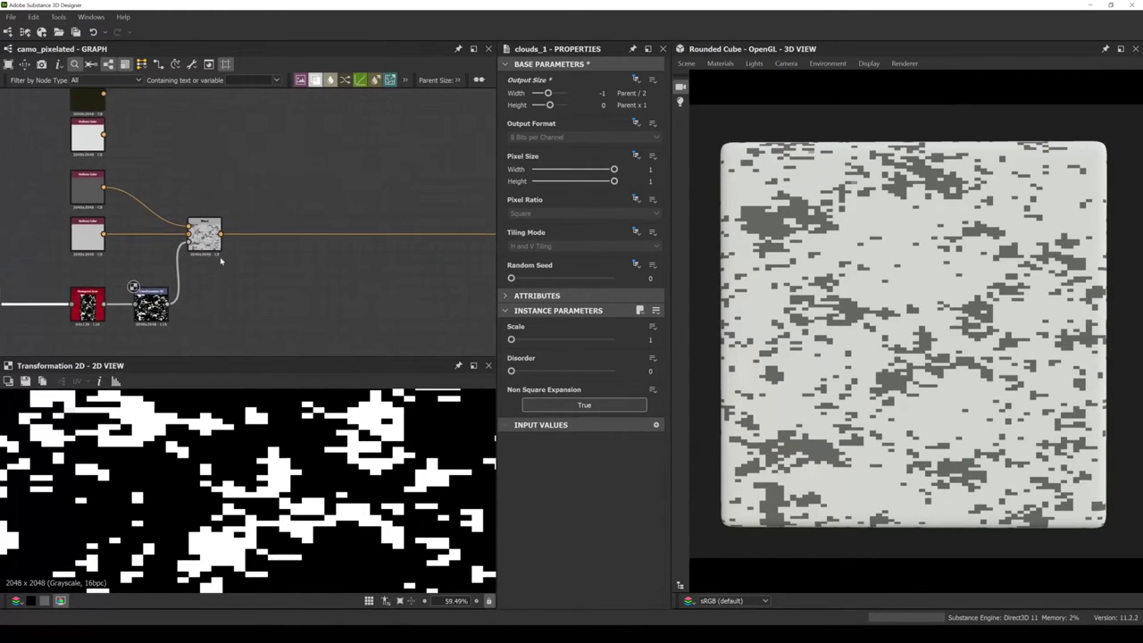
{"action": "scroll", "coordinate": [219, 256], "scroll_direction": "down", "scroll_amount": 2}
{"action": "left_click_drag", "start_coordinate": [128, 174], "coordinate": [215, 200]}
{"action": "middle_click_drag", "start_coordinate": [242, 221], "coordinate": [298, 176]}
{"action": "scroll", "coordinate": [298, 176], "scroll_direction": "up", "scroll_amount": 2}
{"action": "middle_click_drag", "start_coordinate": [312, 216], "coordinate": [253, 212]}
Insert a second Blend node on the connection after the first Blend.
{"action": "left_click", "coordinate": [260, 203]}
{"action": "key", "text": "space"}
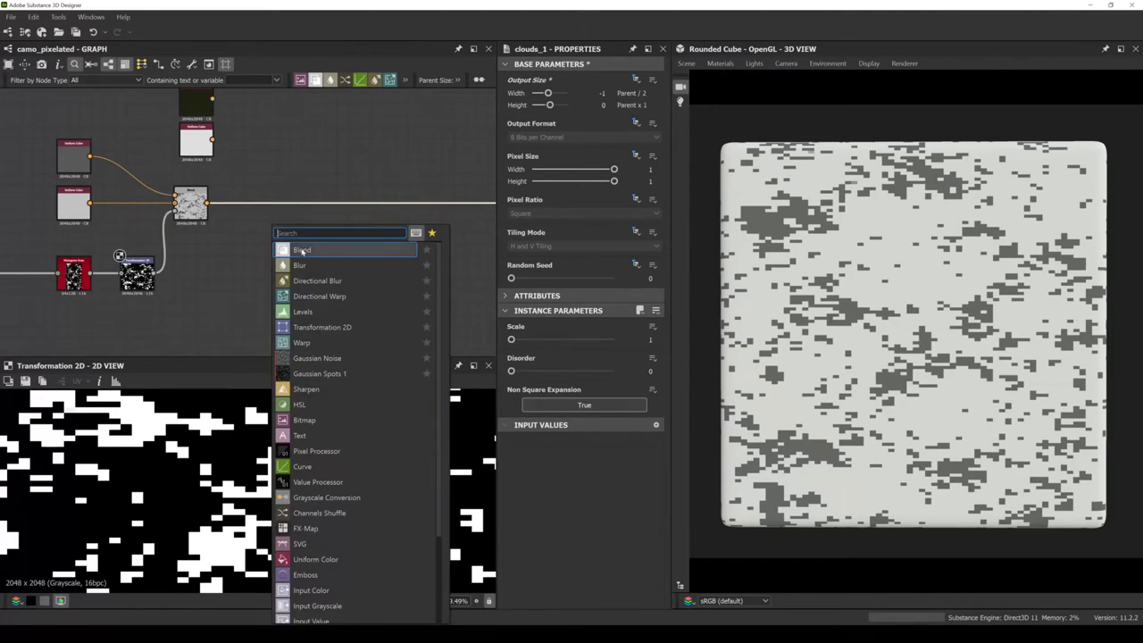
{"action": "left_click", "coordinate": [302, 252]}
{"action": "scroll", "coordinate": [382, 221], "scroll_direction": "down", "scroll_amount": 2}
{"action": "middle_click_drag", "start_coordinate": [380, 219], "coordinate": [235, 226]}
{"action": "left_click_drag", "start_coordinate": [388, 221], "coordinate": [165, 222]}
{"action": "middle_click_drag", "start_coordinate": [178, 221], "coordinate": [345, 219]}
{"action": "scroll", "coordinate": [286, 214], "scroll_direction": "up", "scroll_amount": 2}
Place the light Uniform Color above the first Blend and sample its colour as blue-grey RGB 107, 120, 125 from the camouflage reference.
{"action": "left_click_drag", "start_coordinate": [270, 172], "coordinate": [266, 187]}
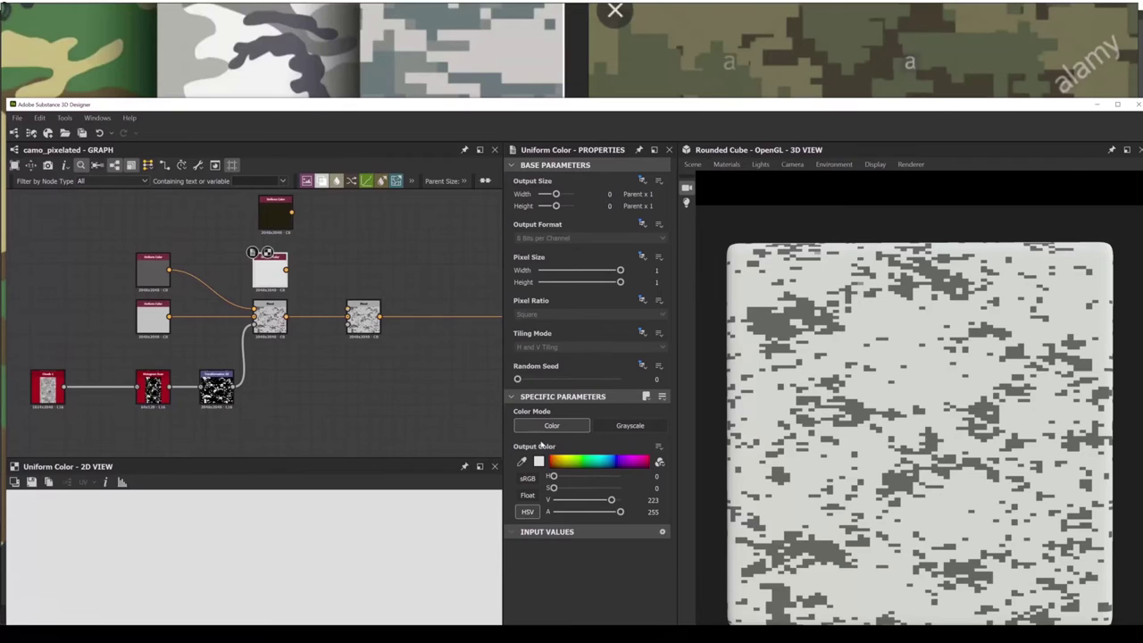
{"action": "left_click", "coordinate": [539, 462]}
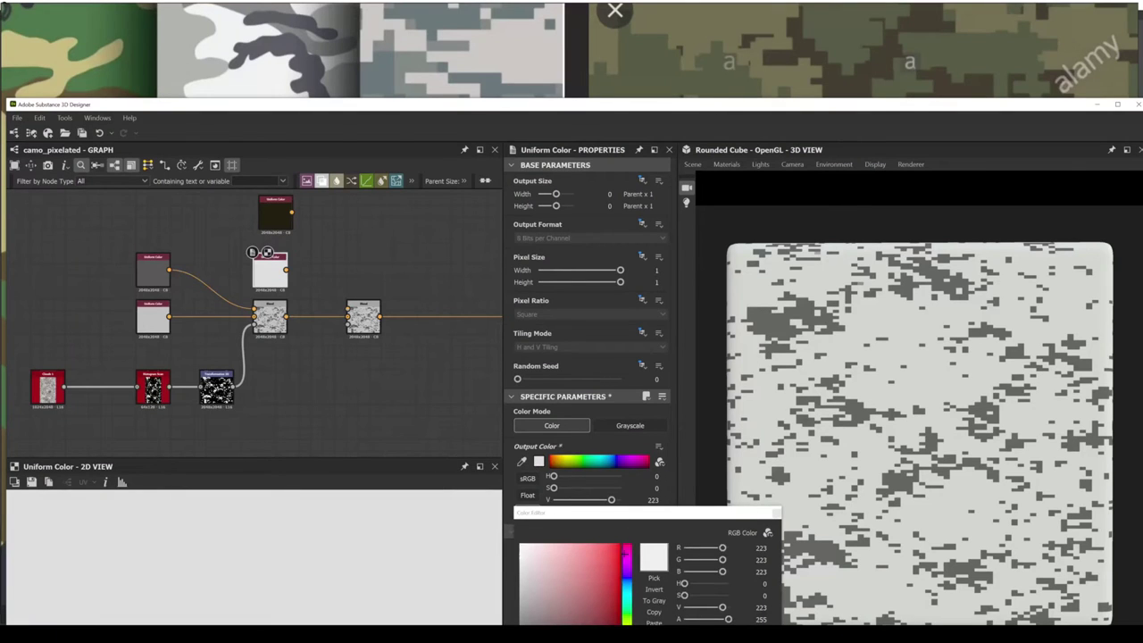
{"action": "left_click", "coordinate": [654, 579]}
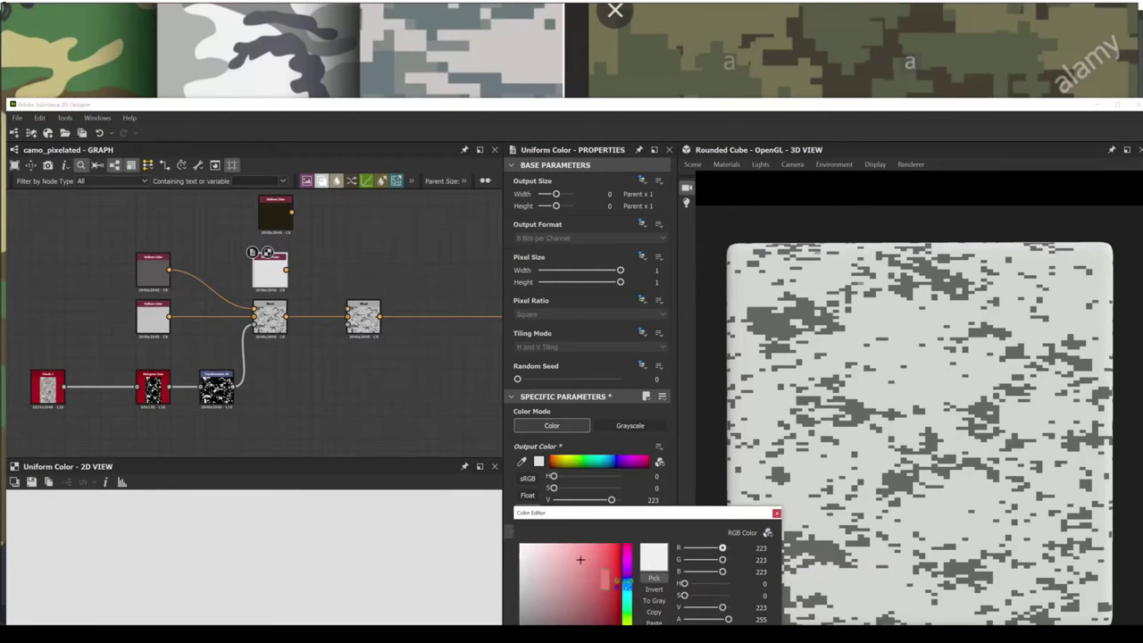
{"action": "left_click", "coordinate": [430, 19]}
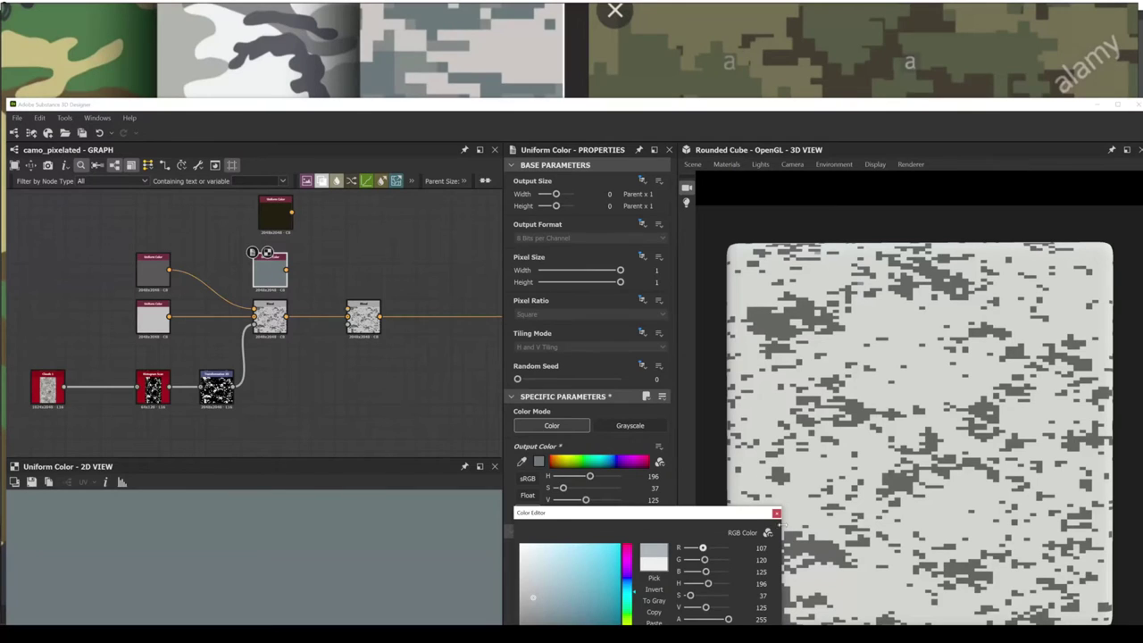
{"action": "left_click", "coordinate": [777, 513]}
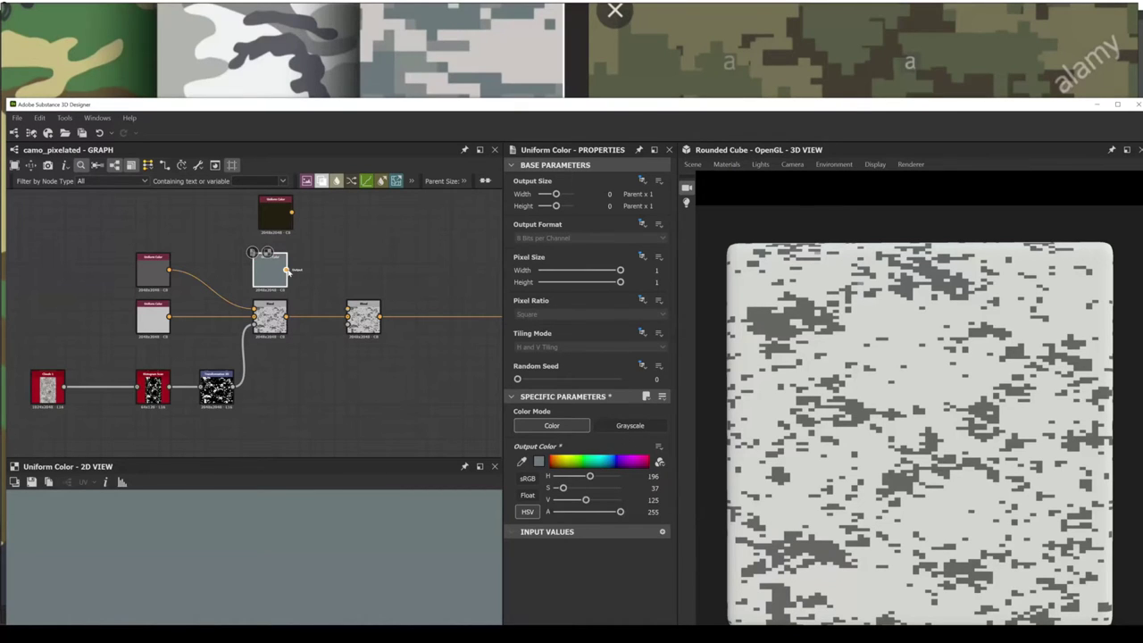
Connect the blue-grey Uniform Color to the second Blend's foreground input, and maximize the window.
{"action": "left_click_drag", "start_coordinate": [358, 309], "coordinate": [355, 309]}
{"action": "scroll", "coordinate": [332, 307], "scroll_direction": "down", "scroll_amount": 2}
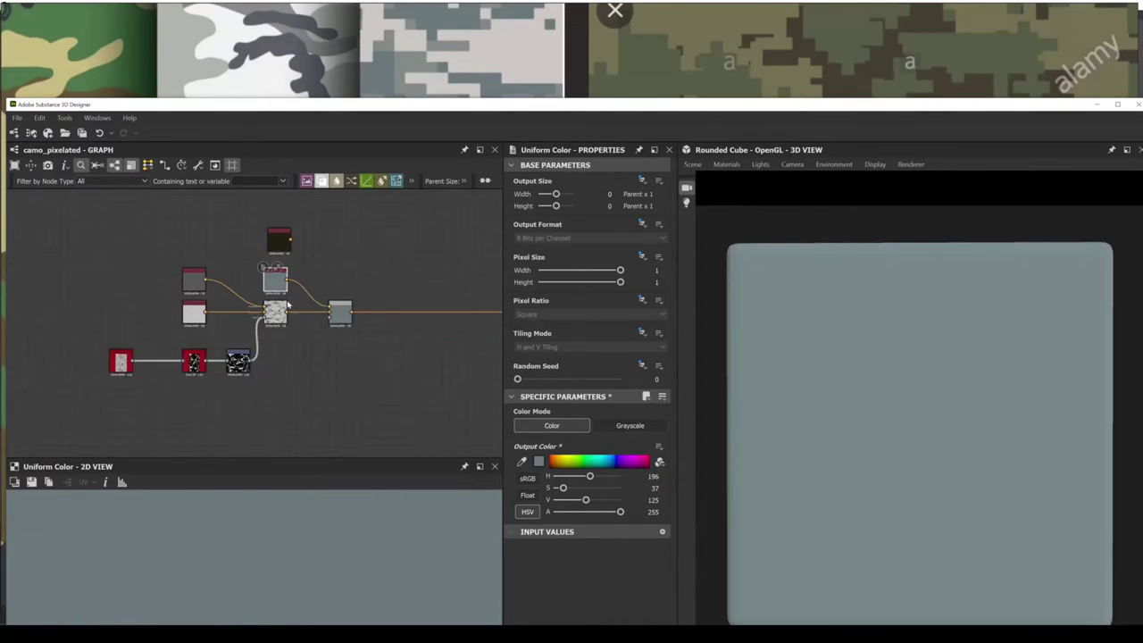
{"action": "middle_click_drag", "start_coordinate": [317, 306], "coordinate": [298, 265]}
{"action": "left_click", "coordinate": [1116, 105]}
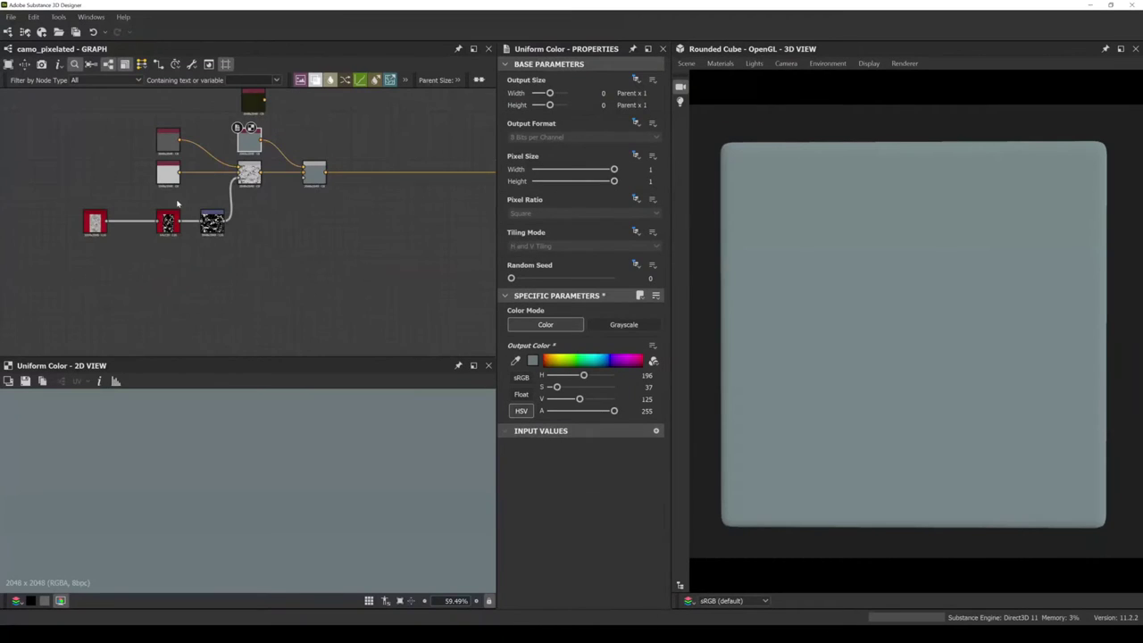
Duplicate the Transformation 2D node, preview the copy, and space it and the second Blend farther along the graph.
{"action": "scroll", "coordinate": [177, 205], "scroll_direction": "up", "scroll_amount": 2}
{"action": "left_click", "coordinate": [223, 237]}
{"action": "key", "text": "ctrl+d"}
{"action": "left_click_drag", "start_coordinate": [250, 230], "coordinate": [285, 245]}
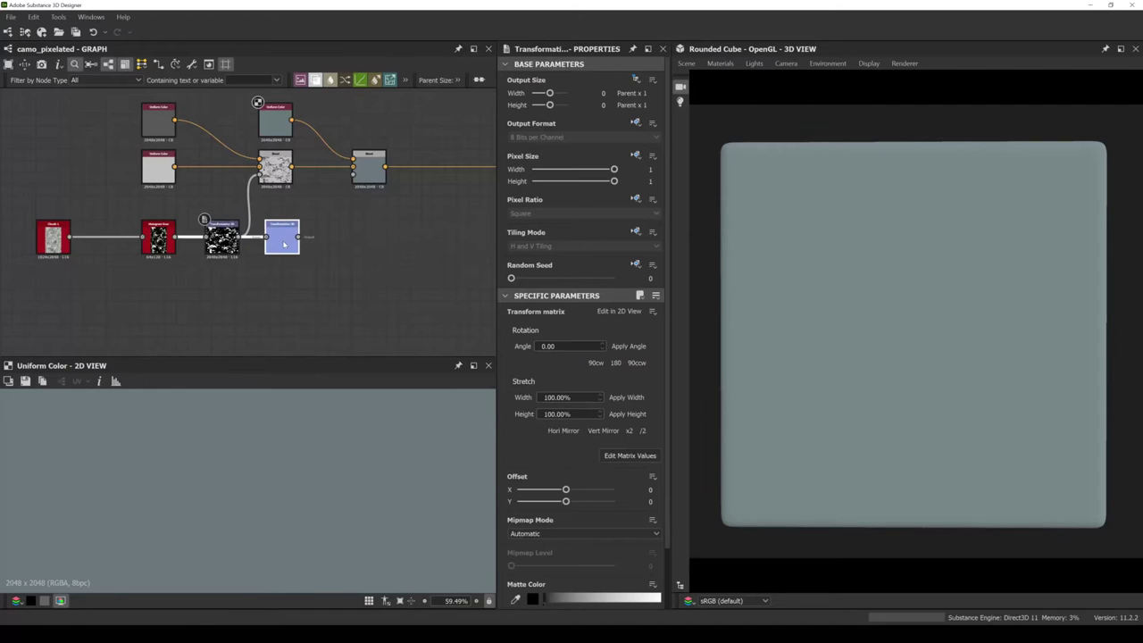
{"action": "double_click", "coordinate": [284, 244]}
{"action": "left_click_drag", "start_coordinate": [370, 173], "coordinate": [404, 172]}
{"action": "left_click_drag", "start_coordinate": [284, 241], "coordinate": [336, 241]}
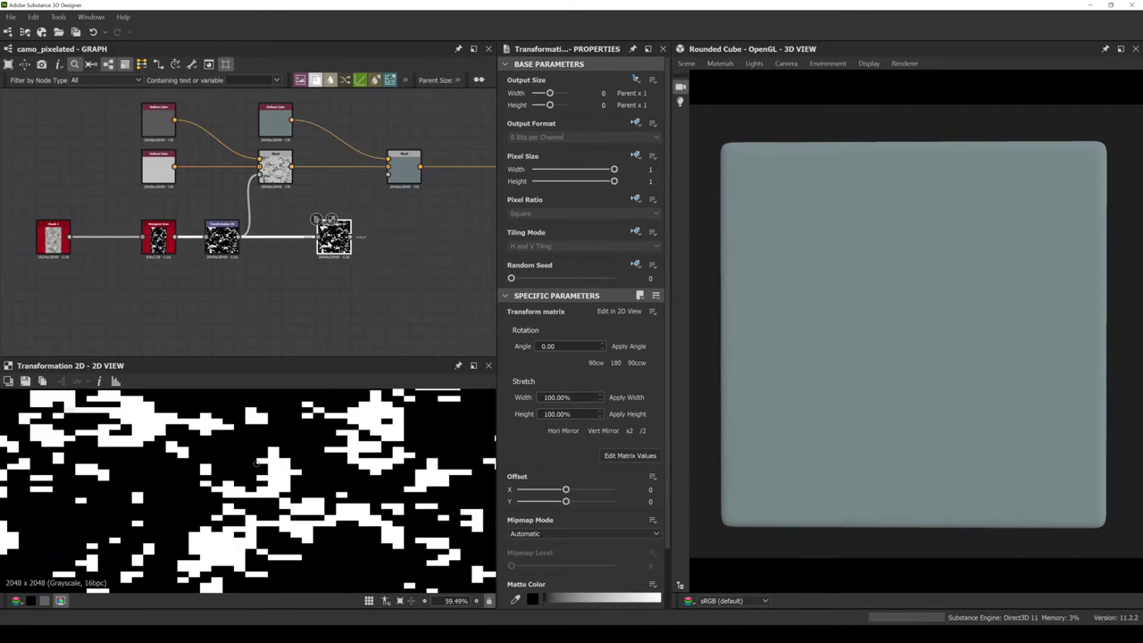
Use the duplicated Transformation 2D as the second Blend's opacity mask and offset it to X 0.7029, Y -0.1177.
{"action": "scroll", "coordinate": [321, 407], "scroll_direction": "down", "scroll_amount": 5}
{"action": "scroll", "coordinate": [273, 540], "scroll_direction": "up", "scroll_amount": 2}
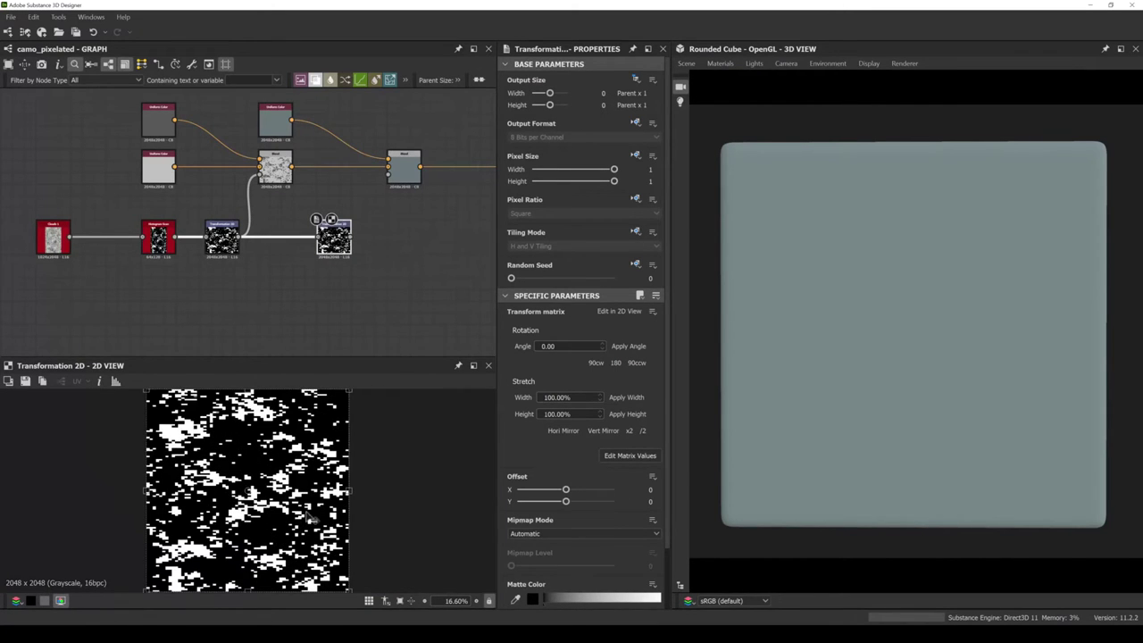
{"action": "left_click_drag", "start_coordinate": [311, 478], "coordinate": [241, 519]}
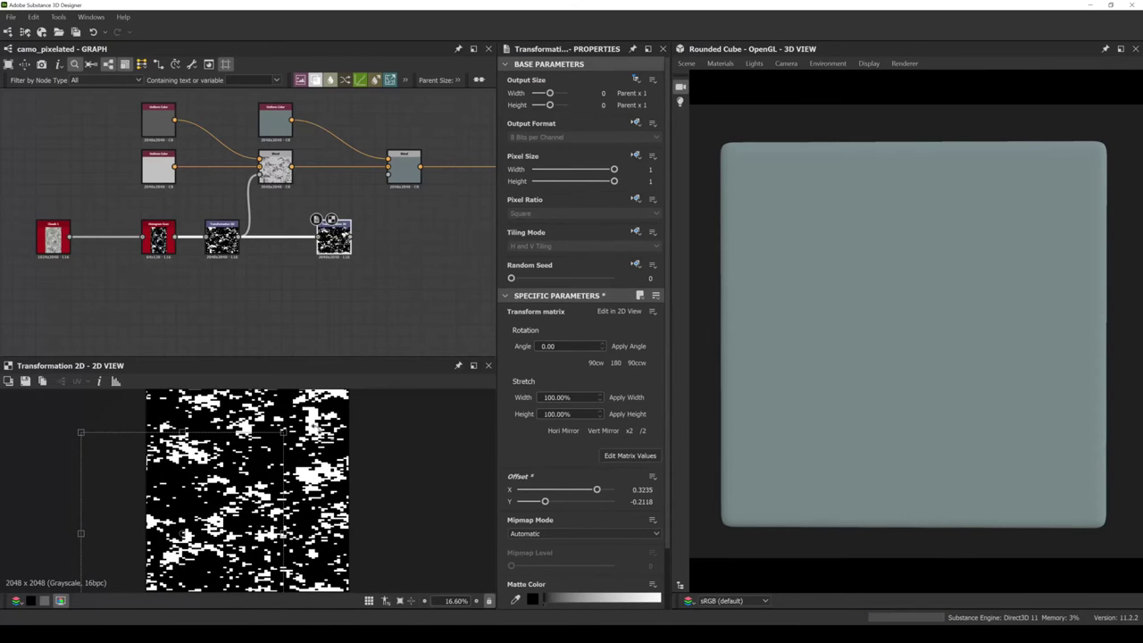
{"action": "double_click", "coordinate": [393, 182]}
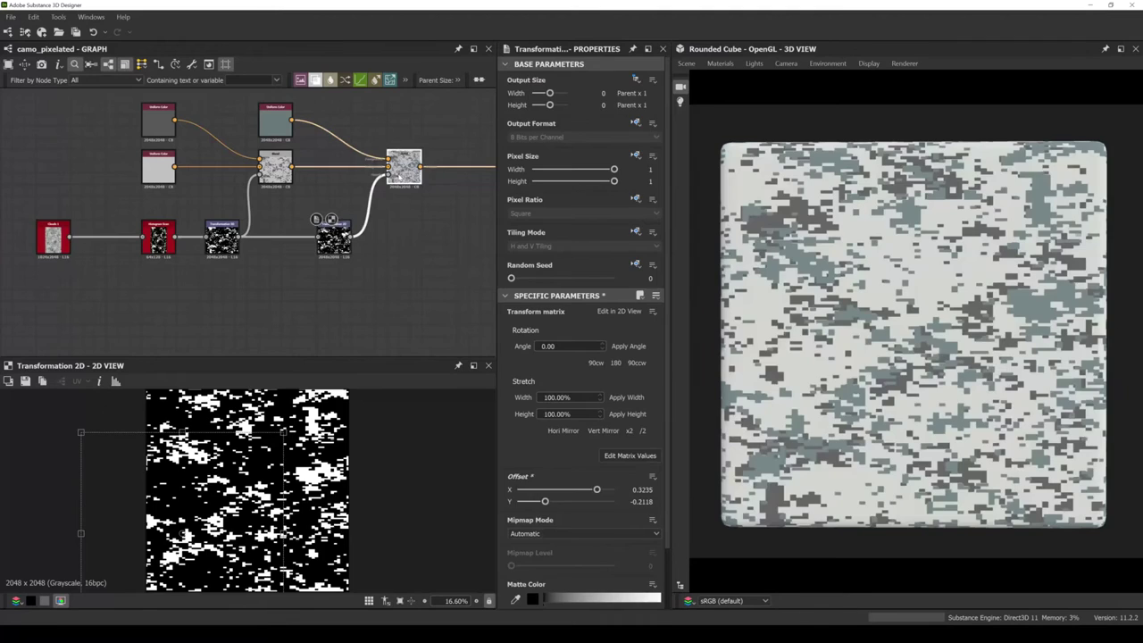
{"action": "left_click", "coordinate": [333, 241]}
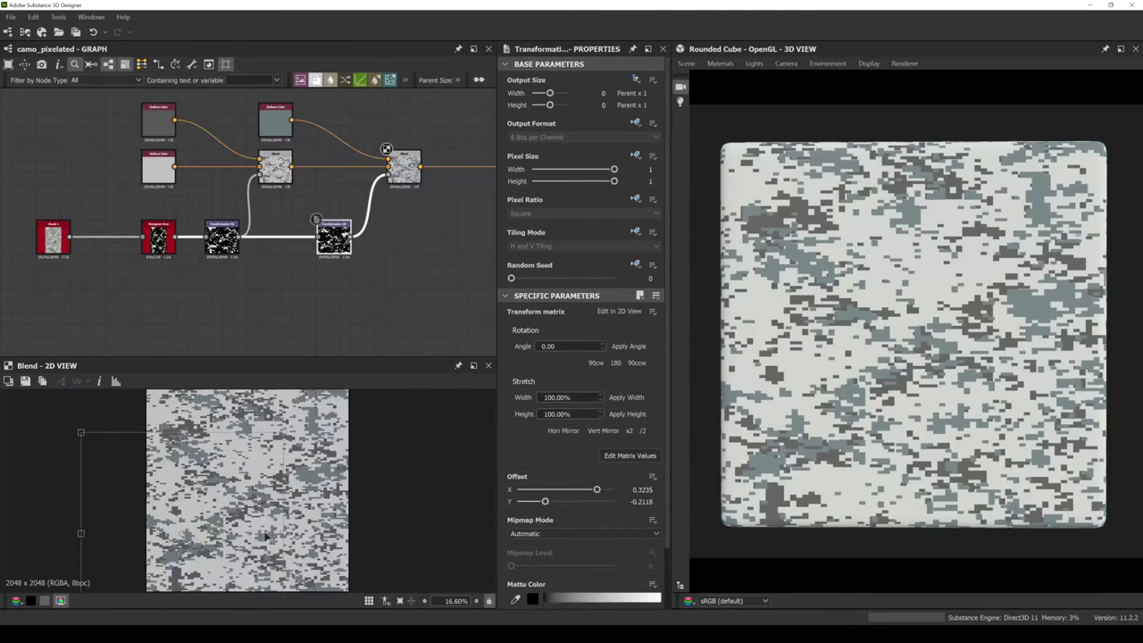
{"action": "left_click_drag", "start_coordinate": [268, 536], "coordinate": [181, 516]}
Move the dark brown Uniform Color node above and just beyond the second Blend.
{"action": "scroll", "coordinate": [245, 282], "scroll_direction": "down", "scroll_amount": 3}
{"action": "middle_click_drag", "start_coordinate": [305, 253], "coordinate": [264, 252]}
{"action": "scroll", "coordinate": [259, 250], "scroll_direction": "up", "scroll_amount": 1}
{"action": "left_click_drag", "start_coordinate": [196, 126], "coordinate": [314, 157]}
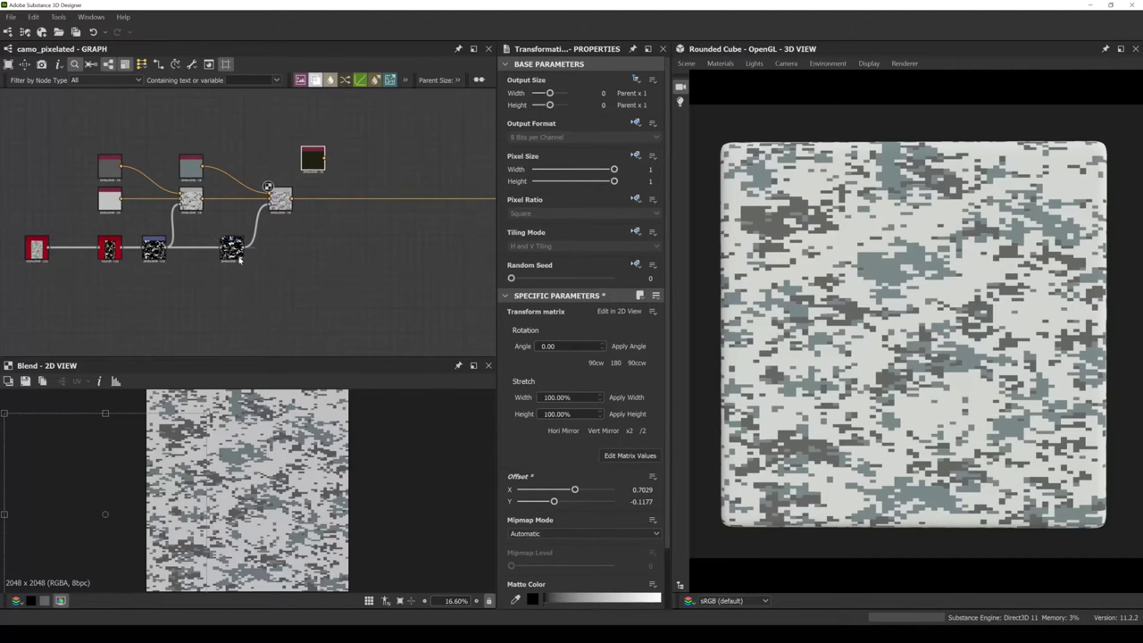
Insert a third Blend node on the connection after the second Blend and place it just beyond the dark Uniform Color.
{"action": "left_click", "coordinate": [282, 207]}
{"action": "middle_click_drag", "start_coordinate": [282, 208], "coordinate": [225, 221]}
{"action": "key", "text": "space"}
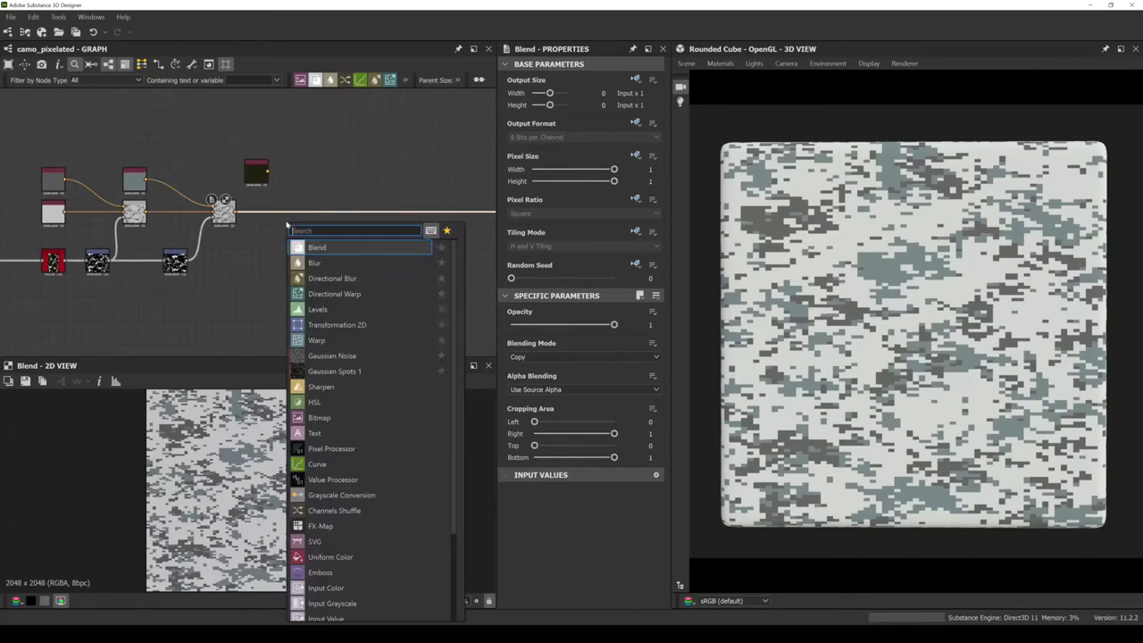
{"action": "left_click", "coordinate": [324, 250]}
{"action": "left_click_drag", "start_coordinate": [467, 212], "coordinate": [289, 214]}
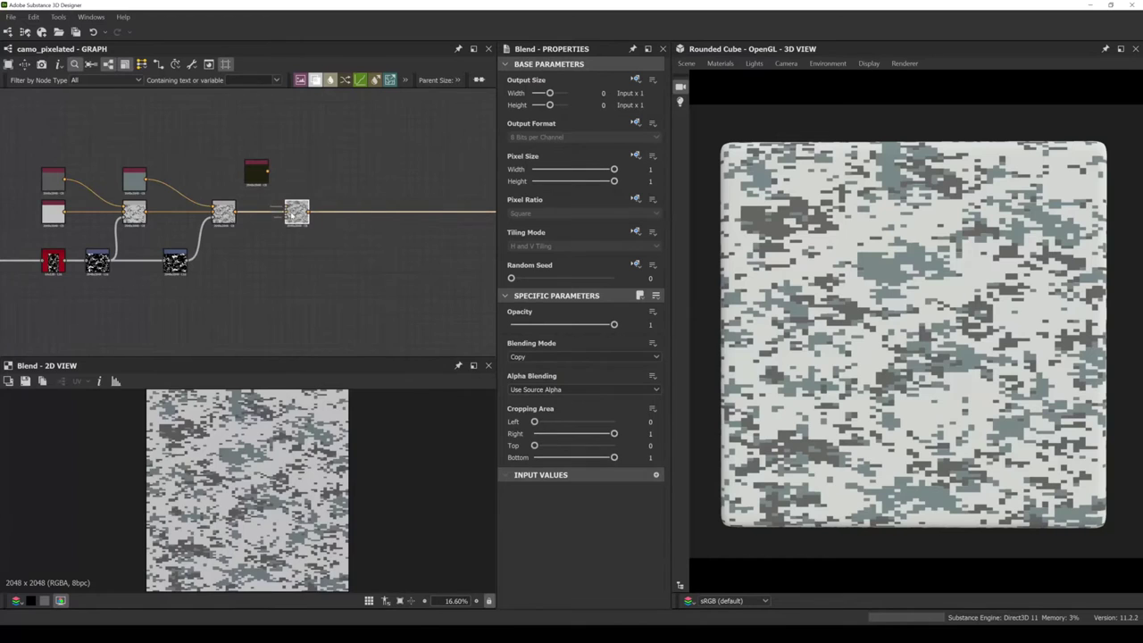
Connect the dark Uniform Color to the third Blend's foreground and a duplicate of the second Transformation 2D to its opacity, previewing the result.
{"action": "scroll", "coordinate": [241, 183], "scroll_direction": "up", "scroll_amount": 3}
{"action": "left_click_drag", "start_coordinate": [289, 164], "coordinate": [315, 211]}
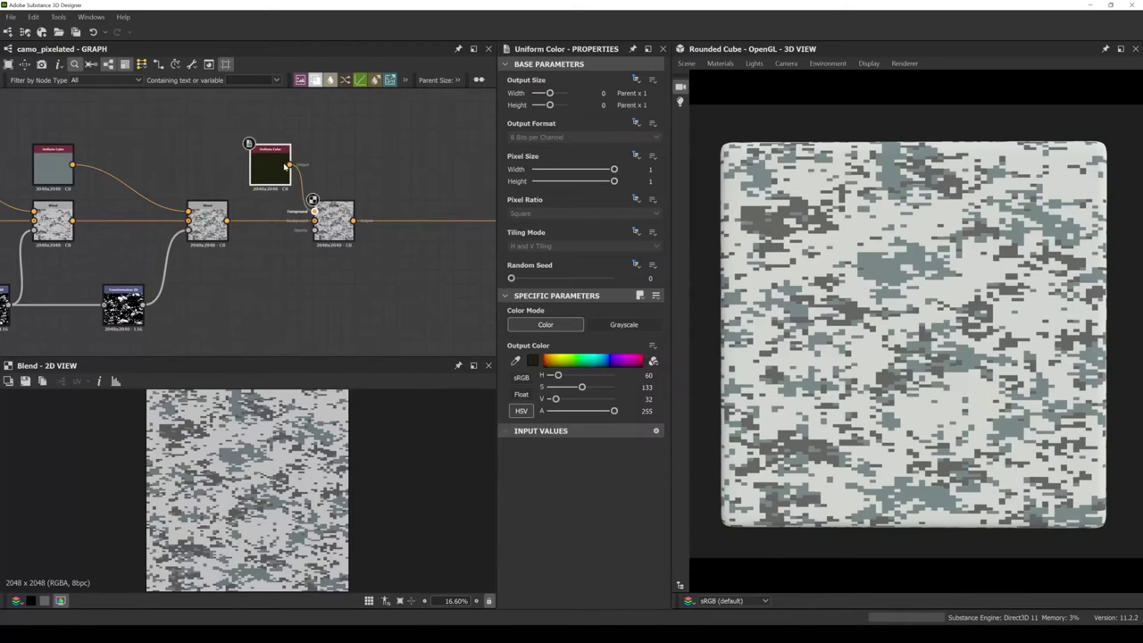
{"action": "scroll", "coordinate": [255, 259], "scroll_direction": "down", "scroll_amount": 3}
{"action": "left_click", "coordinate": [179, 288]}
{"action": "double_click", "coordinate": [179, 285]}
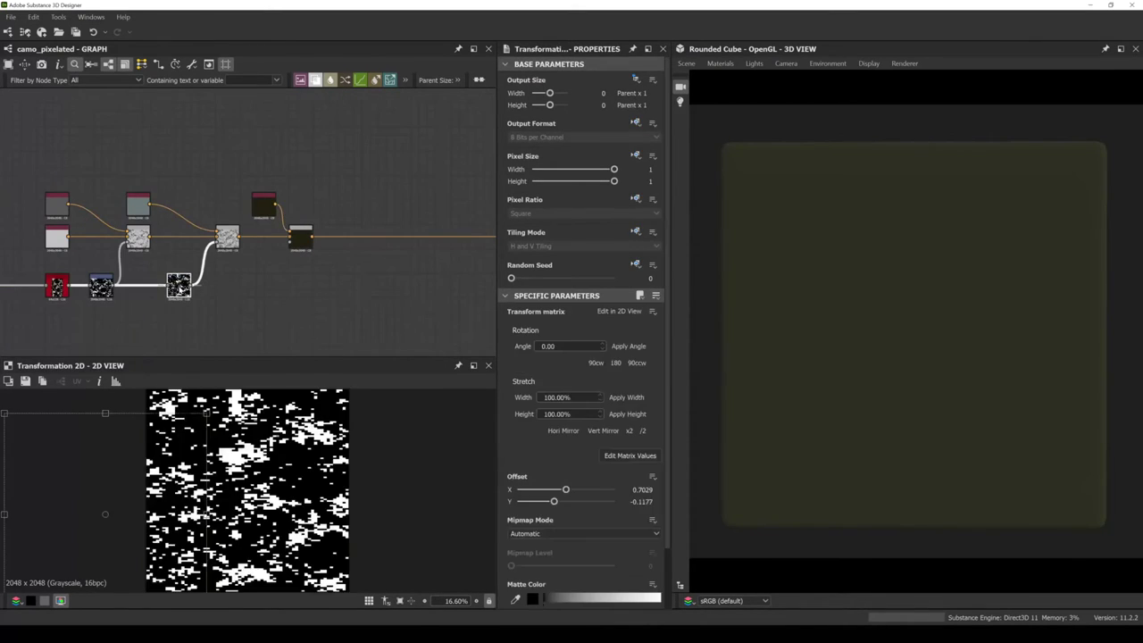
{"action": "left_click_drag", "start_coordinate": [179, 285], "coordinate": [302, 223]}
{"action": "scroll", "coordinate": [268, 284], "scroll_direction": "up", "scroll_amount": 2}
{"action": "double_click", "coordinate": [317, 218]}
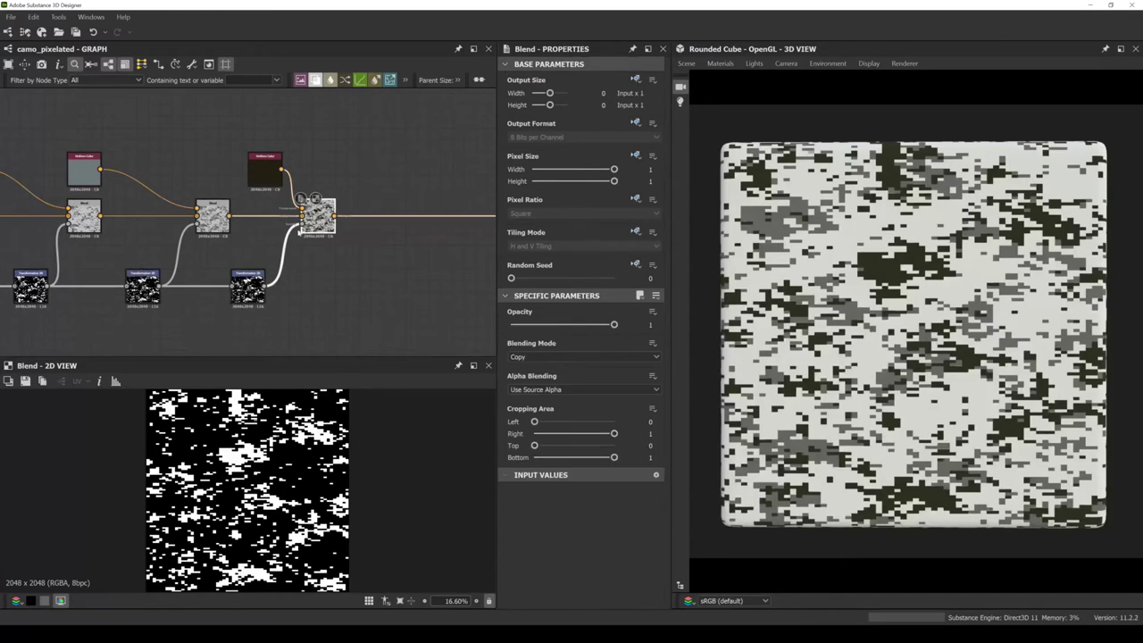
Offset the third Transformation 2D mask to X 0.5617, Y -0.3365.
{"action": "left_click", "coordinate": [250, 287]}
{"action": "scroll", "coordinate": [224, 487], "scroll_direction": "down", "scroll_amount": 1}
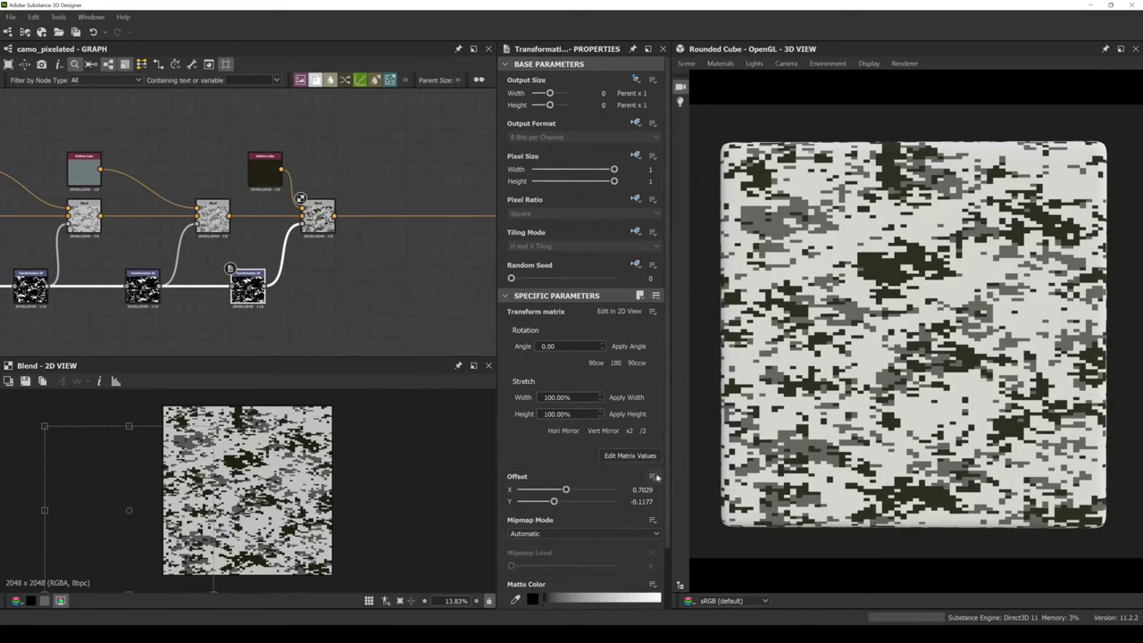
{"action": "left_click", "coordinate": [567, 432]}
{"action": "left_click_drag", "start_coordinate": [390, 522], "coordinate": [372, 561]}
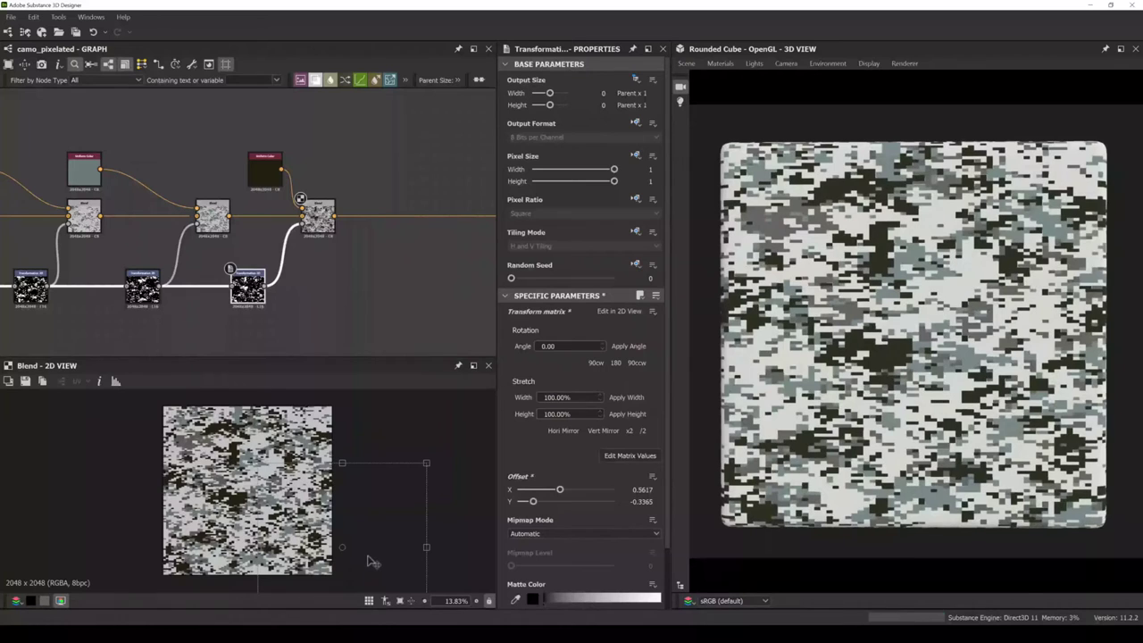
Recolour the third Blend's Uniform Color grey-green, RGB 131, 139, 136, by sampling the grey digital camouflage reference image.
{"action": "middle_click_drag", "start_coordinate": [198, 165], "coordinate": [311, 164]}
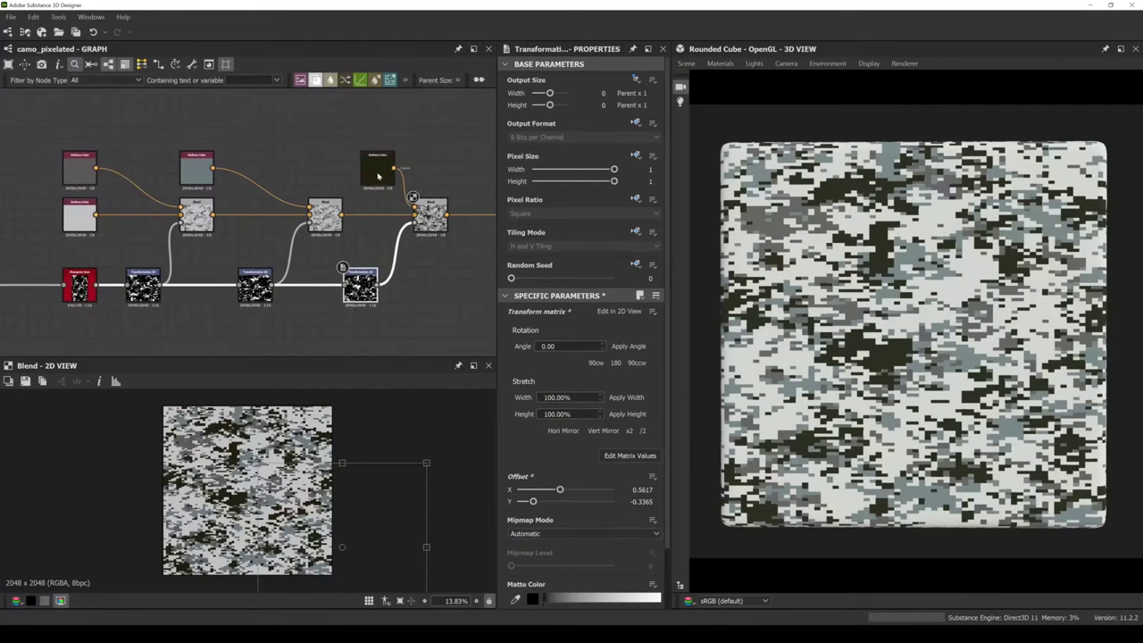
{"action": "left_click", "coordinate": [378, 171]}
{"action": "mouse_move", "coordinate": [558, 398]}
{"action": "left_mouse_down"}
{"action": "mouse_move", "coordinate": [576, 400]}
{"action": "mouse_move", "coordinate": [566, 403]}
{"action": "left_mouse_up"}
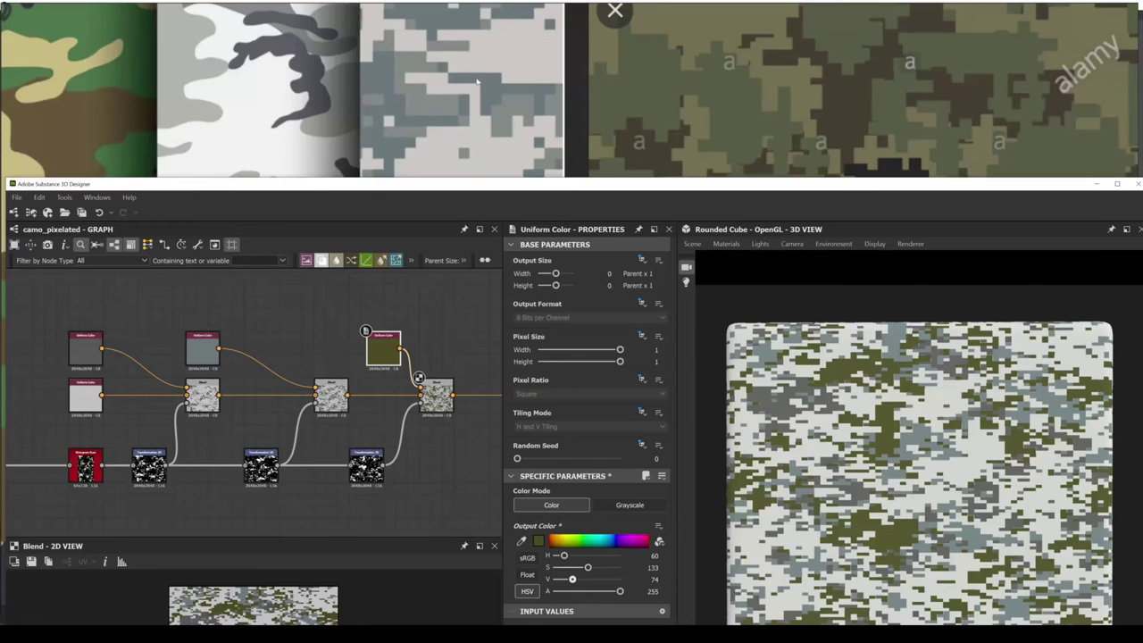
{"action": "left_click", "coordinate": [537, 541]}
{"action": "left_click", "coordinate": [664, 579]}
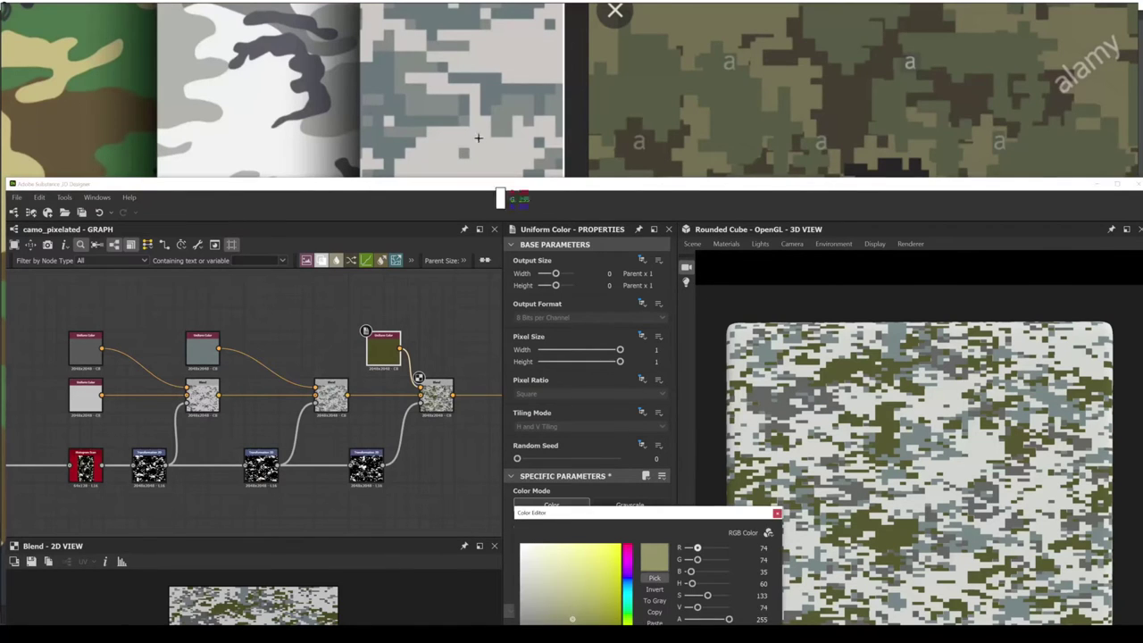
{"action": "left_click", "coordinate": [428, 108]}
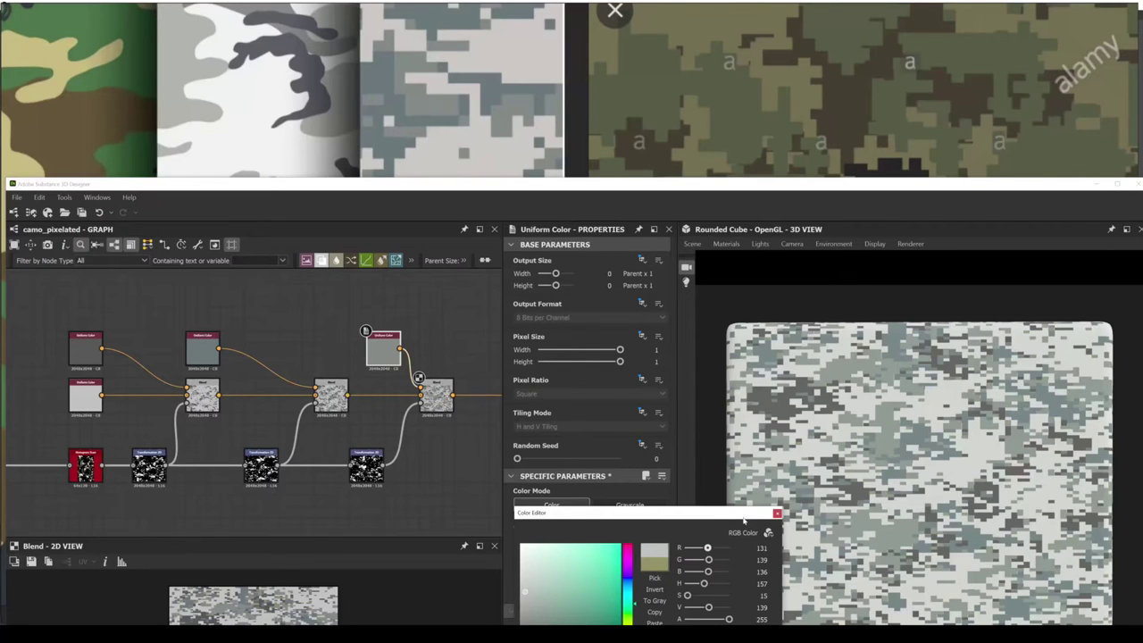
{"action": "left_click", "coordinate": [777, 515]}
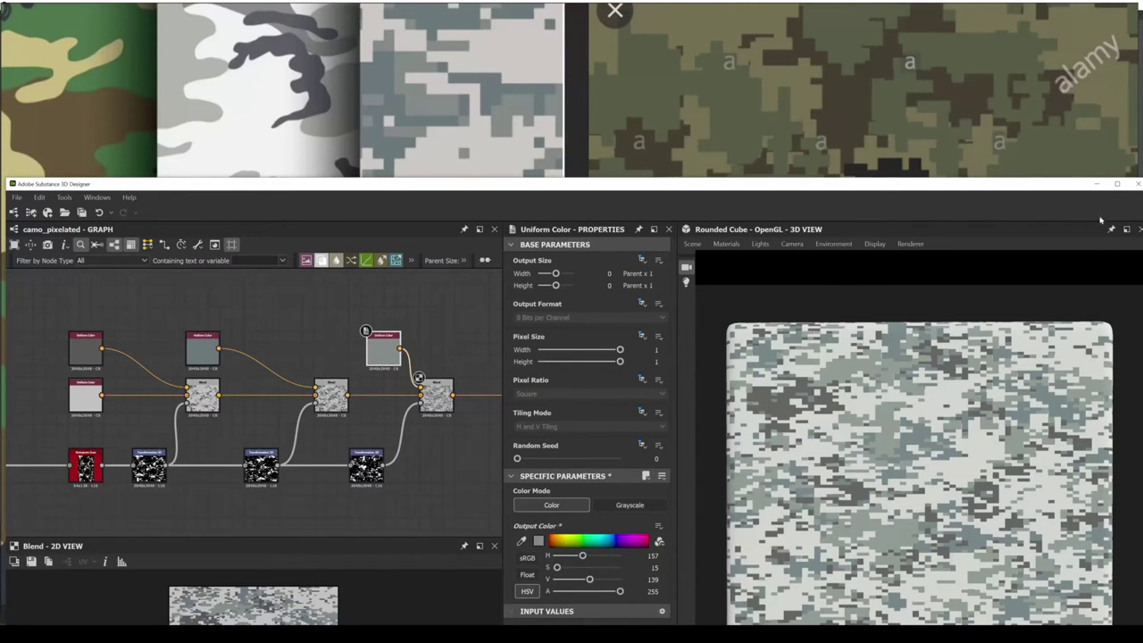
{"action": "left_click", "coordinate": [1116, 184]}
Set the light base Uniform Color's value to 176 and the grey-green Uniform Color's saturation to 27.
{"action": "left_click", "coordinate": [79, 215]}
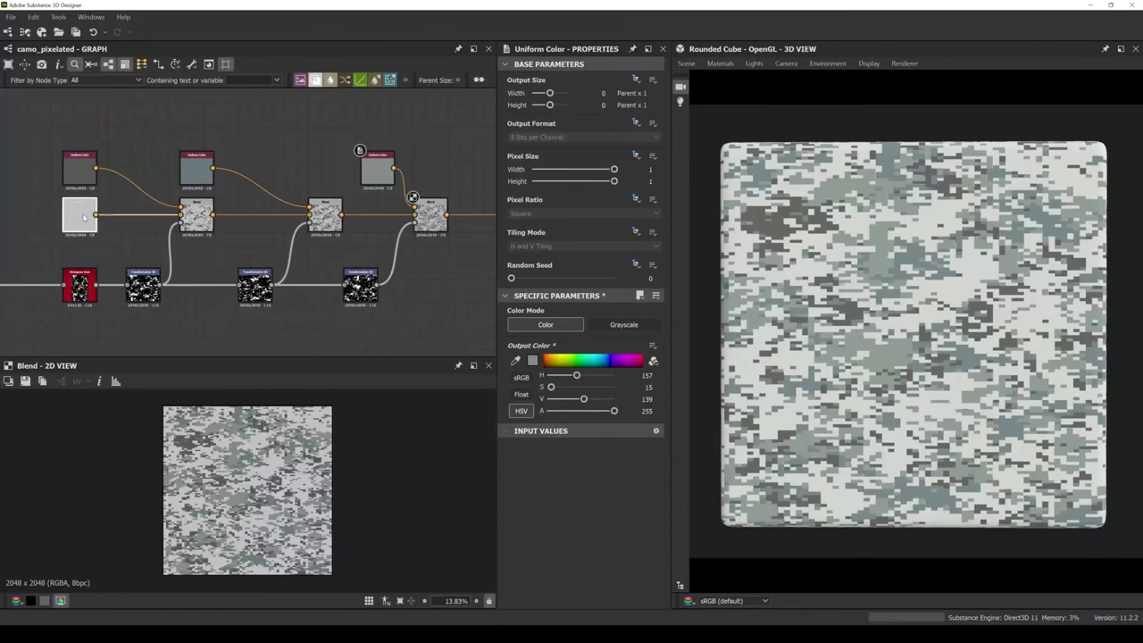
{"action": "left_click_drag", "start_coordinate": [598, 399], "coordinate": [593, 401]}
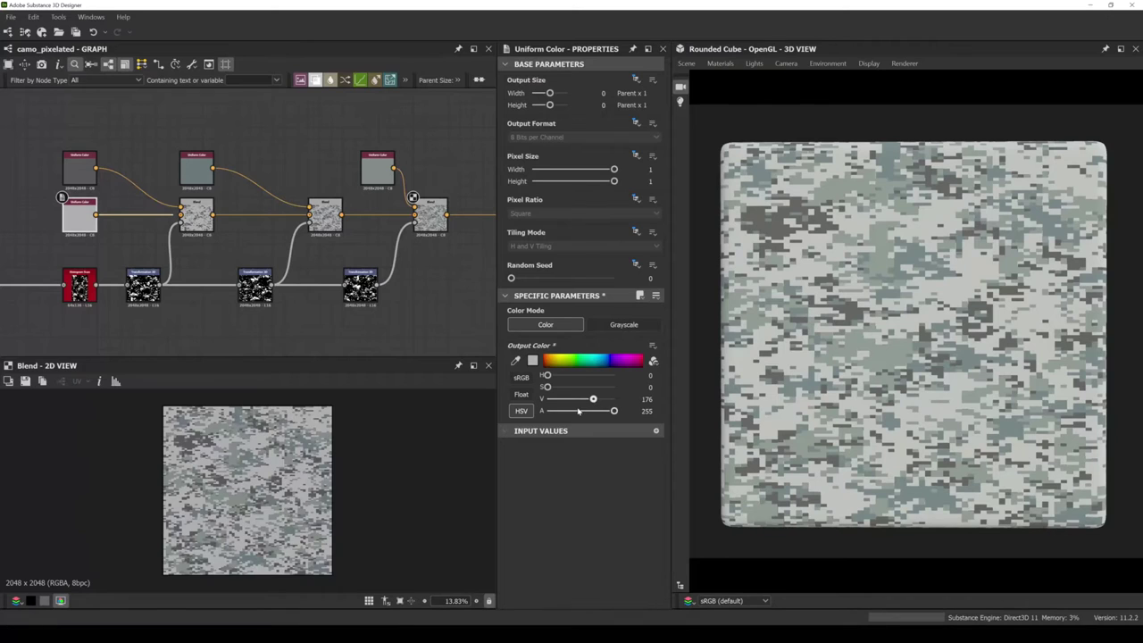
{"action": "left_click", "coordinate": [376, 169]}
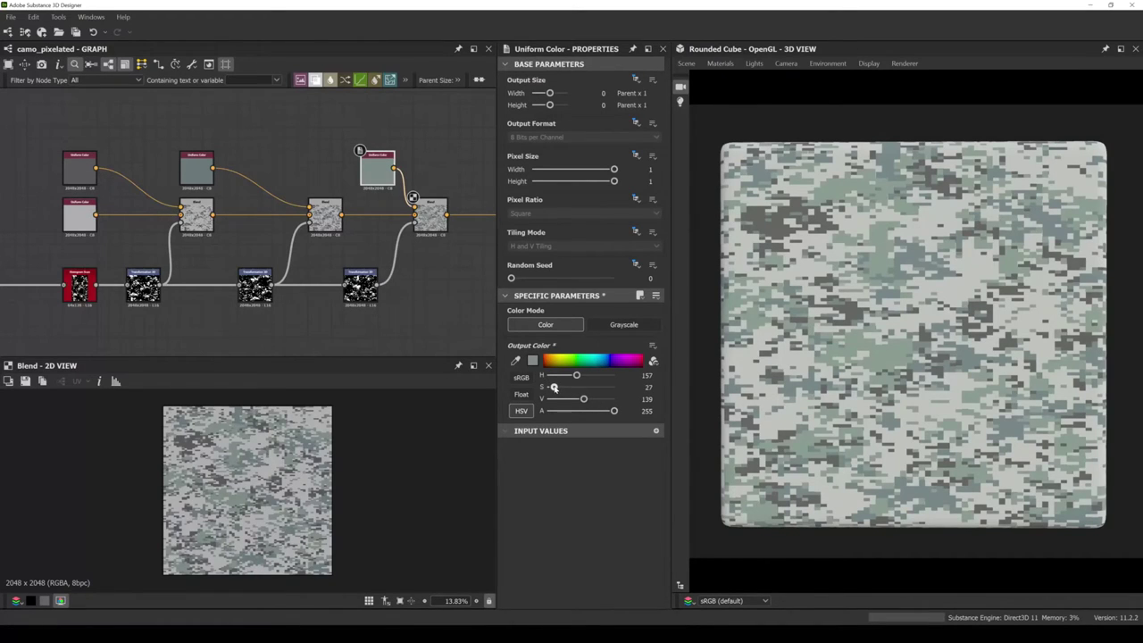
Set the Histogram Scan's position to 0.29 and the Clouds 1 scale to 2.
{"action": "middle_click_drag", "start_coordinate": [338, 246], "coordinate": [309, 217]}
{"action": "middle_click_drag", "start_coordinate": [51, 278], "coordinate": [158, 282]}
{"action": "scroll", "coordinate": [98, 300], "scroll_direction": "up", "scroll_amount": 1}
{"action": "left_click", "coordinate": [80, 268]}
{"action": "left_click", "coordinate": [120, 272]}
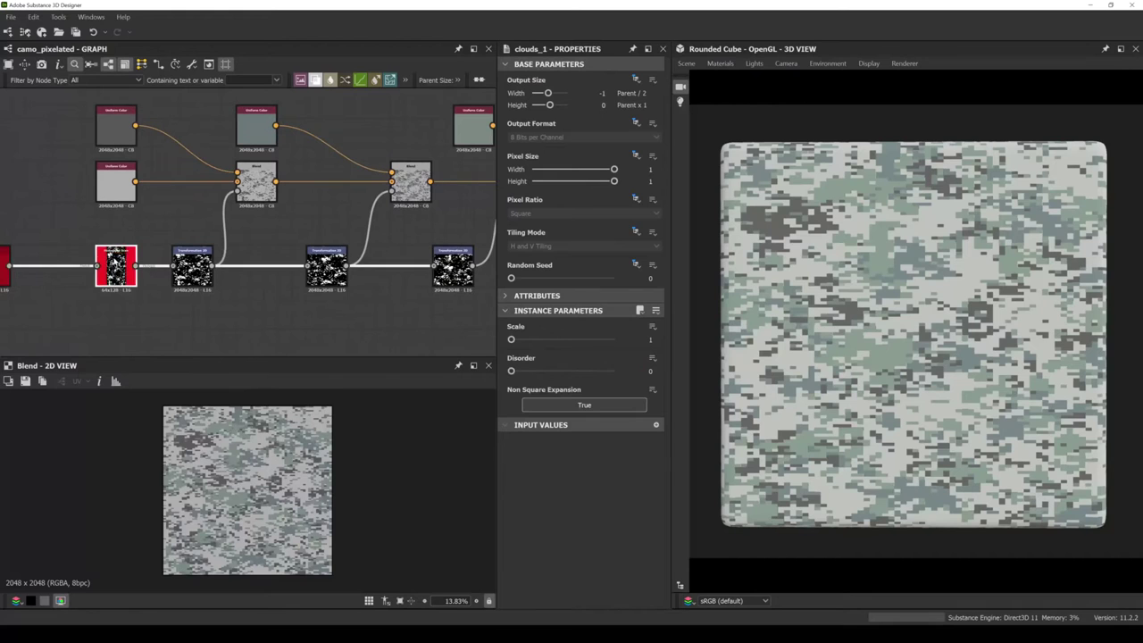
{"action": "mouse_move", "coordinate": [540, 340]}
{"action": "left_mouse_down"}
{"action": "mouse_move", "coordinate": [516, 340]}
{"action": "mouse_move", "coordinate": [540, 341]}
{"action": "left_mouse_up"}
{"action": "middle_click_drag", "start_coordinate": [188, 294], "coordinate": [359, 286]}
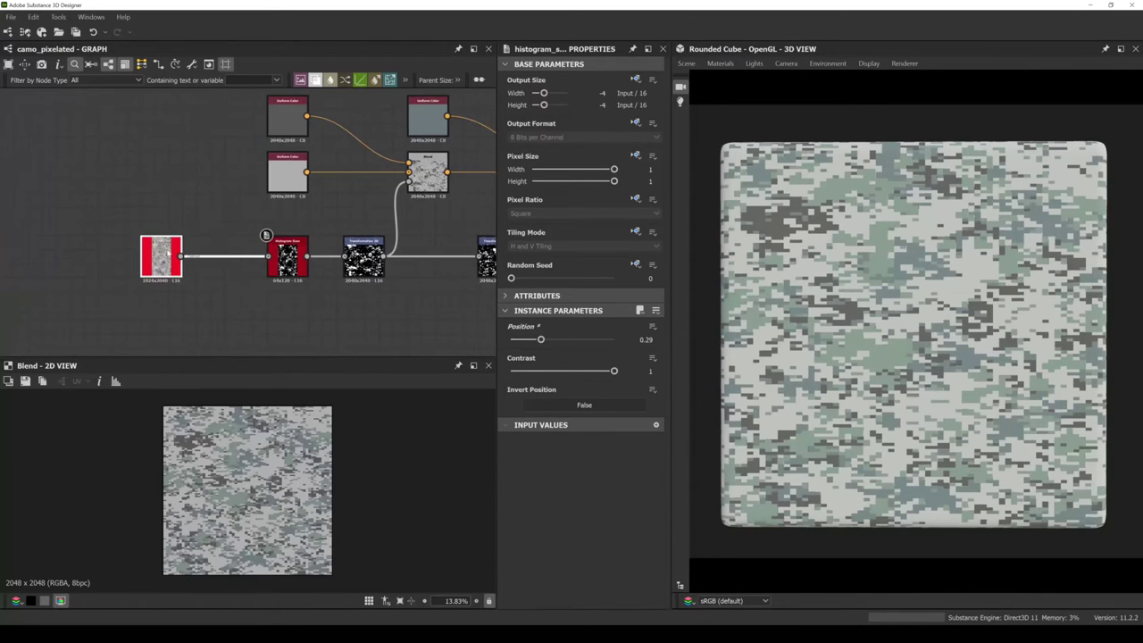
{"action": "left_click", "coordinate": [161, 259]}
{"action": "left_click_drag", "start_coordinate": [517, 342], "coordinate": [525, 341]}
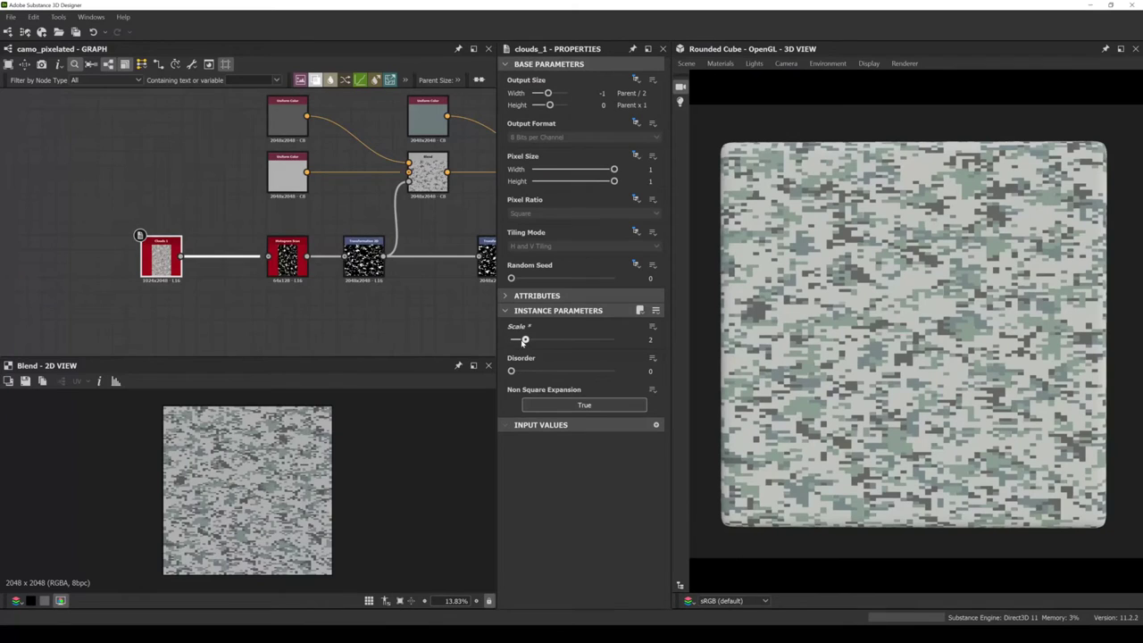
Move the third Blend and its Transformation 2D farther along the graph and preview that Transformation 2D's mask up close.
{"action": "middle_click_drag", "start_coordinate": [331, 297], "coordinate": [100, 292]}
{"action": "scroll", "coordinate": [393, 288], "scroll_direction": "down", "scroll_amount": 3}
{"action": "middle_click_drag", "start_coordinate": [393, 288], "coordinate": [305, 292]}
{"action": "left_click", "coordinate": [388, 218]}
{"action": "left_click_drag", "start_coordinate": [389, 218], "coordinate": [394, 218]}
{"action": "left_click_drag", "start_coordinate": [295, 273], "coordinate": [324, 273]}
{"action": "double_click", "coordinate": [323, 273]}
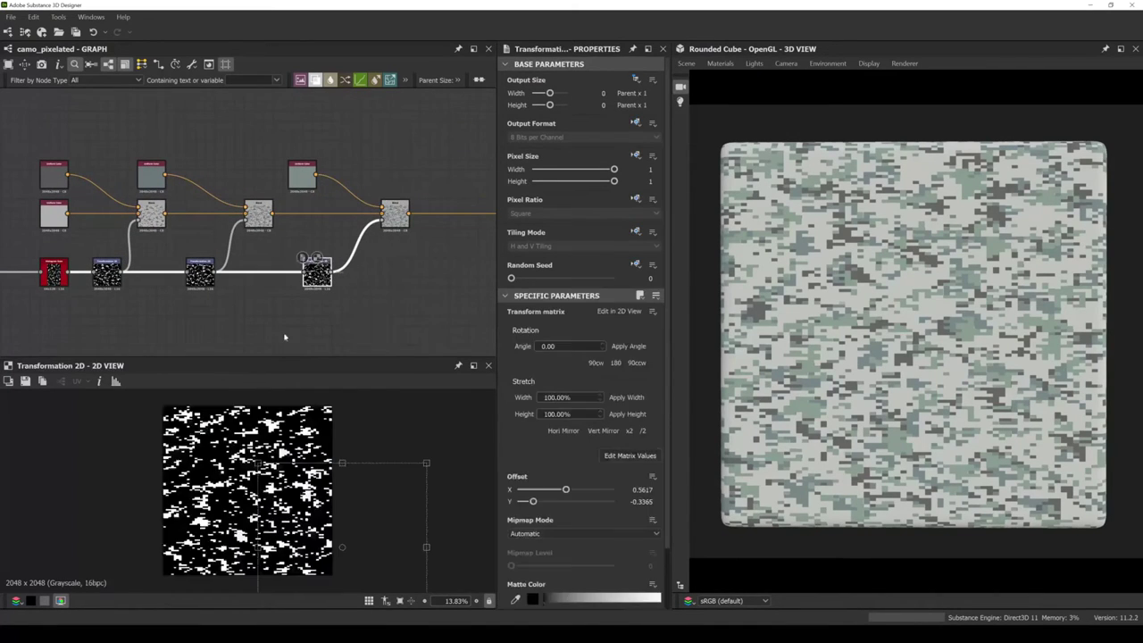
{"action": "scroll", "coordinate": [238, 500], "scroll_direction": "up", "scroll_amount": 5}
{"action": "middle_click_drag", "start_coordinate": [349, 481], "coordinate": [314, 491]}
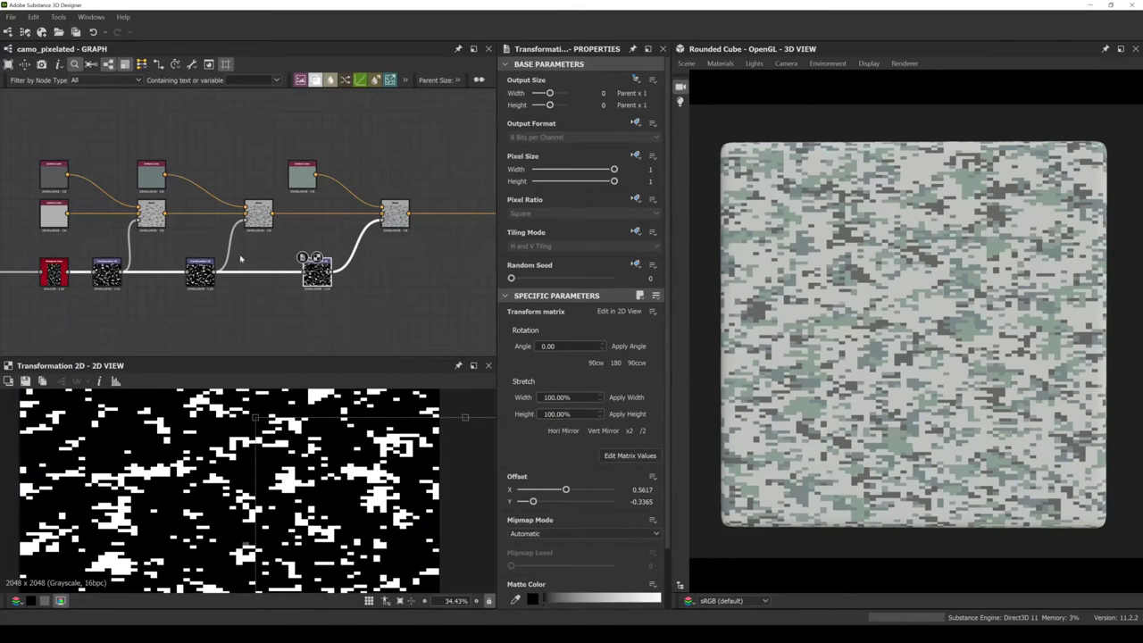
Insert a Blend between the third Transformation 2D and the third colour Blend's opacity, with the first Transformation 2D as its foreground.
{"action": "scroll", "coordinate": [342, 286], "scroll_direction": "up", "scroll_amount": 1}
{"action": "middle_click_drag", "start_coordinate": [339, 286], "coordinate": [253, 312]}
{"action": "left_click_drag", "start_coordinate": [324, 232], "coordinate": [359, 232]}
{"action": "key", "text": "space"}
{"action": "left_click", "coordinate": [321, 284]}
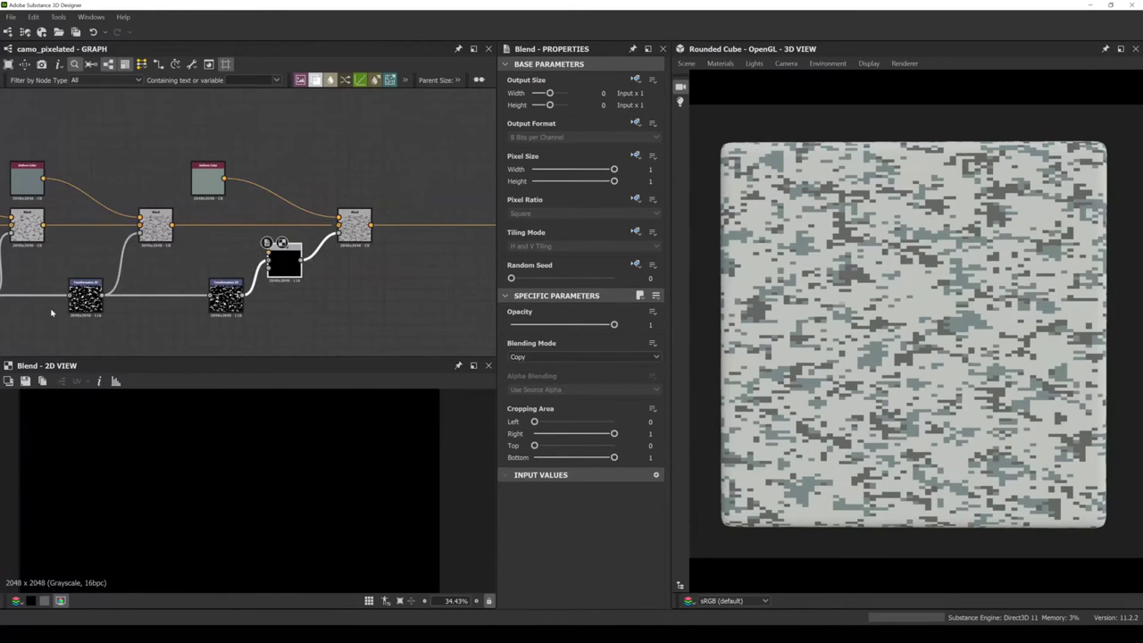
{"action": "middle_click_drag", "start_coordinate": [51, 312], "coordinate": [135, 295]}
{"action": "left_click_drag", "start_coordinate": [328, 271], "coordinate": [391, 248]}
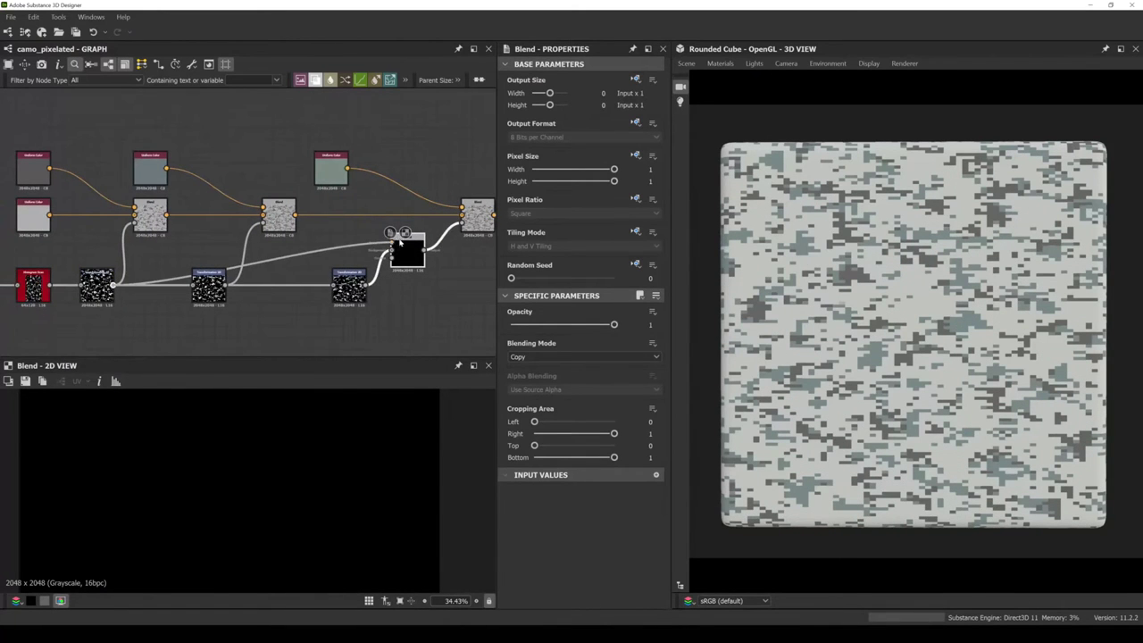
Set the mask Blend's blending mode to Subtract and move the grey-green Uniform Color above it.
{"action": "left_click", "coordinate": [518, 356]}
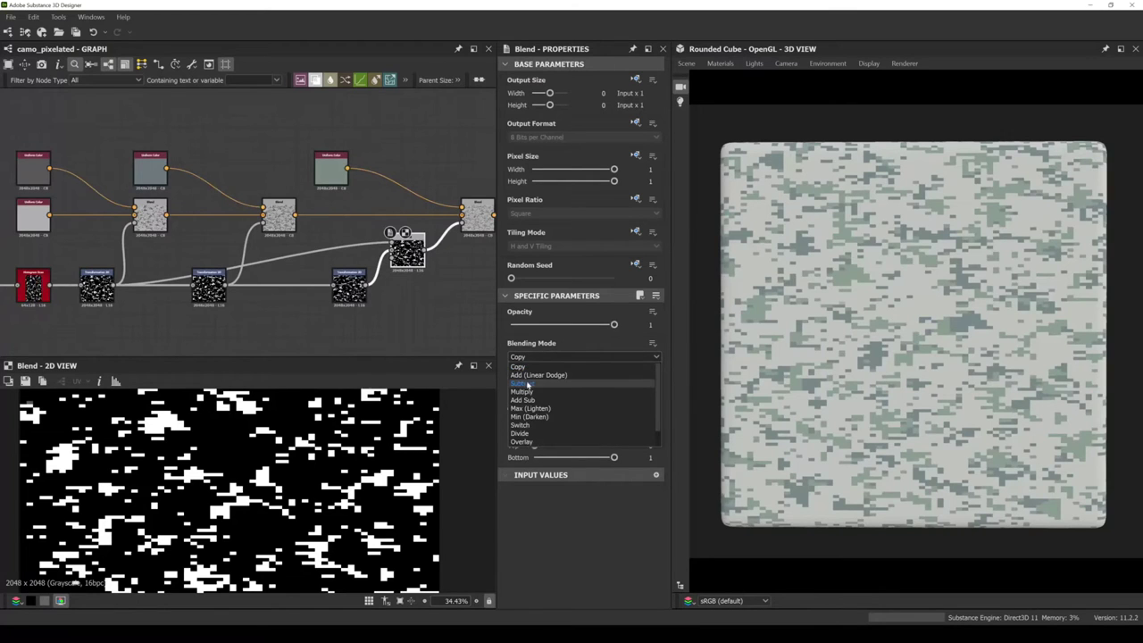
{"action": "left_click", "coordinate": [527, 386]}
{"action": "middle_click_drag", "start_coordinate": [360, 307], "coordinate": [235, 302]}
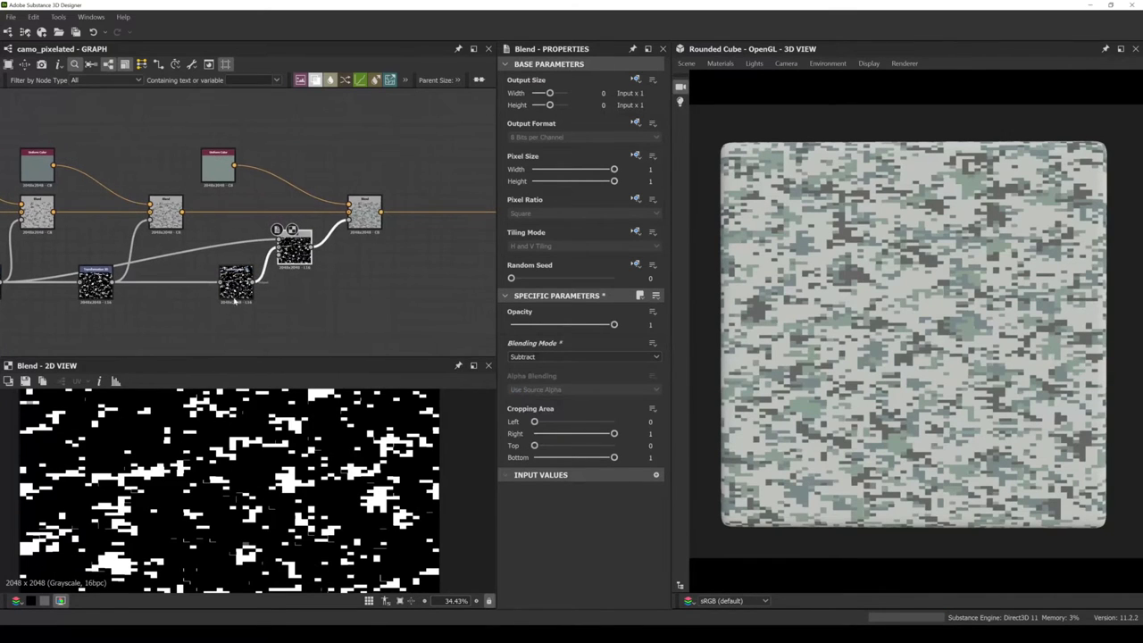
{"action": "left_click_drag", "start_coordinate": [218, 164], "coordinate": [292, 166]}
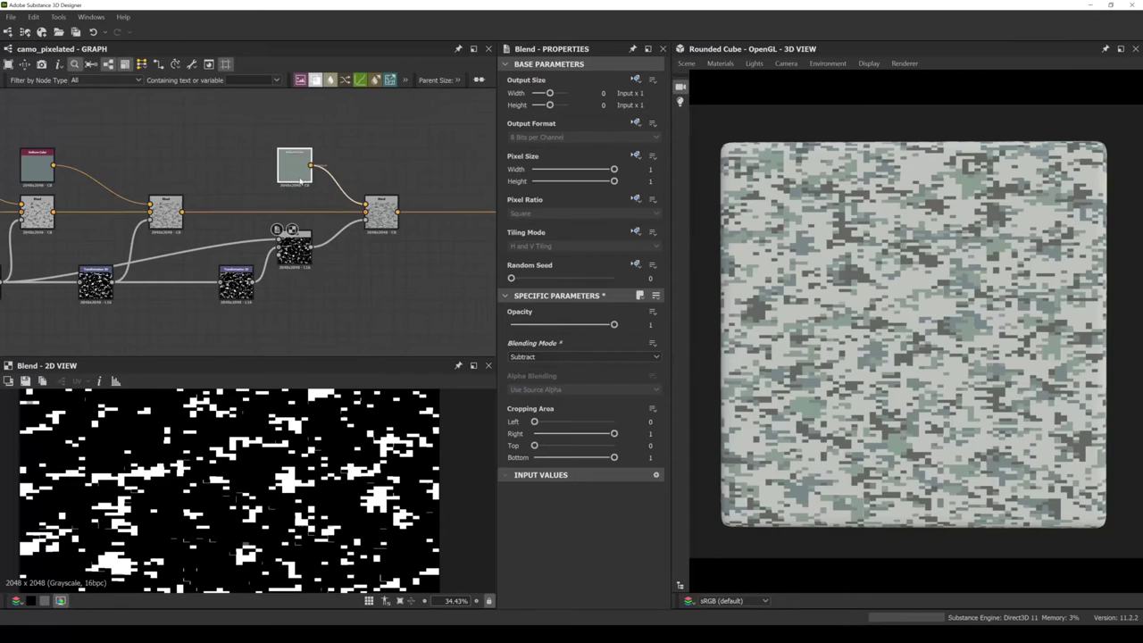
Adjust the Clouds 1 noise parameters and set the Histogram Scan's position to 0.34.
{"action": "scroll", "coordinate": [296, 297], "scroll_direction": "down", "scroll_amount": 2}
{"action": "middle_click_drag", "start_coordinate": [296, 297], "coordinate": [435, 282]}
{"action": "middle_click_drag", "start_coordinate": [99, 274], "coordinate": [47, 275]}
{"action": "left_click", "coordinate": [51, 276]}
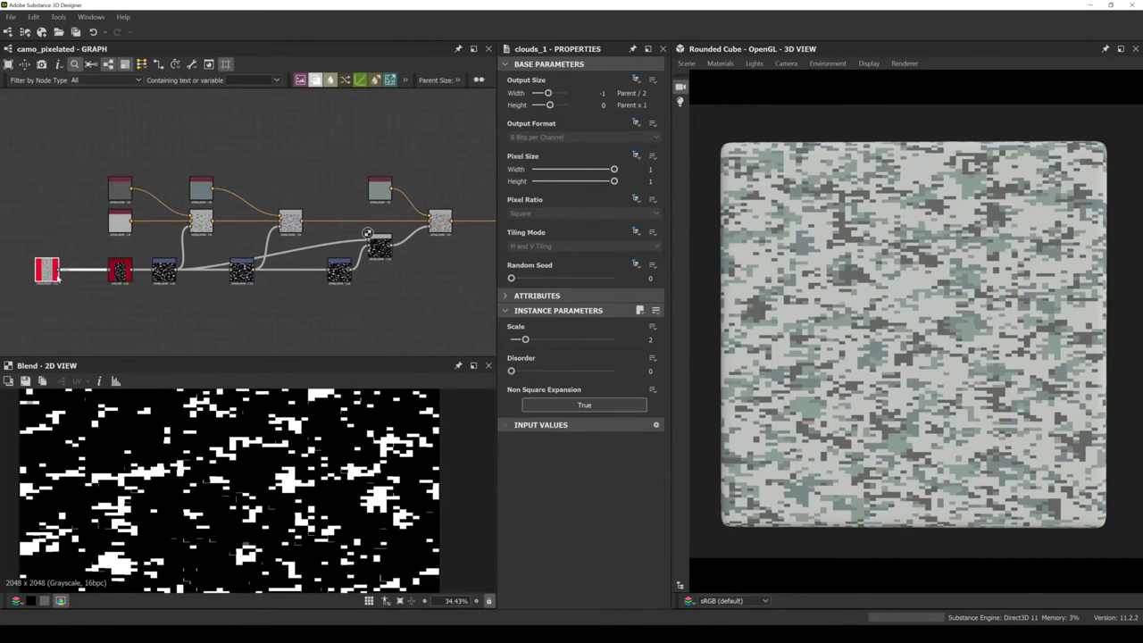
{"action": "scroll", "coordinate": [59, 276], "scroll_direction": "up", "scroll_amount": 5}
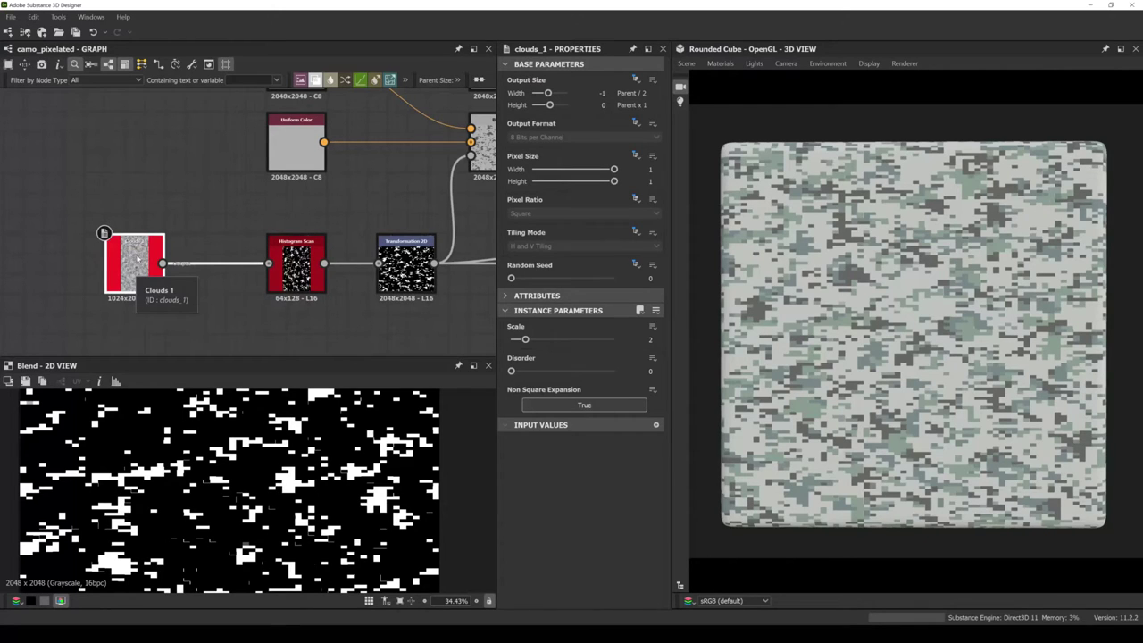
{"action": "left_click_drag", "start_coordinate": [511, 371], "coordinate": [546, 343]}
{"action": "left_click", "coordinate": [296, 268]}
{"action": "mouse_move", "coordinate": [926, 433]}
{"action": "left_mouse_down"}
{"action": "mouse_move", "coordinate": [914, 439]}
{"action": "mouse_move", "coordinate": [928, 436]}
{"action": "left_mouse_up"}
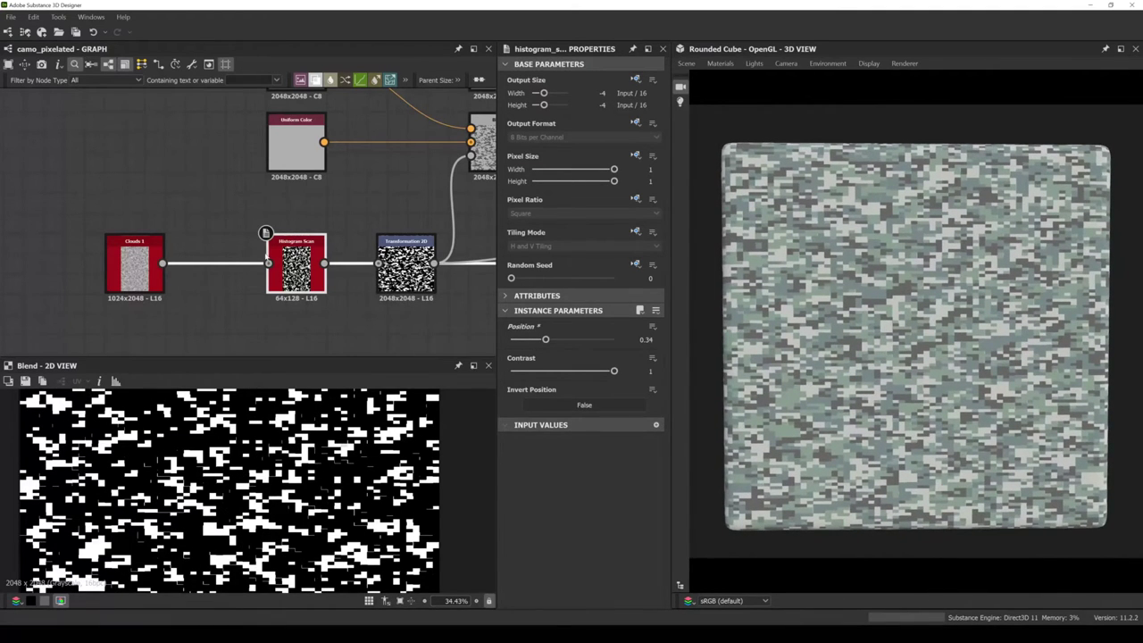
Add a Clouds 2 node above the Clouds 1 node.
{"action": "middle_click_drag", "start_coordinate": [128, 197], "coordinate": [145, 206]}
{"action": "left_click", "coordinate": [155, 210]}
{"action": "key", "text": "space"}
{"action": "type", "text": "clo"}
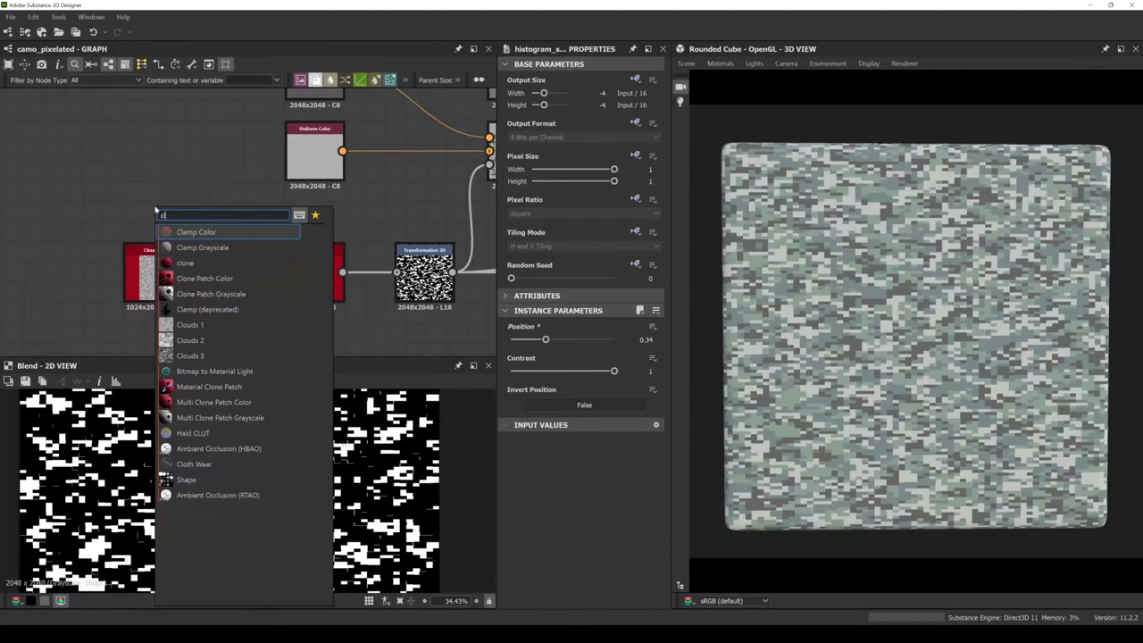
{"action": "key", "text": "Down"}
{"action": "key", "text": "Down"}
{"action": "key", "text": "Down"}
{"action": "key", "text": "Down"}
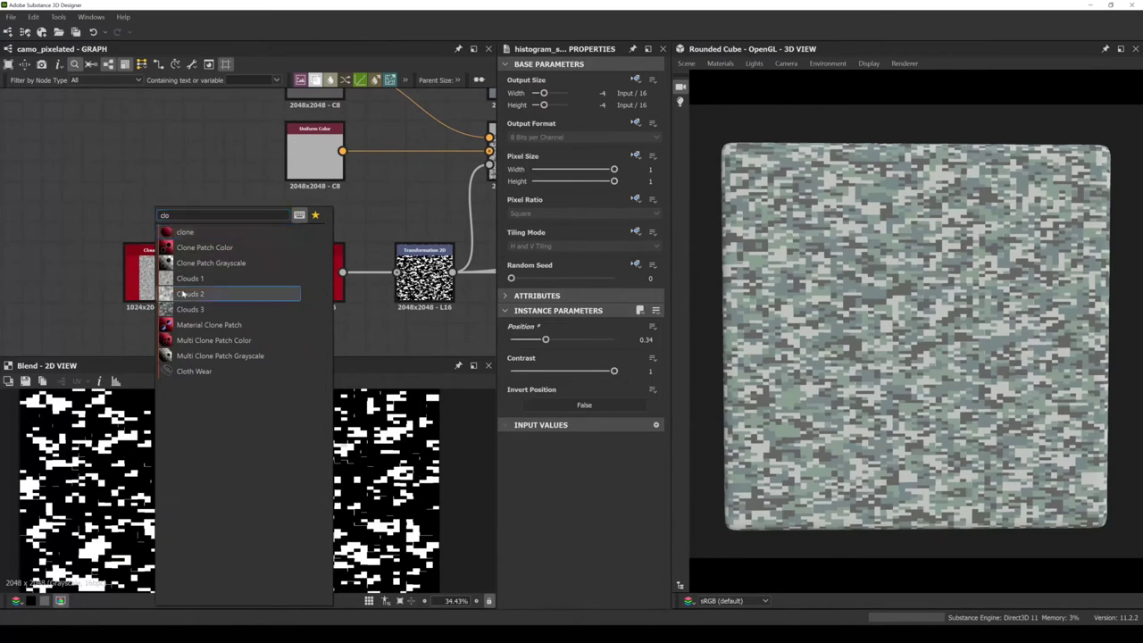
{"action": "key", "text": "Return"}
Try Clouds 2 with a larger scale as the Histogram Scan's input, and return the input to Clouds 1.
{"action": "left_click_drag", "start_coordinate": [180, 192], "coordinate": [287, 272]}
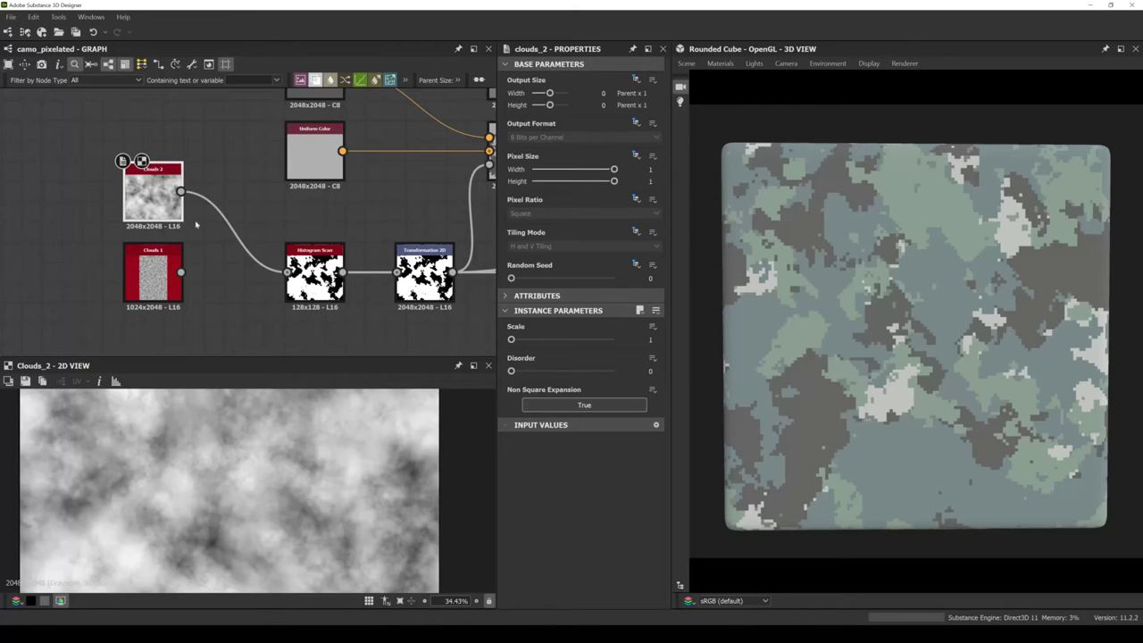
{"action": "left_click_drag", "start_coordinate": [510, 340], "coordinate": [537, 341]}
{"action": "left_click", "coordinate": [323, 272]}
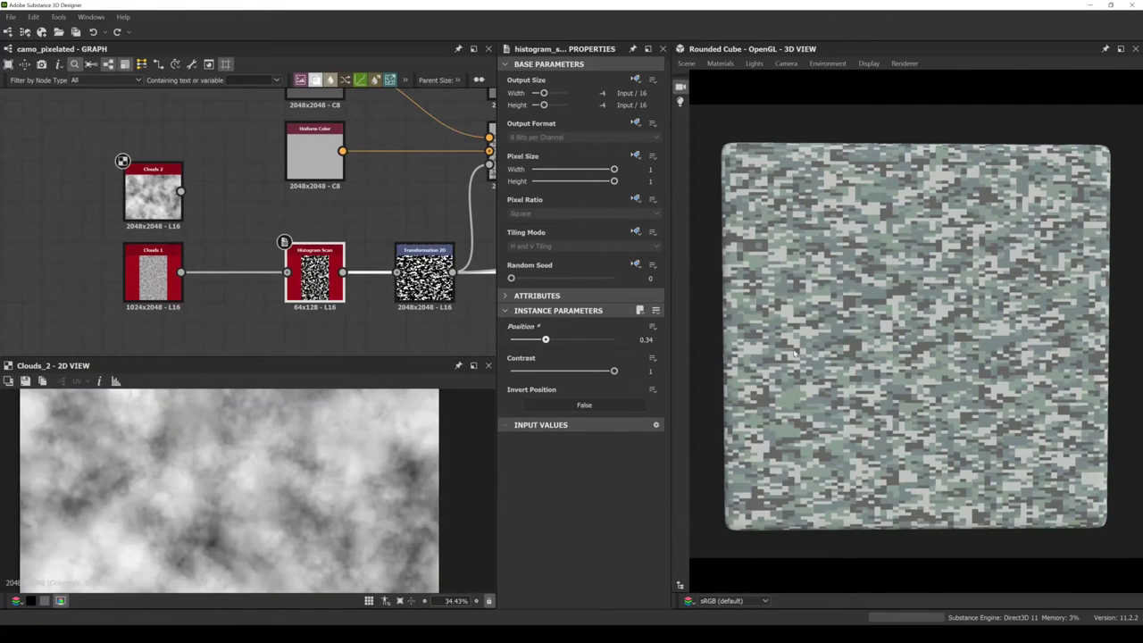
{"action": "scroll", "coordinate": [277, 273], "scroll_direction": "down", "scroll_amount": 6}
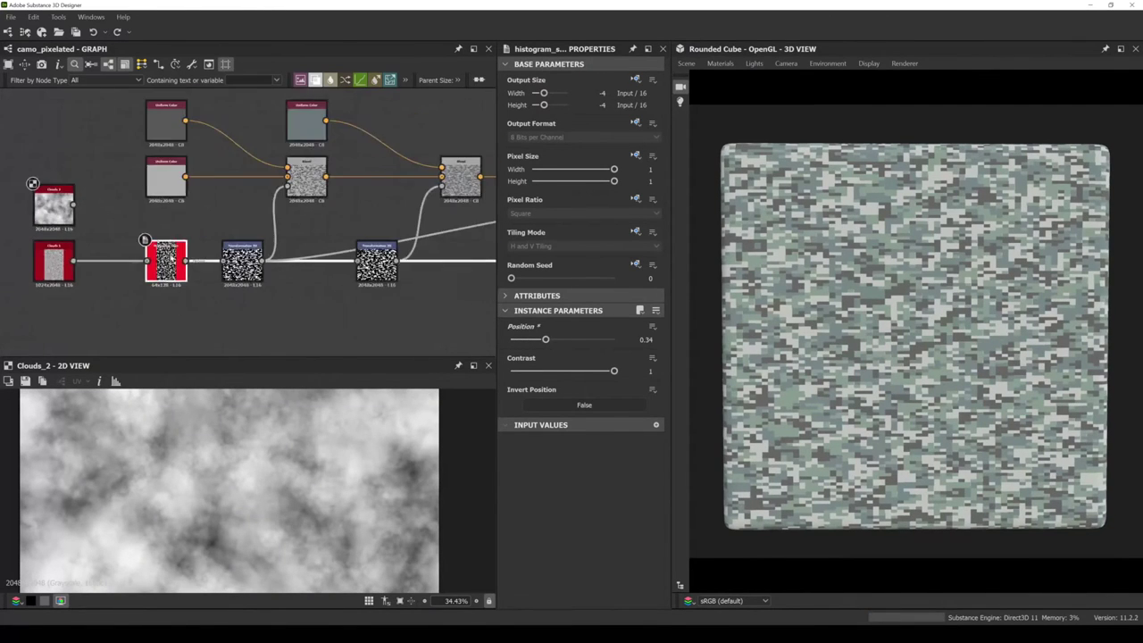
{"action": "scroll", "coordinate": [277, 277], "scroll_direction": "down", "scroll_amount": 4}
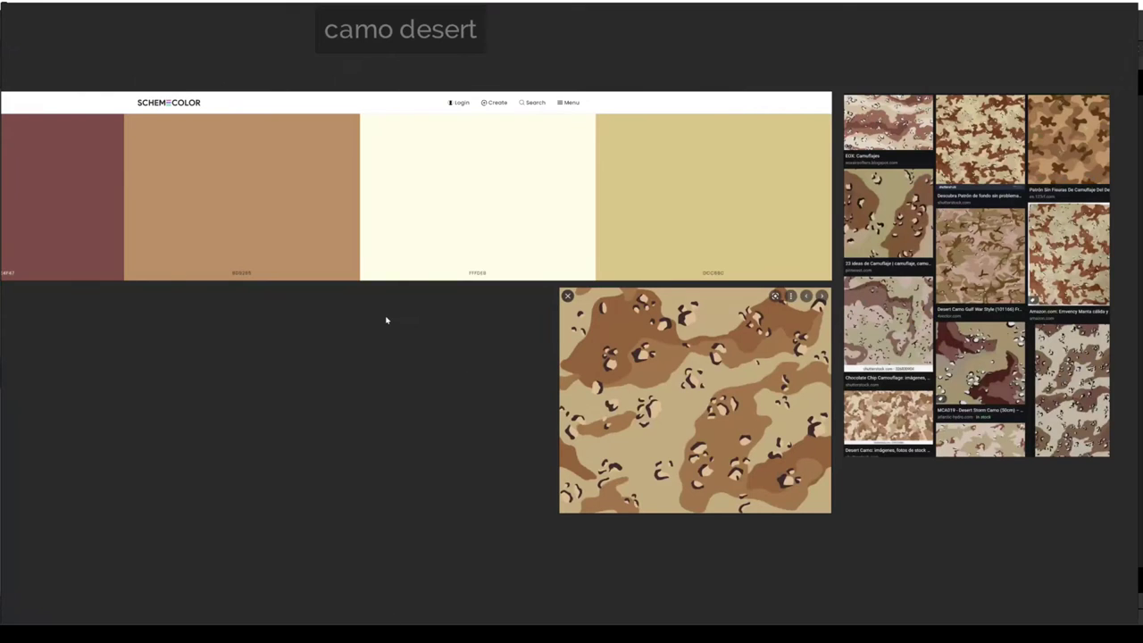
Switch to the reference board and examine the desert camouflage palette and the spotted brown-and-tan pattern.
{"action": "scroll", "coordinate": [386, 320], "scroll_direction": "down", "scroll_amount": 1}
{"action": "middle_click_drag", "start_coordinate": [387, 343], "coordinate": [454, 342]}
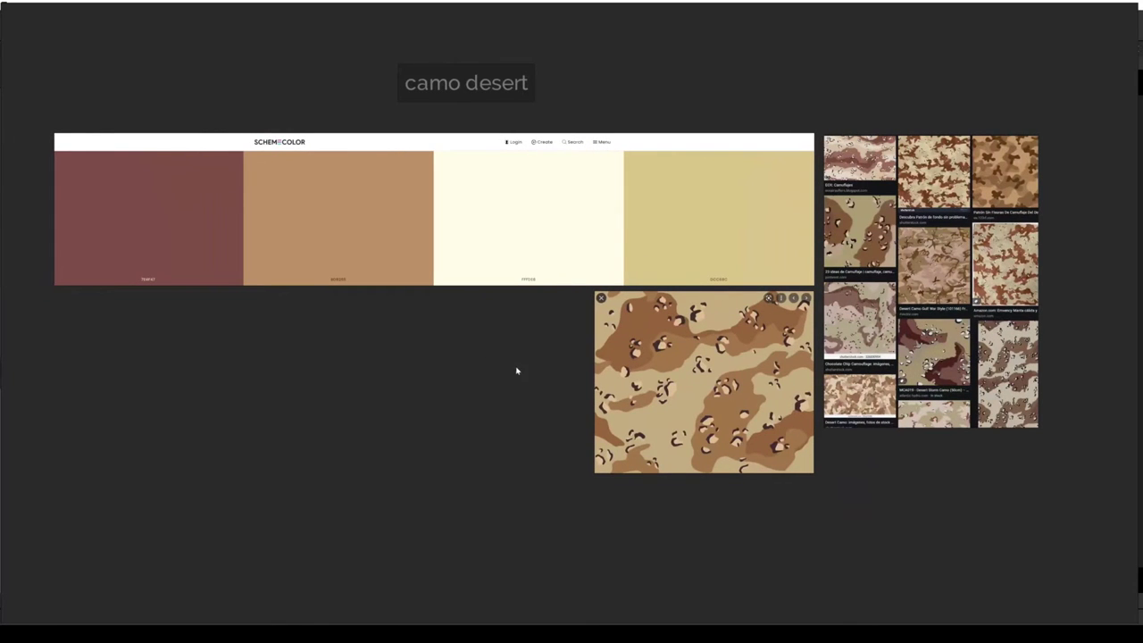
{"action": "scroll", "coordinate": [501, 378], "scroll_direction": "up", "scroll_amount": 1}
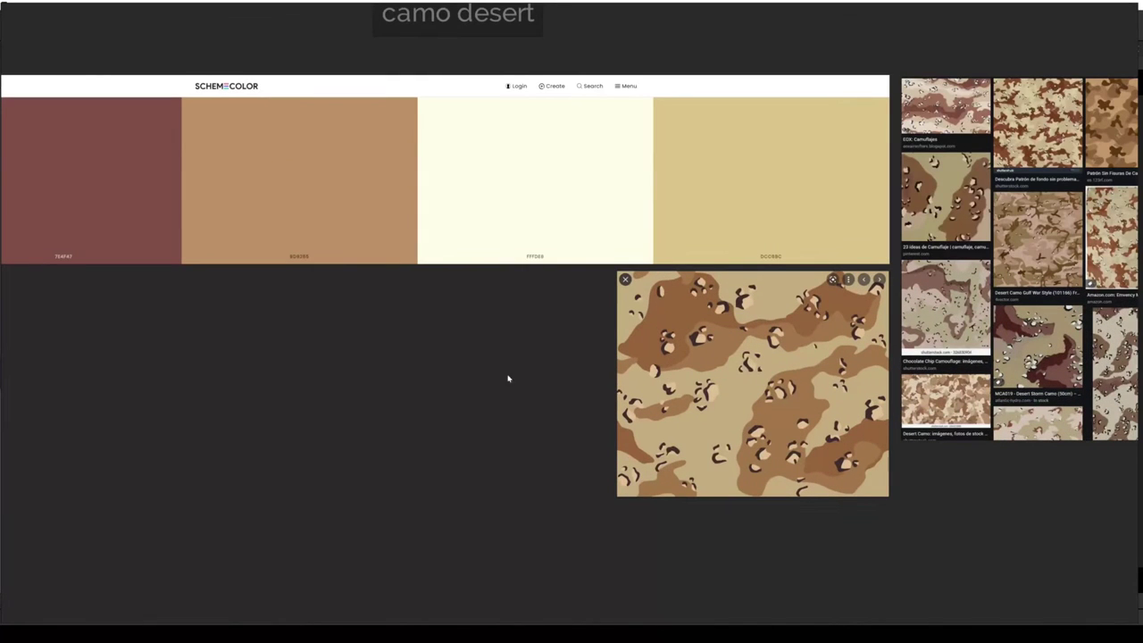
{"action": "middle_click_drag", "start_coordinate": [619, 388], "coordinate": [295, 386]}
{"action": "scroll", "coordinate": [294, 386], "scroll_direction": "up", "scroll_amount": 2}
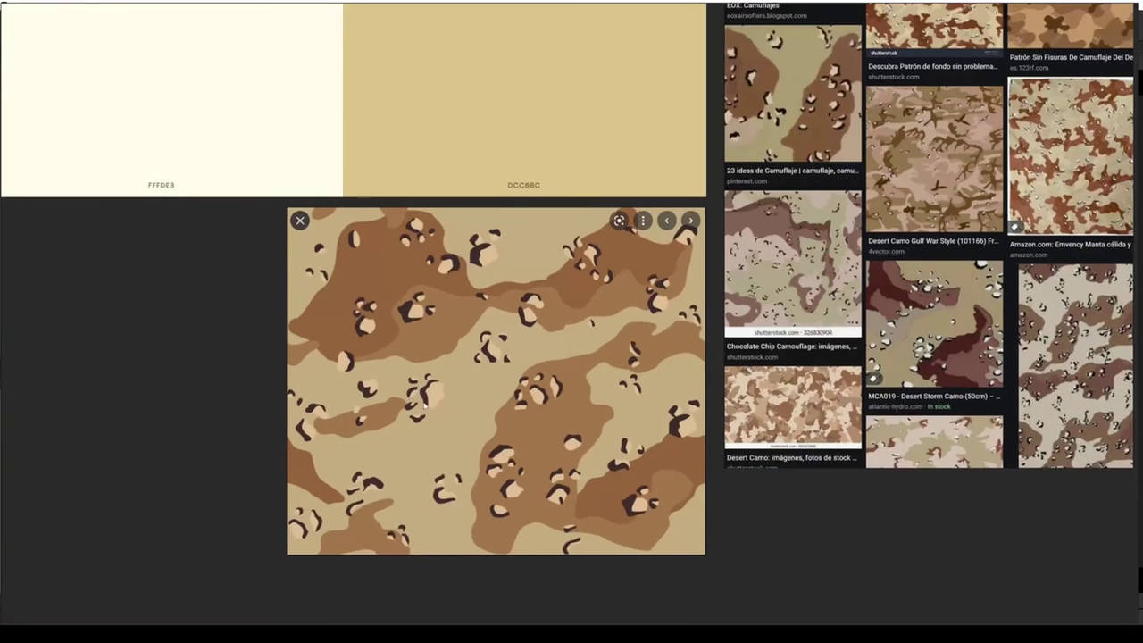
Return to the graph and add a Uniform Color node directly above the existing grey base colour node.
{"action": "middle_click_drag", "start_coordinate": [539, 421], "coordinate": [498, 408]}
{"action": "scroll", "coordinate": [499, 408], "scroll_direction": "up", "scroll_amount": 1}
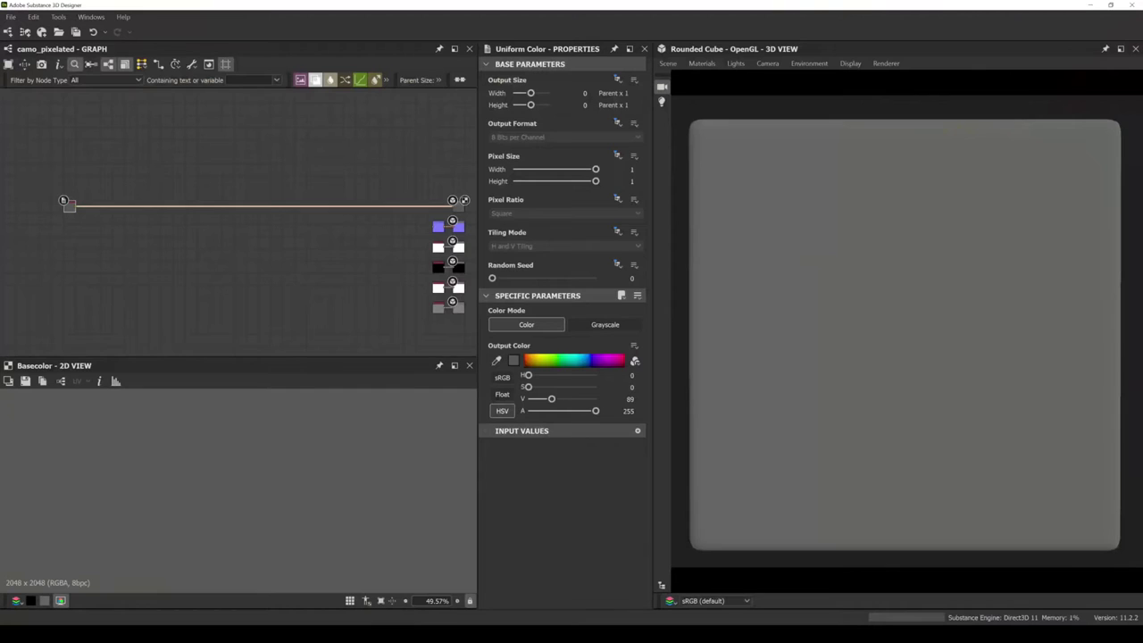
{"action": "scroll", "coordinate": [173, 237], "scroll_direction": "up", "scroll_amount": 3}
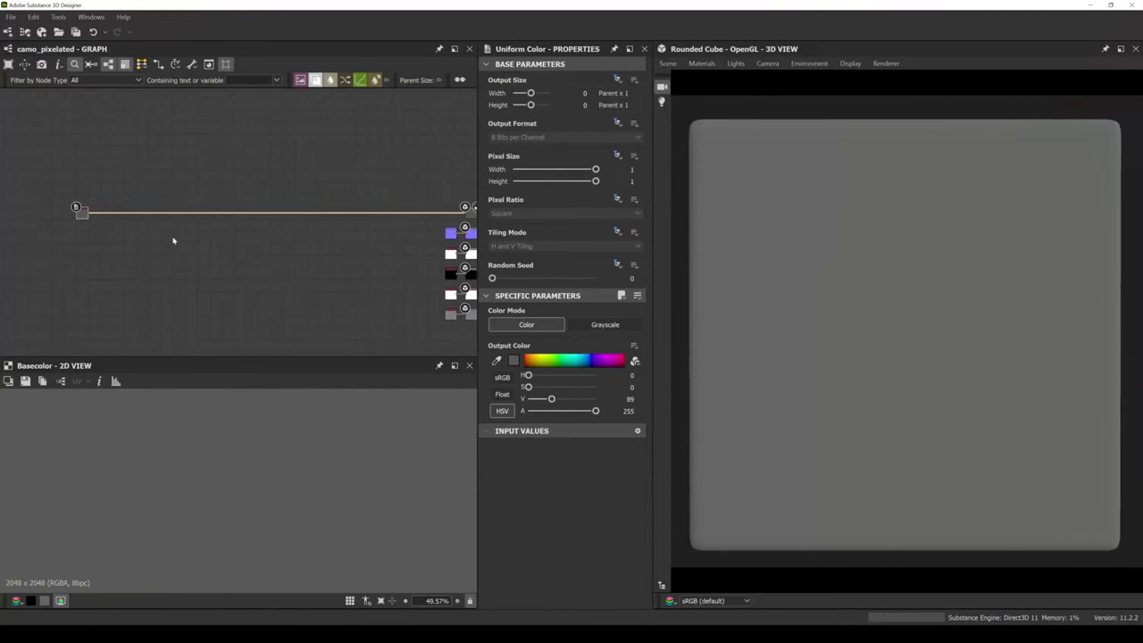
{"action": "left_click", "coordinate": [124, 250]}
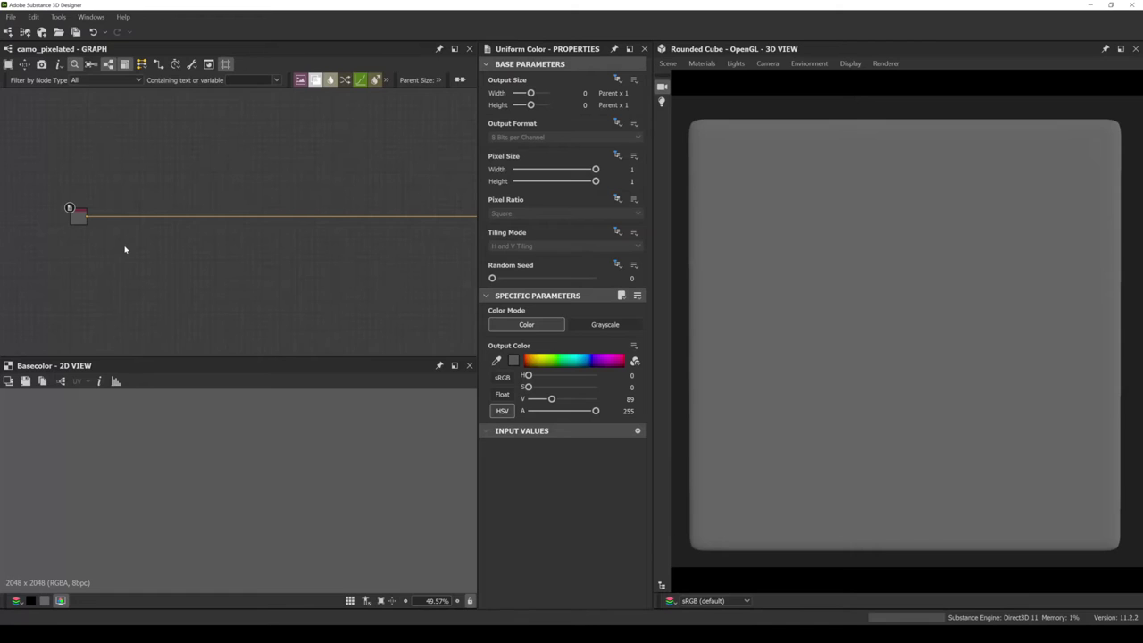
{"action": "key", "text": "space"}
{"action": "type", "text": "un"}
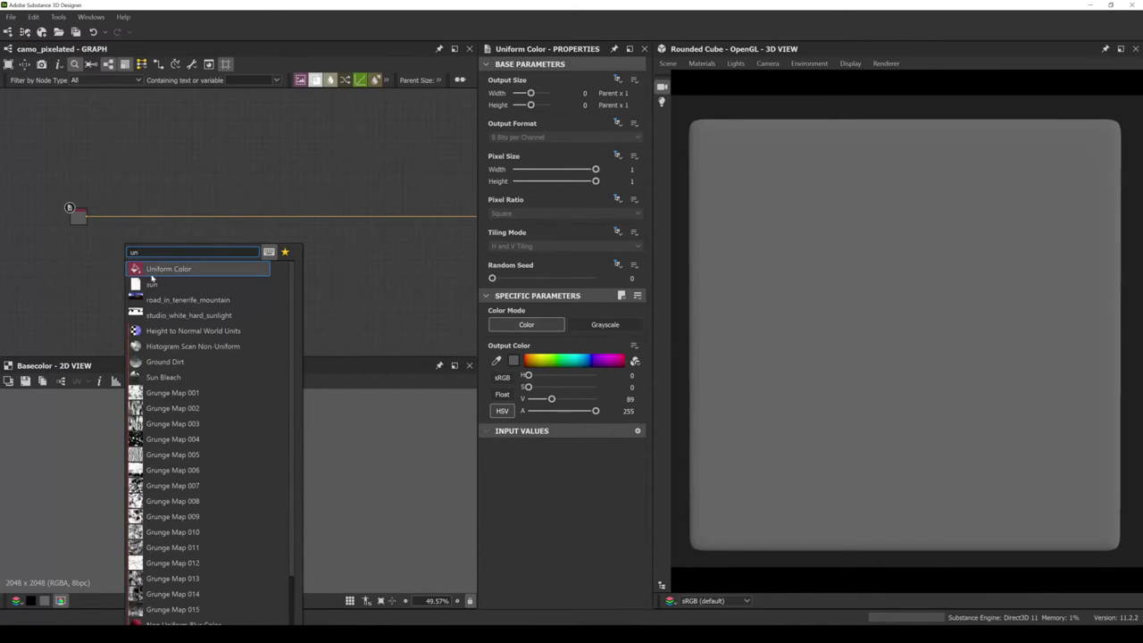
{"action": "left_click", "coordinate": [152, 271]}
{"action": "left_click_drag", "start_coordinate": [126, 242], "coordinate": [82, 191]}
{"action": "scroll", "coordinate": [82, 173], "scroll_direction": "up", "scroll_amount": 2}
{"action": "middle_click_drag", "start_coordinate": [92, 199], "coordinate": [138, 238]}
{"action": "left_click_drag", "start_coordinate": [136, 242], "coordinate": [128, 239]}
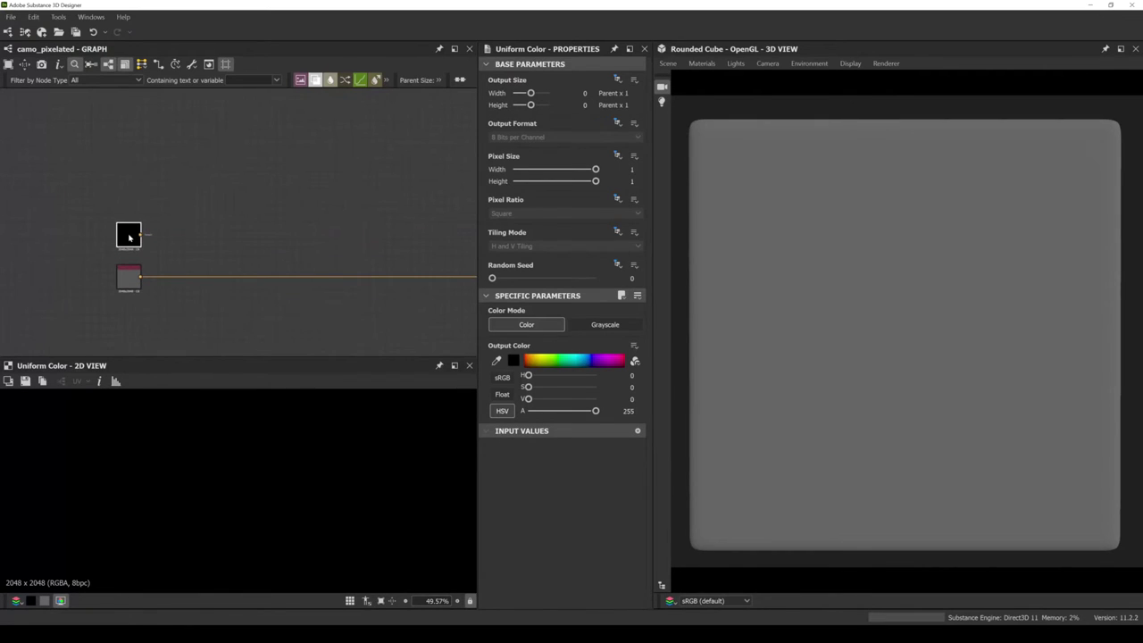
Duplicate the new Uniform Color node three times and stack the copies in a column above it.
{"action": "key", "text": "ctrl+d"}
{"action": "left_click_drag", "start_coordinate": [238, 223], "coordinate": [132, 203]}
{"action": "key", "text": "ctrl+d"}
{"action": "left_click_drag", "start_coordinate": [239, 224], "coordinate": [131, 171]}
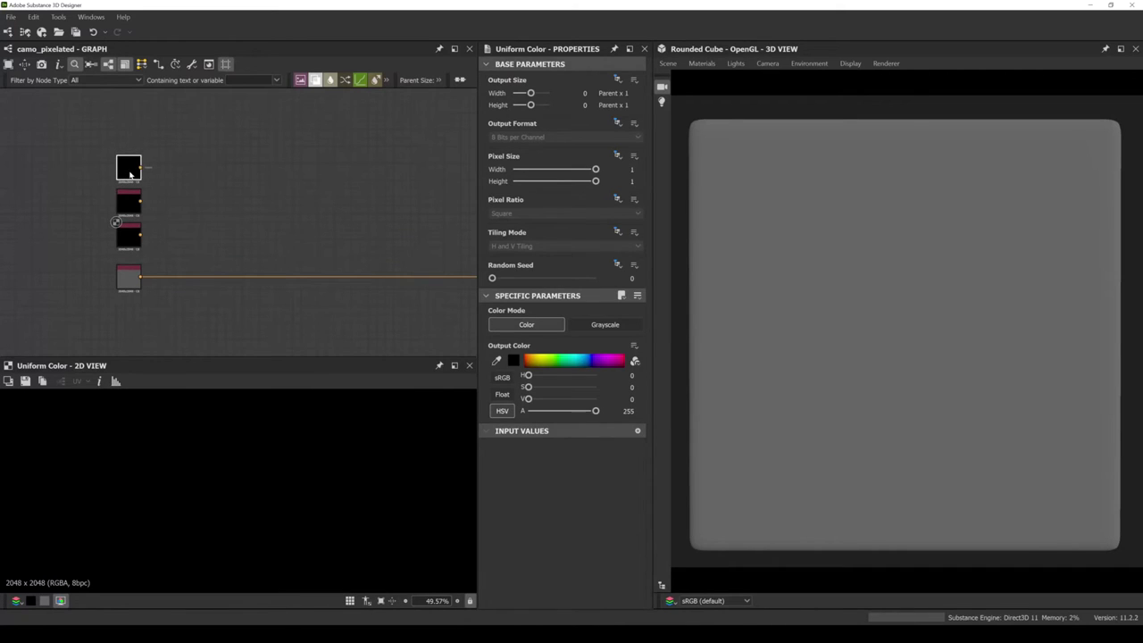
{"action": "middle_click_drag", "start_coordinate": [169, 173], "coordinate": [190, 210]}
{"action": "key", "text": "ctrl+d"}
{"action": "left_click_drag", "start_coordinate": [237, 223], "coordinate": [153, 169]}
{"action": "middle_click_drag", "start_coordinate": [185, 265], "coordinate": [189, 230]}
Add a Clouds 2 node below the base colour node and set its scale to 2.
{"action": "left_click", "coordinate": [190, 230]}
{"action": "scroll", "coordinate": [207, 282], "scroll_direction": "down", "scroll_amount": 1}
{"action": "middle_click_drag", "start_coordinate": [207, 282], "coordinate": [191, 213]}
{"action": "key", "text": "space"}
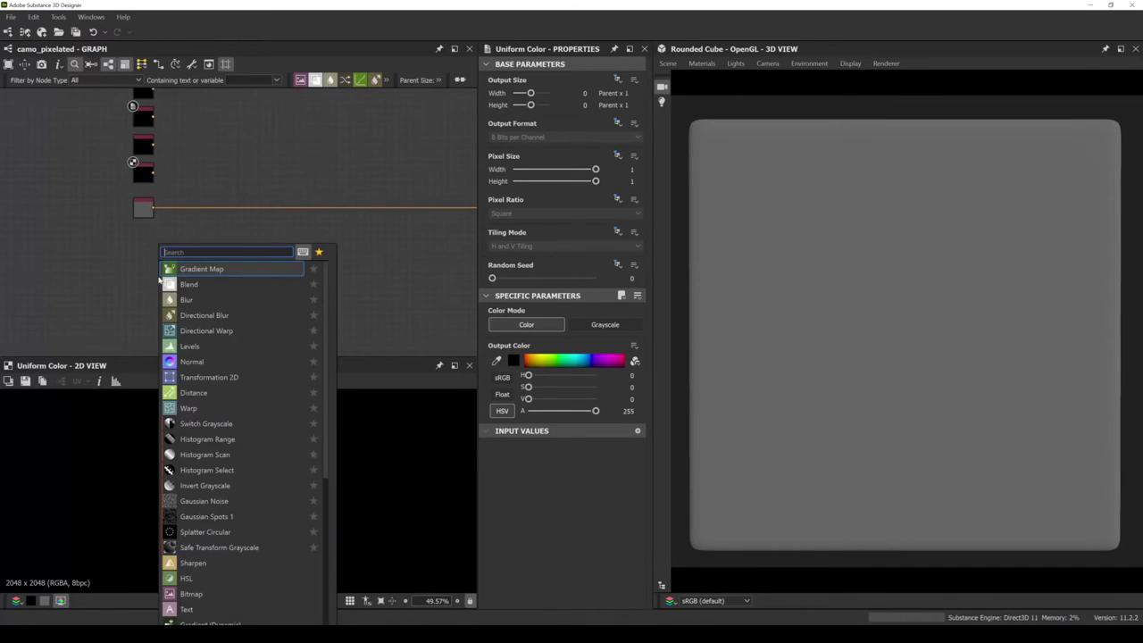
{"action": "type", "text": "clou"}
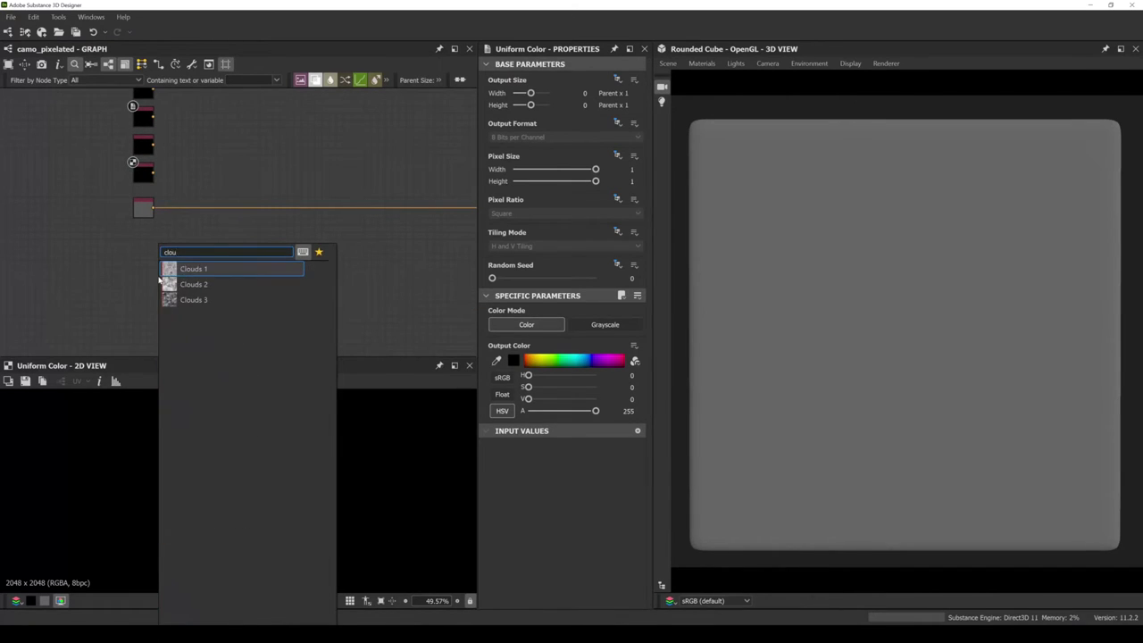
{"action": "left_click", "coordinate": [191, 285]}
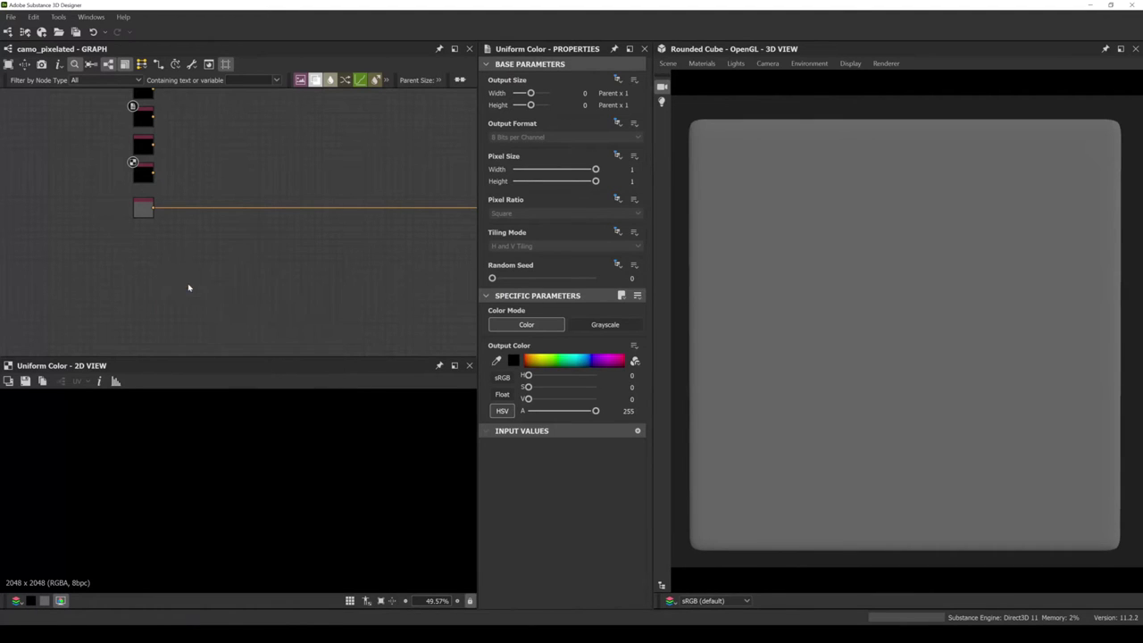
{"action": "scroll", "coordinate": [158, 279], "scroll_direction": "up", "scroll_amount": 3}
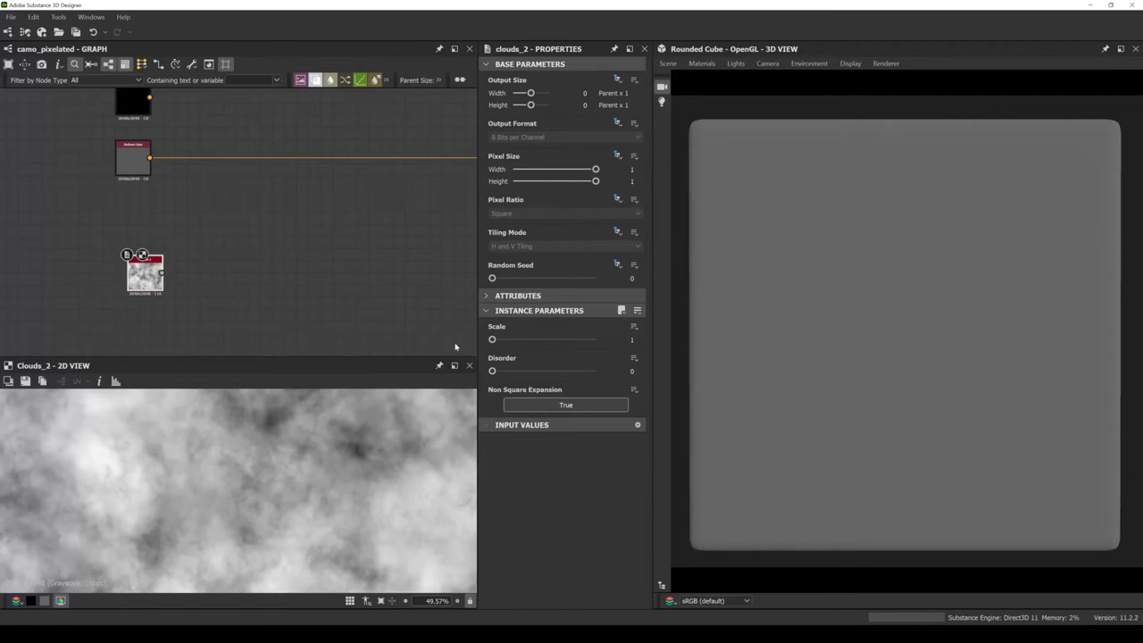
{"action": "left_click_drag", "start_coordinate": [149, 283], "coordinate": [138, 285]}
{"action": "left_click_drag", "start_coordinate": [491, 341], "coordinate": [506, 339]}
{"action": "scroll", "coordinate": [138, 249], "scroll_direction": "down", "scroll_amount": 2}
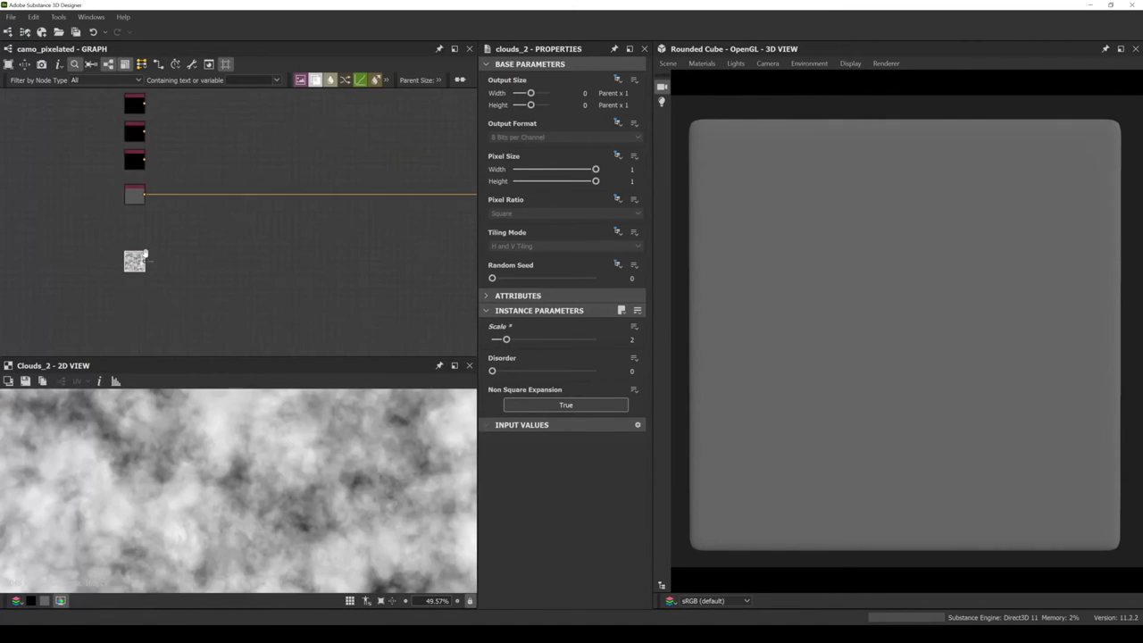
Feed the Clouds 2 output into a new Histogram Scan node and line the two nodes up.
{"action": "left_click_drag", "start_coordinate": [147, 265], "coordinate": [167, 267]}
{"action": "type", "text": "sc"}
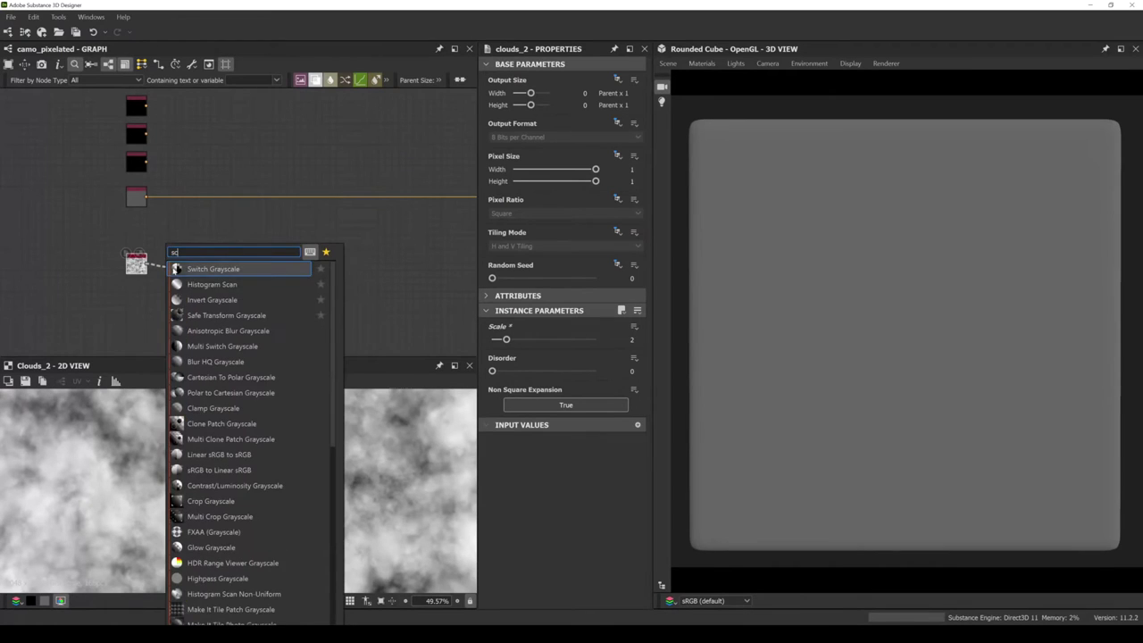
{"action": "left_click", "coordinate": [199, 284]}
{"action": "scroll", "coordinate": [177, 271], "scroll_direction": "up", "scroll_amount": 2}
{"action": "left_click_drag", "start_coordinate": [177, 273], "coordinate": [164, 272]}
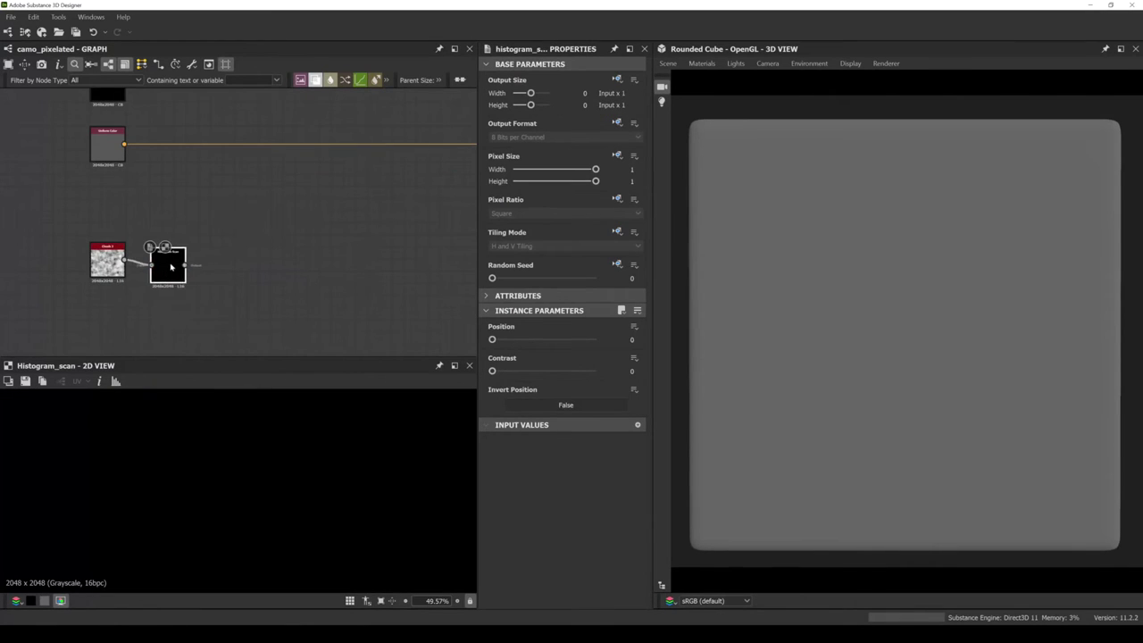
{"action": "left_click", "coordinate": [108, 270]}
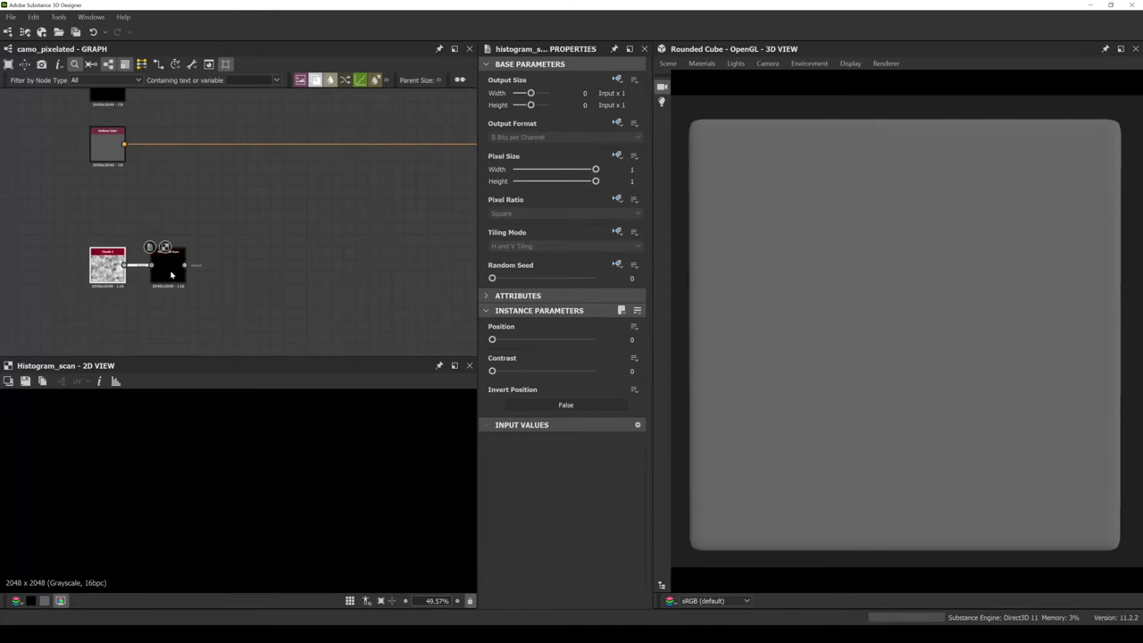
Set the Histogram Scan's contrast to 1 and its position to 0.23, and fit the whole mask in the 2D view.
{"action": "left_click_drag", "start_coordinate": [492, 371], "coordinate": [684, 383]}
{"action": "mouse_move", "coordinate": [501, 342]}
{"action": "left_mouse_down"}
{"action": "mouse_move", "coordinate": [554, 340]}
{"action": "mouse_move", "coordinate": [516, 342]}
{"action": "left_mouse_up"}
{"action": "key", "text": "f"}
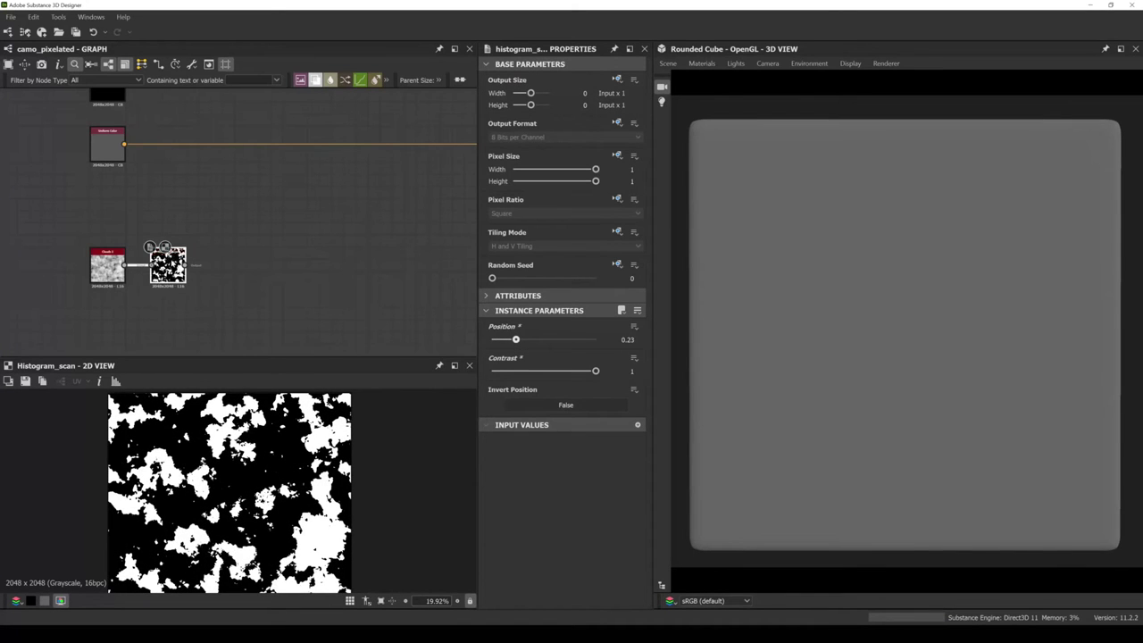
Insert a Blend node into the link between the base Uniform Color and the Basecolor output, close to the colour node.
{"action": "scroll", "coordinate": [230, 270], "scroll_direction": "down", "scroll_amount": 2}
{"action": "key", "text": "space"}
{"action": "left_click", "coordinate": [295, 254]}
{"action": "middle_click_drag", "start_coordinate": [405, 225], "coordinate": [377, 228]}
{"action": "left_click_drag", "start_coordinate": [459, 220], "coordinate": [171, 219]}
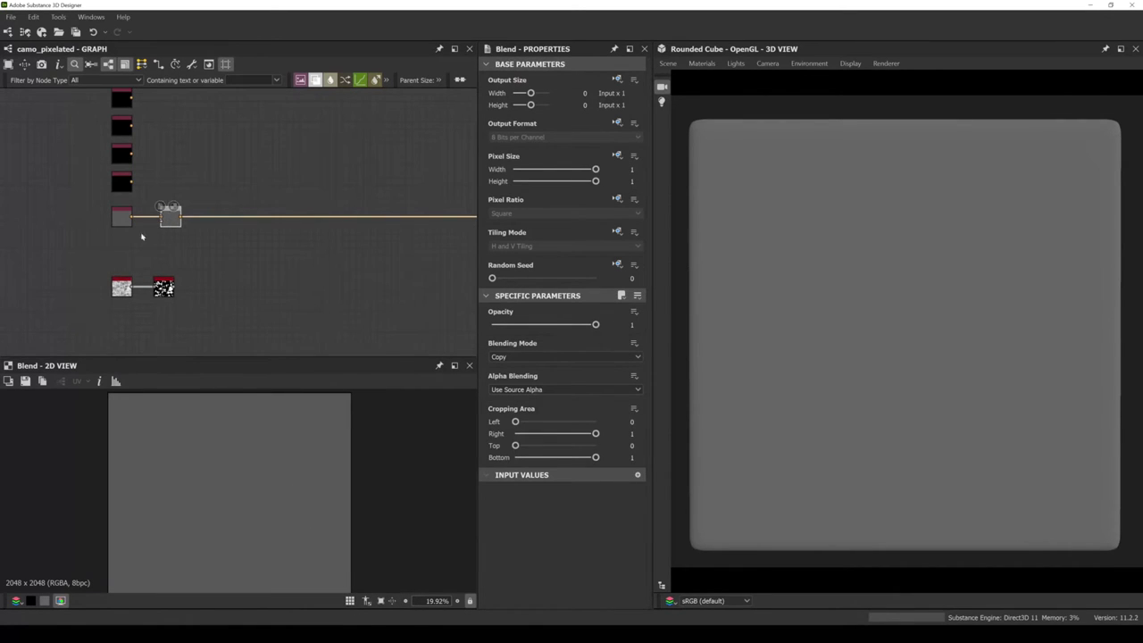
Select the base Uniform Color node and arrange the window so the enlarged spotted desert reference shows above it.
{"action": "scroll", "coordinate": [124, 217], "scroll_direction": "up", "scroll_amount": 2}
{"action": "left_click", "coordinate": [129, 223]}
{"action": "left_click_drag", "start_coordinate": [568, 8], "coordinate": [575, 141]}
{"action": "left_click", "coordinate": [543, 58]}
{"action": "scroll", "coordinate": [524, 120], "scroll_direction": "down", "scroll_amount": 2}
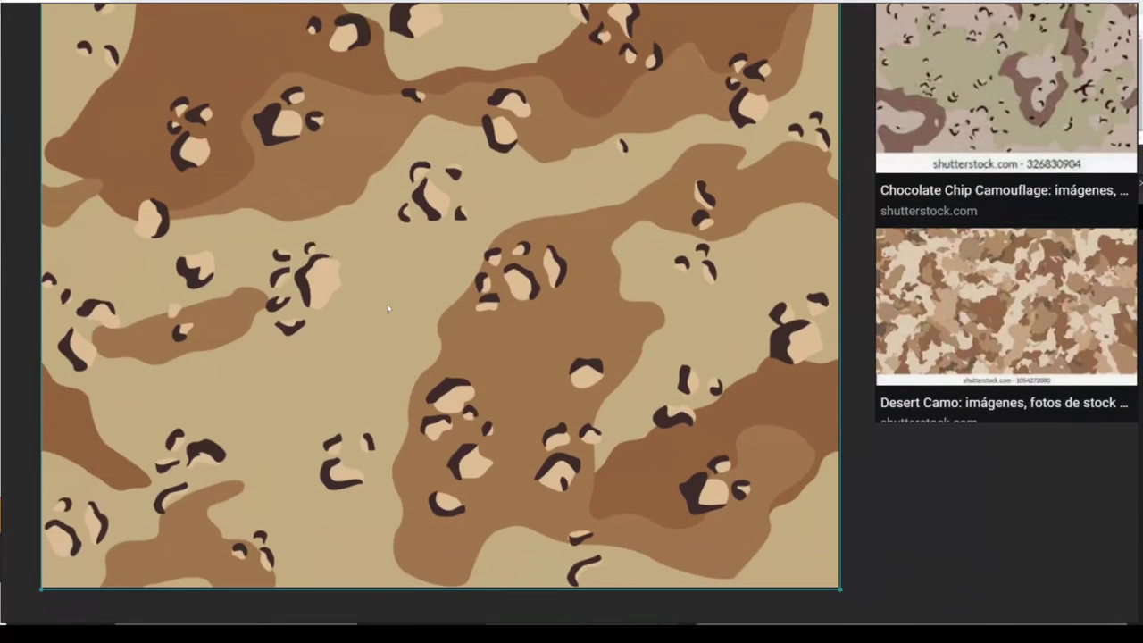
{"action": "middle_click_drag", "start_coordinate": [388, 308], "coordinate": [387, 274]}
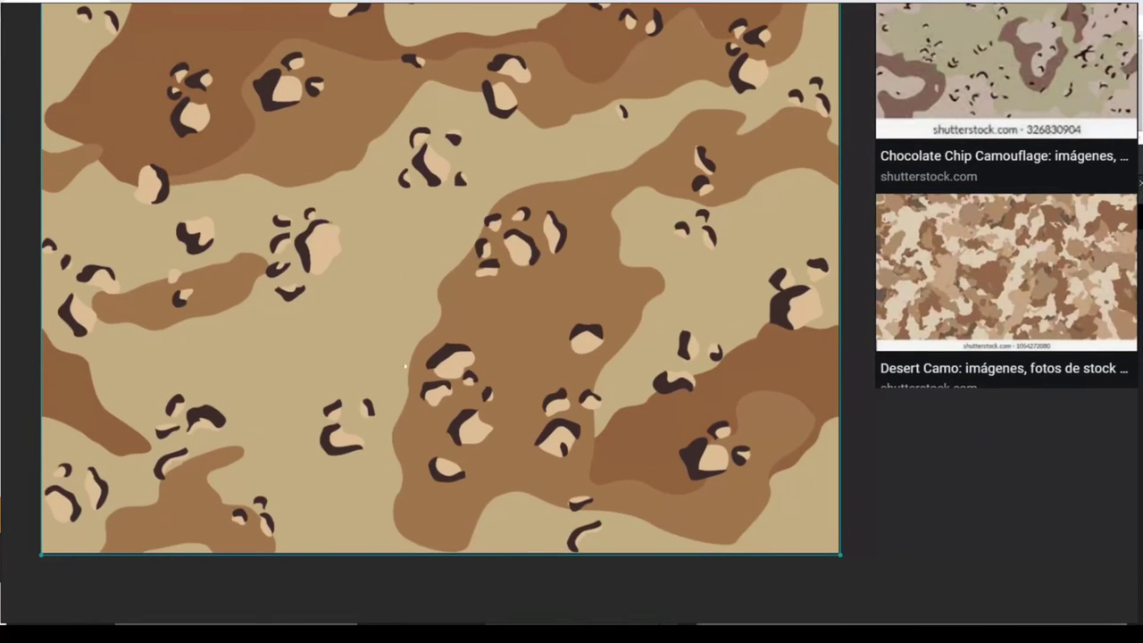
{"action": "left_click", "coordinate": [430, 632]}
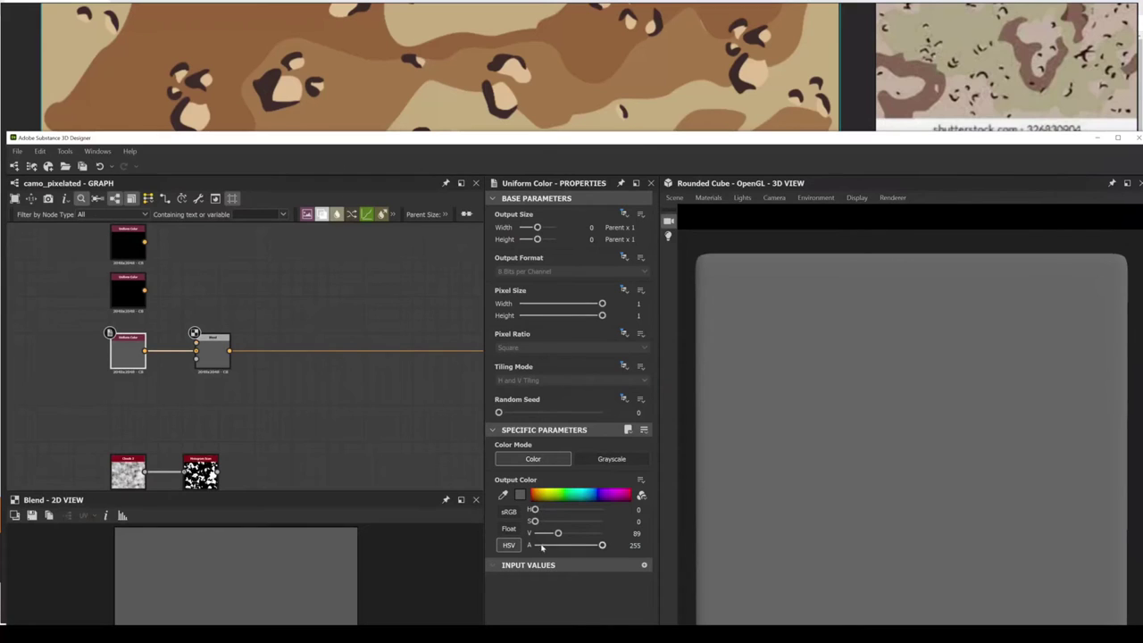
Set the base Uniform Color to the light sand tone sampled from the spotted desert reference.
{"action": "left_click", "coordinate": [520, 495]}
{"action": "left_click", "coordinate": [655, 578]}
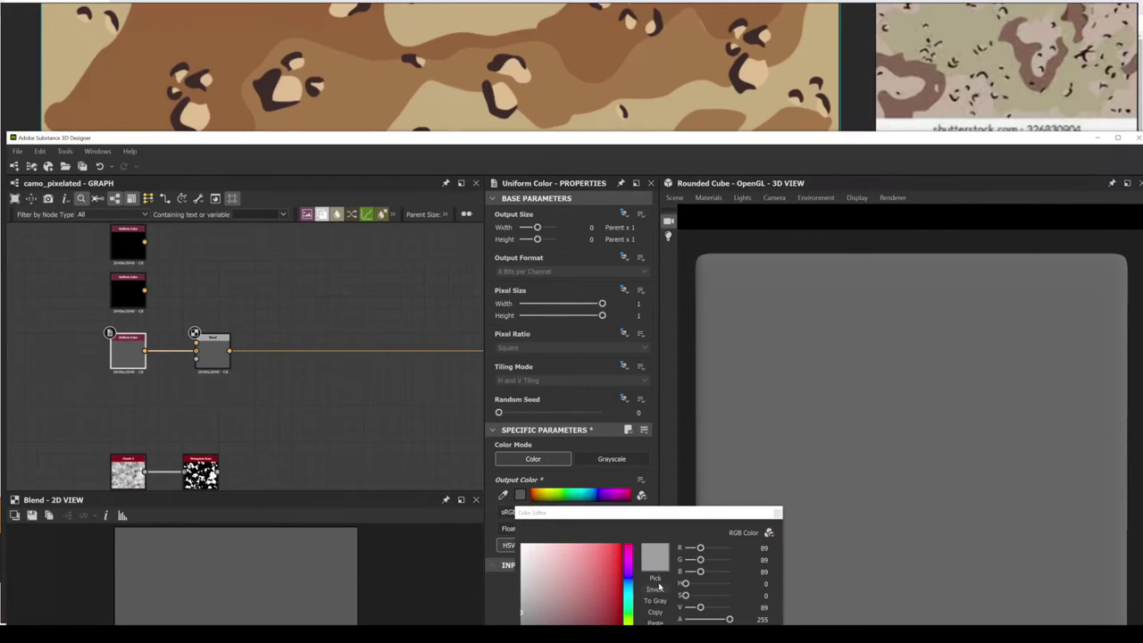
{"action": "left_click", "coordinate": [437, 99]}
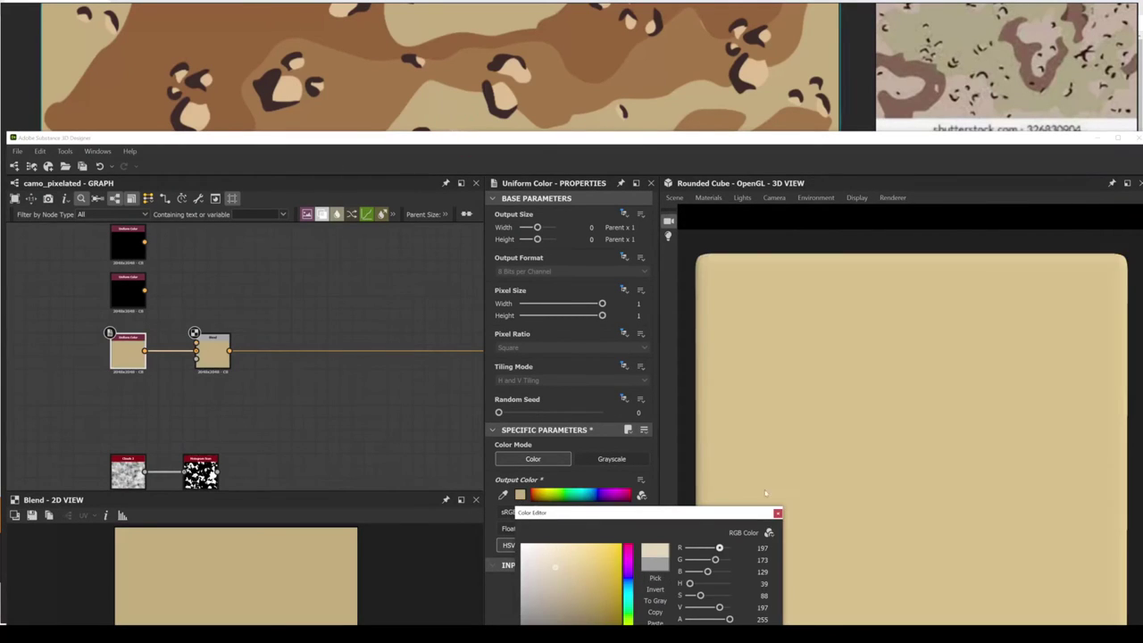
{"action": "left_click", "coordinate": [777, 514]}
Set the Uniform Color node just above the base to the dark brown sampled from the reference's large patches.
{"action": "middle_click_drag", "start_coordinate": [242, 375], "coordinate": [250, 389]}
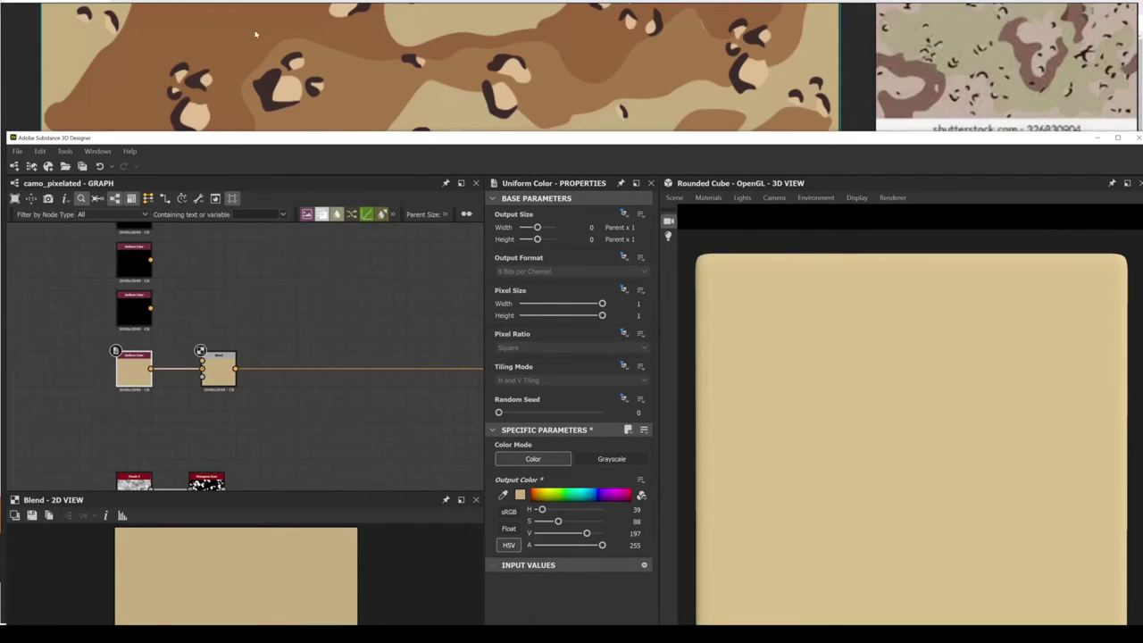
{"action": "left_click", "coordinate": [134, 308]}
{"action": "left_click", "coordinate": [520, 495]}
{"action": "left_click", "coordinate": [655, 578]}
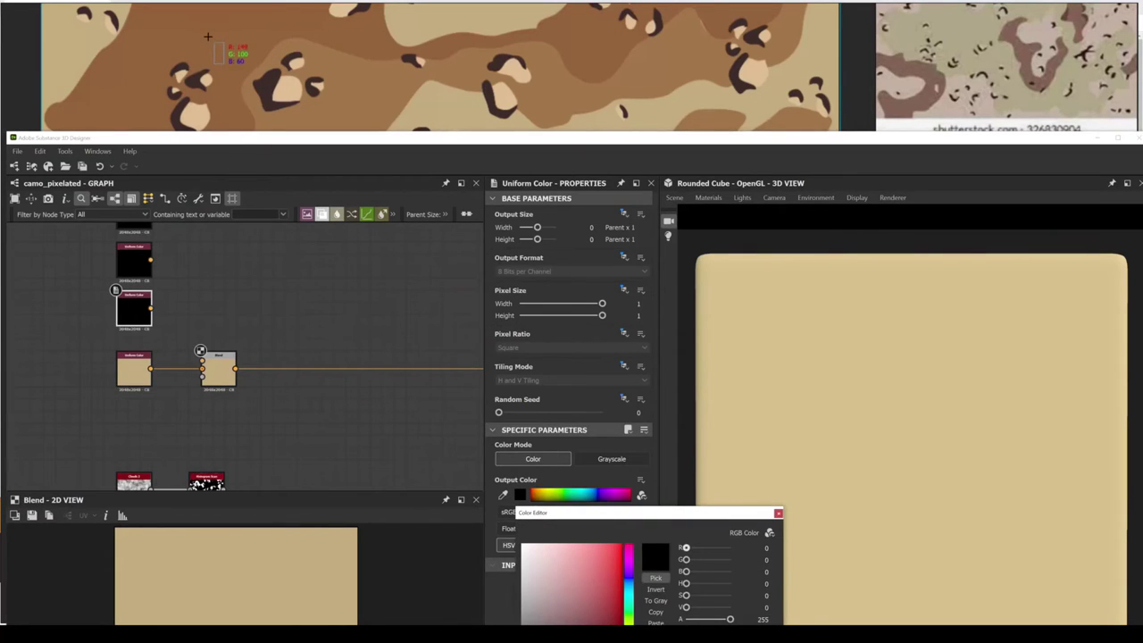
{"action": "left_click", "coordinate": [229, 81]}
{"action": "left_click", "coordinate": [778, 515]}
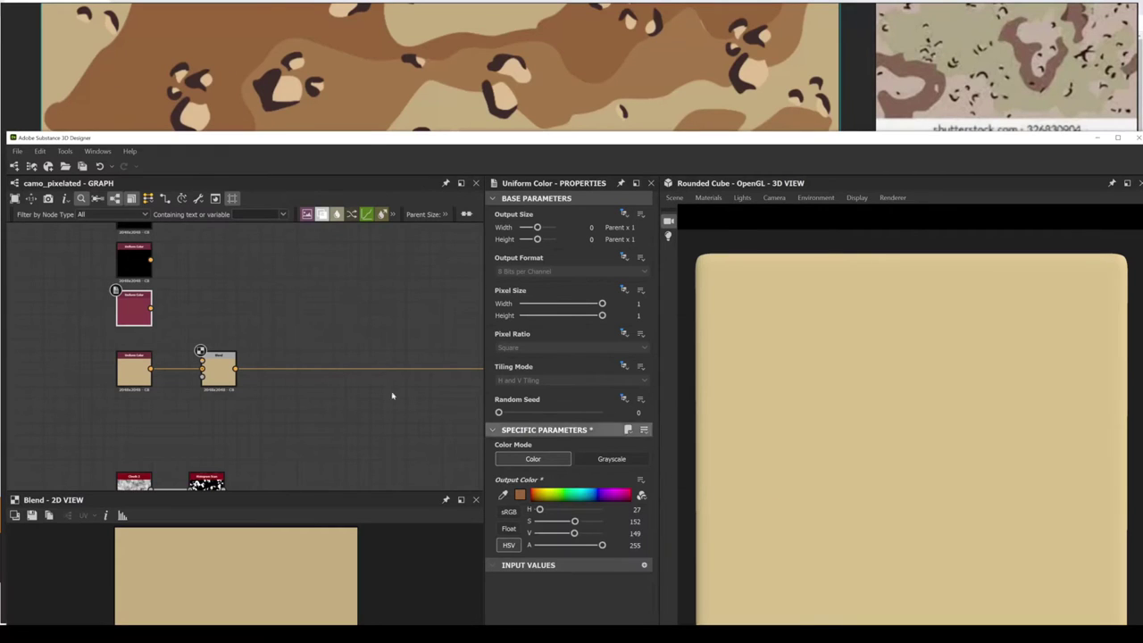
Connect the brown Uniform Color to the Blend's foreground and the Histogram Scan to its opacity input.
{"action": "double_click", "coordinate": [146, 308]}
{"action": "left_click_drag", "start_coordinate": [151, 309], "coordinate": [201, 357]}
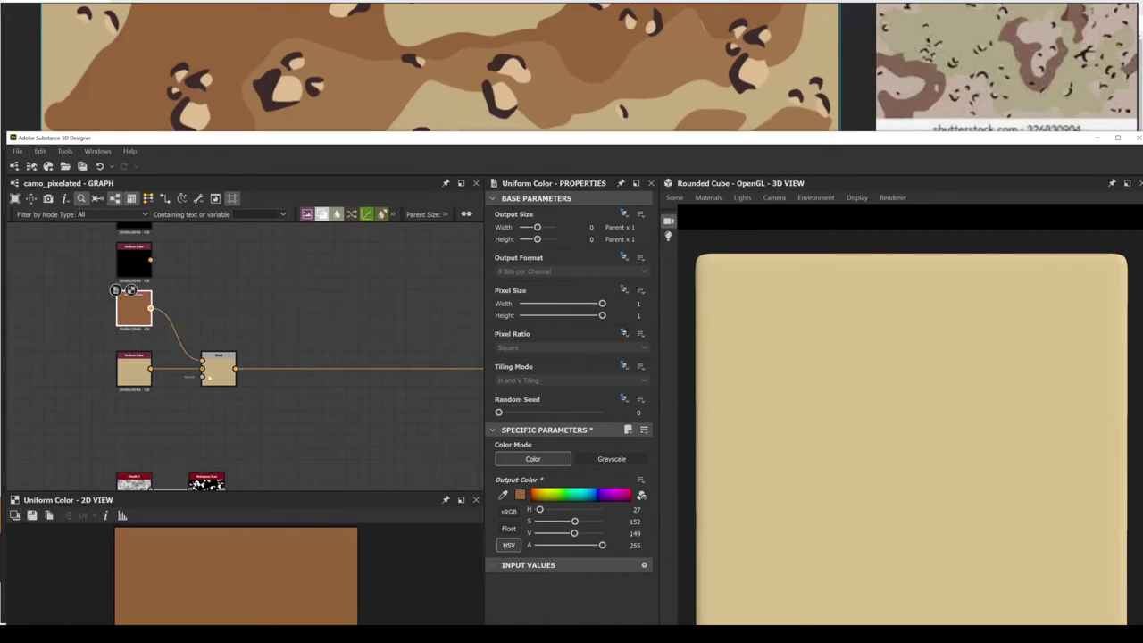
{"action": "middle_click_drag", "start_coordinate": [227, 391], "coordinate": [288, 339]}
{"action": "scroll", "coordinate": [287, 338], "scroll_direction": "down", "scroll_amount": 3}
{"action": "left_click_drag", "start_coordinate": [168, 369], "coordinate": [308, 283]}
{"action": "scroll", "coordinate": [231, 366], "scroll_direction": "up", "scroll_amount": 2}
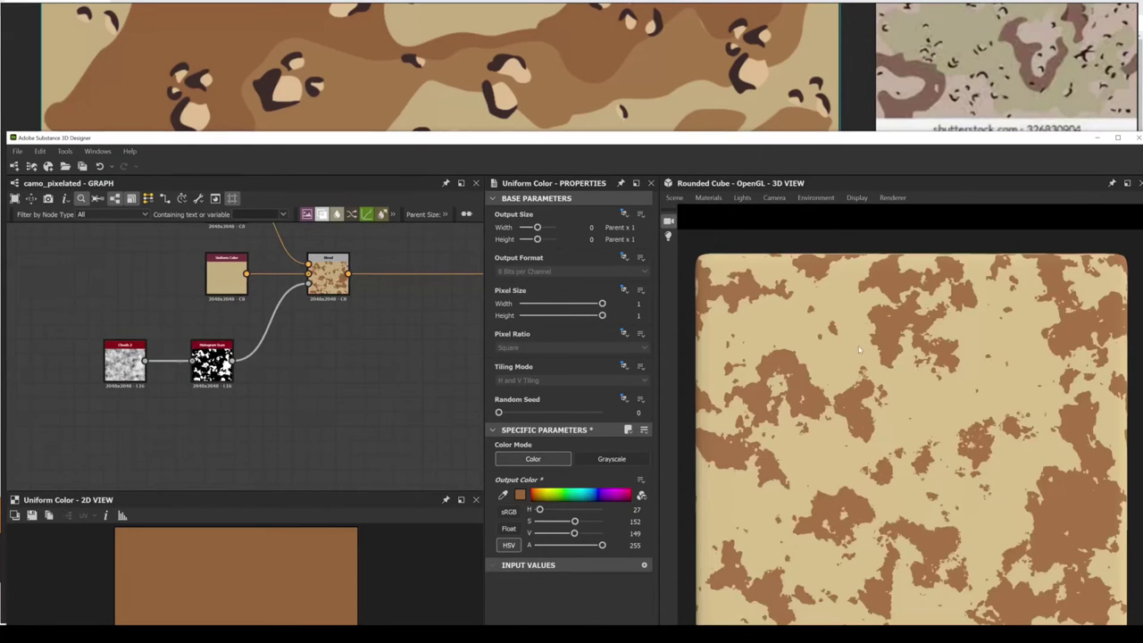
Compare the brown patch shapes on the 3D model with the spotted desert reference, restoring the full-size window.
{"action": "left_click_drag", "start_coordinate": [589, 146], "coordinate": [598, 259]}
{"action": "scroll", "coordinate": [524, 134], "scroll_direction": "down", "scroll_amount": 3}
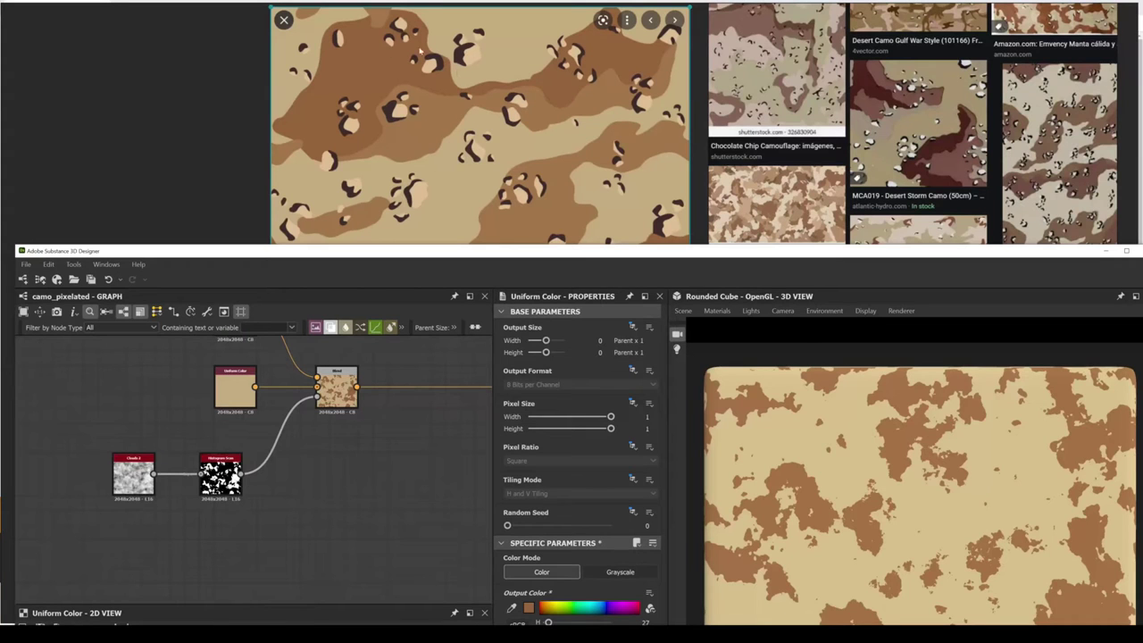
{"action": "scroll", "coordinate": [907, 534], "scroll_direction": "up", "scroll_amount": 2}
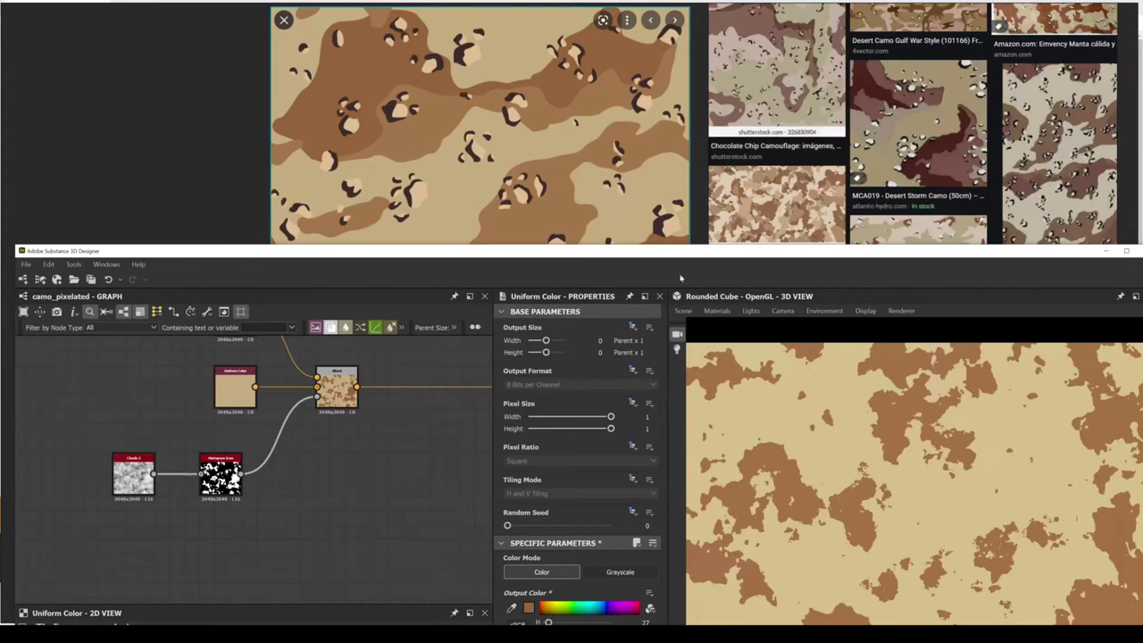
{"action": "left_click", "coordinate": [1126, 251]}
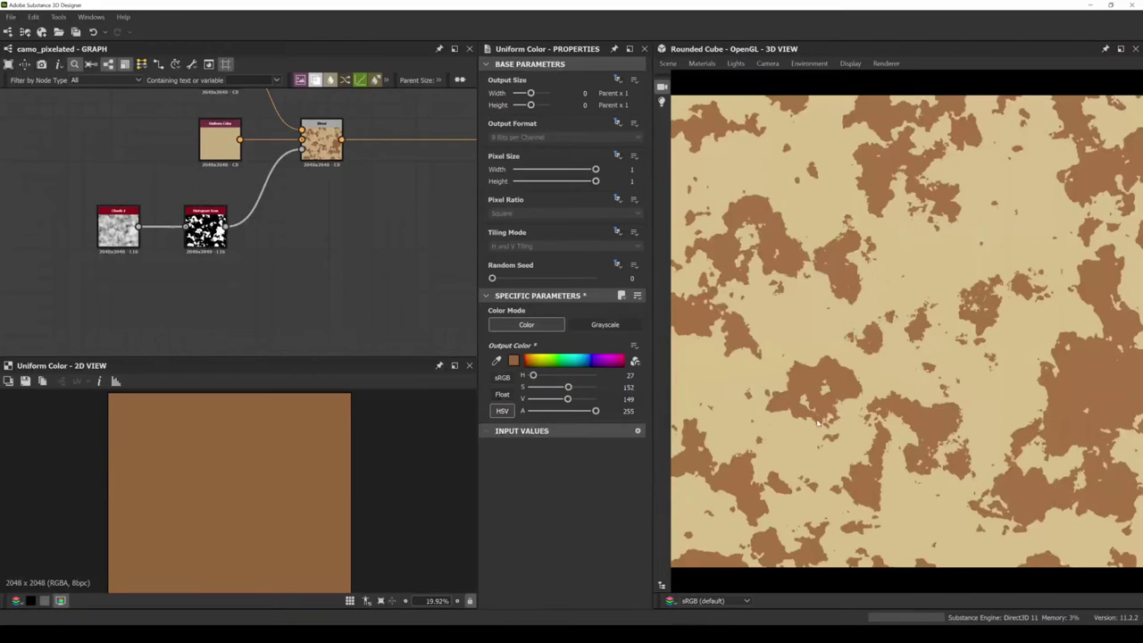
{"action": "scroll", "coordinate": [790, 252], "scroll_direction": "up", "scroll_amount": 2}
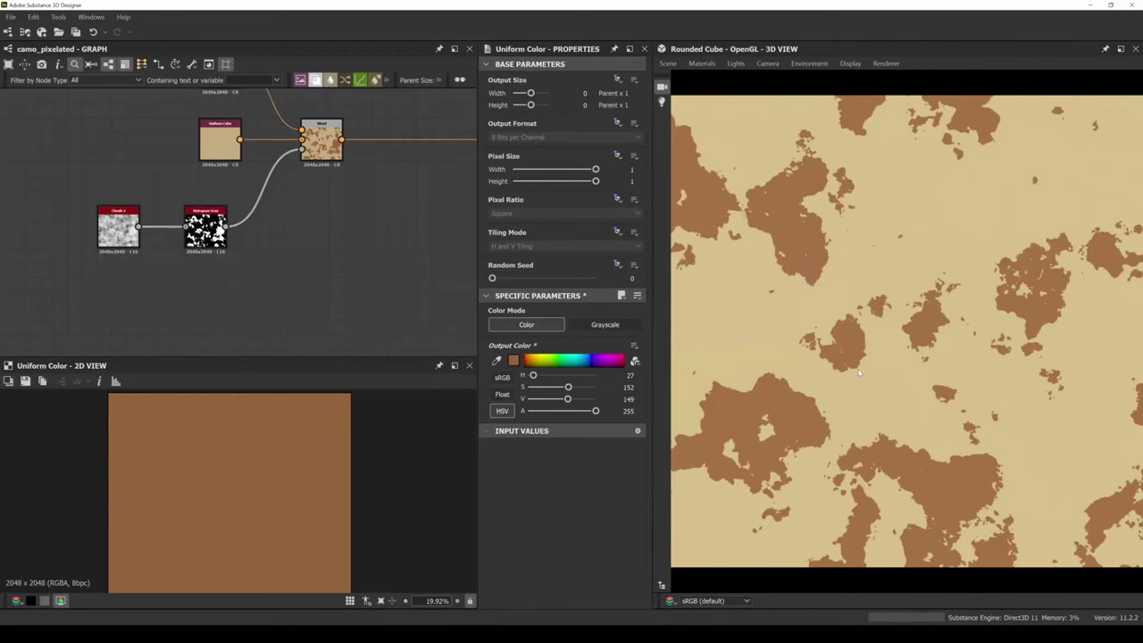
{"action": "scroll", "coordinate": [863, 375], "scroll_direction": "down", "scroll_amount": 3}
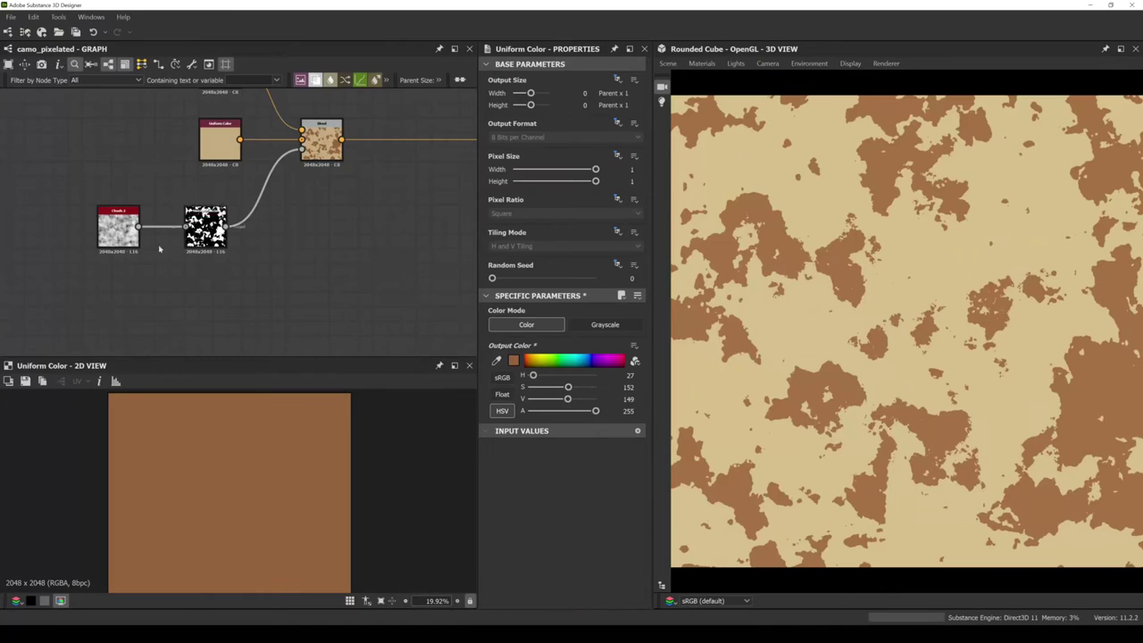
Insert a Blur HQ Grayscale node between the Clouds 2 node and the Histogram Scan.
{"action": "scroll", "coordinate": [157, 214], "scroll_direction": "up", "scroll_amount": 3}
{"action": "left_click", "coordinate": [115, 252]}
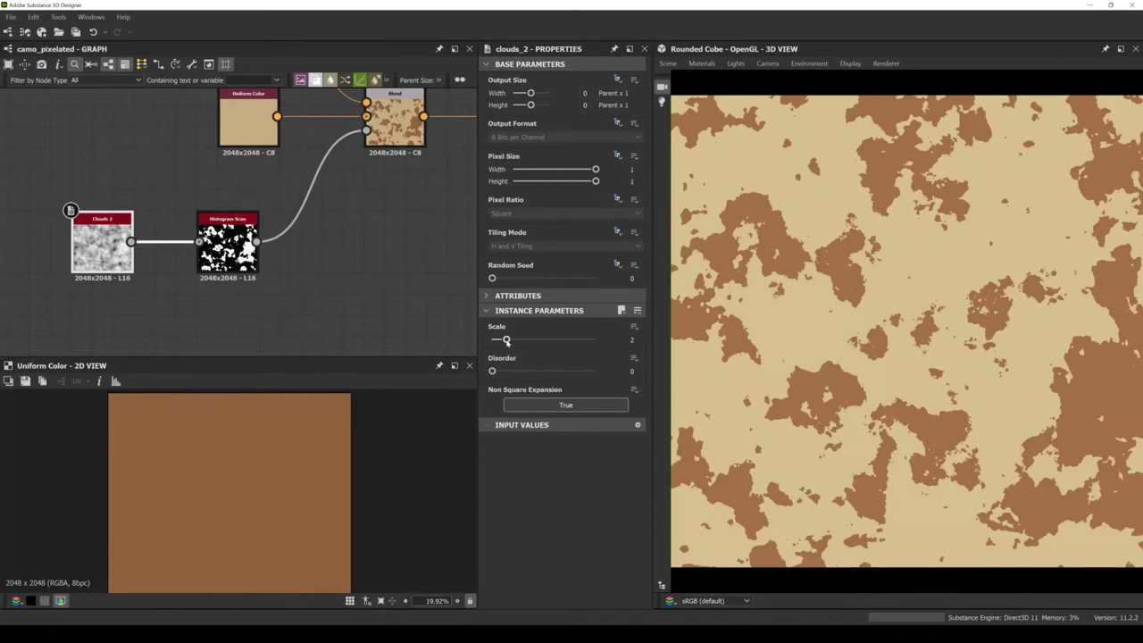
{"action": "mouse_move", "coordinate": [507, 340]}
{"action": "left_mouse_down"}
{"action": "mouse_move", "coordinate": [521, 341]}
{"action": "mouse_move", "coordinate": [508, 341]}
{"action": "left_mouse_up"}
{"action": "scroll", "coordinate": [249, 251], "scroll_direction": "down", "scroll_amount": 3}
{"action": "mouse_move", "coordinate": [167, 249]}
{"action": "left_mouse_down"}
{"action": "mouse_move", "coordinate": [106, 249]}
{"action": "mouse_move", "coordinate": [168, 248]}
{"action": "left_mouse_up"}
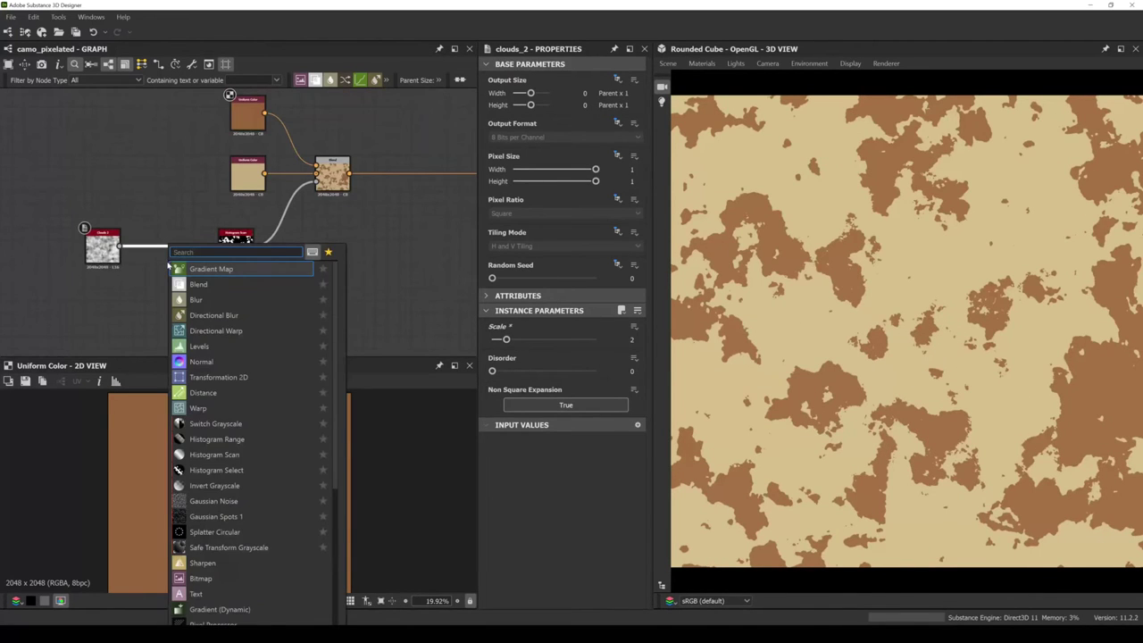
{"action": "type", "text": "b"}
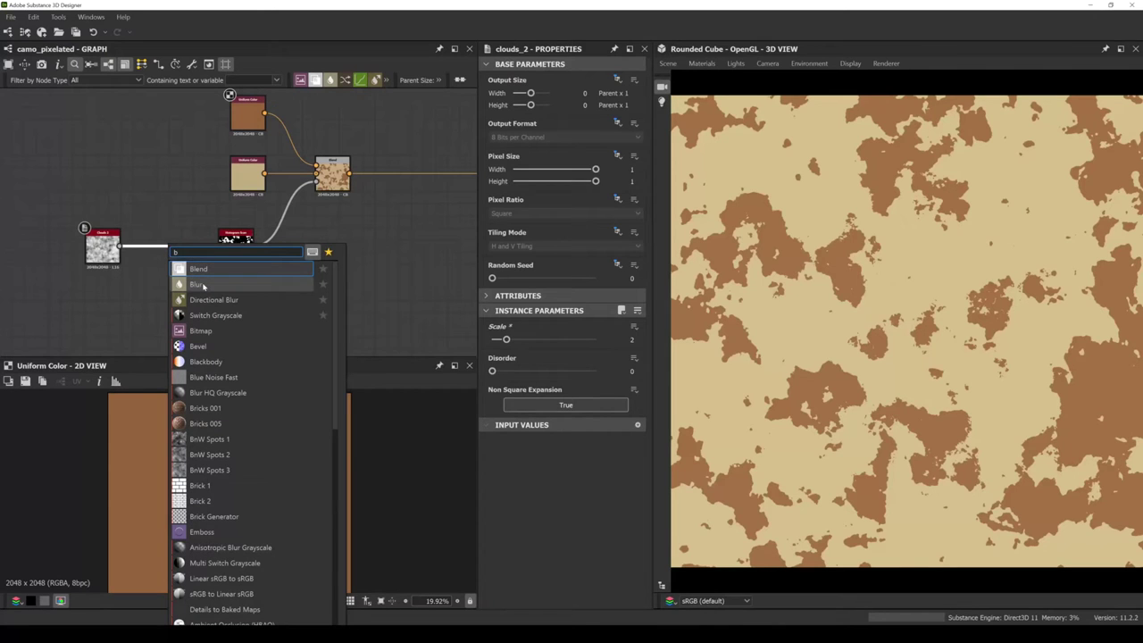
{"action": "key", "text": "BackSpace"}
{"action": "type", "text": "hq"}
{"action": "left_click", "coordinate": [204, 273]}
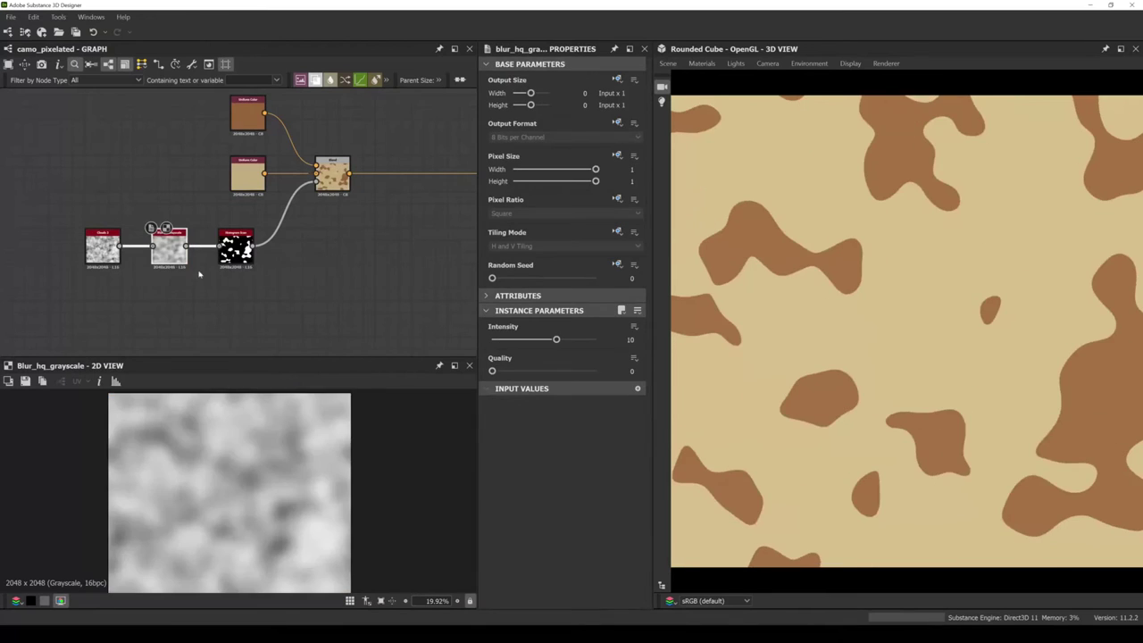
Lower the Blur HQ Grayscale intensity and set the Clouds 2 disorder to 0.15.
{"action": "scroll", "coordinate": [824, 431], "scroll_direction": "down", "scroll_amount": 5}
{"action": "left_click_drag", "start_coordinate": [556, 340], "coordinate": [508, 373]}
{"action": "left_click", "coordinate": [104, 249]}
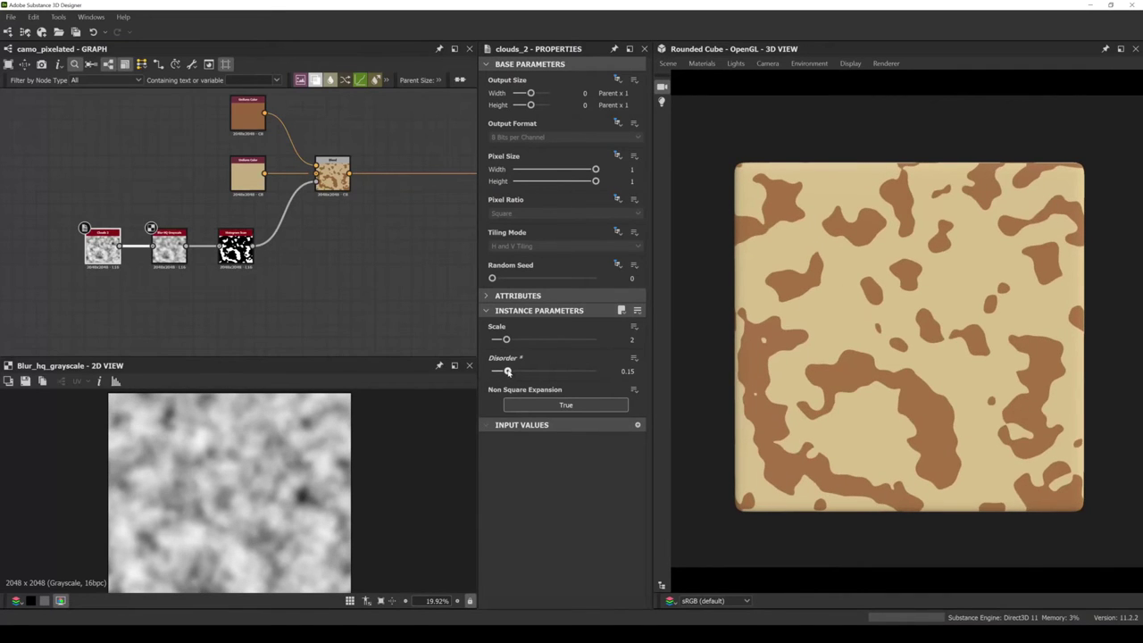
{"action": "left_click_drag", "start_coordinate": [837, 381], "coordinate": [833, 381]}
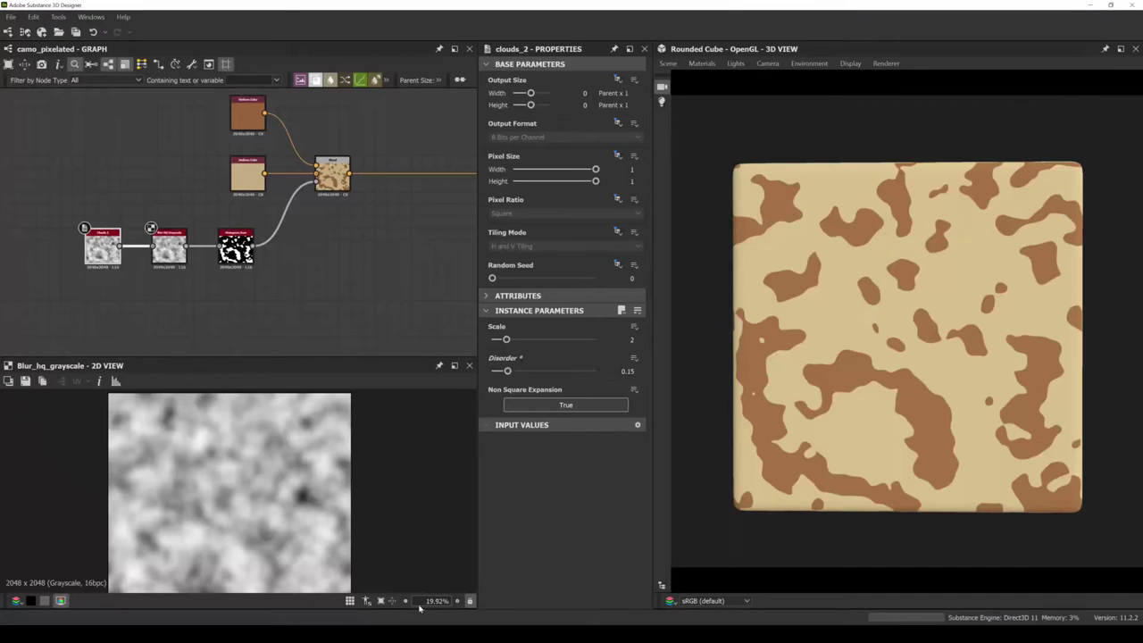
Move the Blend node farther away from its Uniform Color and Histogram Scan inputs to space out the graph.
{"action": "middle_click_drag", "start_coordinate": [151, 246], "coordinate": [156, 258]}
{"action": "scroll", "coordinate": [243, 260], "scroll_direction": "up", "scroll_amount": 1}
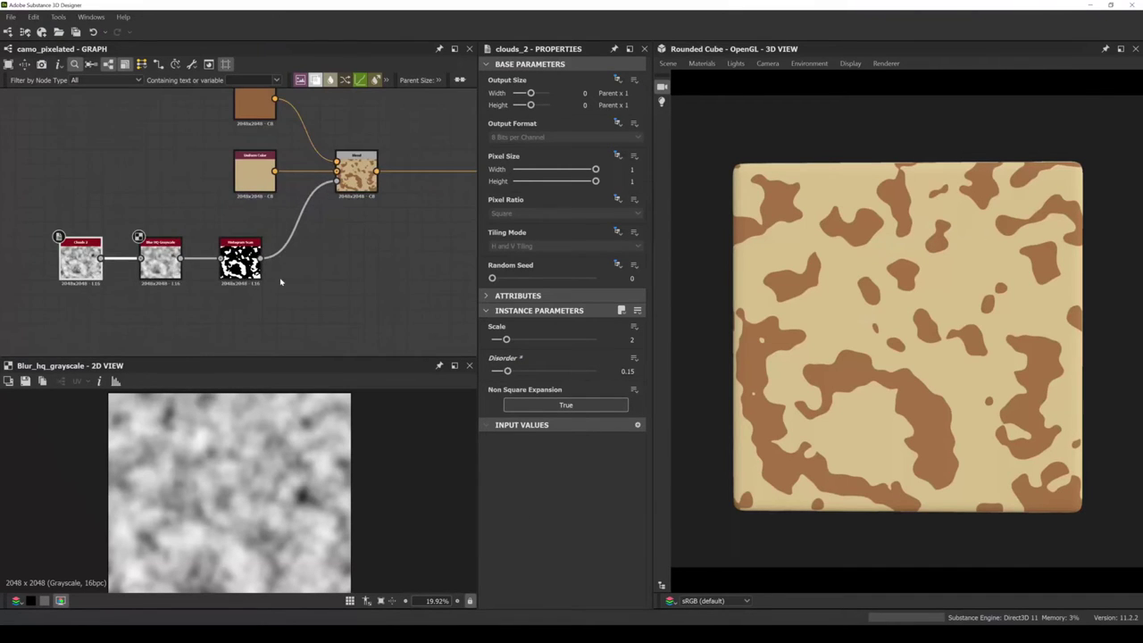
{"action": "middle_click_drag", "start_coordinate": [281, 280], "coordinate": [217, 301]}
{"action": "scroll", "coordinate": [217, 301], "scroll_direction": "down", "scroll_amount": 2}
{"action": "left_click_drag", "start_coordinate": [267, 232], "coordinate": [258, 231]}
{"action": "middle_click_drag", "start_coordinate": [278, 248], "coordinate": [260, 247]}
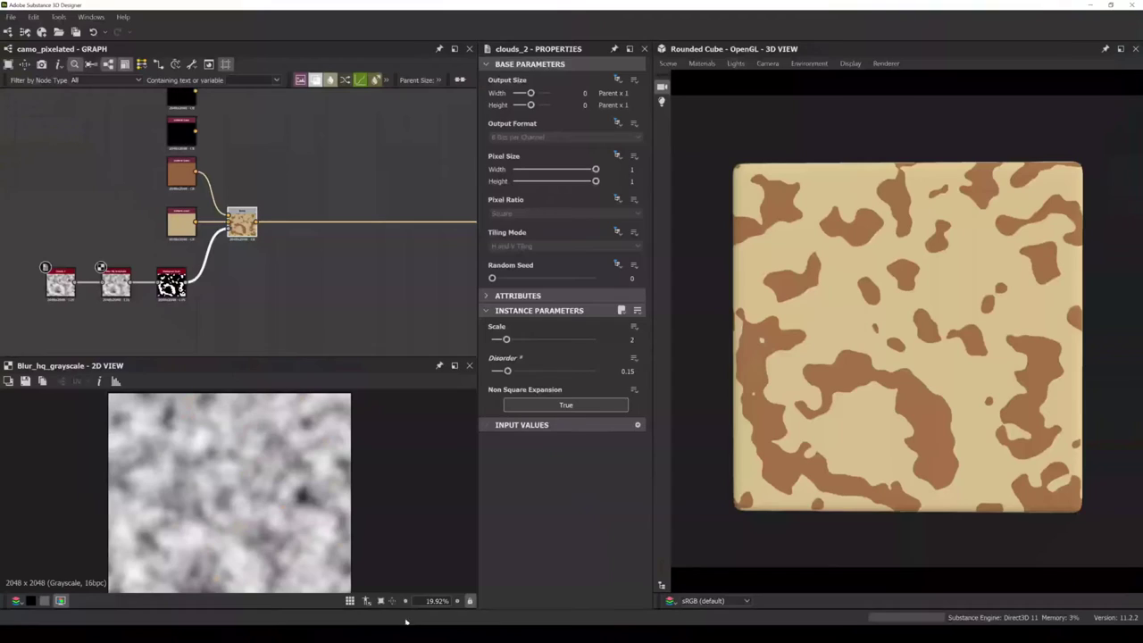
{"action": "middle_click_drag", "start_coordinate": [222, 267], "coordinate": [236, 264]}
{"action": "left_click_drag", "start_coordinate": [262, 222], "coordinate": [313, 222]}
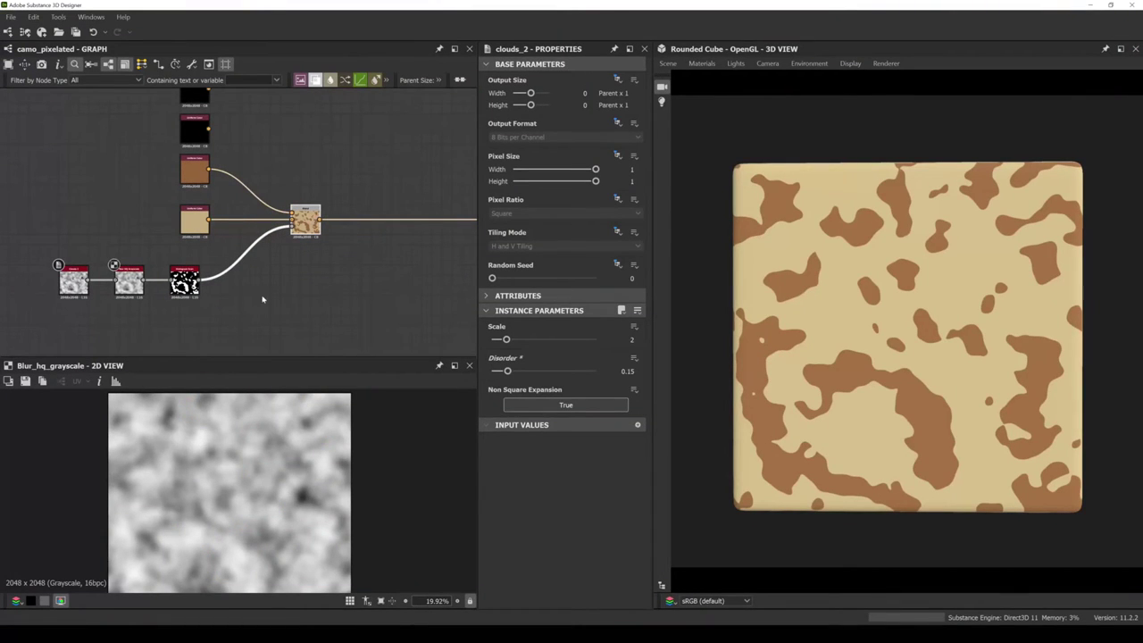
{"action": "scroll", "coordinate": [209, 305], "scroll_direction": "up", "scroll_amount": 1}
{"action": "middle_click_drag", "start_coordinate": [321, 267], "coordinate": [314, 272]}
{"action": "middle_click_drag", "start_coordinate": [232, 289], "coordinate": [253, 253]}
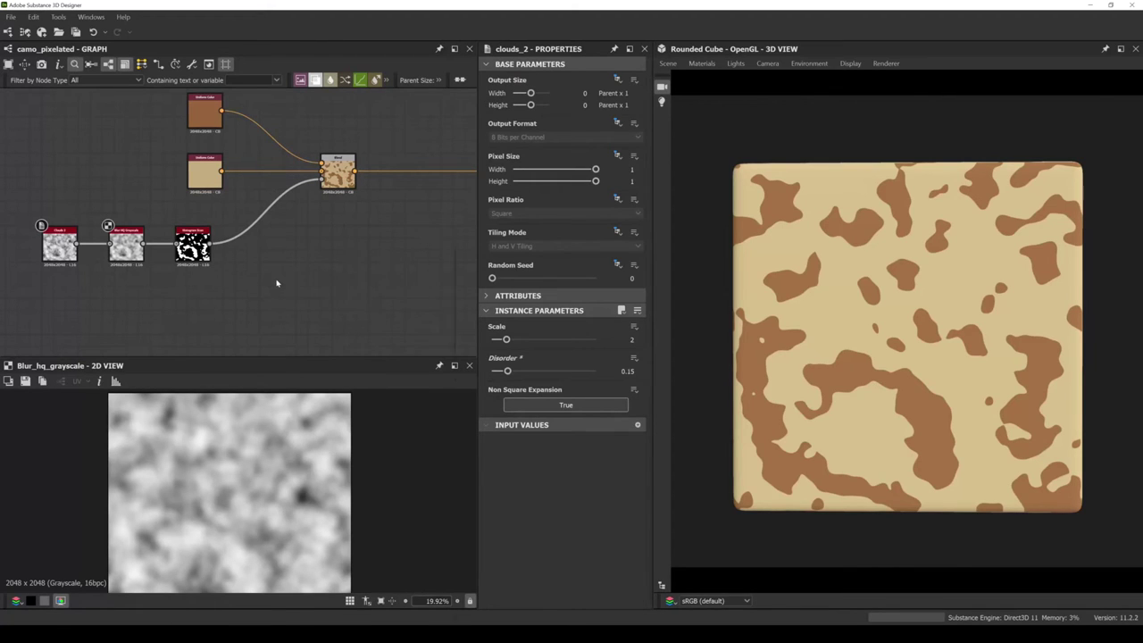
Select the black Uniform Color node just above the dark brown one and reveal the spotted desert reference behind the window.
{"action": "key", "text": "space"}
{"action": "left_click", "coordinate": [262, 272]}
{"action": "middle_click_drag", "start_coordinate": [244, 237], "coordinate": [263, 380]}
{"action": "double_click", "coordinate": [232, 215]}
{"action": "left_click_drag", "start_coordinate": [477, 4], "coordinate": [481, 154]}
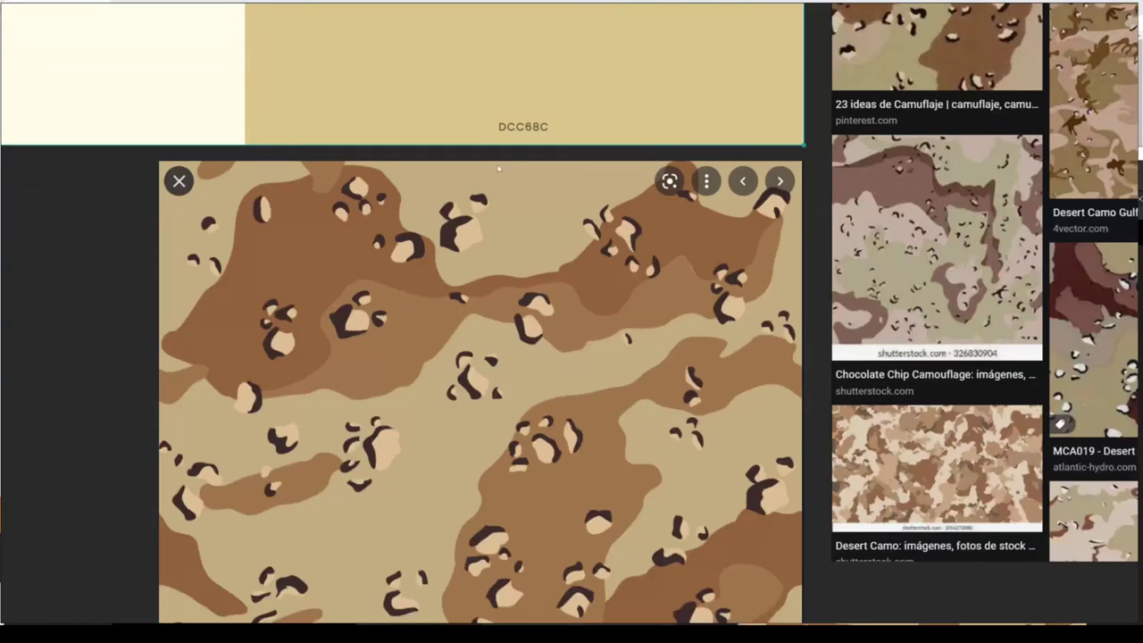
{"action": "scroll", "coordinate": [401, 165], "scroll_direction": "down", "scroll_amount": 1}
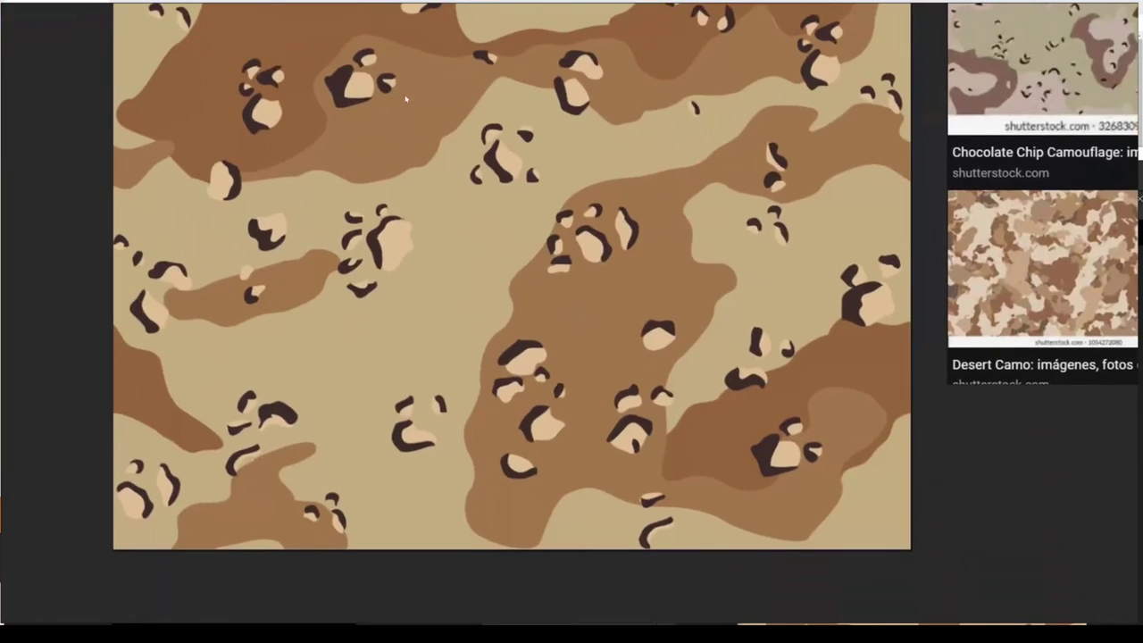
{"action": "left_click", "coordinate": [394, 629]}
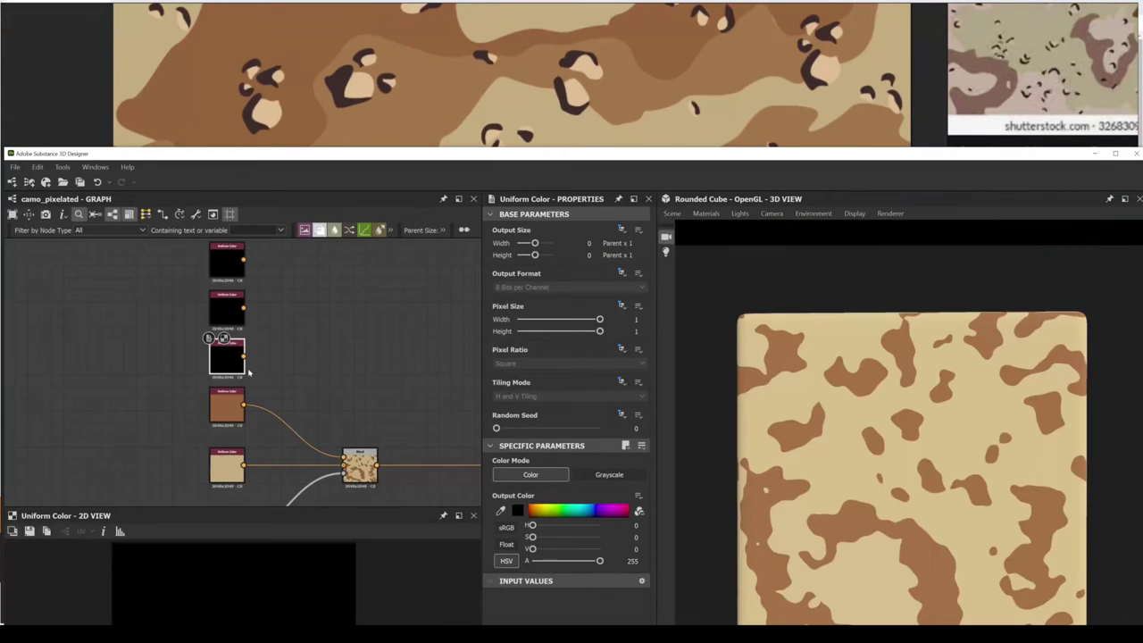
Set the selected Uniform Color to the lighter brown sampled from the reference's patches, RGB 163, 119, 74.
{"action": "left_click", "coordinate": [516, 511]}
{"action": "left_click", "coordinate": [657, 577]}
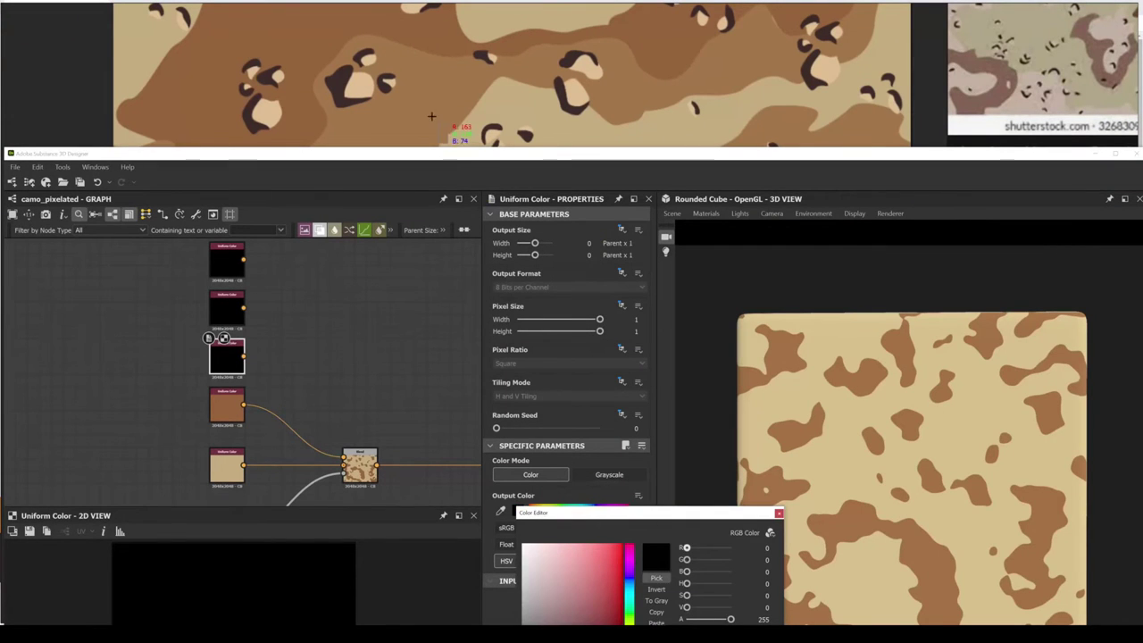
{"action": "left_click", "coordinate": [411, 84]}
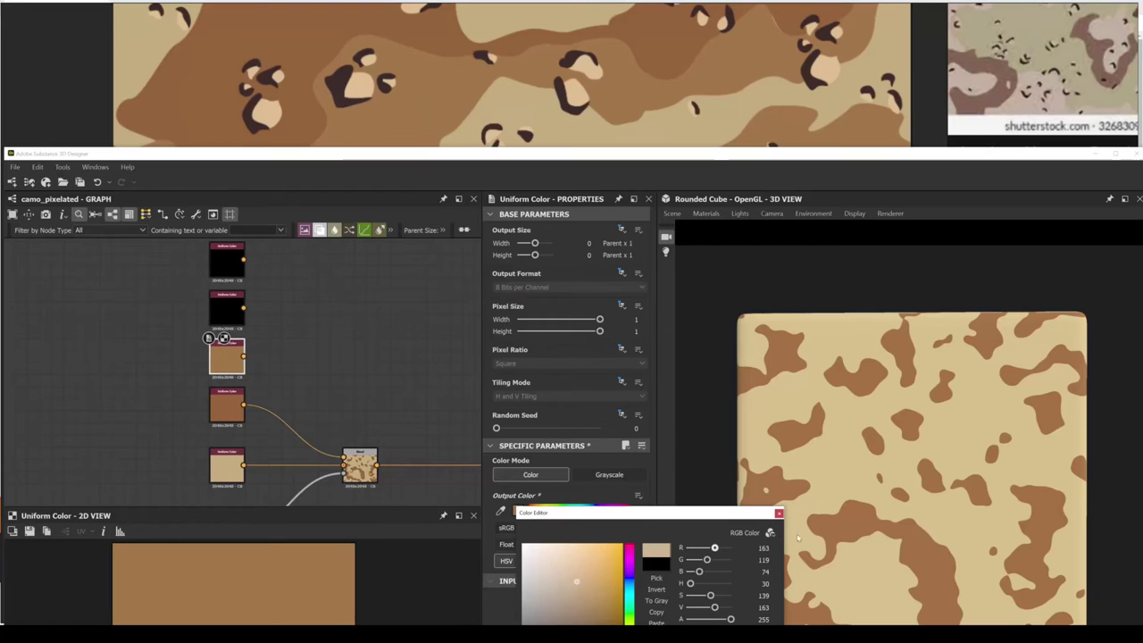
{"action": "left_click", "coordinate": [779, 514]}
Insert a second Blend node after the first and connect the lighter brown Uniform Color to its foreground.
{"action": "scroll", "coordinate": [291, 375], "scroll_direction": "down", "scroll_amount": 4}
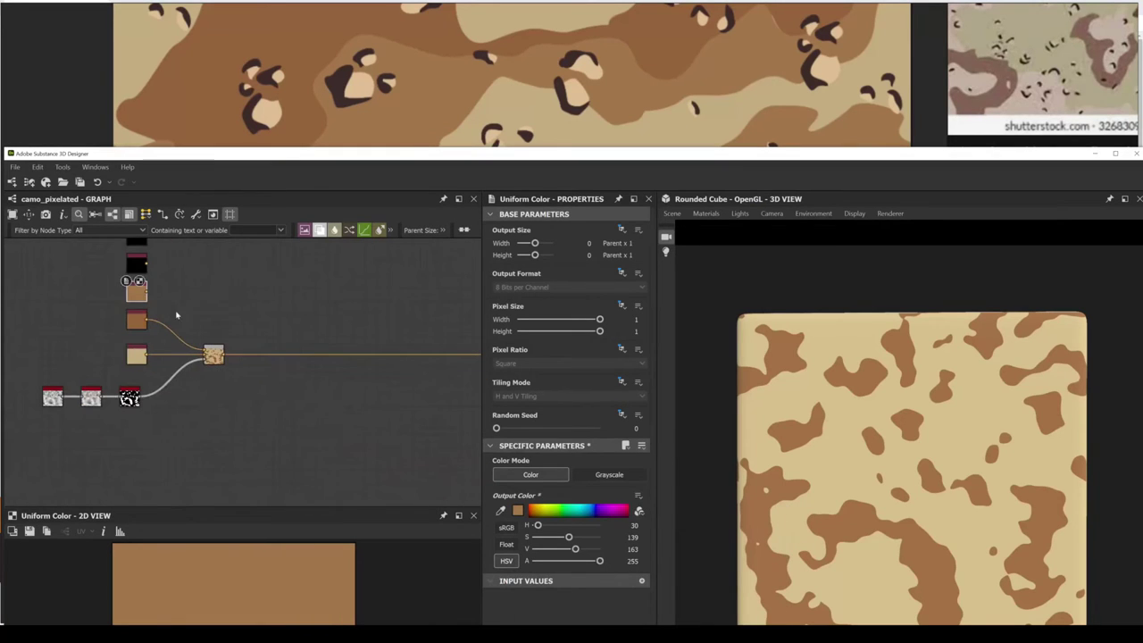
{"action": "left_click_drag", "start_coordinate": [175, 306], "coordinate": [274, 321]}
{"action": "key", "text": "space"}
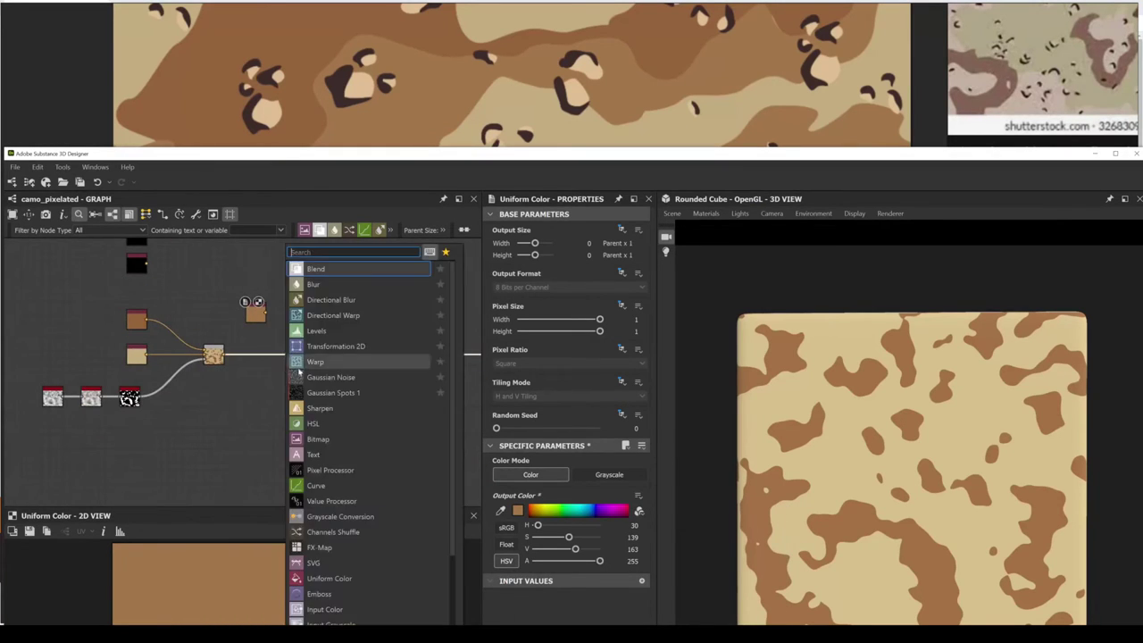
{"action": "left_click", "coordinate": [318, 270]}
{"action": "middle_click_drag", "start_coordinate": [383, 337], "coordinate": [249, 313]}
{"action": "left_click_drag", "start_coordinate": [369, 333], "coordinate": [177, 333]}
{"action": "left_click_drag", "start_coordinate": [132, 291], "coordinate": [167, 323]}
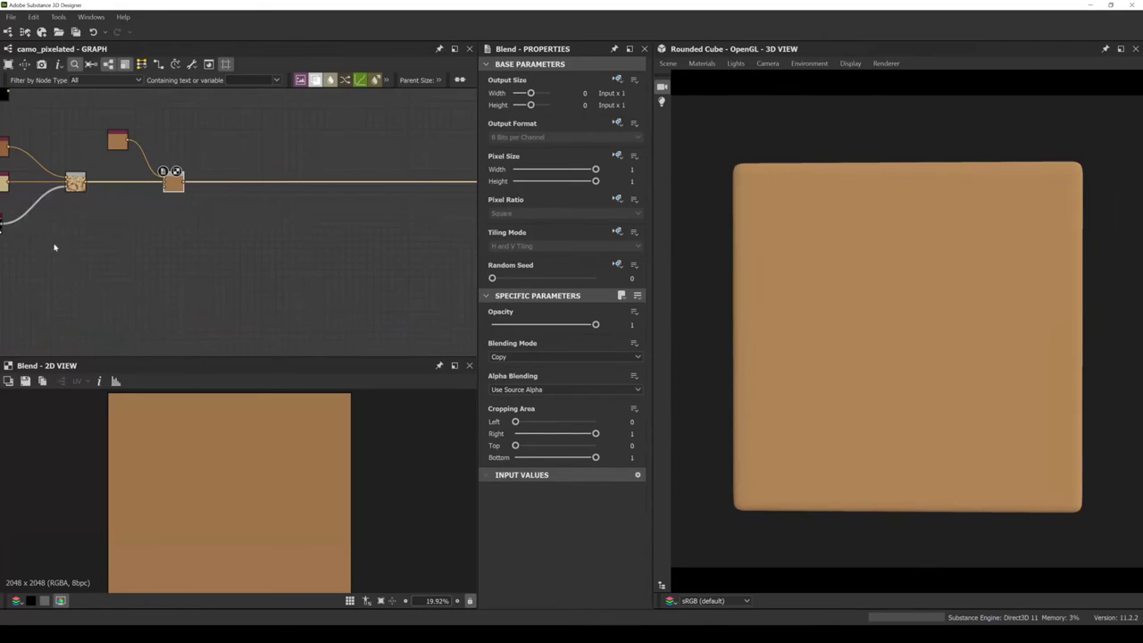
Restore the full-size window and examine the Histogram Scan mask that shapes the dark brown patches.
{"action": "middle_click_drag", "start_coordinate": [55, 248], "coordinate": [215, 254]}
{"action": "scroll", "coordinate": [184, 238], "scroll_direction": "up", "scroll_amount": 2}
{"action": "left_click_drag", "start_coordinate": [35, 278], "coordinate": [176, 247]}
{"action": "scroll", "coordinate": [261, 268], "scroll_direction": "up", "scroll_amount": 2}
{"action": "middle_click_drag", "start_coordinate": [271, 272], "coordinate": [227, 289]}
{"action": "left_click", "coordinate": [117, 265]}
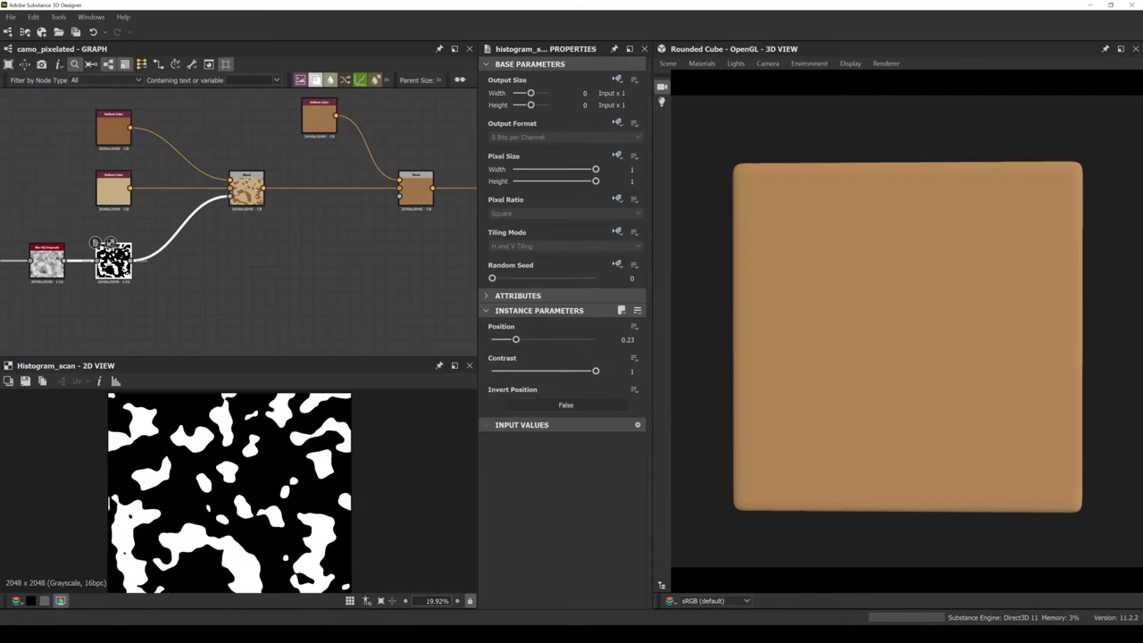
{"action": "scroll", "coordinate": [116, 265], "scroll_direction": "up", "scroll_amount": 2}
{"action": "middle_click_drag", "start_coordinate": [117, 253], "coordinate": [120, 228]}
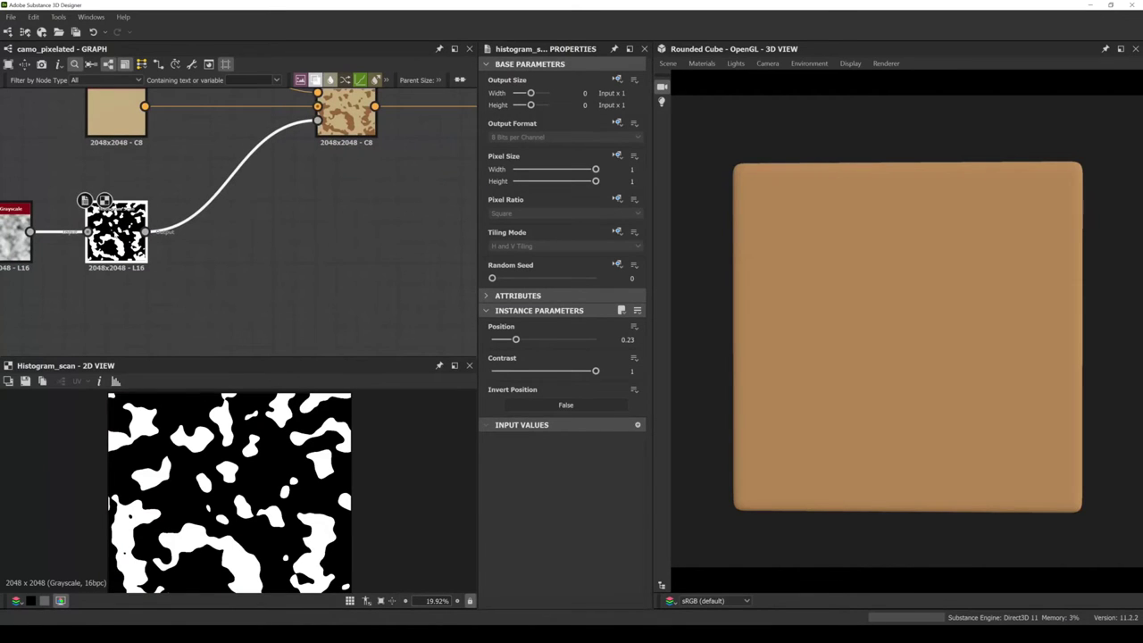
{"action": "middle_click_drag", "start_coordinate": [157, 283], "coordinate": [235, 255]}
{"action": "scroll", "coordinate": [175, 238], "scroll_direction": "down", "scroll_amount": 2}
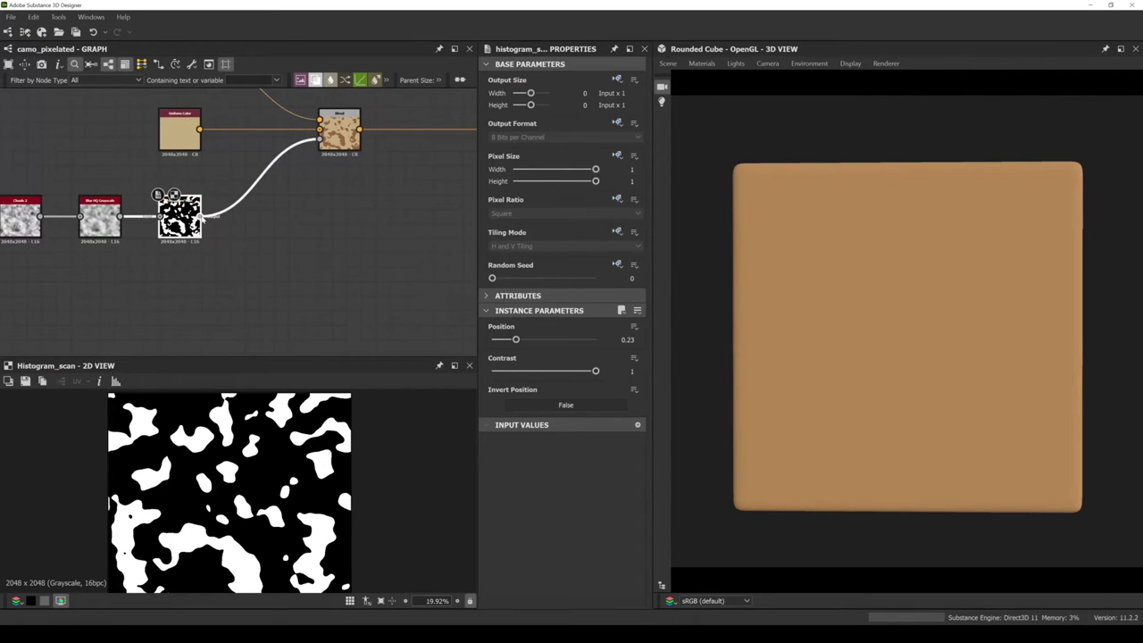
Add a Non Uniform Blur Grayscale node and connect the Histogram Scan to both its Grayscale and Blur Map inputs.
{"action": "left_click", "coordinate": [326, 273]}
{"action": "key", "text": "space"}
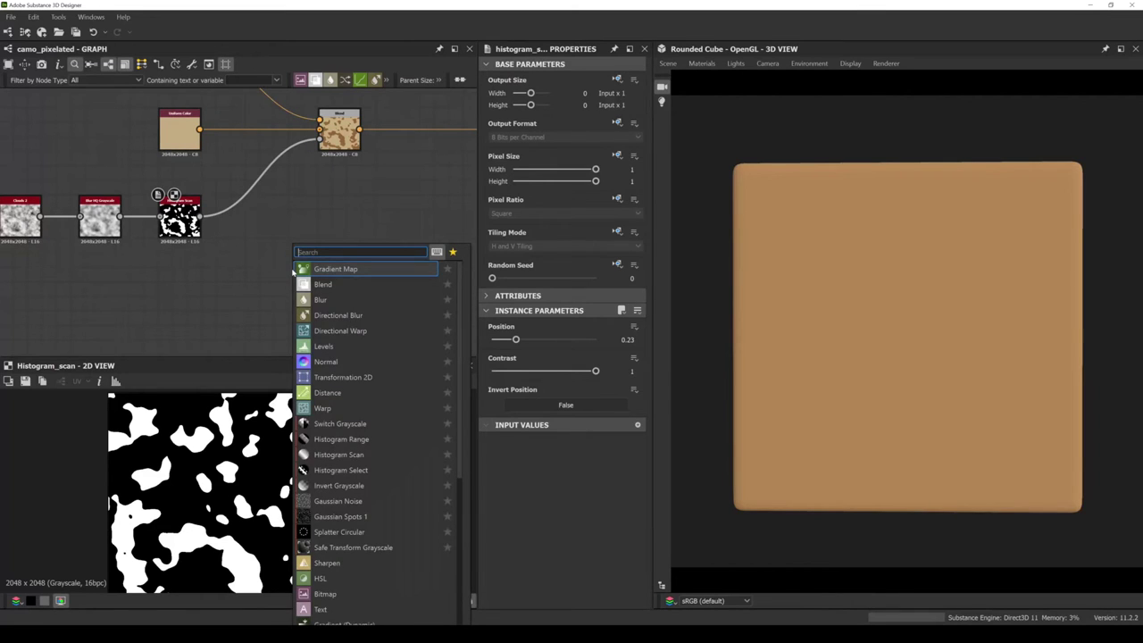
{"action": "type", "text": "non"}
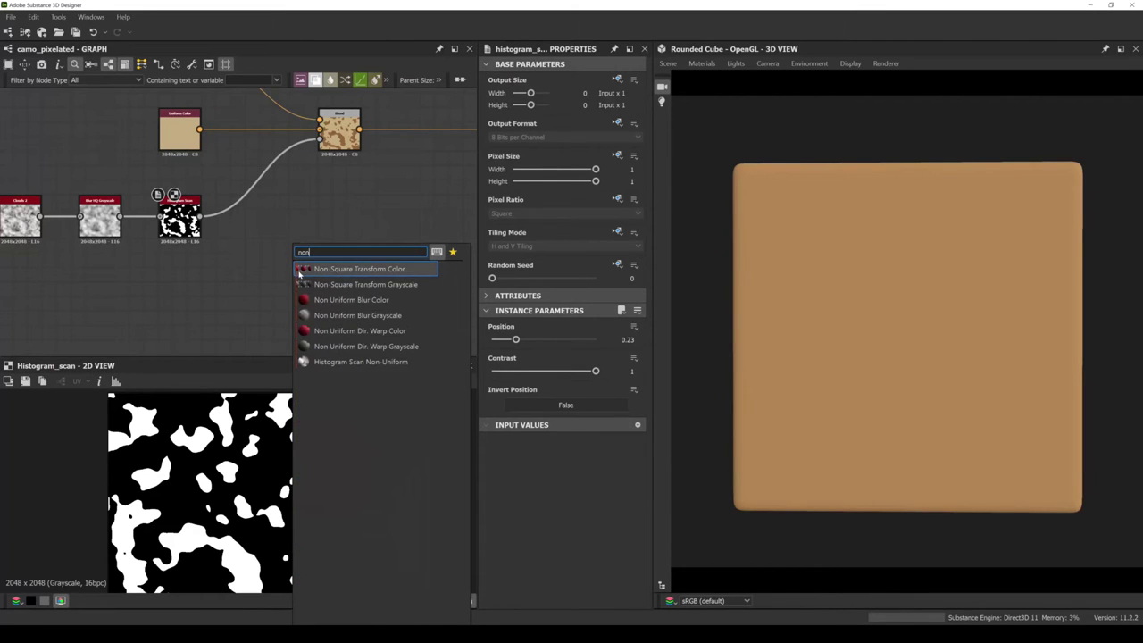
{"action": "left_click", "coordinate": [356, 315]}
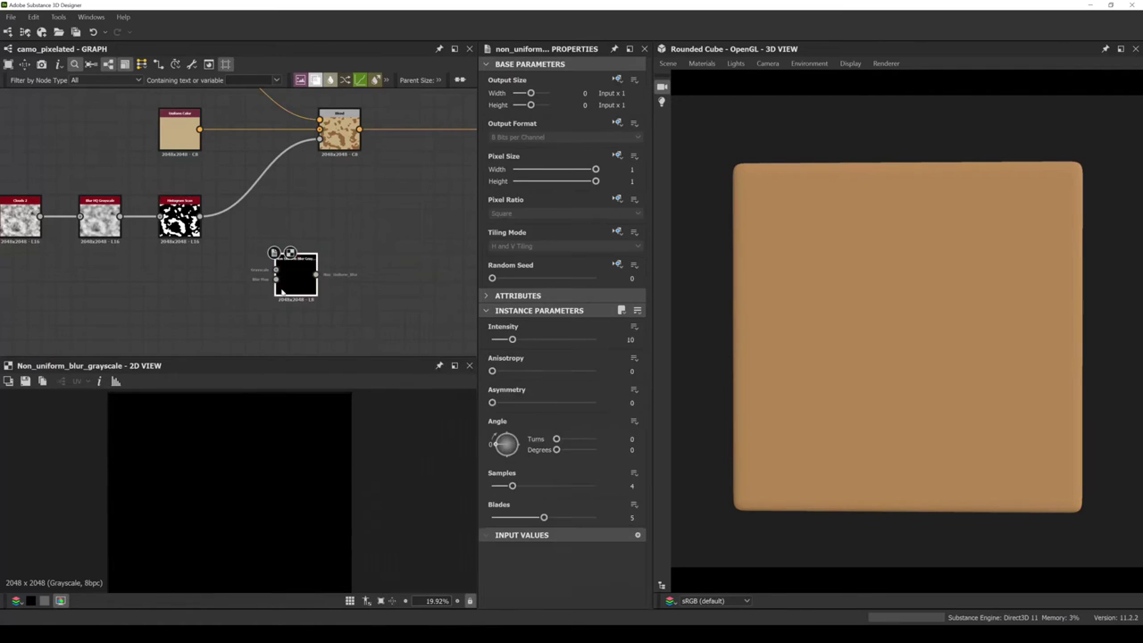
{"action": "scroll", "coordinate": [291, 283], "scroll_direction": "up", "scroll_amount": 2}
{"action": "left_click_drag", "start_coordinate": [292, 283], "coordinate": [332, 272]}
{"action": "left_click_drag", "start_coordinate": [162, 185], "coordinate": [314, 248]}
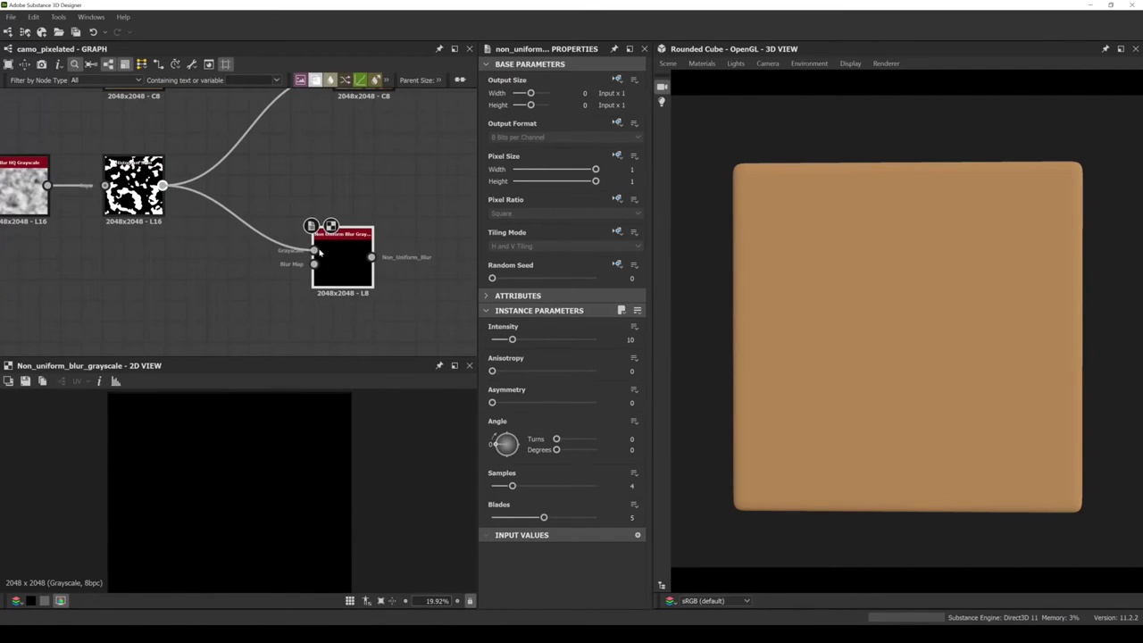
{"action": "left_click_drag", "start_coordinate": [163, 184], "coordinate": [293, 240]}
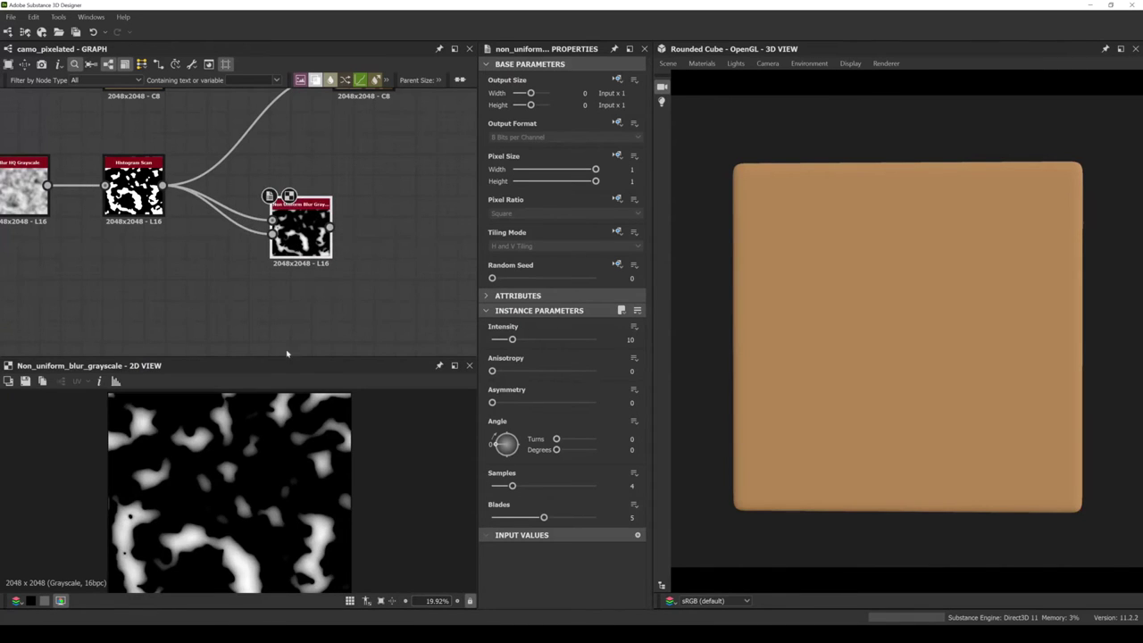
Examine the softened patch edges of the Non Uniform Blur Grayscale result and shift the node slightly lower in the graph.
{"action": "scroll", "coordinate": [206, 512], "scroll_direction": "down", "scroll_amount": 1}
{"action": "scroll", "coordinate": [206, 511], "scroll_direction": "up", "scroll_amount": 1}
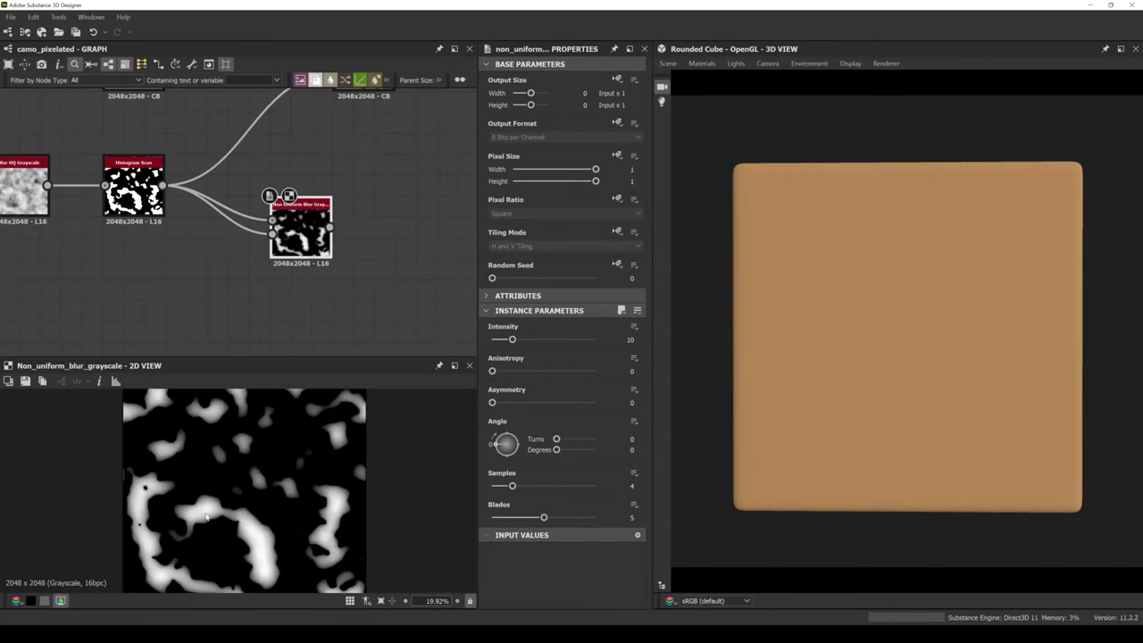
{"action": "scroll", "coordinate": [210, 518], "scroll_direction": "up", "scroll_amount": 2}
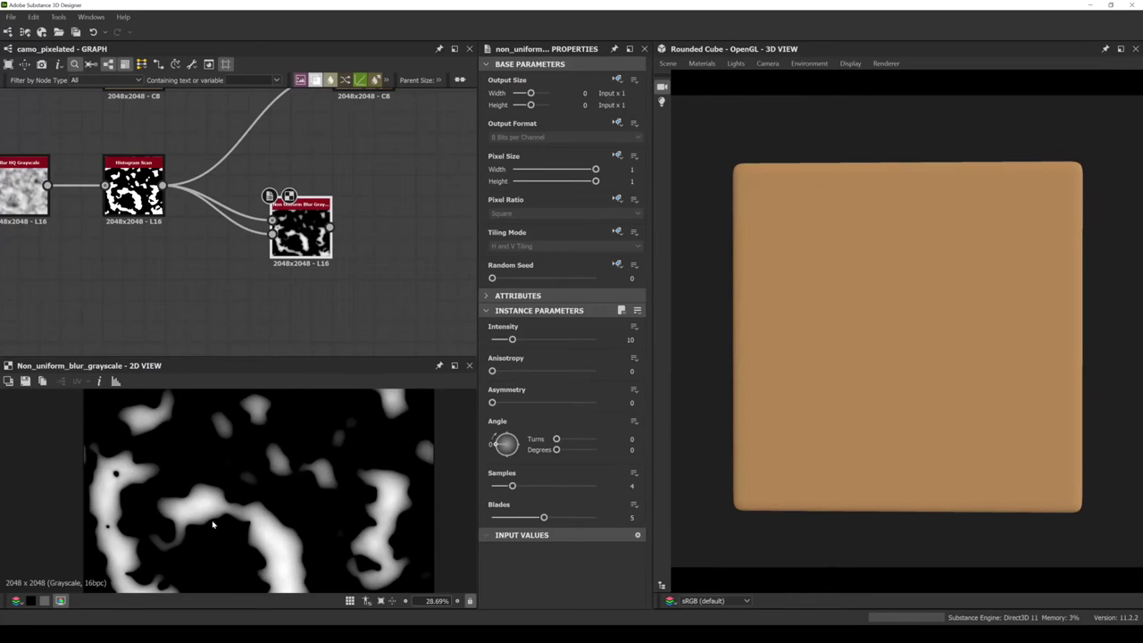
{"action": "scroll", "coordinate": [214, 514], "scroll_direction": "down", "scroll_amount": 1}
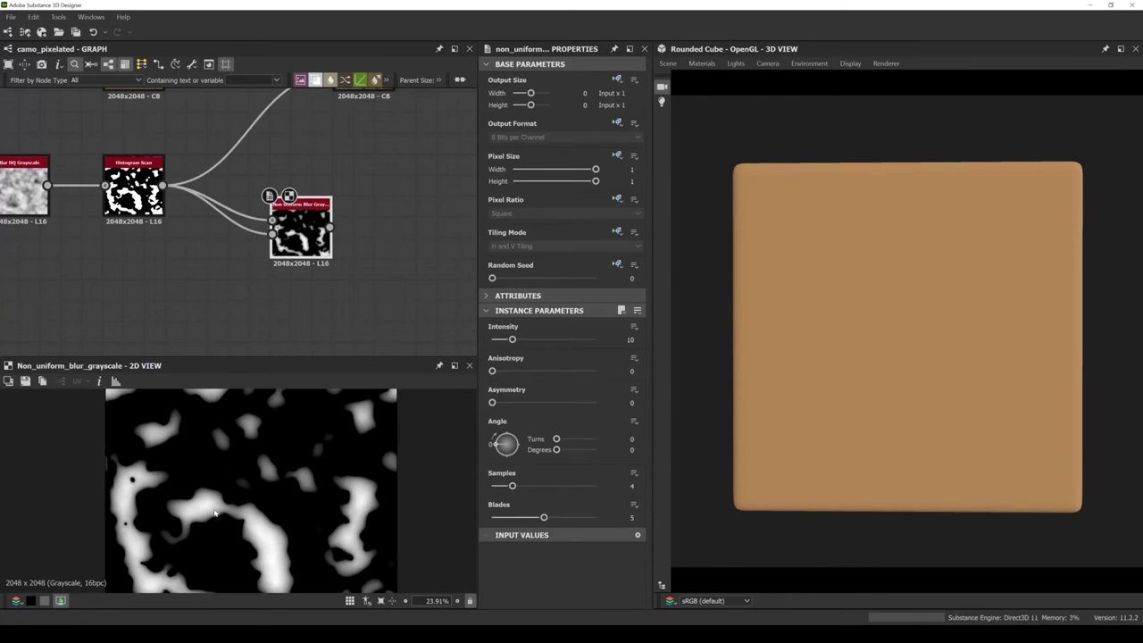
{"action": "scroll", "coordinate": [209, 499], "scroll_direction": "up", "scroll_amount": 1}
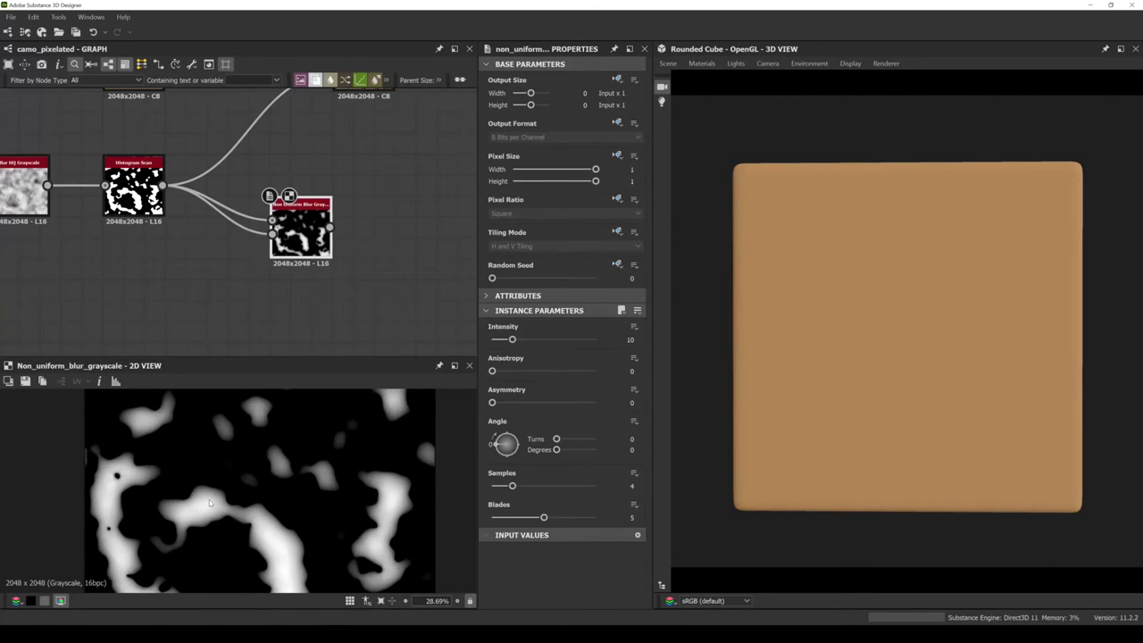
{"action": "middle_click_drag", "start_coordinate": [209, 500], "coordinate": [227, 475]}
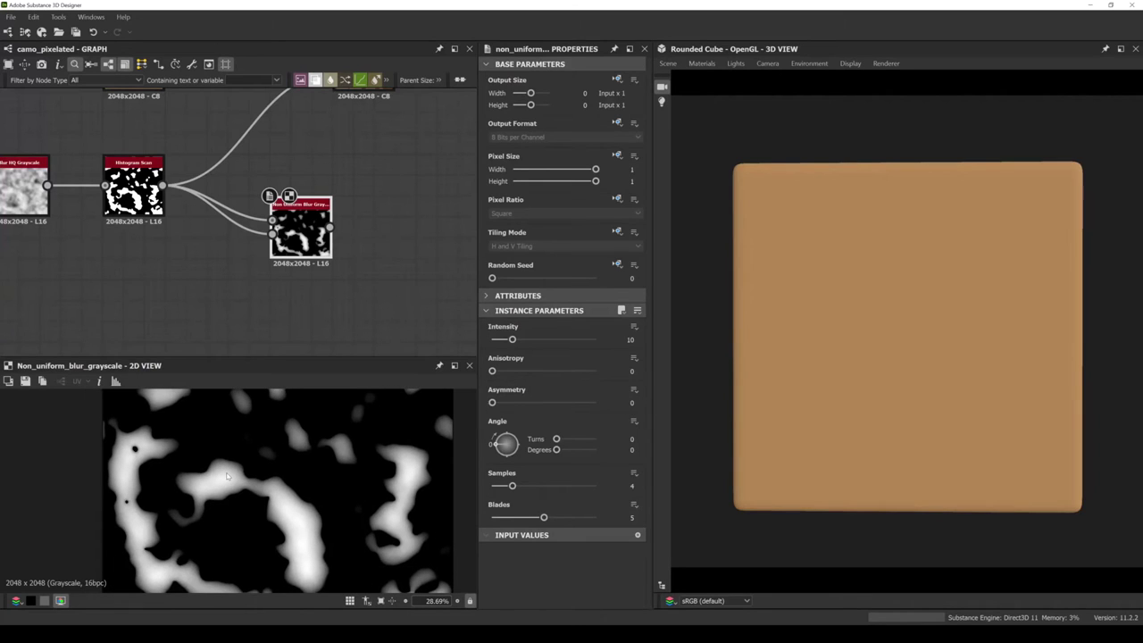
{"action": "scroll", "coordinate": [227, 475], "scroll_direction": "up", "scroll_amount": 2}
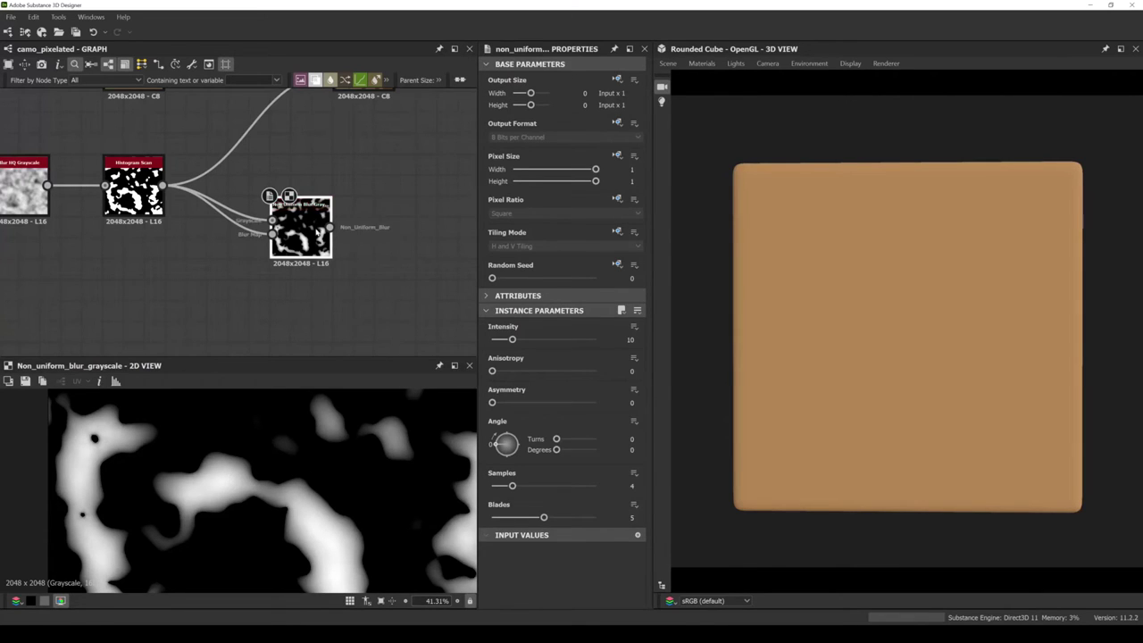
{"action": "left_click_drag", "start_coordinate": [313, 233], "coordinate": [314, 254]}
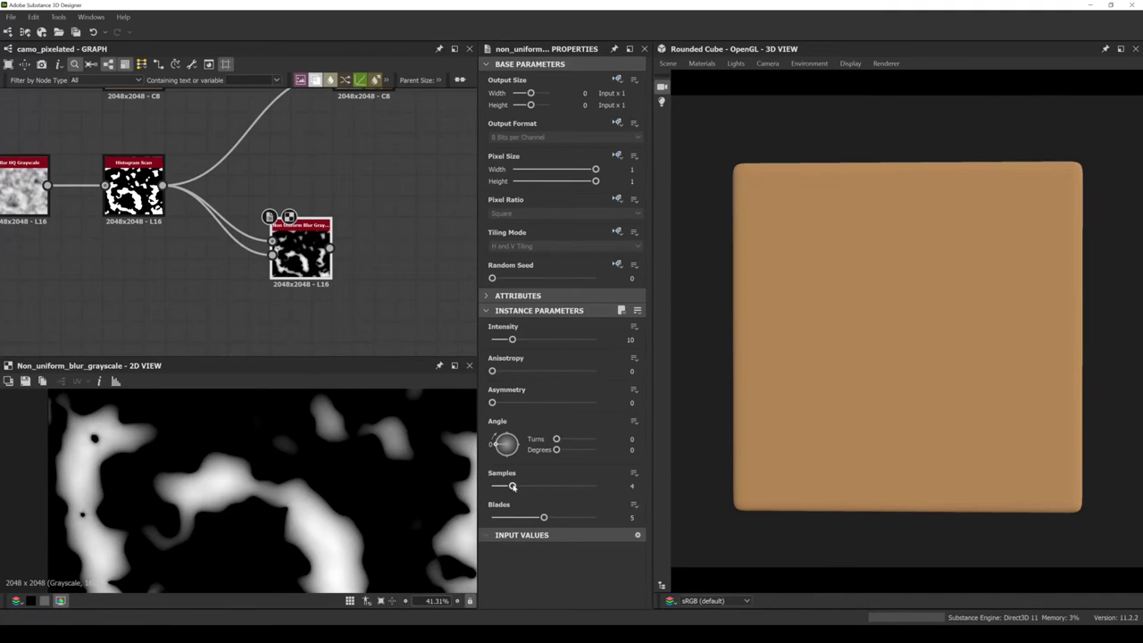
Set both Samples and Blades of the Non Uniform Blur Grayscale to 1.
{"action": "left_click_drag", "start_coordinate": [512, 485], "coordinate": [491, 486]}
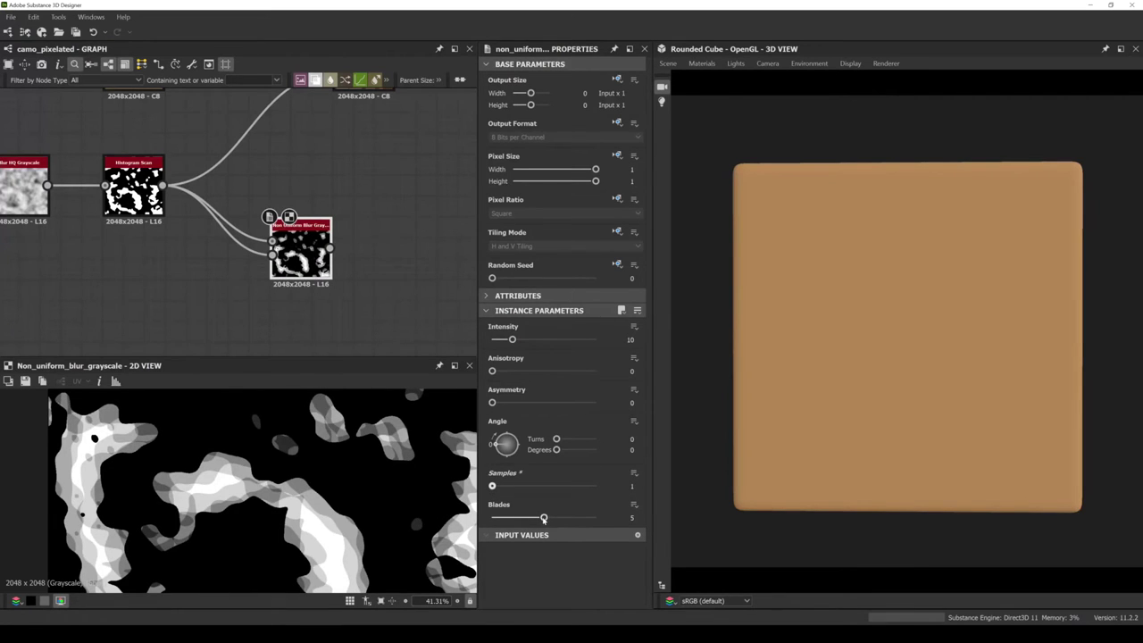
{"action": "left_click_drag", "start_coordinate": [544, 518], "coordinate": [482, 519]}
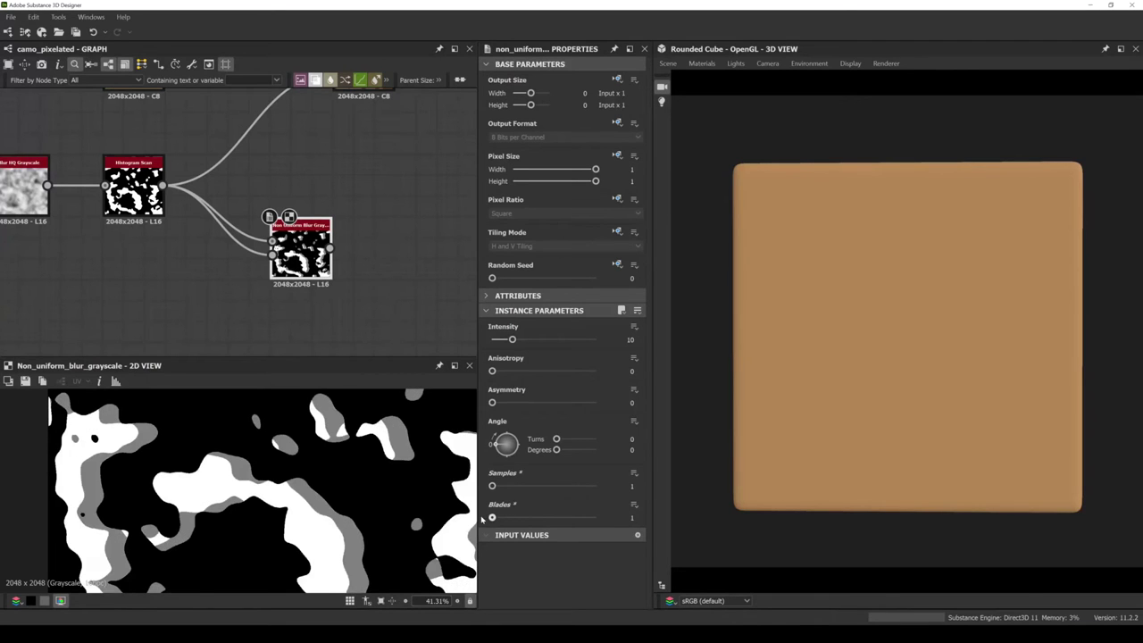
{"action": "scroll", "coordinate": [257, 460], "scroll_direction": "down", "scroll_amount": 3}
{"action": "middle_click_drag", "start_coordinate": [259, 464], "coordinate": [224, 416]}
{"action": "scroll", "coordinate": [222, 443], "scroll_direction": "up", "scroll_amount": 2}
{"action": "scroll", "coordinate": [295, 498], "scroll_direction": "up", "scroll_amount": 1}
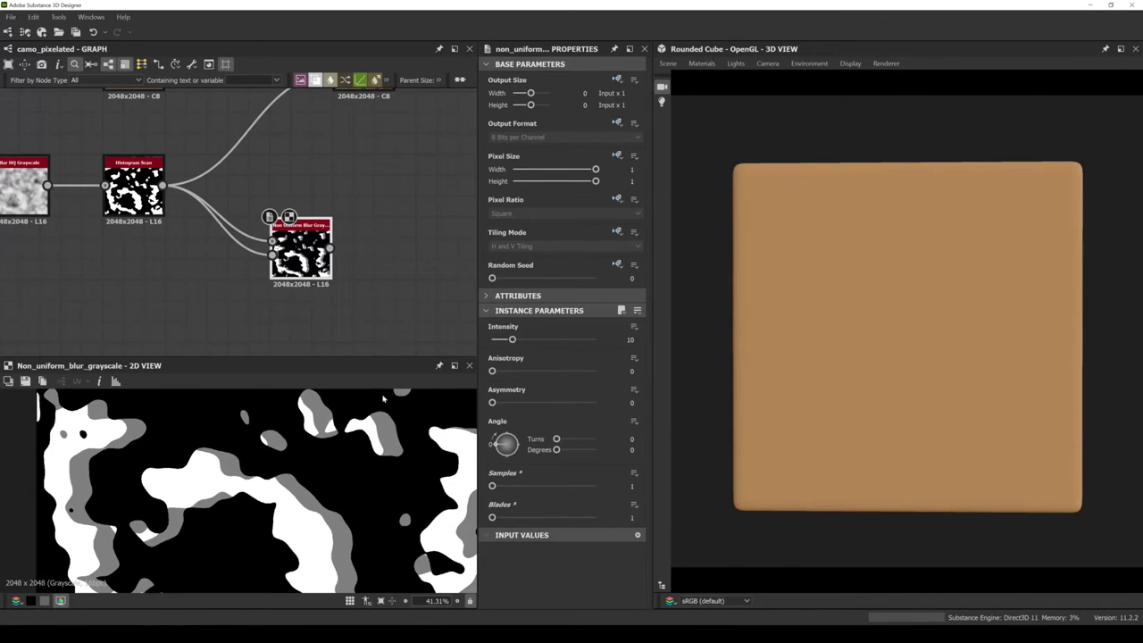
Set the Non Uniform Blur Grayscale intensity to 16.29 and its angle to 133.31 degrees.
{"action": "left_click_drag", "start_coordinate": [511, 339], "coordinate": [538, 345]}
{"action": "left_click_drag", "start_coordinate": [546, 347], "coordinate": [518, 348]}
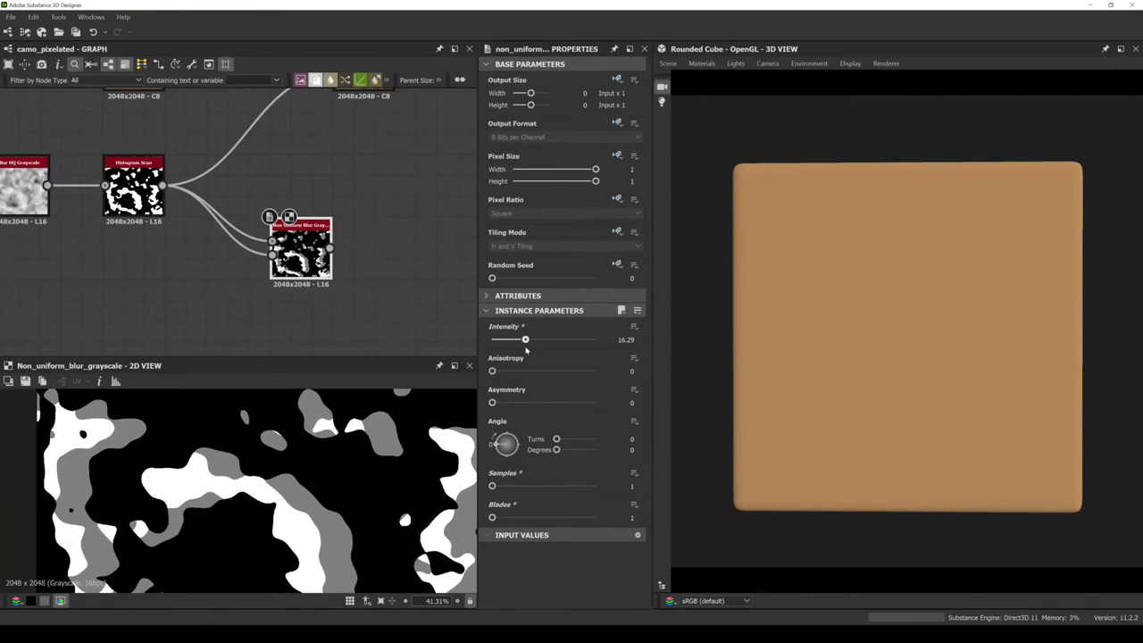
{"action": "left_click_drag", "start_coordinate": [497, 446], "coordinate": [507, 434]}
{"action": "scroll", "coordinate": [303, 453], "scroll_direction": "down", "scroll_amount": 2}
{"action": "middle_click_drag", "start_coordinate": [303, 454], "coordinate": [252, 499]}
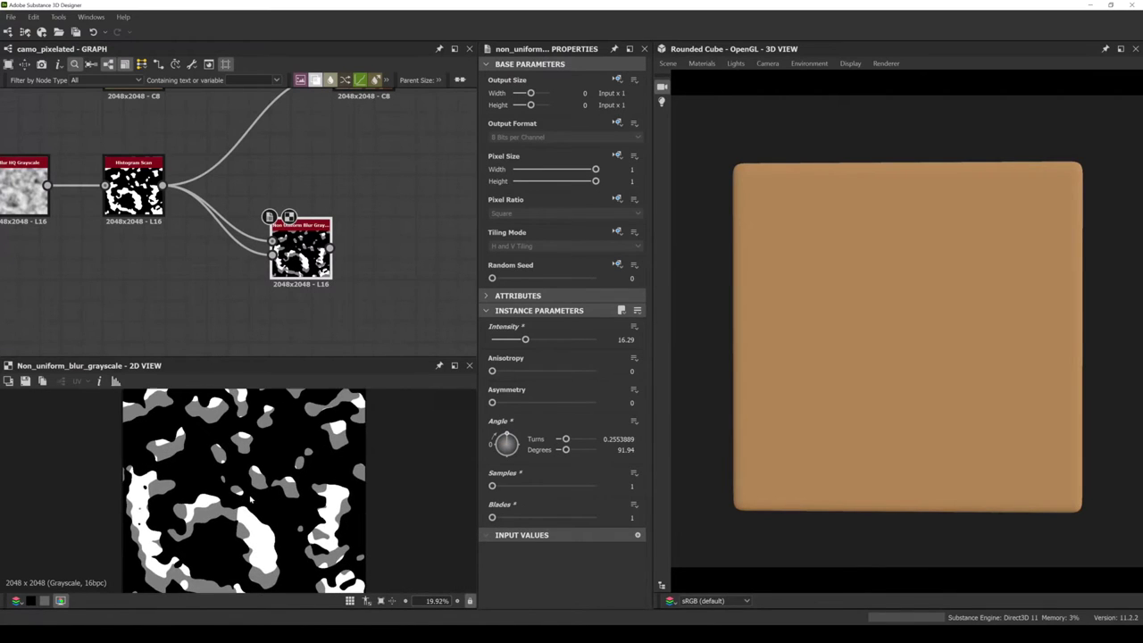
{"action": "left_click_drag", "start_coordinate": [506, 436], "coordinate": [530, 424]}
{"action": "left_click_drag", "start_coordinate": [652, 317], "coordinate": [673, 319]}
{"action": "scroll", "coordinate": [734, 346], "scroll_direction": "up", "scroll_amount": 3}
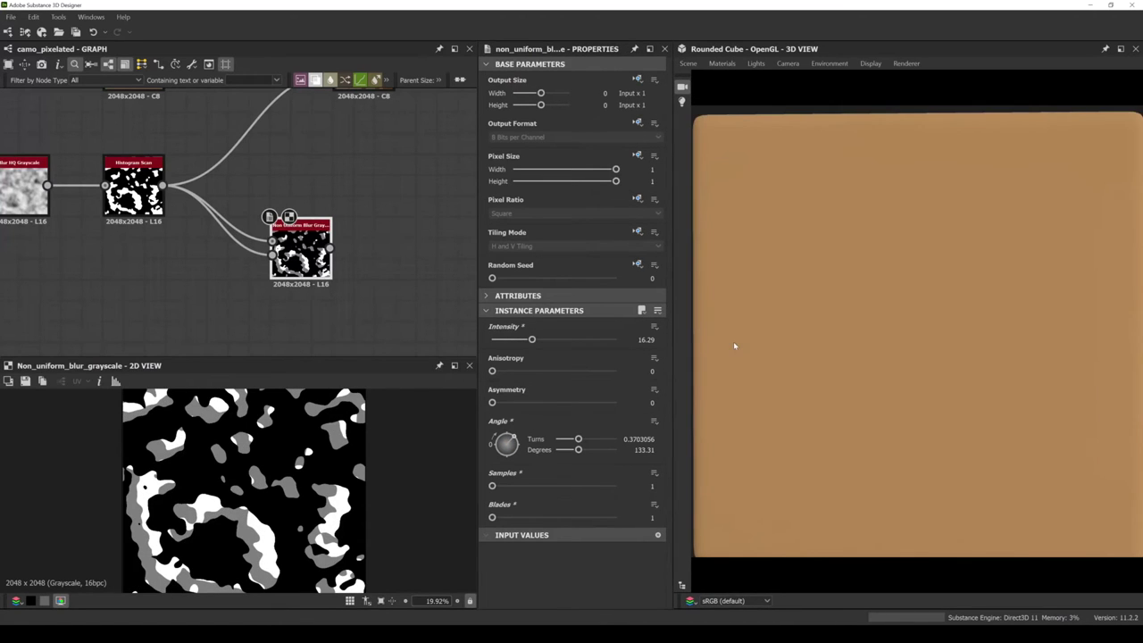
Add a Levels node after the Non Uniform Blur Grayscale in the graph.
{"action": "scroll", "coordinate": [734, 342], "scroll_direction": "down", "scroll_amount": 2}
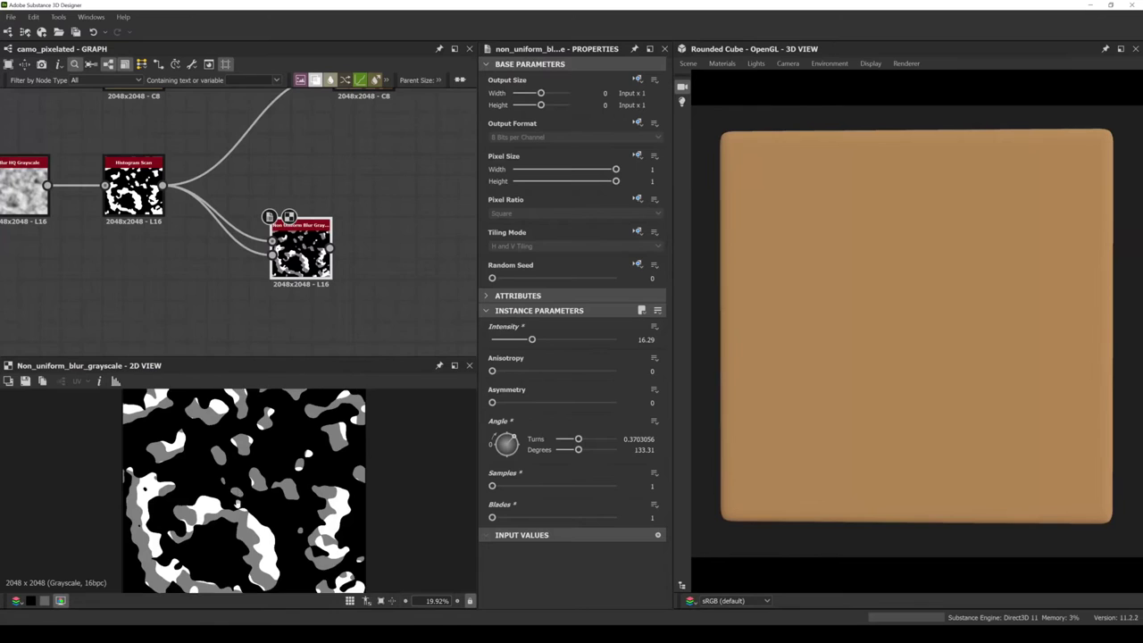
{"action": "scroll", "coordinate": [234, 439], "scroll_direction": "up", "scroll_amount": 4}
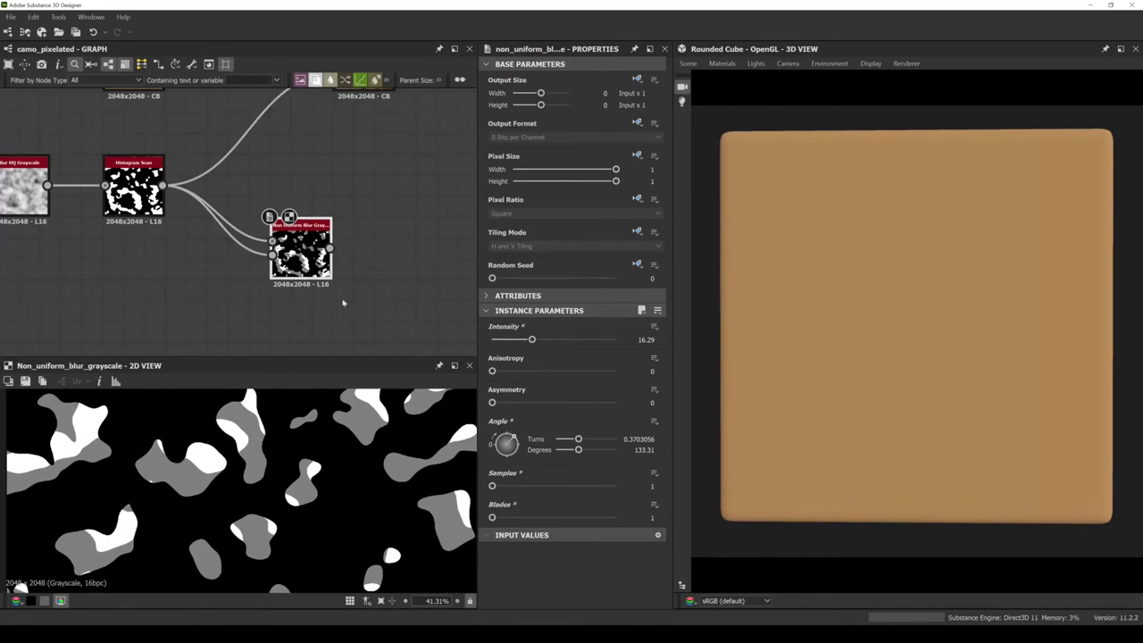
{"action": "middle_click_drag", "start_coordinate": [343, 269], "coordinate": [240, 287]}
{"action": "left_click_drag", "start_coordinate": [205, 270], "coordinate": [204, 291]}
{"action": "middle_click_drag", "start_coordinate": [294, 300], "coordinate": [279, 295]}
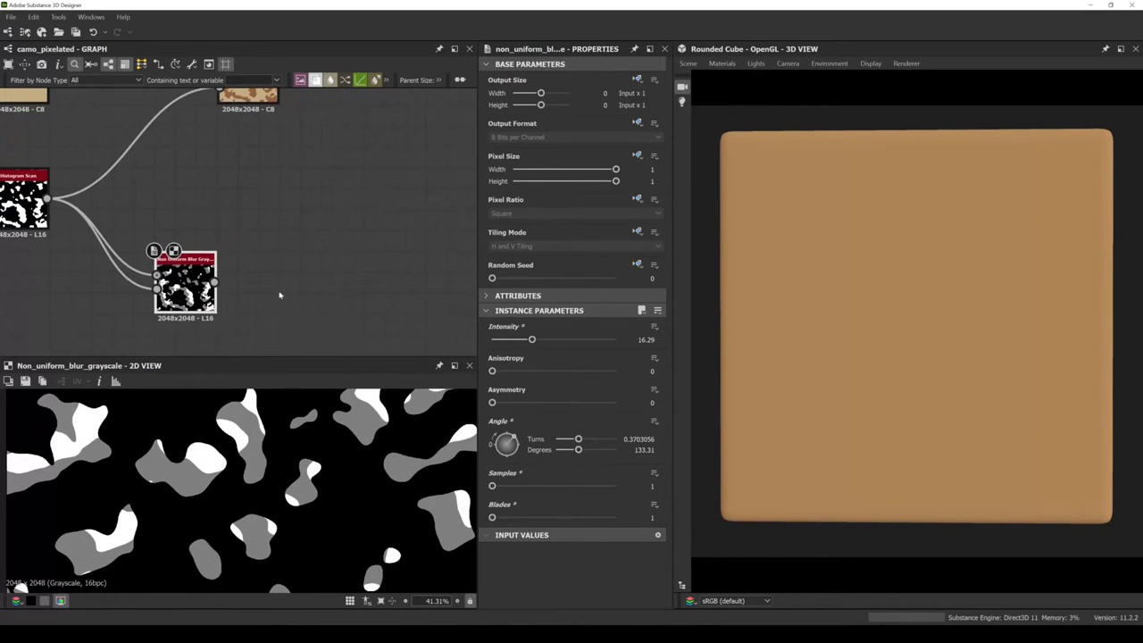
{"action": "scroll", "coordinate": [193, 489], "scroll_direction": "down", "scroll_amount": 5}
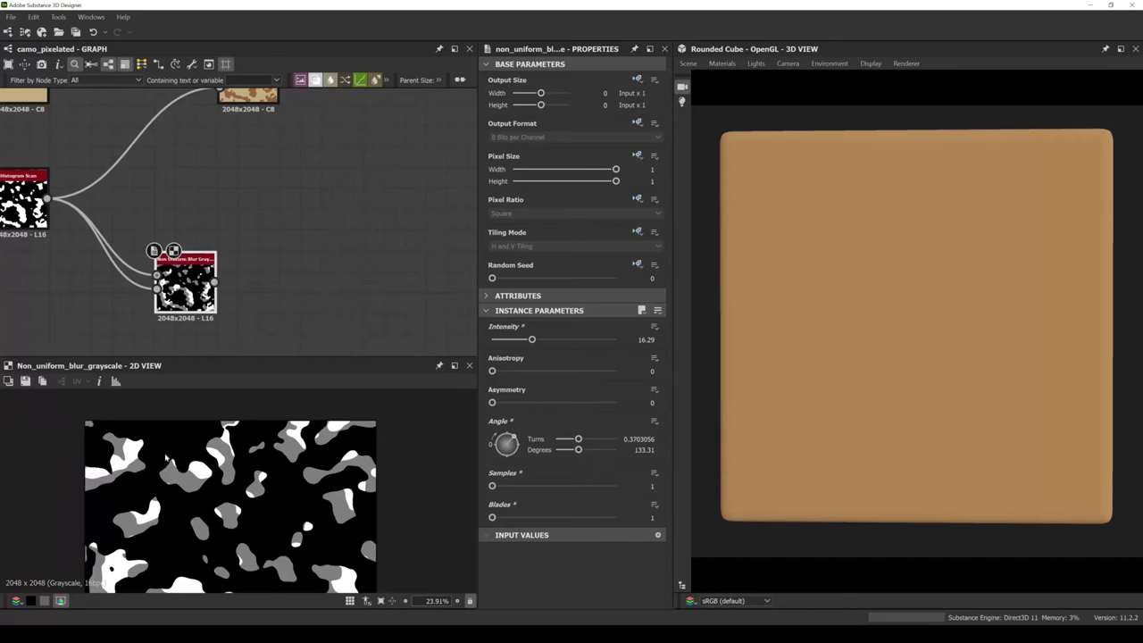
{"action": "scroll", "coordinate": [185, 490], "scroll_direction": "up", "scroll_amount": 6}
{"action": "left_click_drag", "start_coordinate": [215, 281], "coordinate": [259, 284]}
{"action": "left_click", "coordinate": [284, 346]}
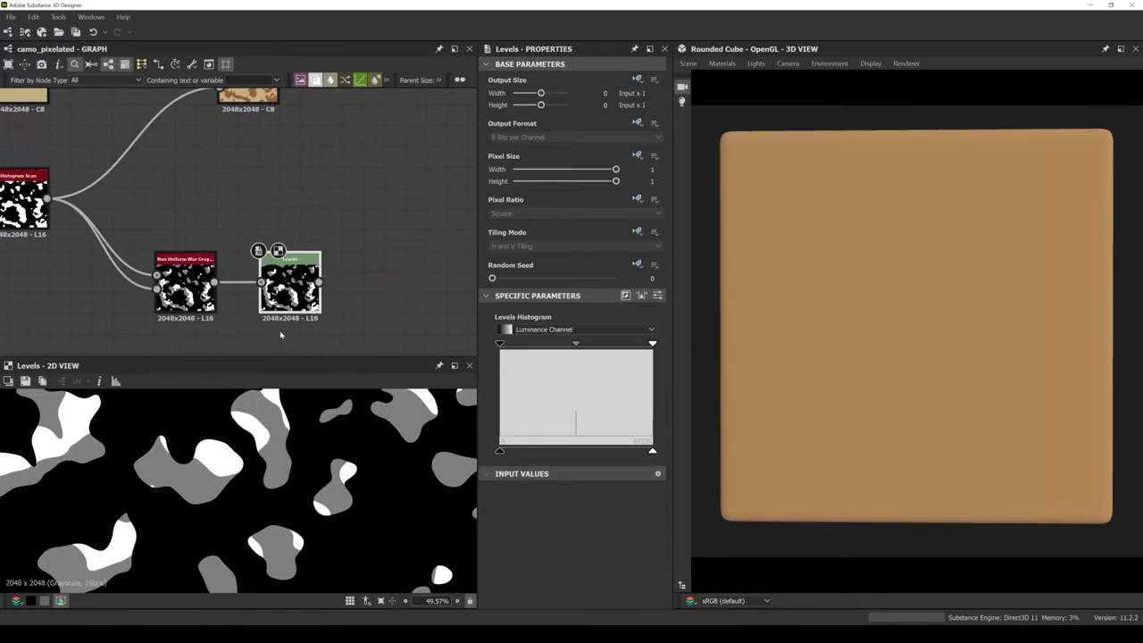
Raise the Levels node's black input level almost to the white end of the histogram.
{"action": "scroll", "coordinate": [221, 454], "scroll_direction": "down", "scroll_amount": 2}
{"action": "middle_click_drag", "start_coordinate": [203, 455], "coordinate": [222, 492]}
{"action": "scroll", "coordinate": [172, 487], "scroll_direction": "up", "scroll_amount": 2}
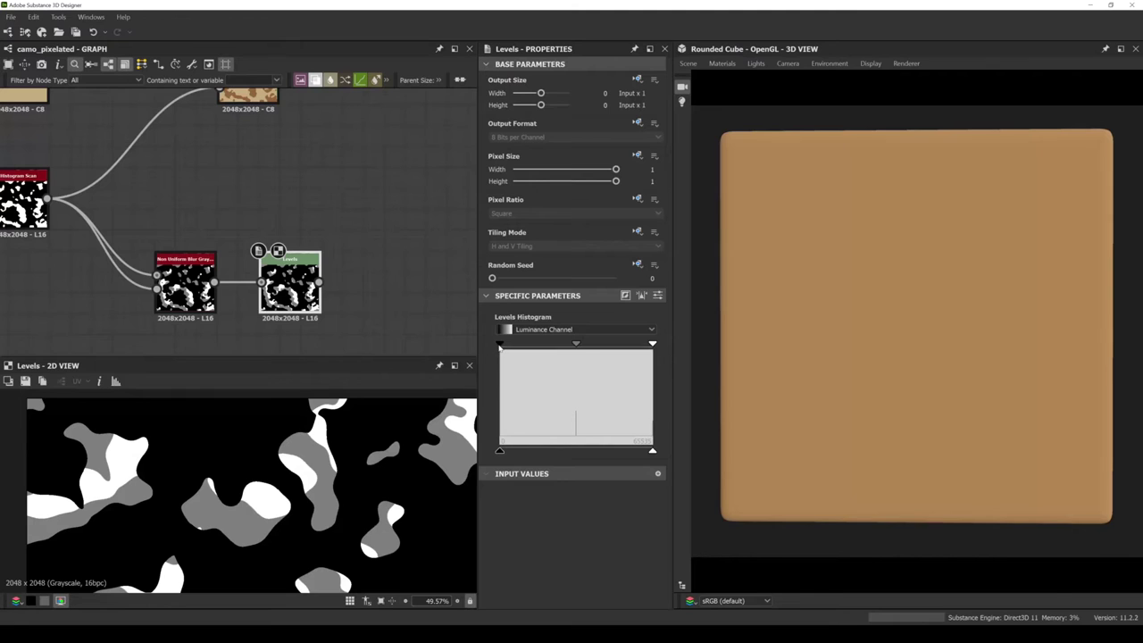
{"action": "left_click_drag", "start_coordinate": [501, 346], "coordinate": [636, 363]}
{"action": "scroll", "coordinate": [400, 460], "scroll_direction": "down", "scroll_amount": 4}
{"action": "scroll", "coordinate": [299, 321], "scroll_direction": "down", "scroll_amount": 3}
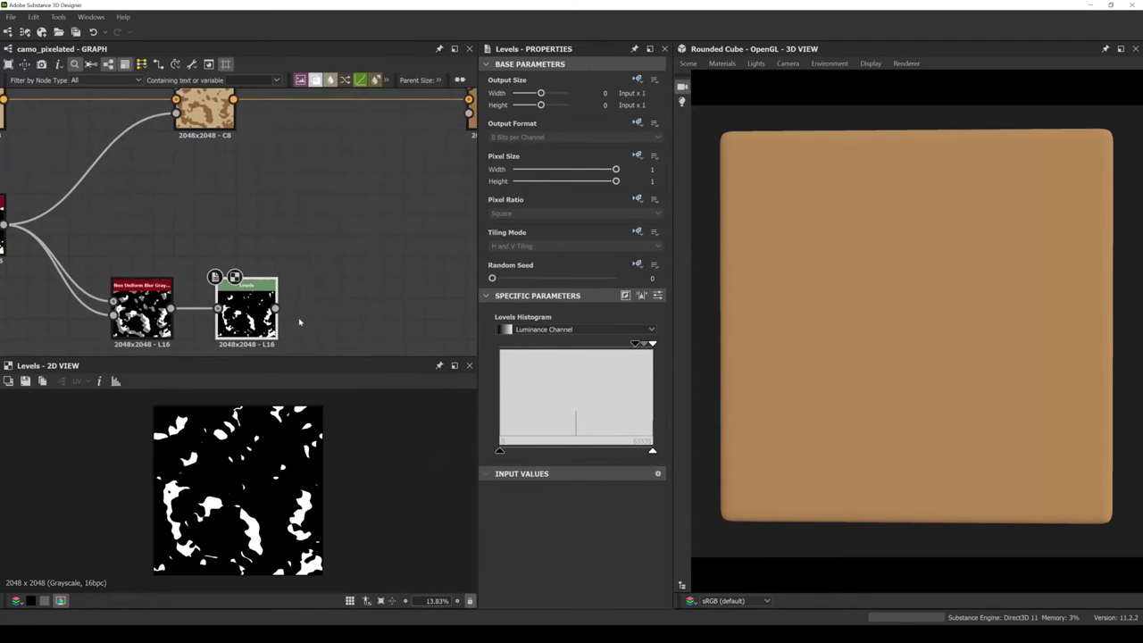
Connect the Levels output to the second Blend's opacity input, placing the blur and Levels nodes slightly further along the graph.
{"action": "middle_click_drag", "start_coordinate": [283, 316], "coordinate": [289, 302]}
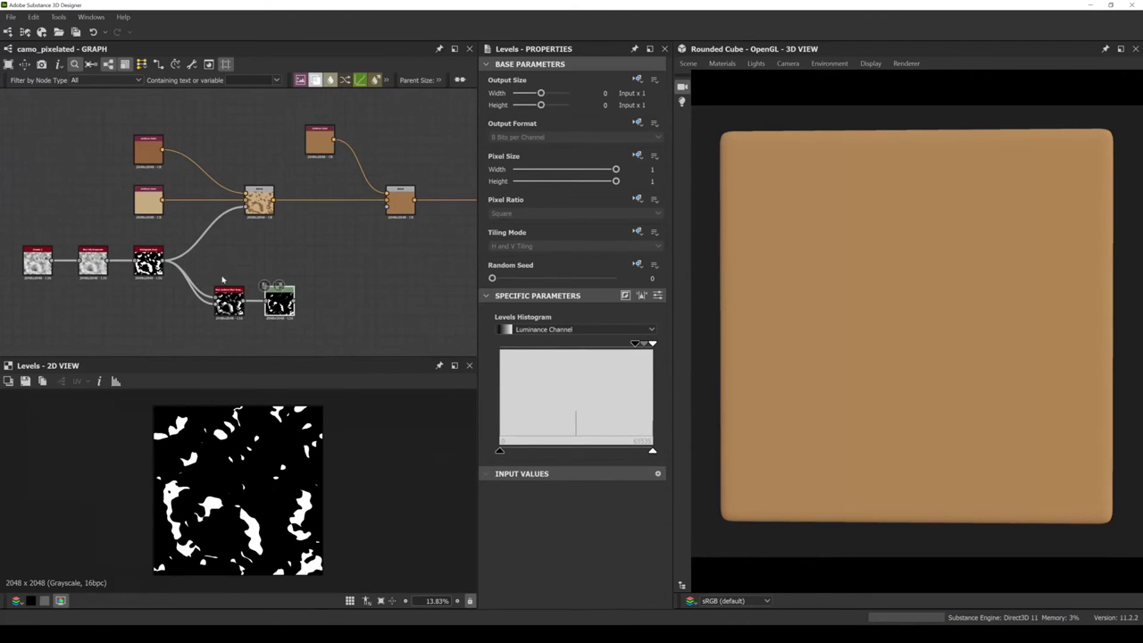
{"action": "left_click_drag", "start_coordinate": [280, 303], "coordinate": [401, 207]}
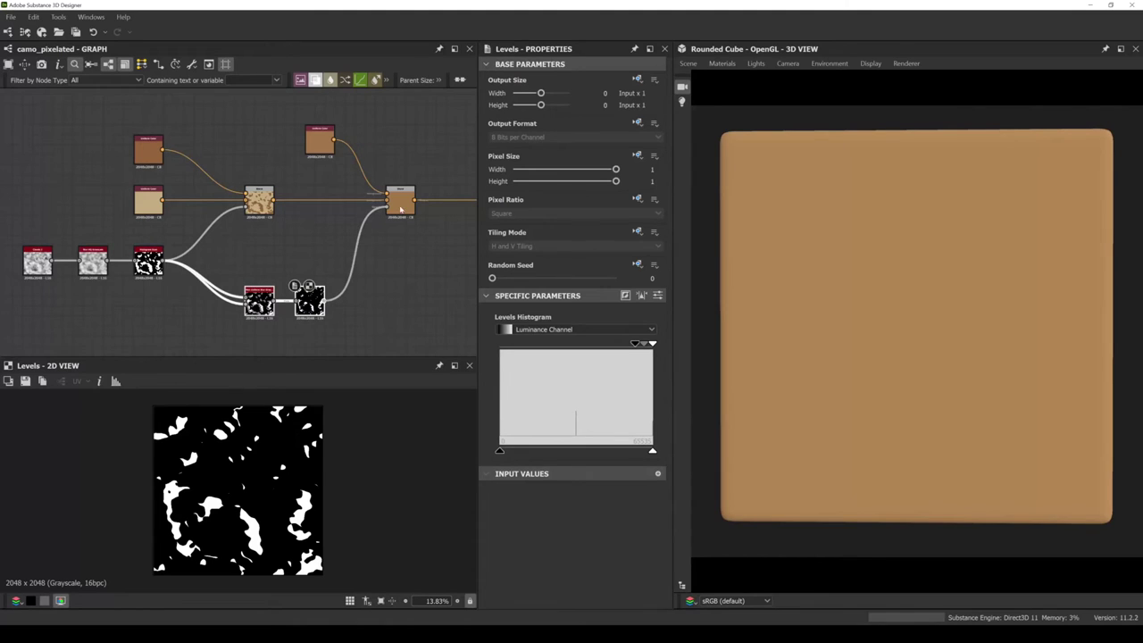
{"action": "mouse_move", "coordinate": [861, 443]}
{"action": "left_mouse_down"}
{"action": "mouse_move", "coordinate": [881, 445]}
{"action": "mouse_move", "coordinate": [871, 443]}
{"action": "left_mouse_up"}
{"action": "left_click_drag", "start_coordinate": [941, 337], "coordinate": [915, 382]}
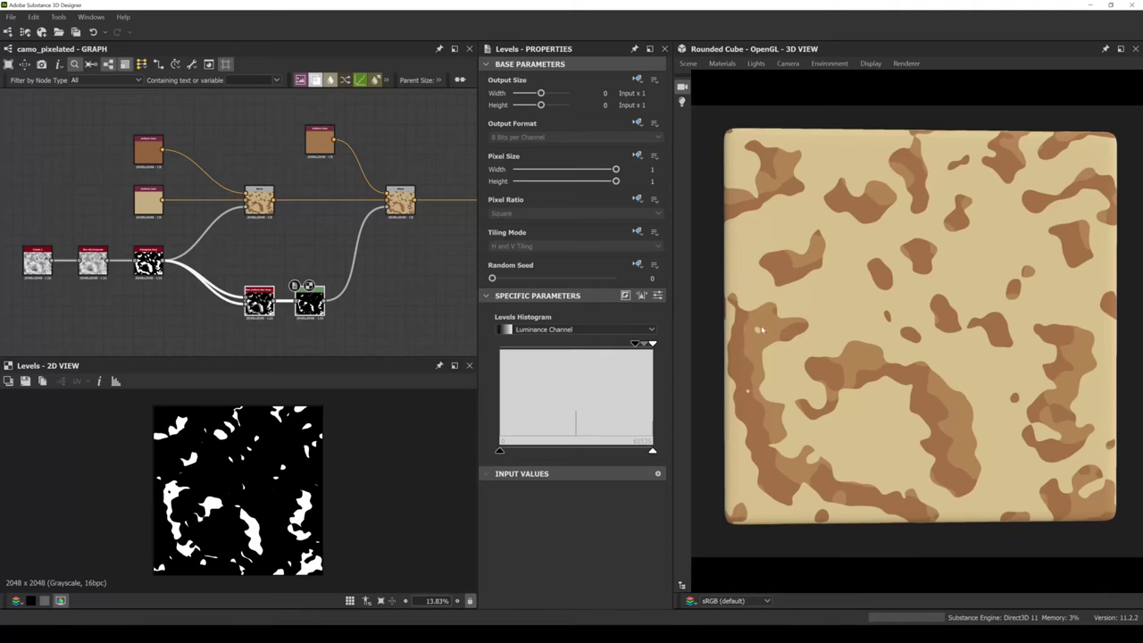
Set the Non Uniform Blur Grayscale's angle to 210.17 degrees and its intensity to 15.79.
{"action": "scroll", "coordinate": [259, 303], "scroll_direction": "up", "scroll_amount": 2}
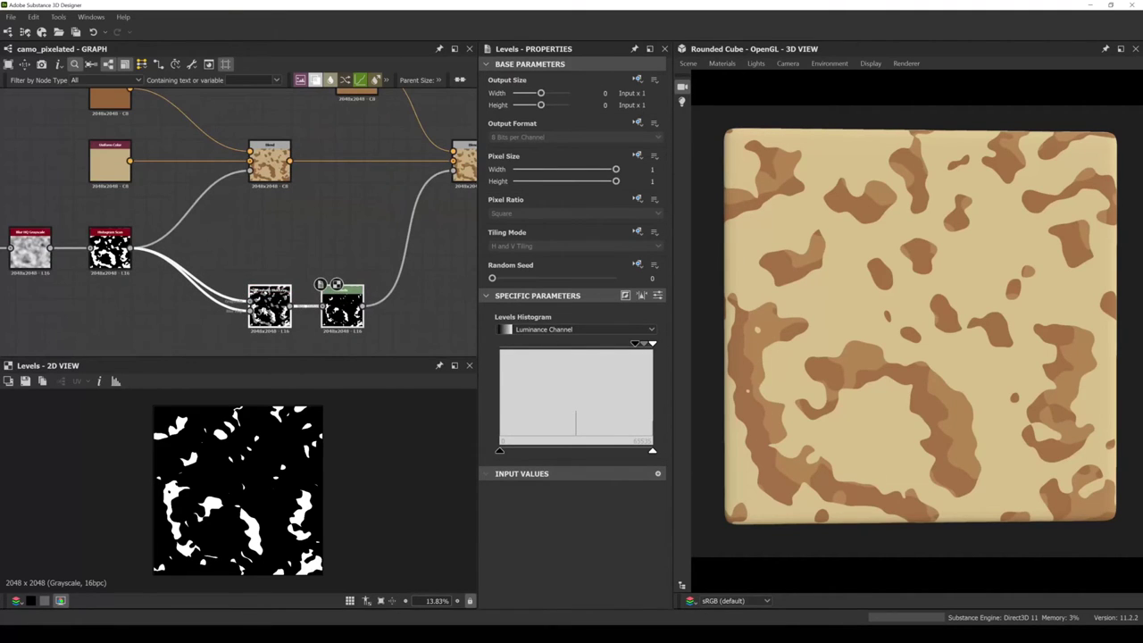
{"action": "left_click", "coordinate": [268, 308]}
{"action": "left_click_drag", "start_coordinate": [531, 339], "coordinate": [501, 346]}
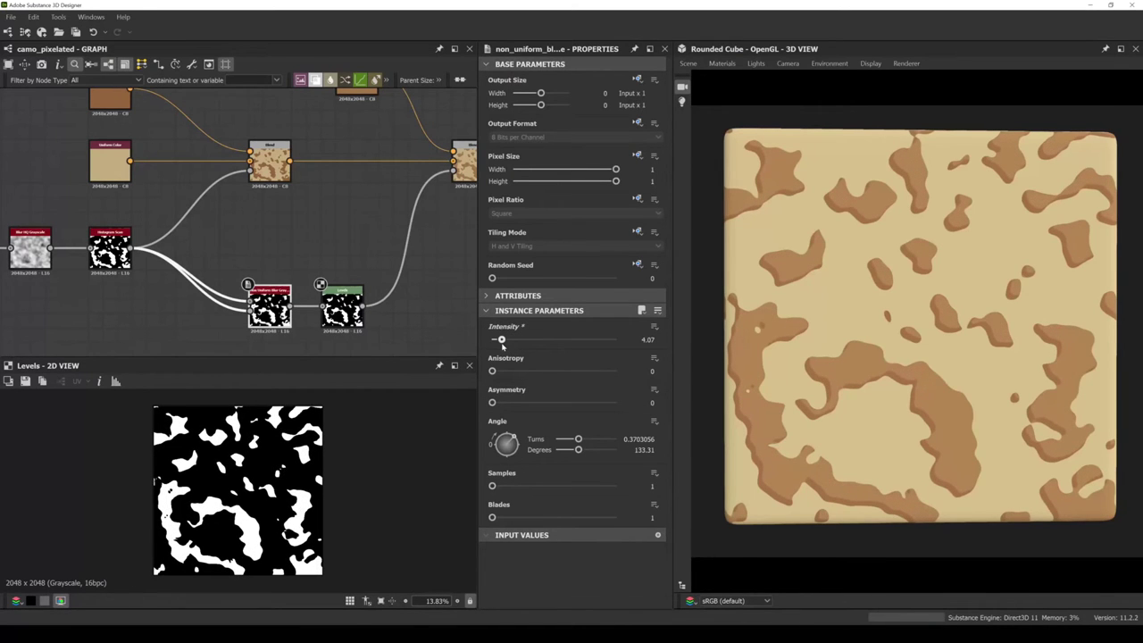
{"action": "left_click_drag", "start_coordinate": [502, 344], "coordinate": [549, 356]}
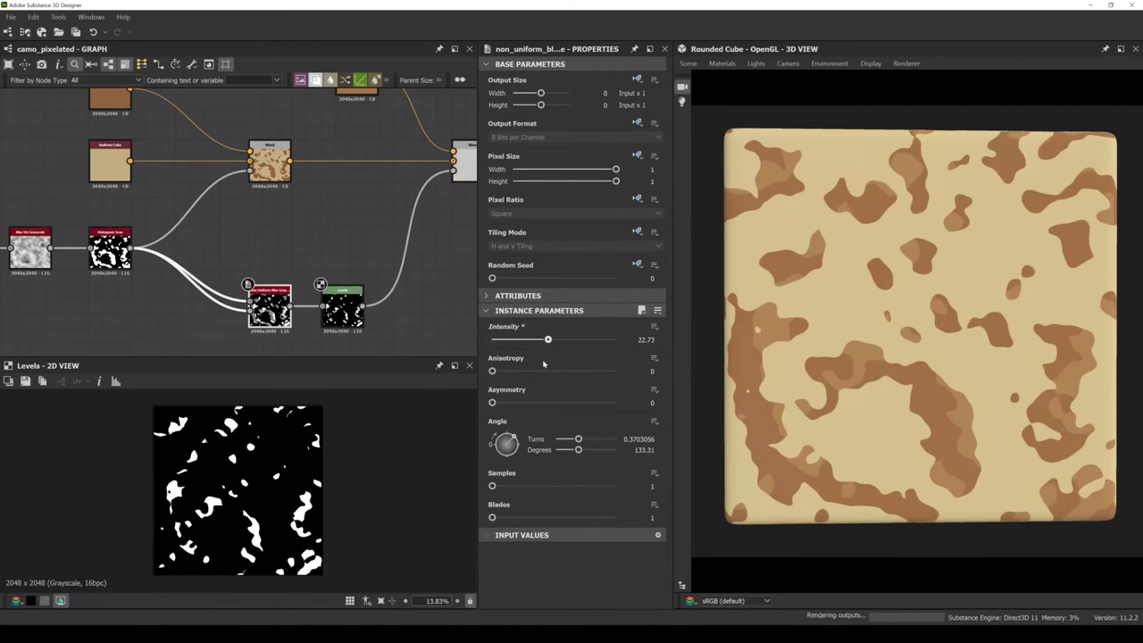
{"action": "left_click_drag", "start_coordinate": [515, 440], "coordinate": [526, 457]}
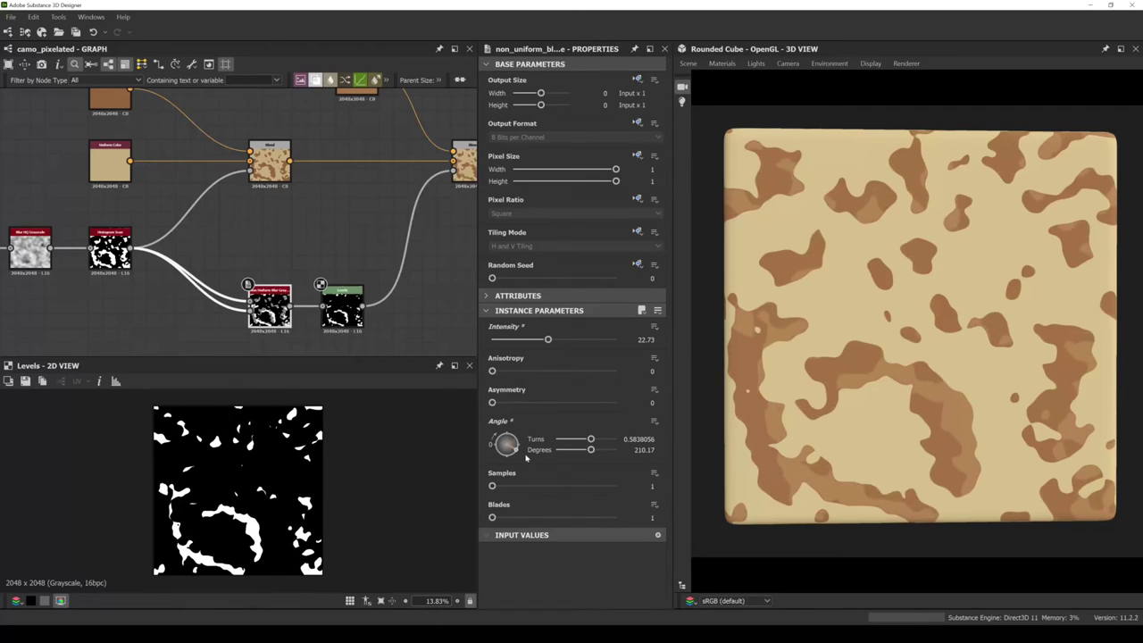
{"action": "left_click_drag", "start_coordinate": [547, 340], "coordinate": [530, 341]}
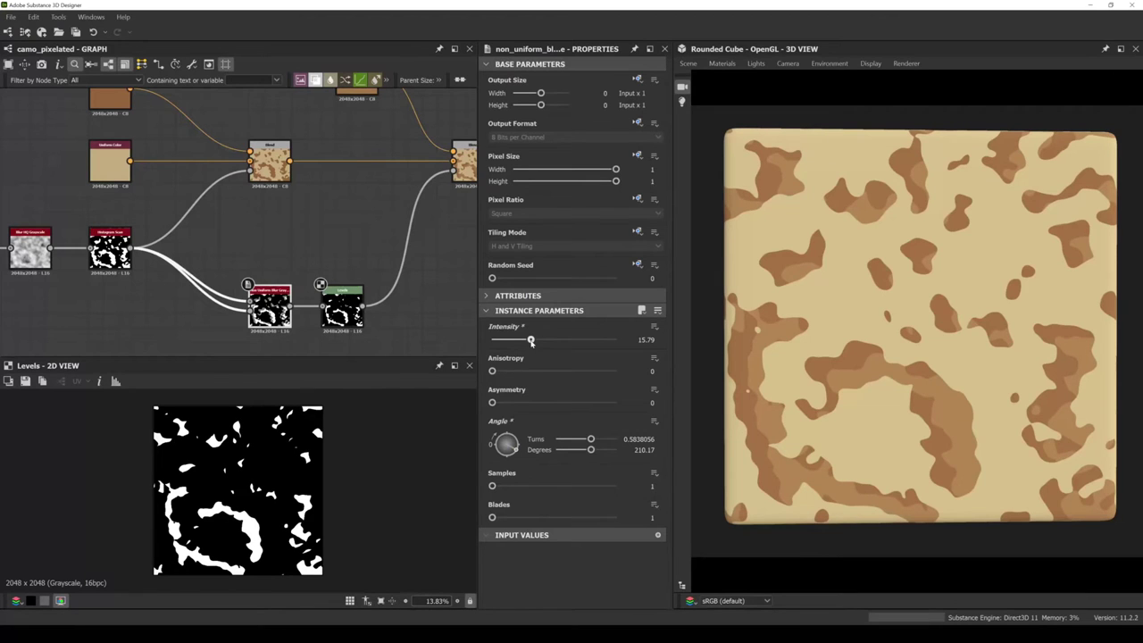
Duplicate the Histogram Scan with its Blur HQ Grayscale input kept, place it below the original and preview it.
{"action": "scroll", "coordinate": [205, 184], "scroll_direction": "down", "scroll_amount": 3}
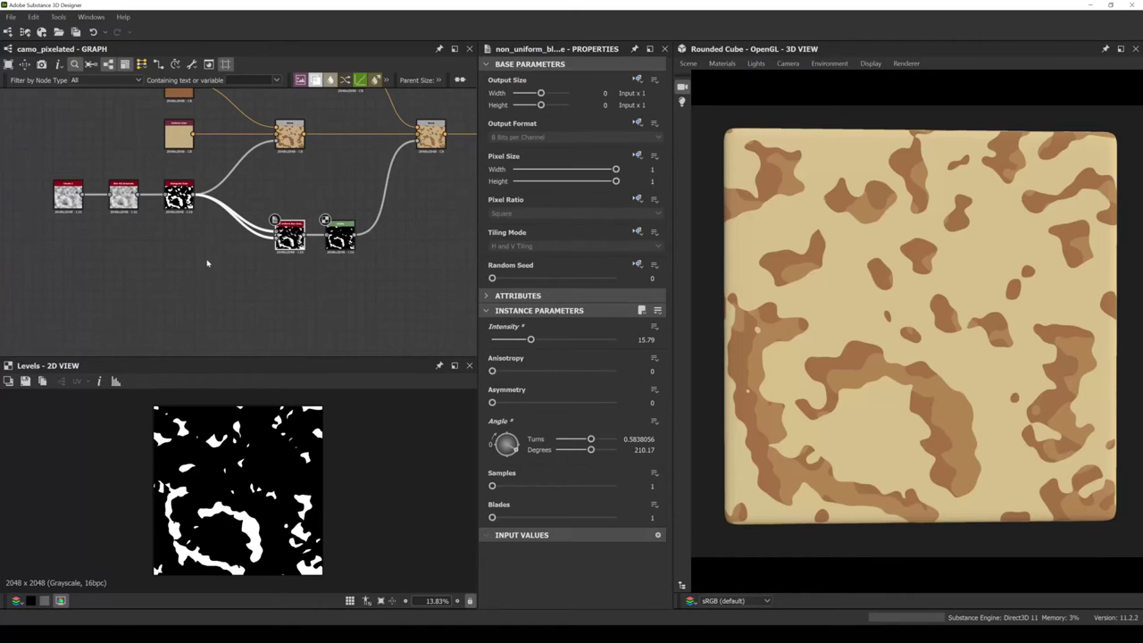
{"action": "scroll", "coordinate": [205, 249], "scroll_direction": "up", "scroll_amount": 2}
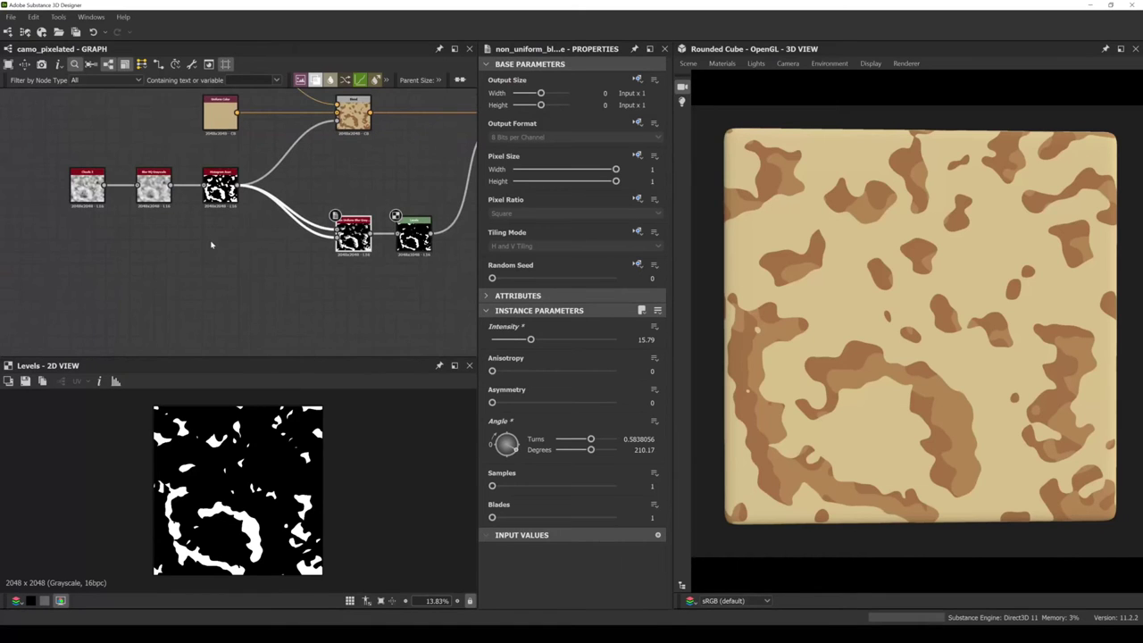
{"action": "left_click", "coordinate": [220, 189]}
{"action": "scroll", "coordinate": [170, 215], "scroll_direction": "up", "scroll_amount": 2}
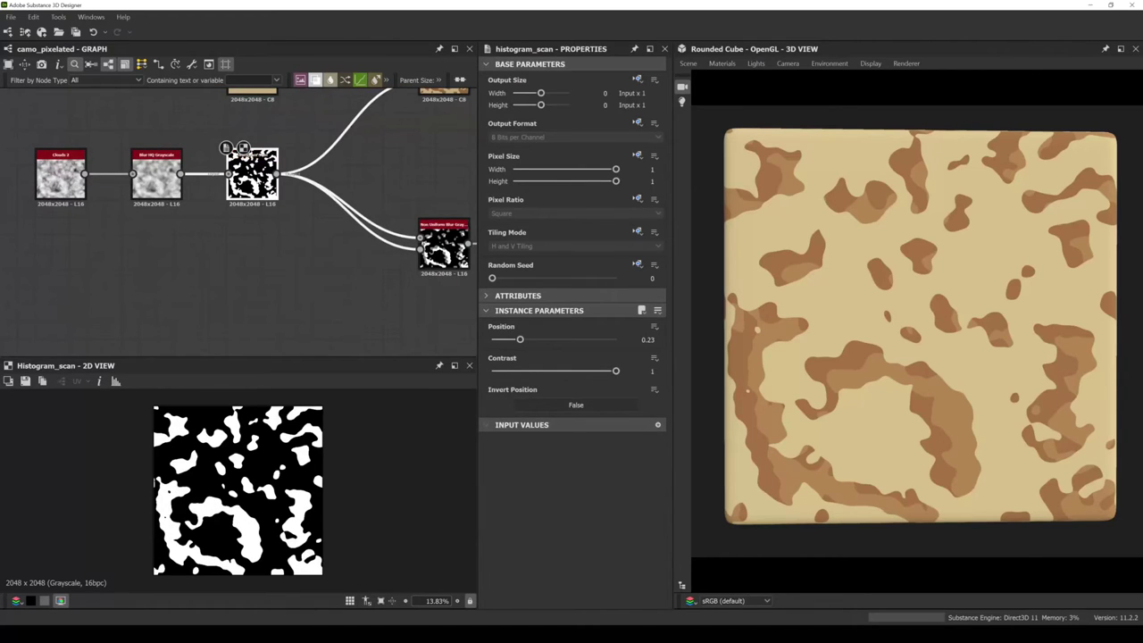
{"action": "key", "text": "ctrl+d"}
{"action": "left_click_drag", "start_coordinate": [241, 219], "coordinate": [256, 311]}
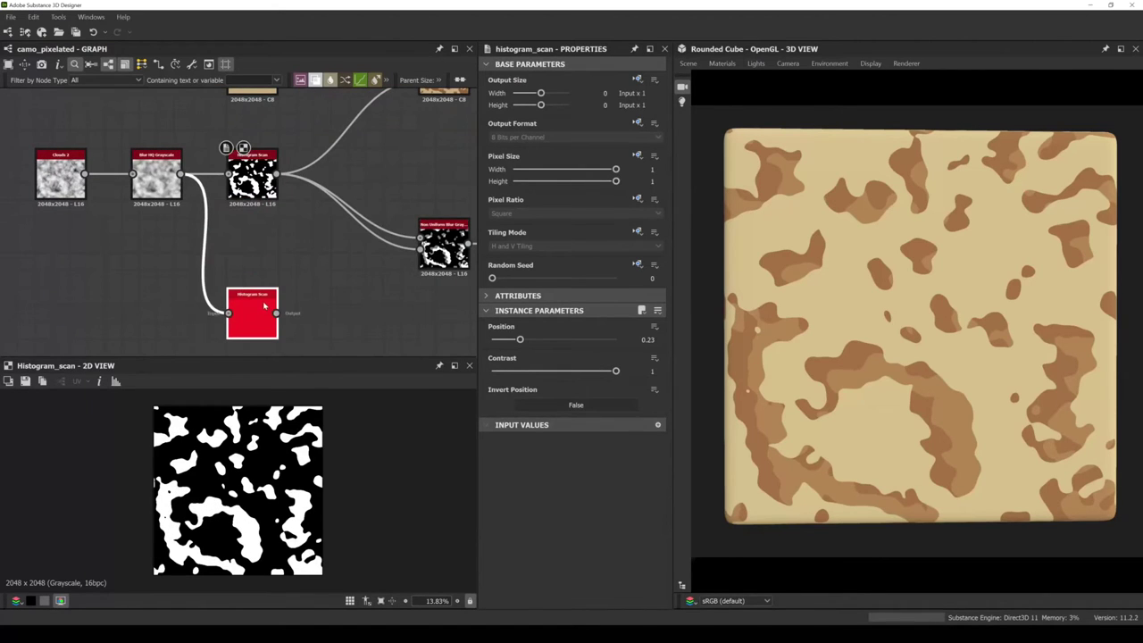
{"action": "double_click", "coordinate": [256, 311]}
{"action": "scroll", "coordinate": [238, 490], "scroll_direction": "down", "scroll_amount": 2}
{"action": "middle_click_drag", "start_coordinate": [365, 303], "coordinate": [339, 283]}
{"action": "scroll", "coordinate": [246, 485], "scroll_direction": "up", "scroll_amount": 3}
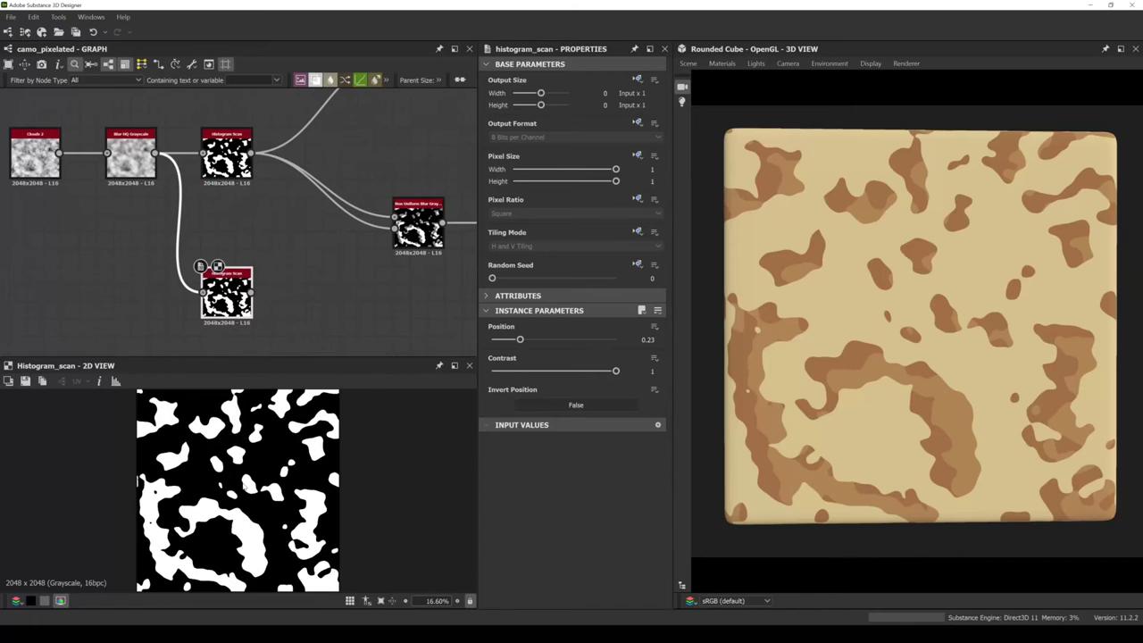
Set the duplicate Histogram Scan's position to 0.14 and connect its output to the second Blend's opacity input.
{"action": "scroll", "coordinate": [247, 498], "scroll_direction": "down", "scroll_amount": 1}
{"action": "scroll", "coordinate": [268, 495], "scroll_direction": "up", "scroll_amount": 1}
{"action": "left_click_drag", "start_coordinate": [521, 340], "coordinate": [513, 341]}
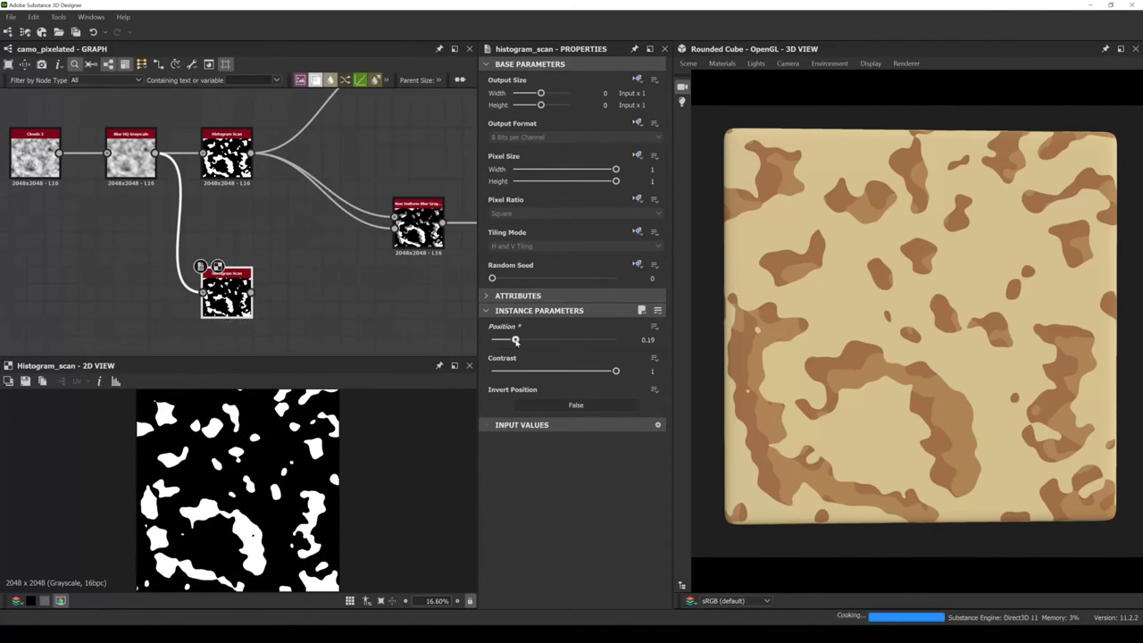
{"action": "scroll", "coordinate": [125, 206], "scroll_direction": "down", "scroll_amount": 3}
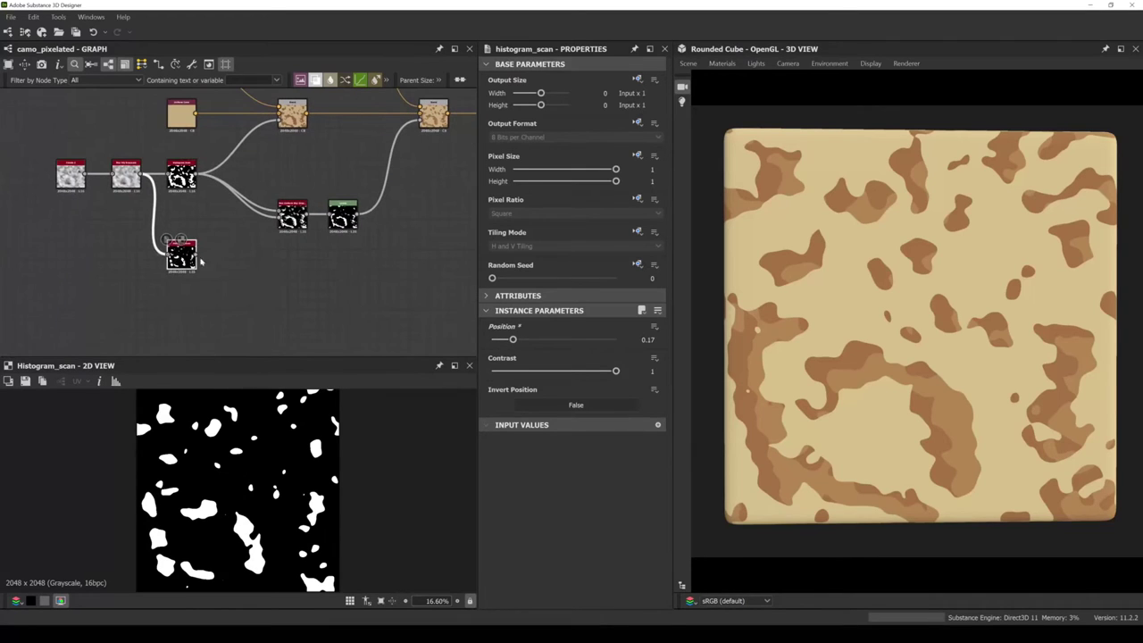
{"action": "left_click_drag", "start_coordinate": [198, 297], "coordinate": [429, 127]}
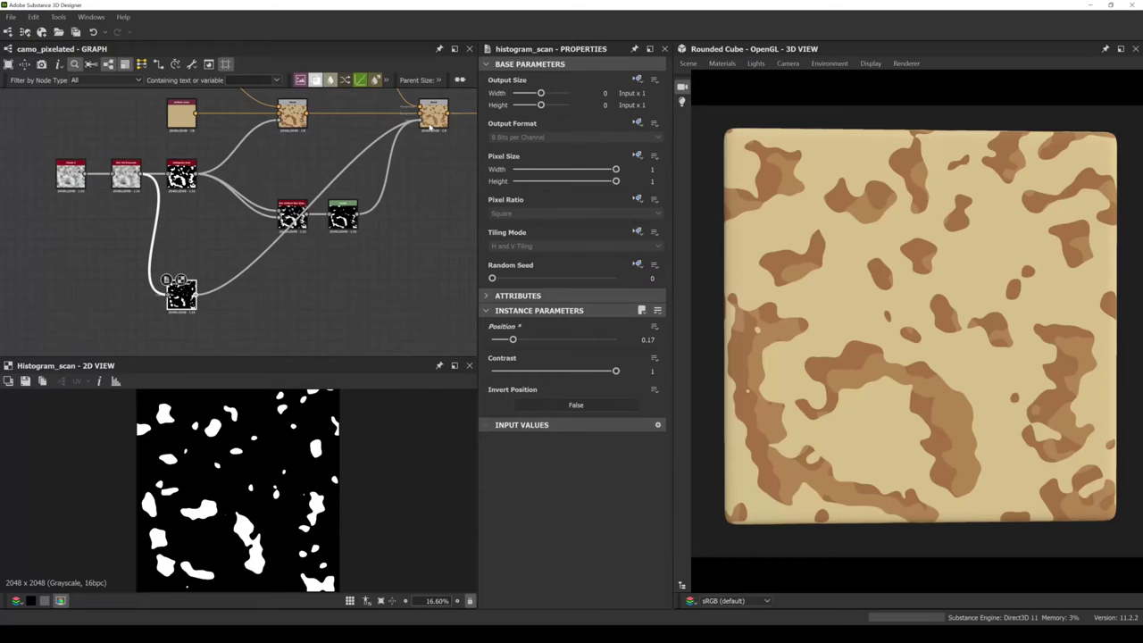
{"action": "scroll", "coordinate": [192, 295], "scroll_direction": "up", "scroll_amount": 2}
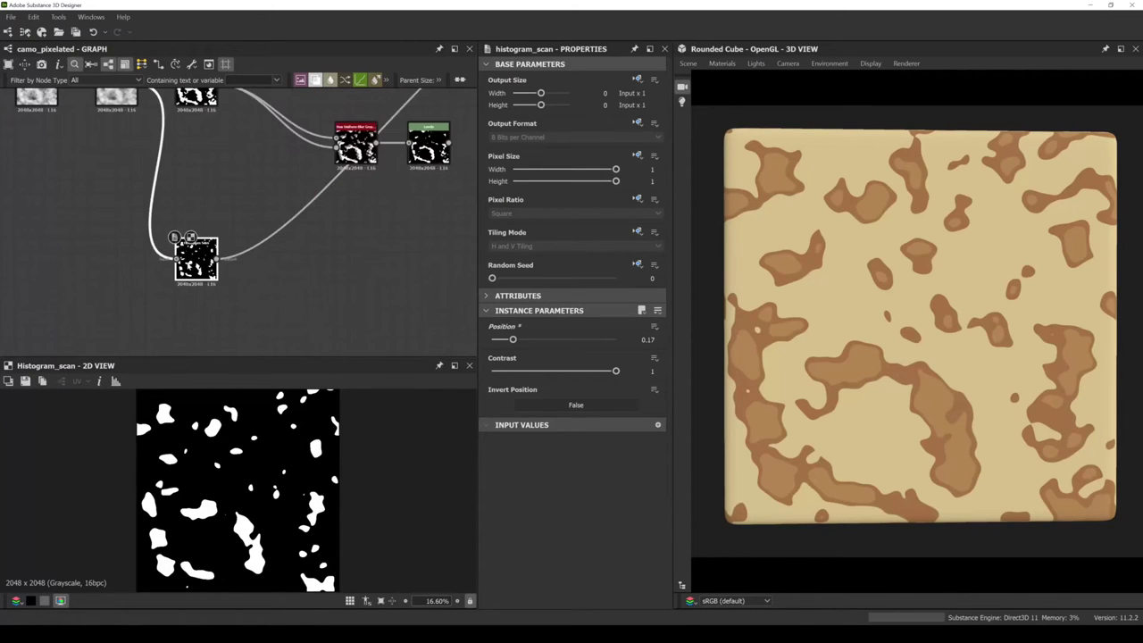
{"action": "left_click_drag", "start_coordinate": [512, 339], "coordinate": [511, 345]}
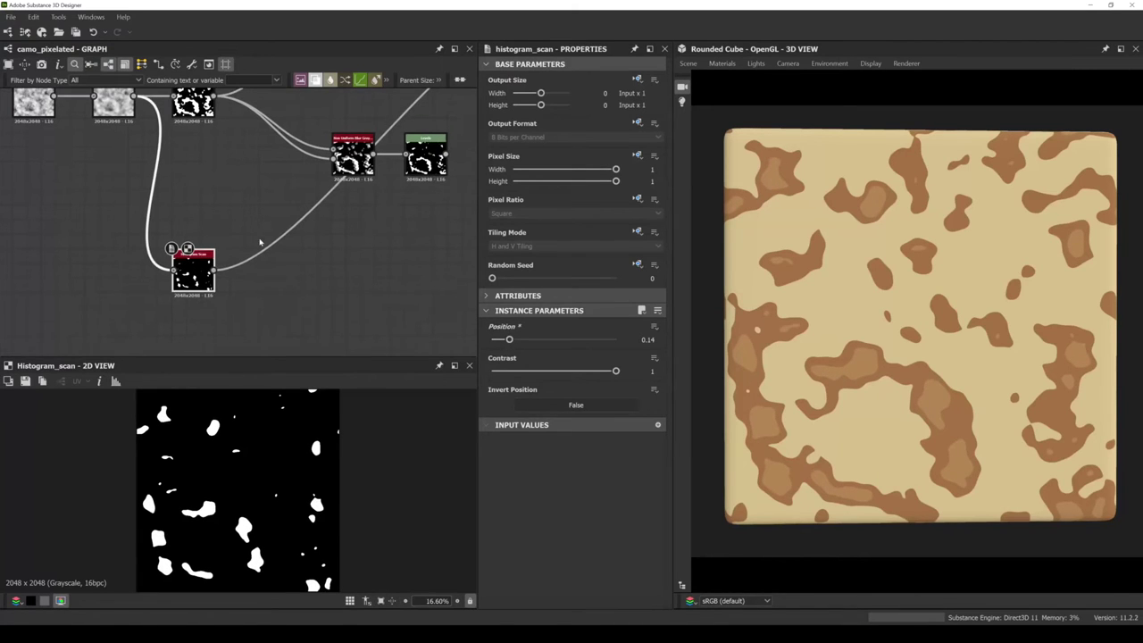
Insert a Transformation 2D node after the duplicate Histogram Scan and set its vertical offset to -0.0206.
{"action": "key", "text": "space"}
{"action": "type", "text": "tr"}
{"action": "left_click", "coordinate": [322, 269]}
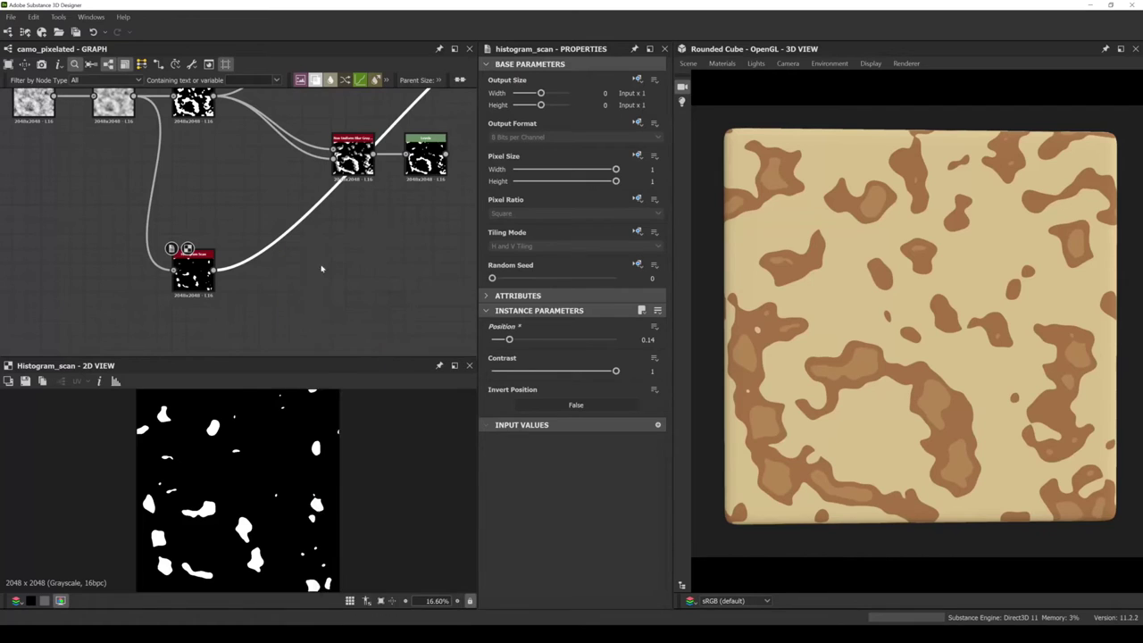
{"action": "left_click_drag", "start_coordinate": [373, 145], "coordinate": [283, 271]}
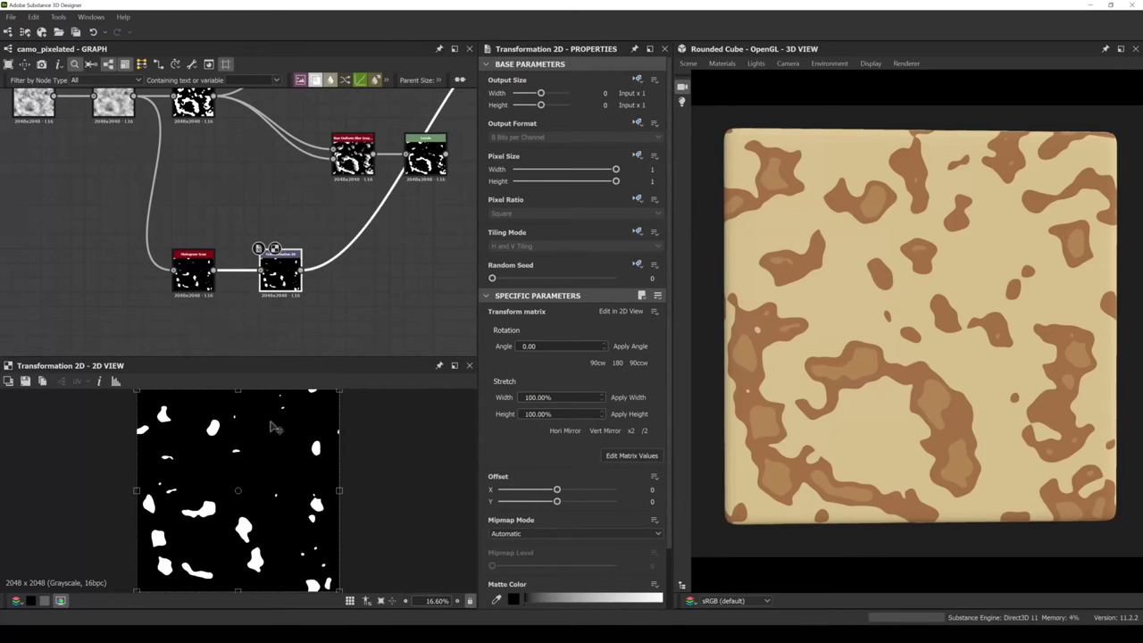
{"action": "scroll", "coordinate": [284, 270], "scroll_direction": "up", "scroll_amount": 2}
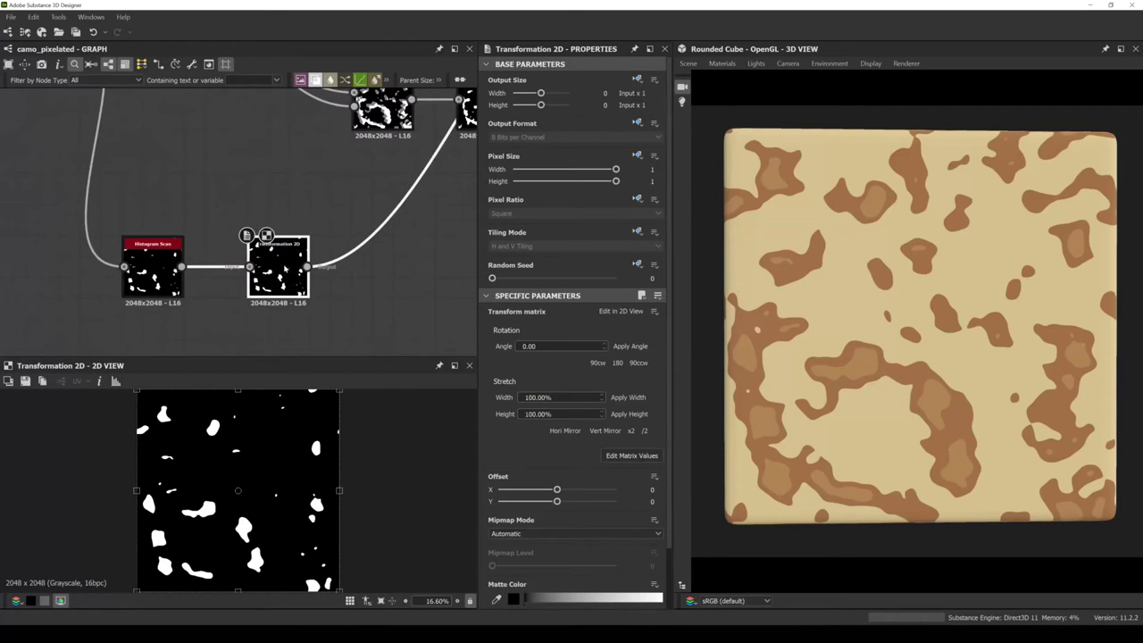
{"action": "left_click_drag", "start_coordinate": [277, 473], "coordinate": [277, 476]}
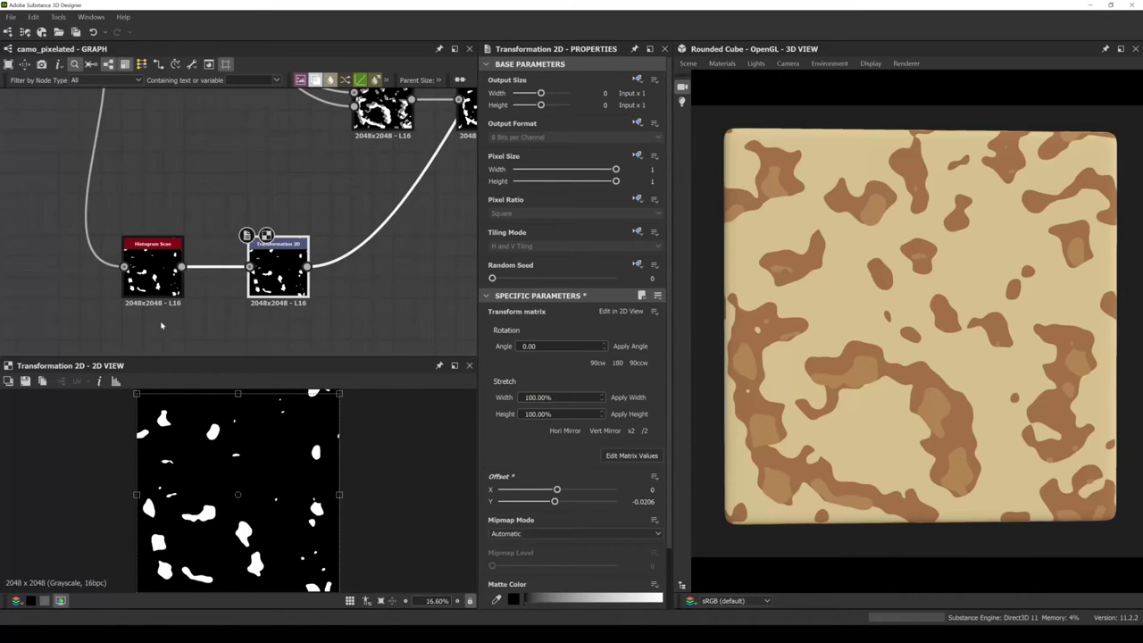
Move the duplicate Histogram Scan and Transformation 2D together to sit beneath the Non Uniform Blur and Levels nodes.
{"action": "scroll", "coordinate": [160, 325], "scroll_direction": "down", "scroll_amount": 3}
{"action": "middle_click_drag", "start_coordinate": [171, 325], "coordinate": [132, 325]}
{"action": "left_click_drag", "start_coordinate": [106, 267], "coordinate": [306, 248]}
{"action": "middle_click_drag", "start_coordinate": [307, 247], "coordinate": [235, 313]}
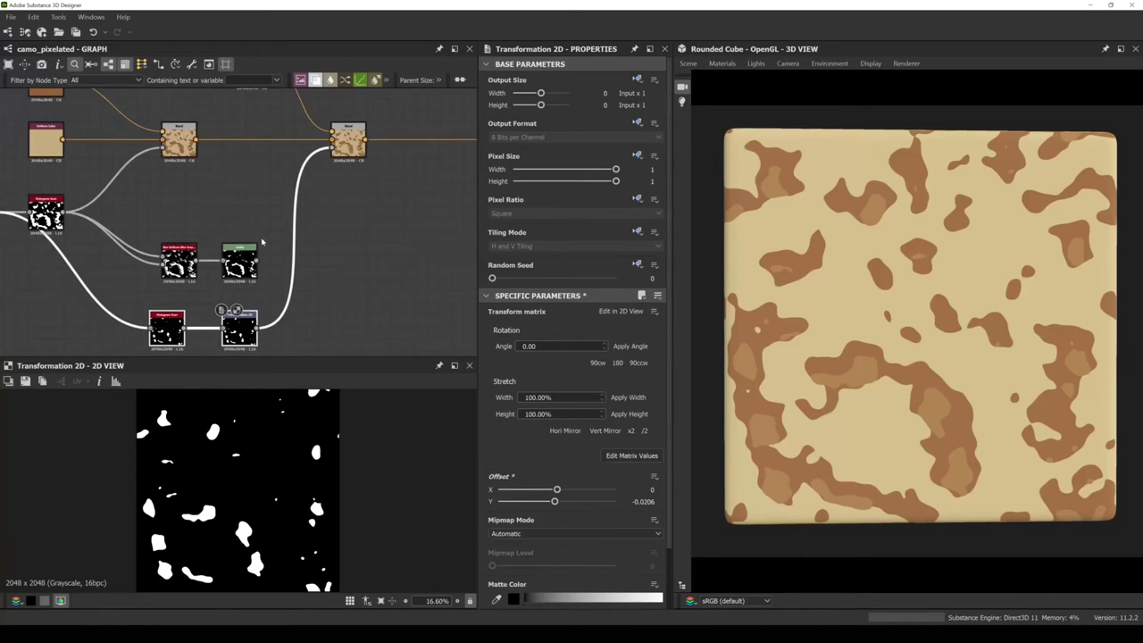
Reconnect the Levels output to the second Blend's opacity input and delete the duplicate Histogram Scan and Transformation 2D nodes.
{"action": "scroll", "coordinate": [262, 243], "scroll_direction": "up", "scroll_amount": 2}
{"action": "scroll", "coordinate": [251, 273], "scroll_direction": "down", "scroll_amount": 2}
{"action": "left_click", "coordinate": [244, 273]}
{"action": "left_click", "coordinate": [240, 274]}
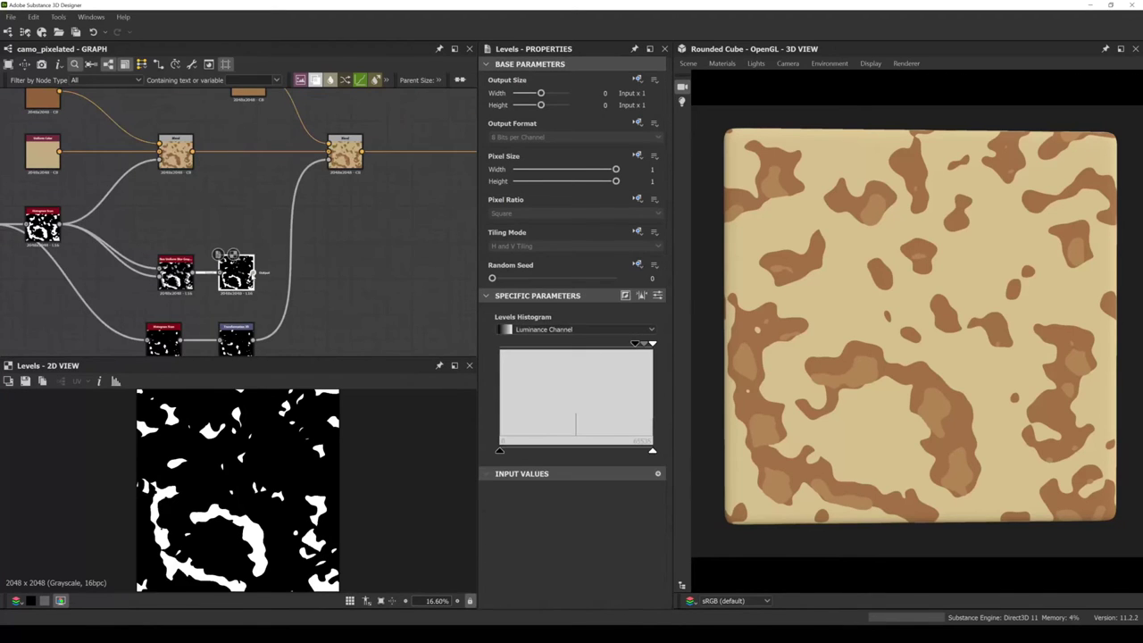
{"action": "middle_click_drag", "start_coordinate": [308, 179], "coordinate": [313, 128]}
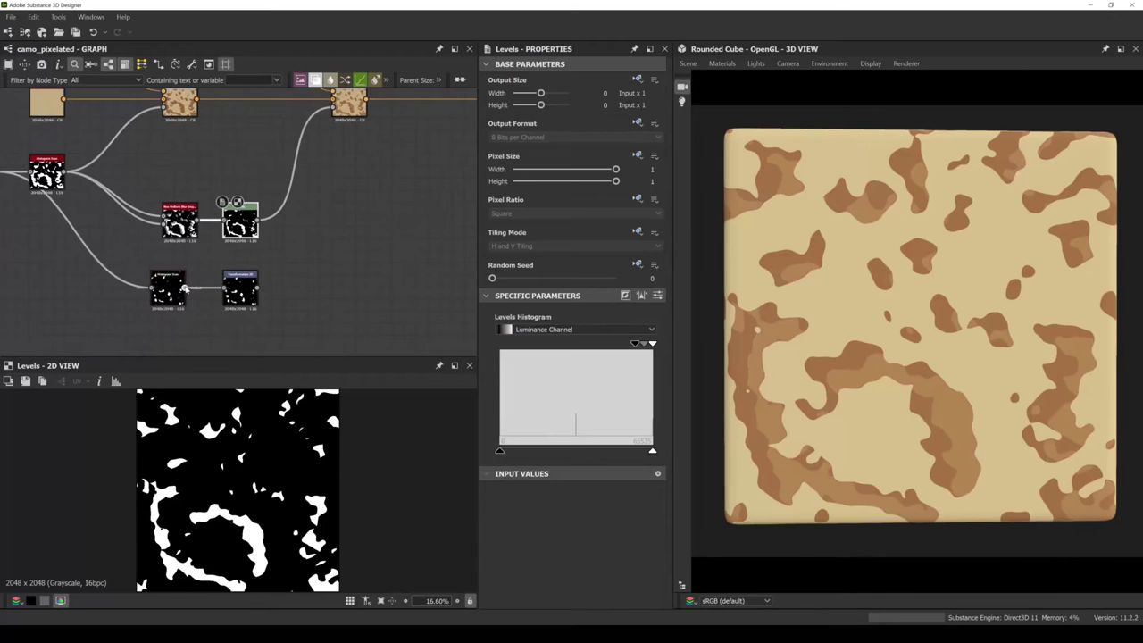
{"action": "left_click_drag", "start_coordinate": [158, 266], "coordinate": [243, 294]}
{"action": "key", "text": "Delete"}
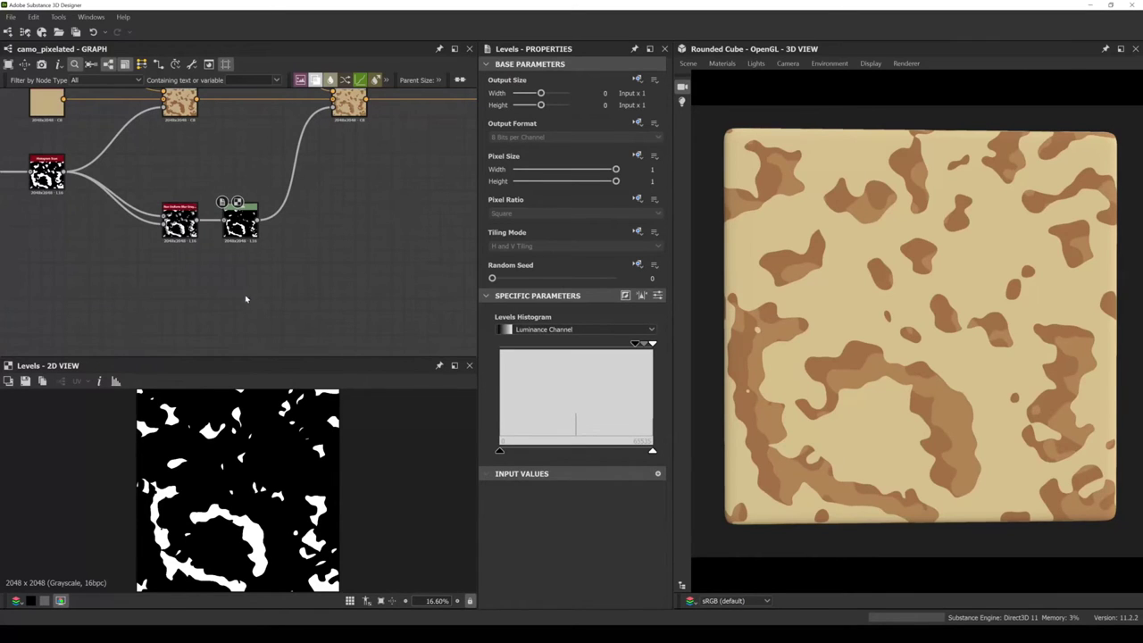
Review the Levels and Non Uniform Blur Grayscale settings and the second Blend node they mask.
{"action": "left_click", "coordinate": [239, 228]}
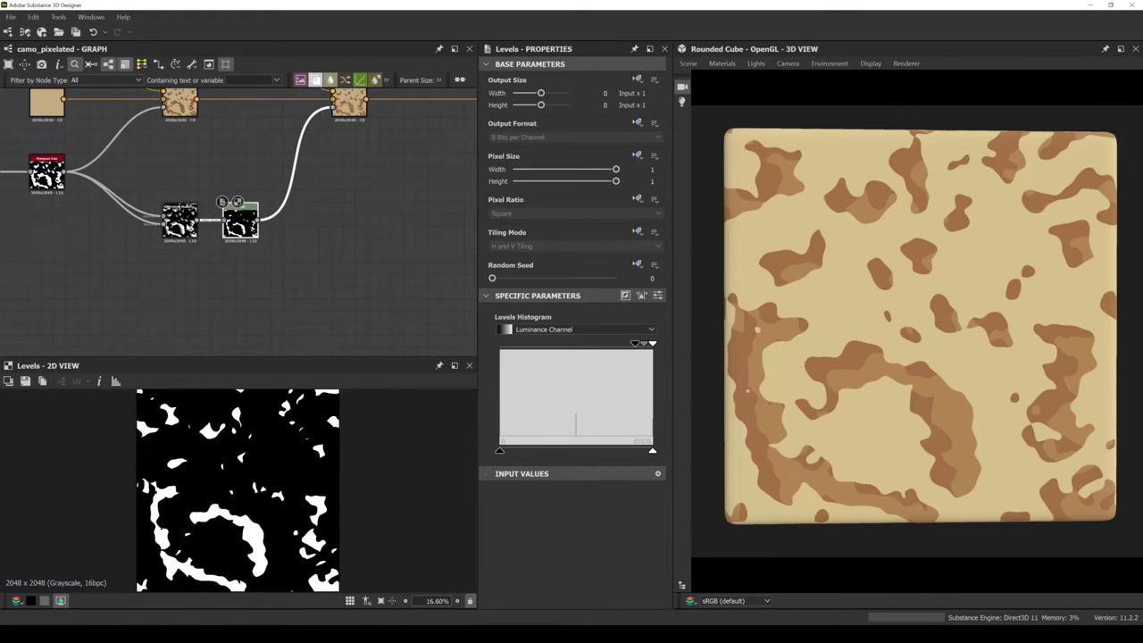
{"action": "left_click", "coordinate": [180, 222]}
{"action": "scroll", "coordinate": [319, 220], "scroll_direction": "down", "scroll_amount": 2}
{"action": "middle_click_drag", "start_coordinate": [319, 219], "coordinate": [263, 277]}
{"action": "left_click", "coordinate": [266, 204]}
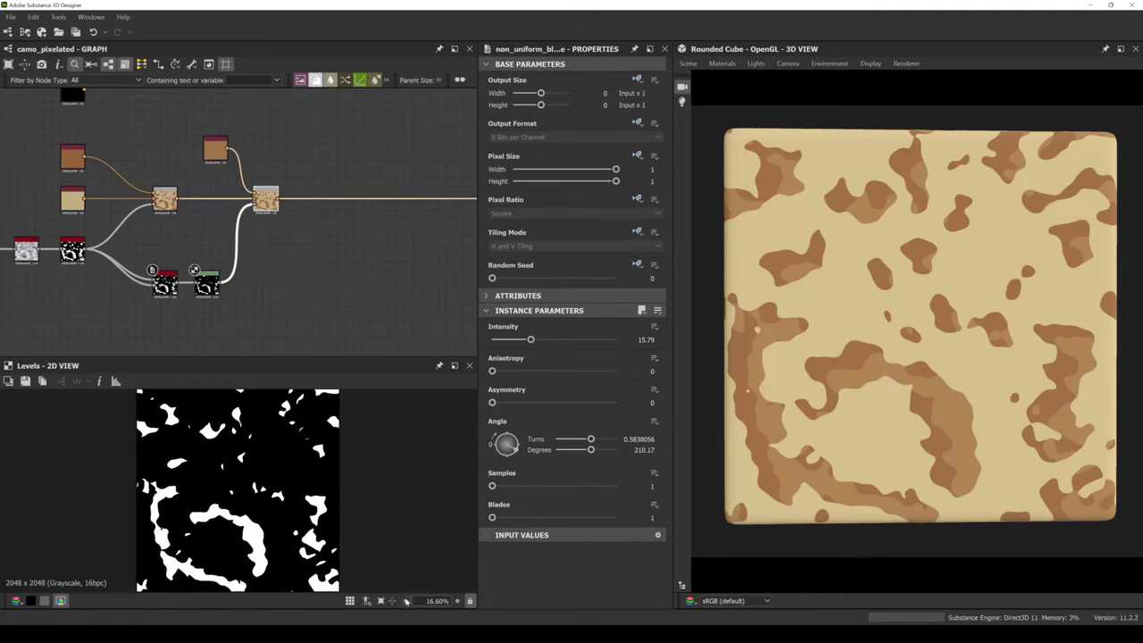
Switch to the PureRef board and examine the small spots in the desert camouflage reference image.
{"action": "mouse_move", "coordinate": [386, 635]}
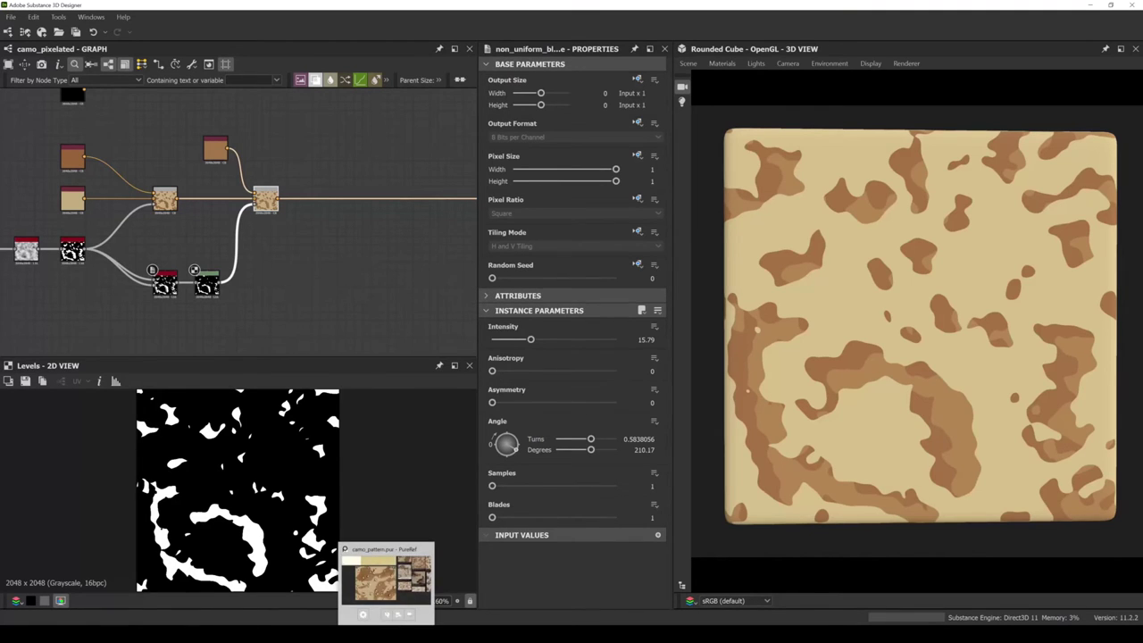
{"action": "left_click", "coordinate": [386, 581]}
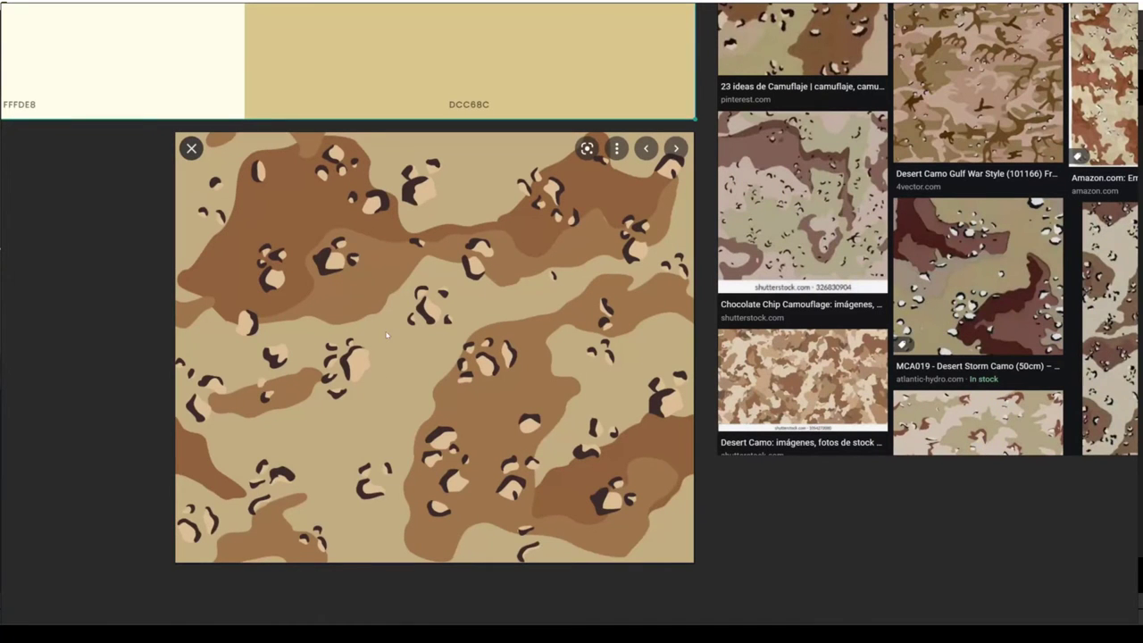
{"action": "scroll", "coordinate": [352, 364], "scroll_direction": "up", "scroll_amount": 2}
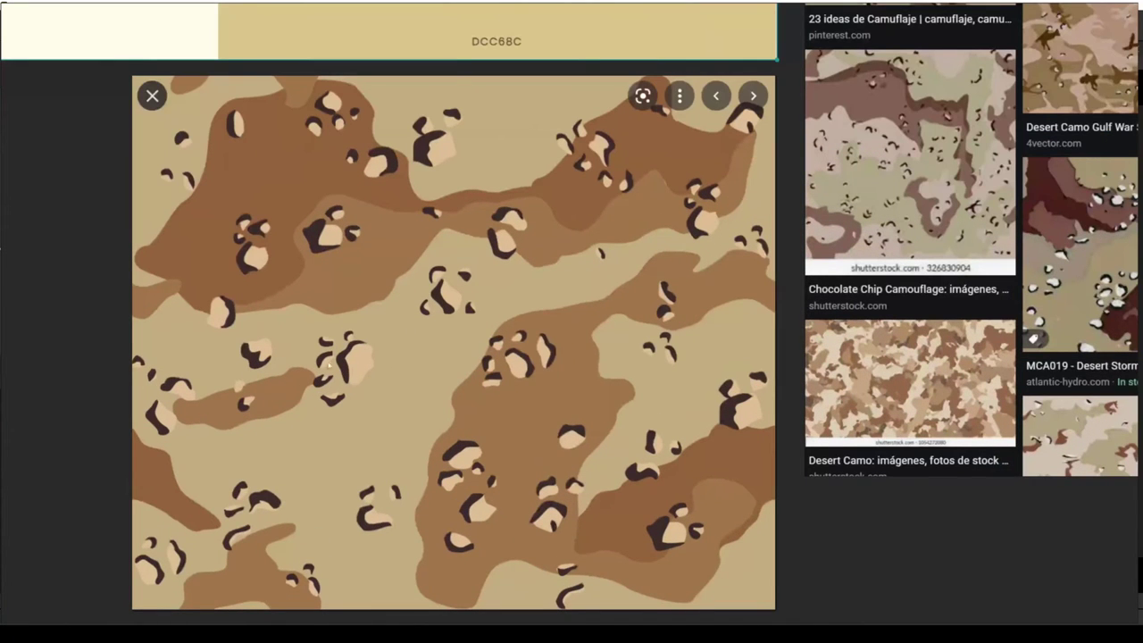
{"action": "middle_click_drag", "start_coordinate": [373, 297], "coordinate": [314, 326]}
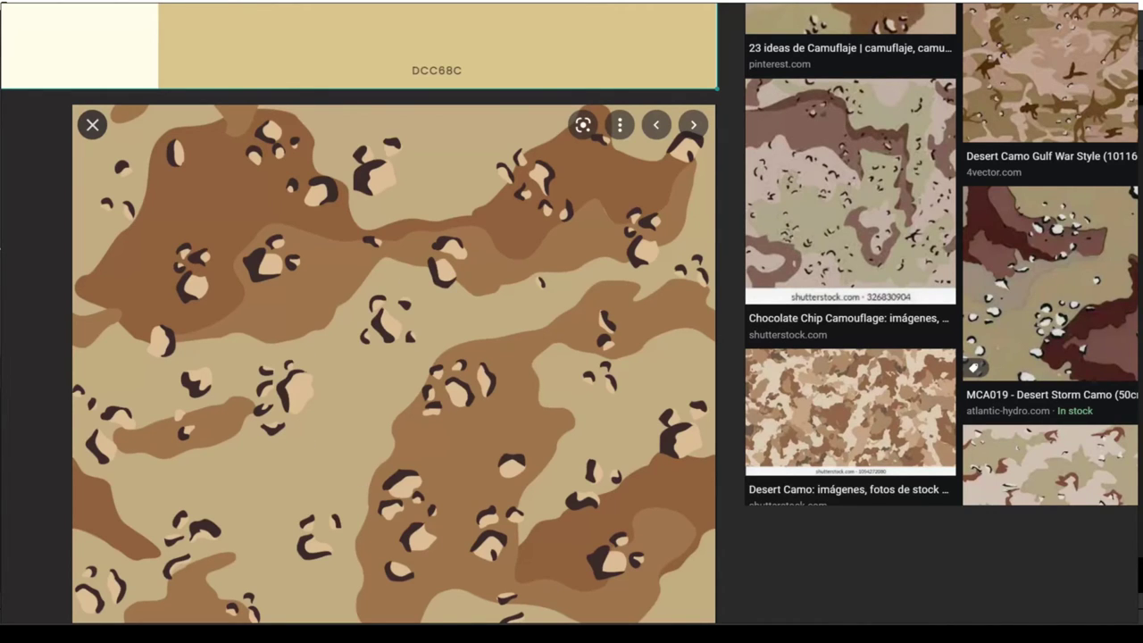
{"action": "left_click", "coordinate": [407, 615]}
Return to the Substance 3D Designer graph, add a Tile Sampler node, and set its pattern to Paraboloid.
{"action": "scroll", "coordinate": [304, 289], "scroll_direction": "down", "scroll_amount": 3}
{"action": "scroll", "coordinate": [281, 268], "scroll_direction": "up", "scroll_amount": 2}
{"action": "key", "text": "space"}
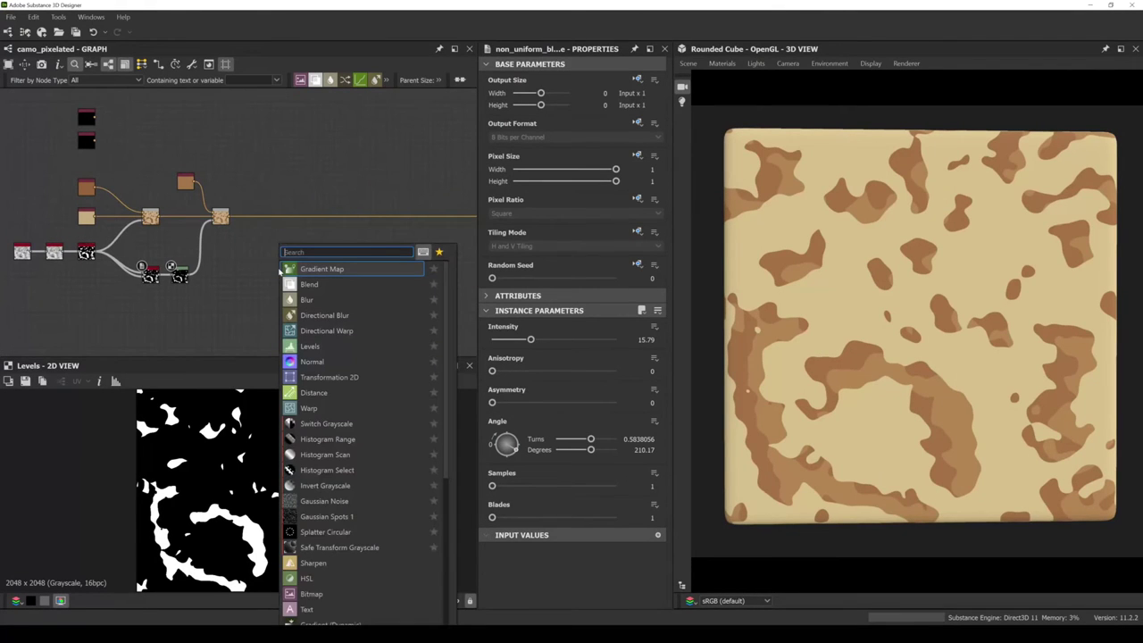
{"action": "type", "text": "tile"}
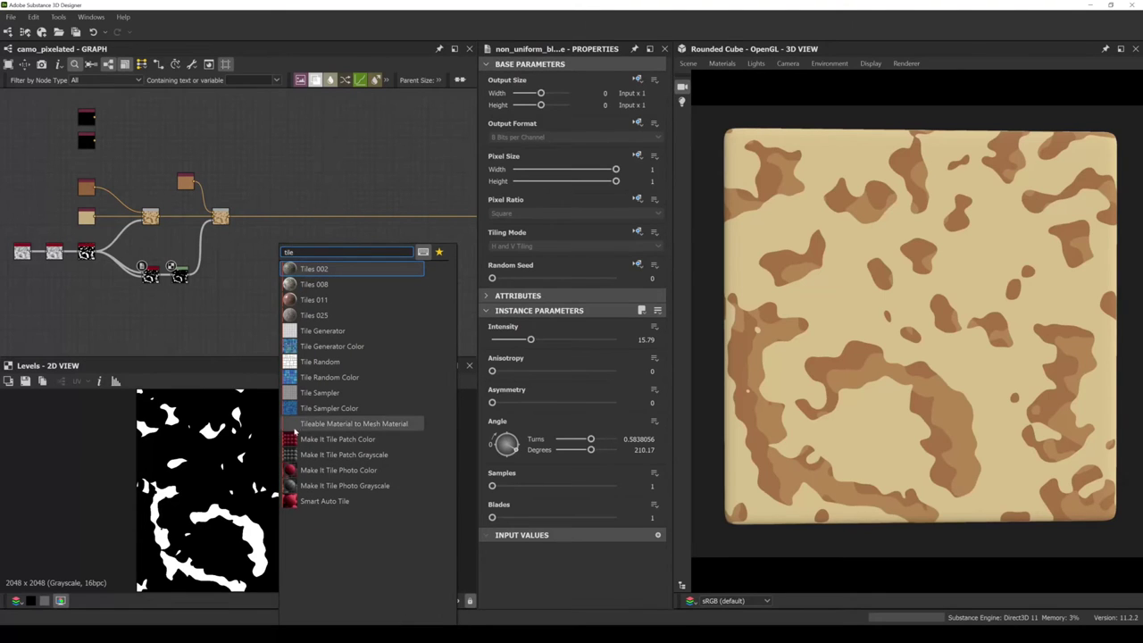
{"action": "left_click", "coordinate": [308, 393]}
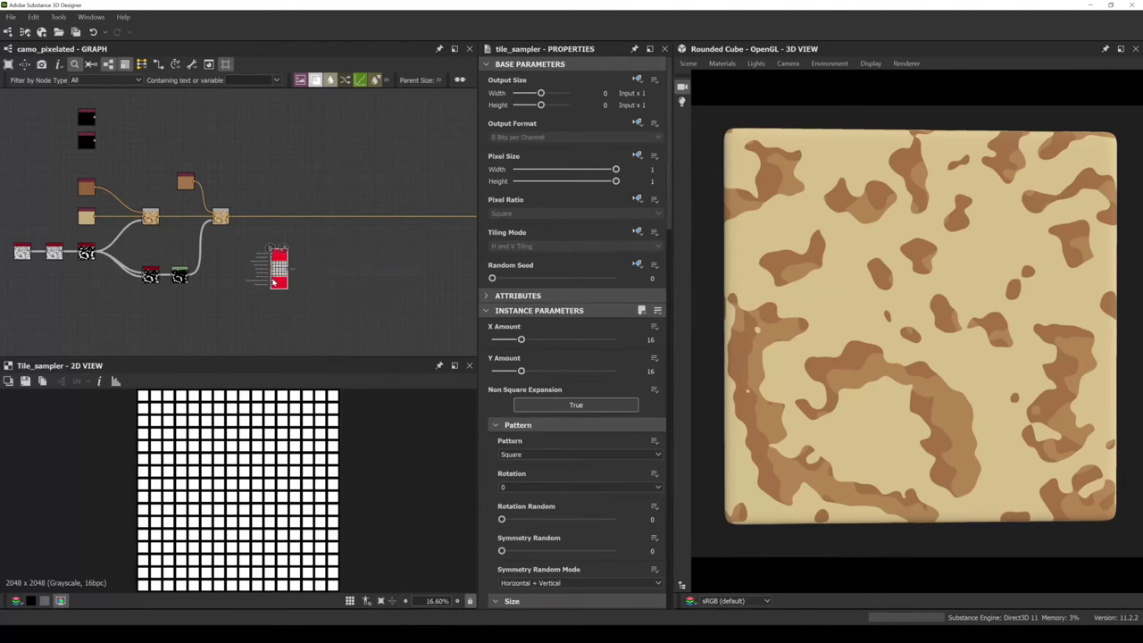
{"action": "scroll", "coordinate": [270, 288], "scroll_direction": "up", "scroll_amount": 4}
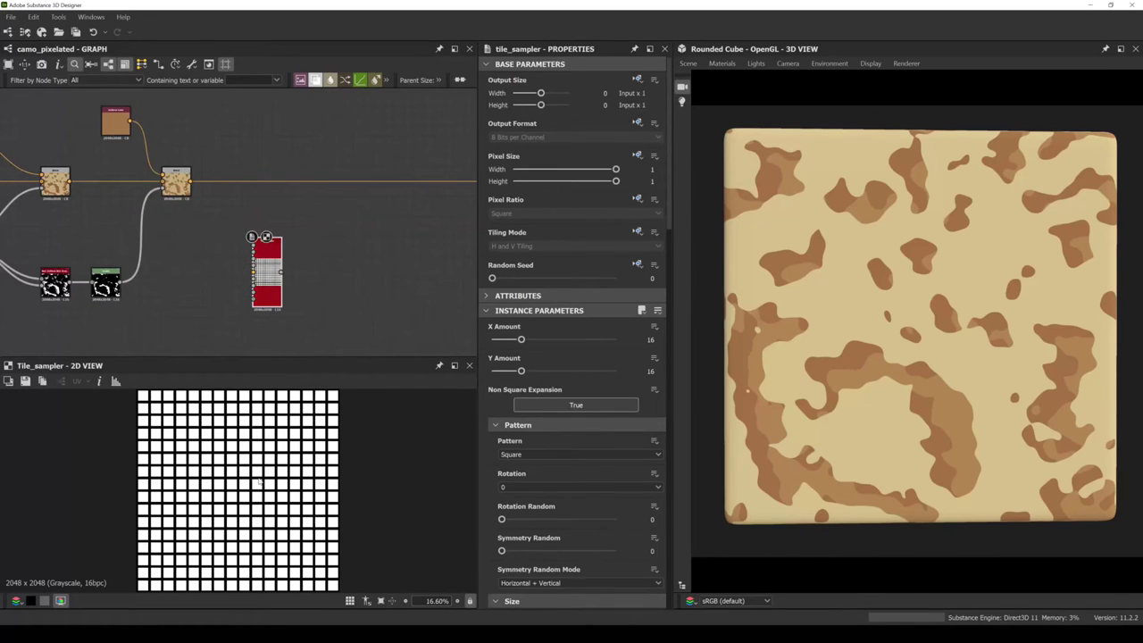
{"action": "scroll", "coordinate": [259, 480], "scroll_direction": "up", "scroll_amount": 1}
{"action": "left_click", "coordinate": [529, 454]}
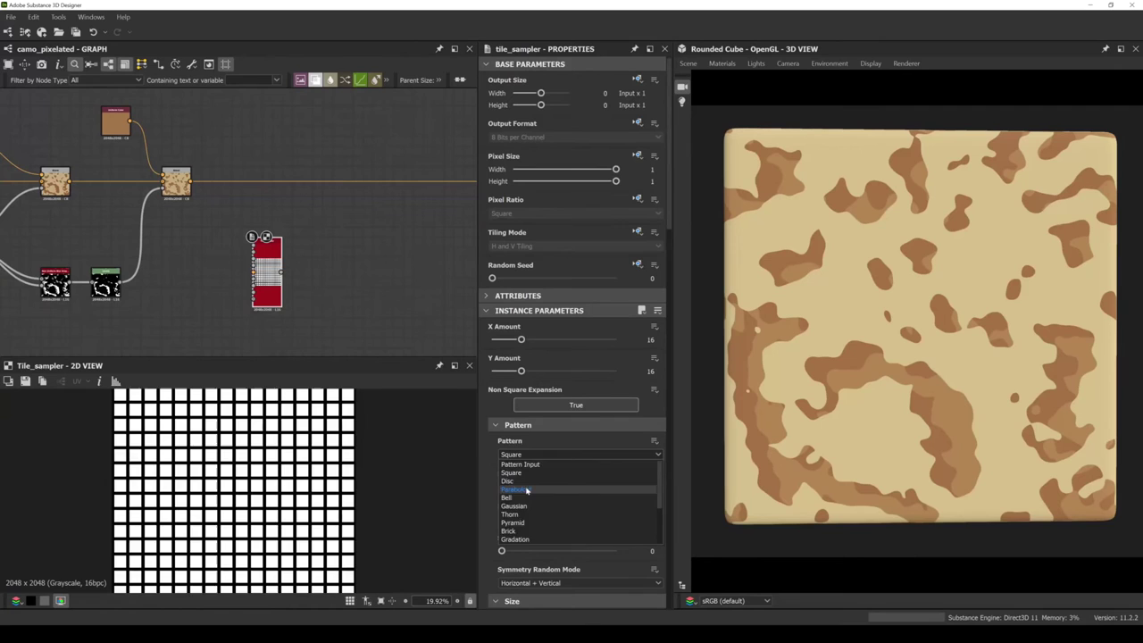
{"action": "left_click", "coordinate": [518, 489]}
{"action": "scroll", "coordinate": [215, 416], "scroll_direction": "down", "scroll_amount": 1}
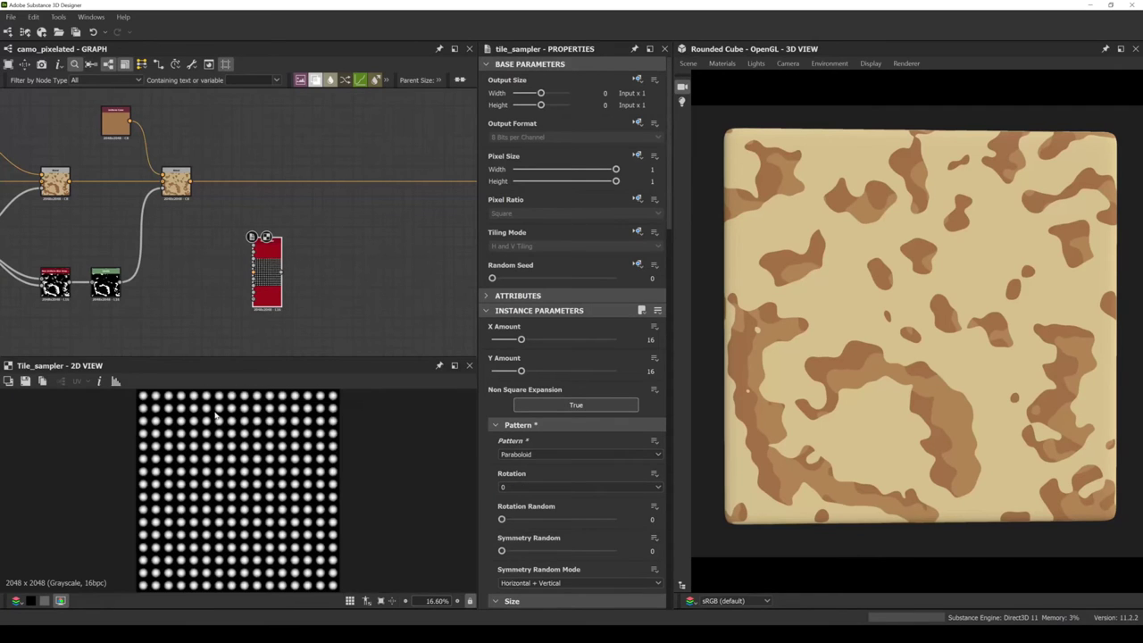
Feed the Tile Sampler into a new Histogram Scan with Contrast 1 and Position 0.4.
{"action": "middle_click_drag", "start_coordinate": [275, 303], "coordinate": [273, 288]}
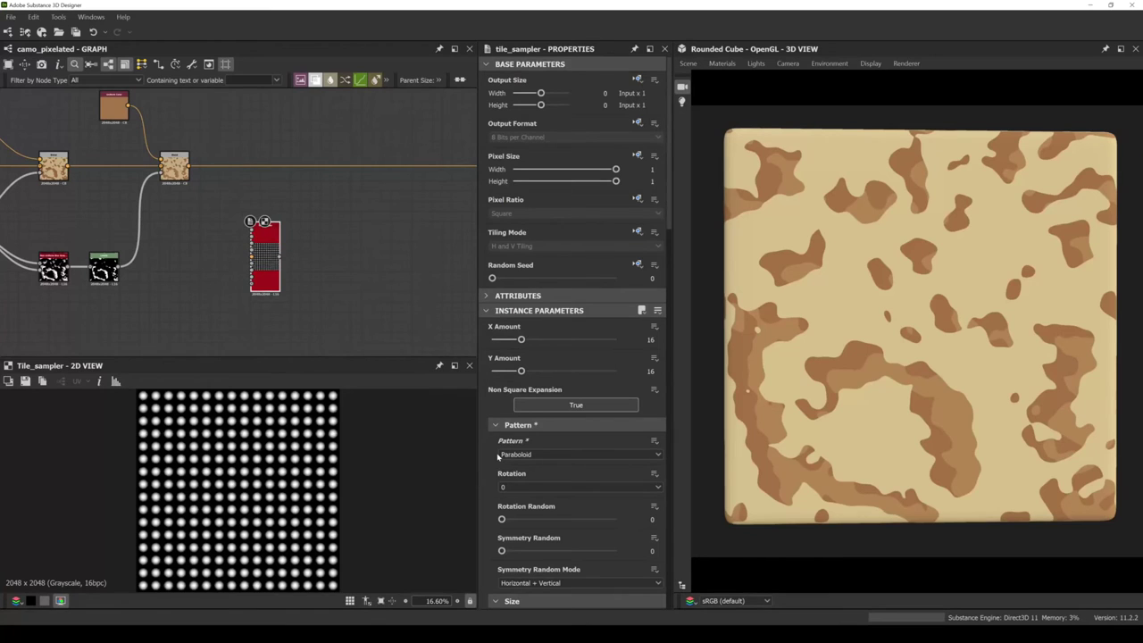
{"action": "middle_click_drag", "start_coordinate": [301, 317], "coordinate": [299, 302]}
{"action": "left_click_drag", "start_coordinate": [272, 243], "coordinate": [265, 279]}
{"action": "scroll", "coordinate": [255, 273], "scroll_direction": "down", "scroll_amount": 2}
{"action": "scroll", "coordinate": [256, 277], "scroll_direction": "up", "scroll_amount": 3}
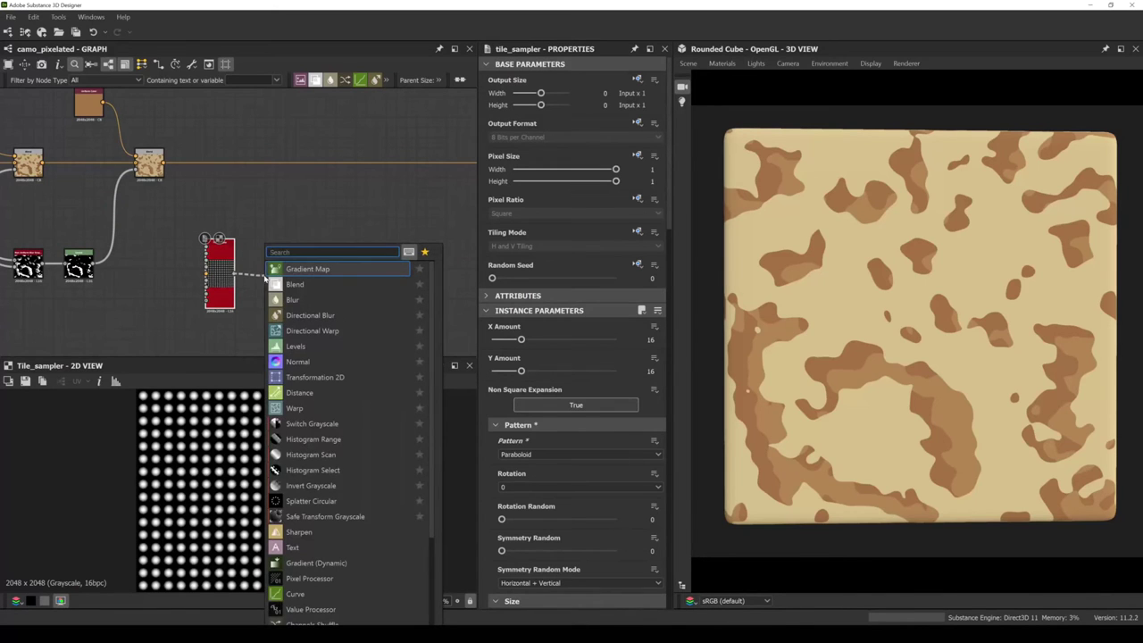
{"action": "key", "text": "Escape"}
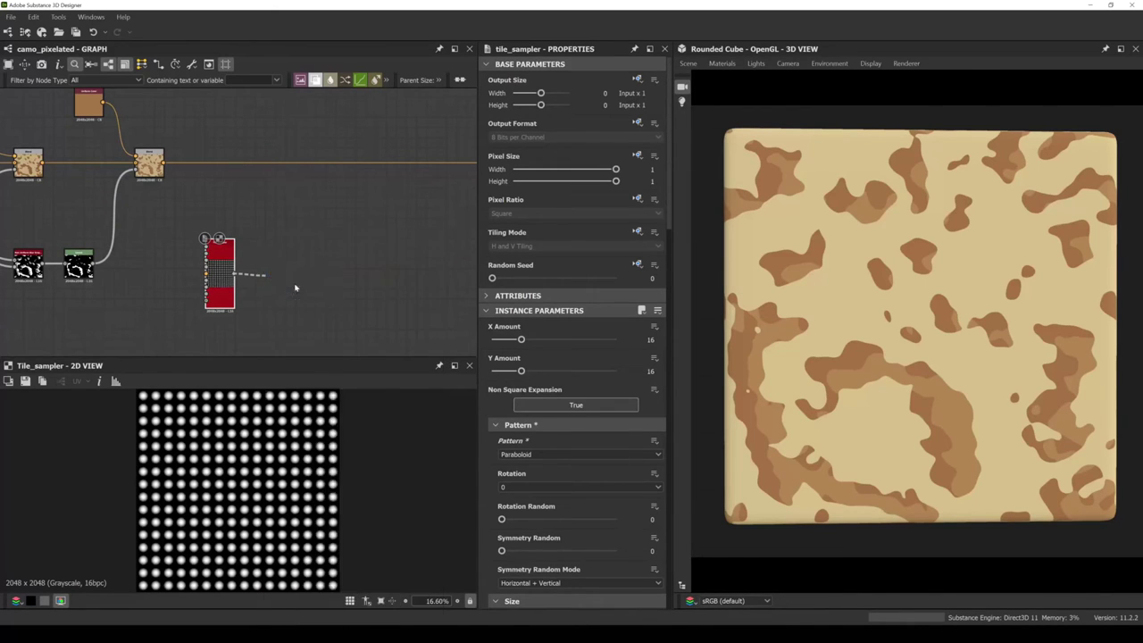
{"action": "scroll", "coordinate": [273, 280], "scroll_direction": "up", "scroll_amount": 3}
{"action": "left_click_drag", "start_coordinate": [493, 371], "coordinate": [708, 384]}
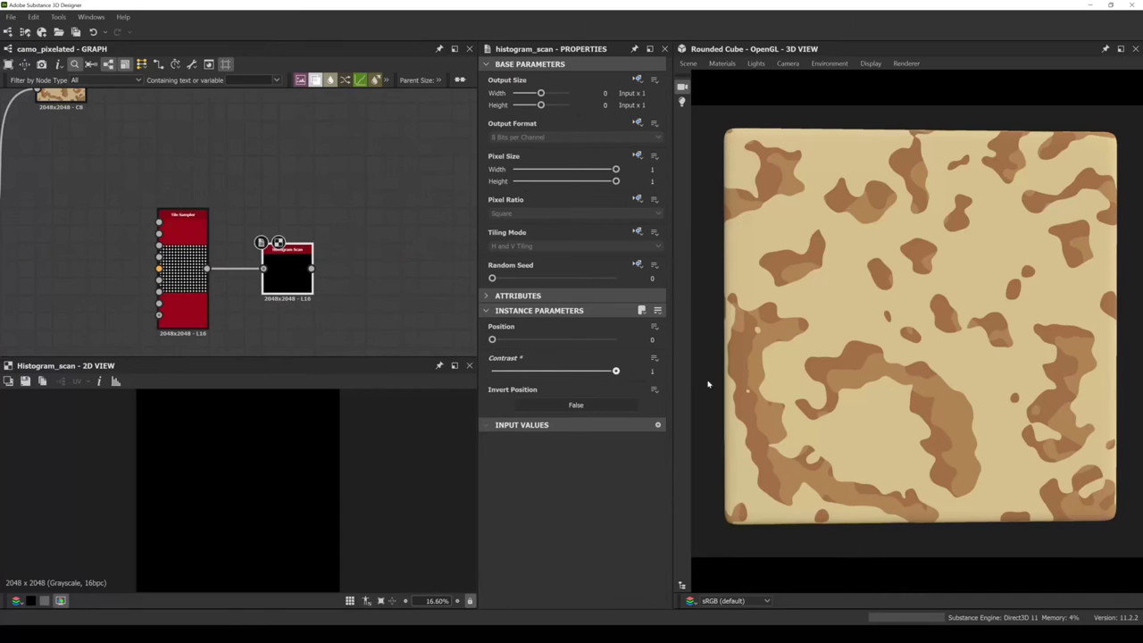
{"action": "left_click_drag", "start_coordinate": [492, 339], "coordinate": [542, 357]}
{"action": "scroll", "coordinate": [240, 486], "scroll_direction": "up", "scroll_amount": 2}
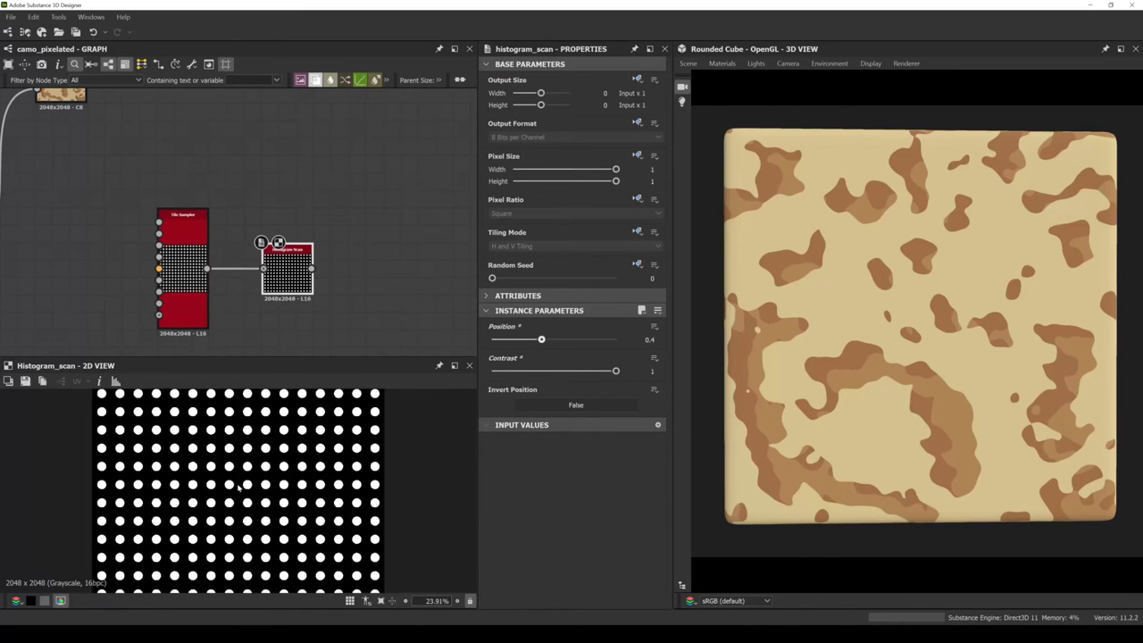
{"action": "scroll", "coordinate": [270, 267], "scroll_direction": "down", "scroll_amount": 3}
Insert a third Blend node on the main colour line and connect the new Histogram Scan to its opacity input.
{"action": "scroll", "coordinate": [270, 266], "scroll_direction": "down", "scroll_amount": 3}
{"action": "left_click_drag", "start_coordinate": [274, 195], "coordinate": [299, 237]}
{"action": "key", "text": "space"}
{"action": "left_click", "coordinate": [352, 261]}
{"action": "left_click_drag", "start_coordinate": [383, 222], "coordinate": [299, 222]}
{"action": "scroll", "coordinate": [242, 267], "scroll_direction": "up", "scroll_amount": 2}
{"action": "left_click_drag", "start_coordinate": [256, 294], "coordinate": [318, 192]}
{"action": "scroll", "coordinate": [281, 267], "scroll_direction": "down", "scroll_amount": 2}
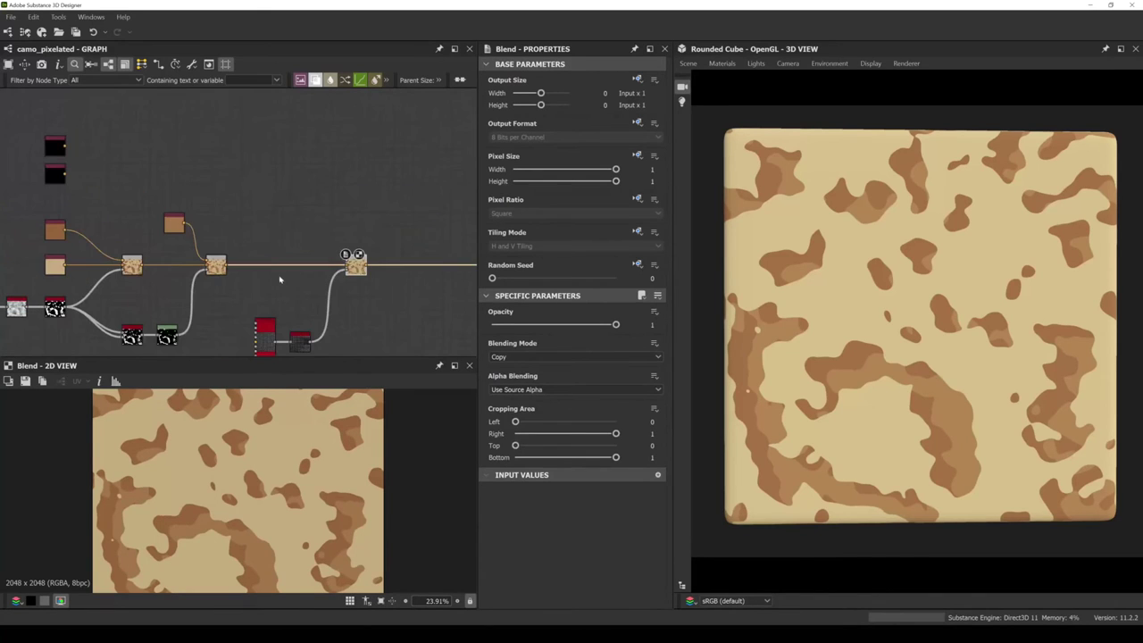
Move a spare black Uniform Color node near the third Blend and sample the reference's light spot colour, RGB 223, 190, 147.
{"action": "left_click_drag", "start_coordinate": [54, 175], "coordinate": [293, 232]}
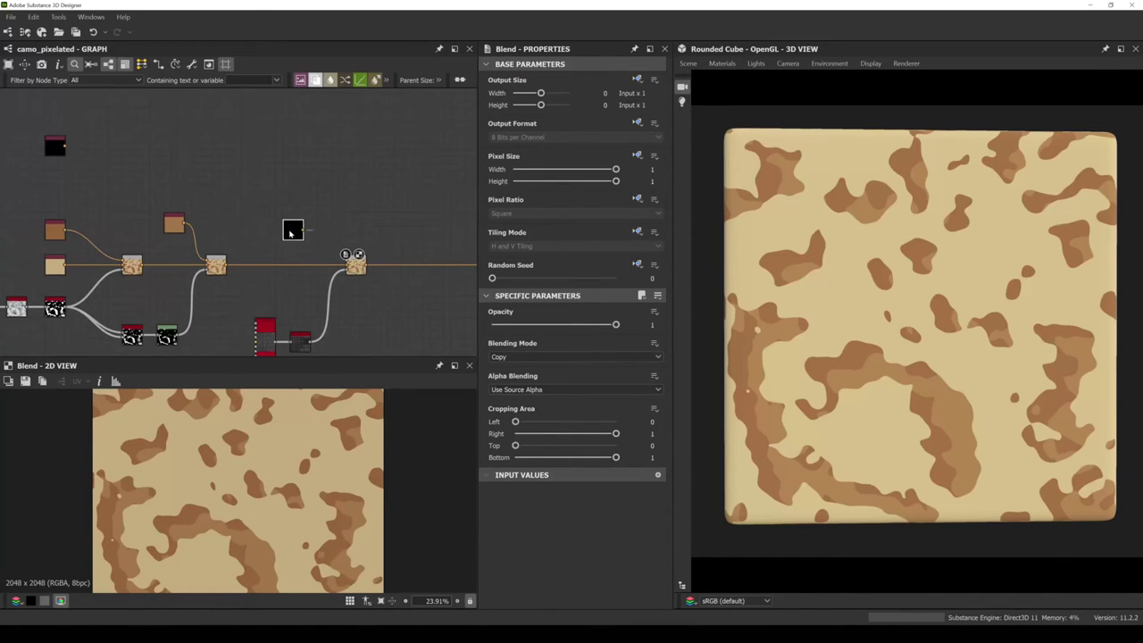
{"action": "left_click_drag", "start_coordinate": [473, 4], "coordinate": [472, 172]}
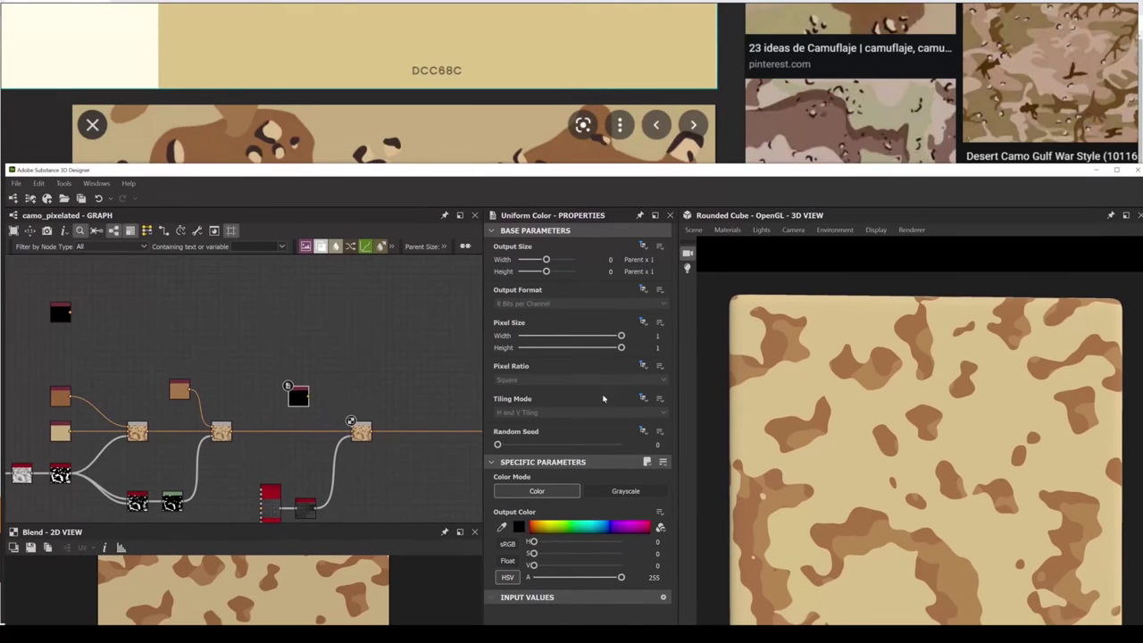
{"action": "left_click", "coordinate": [516, 529]}
{"action": "left_click", "coordinate": [657, 578]}
{"action": "left_click", "coordinate": [181, 156]}
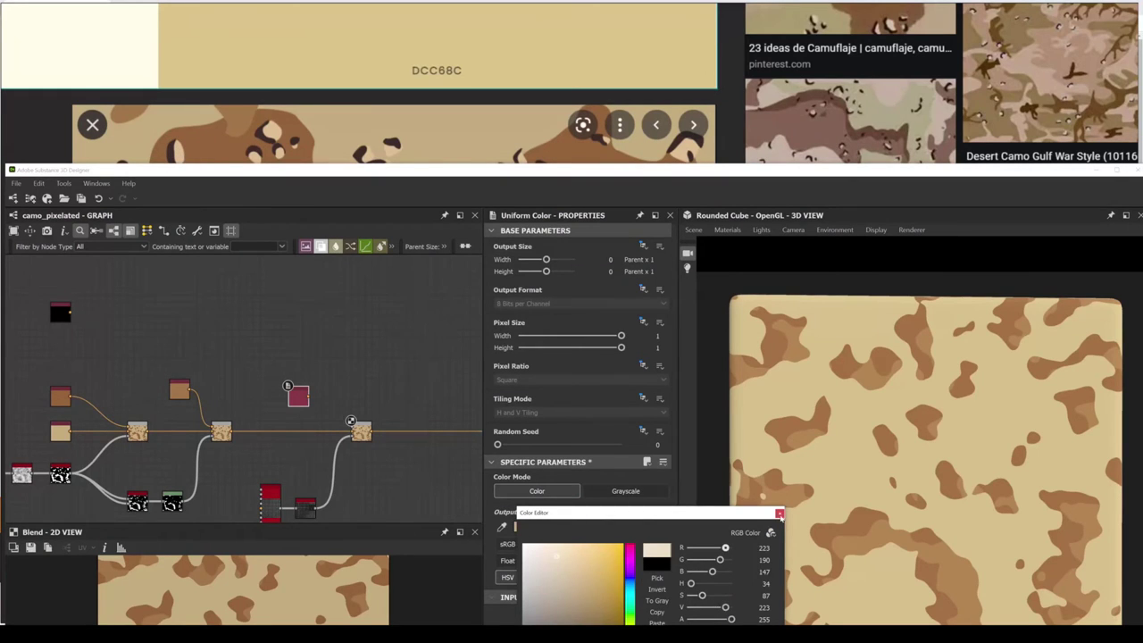
{"action": "left_click", "coordinate": [779, 515]}
Connect the light tan Uniform Color to the third Blend's foreground, maximize the window, and tidy the positions of both nodes.
{"action": "left_click_drag", "start_coordinate": [309, 396], "coordinate": [355, 429]}
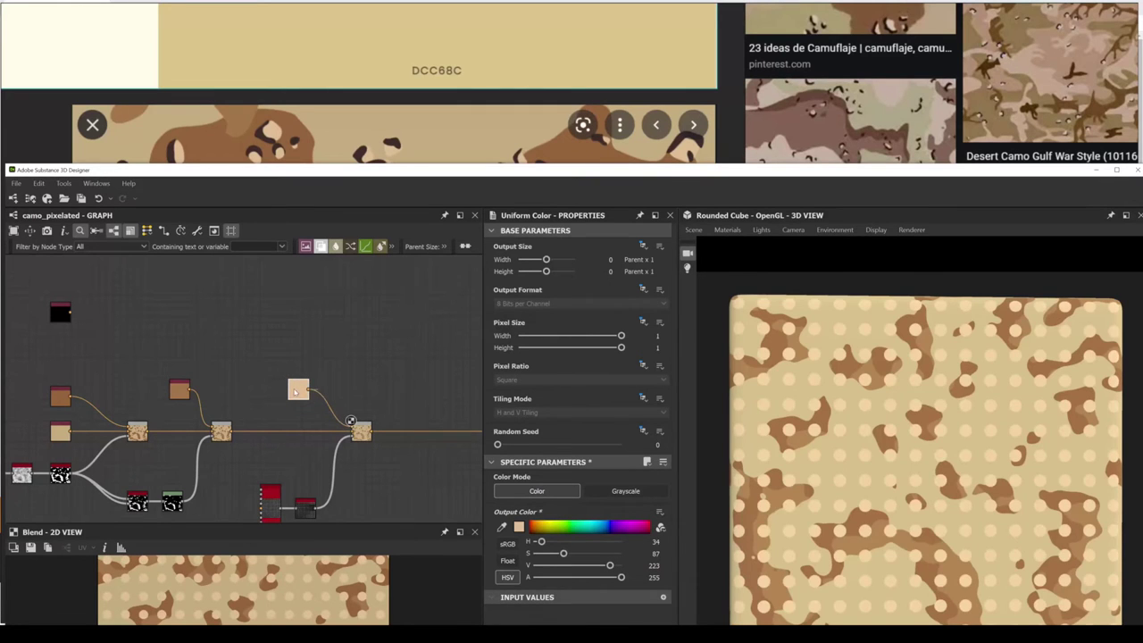
{"action": "left_click_drag", "start_coordinate": [880, 172], "coordinate": [878, 161]}
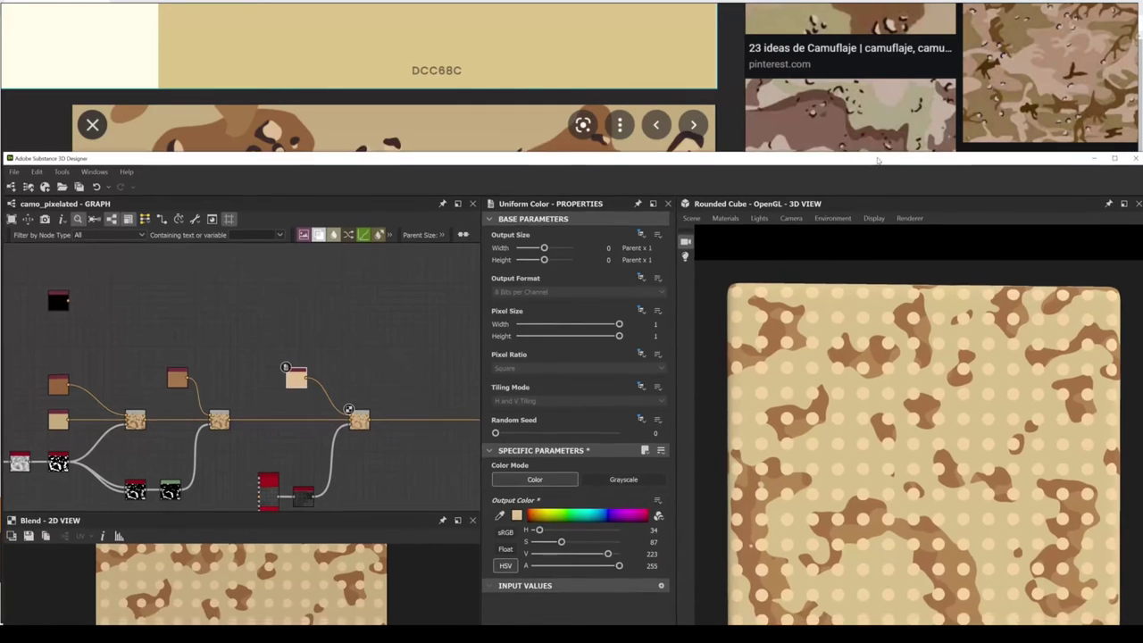
{"action": "left_click", "coordinate": [1116, 160]}
{"action": "middle_click_drag", "start_coordinate": [320, 311], "coordinate": [282, 256]}
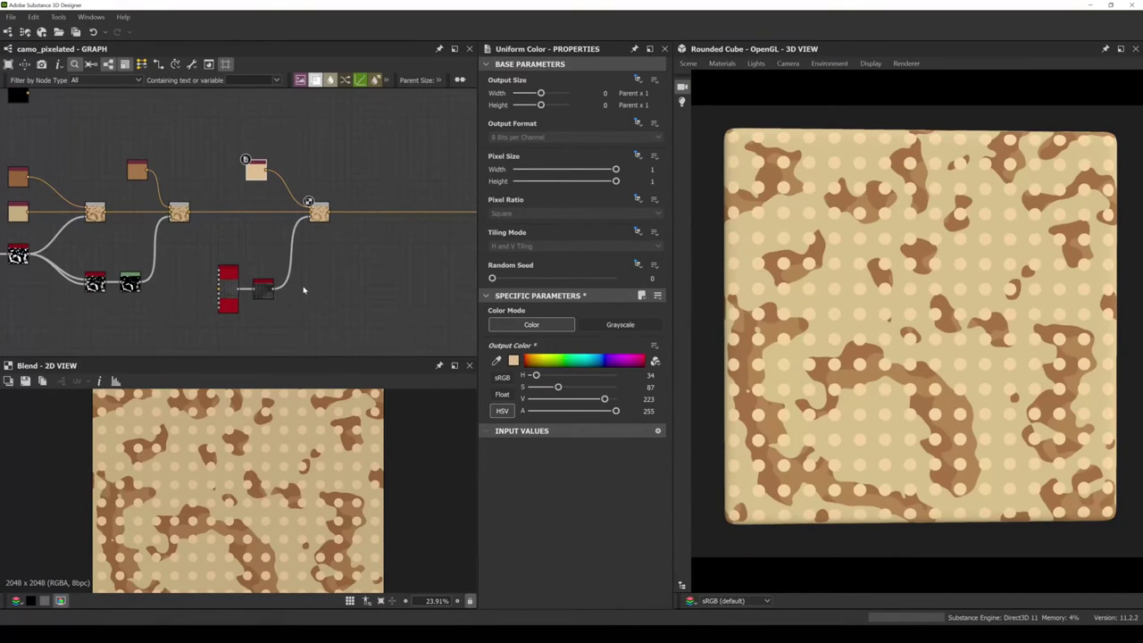
{"action": "left_click_drag", "start_coordinate": [257, 170], "coordinate": [264, 171]}
{"action": "left_click_drag", "start_coordinate": [321, 213], "coordinate": [314, 213]}
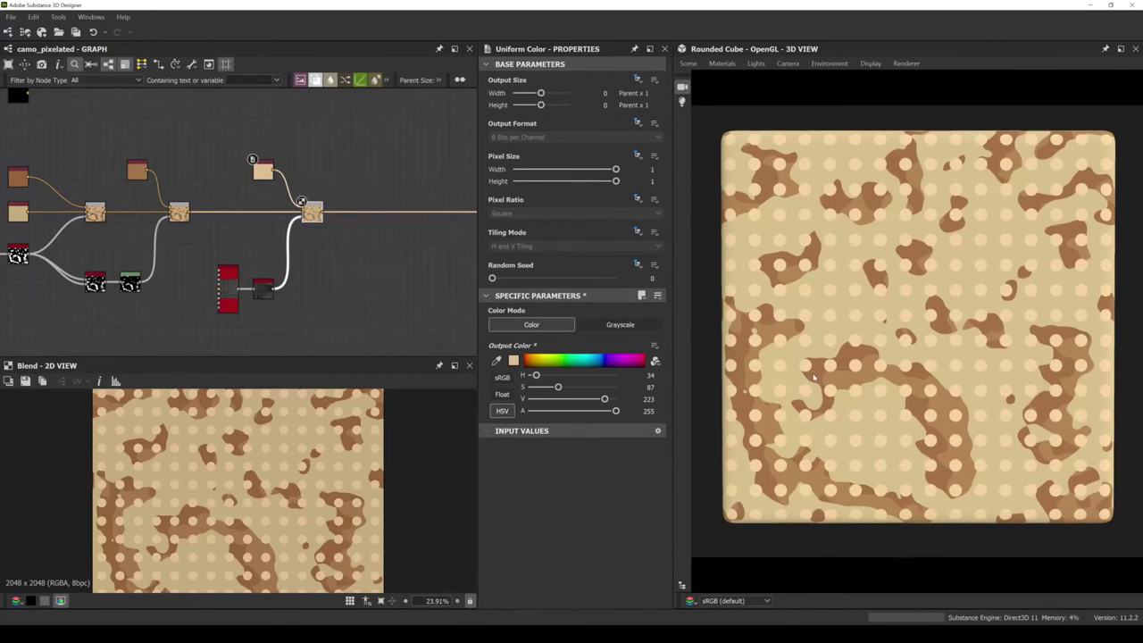
Set the Tile Sampler's Size Random to X 0.25 and Y 0.23, and its Scale Random to 0.16.
{"action": "scroll", "coordinate": [815, 376], "scroll_direction": "up", "scroll_amount": 5}
{"action": "left_click_drag", "start_coordinate": [811, 376], "coordinate": [813, 376]}
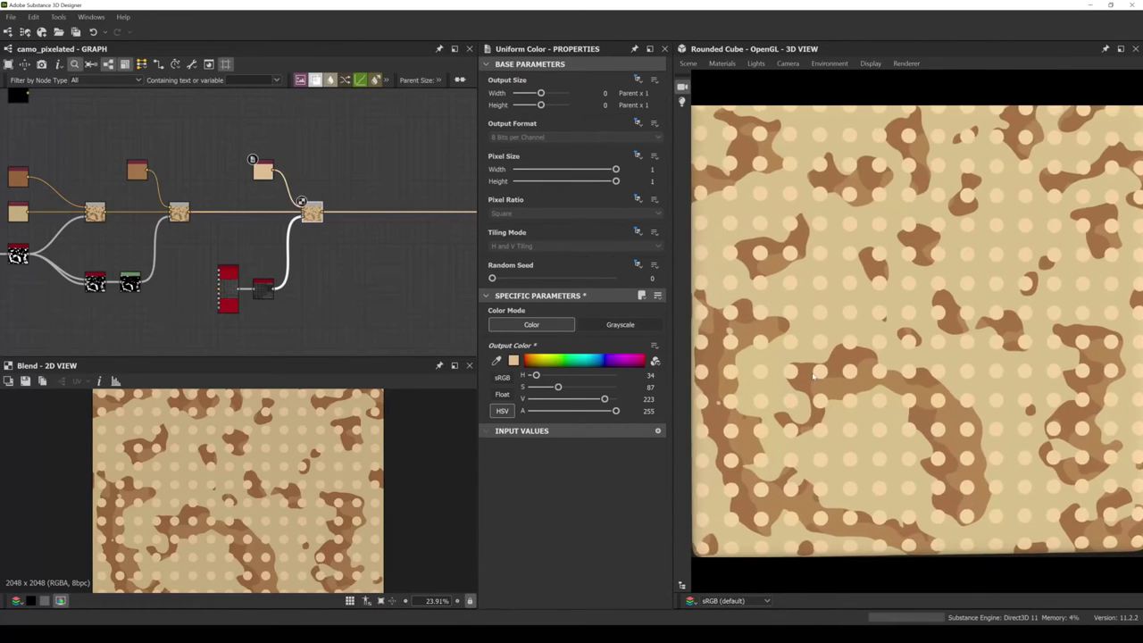
{"action": "scroll", "coordinate": [202, 270], "scroll_direction": "up", "scroll_amount": 5}
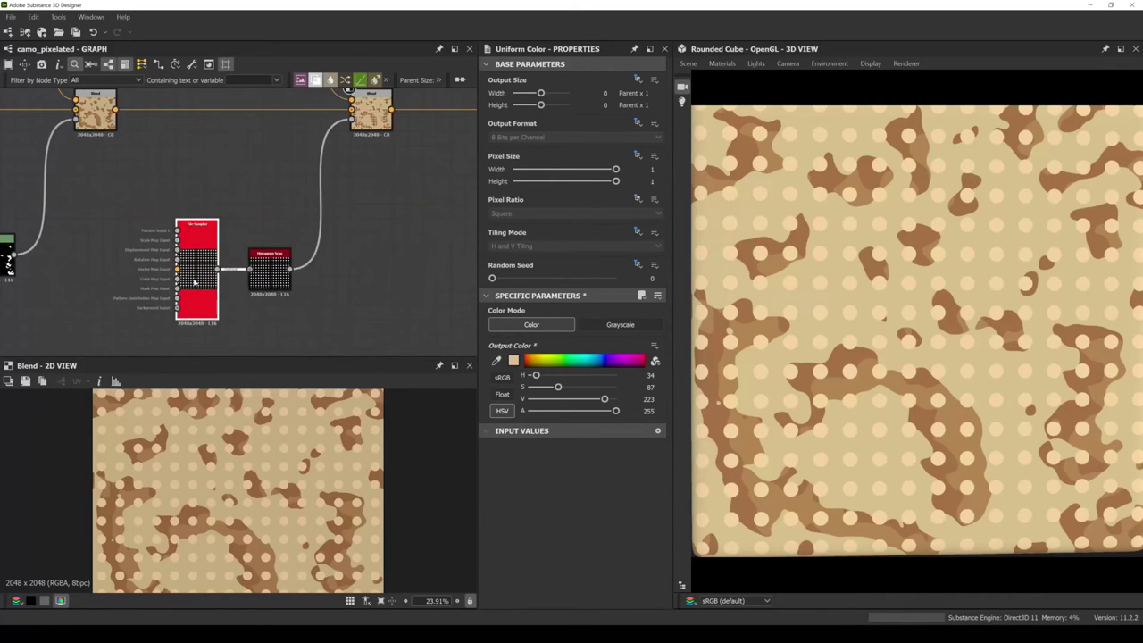
{"action": "left_click", "coordinate": [199, 265]}
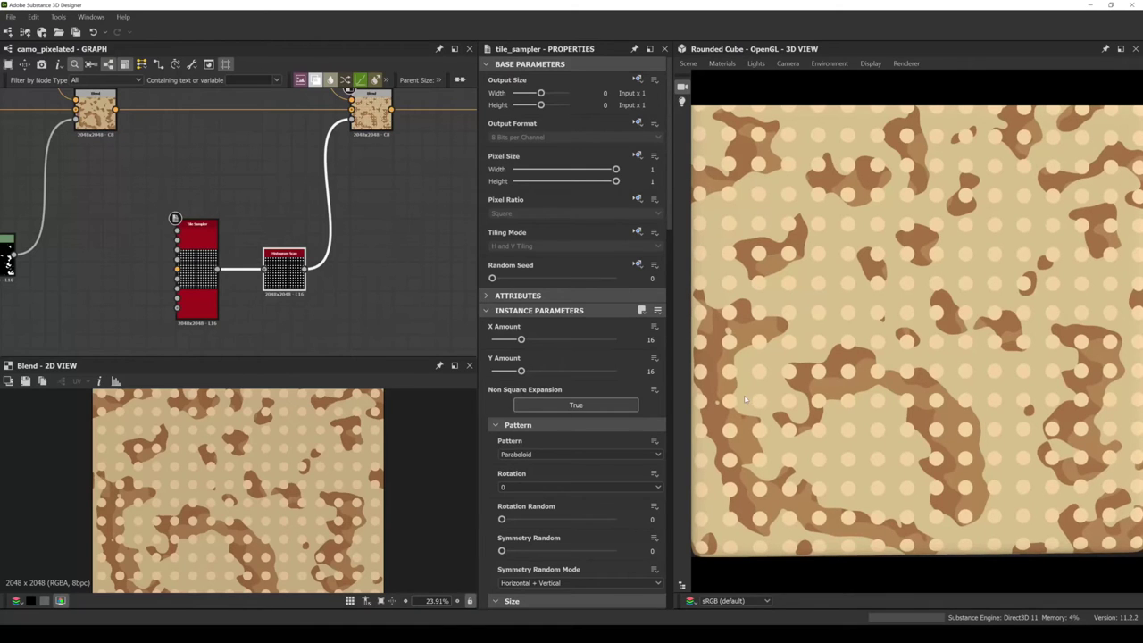
{"action": "scroll", "coordinate": [561, 426], "scroll_direction": "down", "scroll_amount": 4}
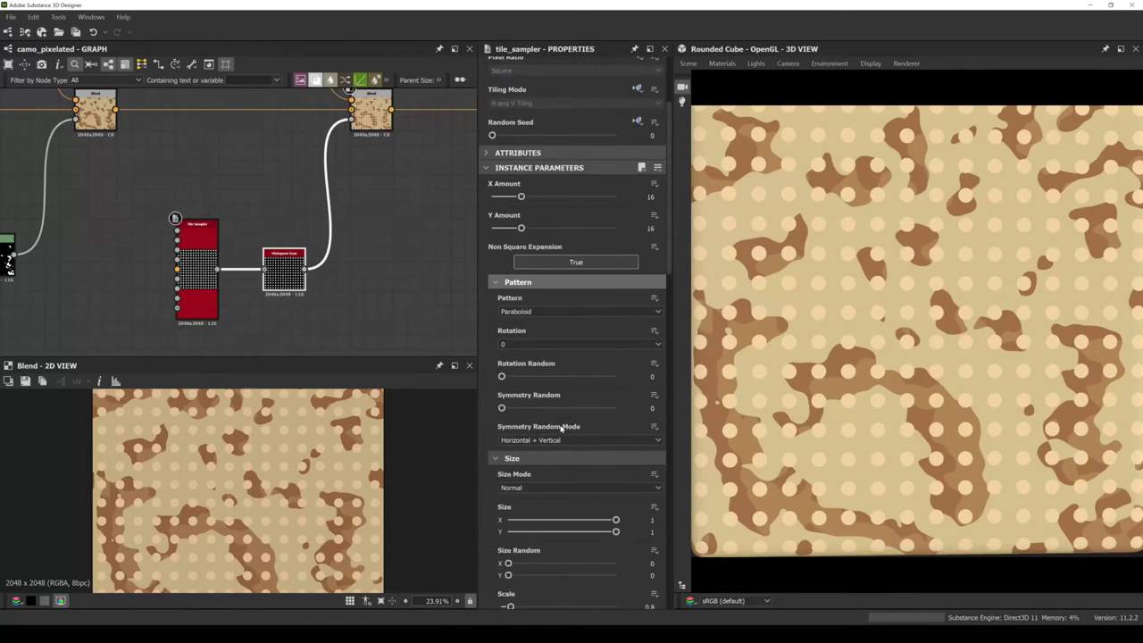
{"action": "scroll", "coordinate": [561, 427], "scroll_direction": "down", "scroll_amount": 2}
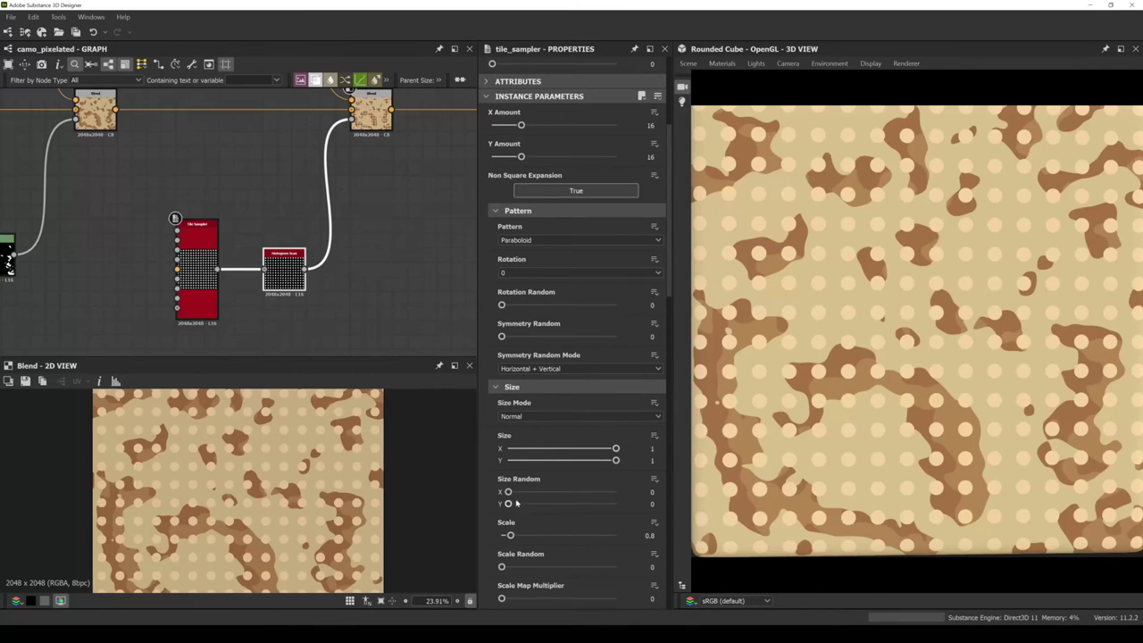
{"action": "left_click_drag", "start_coordinate": [508, 492], "coordinate": [534, 508]}
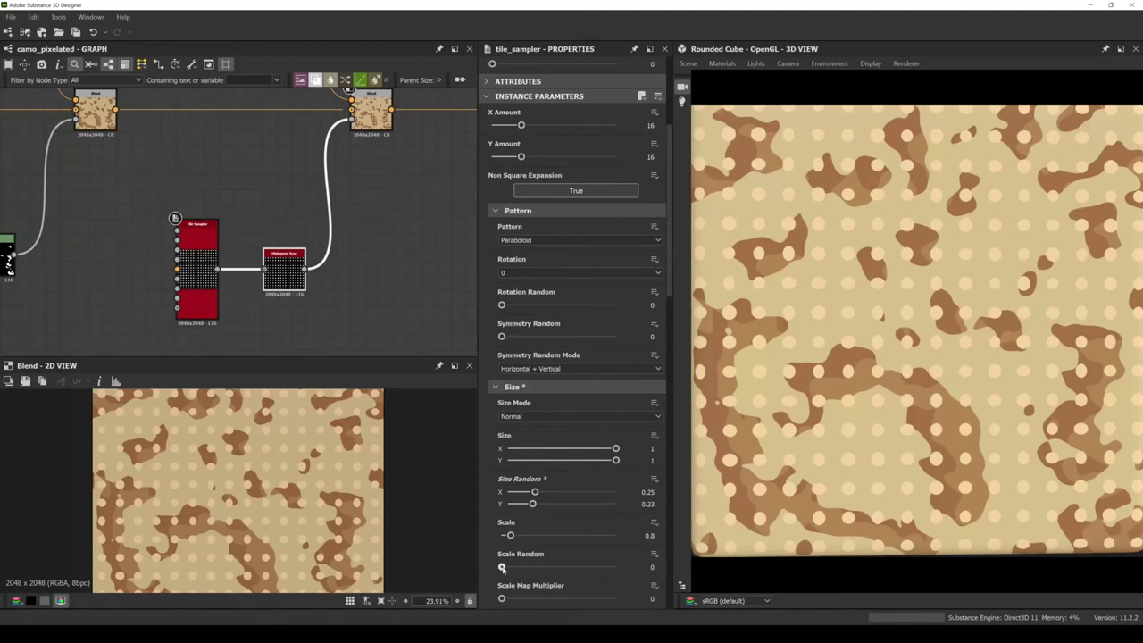
{"action": "left_click_drag", "start_coordinate": [502, 568], "coordinate": [519, 569]}
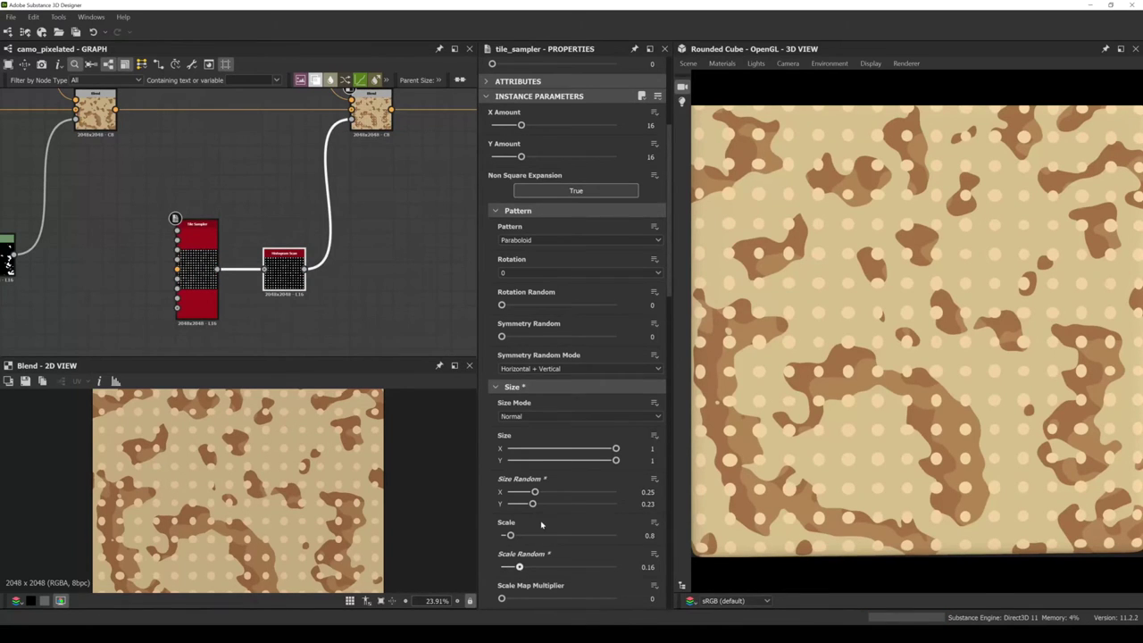
Set the Tile Sampler's Position Random to 0.26.
{"action": "scroll", "coordinate": [542, 525], "scroll_direction": "down", "scroll_amount": 3}
{"action": "scroll", "coordinate": [542, 524], "scroll_direction": "down", "scroll_amount": 5}
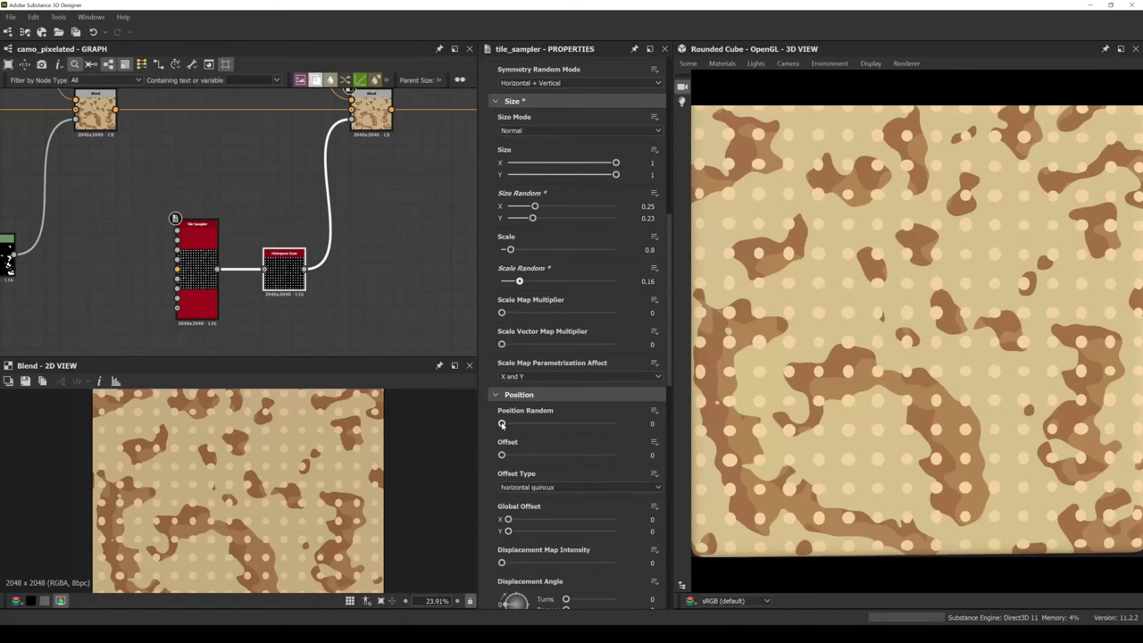
{"action": "left_click_drag", "start_coordinate": [502, 424], "coordinate": [504, 425]}
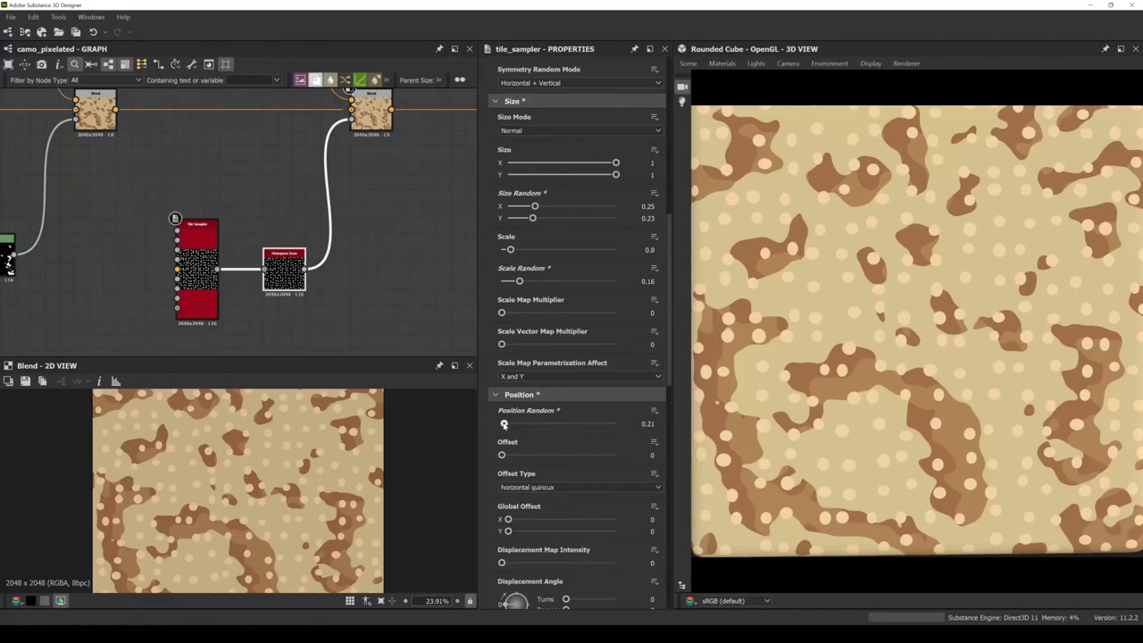
{"action": "left_click_drag", "start_coordinate": [503, 425], "coordinate": [505, 425]}
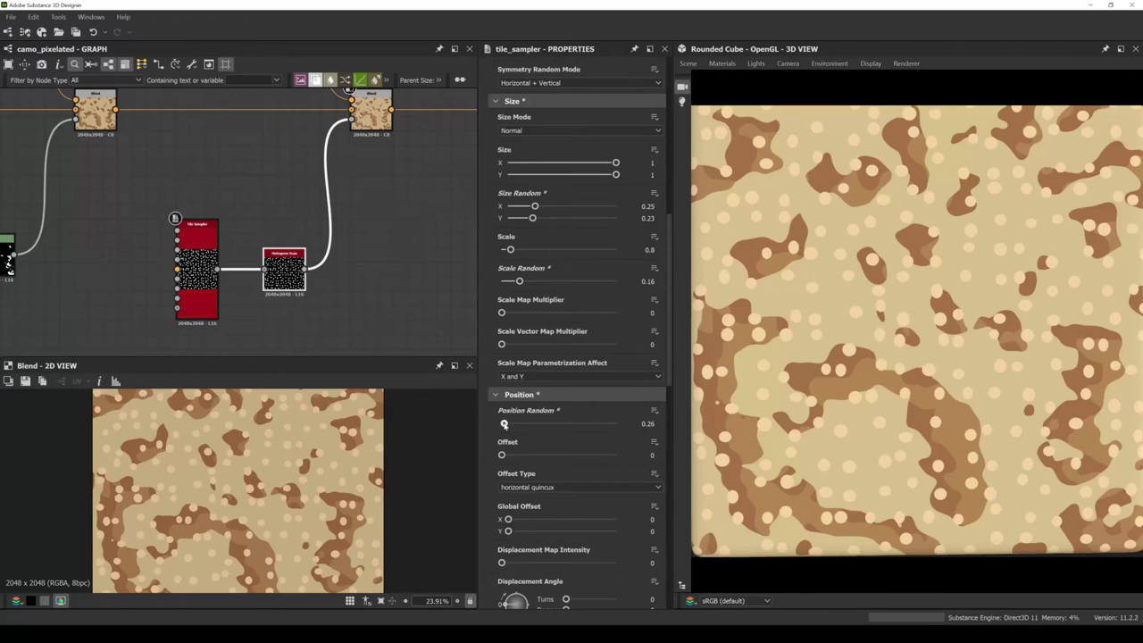
{"action": "scroll", "coordinate": [566, 465], "scroll_direction": "down", "scroll_amount": 5}
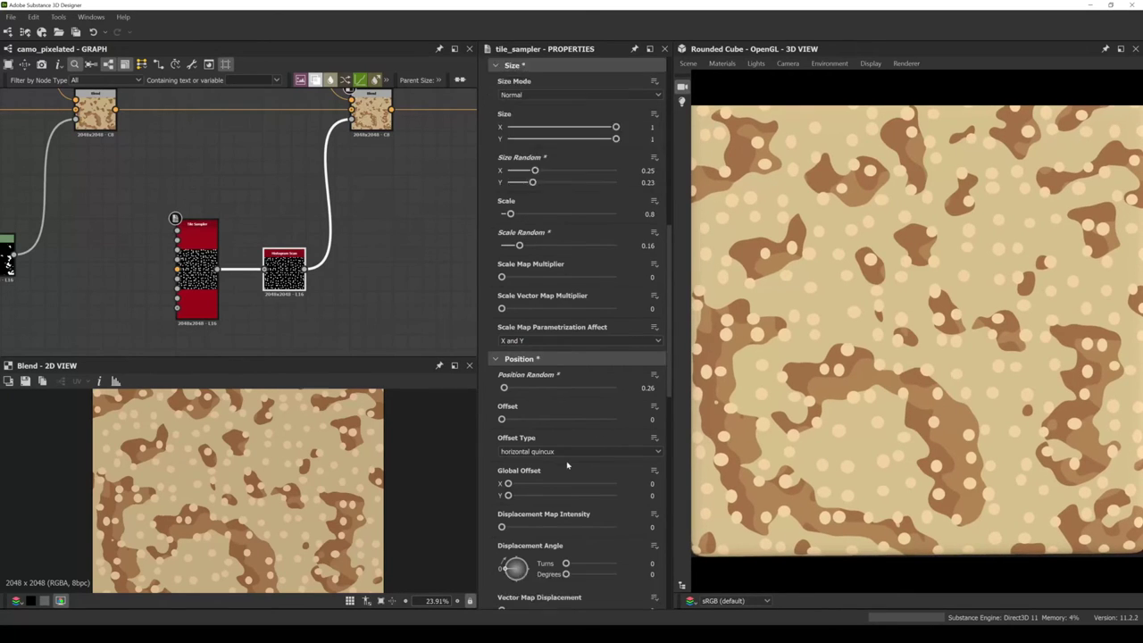
{"action": "scroll", "coordinate": [566, 465], "scroll_direction": "down", "scroll_amount": 3}
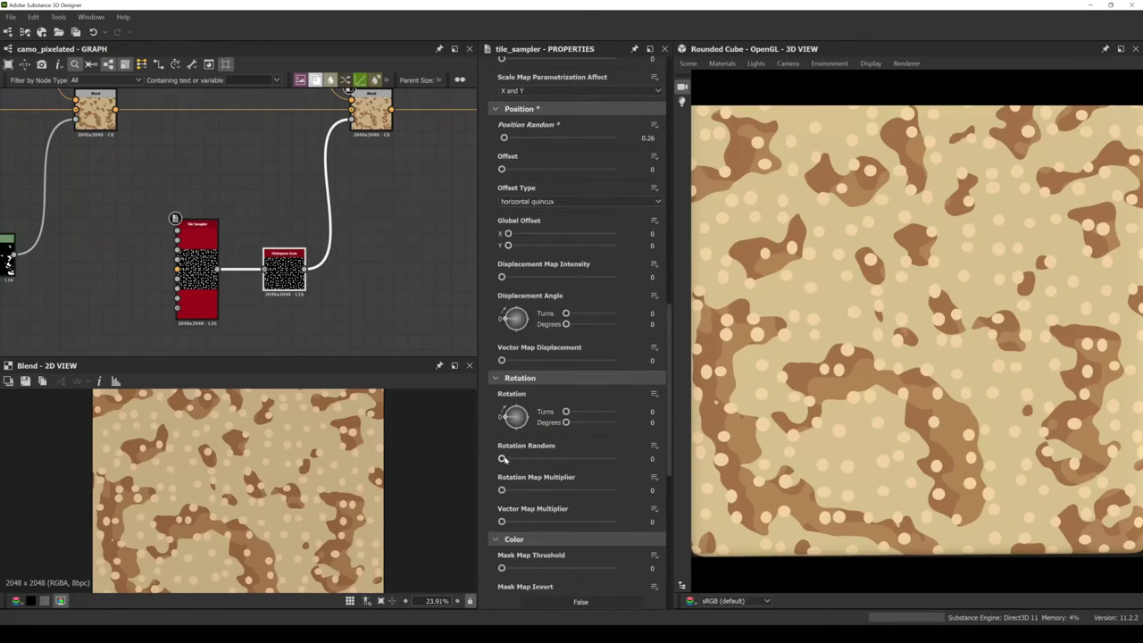
Set the Tile Sampler's Rotation Random to 0.74 and its Mask Random to 0.73.
{"action": "left_click_drag", "start_coordinate": [502, 460], "coordinate": [587, 461]}
{"action": "scroll", "coordinate": [554, 474], "scroll_direction": "down", "scroll_amount": 4}
{"action": "scroll", "coordinate": [554, 472], "scroll_direction": "down", "scroll_amount": 3}
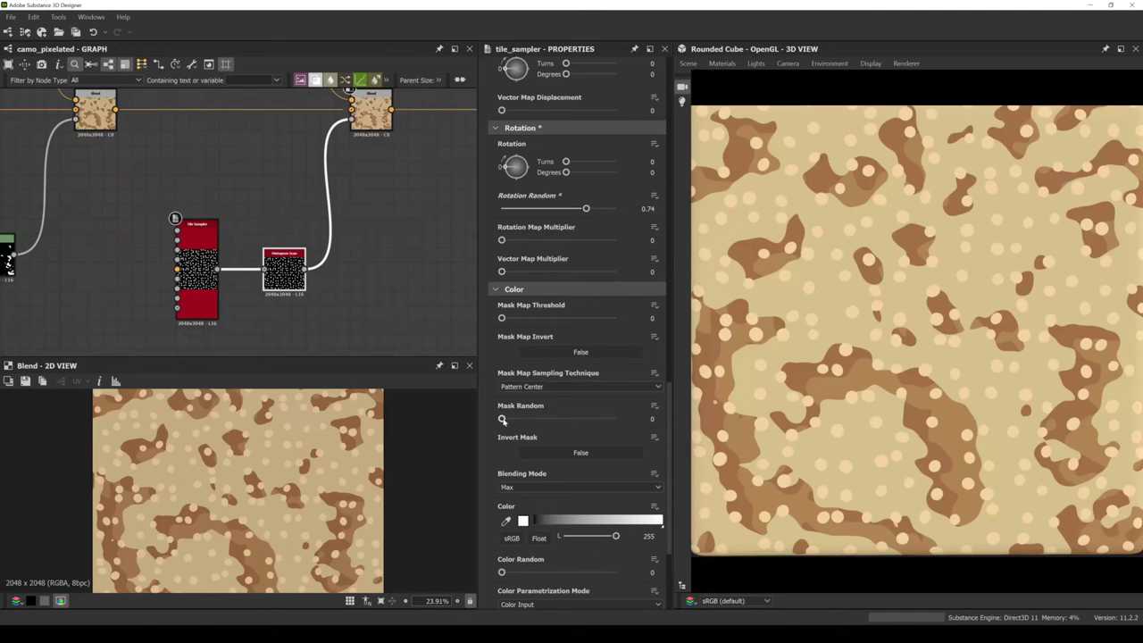
{"action": "left_click_drag", "start_coordinate": [503, 421], "coordinate": [558, 420]}
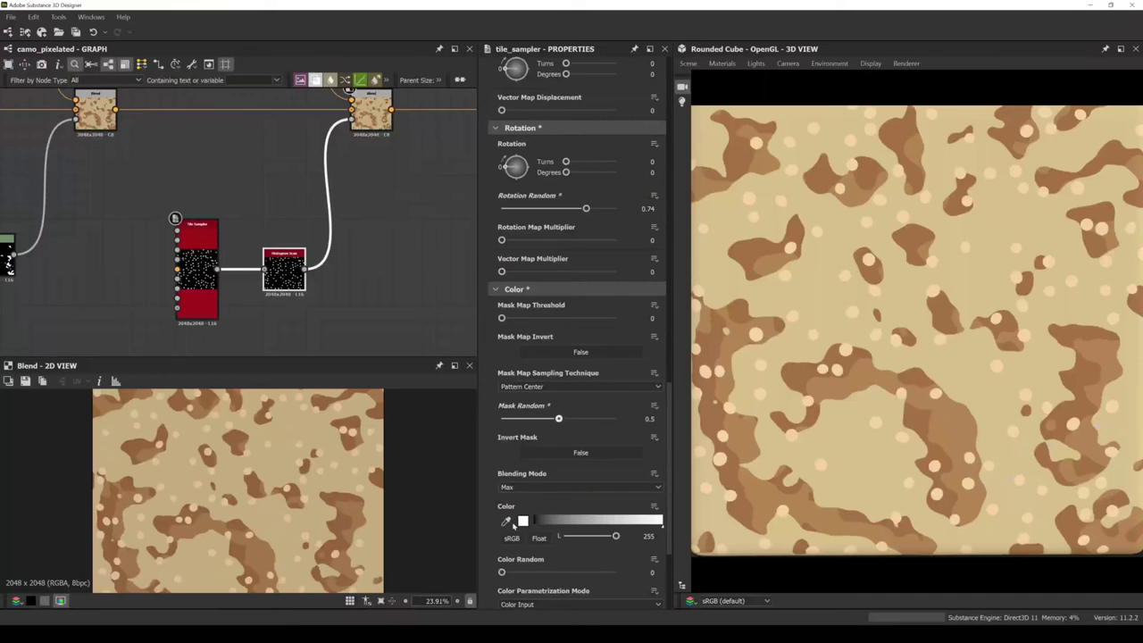
{"action": "left_click_drag", "start_coordinate": [559, 418], "coordinate": [585, 418]}
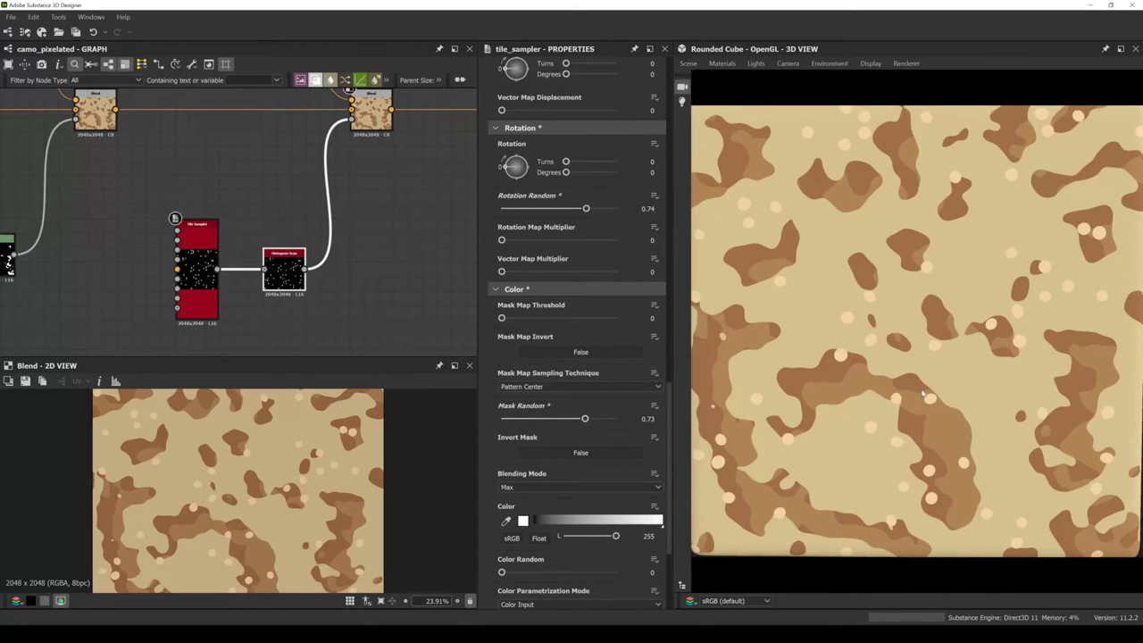
Move the third Blend and the Histogram Scan farther from the Tile Sampler to open space along their connection.
{"action": "scroll", "coordinate": [925, 392], "scroll_direction": "down", "scroll_amount": 2}
{"action": "middle_click_drag", "start_coordinate": [356, 232], "coordinate": [253, 247]}
{"action": "scroll", "coordinate": [253, 247], "scroll_direction": "down", "scroll_amount": 2}
{"action": "left_click_drag", "start_coordinate": [267, 164], "coordinate": [339, 164]}
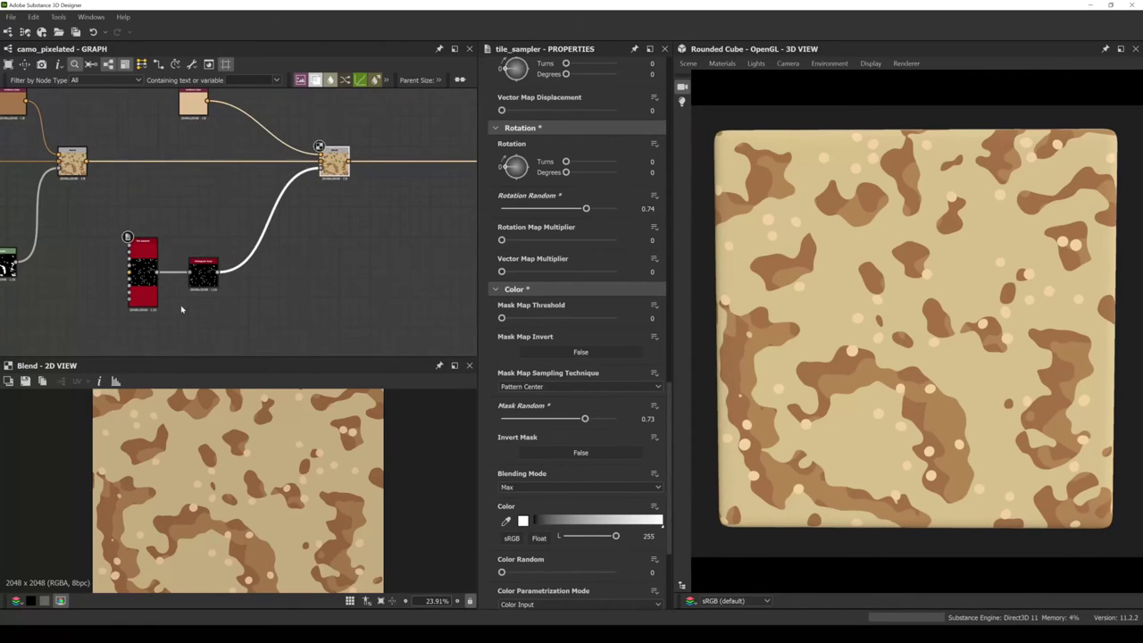
{"action": "scroll", "coordinate": [181, 309], "scroll_direction": "up", "scroll_amount": 3}
{"action": "left_click_drag", "start_coordinate": [225, 245], "coordinate": [375, 245]}
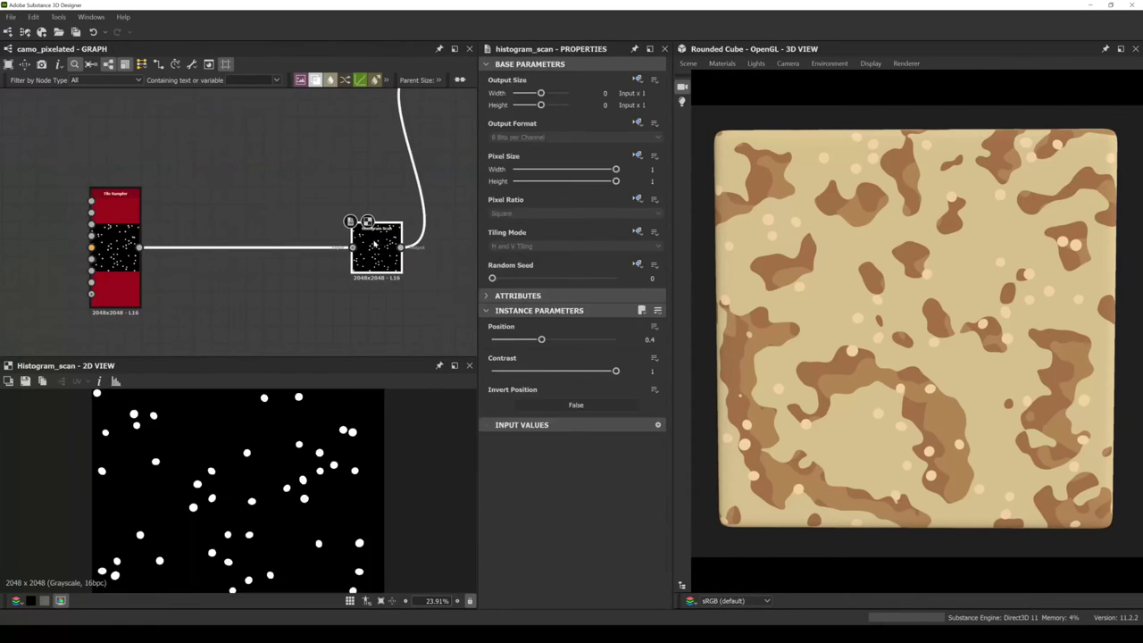
{"action": "scroll", "coordinate": [159, 253], "scroll_direction": "up", "scroll_amount": 3}
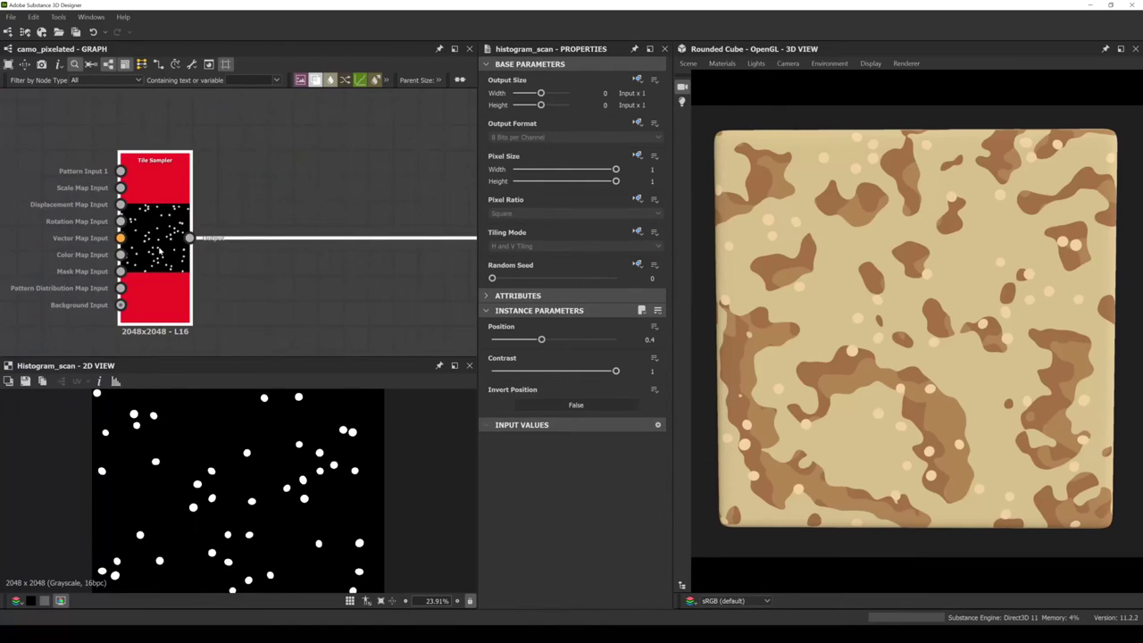
Preview the Tile Sampler output in 2D and insert a Warp node between the Tile Sampler and the Histogram Scan.
{"action": "left_click", "coordinate": [160, 254]}
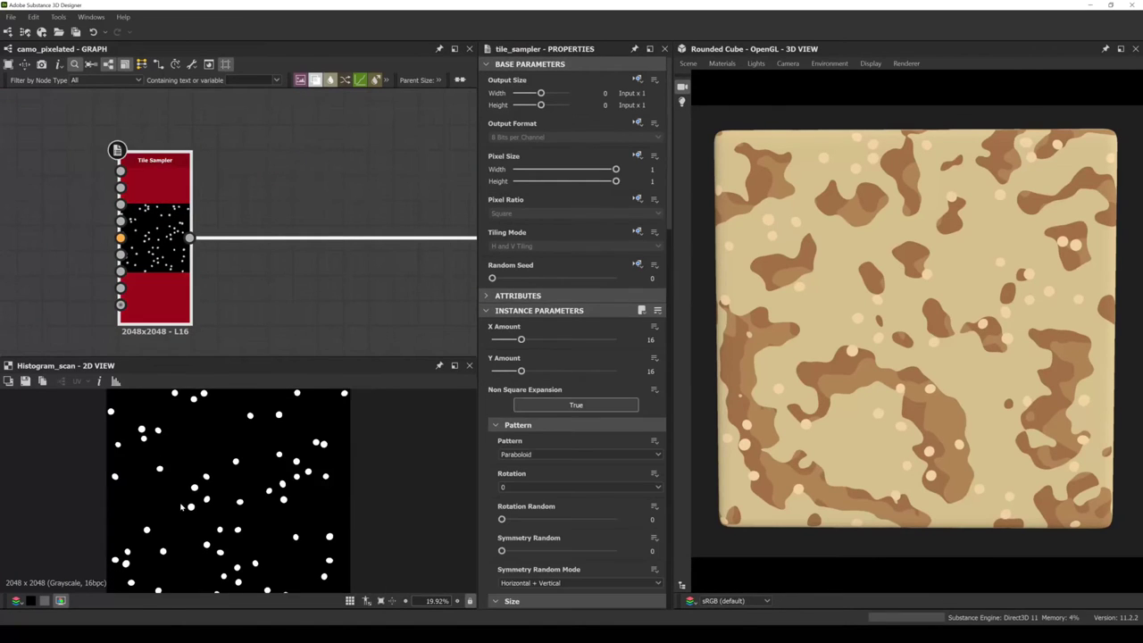
{"action": "double_click", "coordinate": [163, 245]}
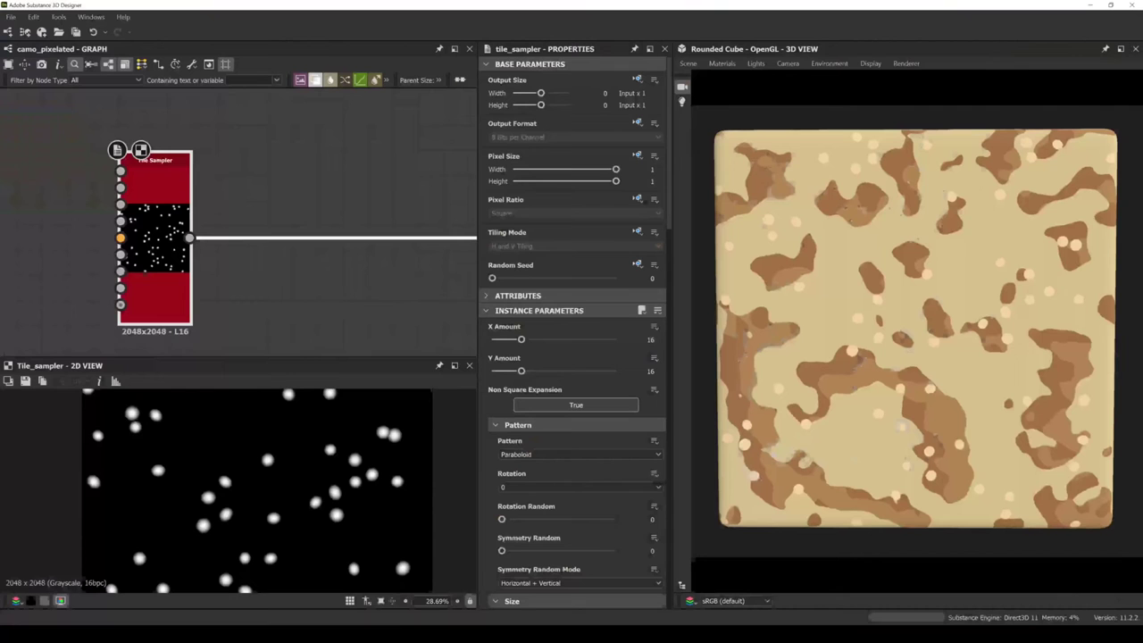
{"action": "scroll", "coordinate": [275, 263], "scroll_direction": "down", "scroll_amount": 2}
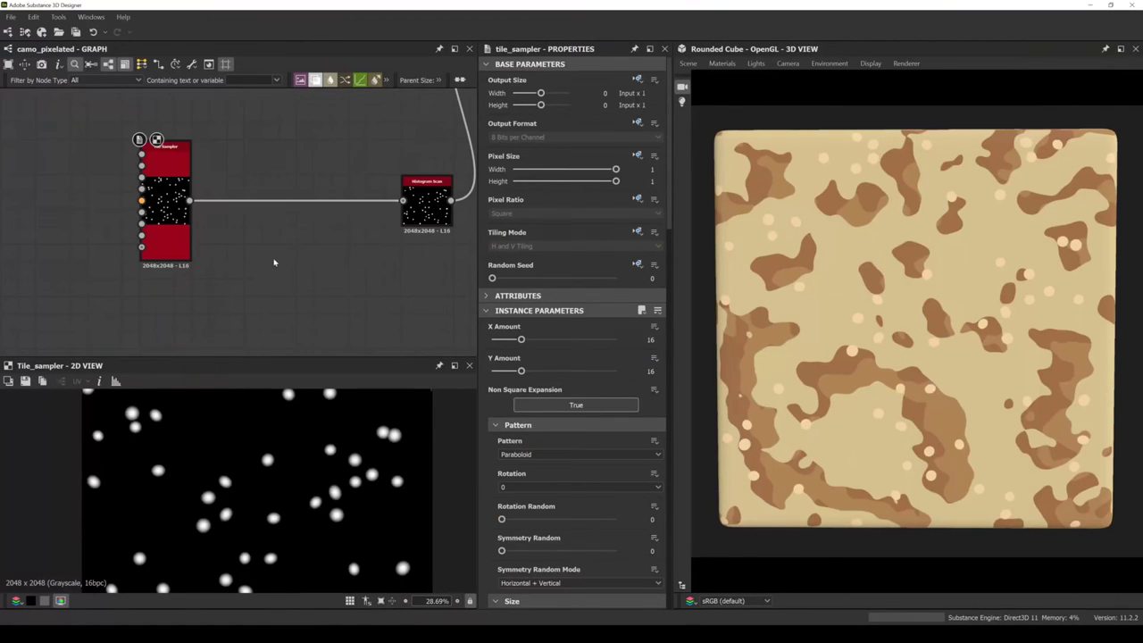
{"action": "key", "text": "space"}
{"action": "type", "text": "warp"}
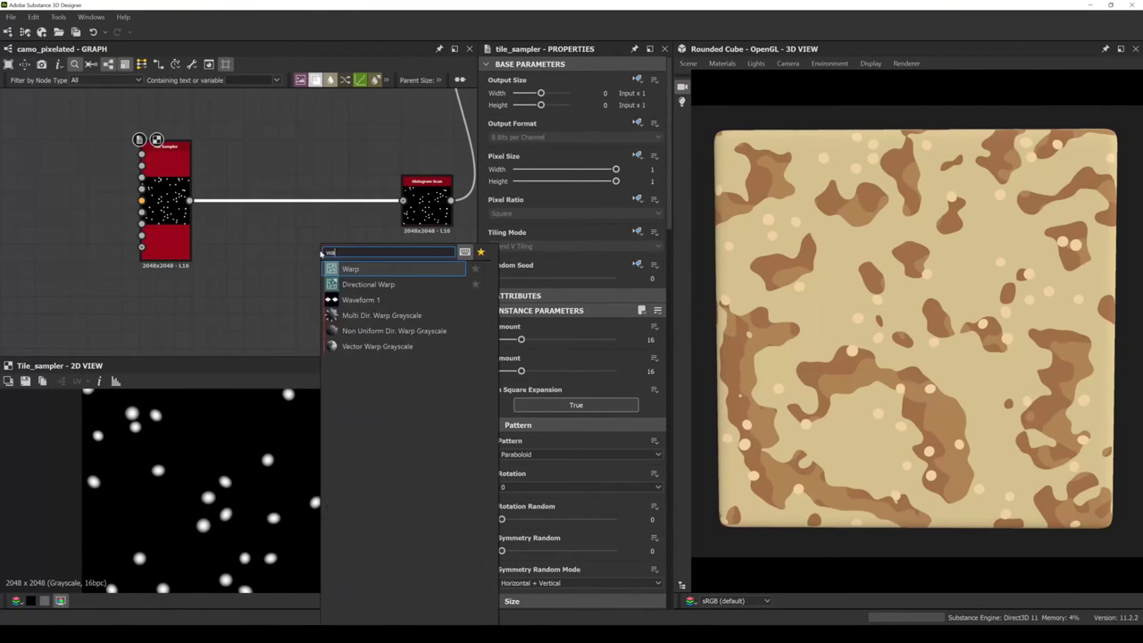
{"action": "key", "text": "Return"}
{"action": "middle_click_drag", "start_coordinate": [312, 265], "coordinate": [339, 237]}
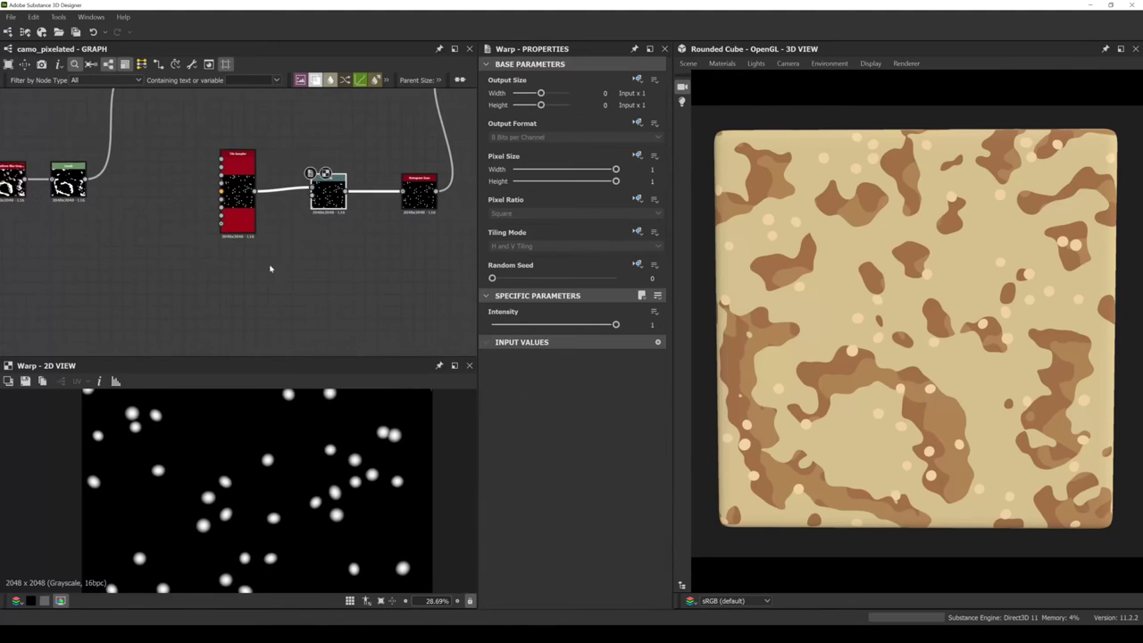
Add a Gaussian Noise node below the Tile Sampler with Scale 64 and Disorder 0.36.
{"action": "key", "text": "space"}
{"action": "type", "text": "gau"}
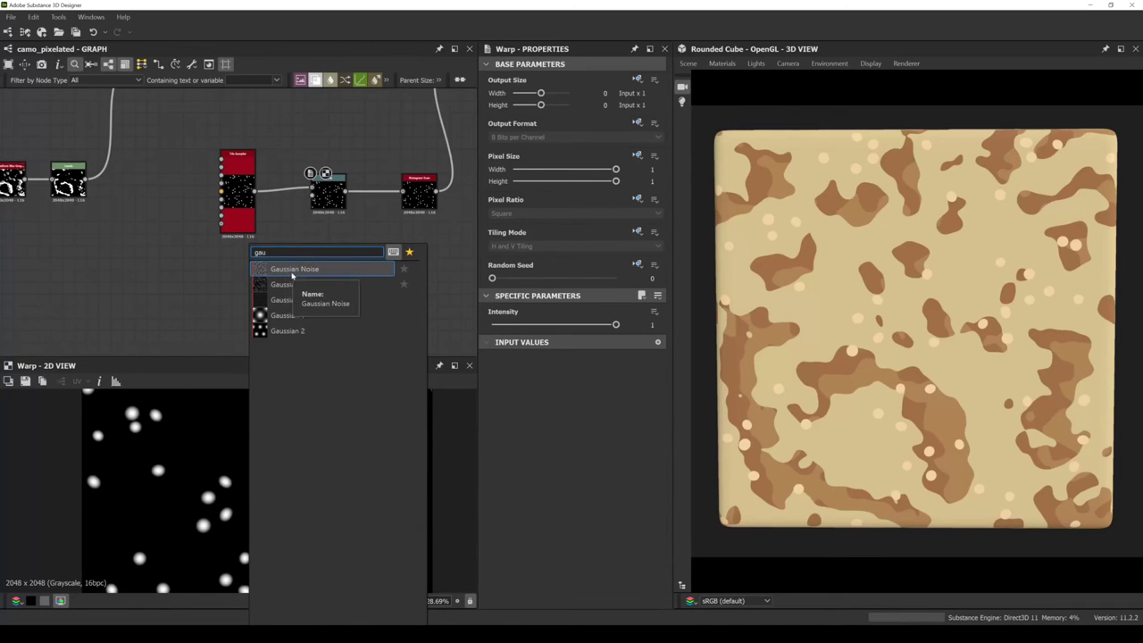
{"action": "left_click", "coordinate": [288, 269]}
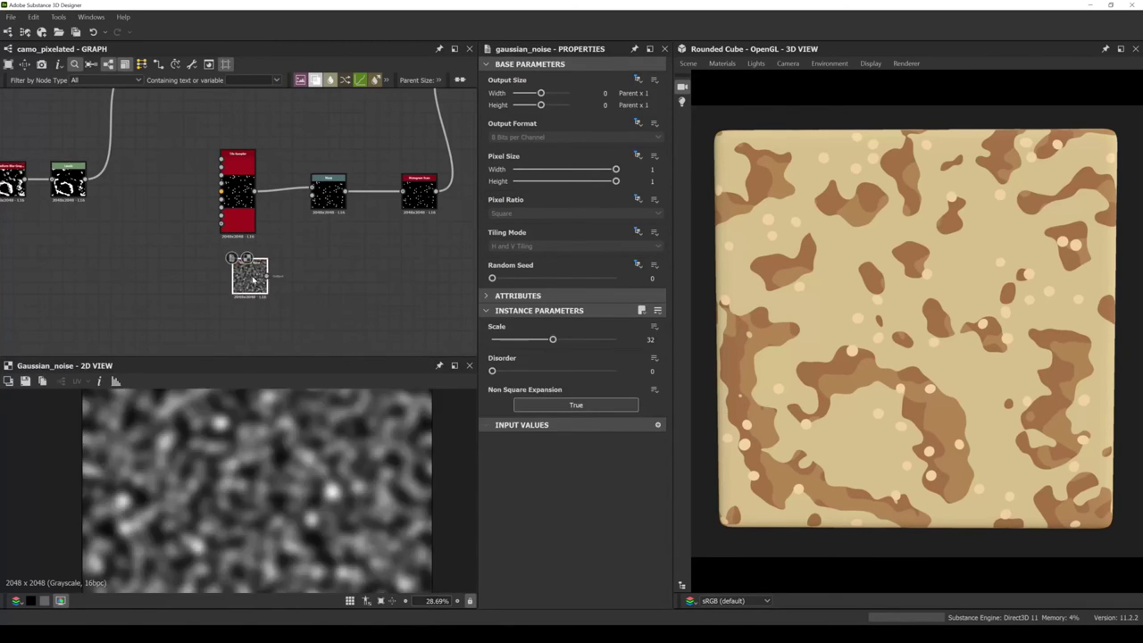
{"action": "scroll", "coordinate": [279, 476], "scroll_direction": "up", "scroll_amount": 1}
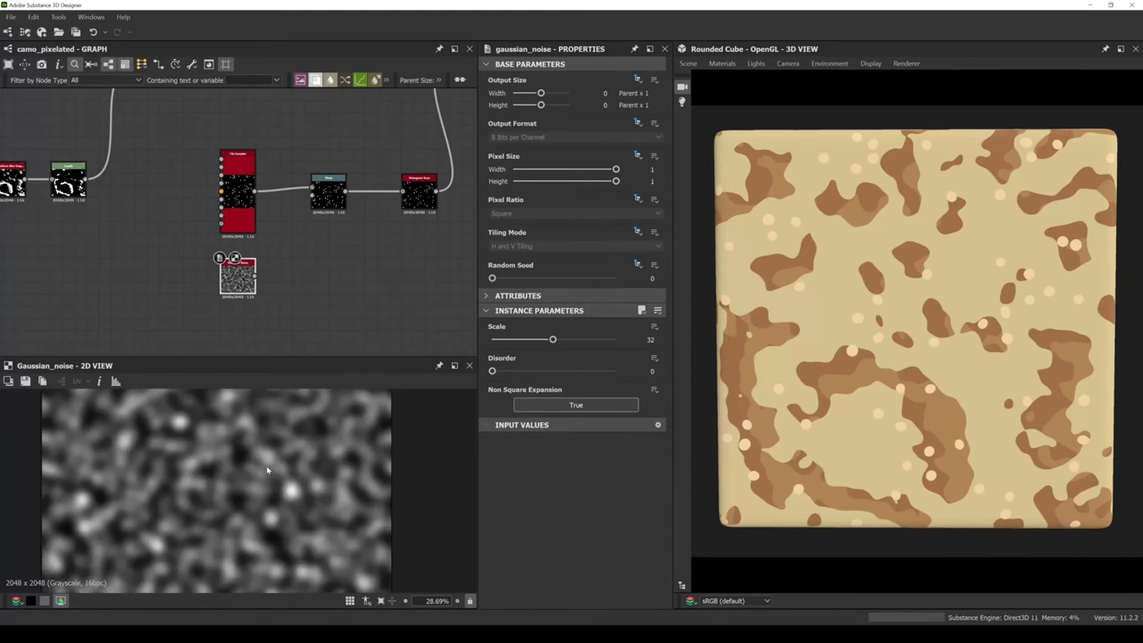
{"action": "scroll", "coordinate": [268, 467], "scroll_direction": "down", "scroll_amount": 2}
{"action": "left_click_drag", "start_coordinate": [493, 371], "coordinate": [668, 351]}
{"action": "scroll", "coordinate": [293, 254], "scroll_direction": "up", "scroll_amount": 2}
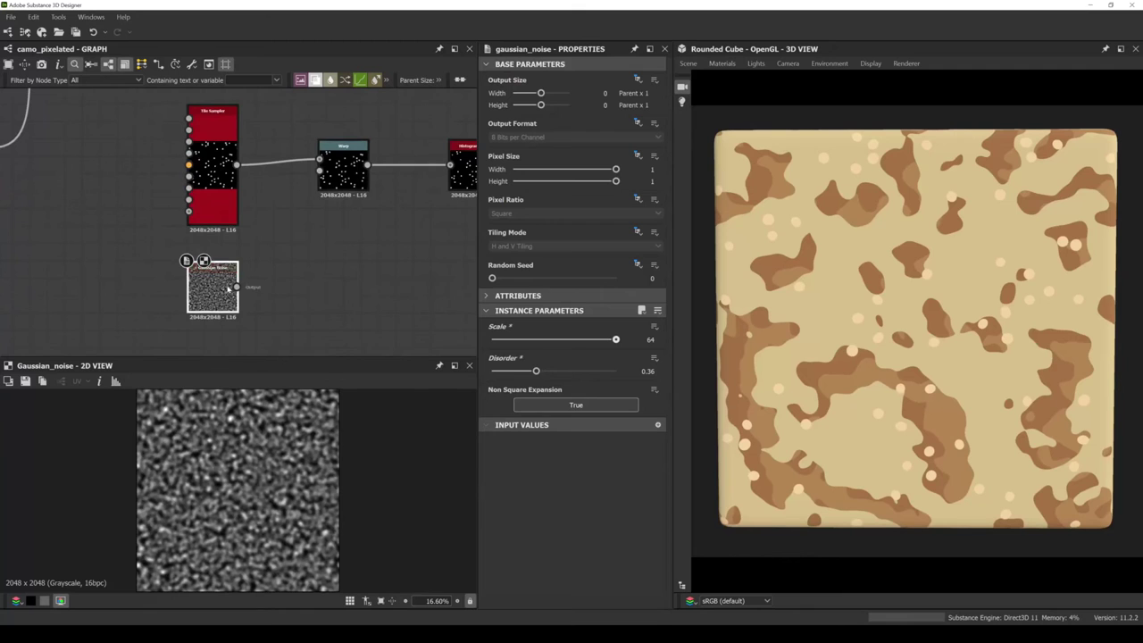
Connect the Gaussian Noise to the Warp's gradient input and set the Warp's Intensity to 0.05.
{"action": "scroll", "coordinate": [239, 284], "scroll_direction": "up", "scroll_amount": 1}
{"action": "left_click_drag", "start_coordinate": [236, 287], "coordinate": [340, 161]}
{"action": "scroll", "coordinate": [240, 461], "scroll_direction": "up", "scroll_amount": 4}
{"action": "left_click_drag", "start_coordinate": [615, 324], "coordinate": [492, 343]}
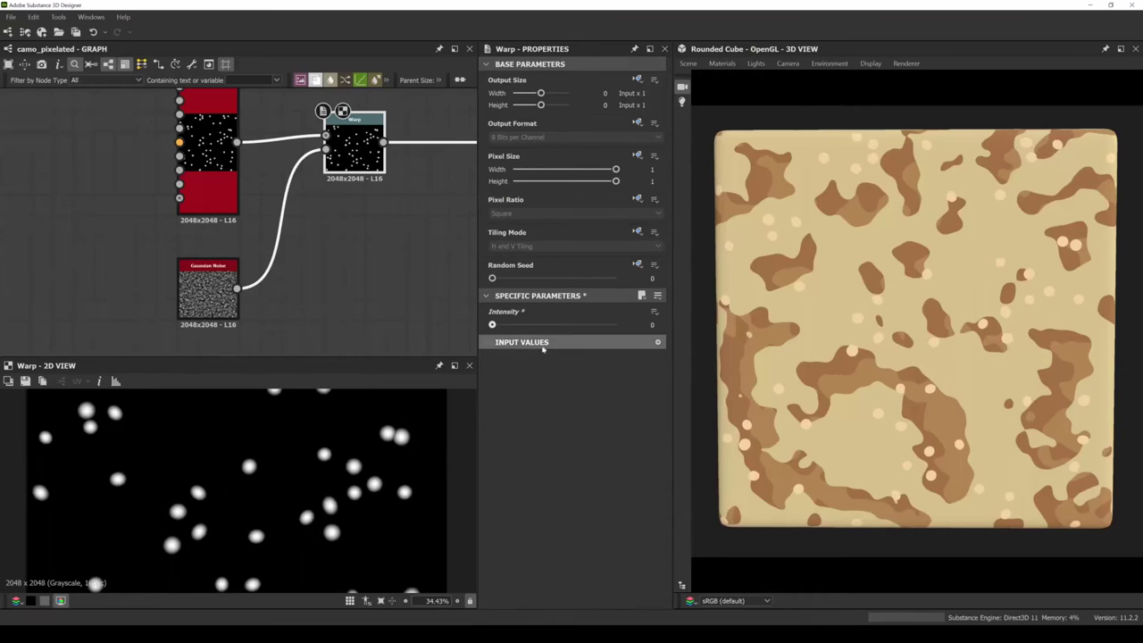
{"action": "scroll", "coordinate": [818, 390], "scroll_direction": "up", "scroll_amount": 3}
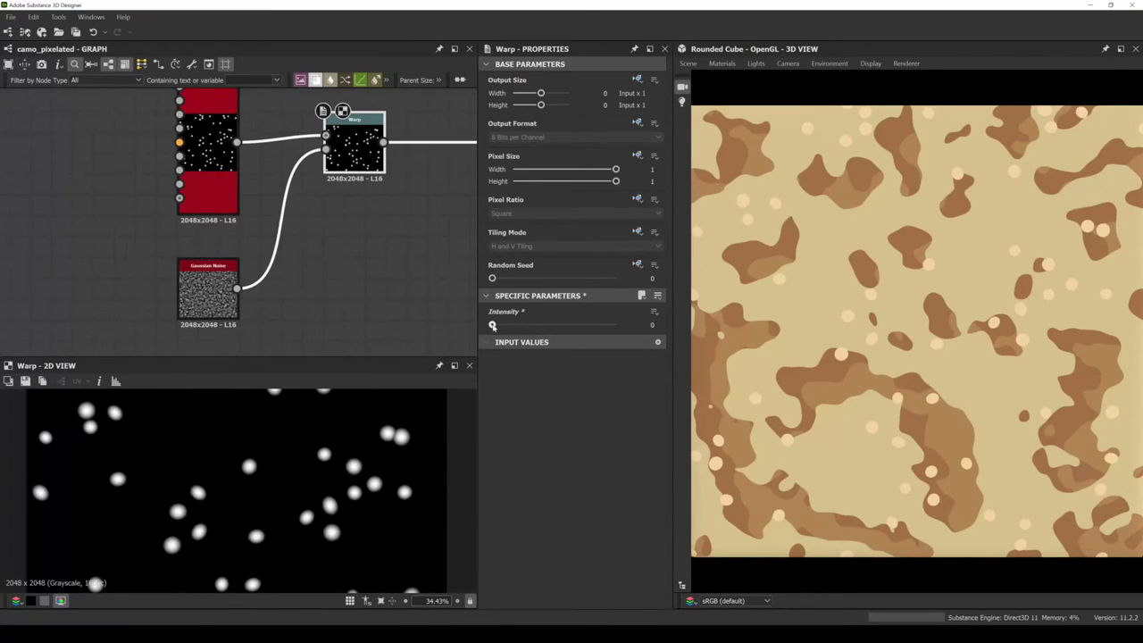
{"action": "left_click_drag", "start_coordinate": [361, 144], "coordinate": [349, 145]}
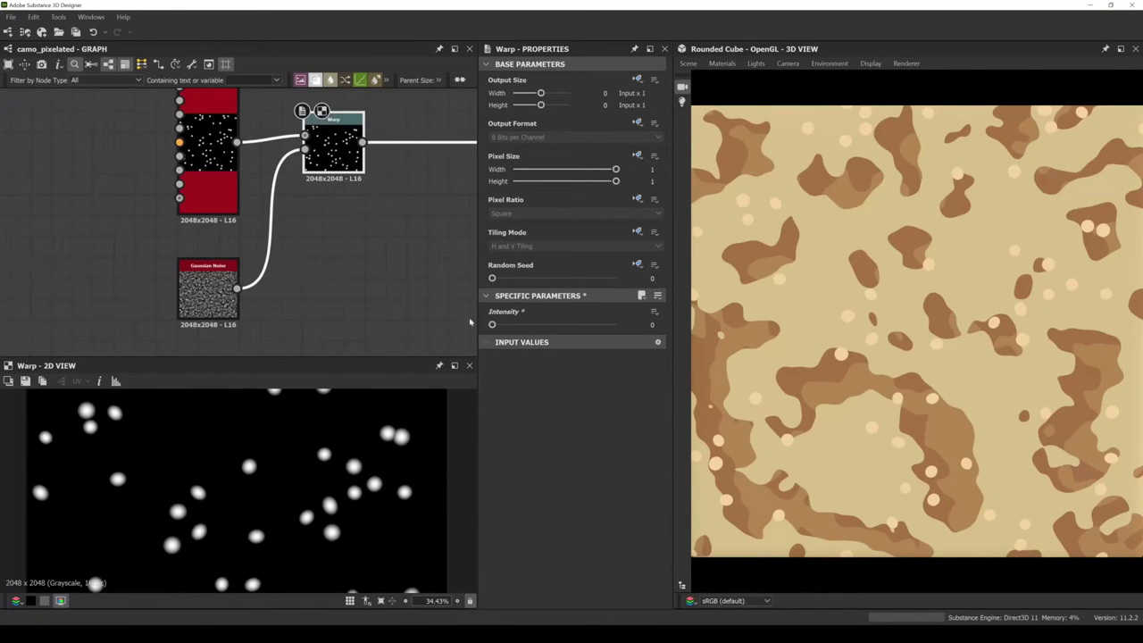
{"action": "left_click_drag", "start_coordinate": [492, 326], "coordinate": [497, 325]}
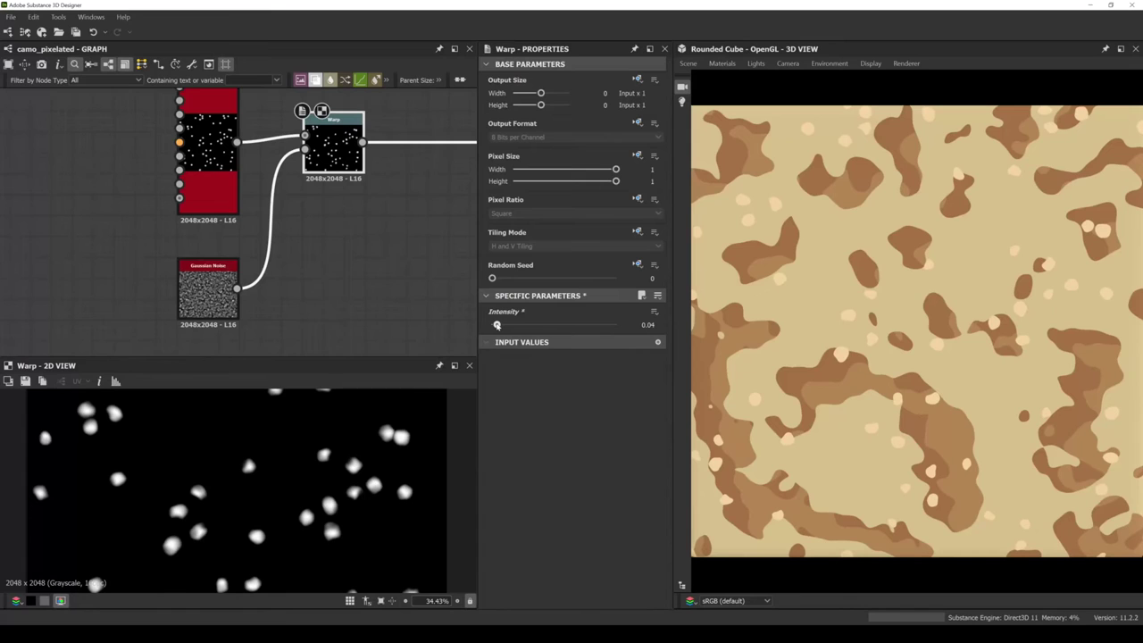
{"action": "left_click_drag", "start_coordinate": [497, 325], "coordinate": [498, 325]}
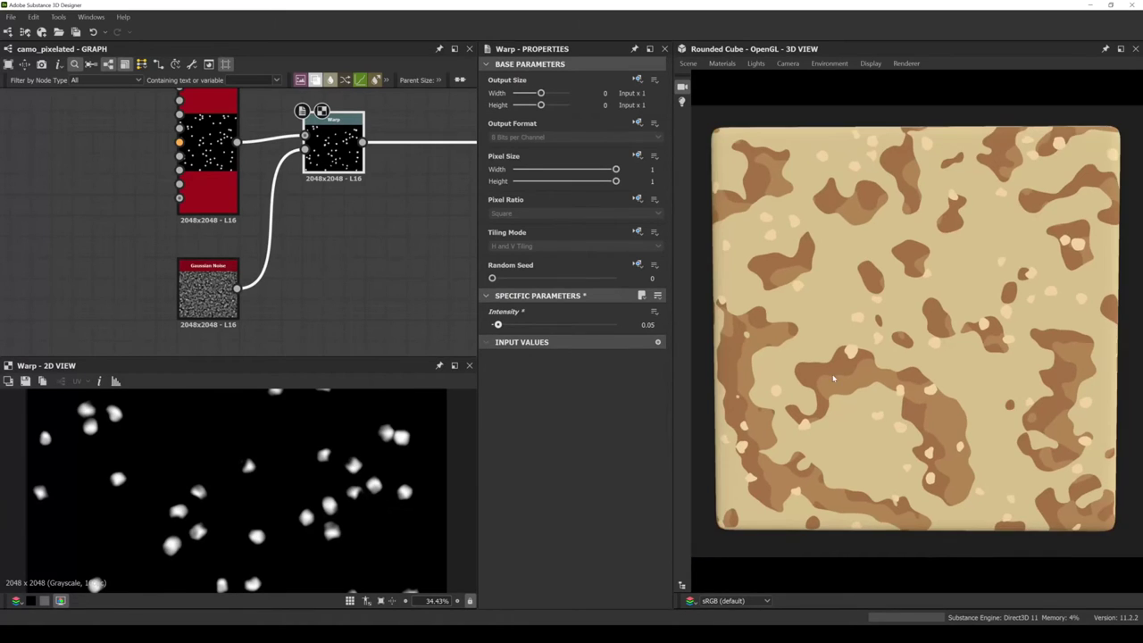
Space out the nodes and insert a second Warp between the first Warp and the Histogram Scan.
{"action": "scroll", "coordinate": [308, 251], "scroll_direction": "down", "scroll_amount": 3}
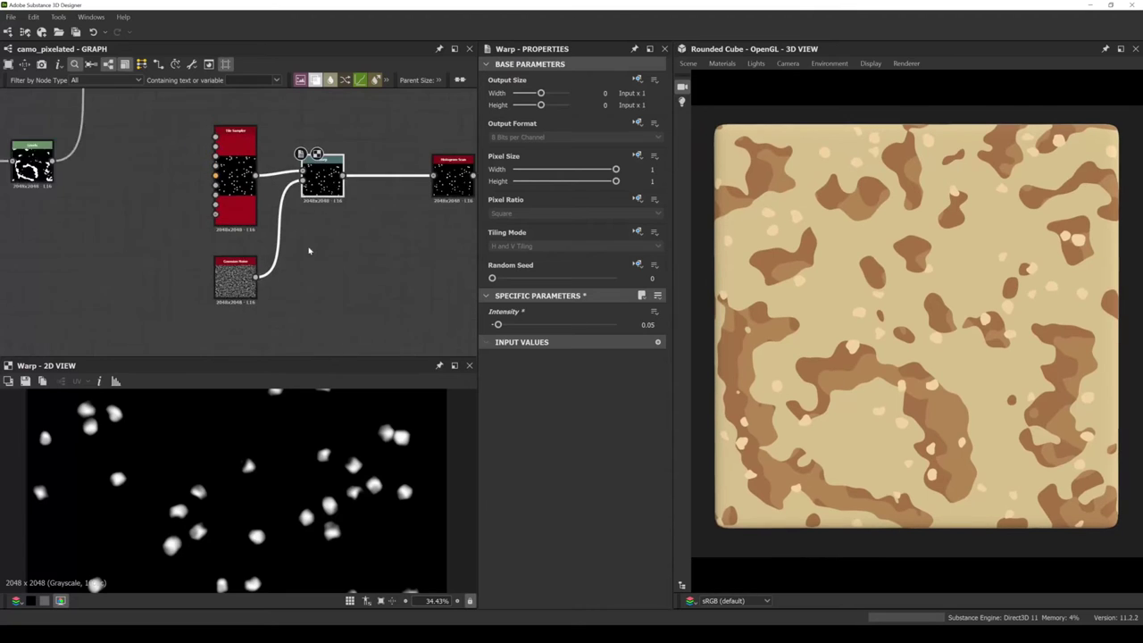
{"action": "middle_click_drag", "start_coordinate": [386, 240], "coordinate": [296, 255]}
{"action": "left_click_drag", "start_coordinate": [364, 194], "coordinate": [401, 193]}
{"action": "middle_click_drag", "start_coordinate": [308, 199], "coordinate": [270, 219]}
{"action": "key", "text": "space"}
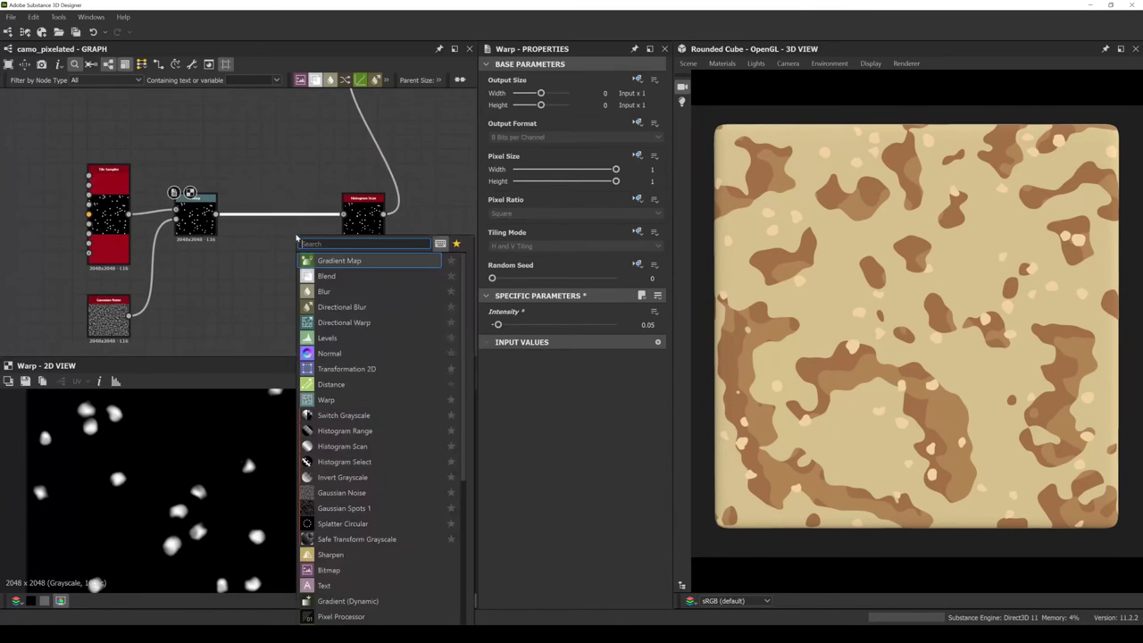
{"action": "type", "text": "war"}
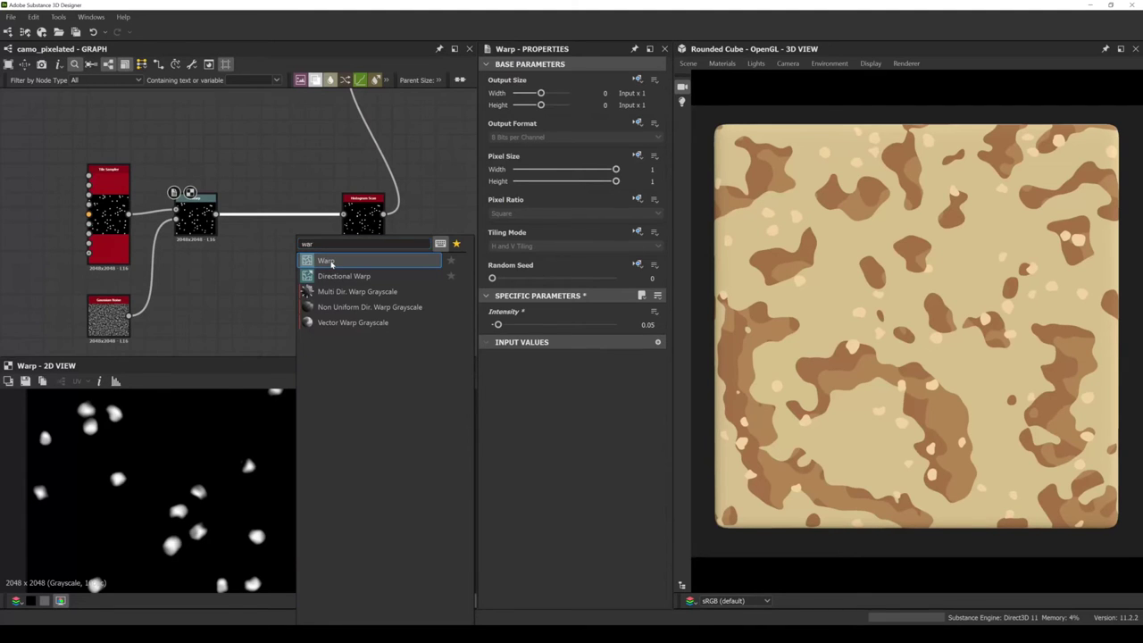
{"action": "left_click", "coordinate": [331, 263]}
{"action": "scroll", "coordinate": [200, 286], "scroll_direction": "up", "scroll_amount": 5}
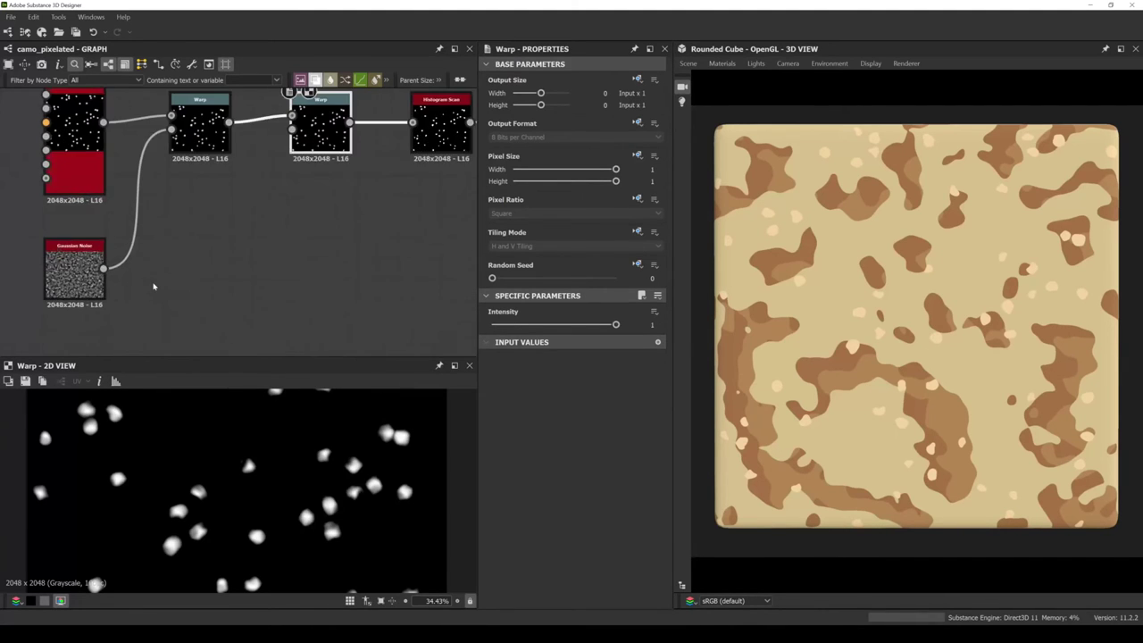
{"action": "left_click_drag", "start_coordinate": [310, 156], "coordinate": [316, 156]}
{"action": "middle_click_drag", "start_coordinate": [245, 286], "coordinate": [260, 275]}
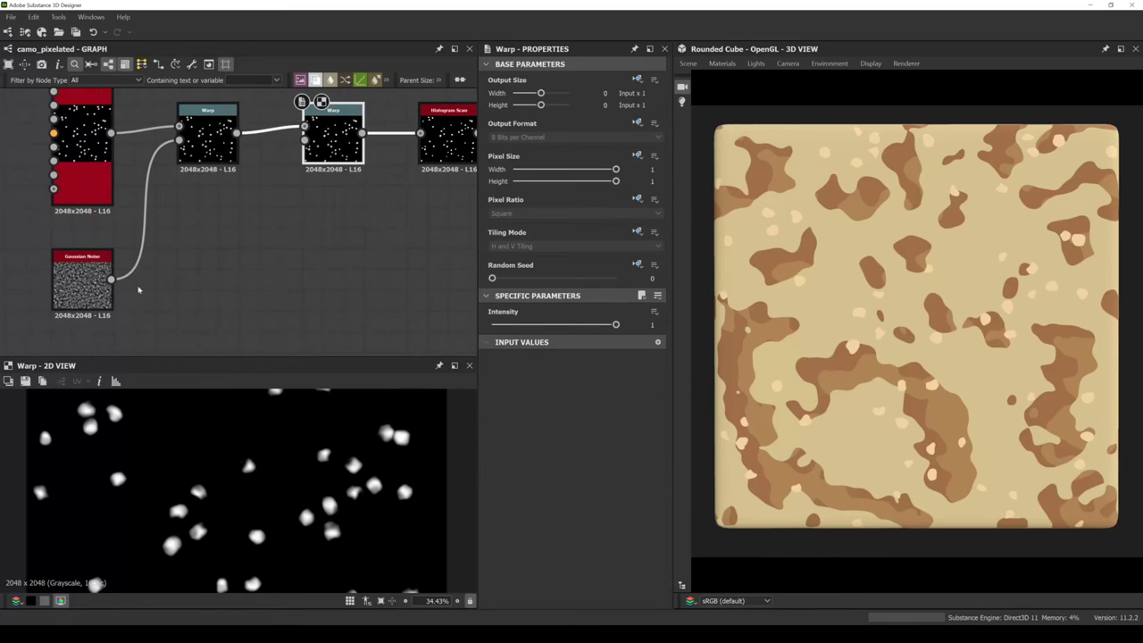
Branch a Transformation 2D node off the Gaussian Noise, place it beneath the first Warp, and apply the /2 scaling twice.
{"action": "left_click_drag", "start_coordinate": [110, 279], "coordinate": [199, 280]}
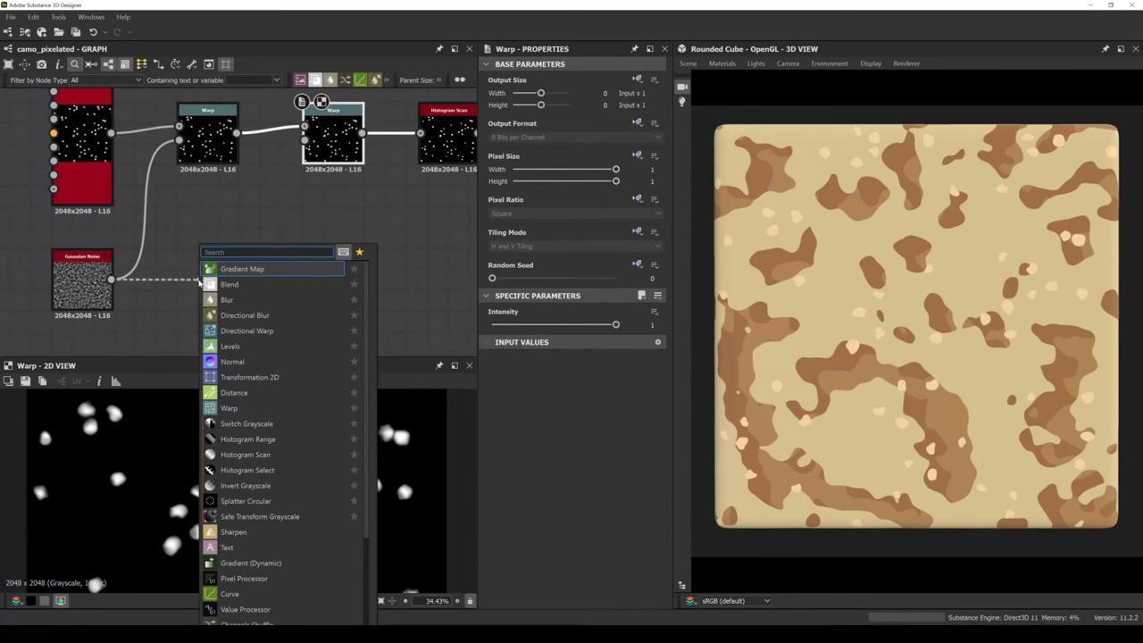
{"action": "left_click", "coordinate": [168, 286]}
{"action": "left_click_drag", "start_coordinate": [110, 280], "coordinate": [193, 283]}
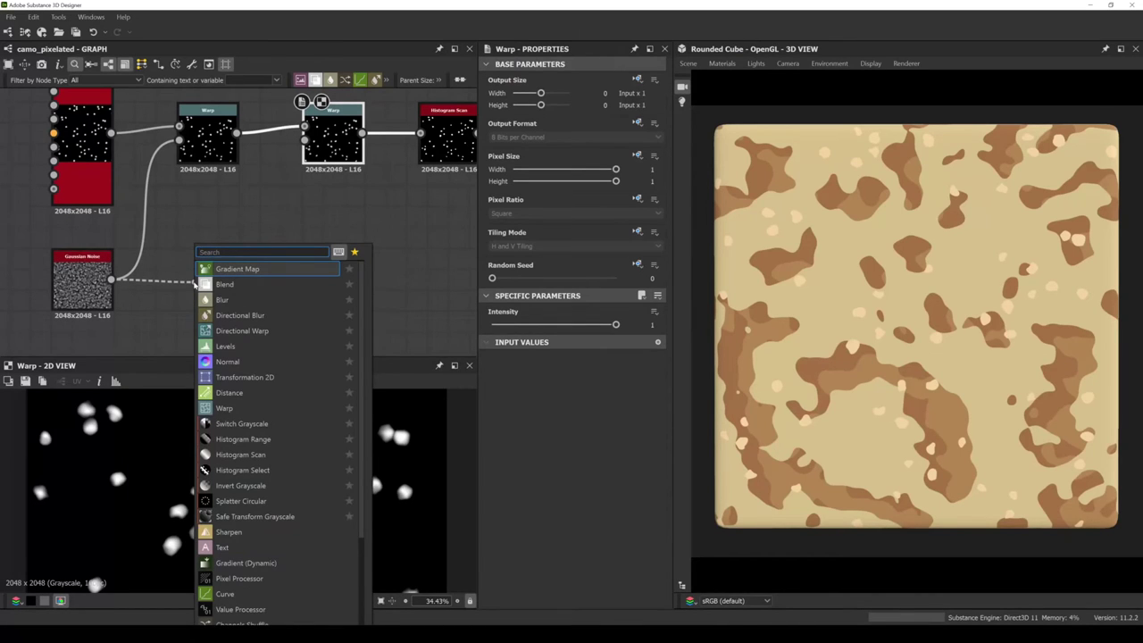
{"action": "left_click", "coordinate": [241, 377]}
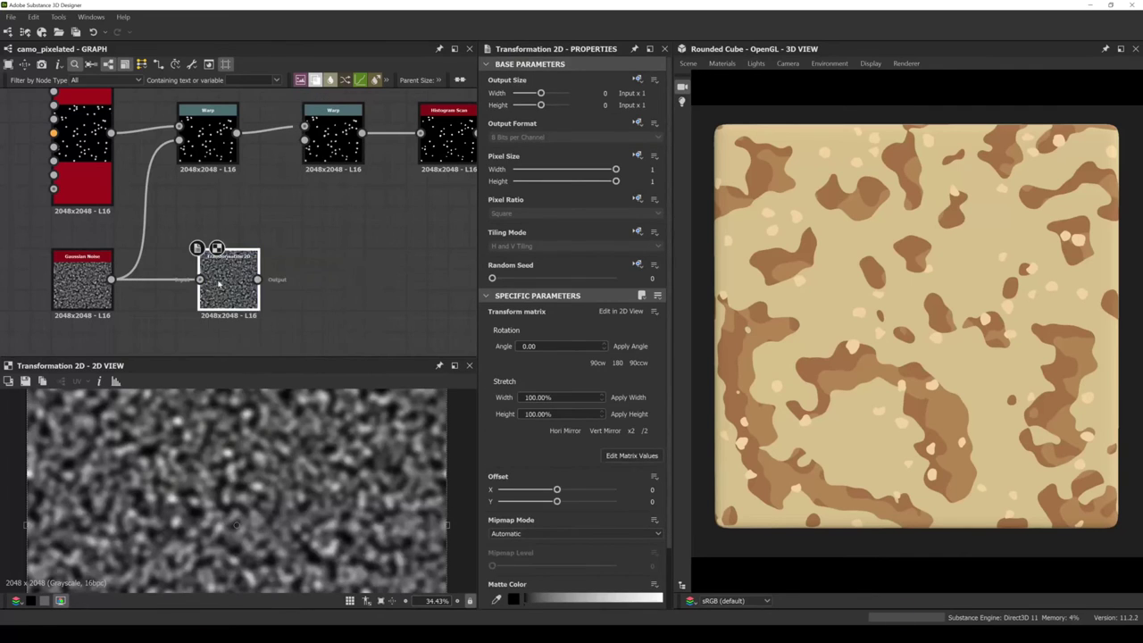
{"action": "left_click_drag", "start_coordinate": [219, 283], "coordinate": [198, 284]}
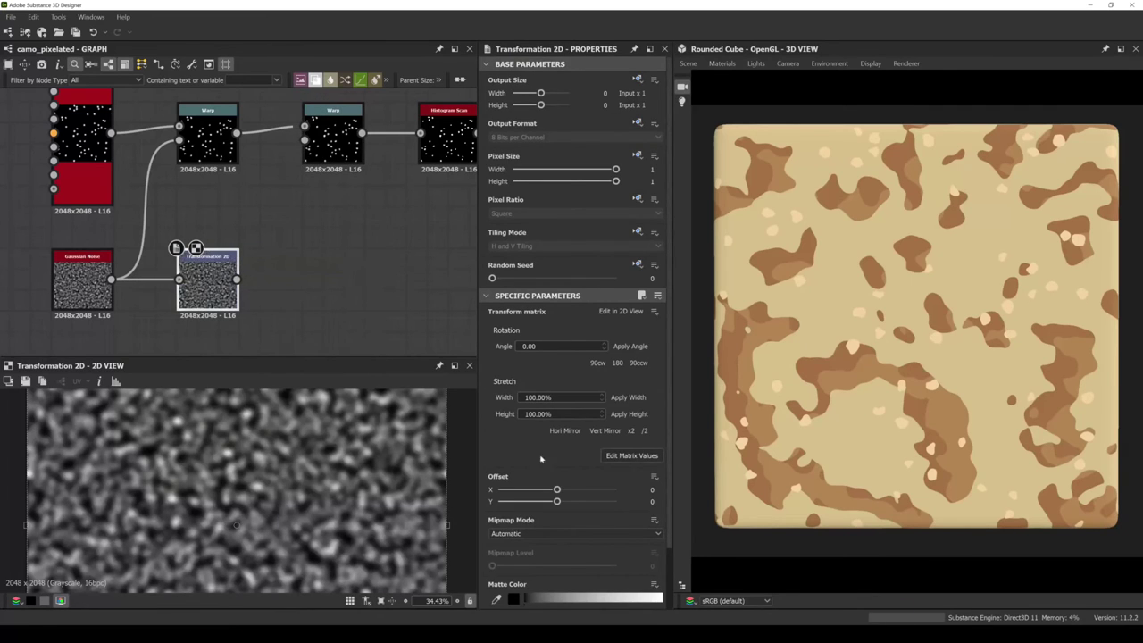
{"action": "left_click", "coordinate": [646, 432]}
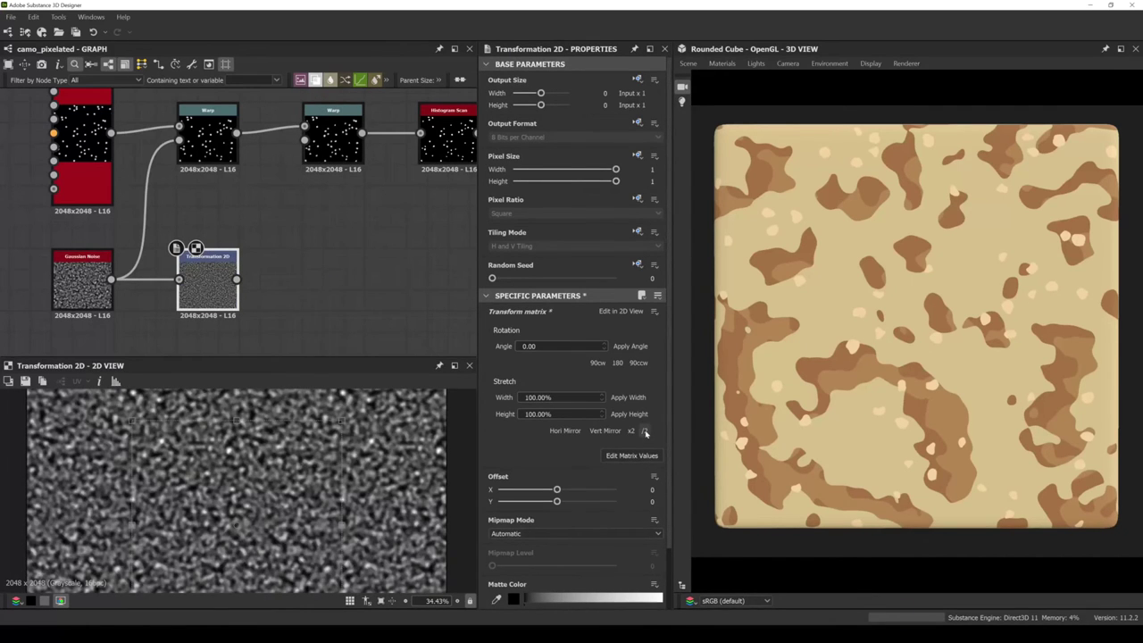
{"action": "left_click", "coordinate": [646, 433]}
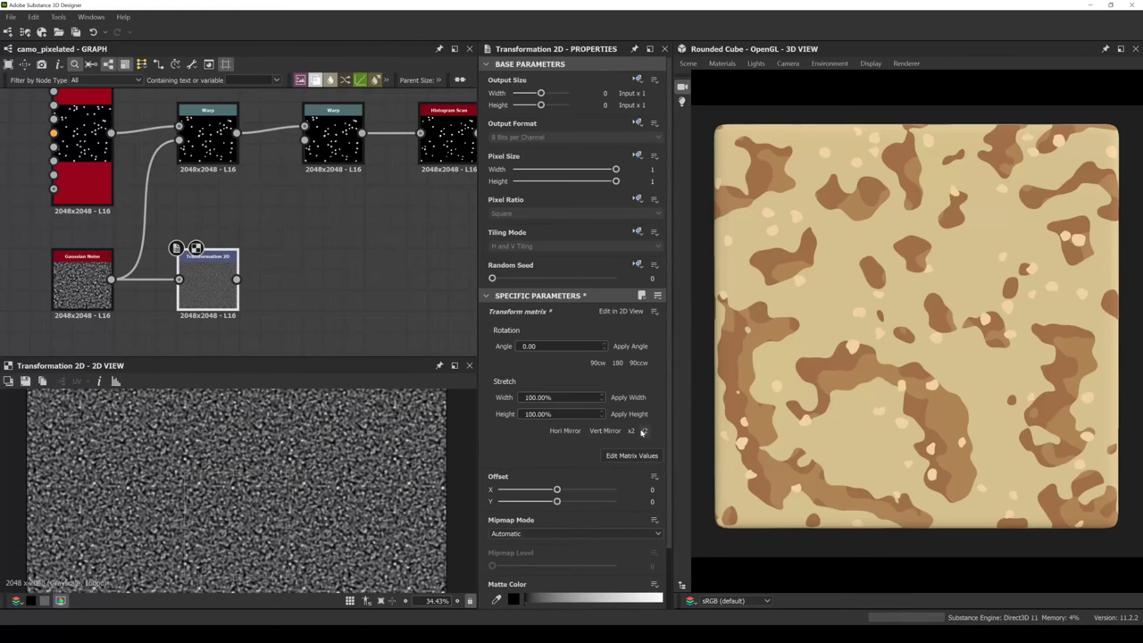
Connect the Transformation 2D to the second Warp's gradient input and set that Warp's Intensity to 0.01.
{"action": "scroll", "coordinate": [435, 466], "scroll_direction": "down", "scroll_amount": 2}
{"action": "left_click_drag", "start_coordinate": [236, 280], "coordinate": [323, 152]}
{"action": "left_click", "coordinate": [323, 150]}
{"action": "left_click_drag", "start_coordinate": [607, 324], "coordinate": [492, 327]}
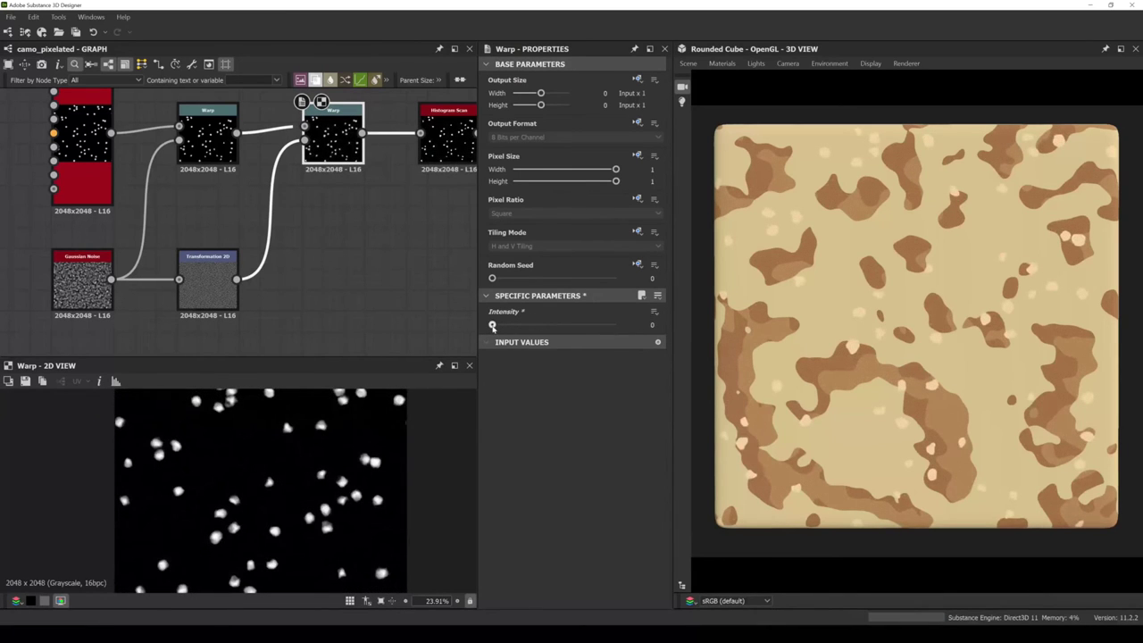
{"action": "double_click", "coordinate": [655, 327]}
{"action": "type", "text": "0.01"}
{"action": "key", "text": "Return"}
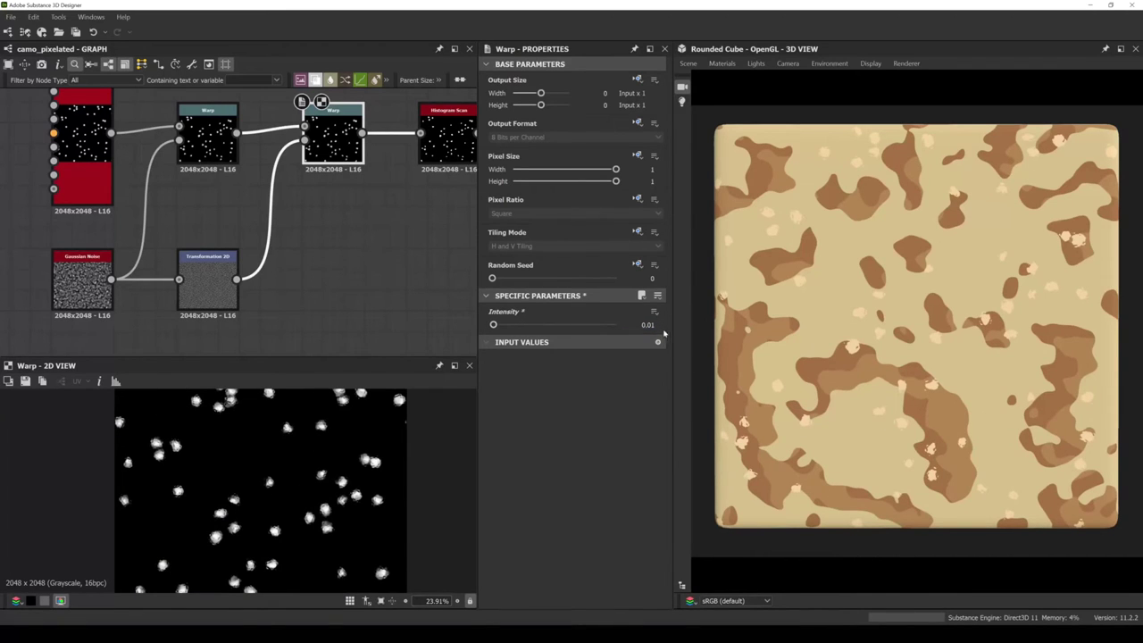
Try an Intensity of 0.001 on the second Warp, then set it to 0.005.
{"action": "type", "text": "0"}
{"action": "key", "text": "Return"}
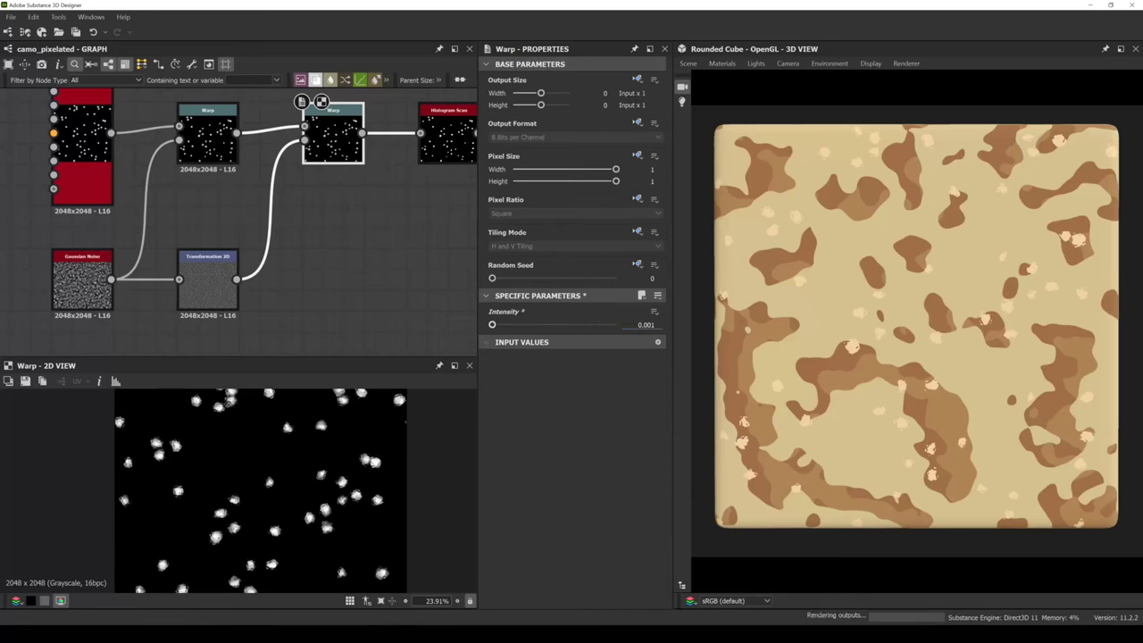
{"action": "scroll", "coordinate": [898, 401], "scroll_direction": "up", "scroll_amount": 5}
{"action": "scroll", "coordinate": [879, 409], "scroll_direction": "down", "scroll_amount": 4}
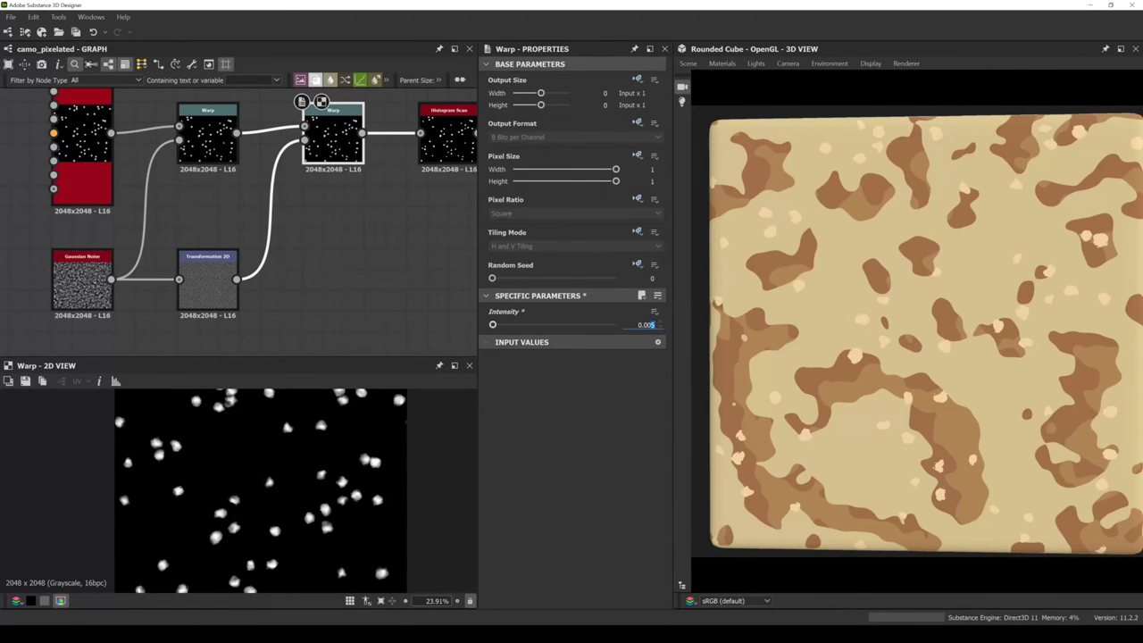
Apply the x2 scaling once to the Transformation 2D node that feeds the second Warp's gradient input.
{"action": "key", "text": "Return"}
{"action": "left_click", "coordinate": [207, 284]}
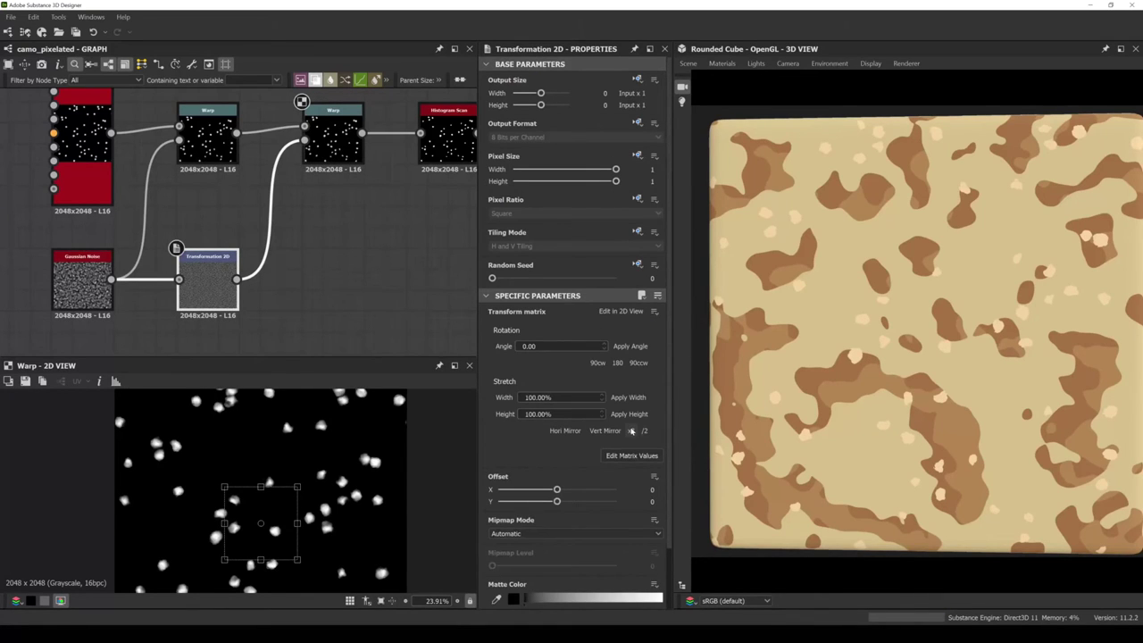
{"action": "left_click", "coordinate": [631, 430]}
Set the second Warp's Intensity to 0.01 and check the light spots' edges on the rounded cube.
{"action": "left_click", "coordinate": [333, 121]}
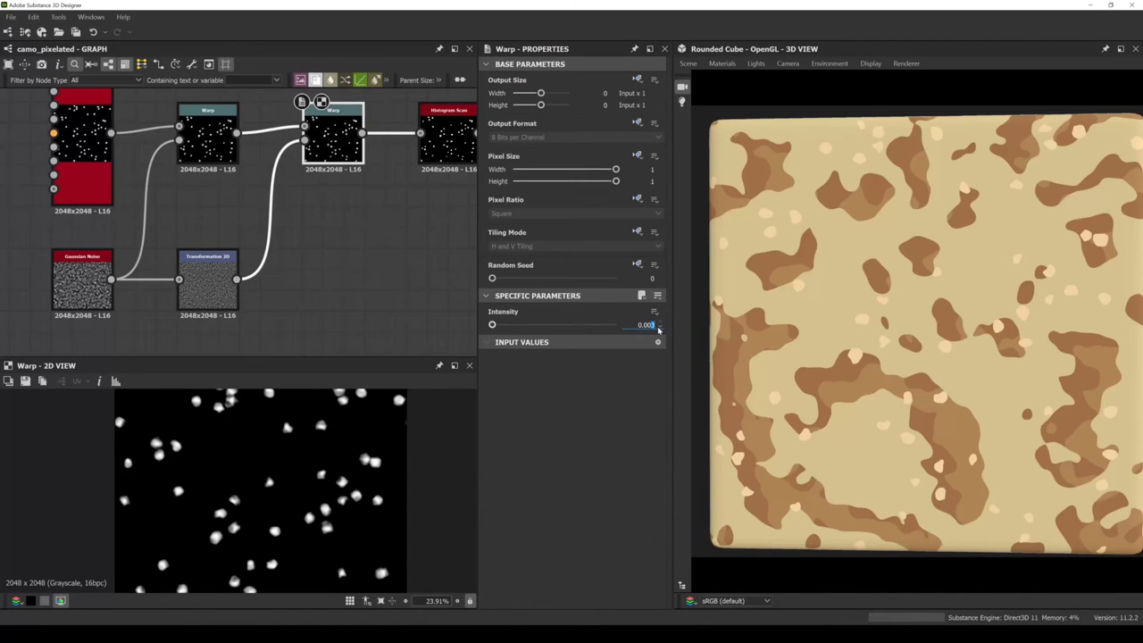
{"action": "key", "text": "Return"}
{"action": "double_click", "coordinate": [659, 328]}
{"action": "type", "text": "0.01"}
{"action": "key", "text": "Return"}
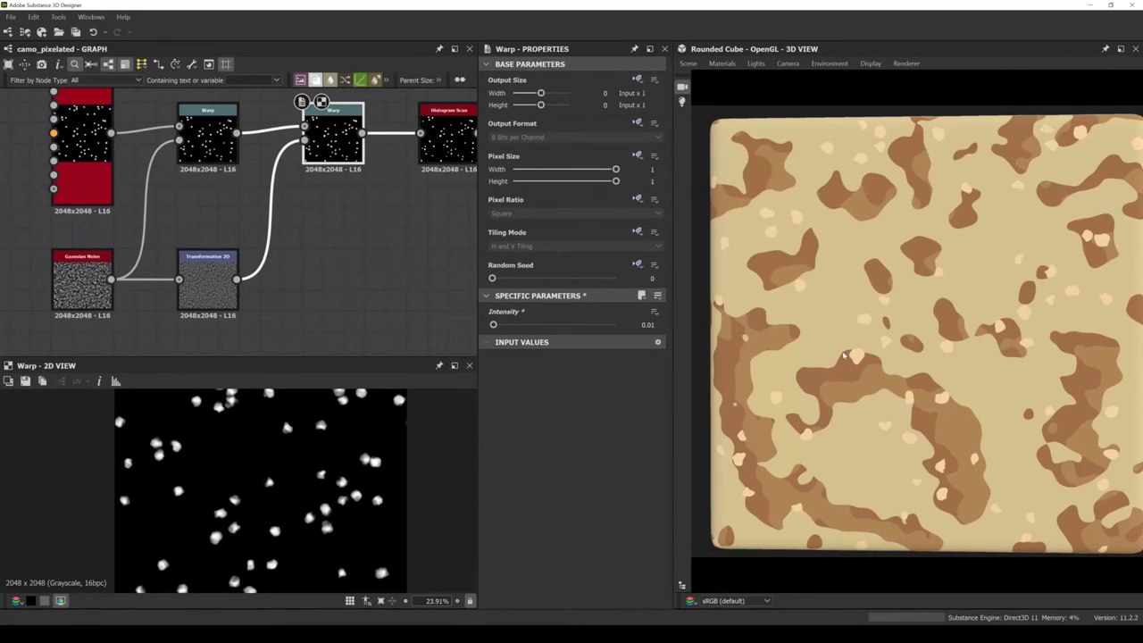
{"action": "scroll", "coordinate": [844, 355], "scroll_direction": "down", "scroll_amount": 3}
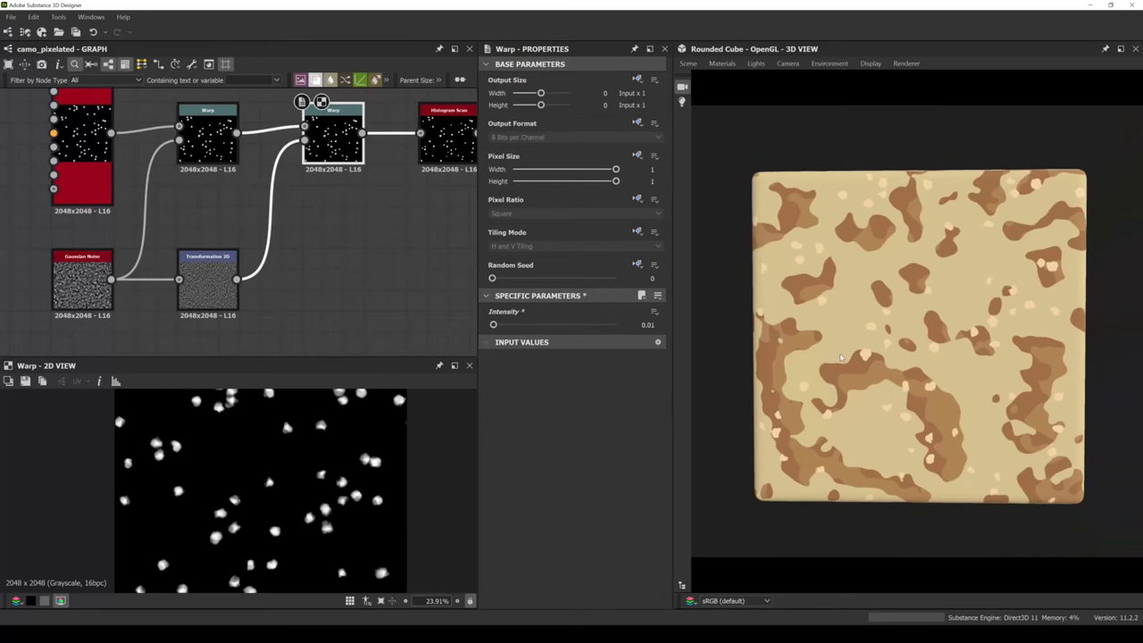
{"action": "scroll", "coordinate": [837, 357], "scroll_direction": "up", "scroll_amount": 3}
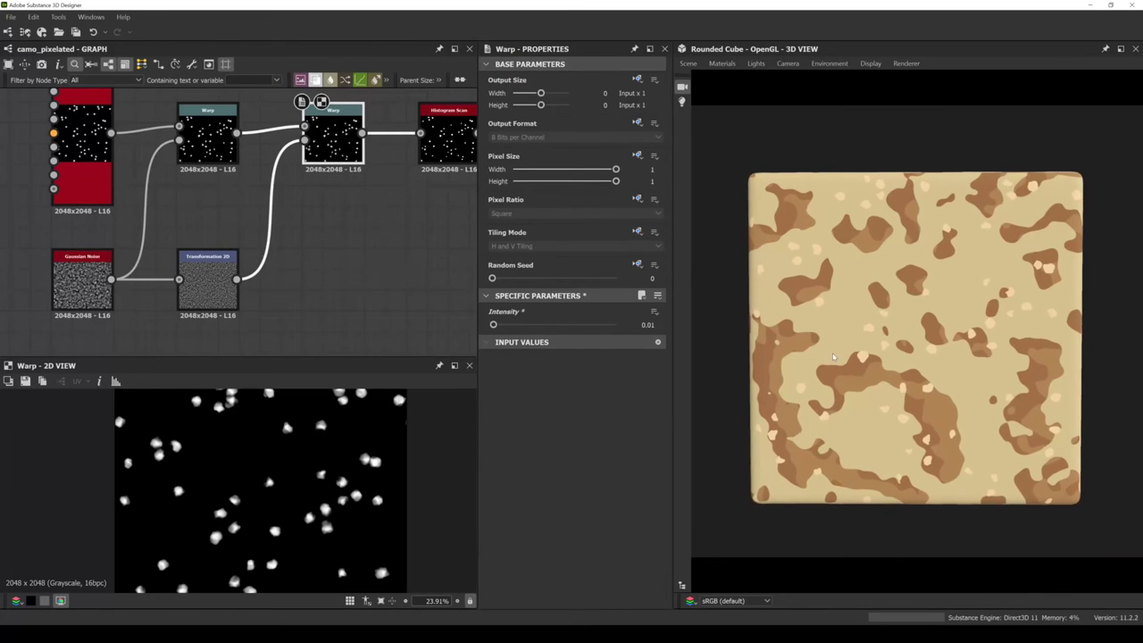
{"action": "left_click_drag", "start_coordinate": [834, 357], "coordinate": [833, 355]}
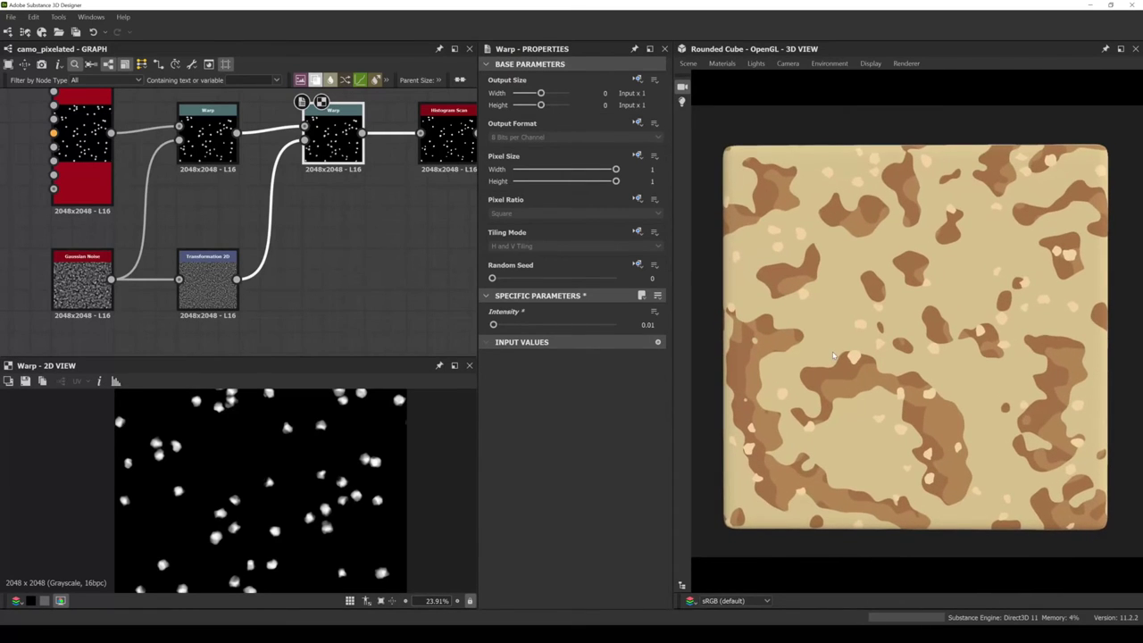
Shift the final Blend and its light tan color node to the right, making room beside the Histogram Scan.
{"action": "scroll", "coordinate": [323, 239], "scroll_direction": "down", "scroll_amount": 5}
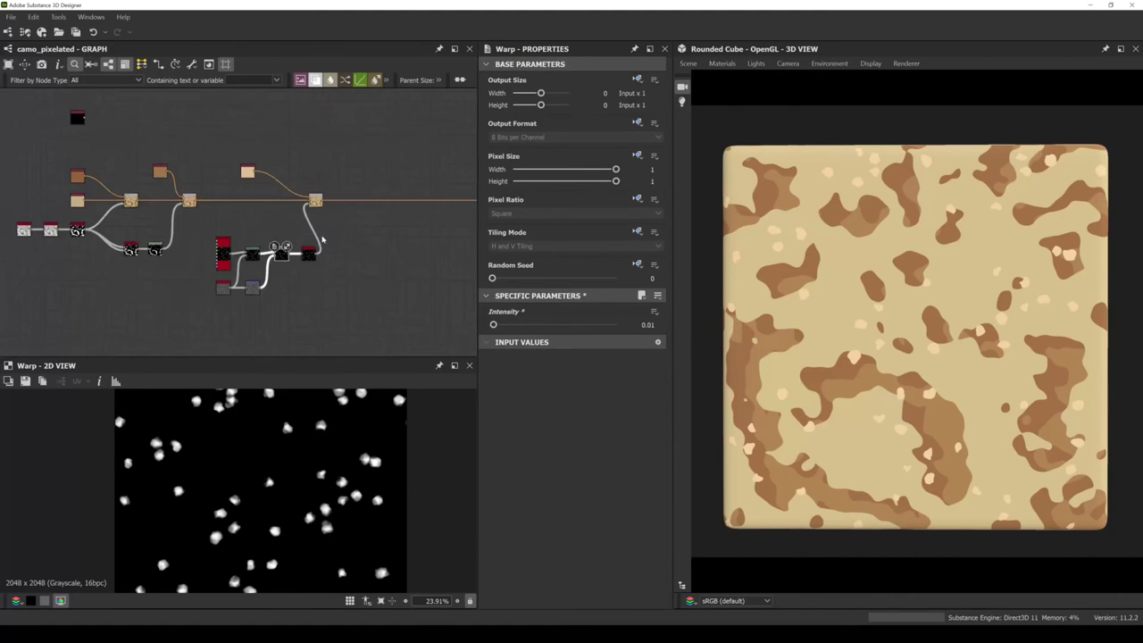
{"action": "left_click_drag", "start_coordinate": [315, 200], "coordinate": [344, 200]}
{"action": "left_click_drag", "start_coordinate": [247, 172], "coordinate": [320, 172]}
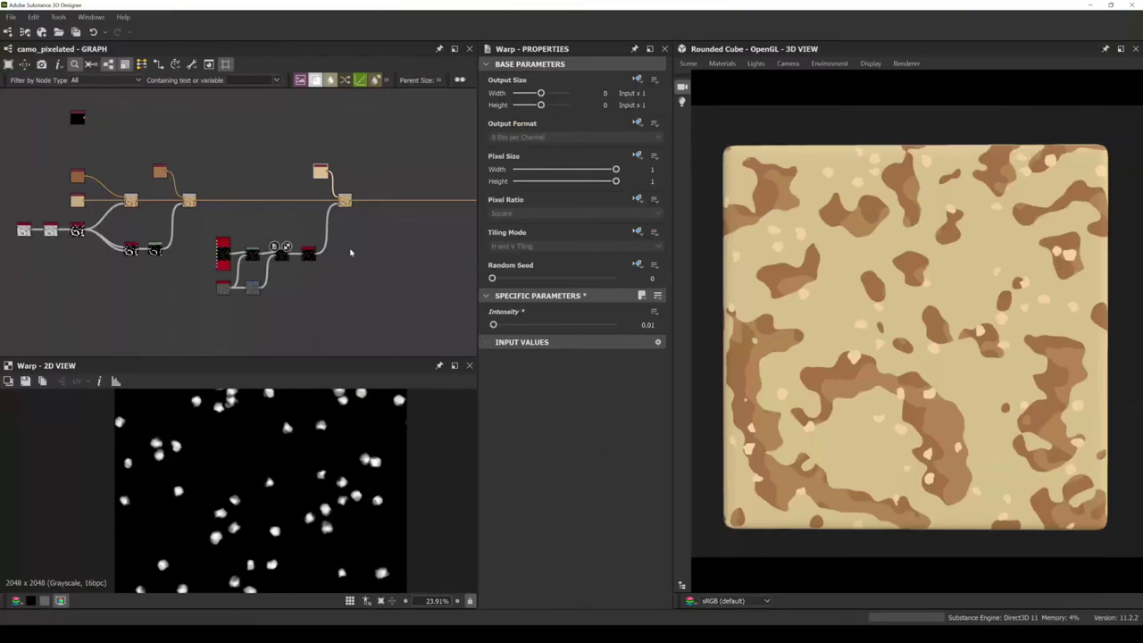
Duplicate the Tile Sampler that scatters the light spots and place the copy past the spots' Histogram Scan, below the main color chain.
{"action": "scroll", "coordinate": [339, 253], "scroll_direction": "up", "scroll_amount": 3}
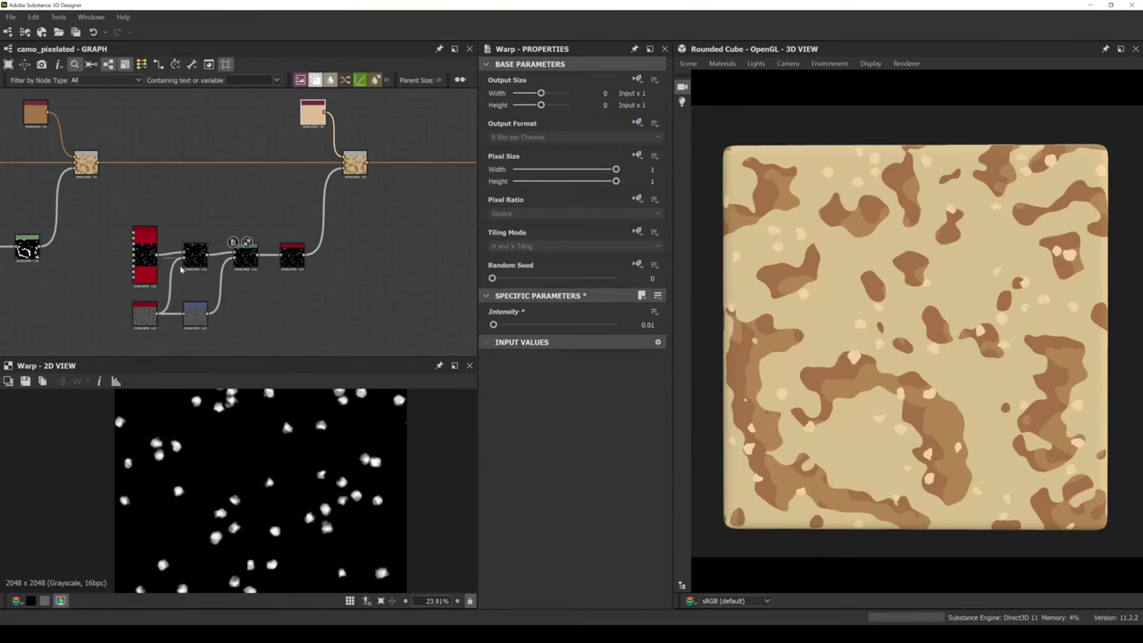
{"action": "scroll", "coordinate": [147, 259], "scroll_direction": "up", "scroll_amount": 2}
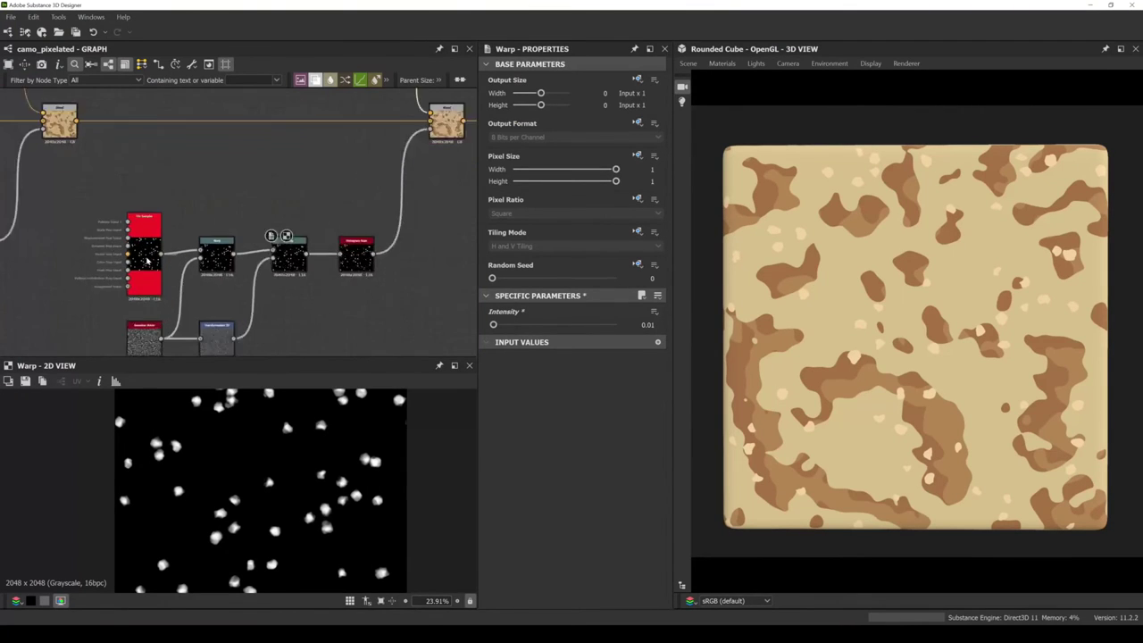
{"action": "scroll", "coordinate": [148, 259], "scroll_direction": "up", "scroll_amount": 1}
{"action": "left_click", "coordinate": [147, 259]}
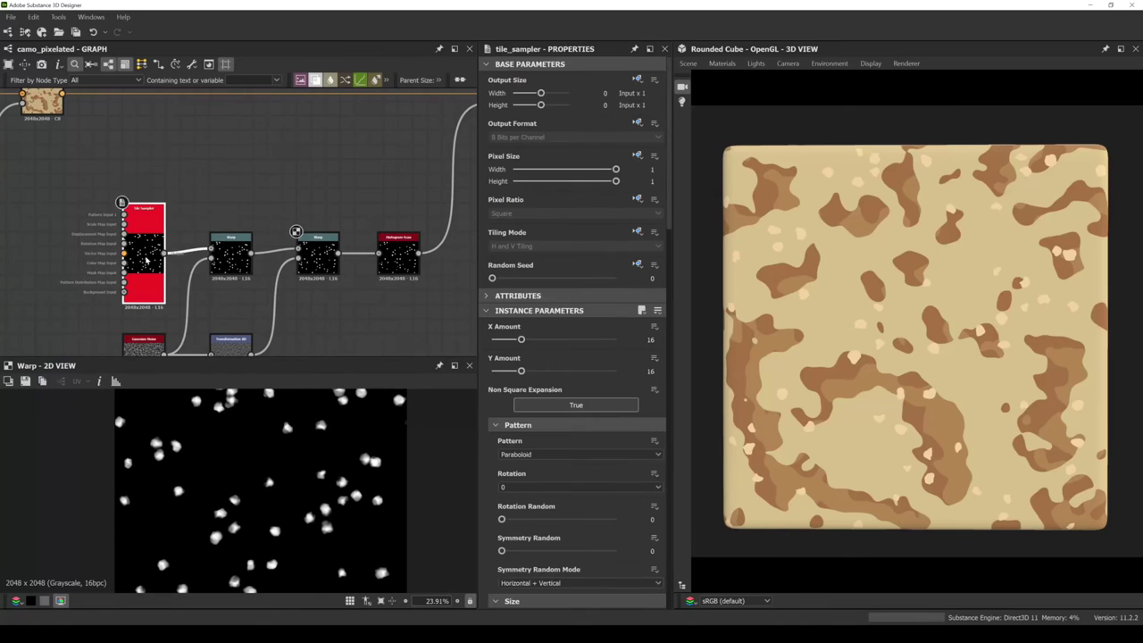
{"action": "double_click", "coordinate": [147, 259]}
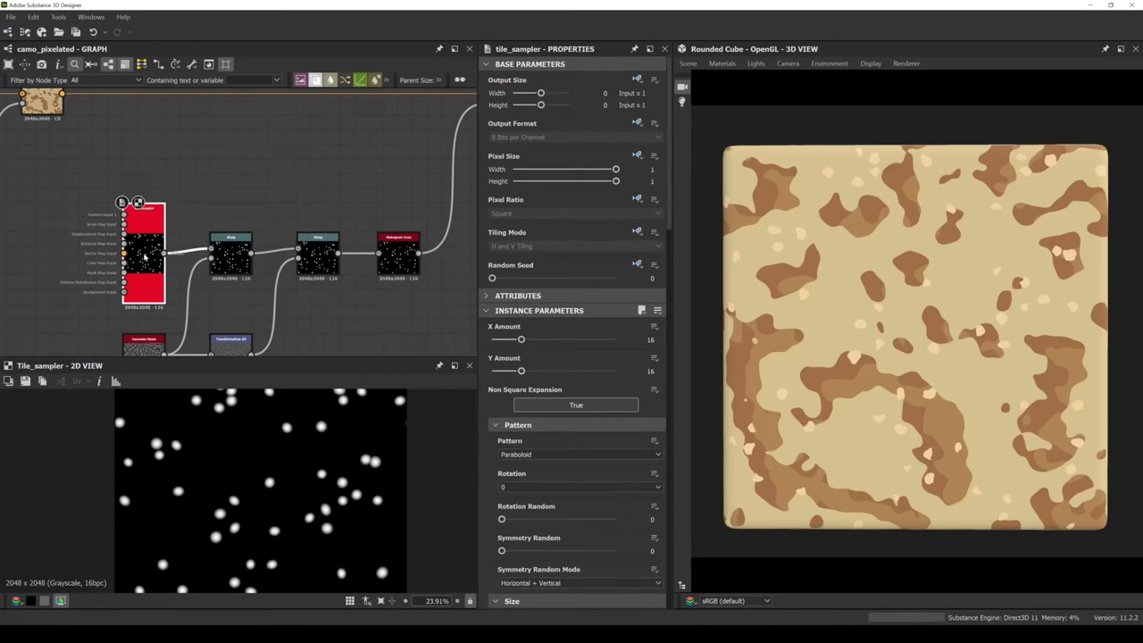
{"action": "key", "text": "ctrl+d"}
{"action": "left_click_drag", "start_coordinate": [238, 227], "coordinate": [347, 217]}
{"action": "middle_click_drag", "start_coordinate": [346, 217], "coordinate": [166, 232]}
{"action": "scroll", "coordinate": [166, 232], "scroll_direction": "down", "scroll_amount": 2}
{"action": "left_click_drag", "start_coordinate": [166, 232], "coordinate": [343, 263]}
{"action": "scroll", "coordinate": [314, 258], "scroll_direction": "down", "scroll_amount": 1}
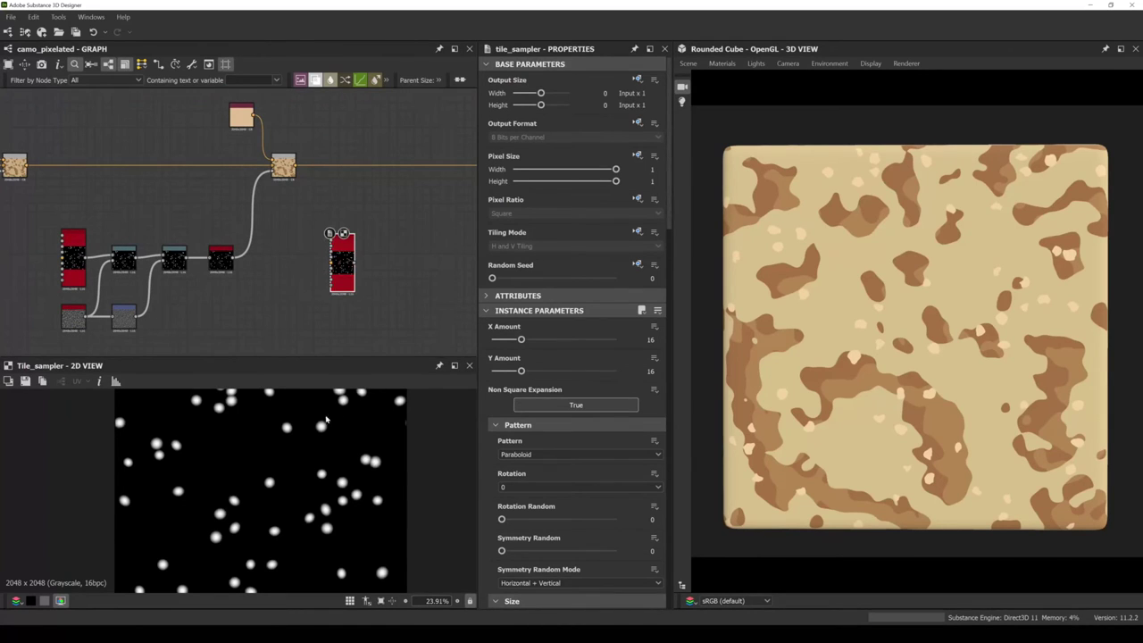
Set the duplicated Tile Sampler's X Amount and Y Amount to 40 and its Random Seed to 6.
{"action": "scroll", "coordinate": [272, 455], "scroll_direction": "up", "scroll_amount": 1}
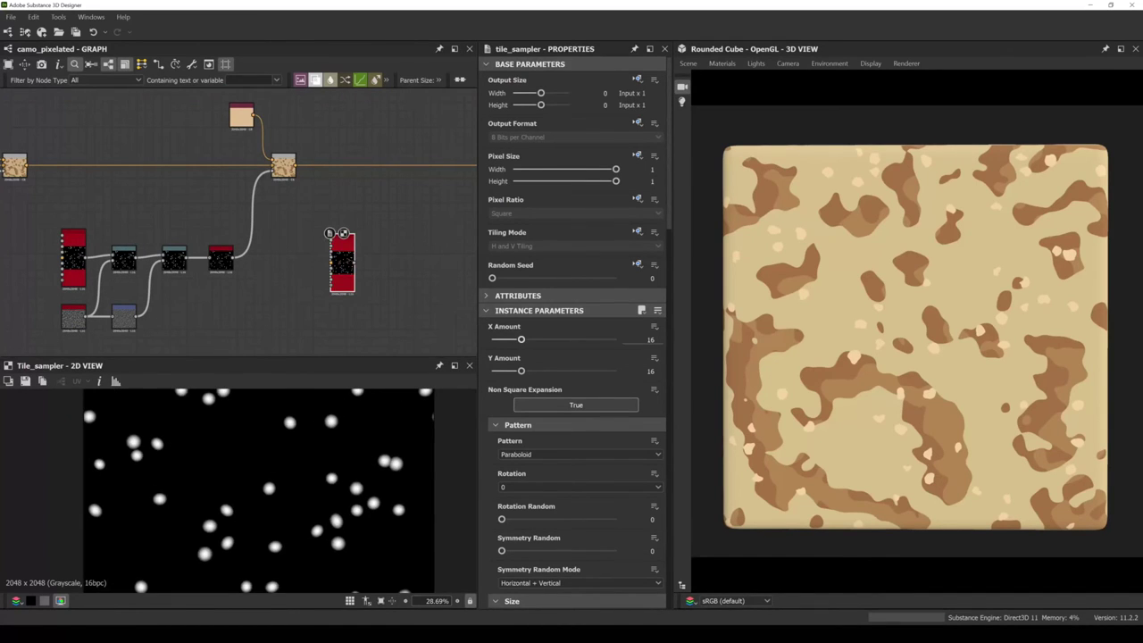
{"action": "left_click_drag", "start_coordinate": [521, 340], "coordinate": [568, 342]}
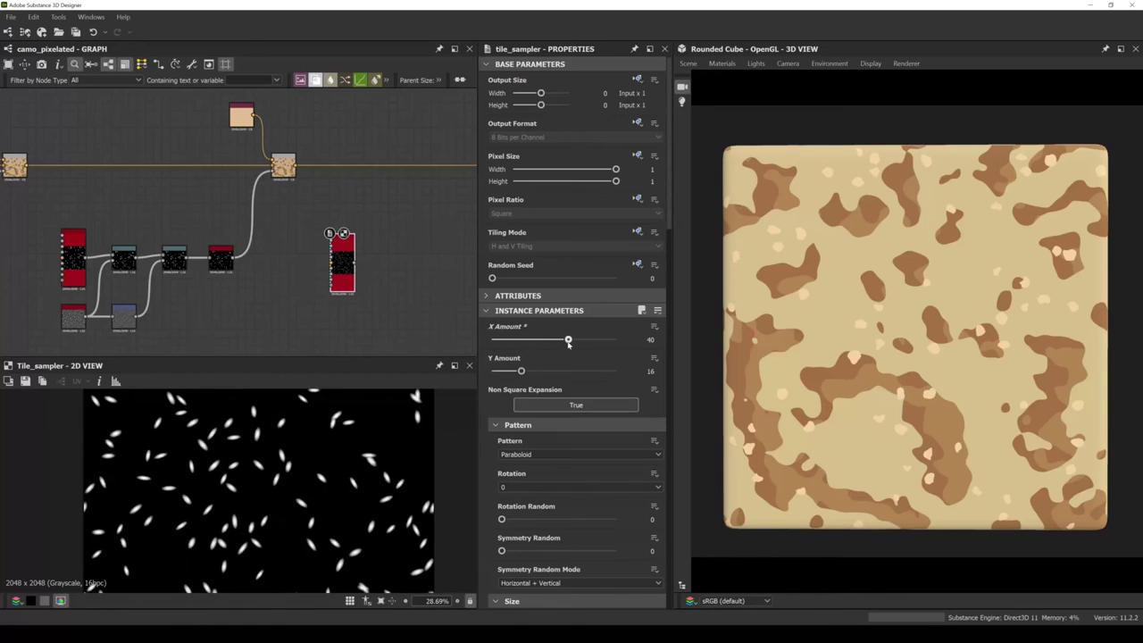
{"action": "left_click_drag", "start_coordinate": [521, 371], "coordinate": [568, 371]}
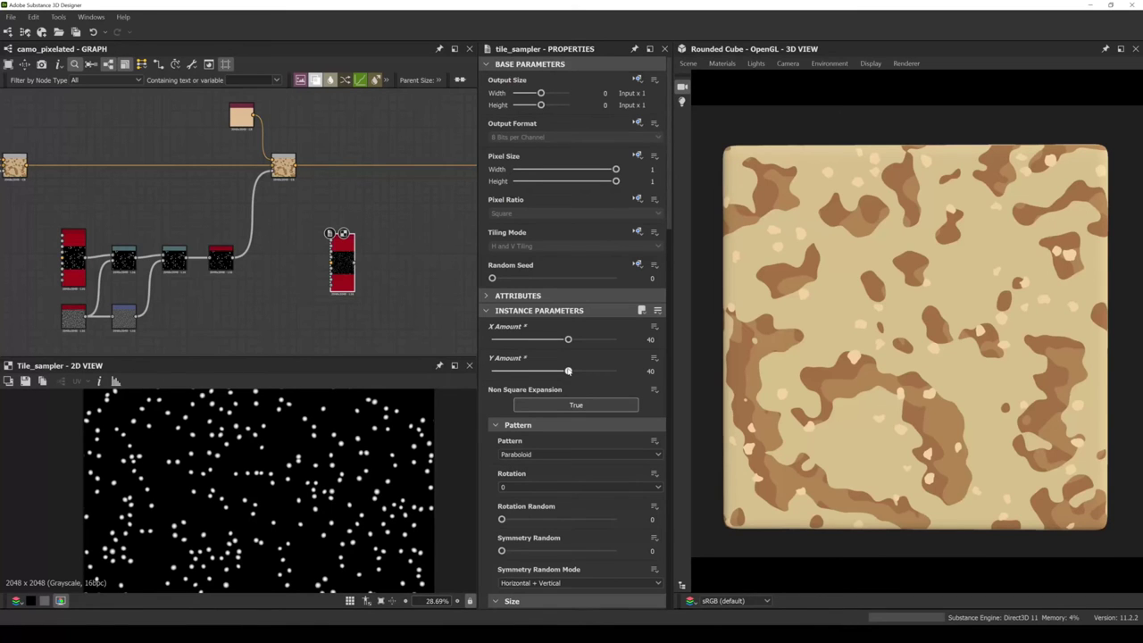
{"action": "scroll", "coordinate": [317, 419], "scroll_direction": "down", "scroll_amount": 2}
{"action": "left_click_drag", "start_coordinate": [493, 278], "coordinate": [565, 278]}
{"action": "middle_click_drag", "start_coordinate": [340, 268], "coordinate": [312, 259]}
{"action": "left_click_drag", "start_coordinate": [312, 260], "coordinate": [277, 260]}
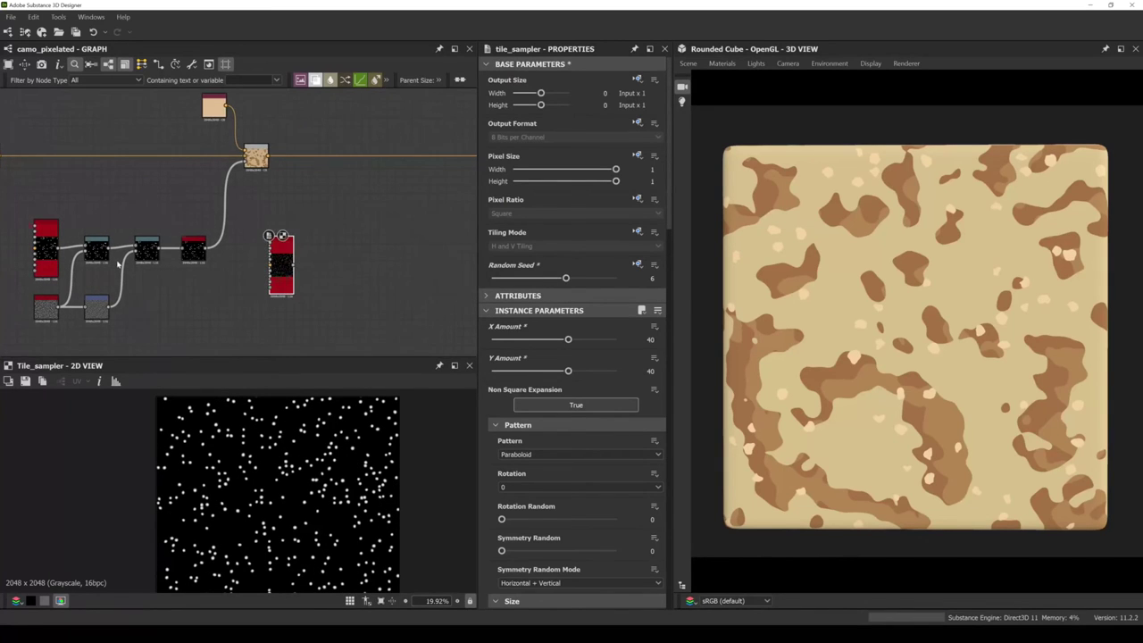
Duplicate the light spots' Histogram Scan and feed the copy from the new Tile Sampler.
{"action": "scroll", "coordinate": [277, 260], "scroll_direction": "up", "scroll_amount": 2}
{"action": "left_click", "coordinate": [309, 229]}
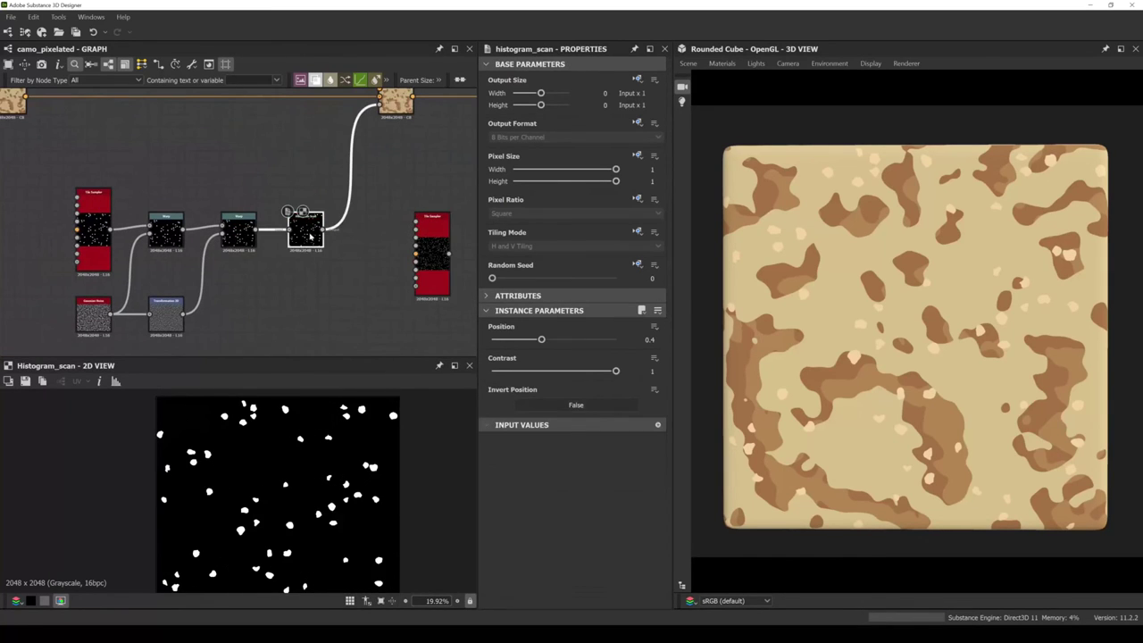
{"action": "key", "text": "ctrl+d"}
{"action": "left_click_drag", "start_coordinate": [243, 220], "coordinate": [351, 313]}
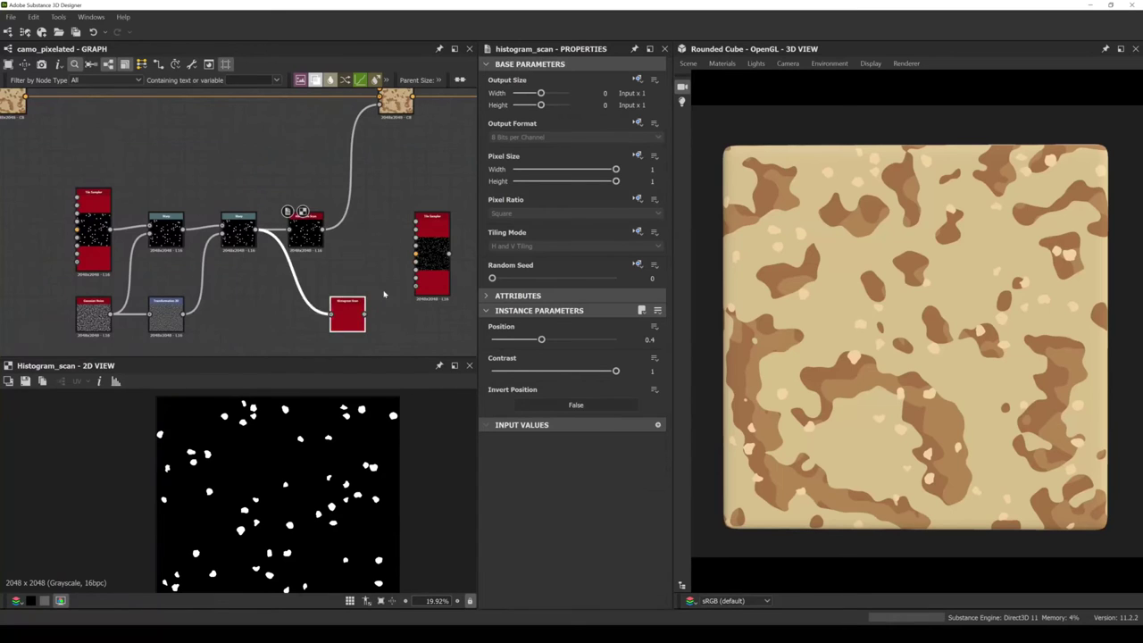
{"action": "middle_click_drag", "start_coordinate": [385, 293], "coordinate": [221, 243]}
{"action": "left_click_drag", "start_coordinate": [182, 261], "coordinate": [353, 203]}
{"action": "scroll", "coordinate": [309, 192], "scroll_direction": "up", "scroll_amount": 2}
{"action": "scroll", "coordinate": [292, 448], "scroll_direction": "up", "scroll_amount": 3}
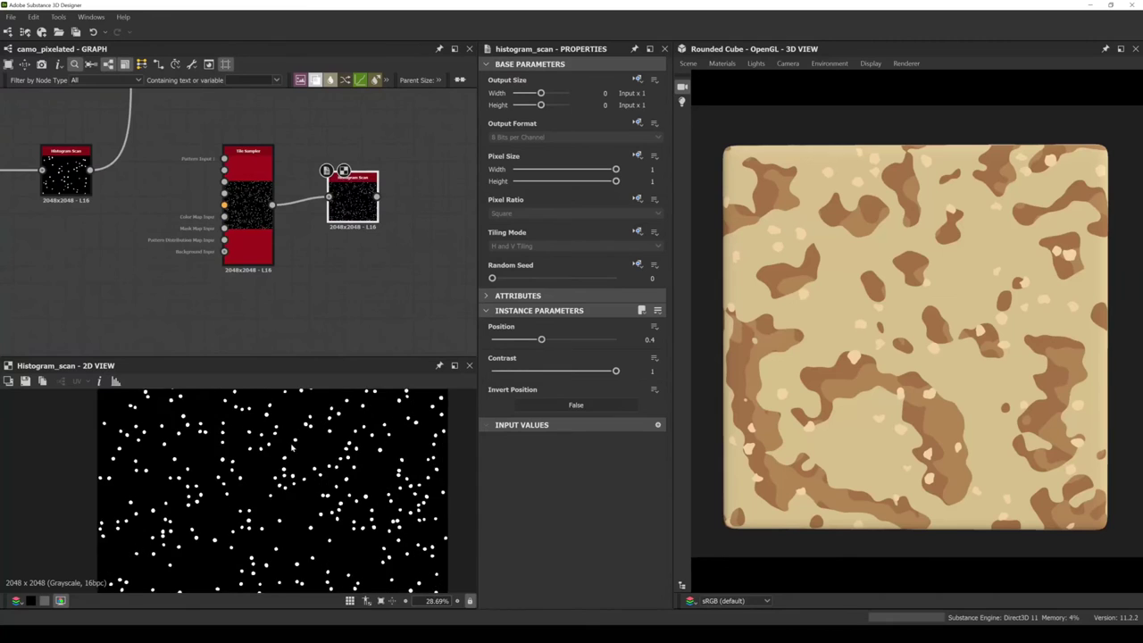
Insert a new Blend node into the main color chain after the light spots' Blend.
{"action": "scroll", "coordinate": [319, 268], "scroll_direction": "down", "scroll_amount": 4}
{"action": "mouse_move", "coordinate": [321, 271]}
{"action": "middle_mouse_down"}
{"action": "mouse_move", "coordinate": [285, 301]}
{"action": "mouse_move", "coordinate": [298, 273]}
{"action": "middle_mouse_up"}
{"action": "scroll", "coordinate": [285, 298], "scroll_direction": "down", "scroll_amount": 3}
{"action": "left_click_drag", "start_coordinate": [339, 173], "coordinate": [354, 195]}
{"action": "key", "text": "space"}
{"action": "left_click", "coordinate": [385, 220]}
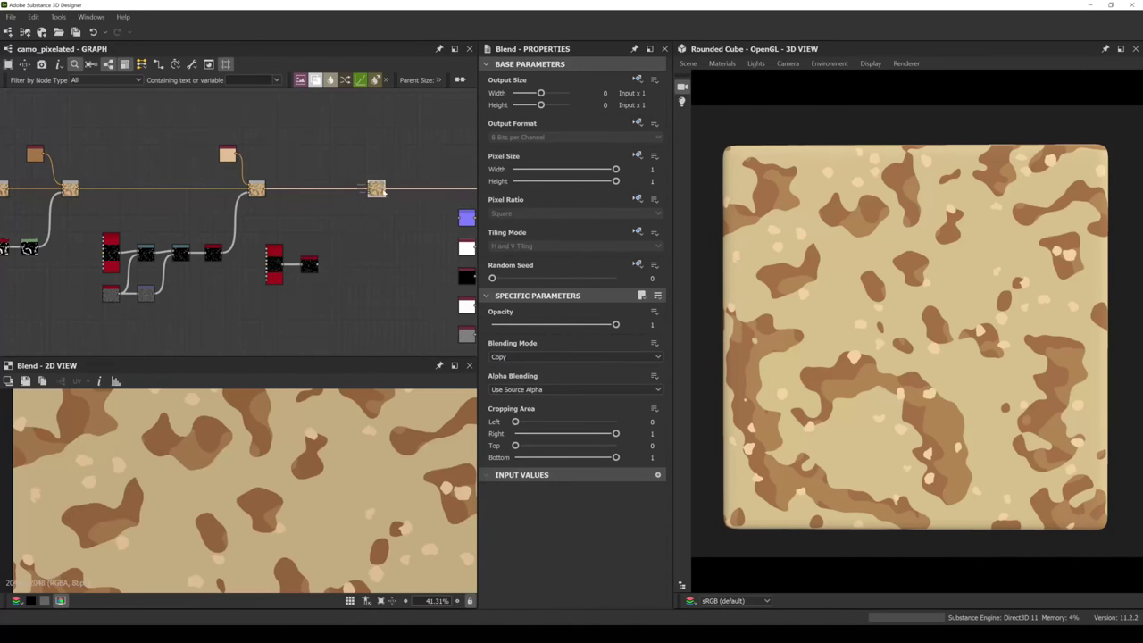
Connect the new Histogram Scan as the Blend's mask and the light tan color as its foreground, and check the dots on the rounded cube.
{"action": "left_click_drag", "start_coordinate": [318, 264], "coordinate": [370, 189]}
{"action": "left_click_drag", "start_coordinate": [228, 157], "coordinate": [366, 183]}
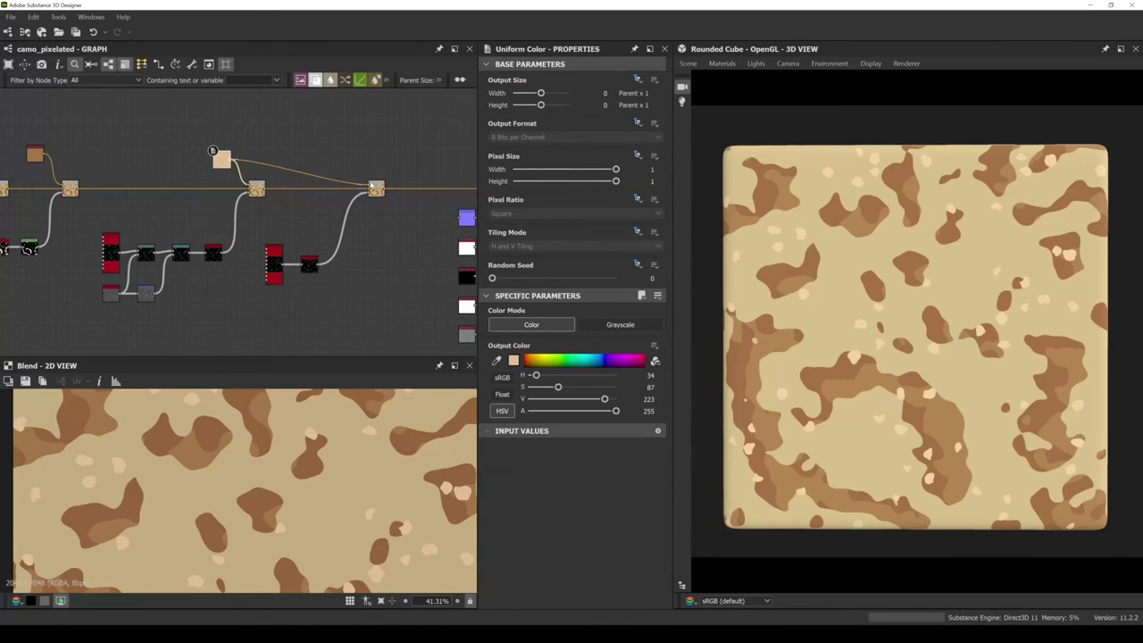
{"action": "scroll", "coordinate": [955, 403], "scroll_direction": "up", "scroll_amount": 3}
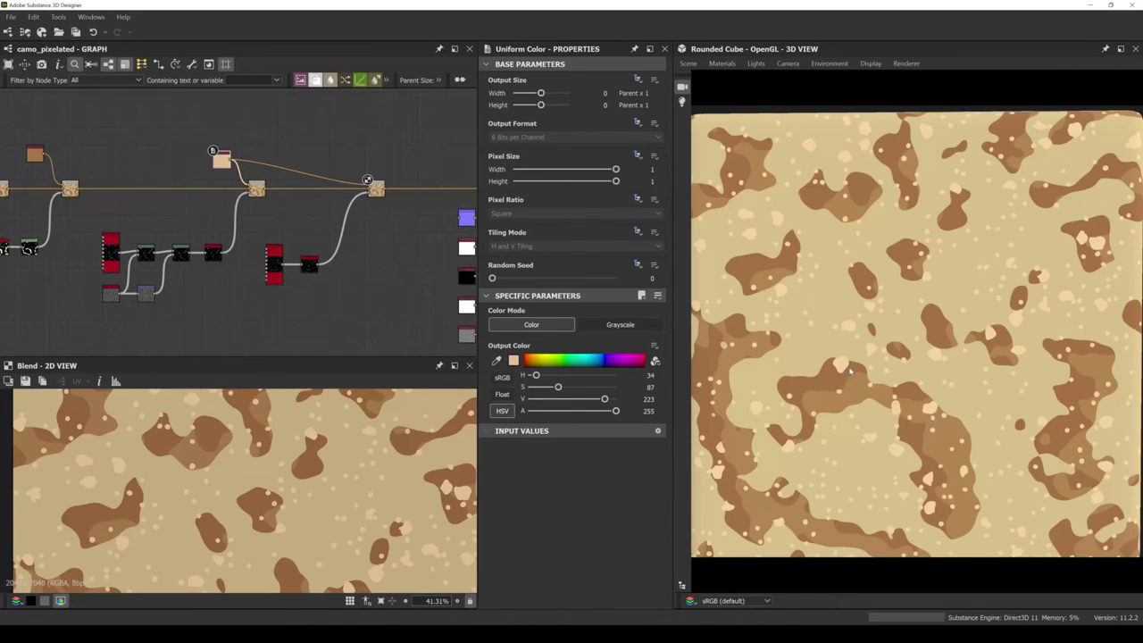
{"action": "scroll", "coordinate": [844, 369], "scroll_direction": "up", "scroll_amount": 1}
{"action": "scroll", "coordinate": [839, 372], "scroll_direction": "up", "scroll_amount": 1}
{"action": "scroll", "coordinate": [816, 377], "scroll_direction": "down", "scroll_amount": 2}
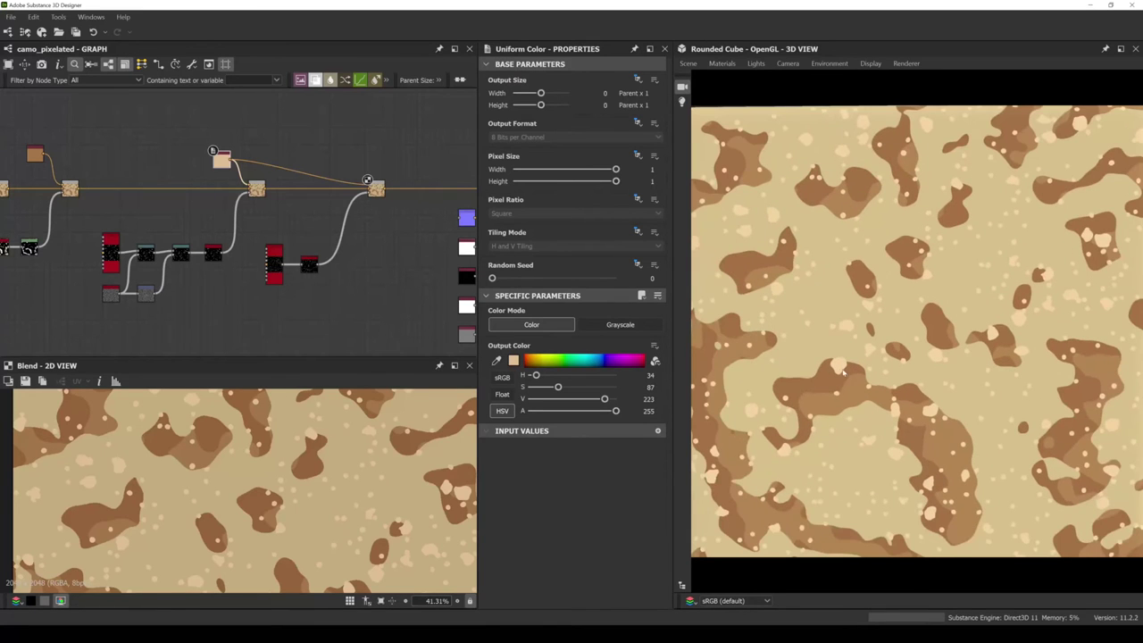
Shift the new Histogram Scan and its Tile Sampler to the right, leaving room after the first spots' Histogram Scan.
{"action": "scroll", "coordinate": [312, 273], "scroll_direction": "up", "scroll_amount": 2}
{"action": "left_click_drag", "start_coordinate": [308, 262], "coordinate": [391, 263]}
{"action": "left_click_drag", "start_coordinate": [306, 271], "coordinate": [325, 269]}
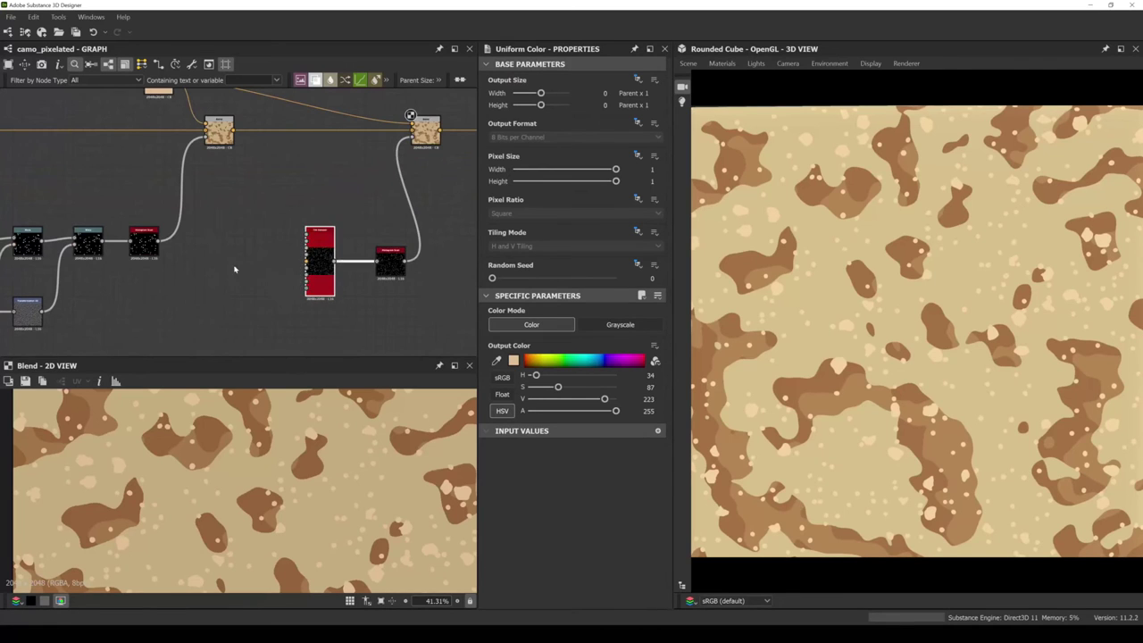
{"action": "middle_click_drag", "start_coordinate": [235, 268], "coordinate": [321, 256]}
{"action": "middle_click_drag", "start_coordinate": [414, 257], "coordinate": [331, 251]}
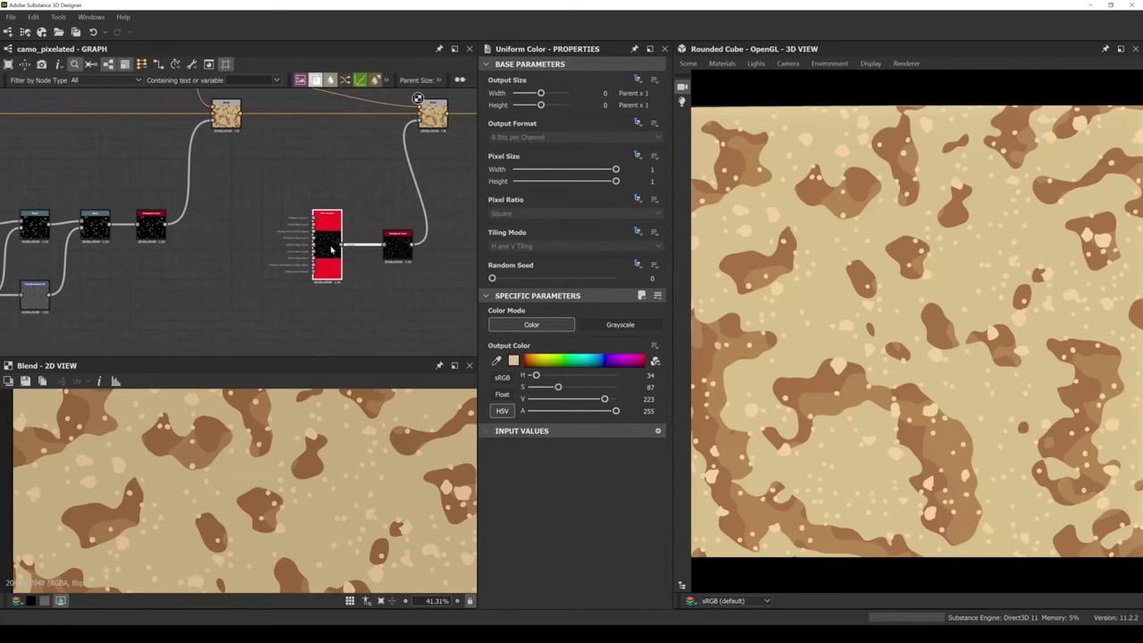
Set the new Tile Sampler's Position Random to 0 so the small dots follow a regular grid.
{"action": "left_click", "coordinate": [327, 247]}
{"action": "scroll", "coordinate": [552, 413], "scroll_direction": "down", "scroll_amount": 6}
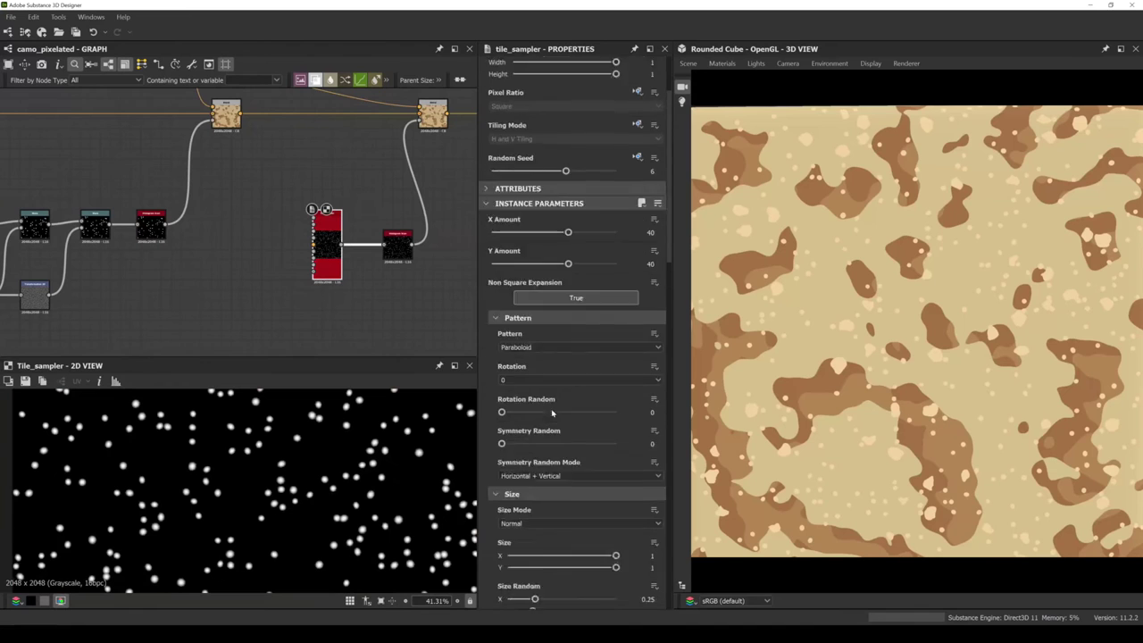
{"action": "scroll", "coordinate": [552, 413], "scroll_direction": "down", "scroll_amount": 4}
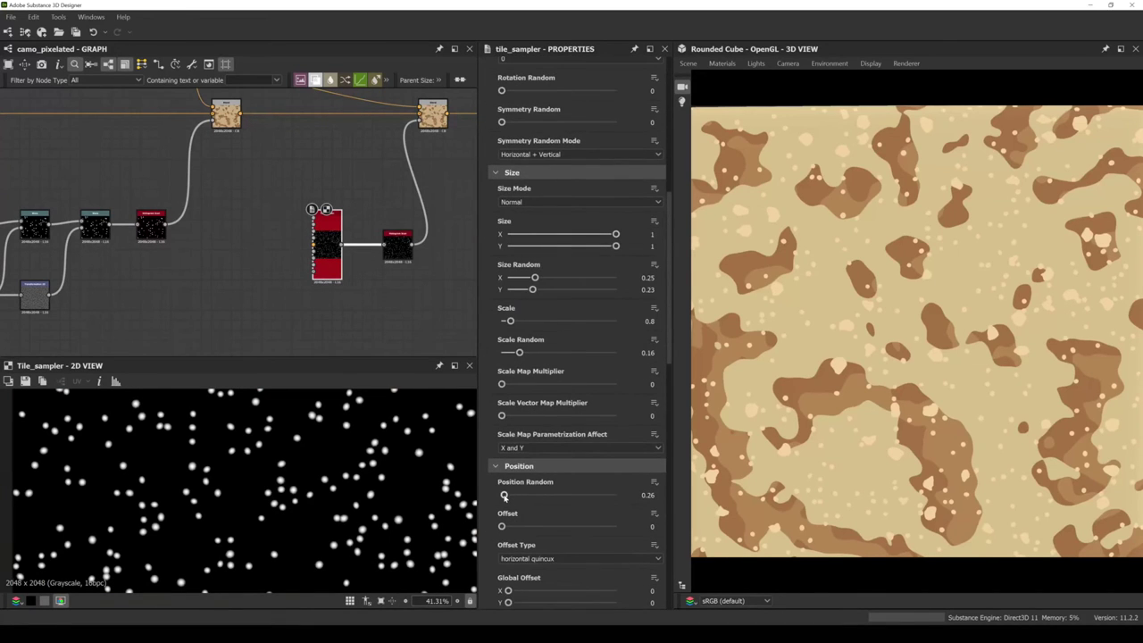
{"action": "left_click_drag", "start_coordinate": [504, 496], "coordinate": [499, 498]}
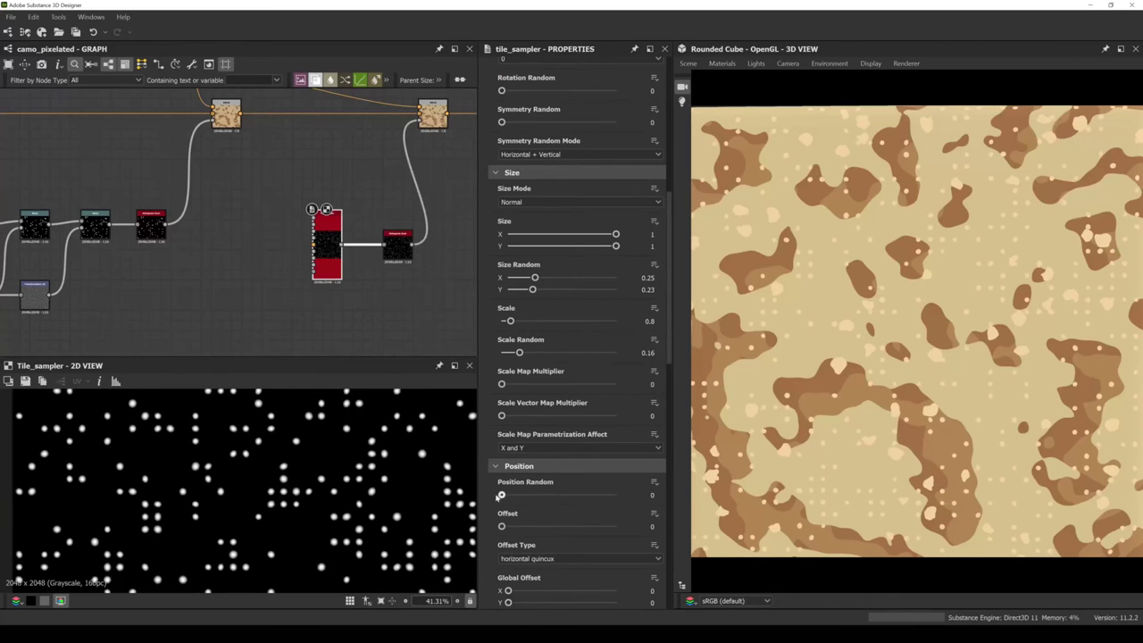
{"action": "scroll", "coordinate": [752, 467], "scroll_direction": "down", "scroll_amount": 2}
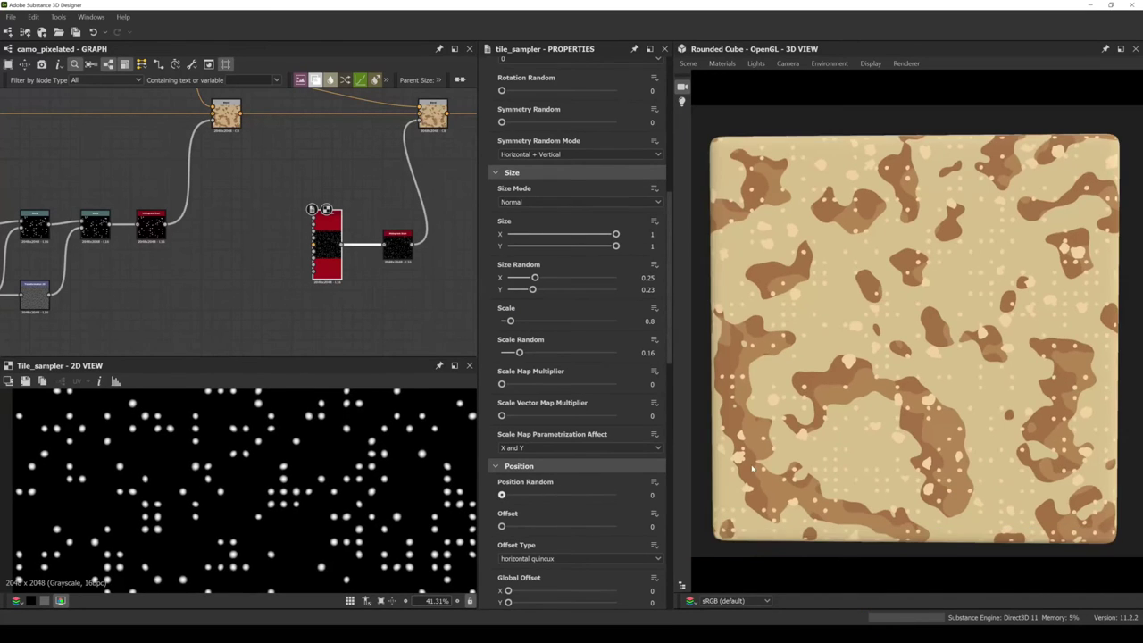
Add an Ambient Occlusion (HBAO) node fed by the first light spots' Histogram Scan output.
{"action": "middle_click_drag", "start_coordinate": [263, 306], "coordinate": [317, 270]}
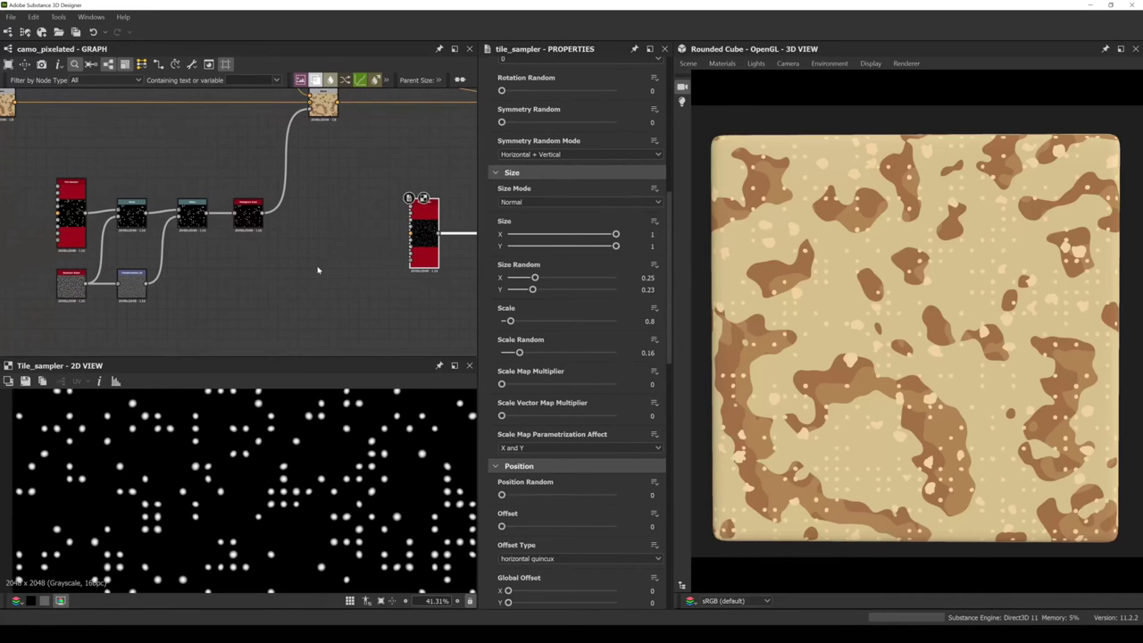
{"action": "scroll", "coordinate": [195, 252], "scroll_direction": "up", "scroll_amount": 2}
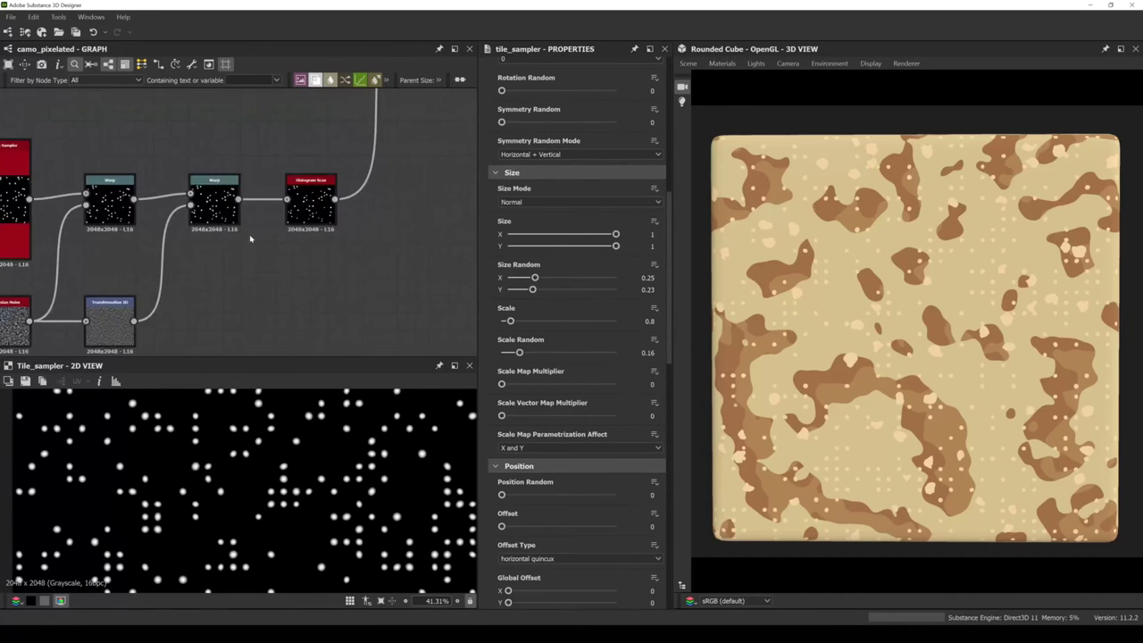
{"action": "left_click", "coordinate": [214, 203]}
{"action": "middle_click_drag", "start_coordinate": [260, 239], "coordinate": [162, 234]}
{"action": "left_click", "coordinate": [207, 221]}
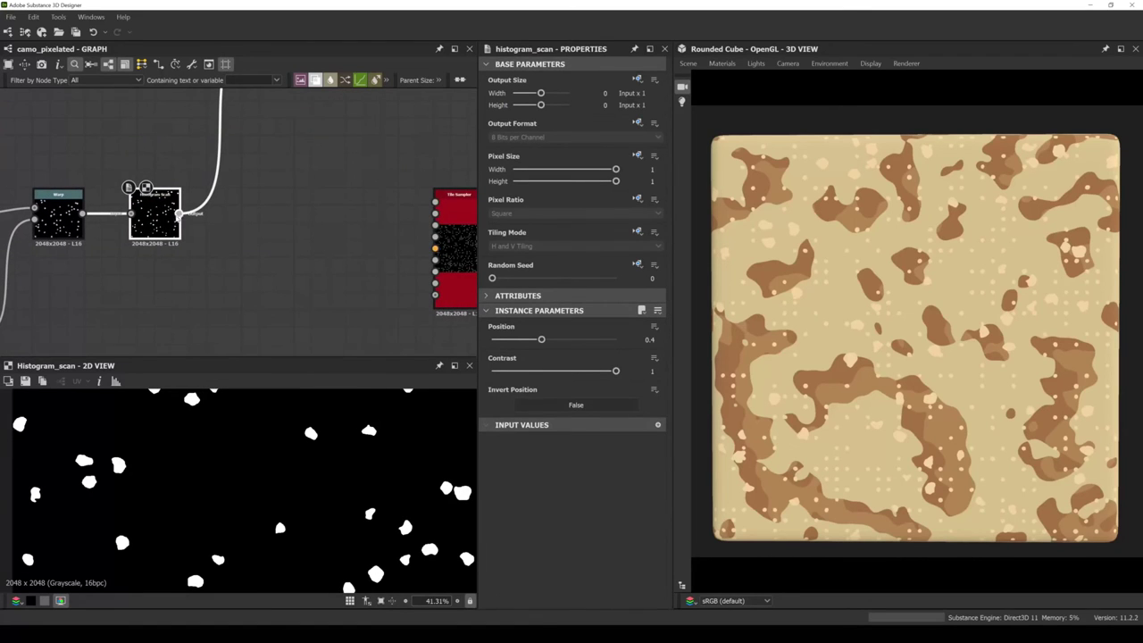
{"action": "left_click_drag", "start_coordinate": [181, 214], "coordinate": [206, 275]}
{"action": "type", "text": "amb"}
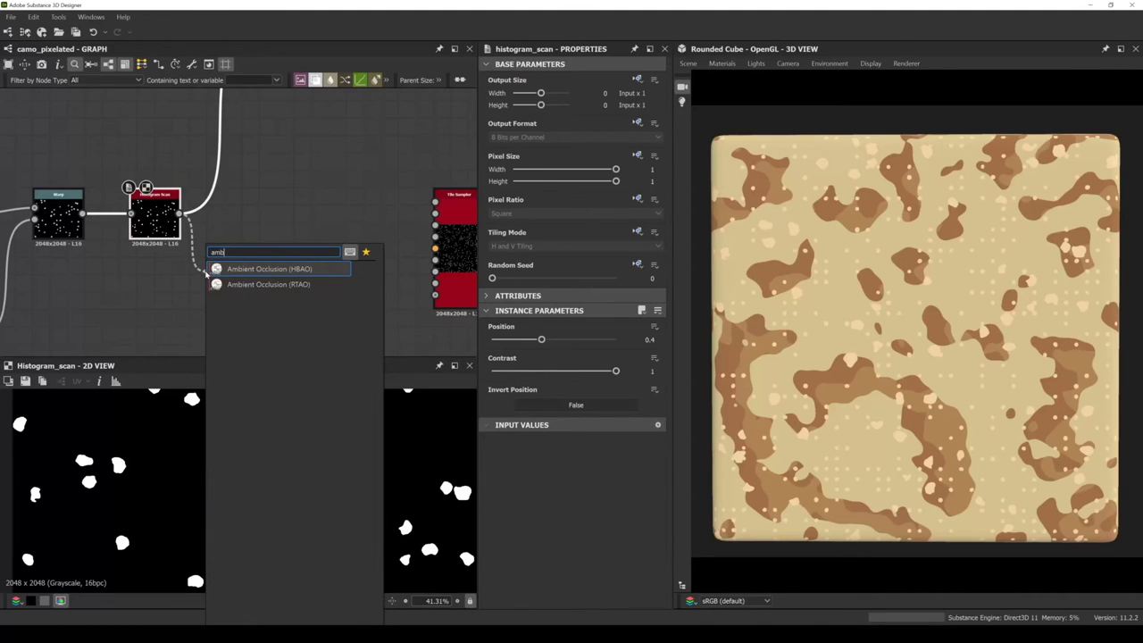
{"action": "left_click", "coordinate": [245, 269]}
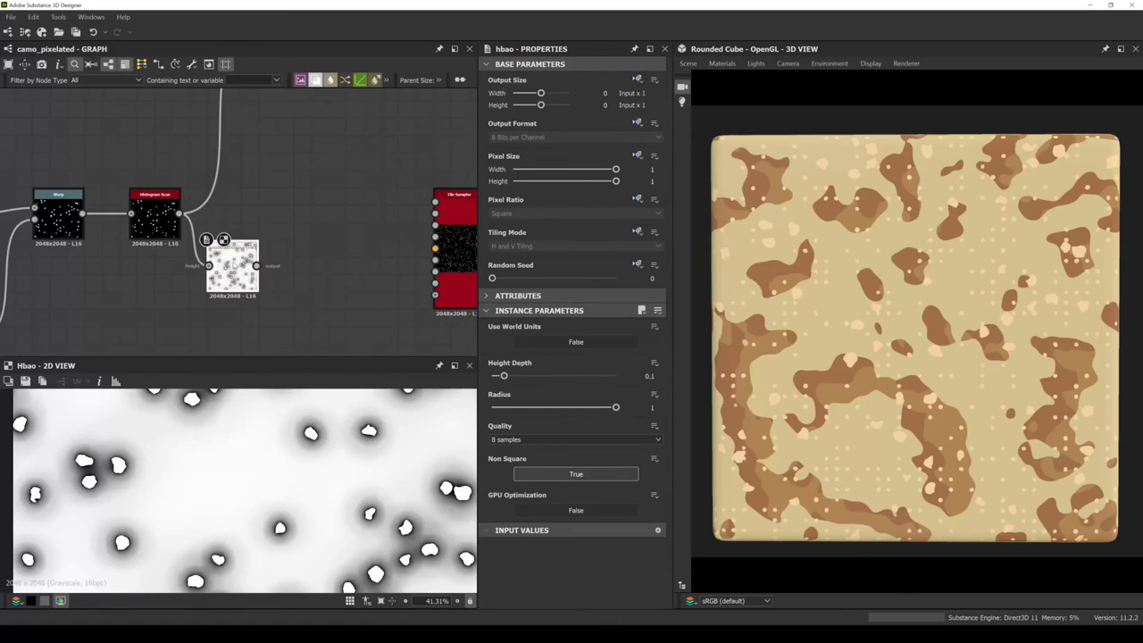
Examine the occlusion halos around the spots, place the node below the Histogram Scan and set its Height Depth to 0.13.
{"action": "scroll", "coordinate": [152, 461], "scroll_direction": "up", "scroll_amount": 3}
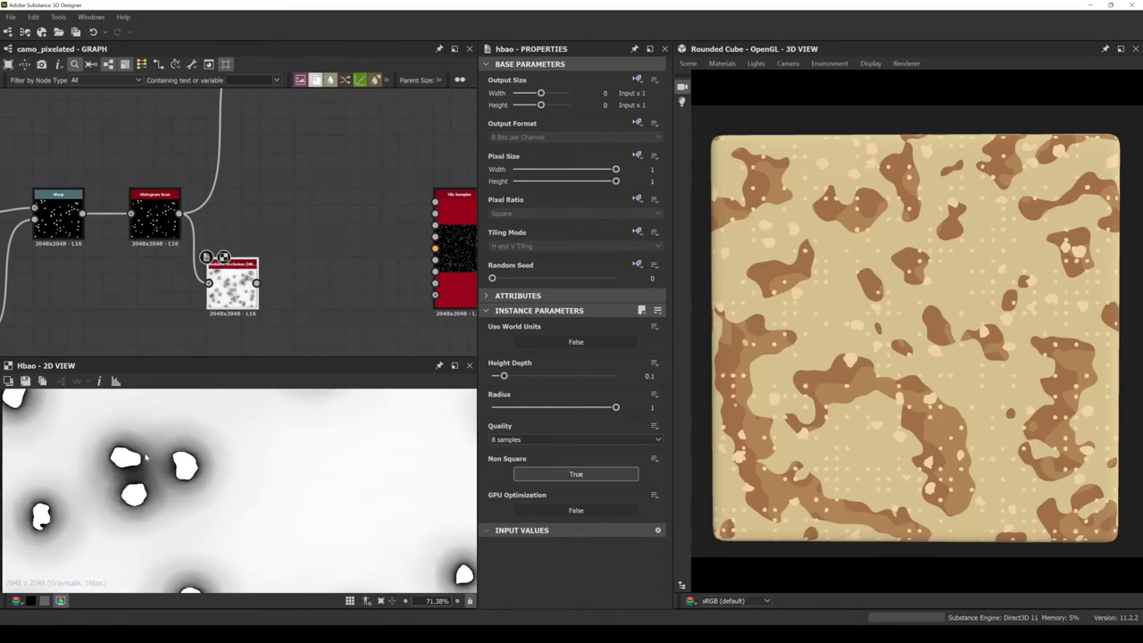
{"action": "scroll", "coordinate": [195, 475], "scroll_direction": "down", "scroll_amount": 2}
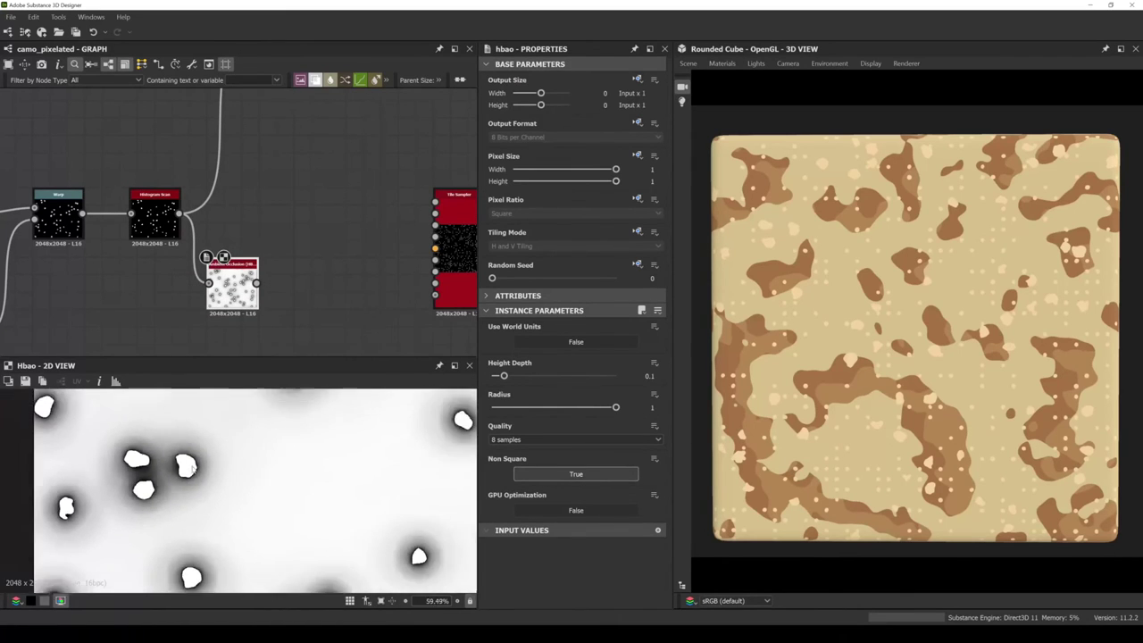
{"action": "middle_click_drag", "start_coordinate": [387, 473], "coordinate": [266, 520]}
{"action": "scroll", "coordinate": [318, 471], "scroll_direction": "up", "scroll_amount": 2}
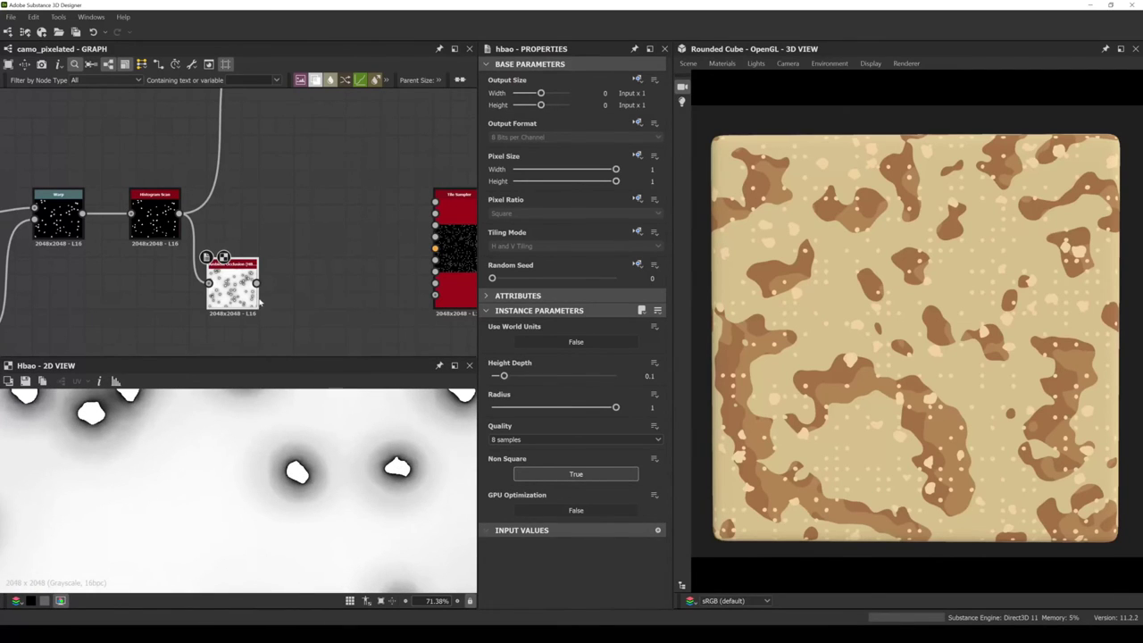
{"action": "middle_click_drag", "start_coordinate": [259, 302], "coordinate": [215, 267]}
{"action": "left_click_drag", "start_coordinate": [214, 267], "coordinate": [196, 301]}
{"action": "left_click_drag", "start_coordinate": [504, 376], "coordinate": [508, 376]}
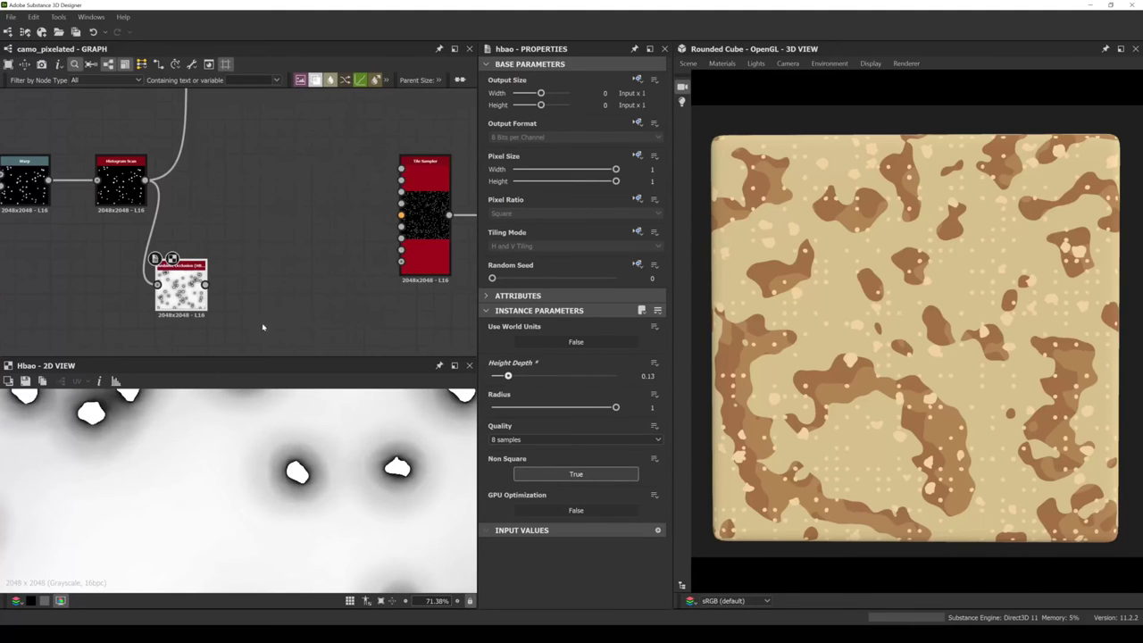
{"action": "left_click_drag", "start_coordinate": [193, 297], "coordinate": [193, 305]}
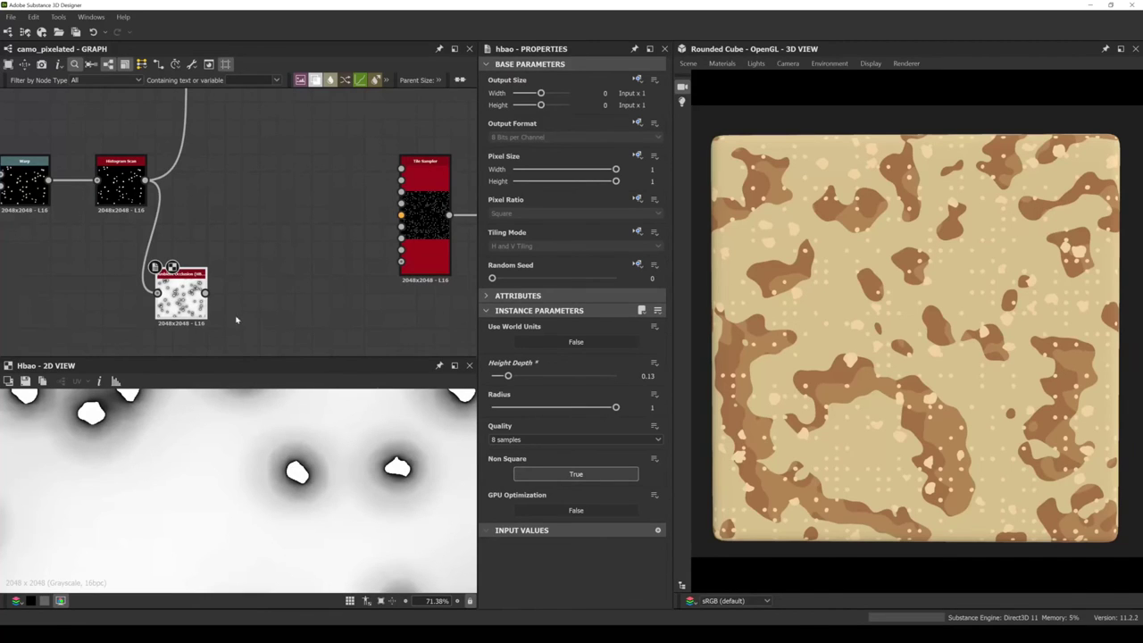
Add a Levels node after the Ambient Occlusion node and invert its output.
{"action": "left_click_drag", "start_coordinate": [206, 293], "coordinate": [236, 294]}
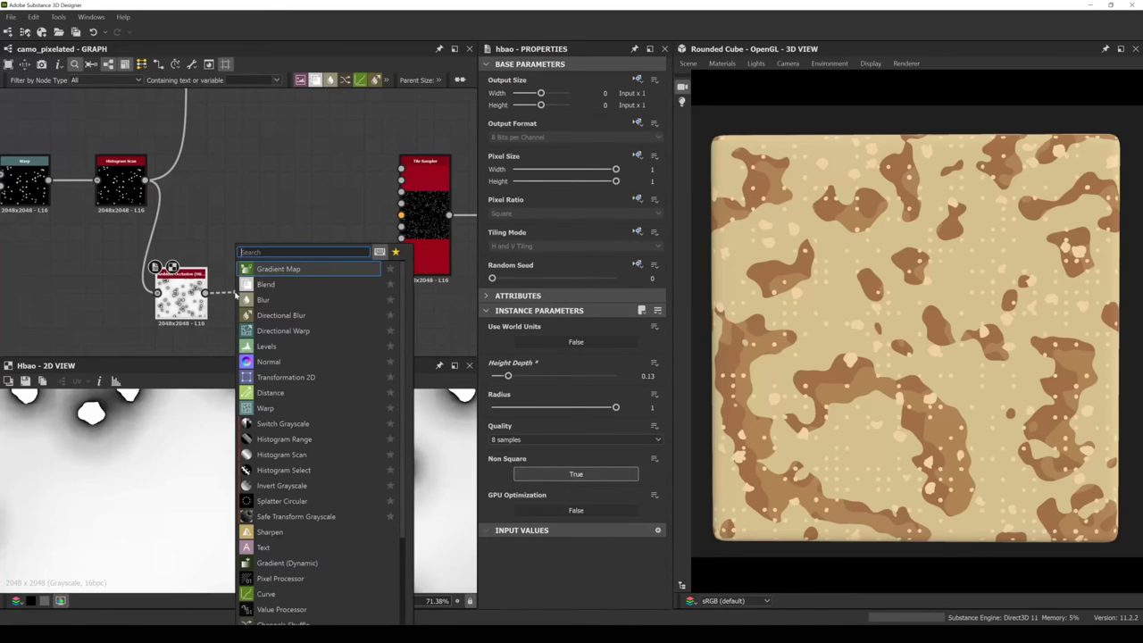
{"action": "left_click", "coordinate": [266, 346]}
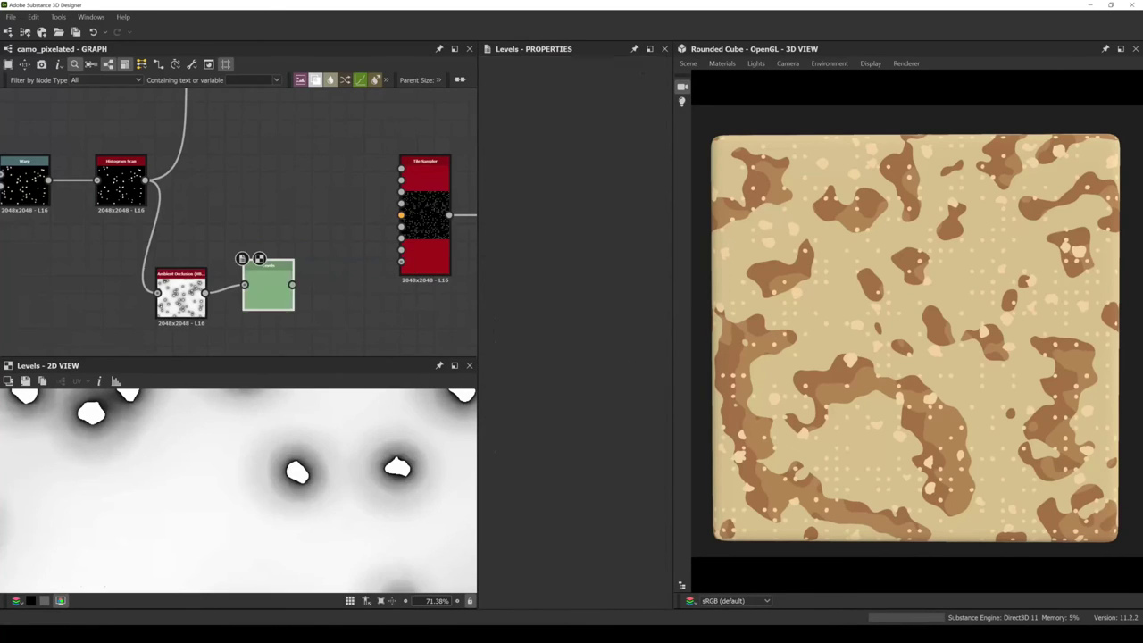
{"action": "left_click", "coordinate": [625, 296]}
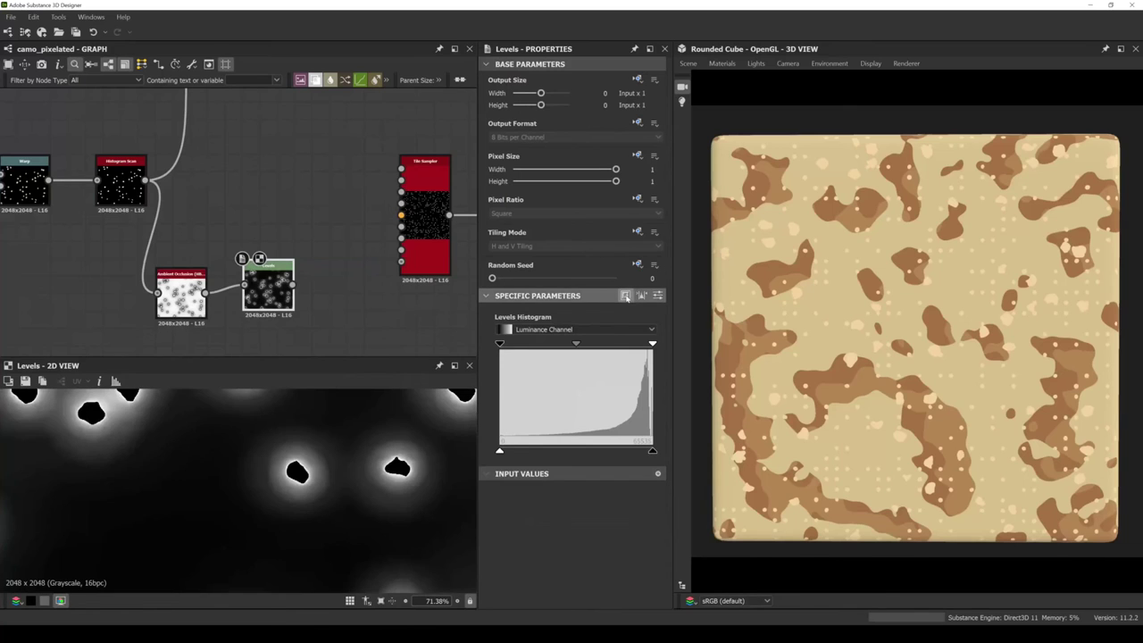
Lower the Levels white point and raise its black point to turn the occlusion halos into crisp rings, and shift the node slightly down.
{"action": "left_click_drag", "start_coordinate": [652, 343], "coordinate": [613, 345]}
{"action": "scroll", "coordinate": [251, 489], "scroll_direction": "down", "scroll_amount": 5}
{"action": "scroll", "coordinate": [251, 490], "scroll_direction": "up", "scroll_amount": 6}
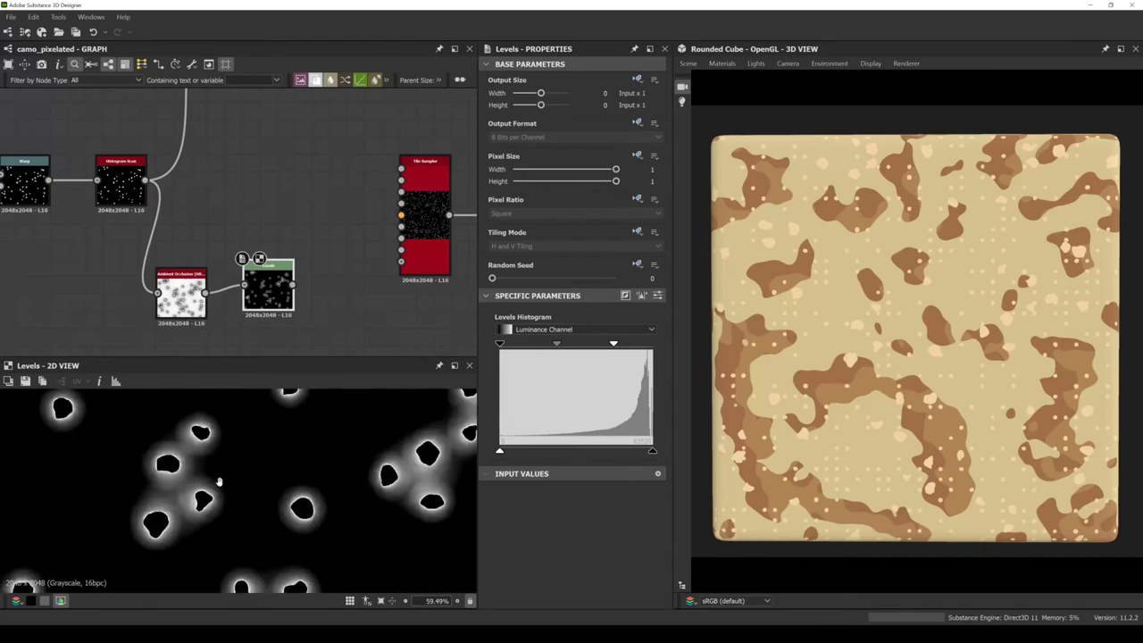
{"action": "left_click_drag", "start_coordinate": [614, 345], "coordinate": [599, 344]}
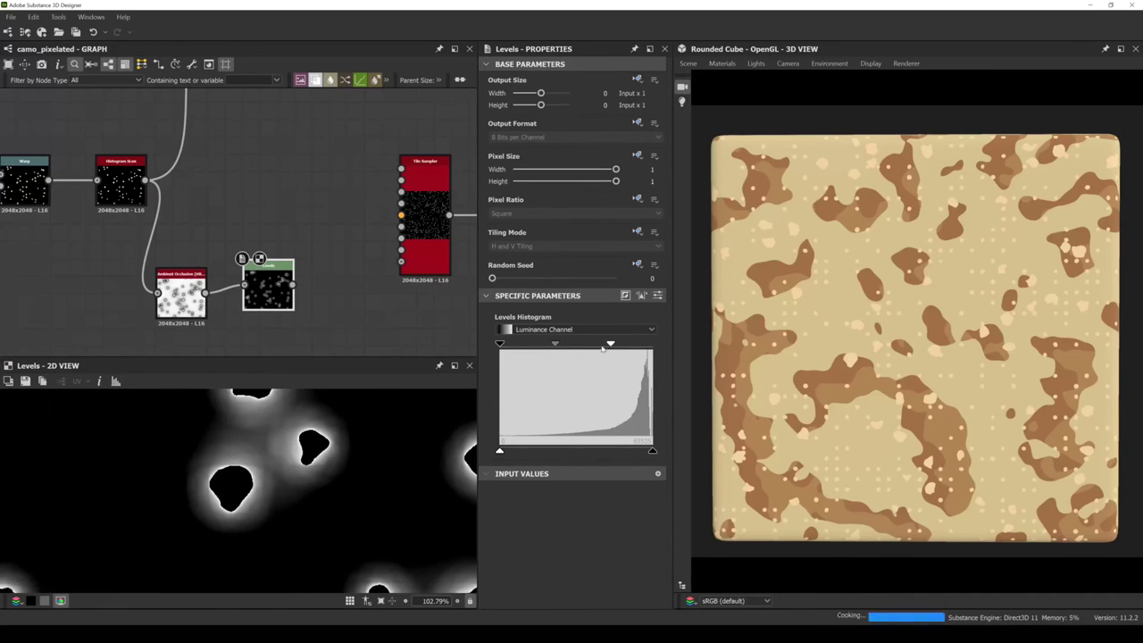
{"action": "left_click_drag", "start_coordinate": [501, 345], "coordinate": [612, 345]}
{"action": "scroll", "coordinate": [250, 493], "scroll_direction": "down", "scroll_amount": 5}
{"action": "scroll", "coordinate": [251, 499], "scroll_direction": "down", "scroll_amount": 2}
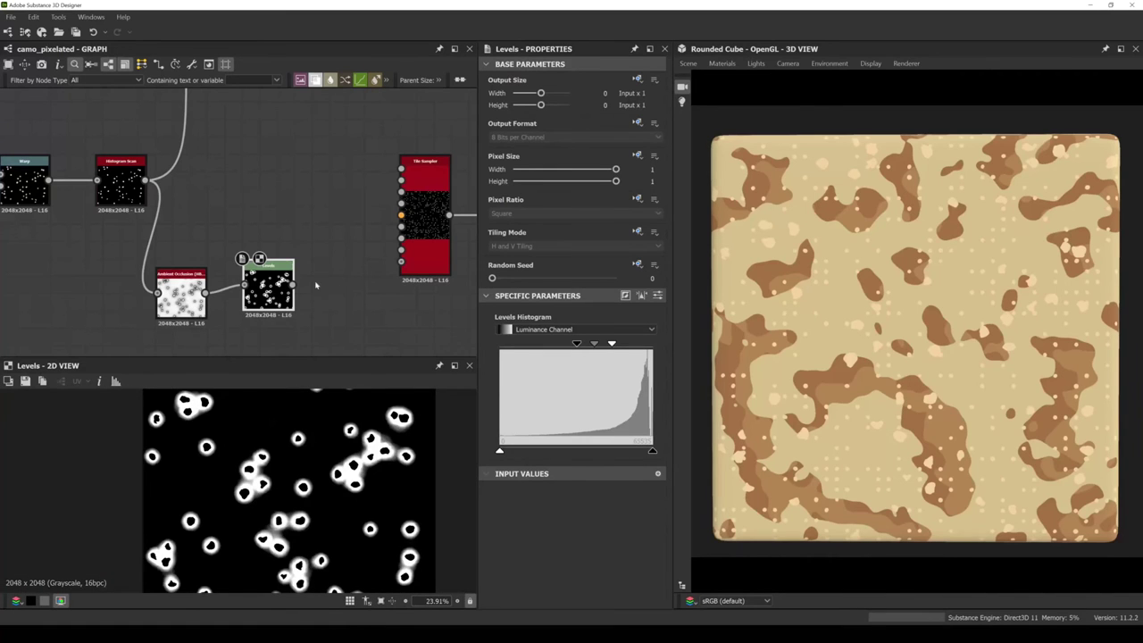
{"action": "left_click_drag", "start_coordinate": [272, 288], "coordinate": [263, 296]}
Connect the Levels output to the Tile Sampler's Mask Map Input, open the Tile Sampler's properties and move its Histogram Scan node closer.
{"action": "middle_click_drag", "start_coordinate": [384, 284], "coordinate": [306, 284]}
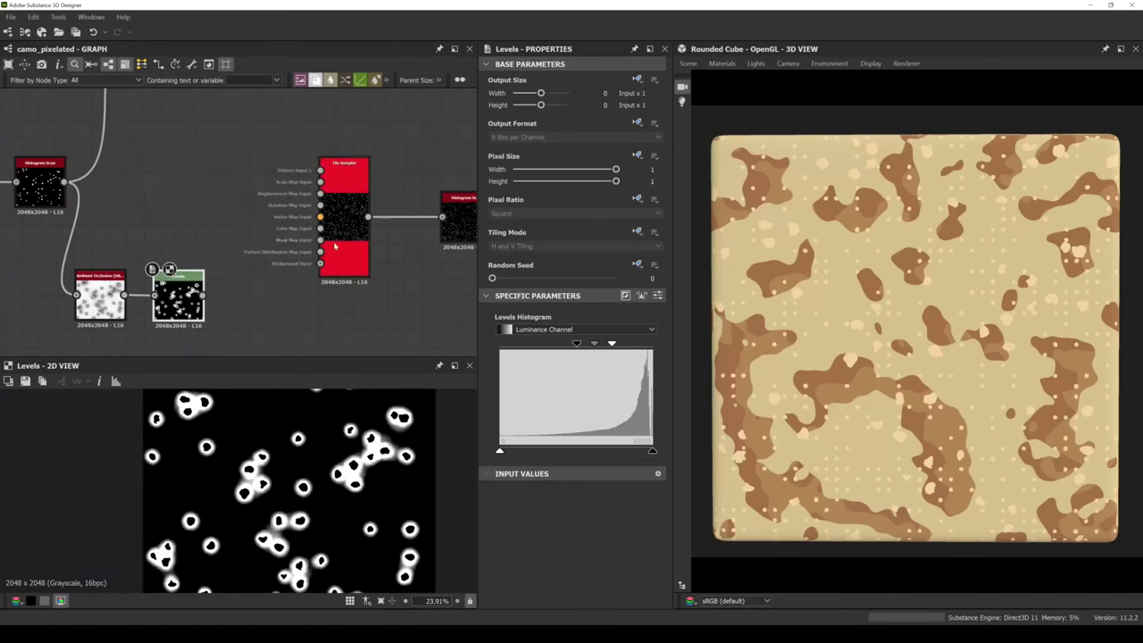
{"action": "left_click_drag", "start_coordinate": [320, 240], "coordinate": [205, 295]}
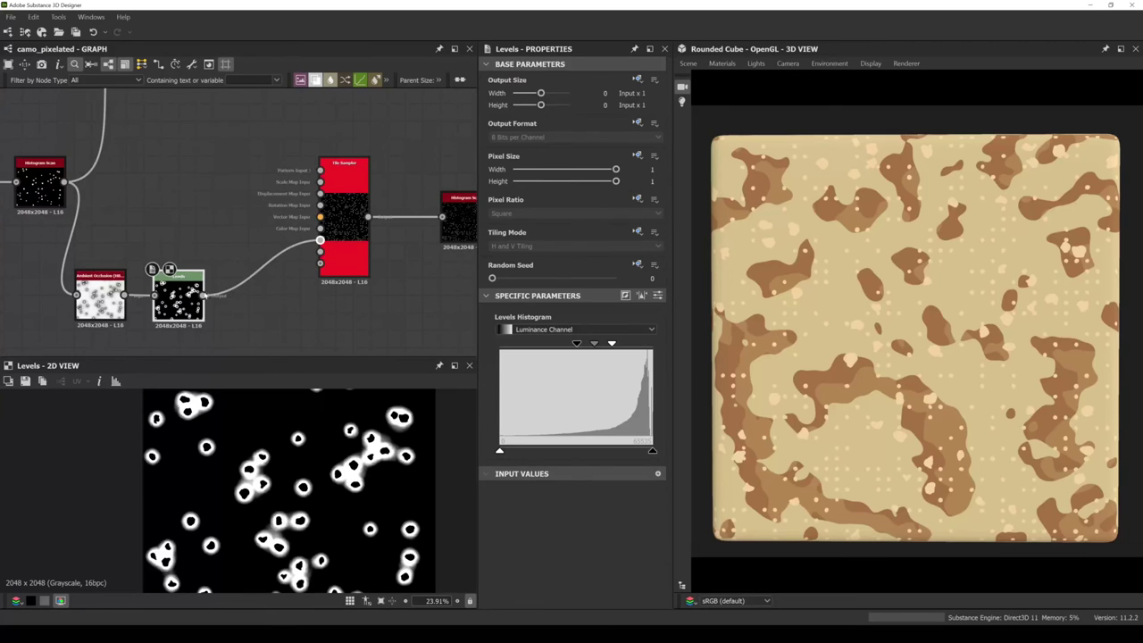
{"action": "left_click", "coordinate": [337, 228]}
{"action": "middle_click_drag", "start_coordinate": [341, 263], "coordinate": [288, 279]}
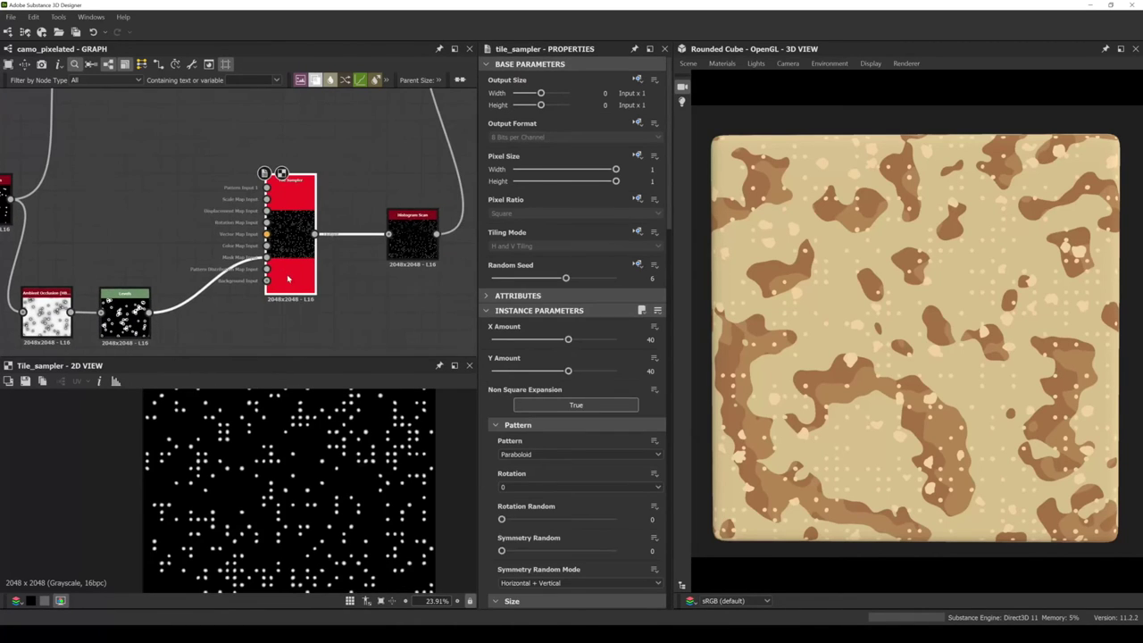
{"action": "left_click_drag", "start_coordinate": [413, 236], "coordinate": [399, 237]}
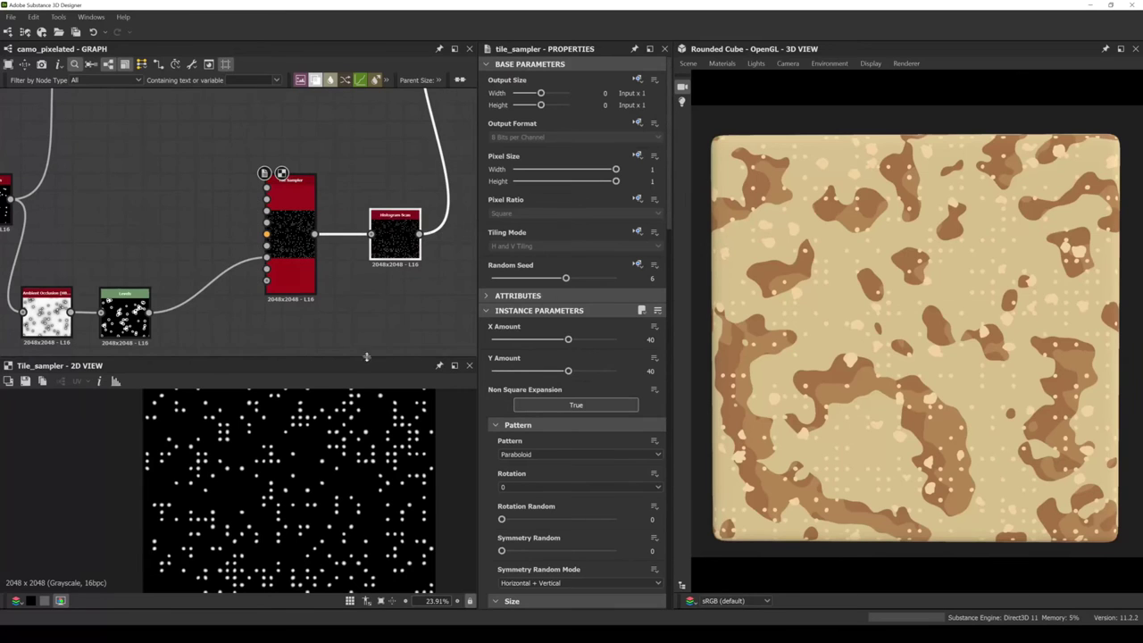
Try a Mask Map Threshold of 0.69 on the Tile Sampler and return it to 0.
{"action": "scroll", "coordinate": [536, 427], "scroll_direction": "down", "scroll_amount": 8}
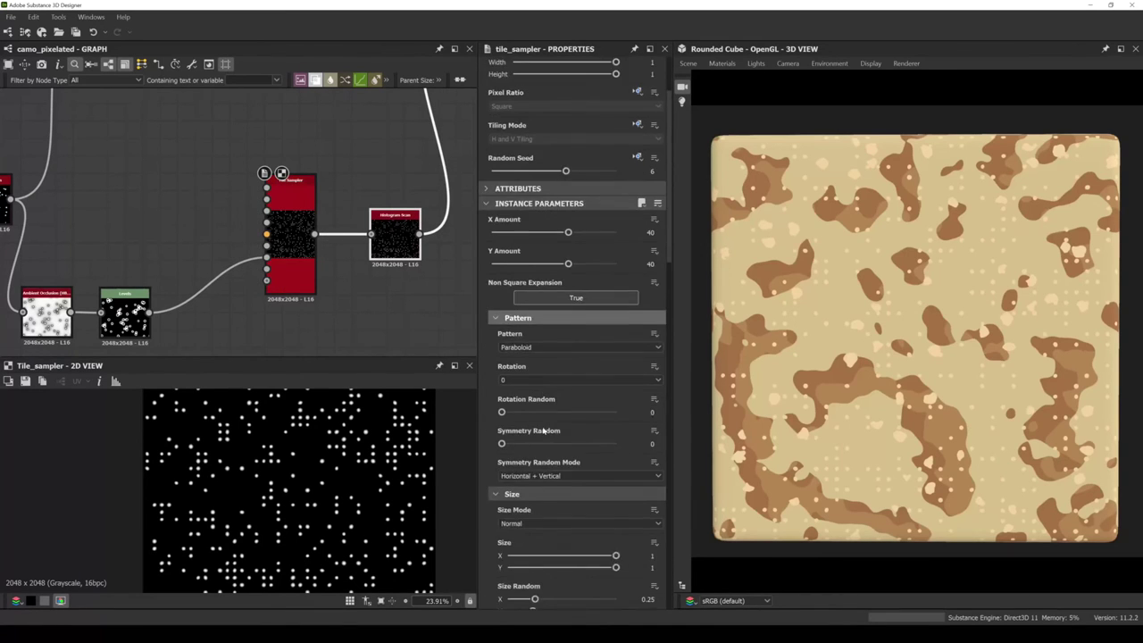
{"action": "scroll", "coordinate": [542, 430], "scroll_direction": "down", "scroll_amount": 12}
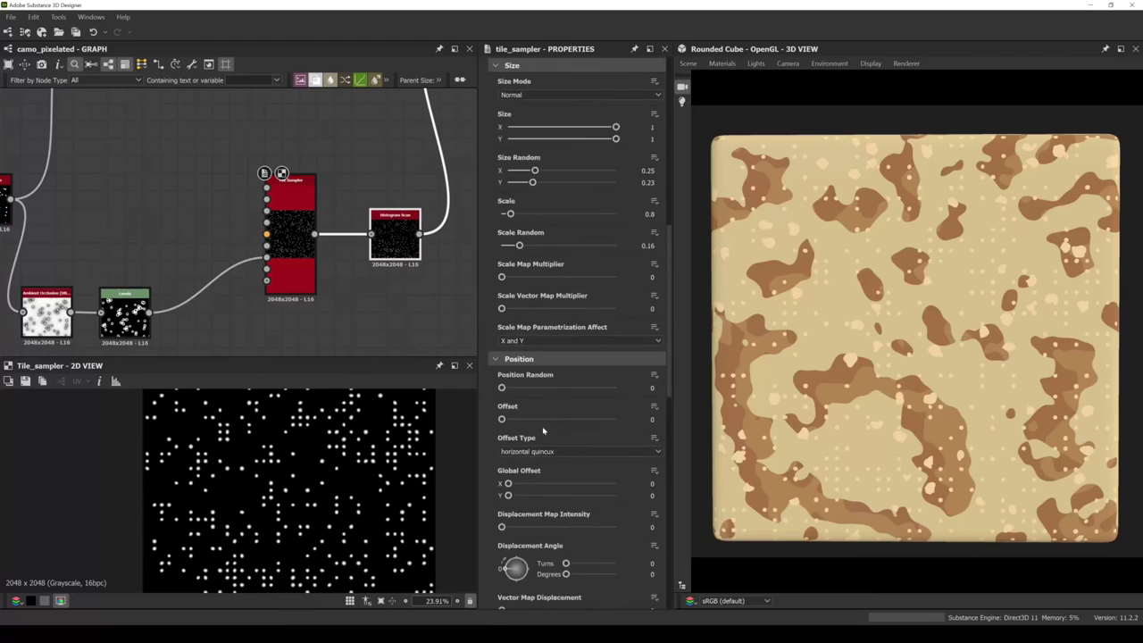
{"action": "scroll", "coordinate": [542, 430], "scroll_direction": "down", "scroll_amount": 7}
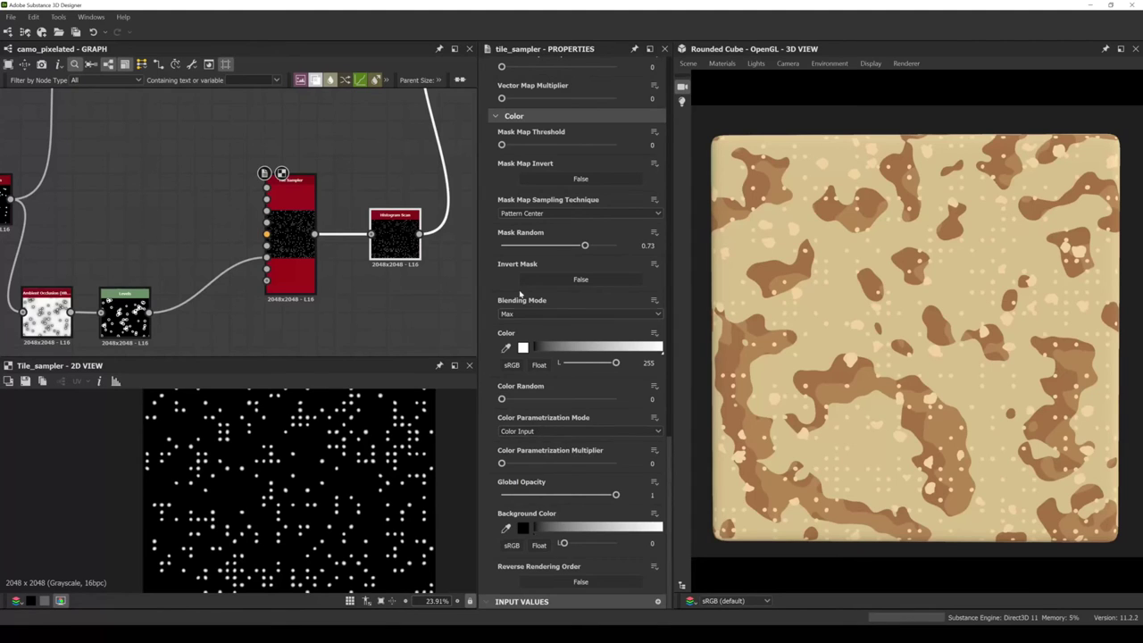
{"action": "scroll", "coordinate": [520, 295], "scroll_direction": "up", "scroll_amount": 2}
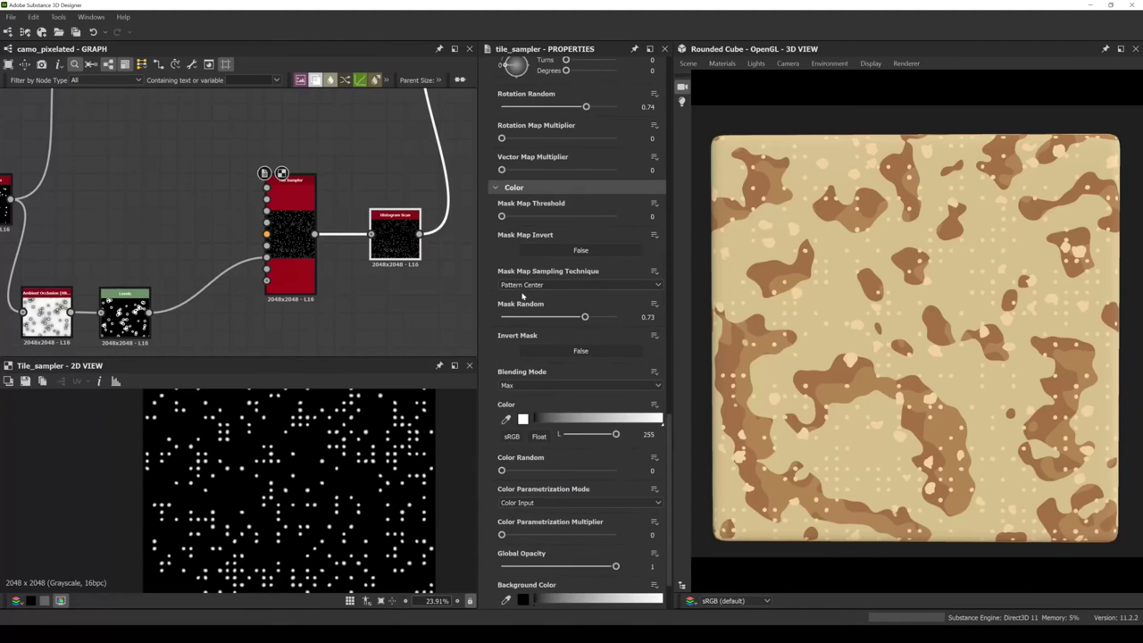
{"action": "left_click", "coordinate": [501, 217]}
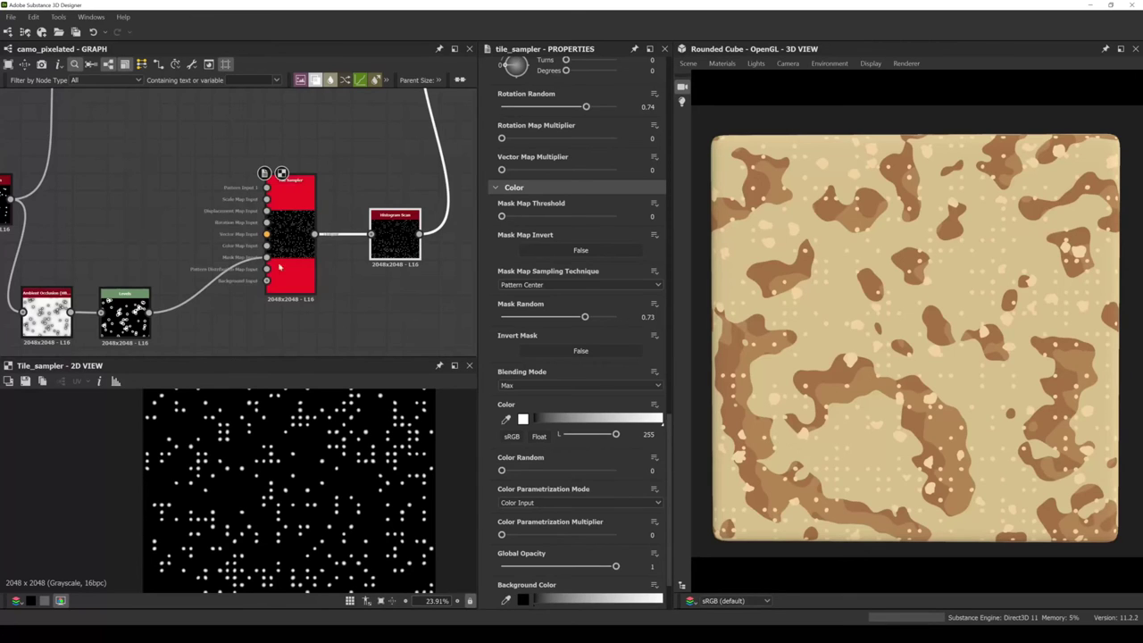
{"action": "left_click_drag", "start_coordinate": [502, 217], "coordinate": [582, 226]}
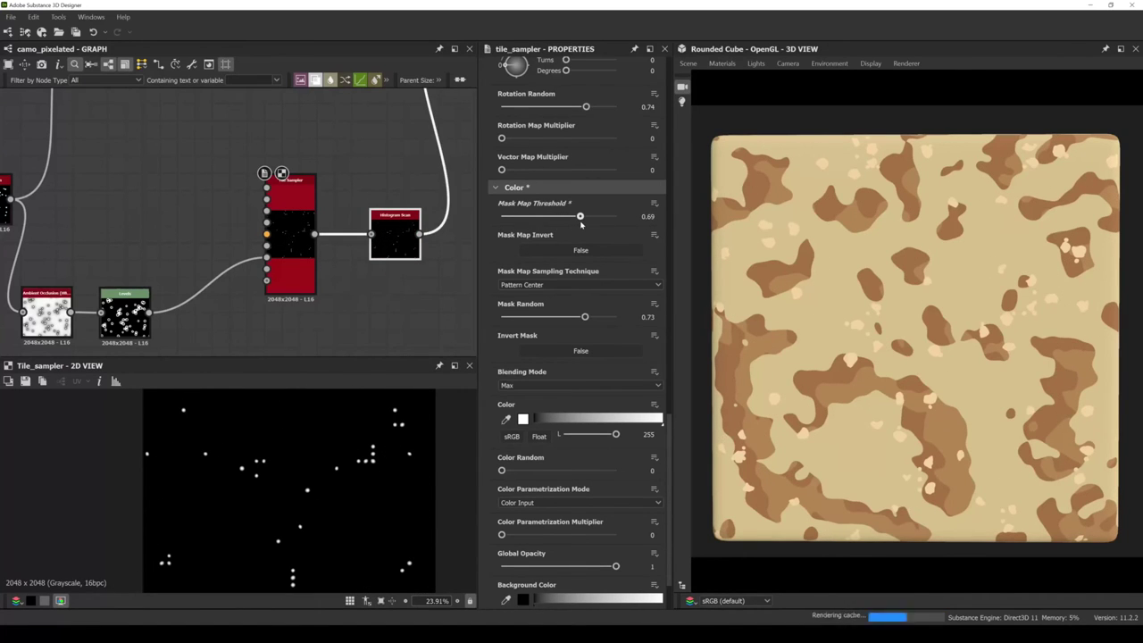
{"action": "scroll", "coordinate": [814, 373], "scroll_direction": "up", "scroll_amount": 2}
{"action": "middle_click_drag", "start_coordinate": [815, 373], "coordinate": [823, 375]}
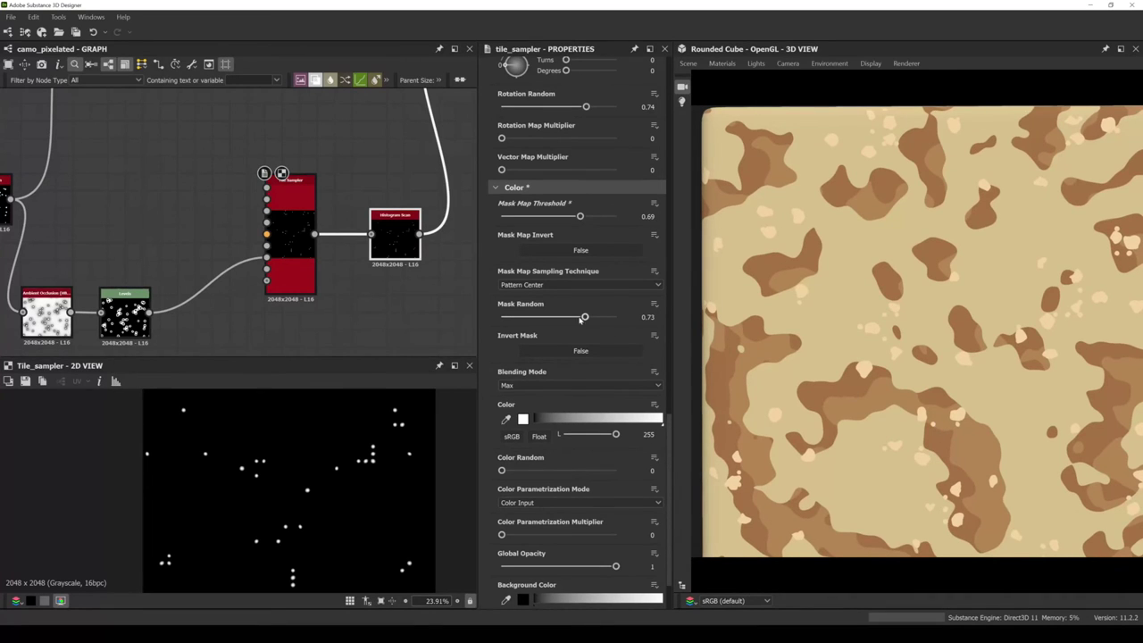
{"action": "left_click_drag", "start_coordinate": [578, 218], "coordinate": [494, 219]}
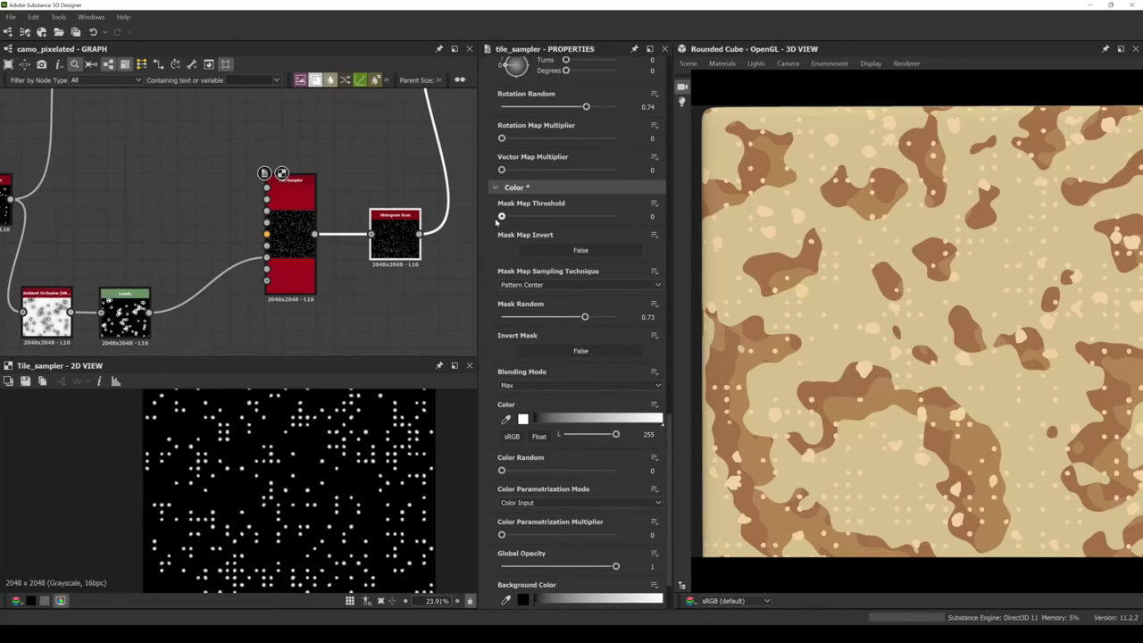
Set the Tile Sampler's Mask Map Threshold to 0.12 and Mask Random to 0.26 for denser dots around the spots.
{"action": "left_click_drag", "start_coordinate": [497, 222], "coordinate": [531, 225]}
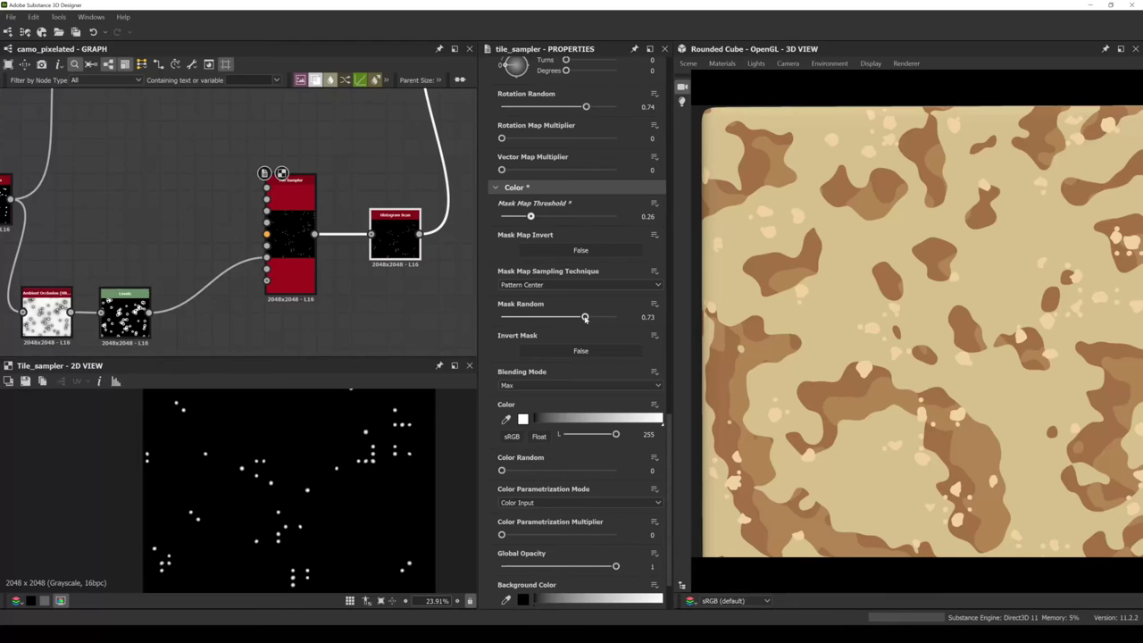
{"action": "left_click_drag", "start_coordinate": [585, 317], "coordinate": [530, 319]}
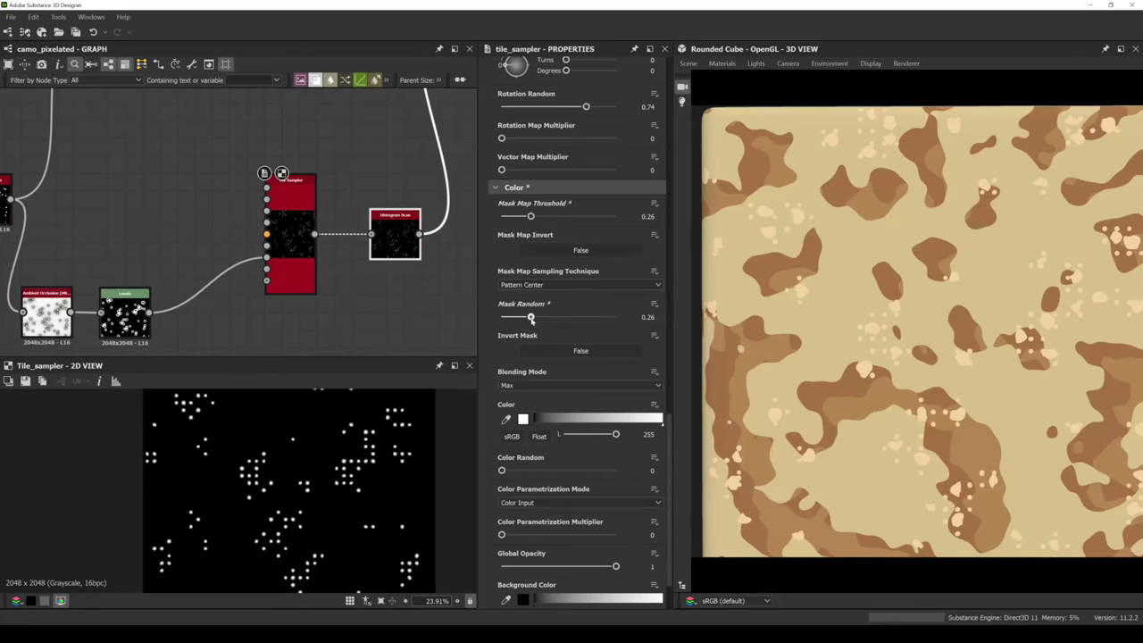
{"action": "left_click_drag", "start_coordinate": [531, 216], "coordinate": [514, 217]}
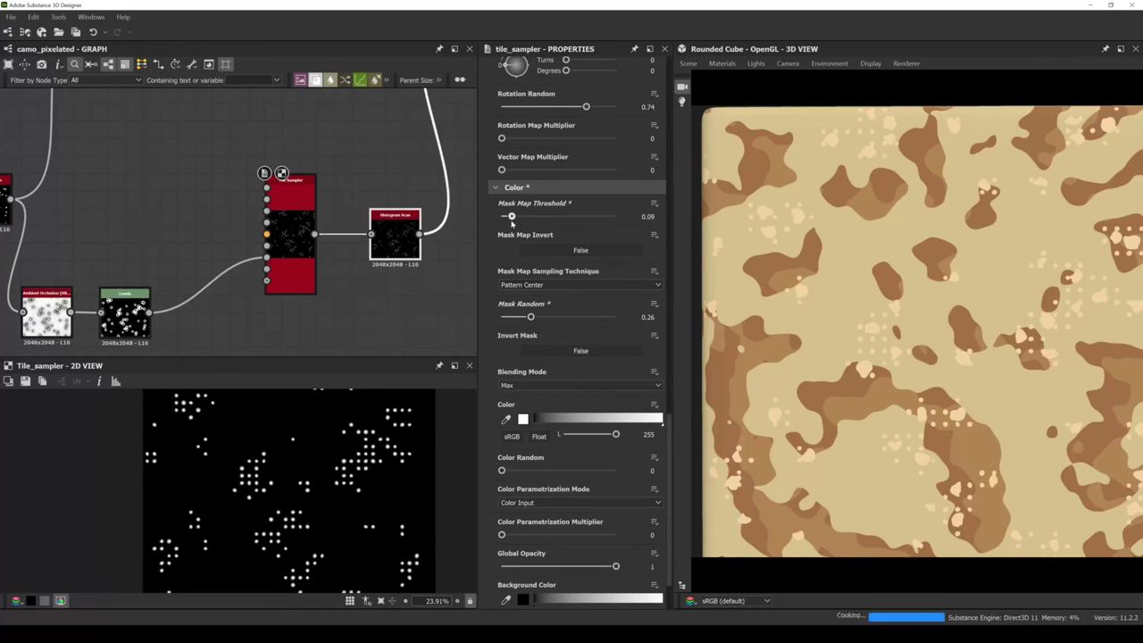
{"action": "scroll", "coordinate": [810, 402], "scroll_direction": "down", "scroll_amount": 2}
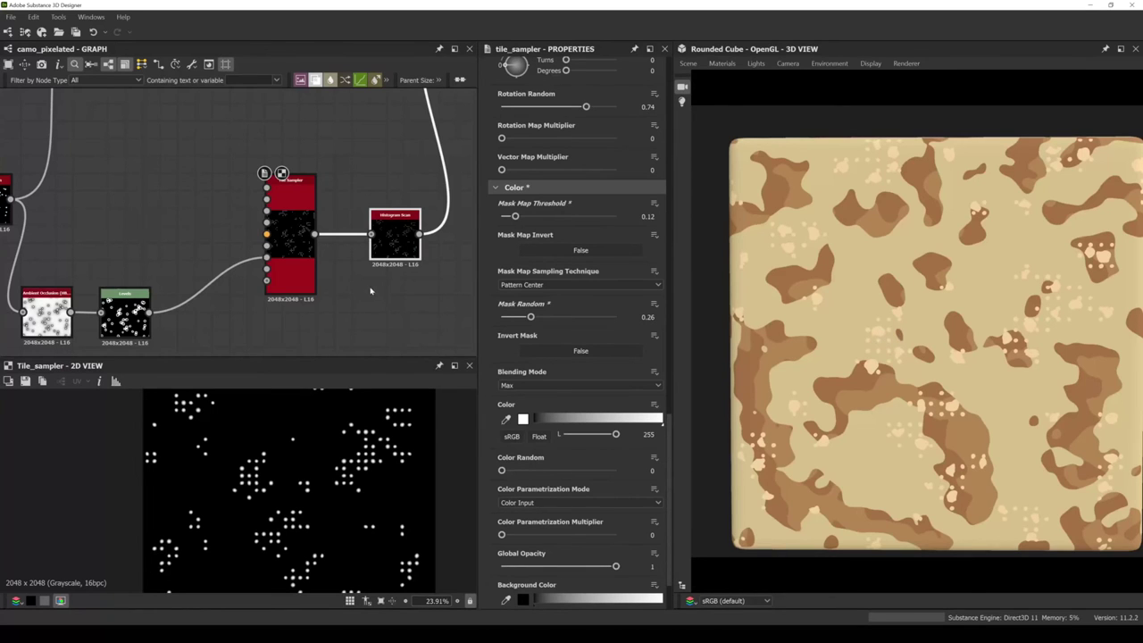
{"action": "scroll", "coordinate": [370, 291], "scroll_direction": "down", "scroll_amount": 3}
{"action": "middle_click_drag", "start_coordinate": [381, 232], "coordinate": [322, 264]}
{"action": "left_click_drag", "start_coordinate": [370, 158], "coordinate": [385, 157]}
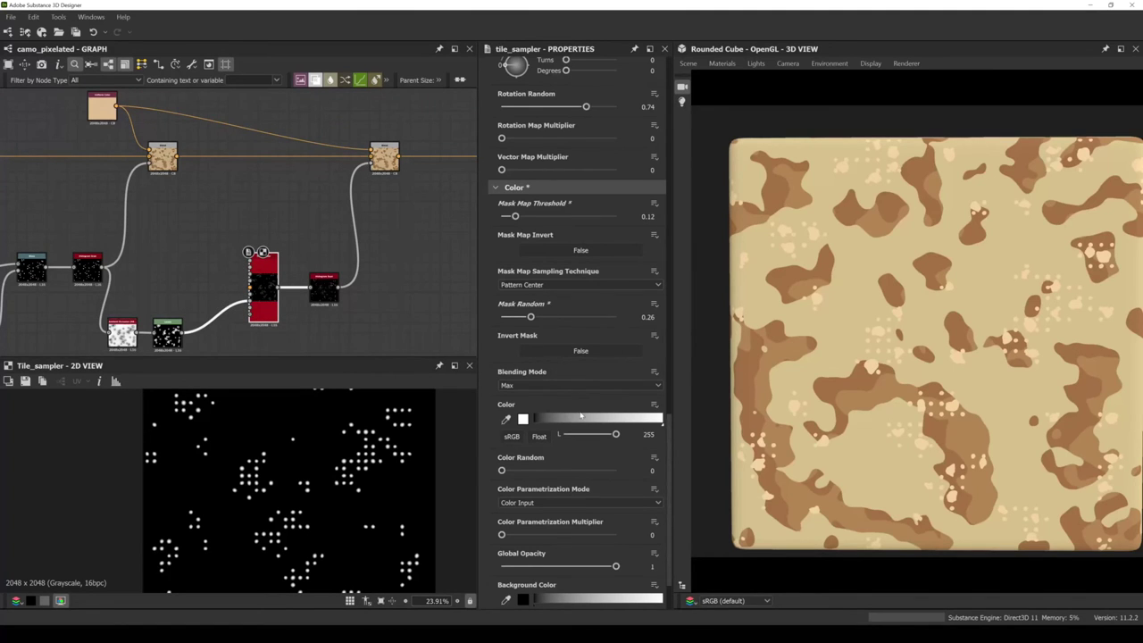
Try a Position Random of 0.26 on the Tile Sampler to break up the dots' regular grid.
{"action": "scroll", "coordinate": [559, 380], "scroll_direction": "up", "scroll_amount": 3}
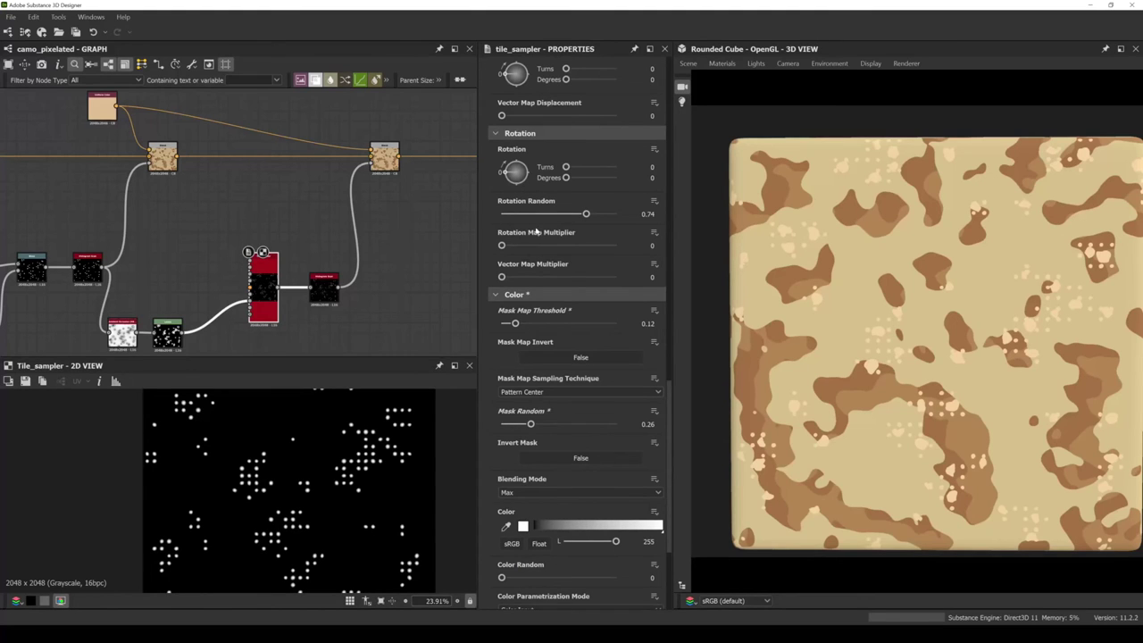
{"action": "scroll", "coordinate": [538, 231], "scroll_direction": "up", "scroll_amount": 5}
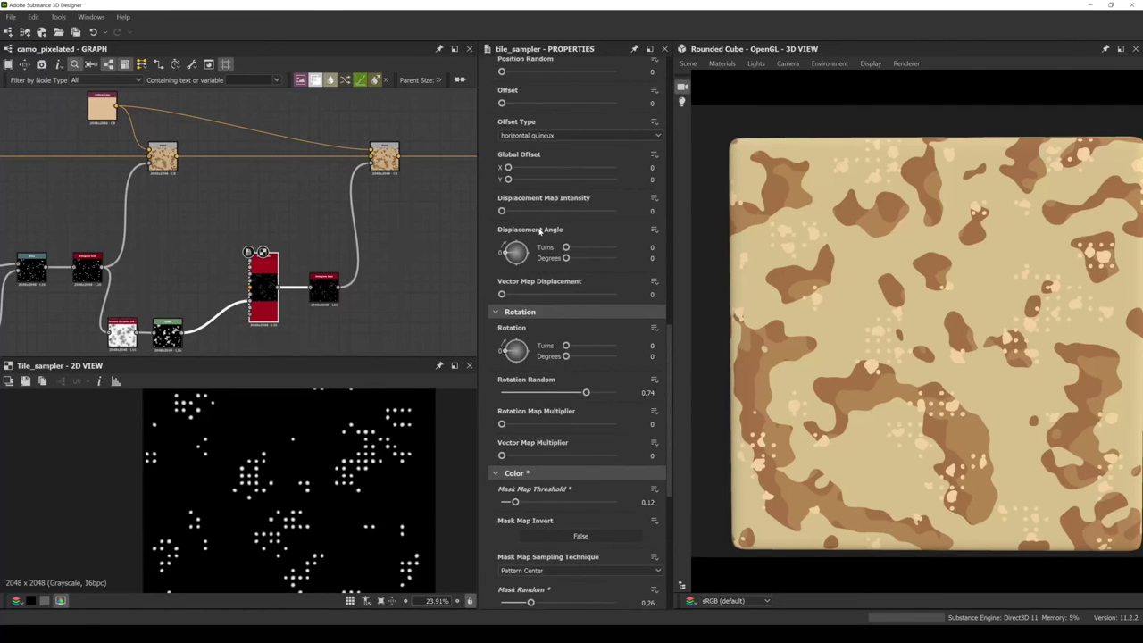
{"action": "scroll", "coordinate": [540, 231], "scroll_direction": "up", "scroll_amount": 3}
{"action": "scroll", "coordinate": [540, 232], "scroll_direction": "up", "scroll_amount": 1}
{"action": "left_click_drag", "start_coordinate": [501, 214], "coordinate": [503, 215]}
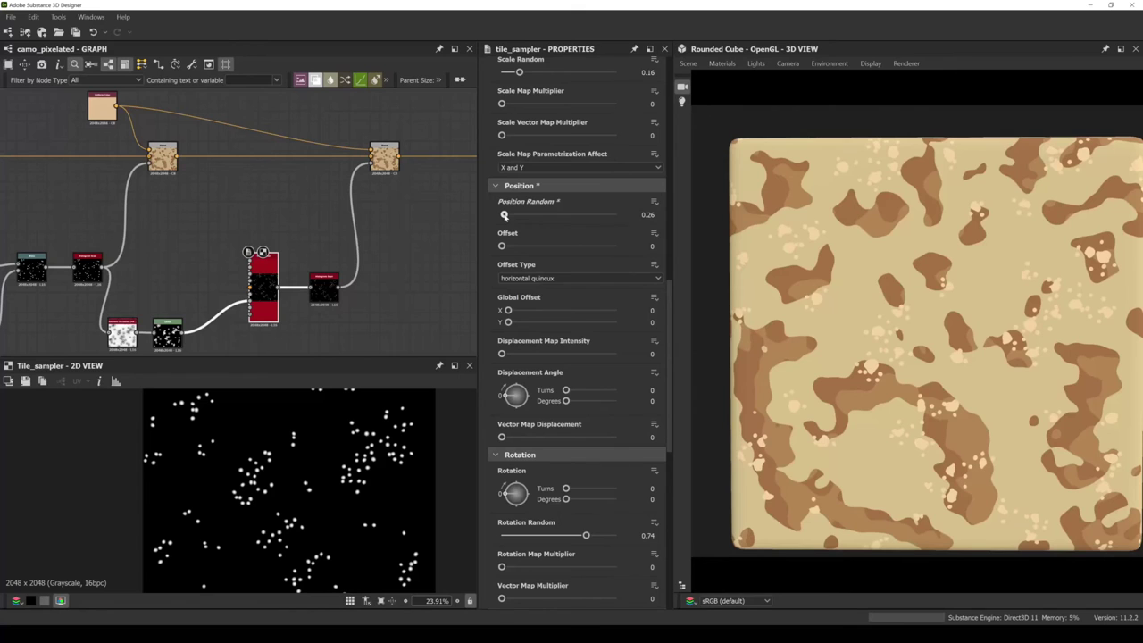
{"action": "scroll", "coordinate": [800, 369], "scroll_direction": "up", "scroll_amount": 2}
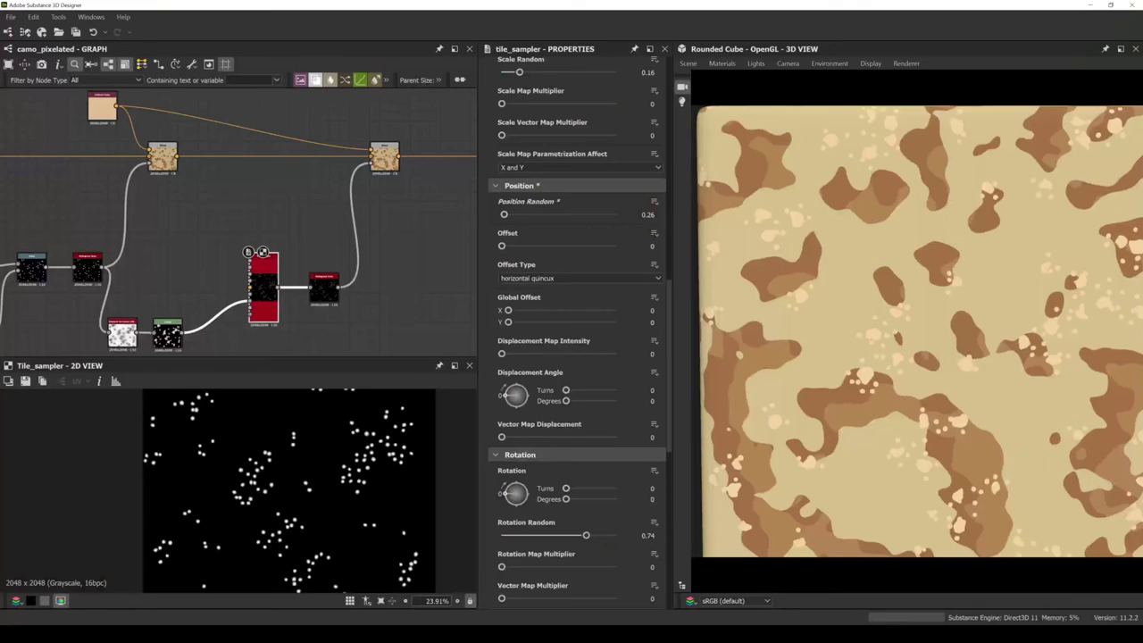
Set the Tile Sampler's Scale to 0.98 and its Position Random to 0.2.
{"action": "scroll", "coordinate": [563, 300], "scroll_direction": "up", "scroll_amount": 3}
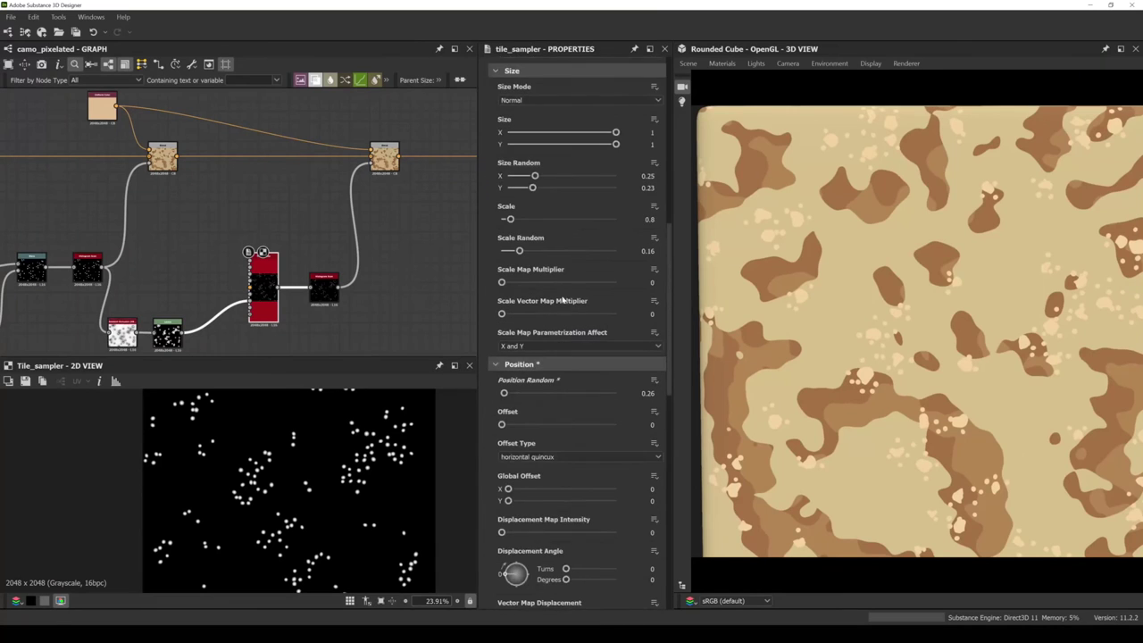
{"action": "left_click_drag", "start_coordinate": [511, 219], "coordinate": [511, 220]}
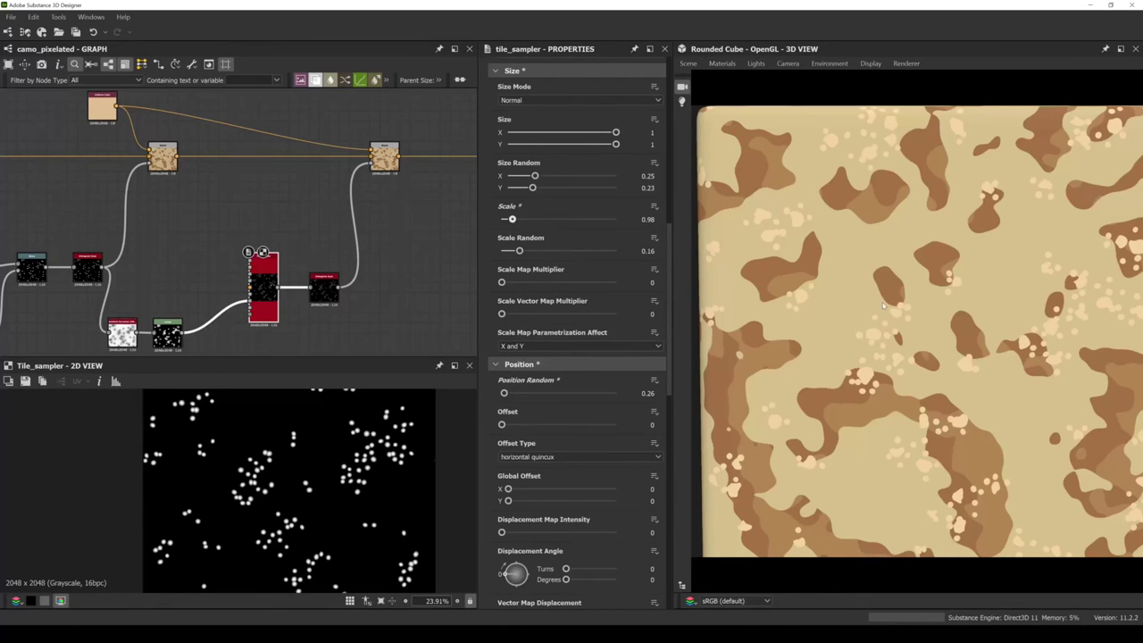
{"action": "scroll", "coordinate": [626, 268], "scroll_direction": "down", "scroll_amount": 3}
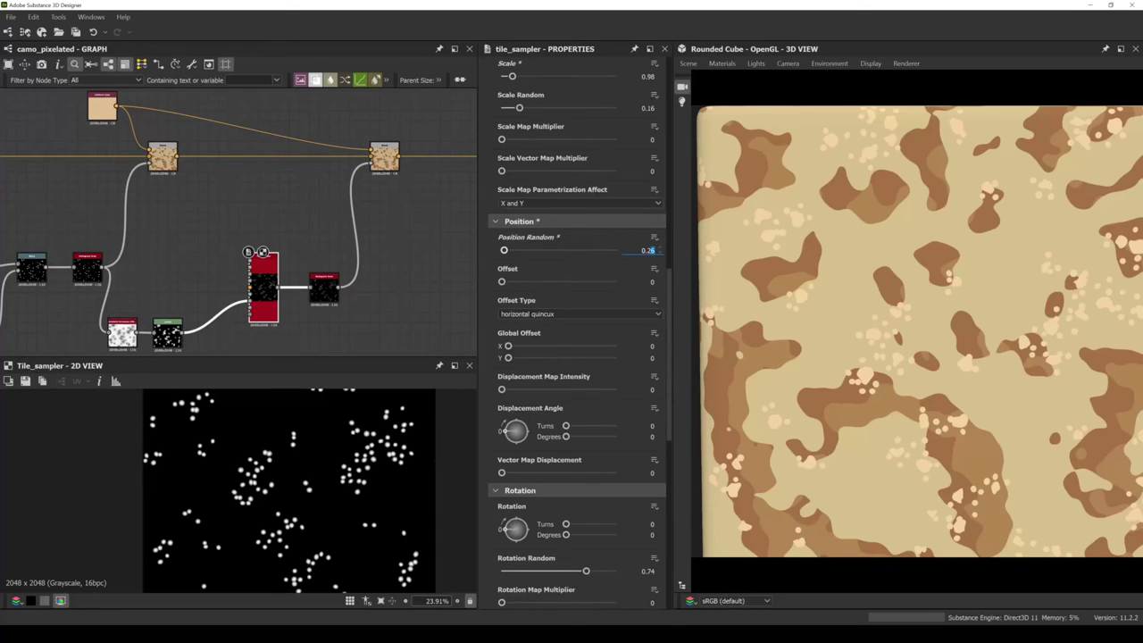
{"action": "key", "text": "Return"}
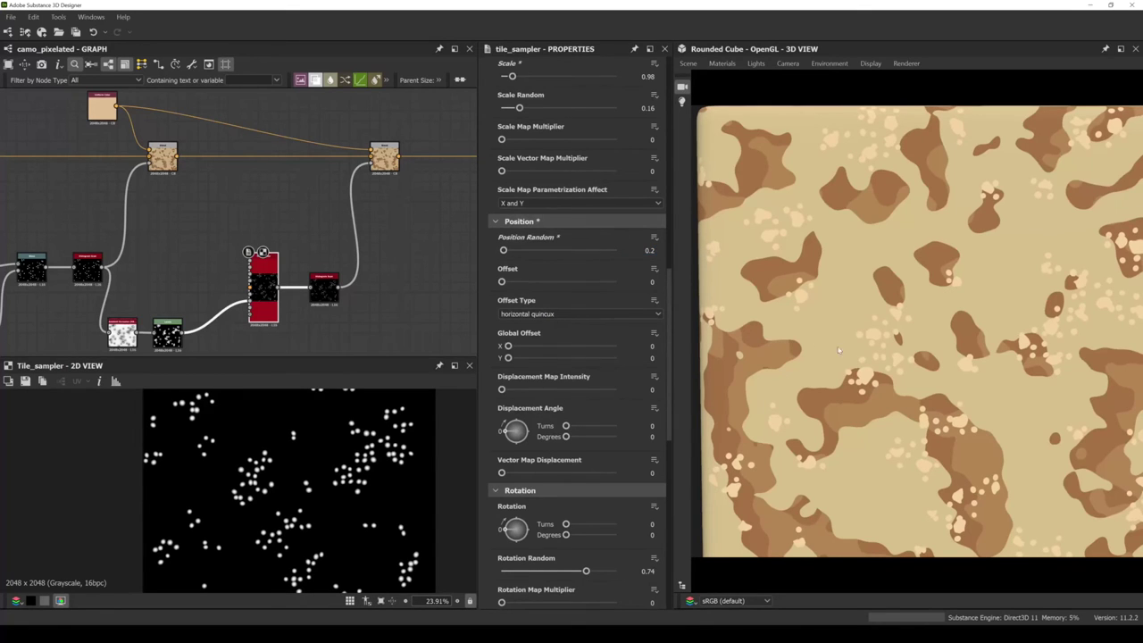
Examine the small dots clustered around the light spots on the rounded cube, both close up and from farther away.
{"action": "middle_click_drag", "start_coordinate": [841, 350], "coordinate": [862, 366]}
{"action": "scroll", "coordinate": [848, 446], "scroll_direction": "up", "scroll_amount": 2}
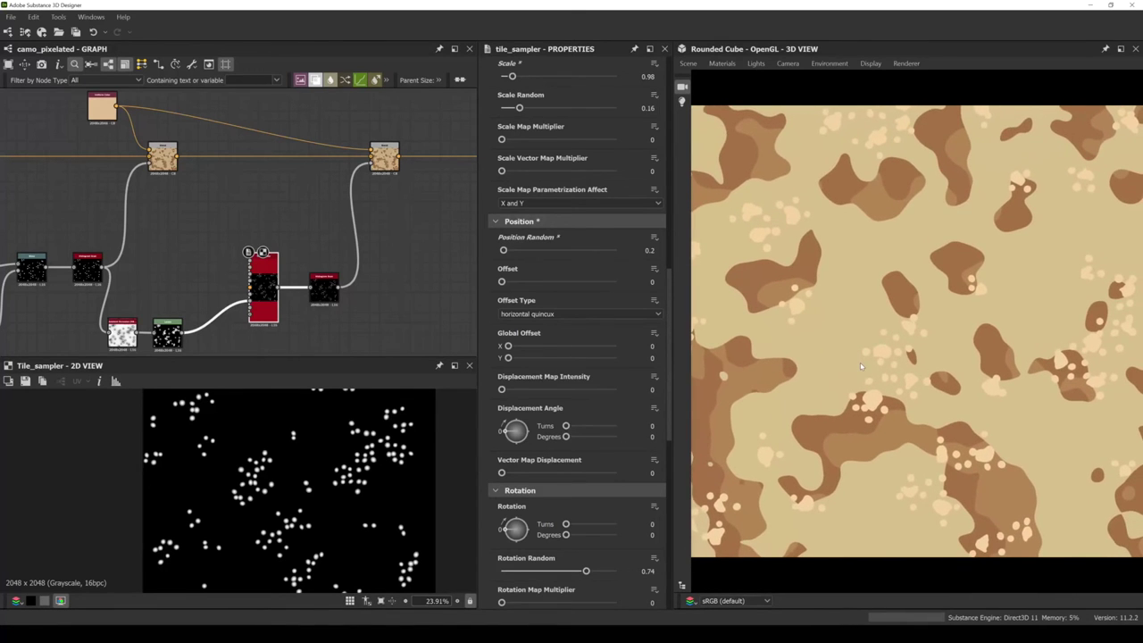
{"action": "scroll", "coordinate": [869, 380], "scroll_direction": "down", "scroll_amount": 3}
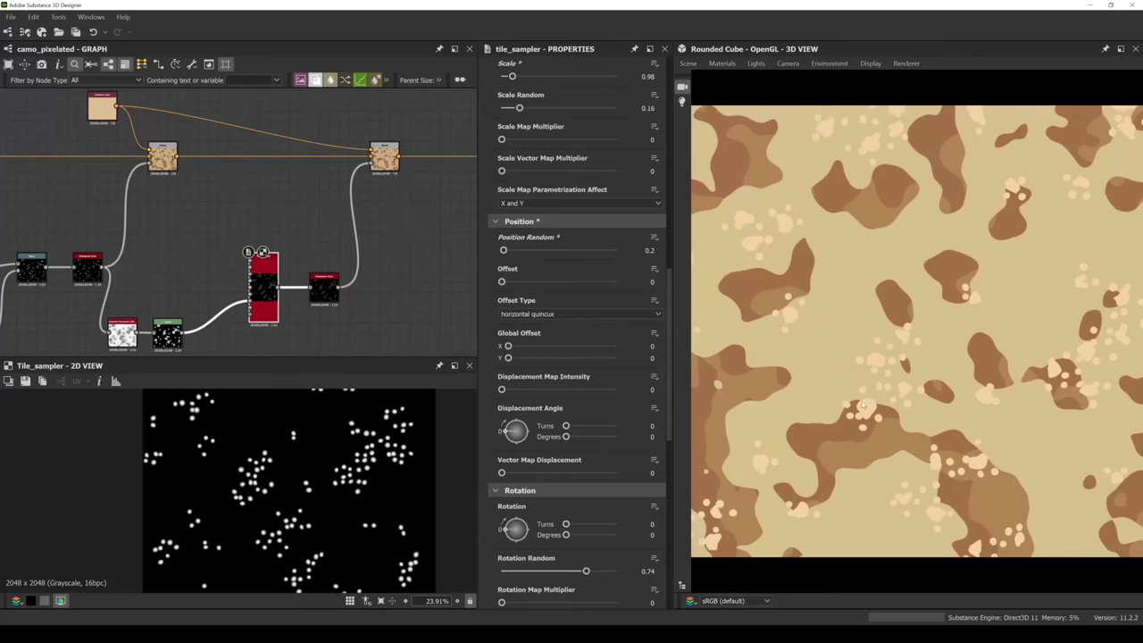
{"action": "scroll", "coordinate": [863, 432], "scroll_direction": "up", "scroll_amount": 5}
{"action": "middle_click_drag", "start_coordinate": [857, 430], "coordinate": [846, 408]}
{"action": "scroll", "coordinate": [846, 408], "scroll_direction": "up", "scroll_amount": 2}
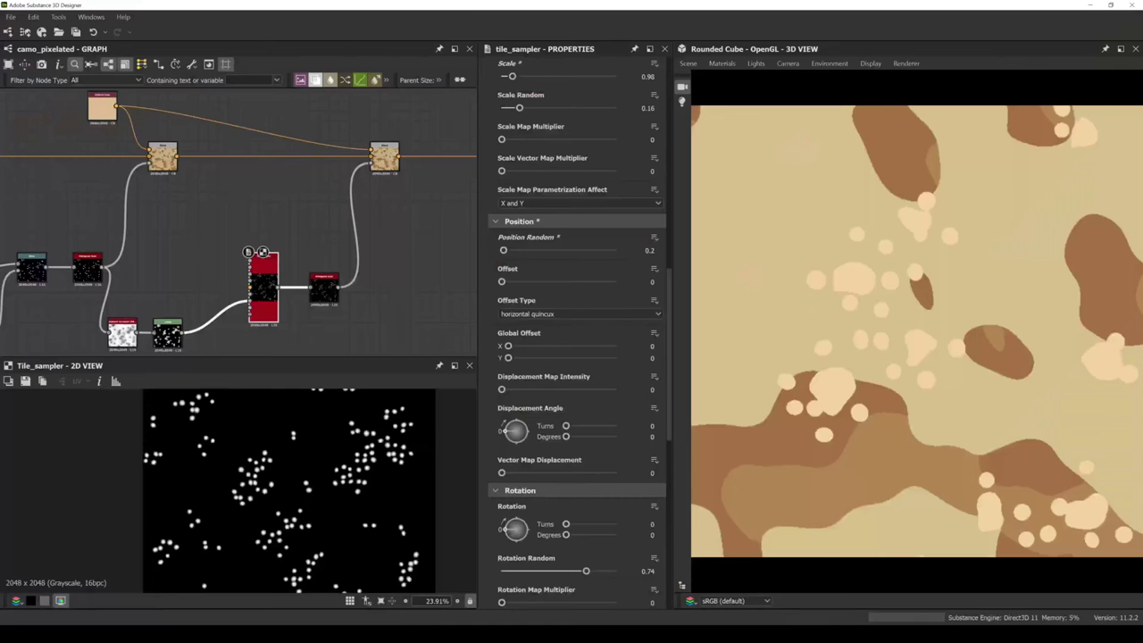
{"action": "scroll", "coordinate": [877, 471], "scroll_direction": "down", "scroll_amount": 8}
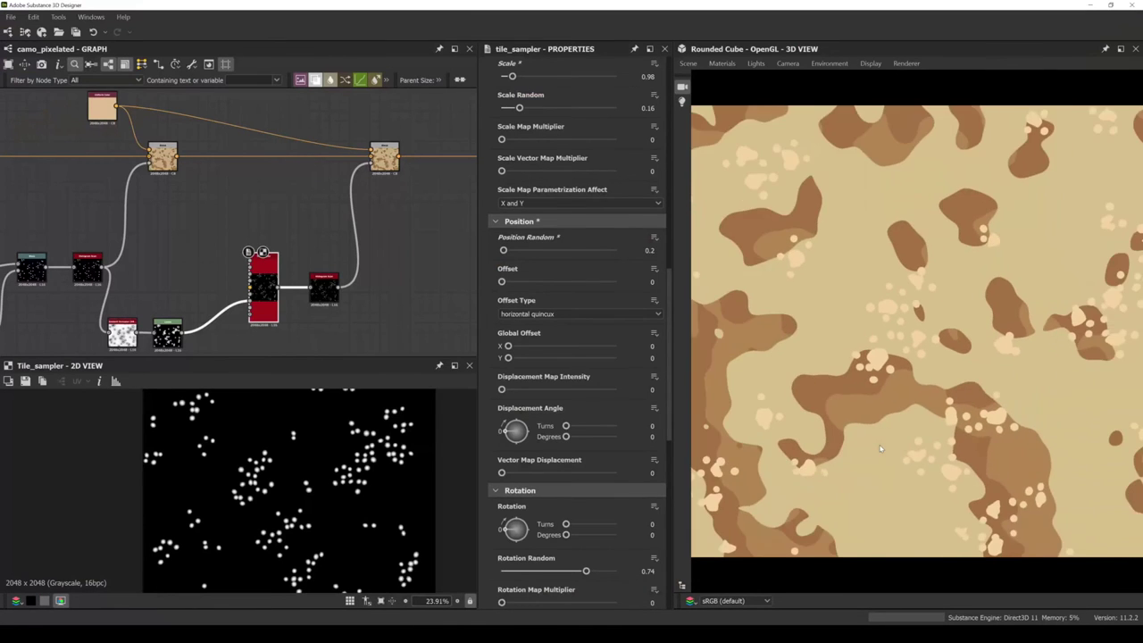
{"action": "middle_click_drag", "start_coordinate": [879, 451], "coordinate": [873, 455]}
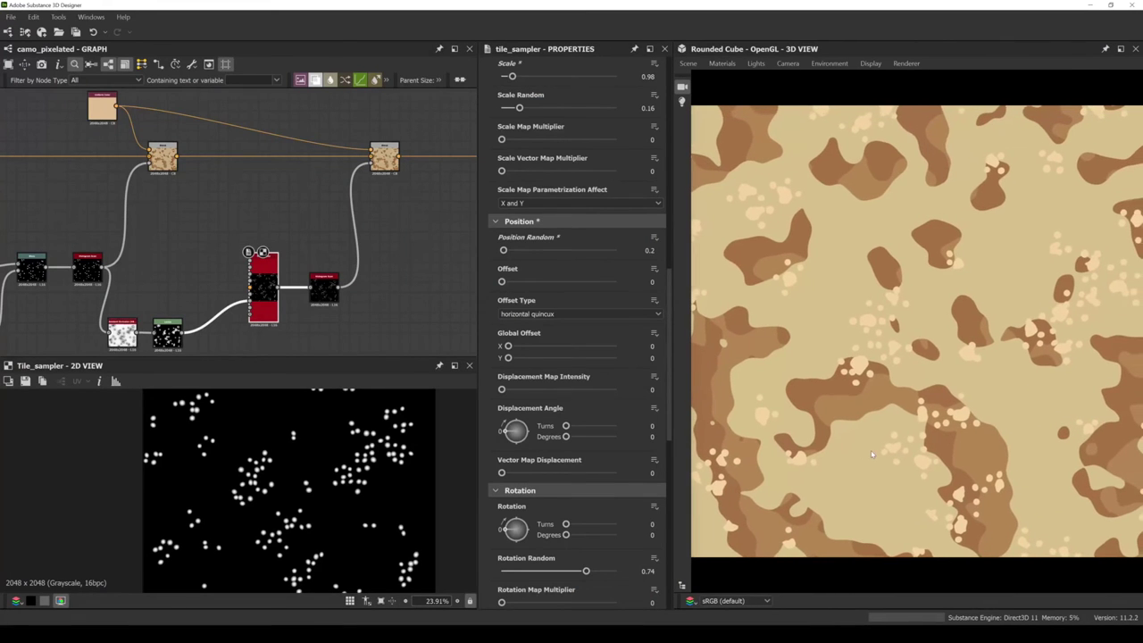
Examine the edge of a single spot up close, comparing the Levels mask with the Histogram Scan feeding the ambient occlusion.
{"action": "middle_click_drag", "start_coordinate": [267, 333], "coordinate": [280, 294]}
{"action": "left_click_drag", "start_coordinate": [275, 247], "coordinate": [275, 278]}
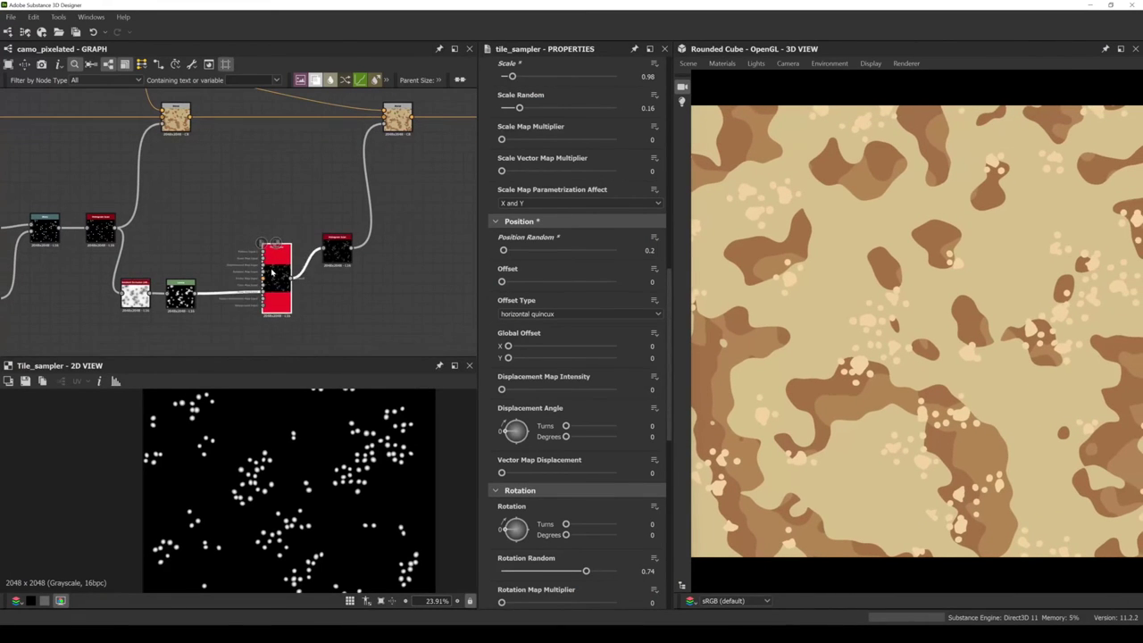
{"action": "double_click", "coordinate": [180, 295]}
{"action": "scroll", "coordinate": [248, 500], "scroll_direction": "up", "scroll_amount": 5}
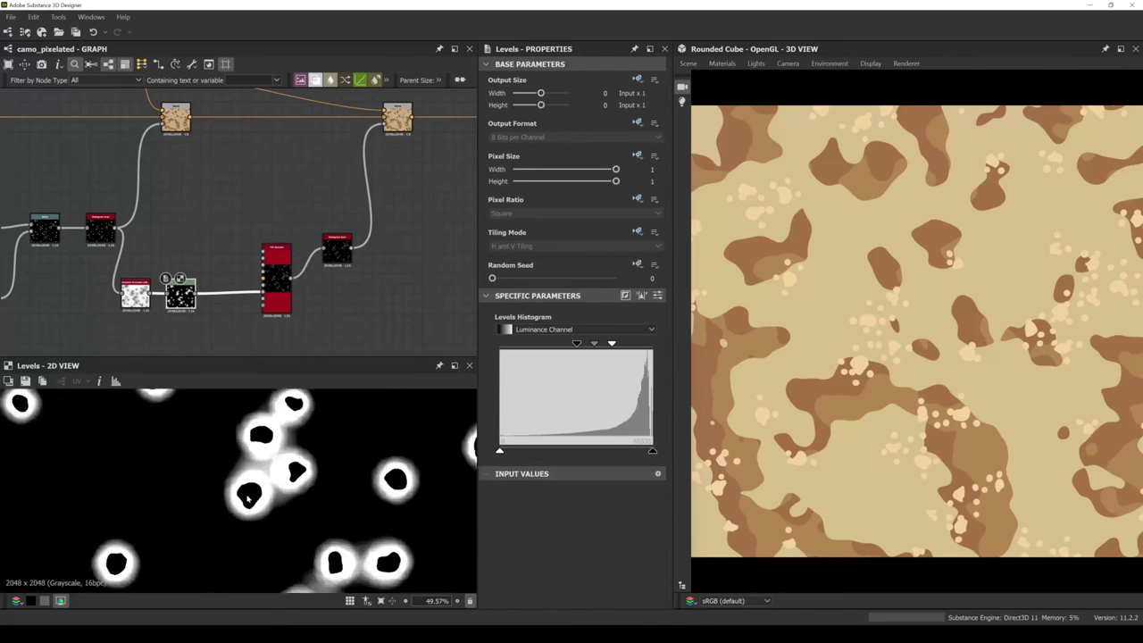
{"action": "scroll", "coordinate": [247, 500], "scroll_direction": "up", "scroll_amount": 2}
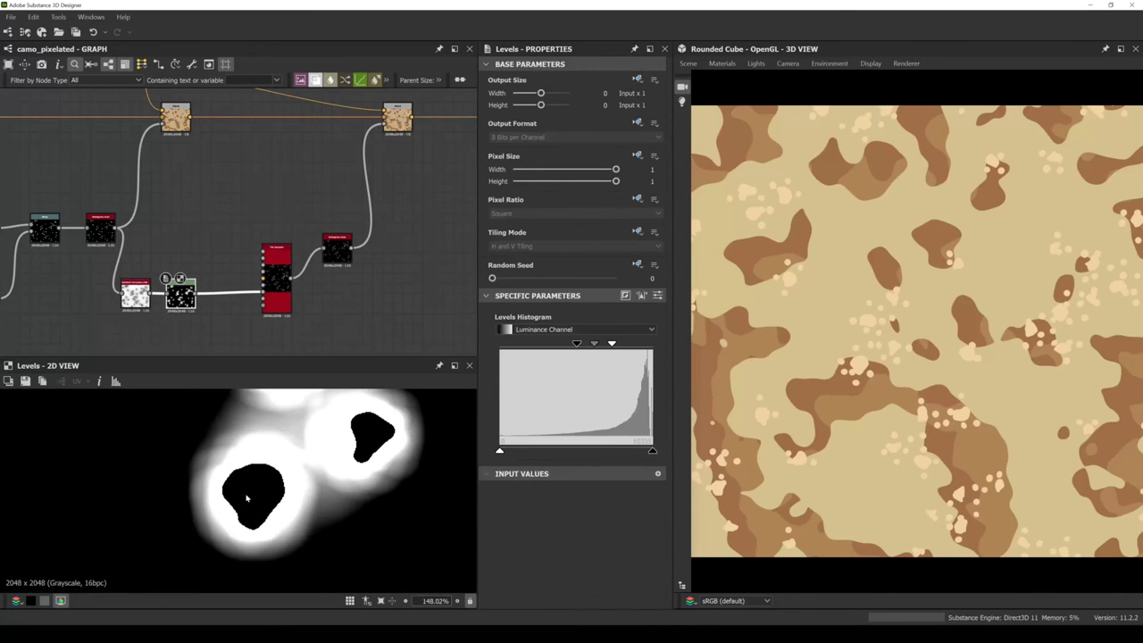
{"action": "scroll", "coordinate": [248, 489], "scroll_direction": "up", "scroll_amount": 1}
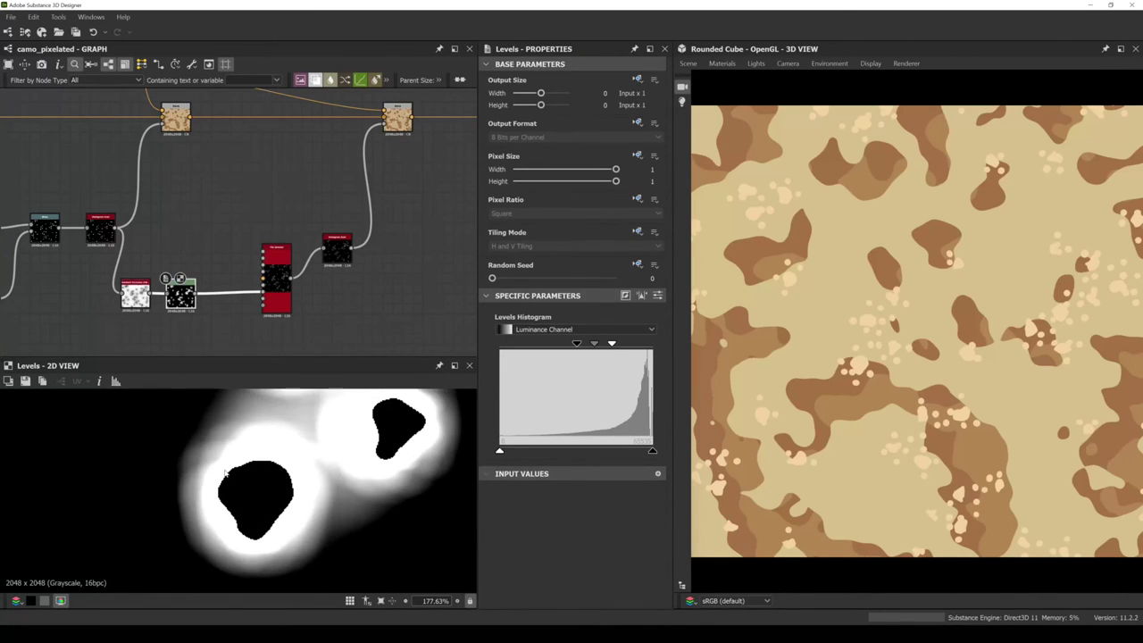
{"action": "scroll", "coordinate": [226, 474], "scroll_direction": "up", "scroll_amount": 1}
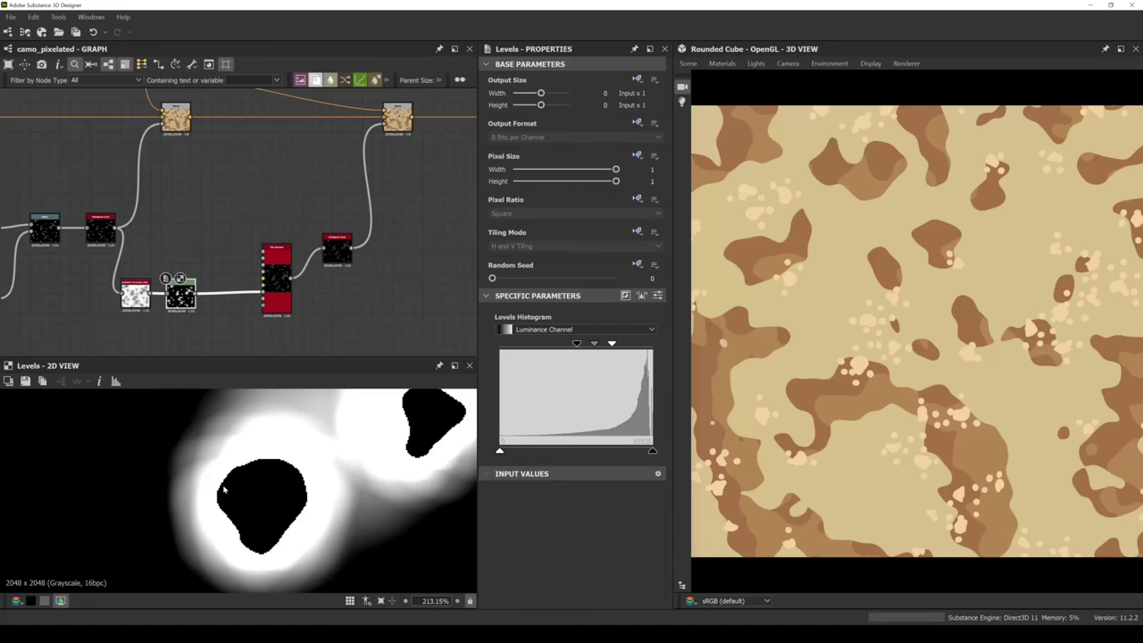
{"action": "middle_click_drag", "start_coordinate": [179, 284], "coordinate": [223, 293]}
{"action": "scroll", "coordinate": [267, 451], "scroll_direction": "up", "scroll_amount": 2}
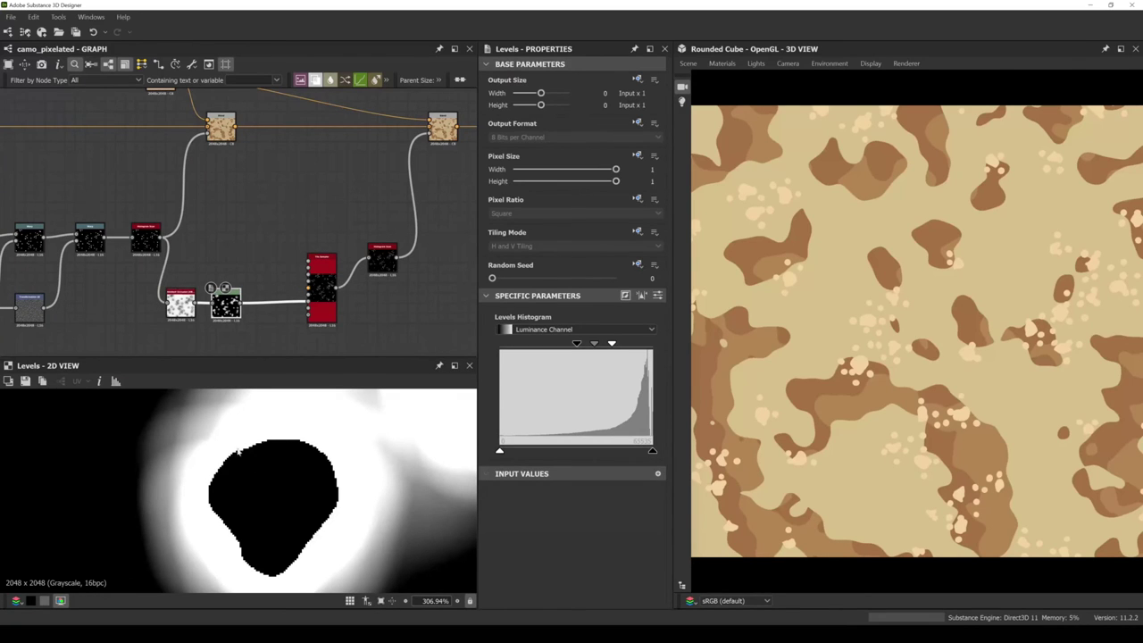
{"action": "middle_click_drag", "start_coordinate": [132, 256], "coordinate": [170, 259]}
{"action": "left_click", "coordinate": [183, 238]}
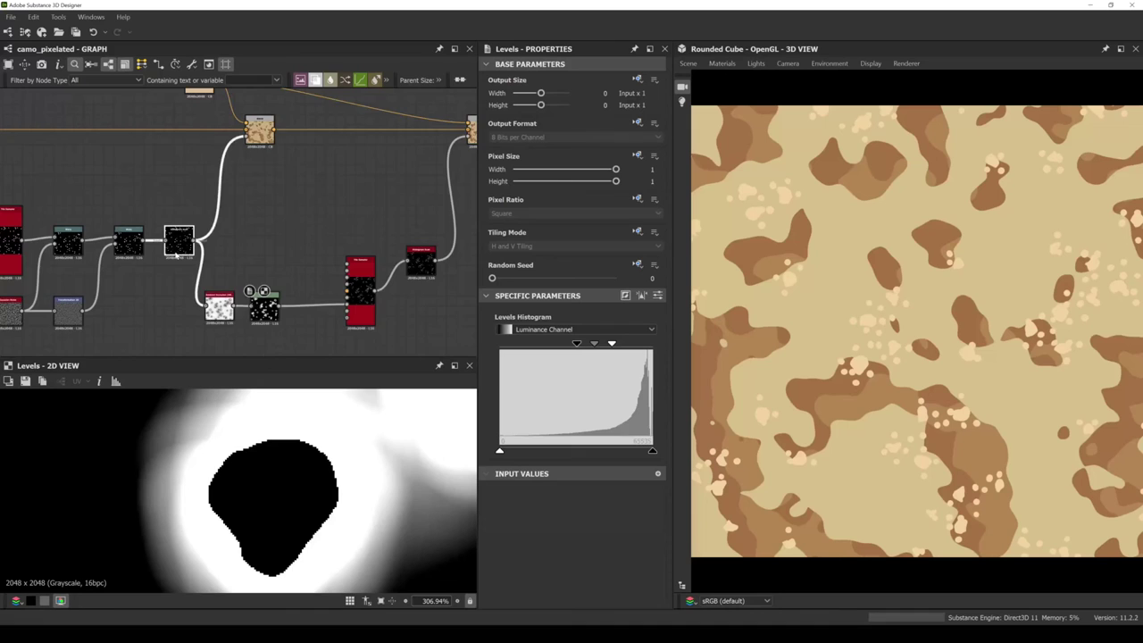
{"action": "scroll", "coordinate": [183, 238], "scroll_direction": "up", "scroll_amount": 2}
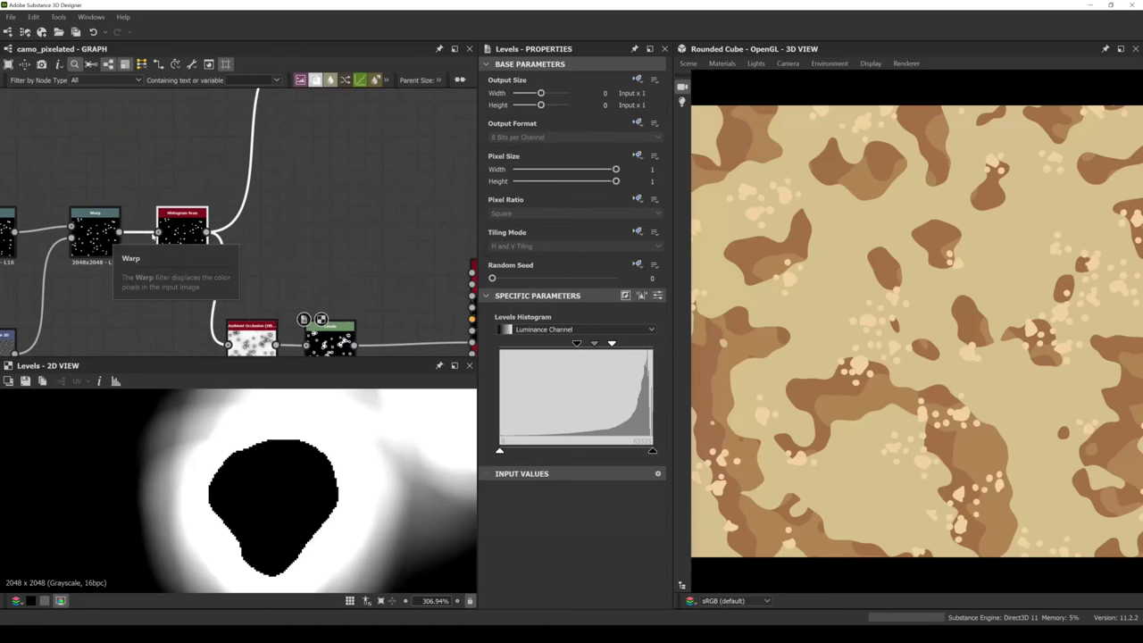
{"action": "double_click", "coordinate": [183, 233]}
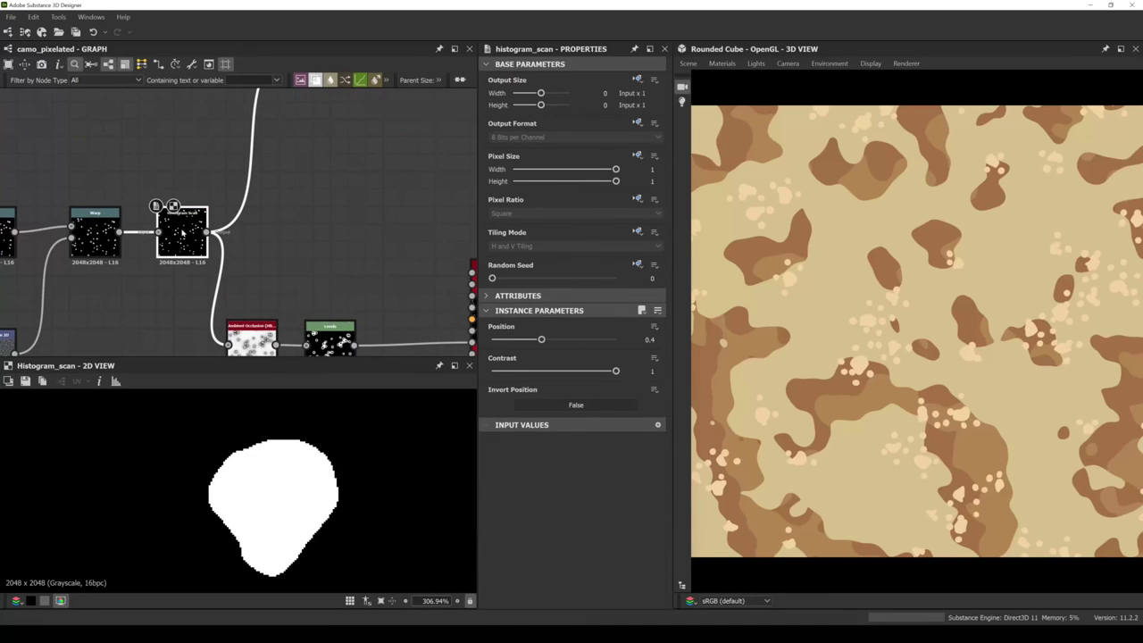
Branch a Blur HQ Grayscale node off the spots' Histogram Scan and set its Intensity to 0.92.
{"action": "scroll", "coordinate": [188, 241], "scroll_direction": "down", "scroll_amount": 2}
{"action": "middle_click_drag", "start_coordinate": [234, 254], "coordinate": [180, 227]}
{"action": "left_click_drag", "start_coordinate": [168, 244], "coordinate": [231, 286]}
{"action": "left_click_drag", "start_coordinate": [236, 296], "coordinate": [255, 301]}
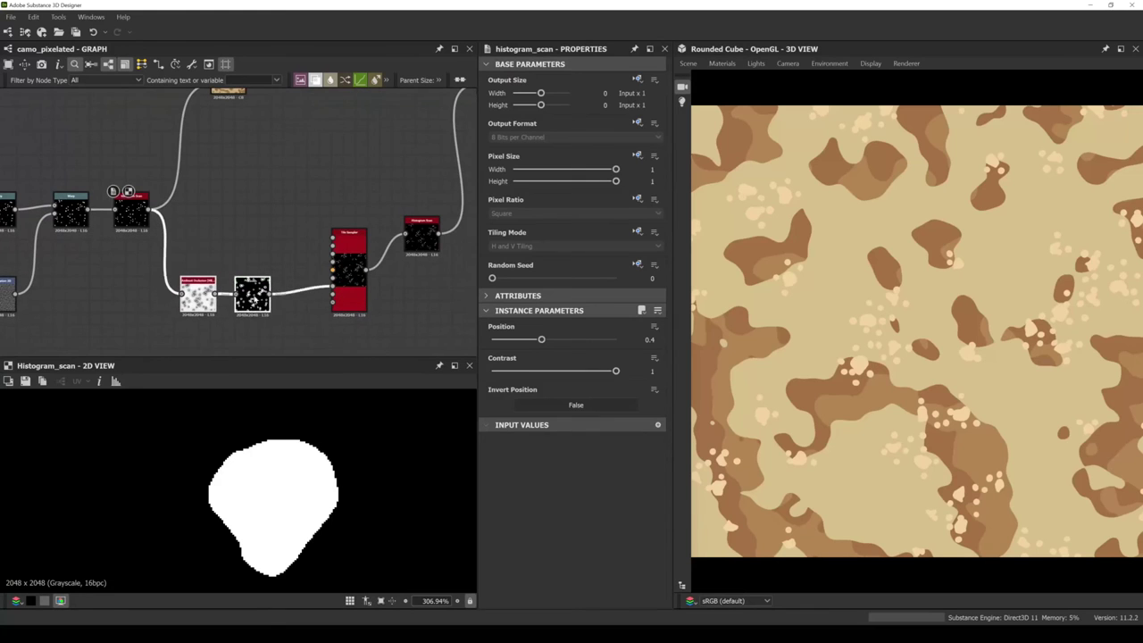
{"action": "left_click", "coordinate": [139, 210]}
{"action": "left_click_drag", "start_coordinate": [150, 211], "coordinate": [205, 216]}
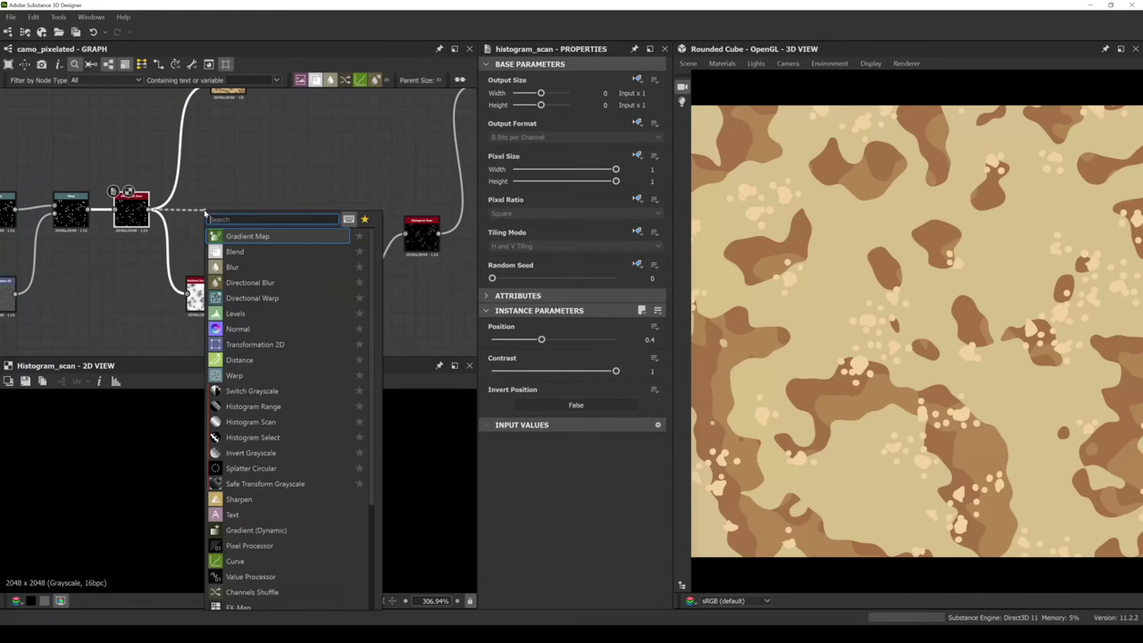
{"action": "type", "text": "hq"}
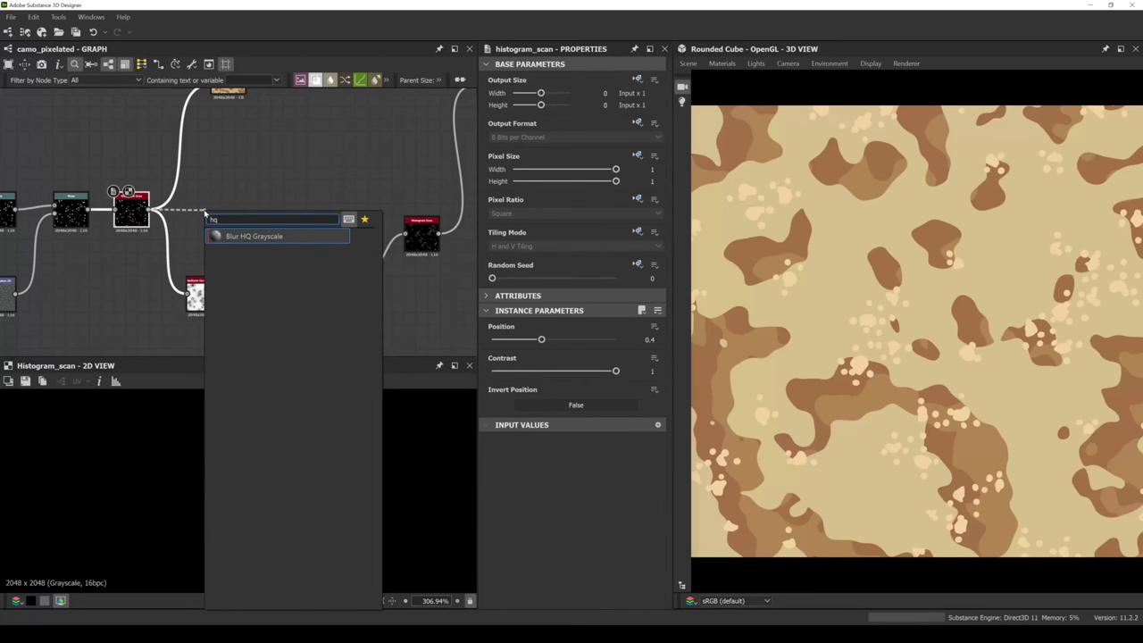
{"action": "left_click", "coordinate": [240, 238]}
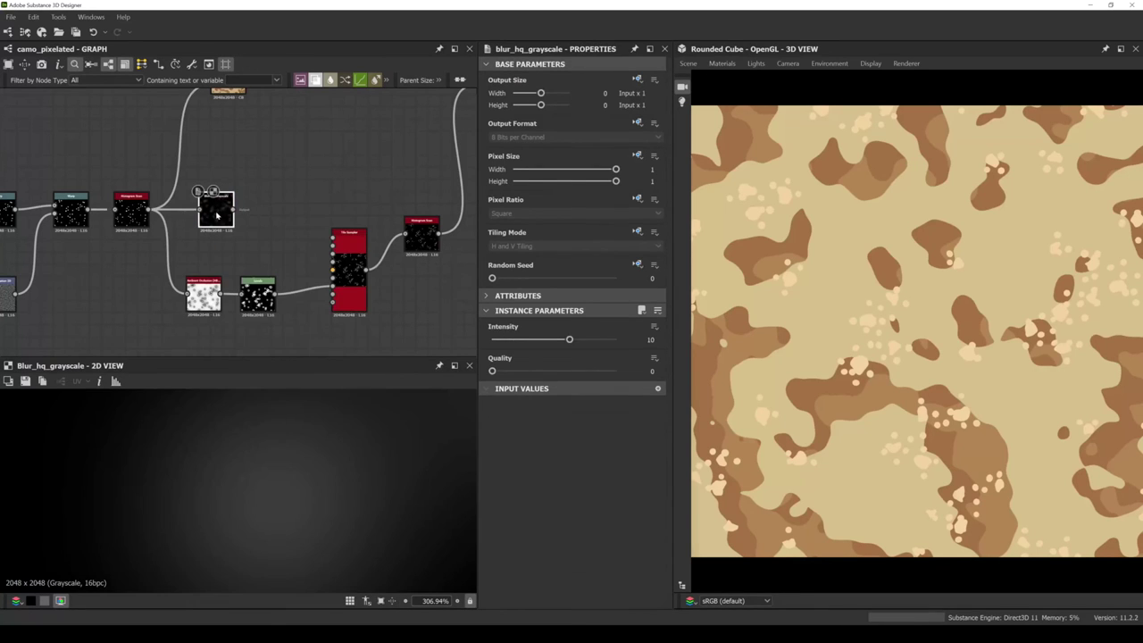
{"action": "left_click_drag", "start_coordinate": [523, 337], "coordinate": [499, 347]}
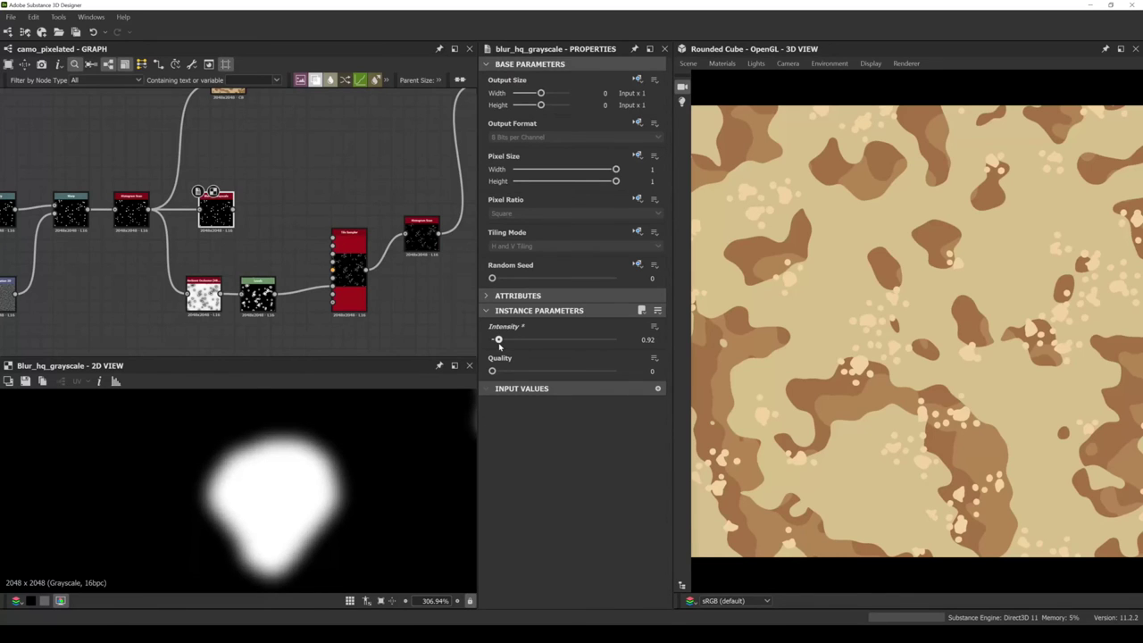
Add a Histogram Scan after the Blur HQ Grayscale with Position 0.6 and Contrast 0.85.
{"action": "scroll", "coordinate": [267, 256], "scroll_direction": "up", "scroll_amount": 1}
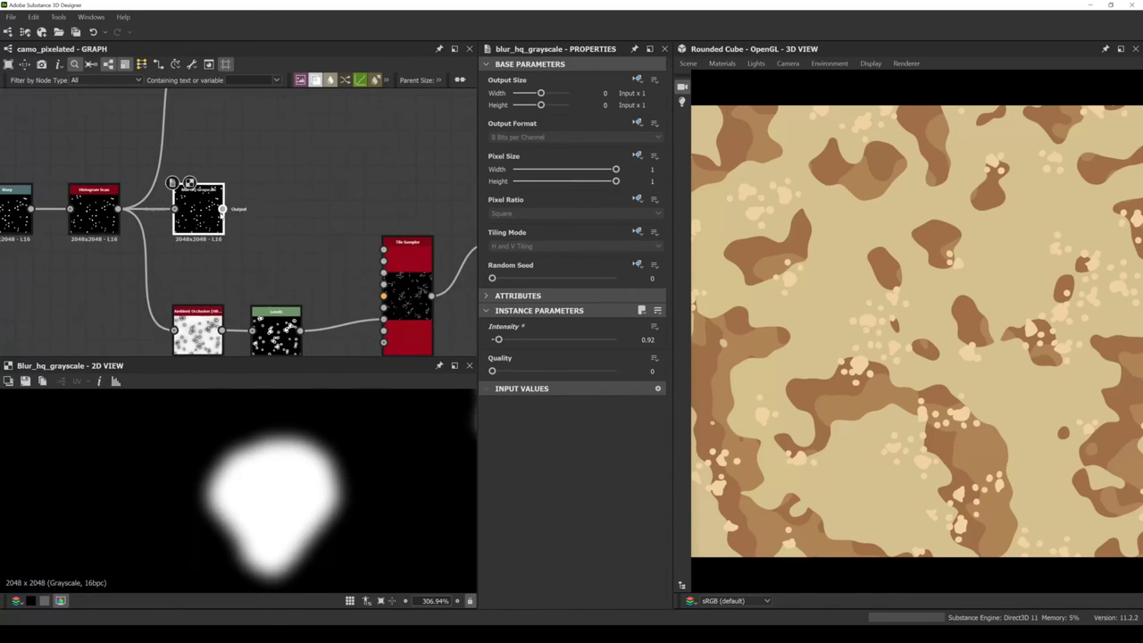
{"action": "left_click_drag", "start_coordinate": [223, 209], "coordinate": [279, 220]}
{"action": "type", "text": "sc"}
{"action": "left_click", "coordinate": [295, 251]}
{"action": "left_click_drag", "start_coordinate": [493, 341], "coordinate": [597, 382]}
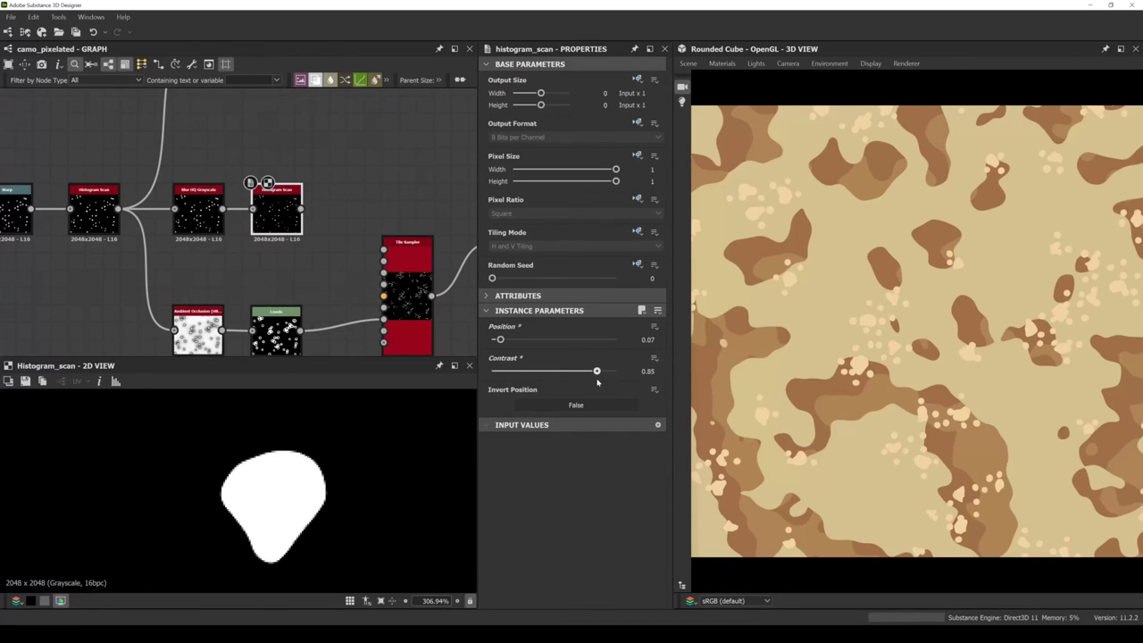
{"action": "left_click_drag", "start_coordinate": [503, 341], "coordinate": [566, 343]}
{"action": "scroll", "coordinate": [309, 286], "scroll_direction": "down", "scroll_amount": 5}
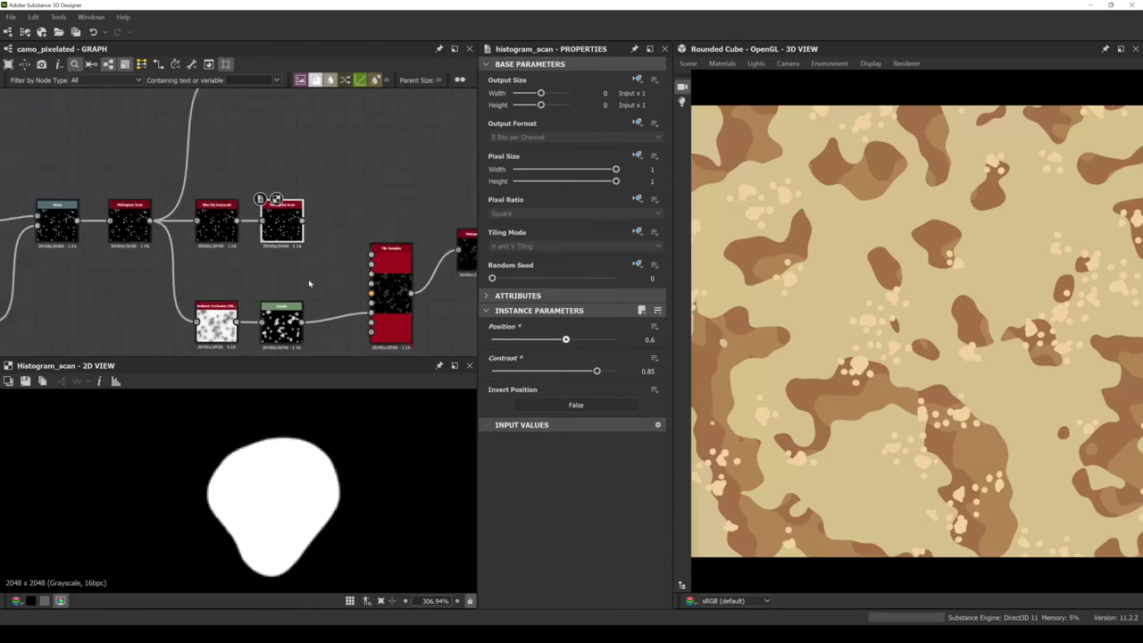
Move the dots' Tile Sampler and Histogram Scan farther along the graph and insert a Blend node between the Levels and the Tile Sampler.
{"action": "left_click_drag", "start_coordinate": [265, 215], "coordinate": [381, 224]}
{"action": "scroll", "coordinate": [235, 248], "scroll_direction": "up", "scroll_amount": 3}
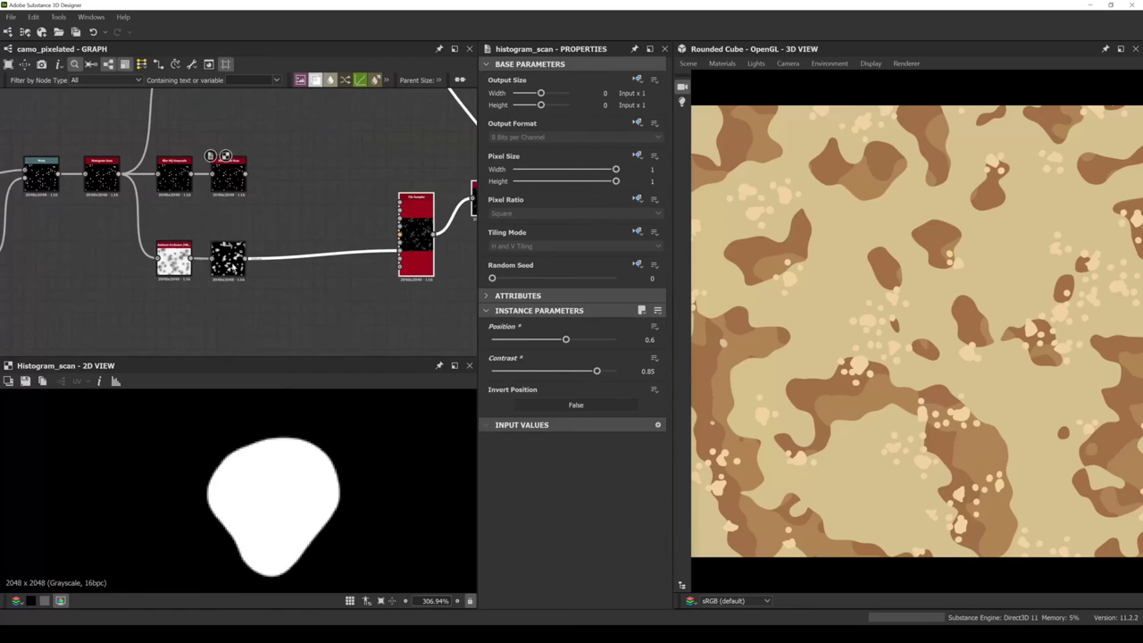
{"action": "double_click", "coordinate": [228, 259]}
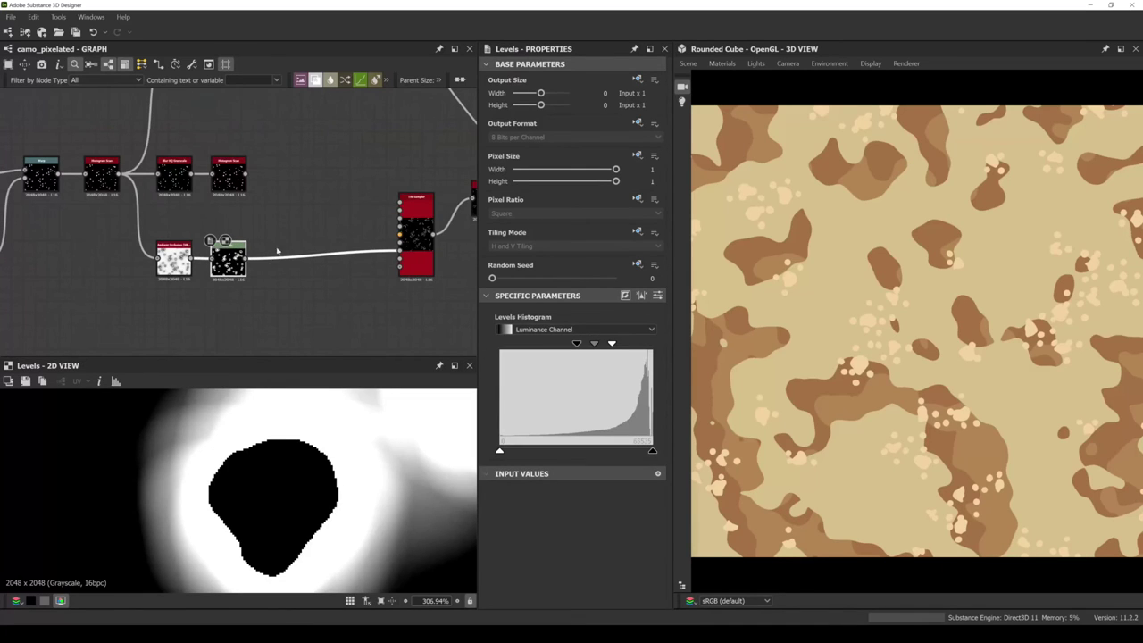
{"action": "left_click", "coordinate": [274, 248]}
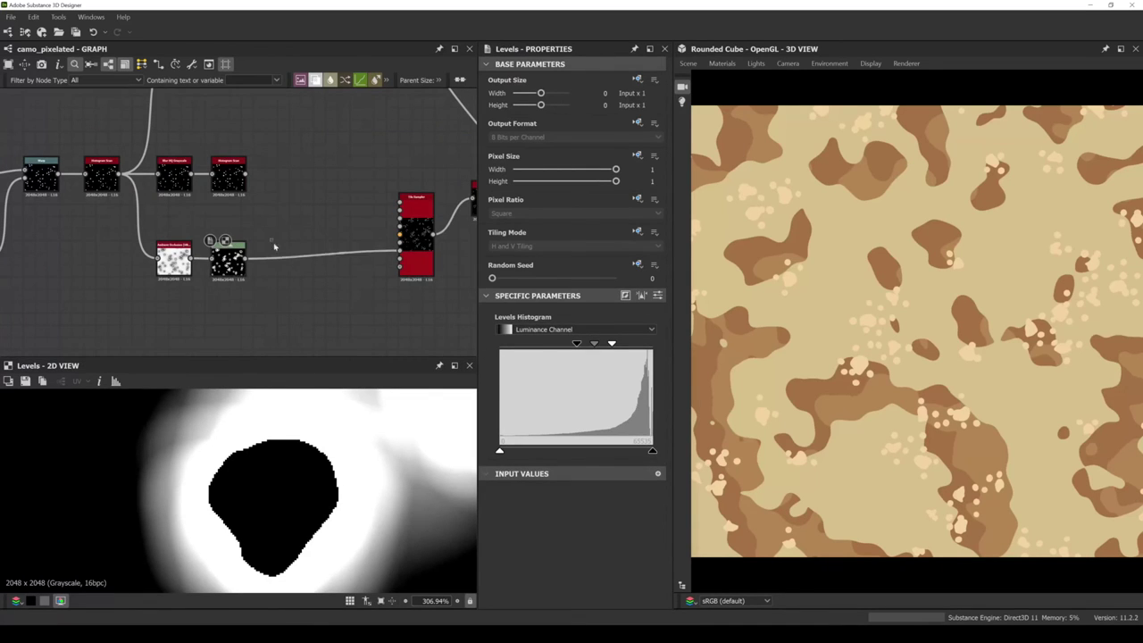
{"action": "left_click", "coordinate": [284, 258]}
{"action": "key", "text": "space"}
{"action": "left_click", "coordinate": [329, 286]}
{"action": "mouse_move", "coordinate": [298, 255]}
{"action": "left_mouse_down"}
{"action": "mouse_move", "coordinate": [317, 251]}
{"action": "mouse_move", "coordinate": [295, 261]}
{"action": "left_mouse_up"}
Feed the blurred spots' Histogram Scan into the new Blend's foreground, set the mode to Subtract, and compare the result with the Levels mask.
{"action": "left_click", "coordinate": [232, 176]}
{"action": "left_click", "coordinate": [232, 178]}
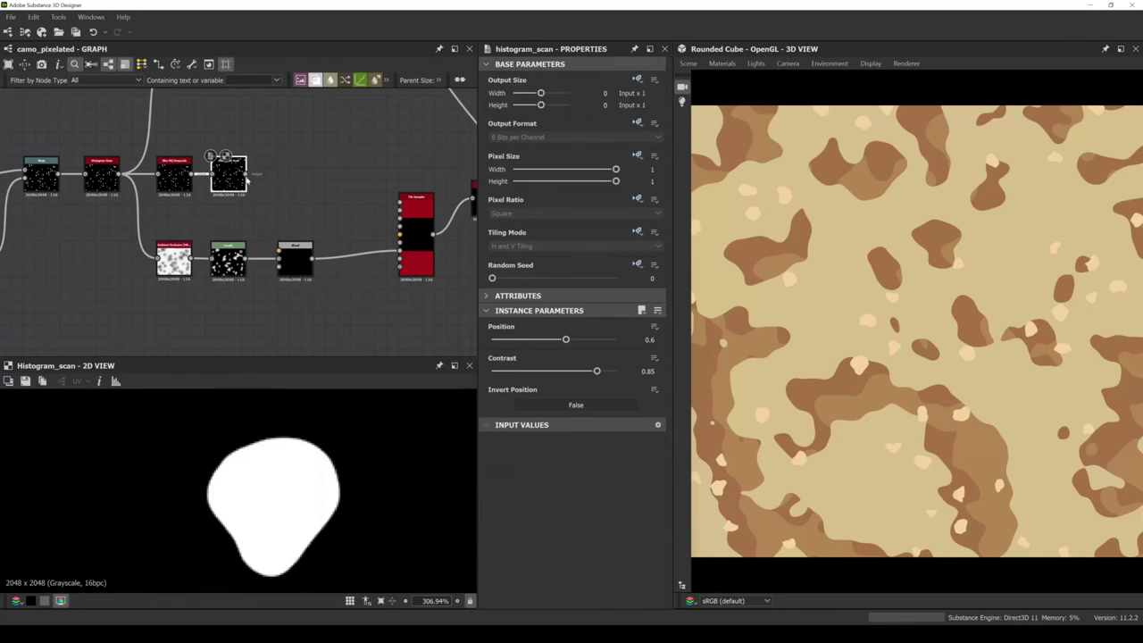
{"action": "left_click_drag", "start_coordinate": [248, 173], "coordinate": [277, 254]}
{"action": "left_click", "coordinate": [295, 261]}
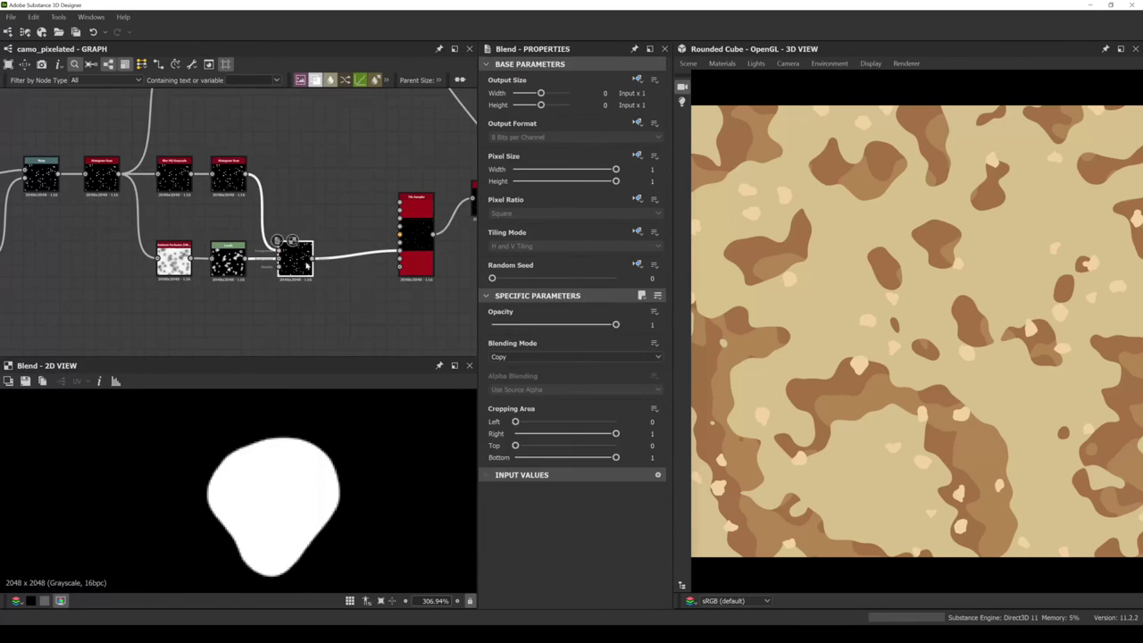
{"action": "left_click", "coordinate": [503, 357]}
{"action": "left_click", "coordinate": [504, 381]}
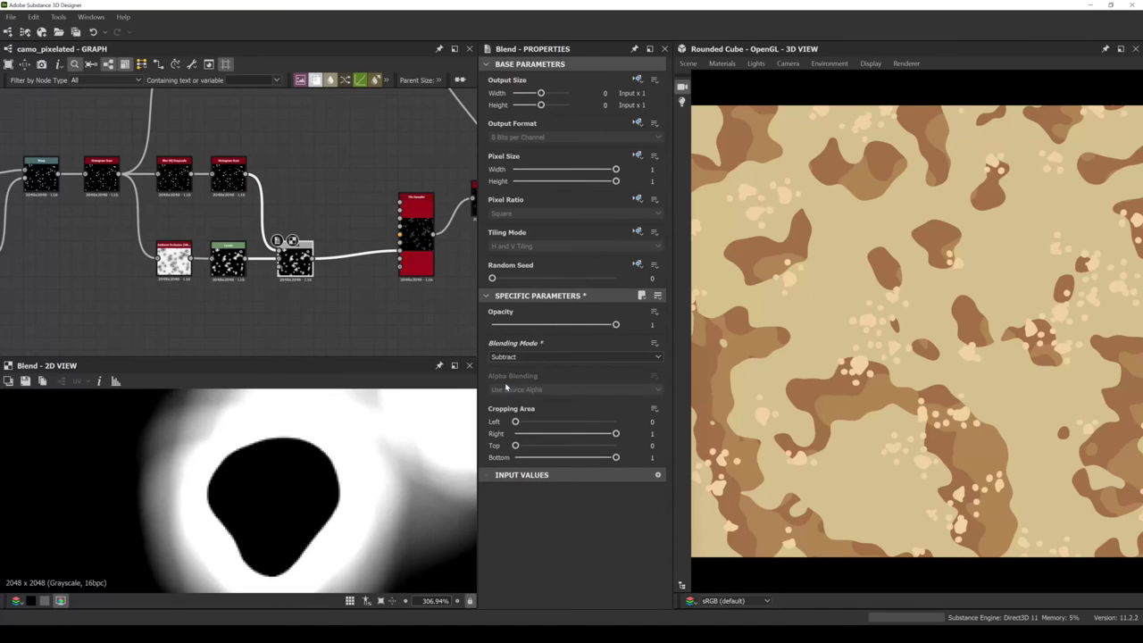
{"action": "left_click", "coordinate": [228, 259]}
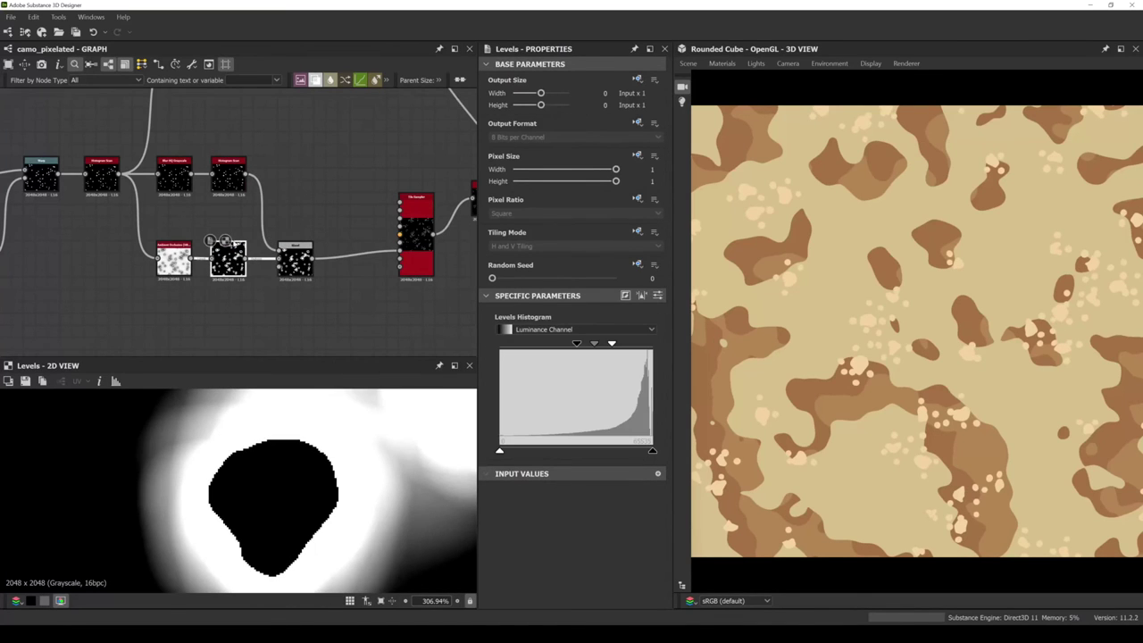
{"action": "left_click", "coordinate": [290, 263]}
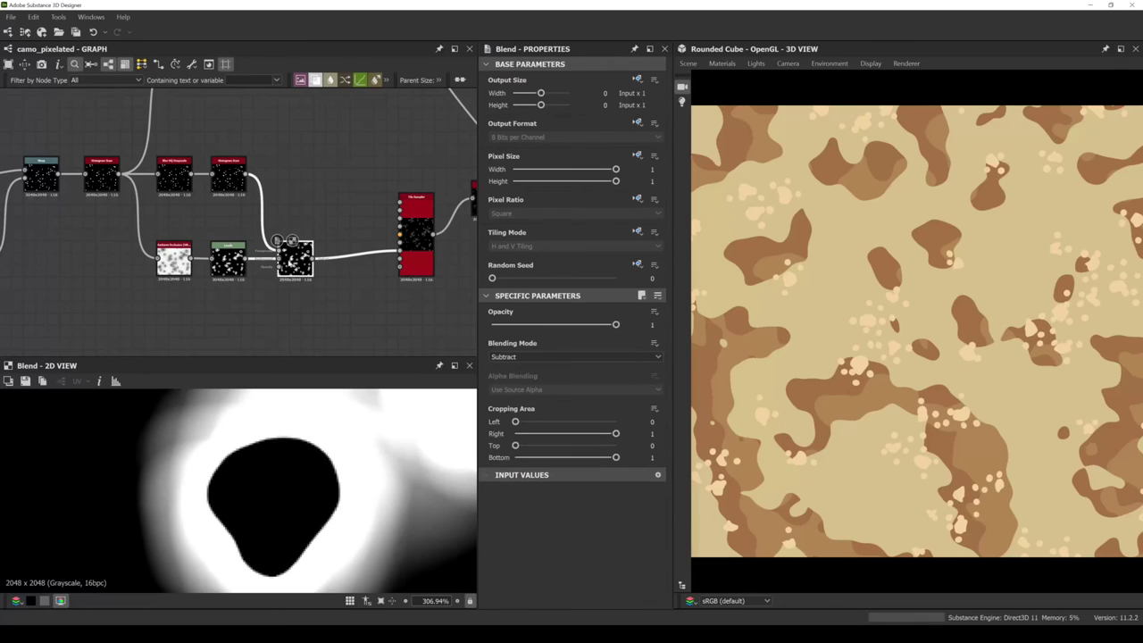
Try a Position of 0.66 on the blurred spots' Histogram Scan and inspect the dots around the spots up close on the cube.
{"action": "left_click", "coordinate": [228, 176]}
{"action": "mouse_move", "coordinate": [565, 340]}
{"action": "left_mouse_down"}
{"action": "mouse_move", "coordinate": [606, 343]}
{"action": "mouse_move", "coordinate": [574, 342]}
{"action": "left_mouse_up"}
{"action": "middle_click_drag", "start_coordinate": [770, 333], "coordinate": [845, 462]}
{"action": "scroll", "coordinate": [803, 384], "scroll_direction": "up", "scroll_amount": 5}
{"action": "middle_click_drag", "start_coordinate": [766, 342], "coordinate": [835, 338]}
{"action": "scroll", "coordinate": [834, 338], "scroll_direction": "up", "scroll_amount": 4}
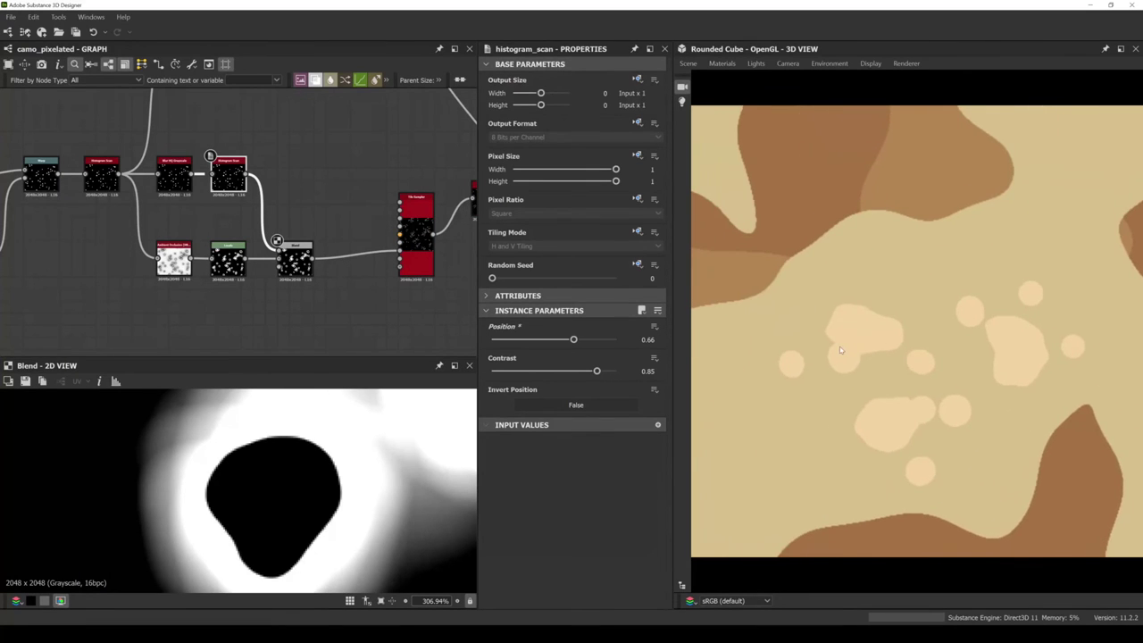
{"action": "scroll", "coordinate": [818, 338], "scroll_direction": "up", "scroll_amount": 5}
{"action": "middle_click_drag", "start_coordinate": [816, 336], "coordinate": [814, 312]}
{"action": "scroll", "coordinate": [826, 338], "scroll_direction": "down", "scroll_amount": 3}
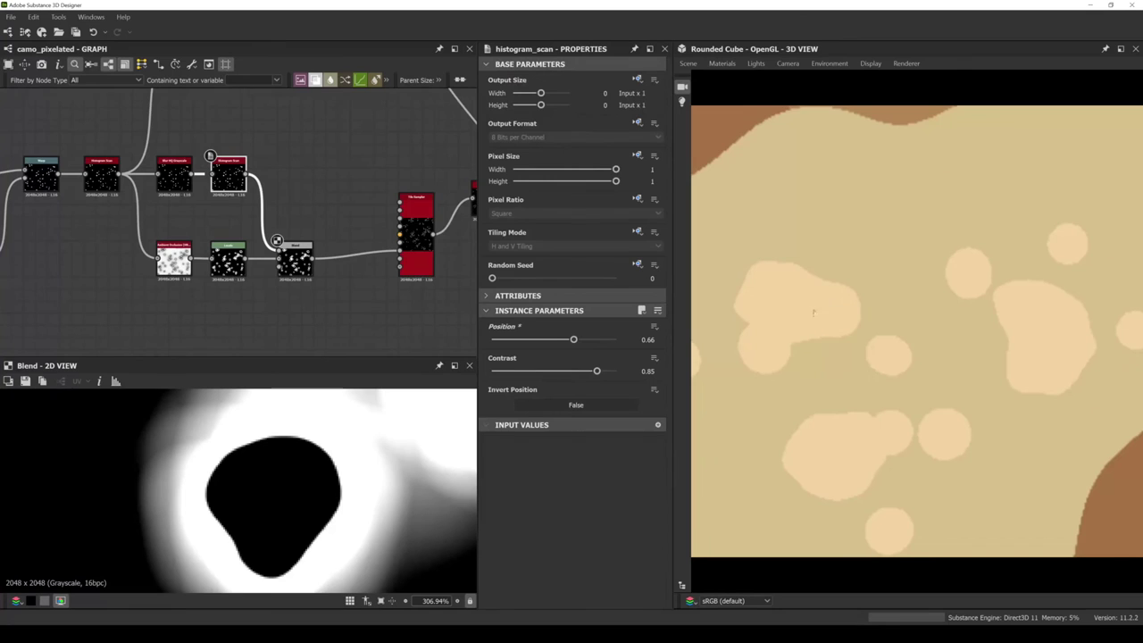
Set the blurred spots' Histogram Scan Position to 0.95 to widen the cut-out, and check the whole cube.
{"action": "left_click_drag", "start_coordinate": [573, 339], "coordinate": [605, 342]}
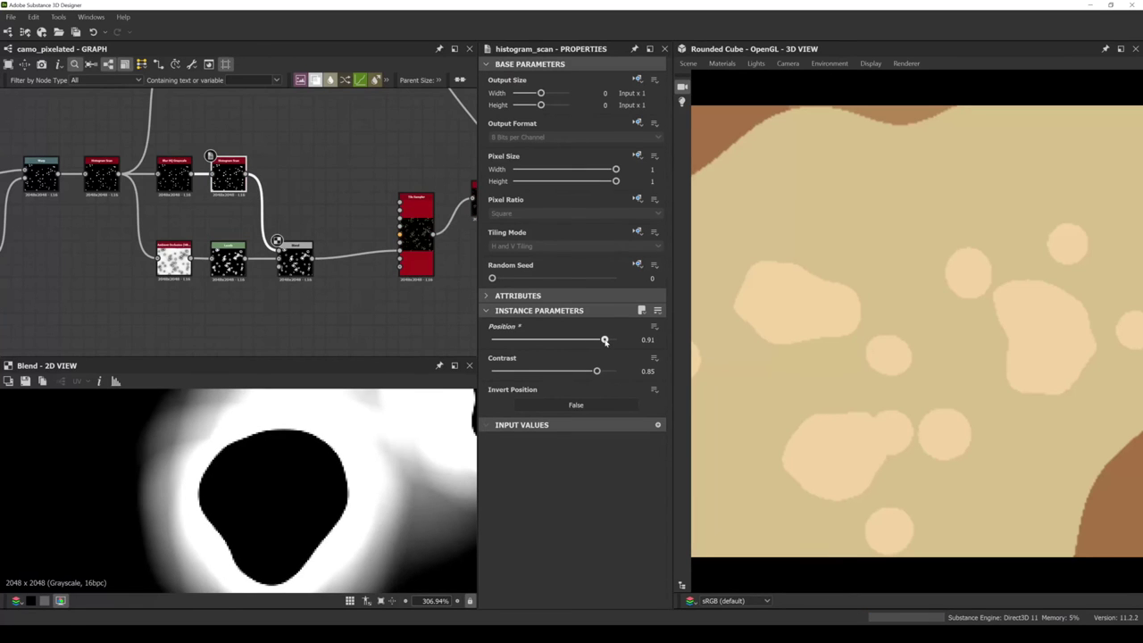
{"action": "scroll", "coordinate": [815, 378], "scroll_direction": "down", "scroll_amount": 4}
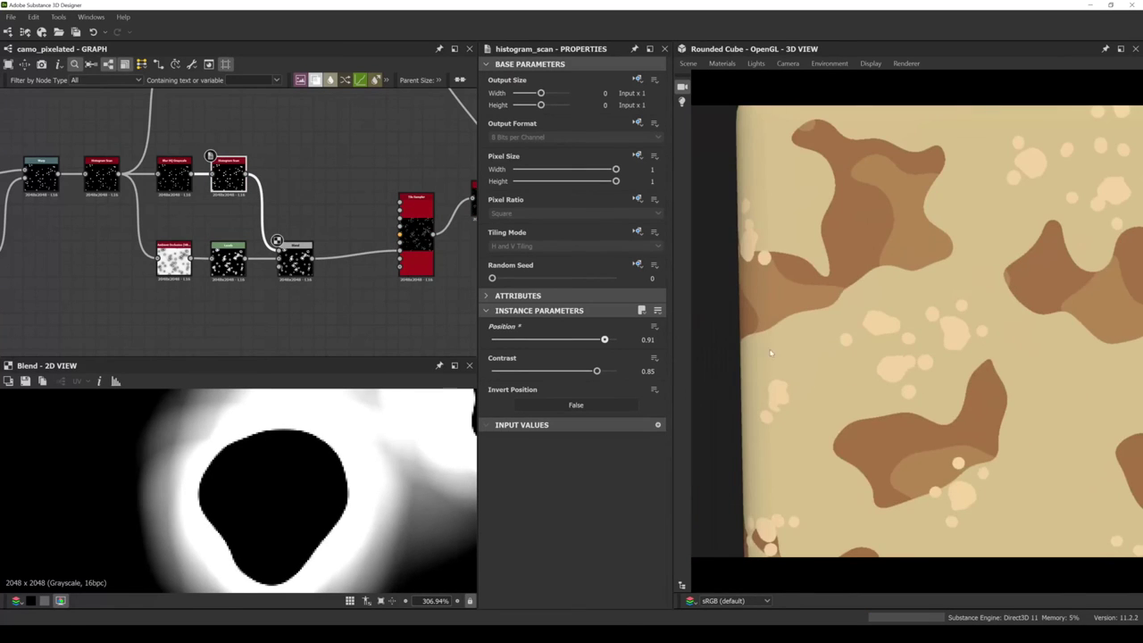
{"action": "left_click_drag", "start_coordinate": [607, 341], "coordinate": [610, 340]}
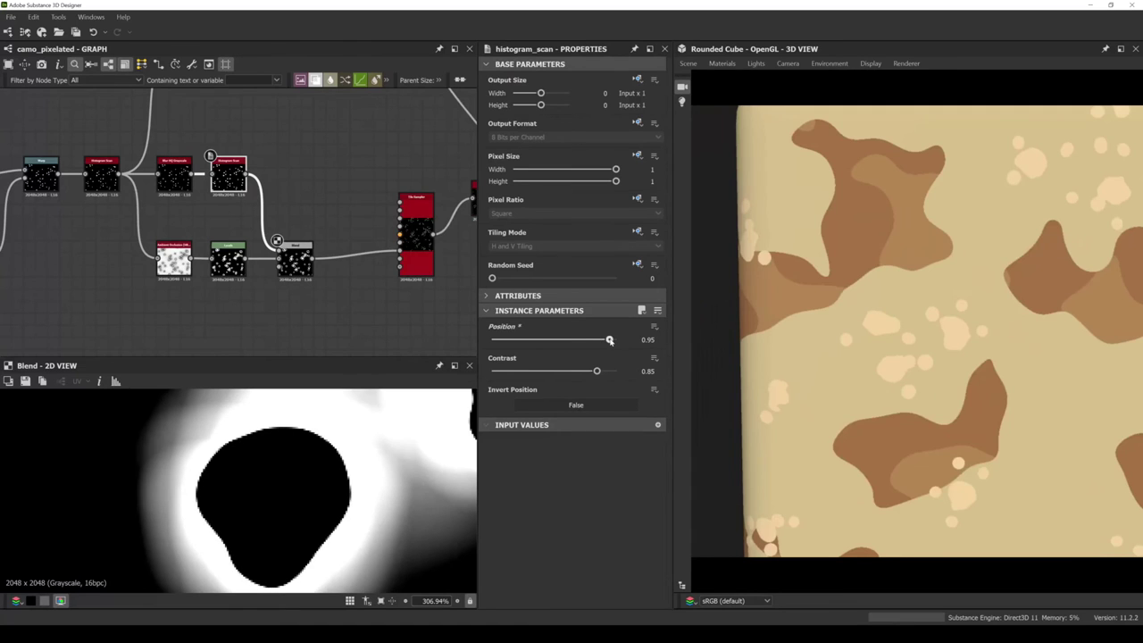
{"action": "scroll", "coordinate": [883, 373], "scroll_direction": "down", "scroll_amount": 5}
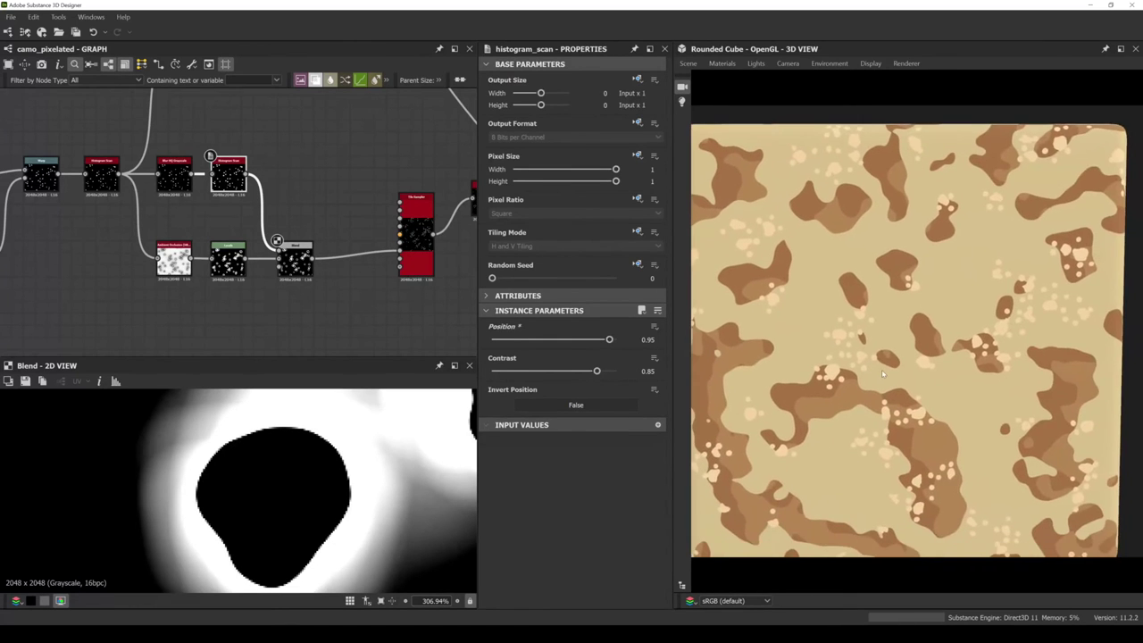
{"action": "scroll", "coordinate": [882, 374], "scroll_direction": "down", "scroll_amount": 2}
{"action": "left_click_drag", "start_coordinate": [883, 377], "coordinate": [885, 378]}
{"action": "middle_click_drag", "start_coordinate": [884, 379], "coordinate": [884, 380]}
{"action": "left_click_drag", "start_coordinate": [884, 379], "coordinate": [885, 375]}
Tidy the graph by moving the dots' Tile Sampler and Histogram Scan closer to the Subtract Blend and shifting the final Blend and outputs right.
{"action": "middle_click_drag", "start_coordinate": [370, 286], "coordinate": [227, 271]}
{"action": "left_click_drag", "start_coordinate": [275, 212], "coordinate": [243, 220]}
{"action": "scroll", "coordinate": [309, 239], "scroll_direction": "down", "scroll_amount": 3}
{"action": "scroll", "coordinate": [341, 234], "scroll_direction": "down", "scroll_amount": 3}
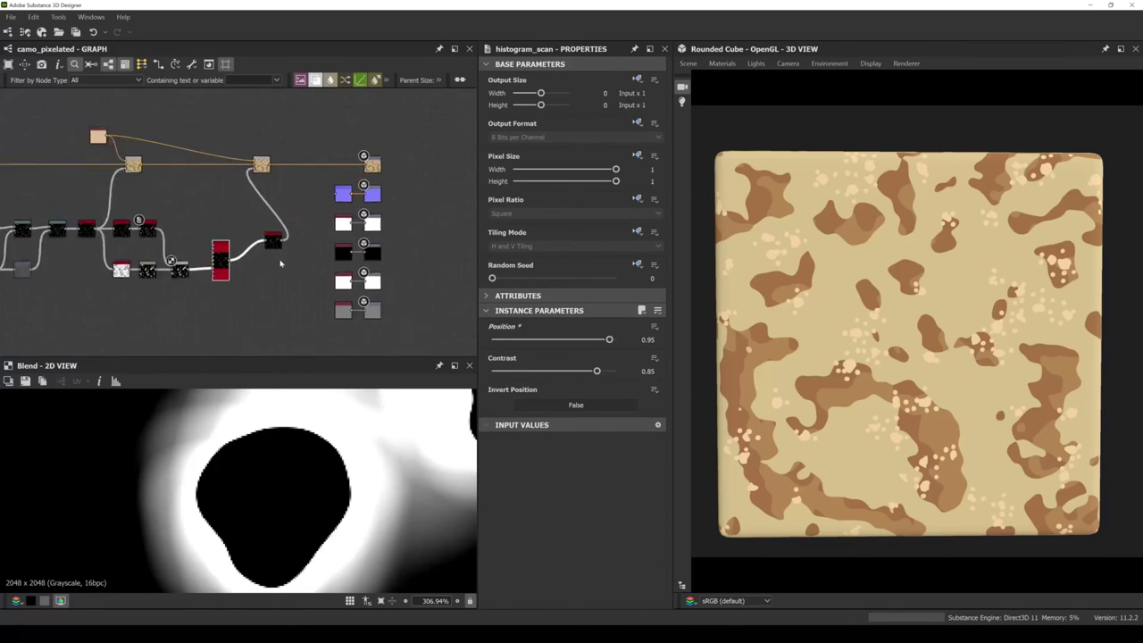
{"action": "left_click_drag", "start_coordinate": [294, 126], "coordinate": [384, 284]}
{"action": "left_click_drag", "start_coordinate": [331, 228], "coordinate": [443, 229]}
{"action": "left_click_drag", "start_coordinate": [268, 144], "coordinate": [297, 144]}
Space out the spots' Tile Sampler, the first Warp and its noise nodes in the graph.
{"action": "scroll", "coordinate": [258, 175], "scroll_direction": "up", "scroll_amount": 3}
{"action": "left_click_drag", "start_coordinate": [282, 201], "coordinate": [268, 222]}
{"action": "scroll", "coordinate": [164, 181], "scroll_direction": "up", "scroll_amount": 4}
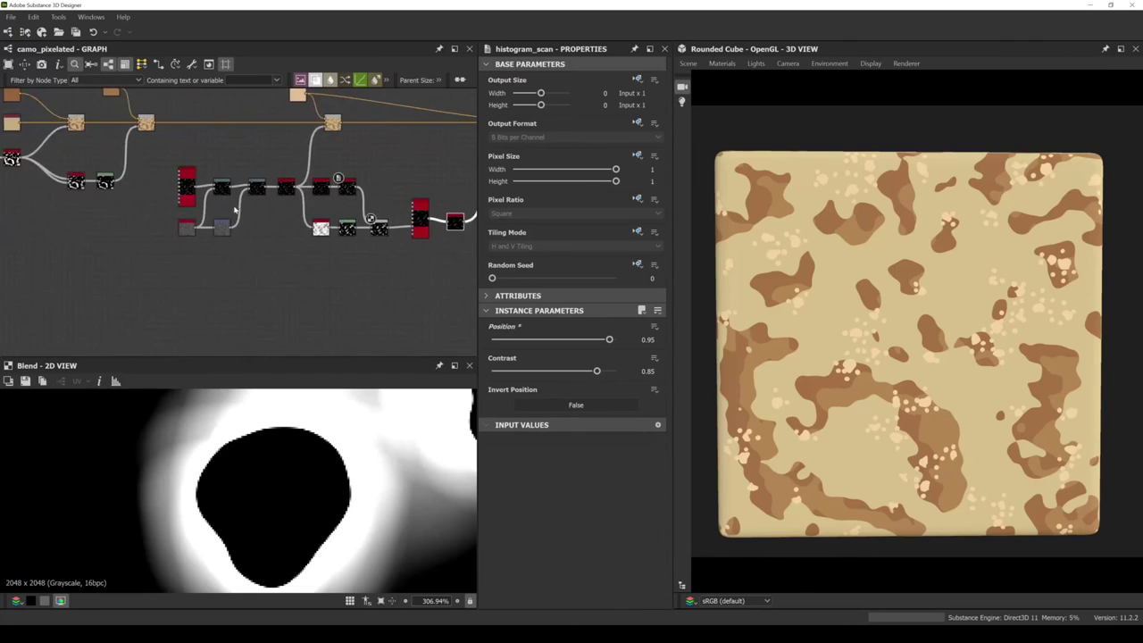
{"action": "left_click_drag", "start_coordinate": [164, 182], "coordinate": [100, 181]}
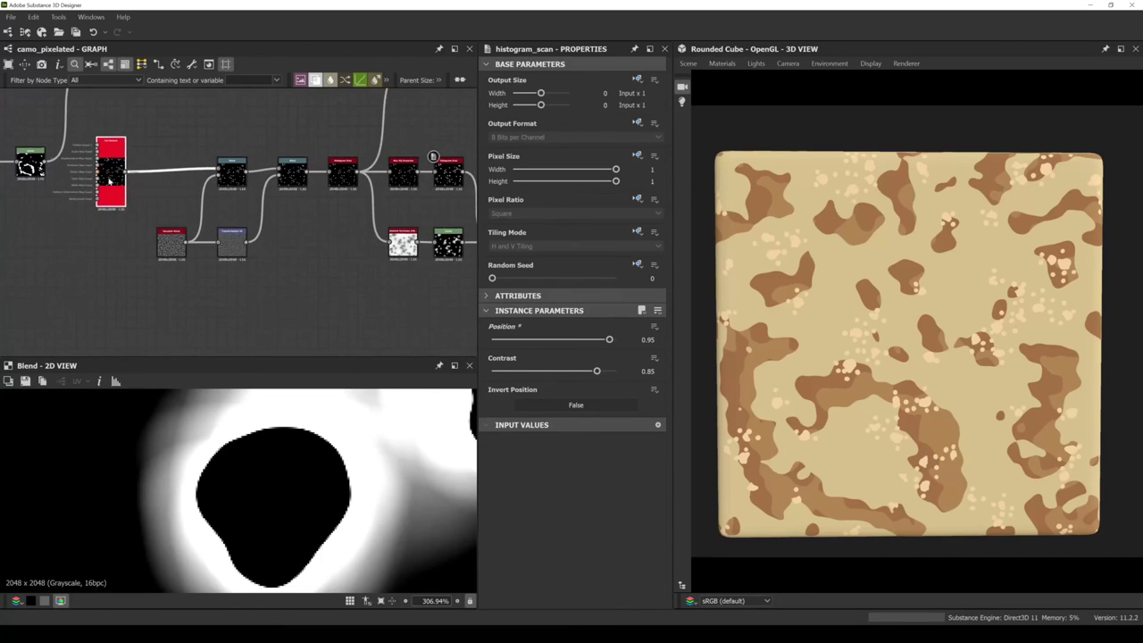
{"action": "left_click_drag", "start_coordinate": [148, 143], "coordinate": [243, 247]}
{"action": "left_click_drag", "start_coordinate": [246, 181], "coordinate": [217, 179]}
{"action": "left_click", "coordinate": [233, 202]}
{"action": "left_click_drag", "start_coordinate": [178, 239], "coordinate": [168, 239]}
Duplicate the spots' first Warp with its Gaussian Noise beside the dots' Histogram Scan and feed that scan into the new Warp.
{"action": "left_click_drag", "start_coordinate": [150, 140], "coordinate": [208, 263]}
{"action": "key", "text": "ctrl+d"}
{"action": "scroll", "coordinate": [217, 286], "scroll_direction": "down", "scroll_amount": 3}
{"action": "scroll", "coordinate": [111, 260], "scroll_direction": "down", "scroll_amount": 1}
{"action": "left_click_drag", "start_coordinate": [125, 217], "coordinate": [340, 215]}
{"action": "scroll", "coordinate": [335, 217], "scroll_direction": "up", "scroll_amount": 5}
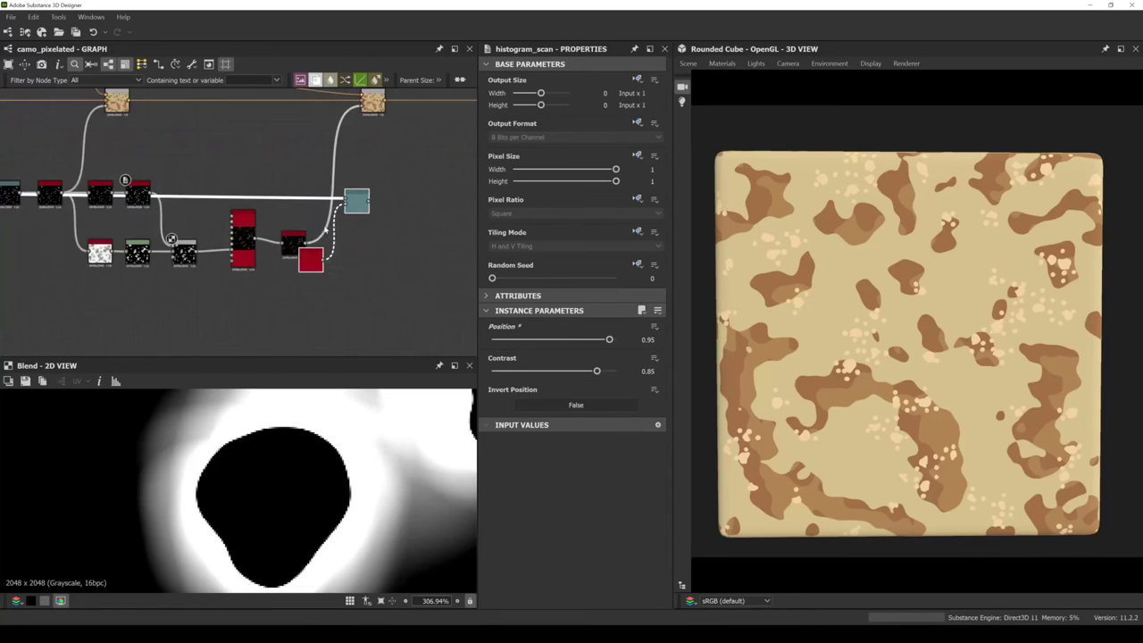
{"action": "left_click_drag", "start_coordinate": [269, 274], "coordinate": [351, 183]}
{"action": "left_click", "coordinate": [375, 196]}
{"action": "scroll", "coordinate": [377, 232], "scroll_direction": "down", "scroll_amount": 2}
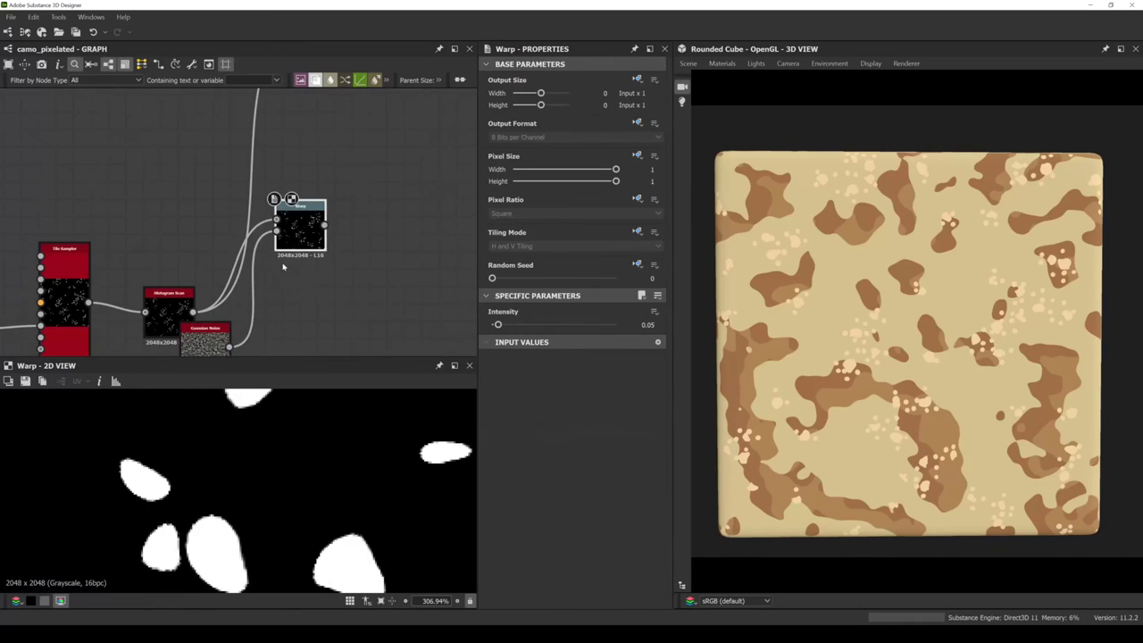
Route the dots' new Warp into the final Blend and arrange its Gaussian Noise below the dots' Histogram Scan.
{"action": "left_click_drag", "start_coordinate": [280, 255], "coordinate": [350, 133]}
{"action": "left_click_drag", "start_coordinate": [259, 260], "coordinate": [248, 310]}
{"action": "middle_click_drag", "start_coordinate": [217, 326], "coordinate": [252, 213]}
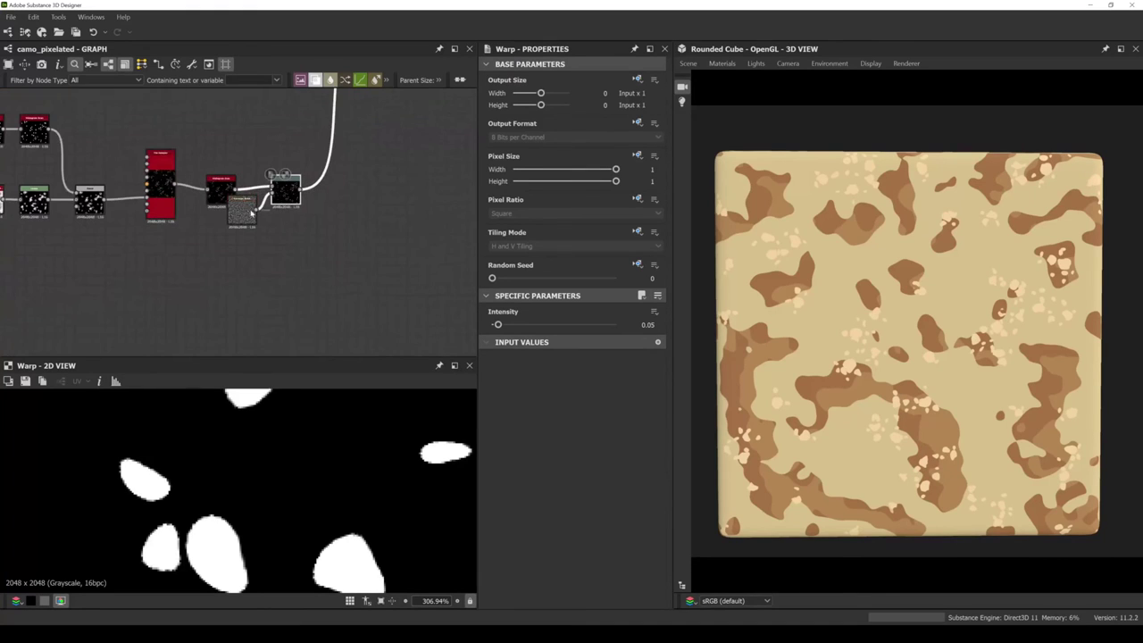
{"action": "left_click_drag", "start_coordinate": [252, 212], "coordinate": [227, 253]}
{"action": "left_click_drag", "start_coordinate": [285, 192], "coordinate": [272, 196]}
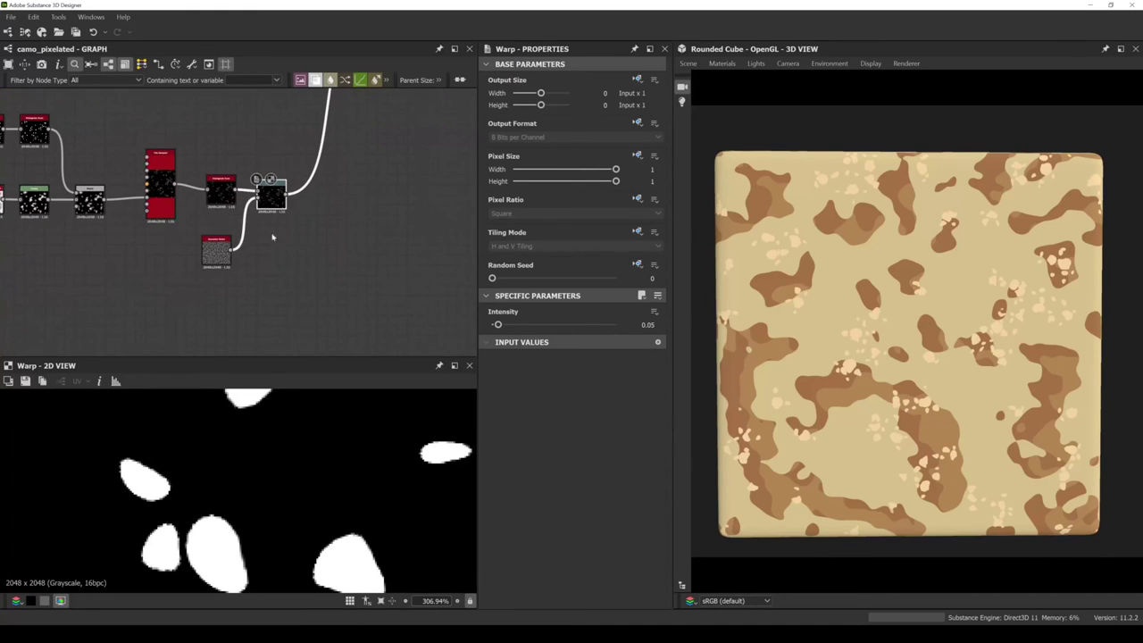
{"action": "middle_click_drag", "start_coordinate": [273, 237], "coordinate": [266, 247]}
Check the warped dots on the cube, line up their Warp and Gaussian Noise, and set the noise Scale to 64.
{"action": "scroll", "coordinate": [882, 394], "scroll_direction": "up", "scroll_amount": 5}
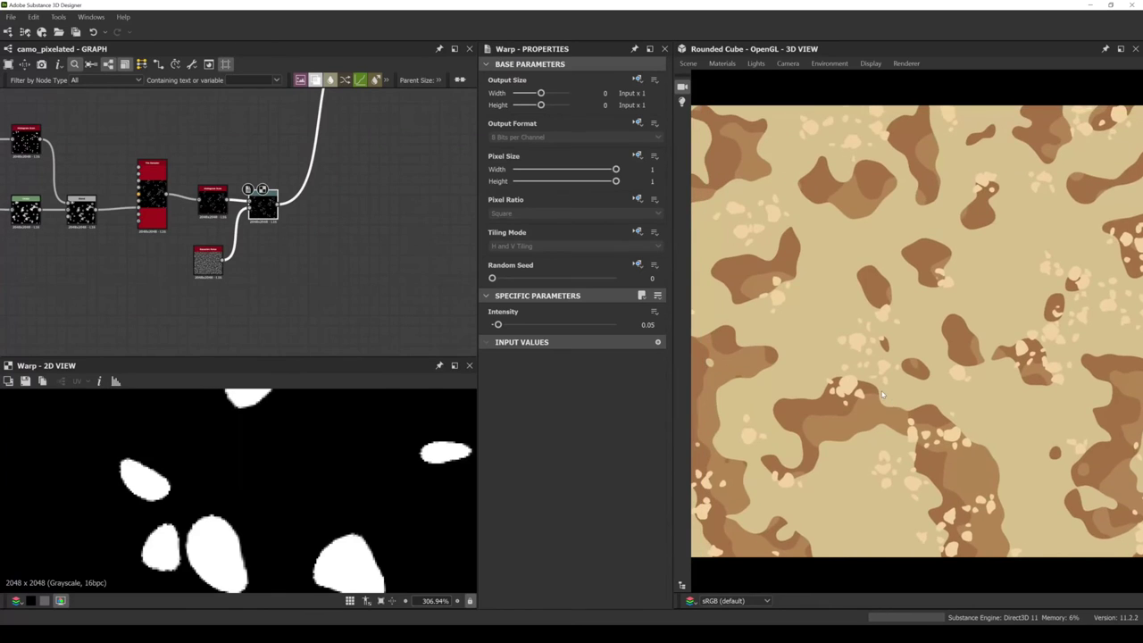
{"action": "scroll", "coordinate": [883, 394], "scroll_direction": "down", "scroll_amount": 2}
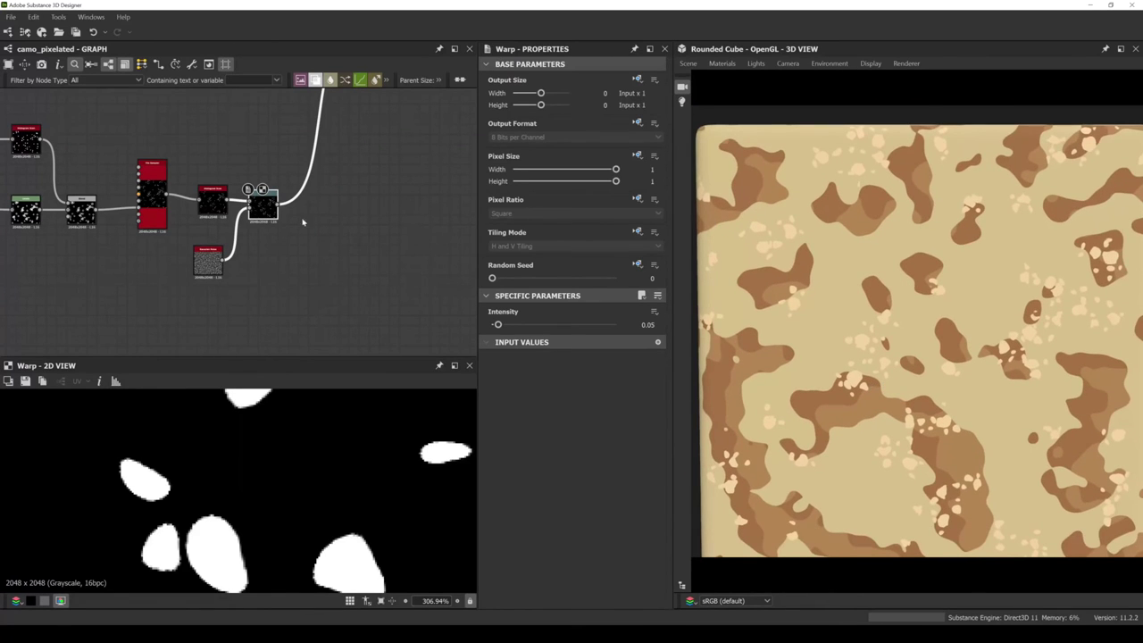
{"action": "left_click_drag", "start_coordinate": [261, 204], "coordinate": [265, 199]}
{"action": "left_click_drag", "start_coordinate": [211, 277], "coordinate": [220, 266]}
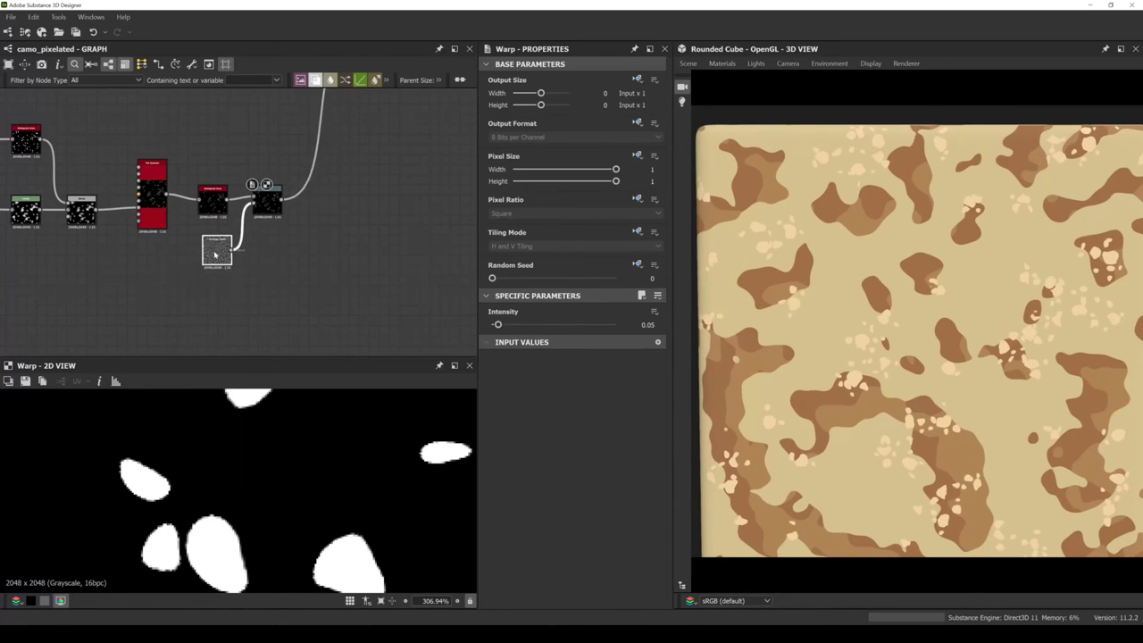
{"action": "mouse_move", "coordinate": [615, 340]}
{"action": "left_mouse_down"}
{"action": "mouse_move", "coordinate": [587, 340]}
{"action": "mouse_move", "coordinate": [616, 340]}
{"action": "left_mouse_up"}
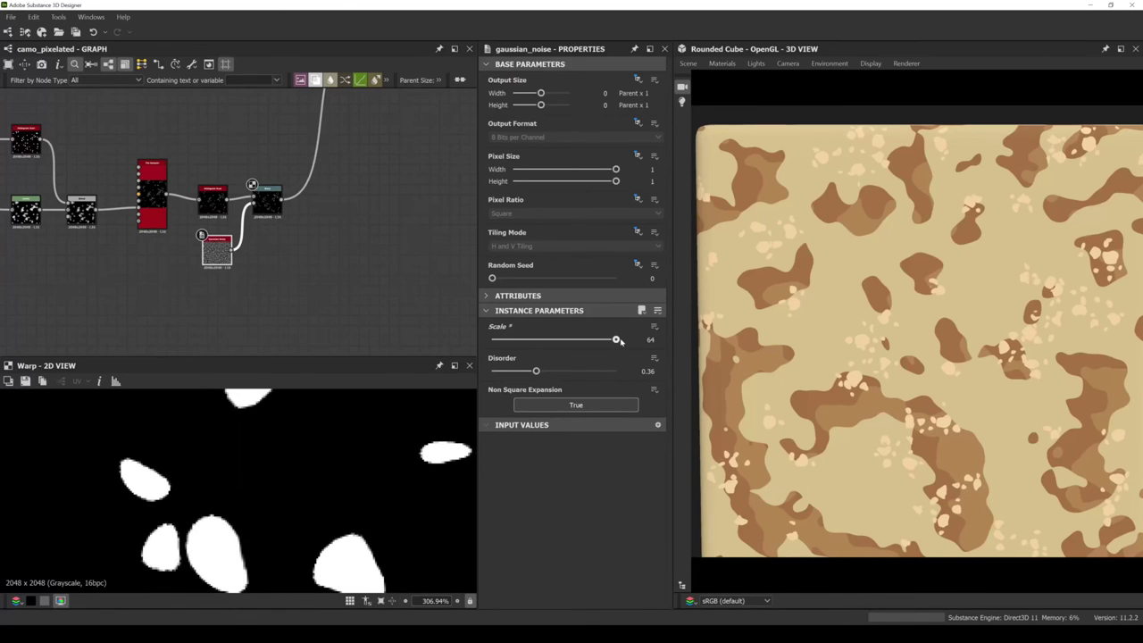
Try an Intensity of 0.08 on the dots' Warp and undo the change.
{"action": "left_click", "coordinate": [266, 201]}
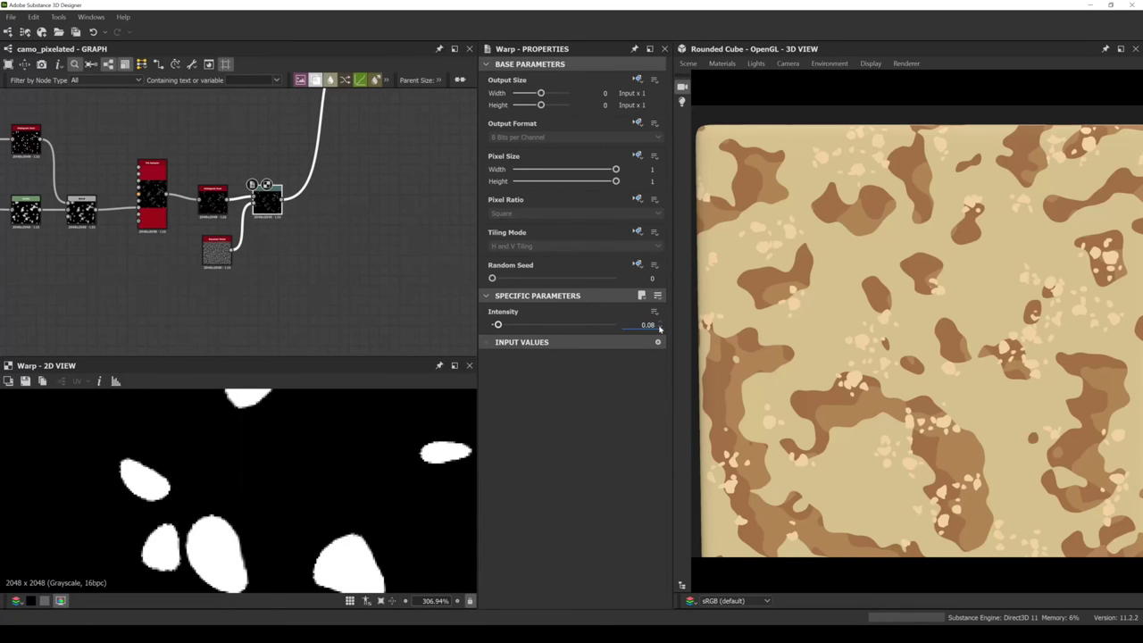
{"action": "key", "text": "Return"}
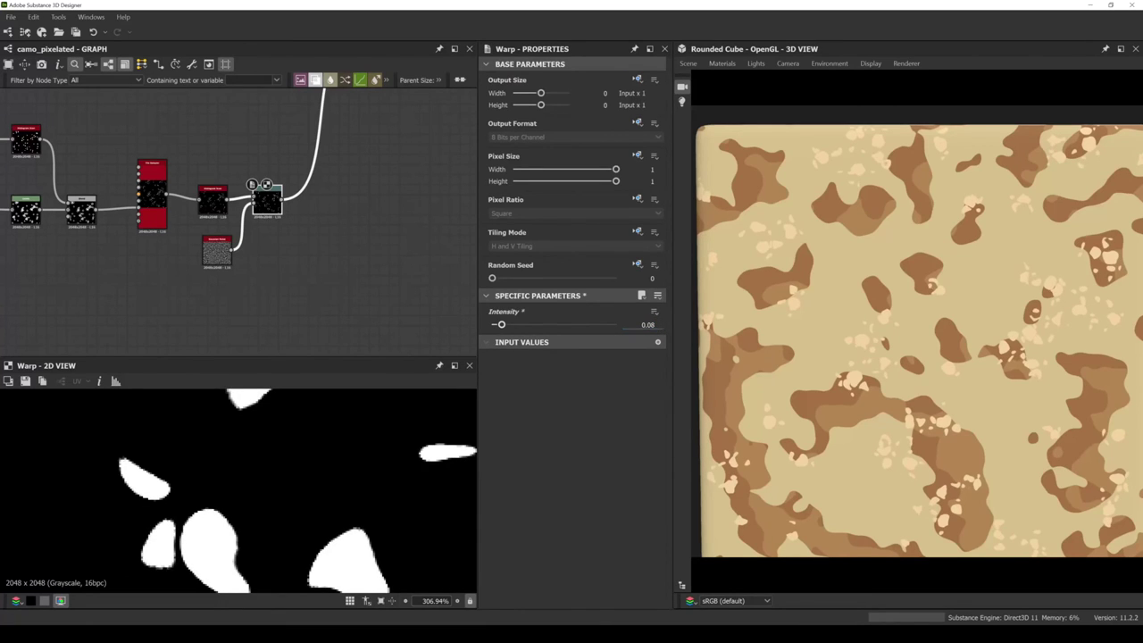
{"action": "key", "text": "ctrl+z"}
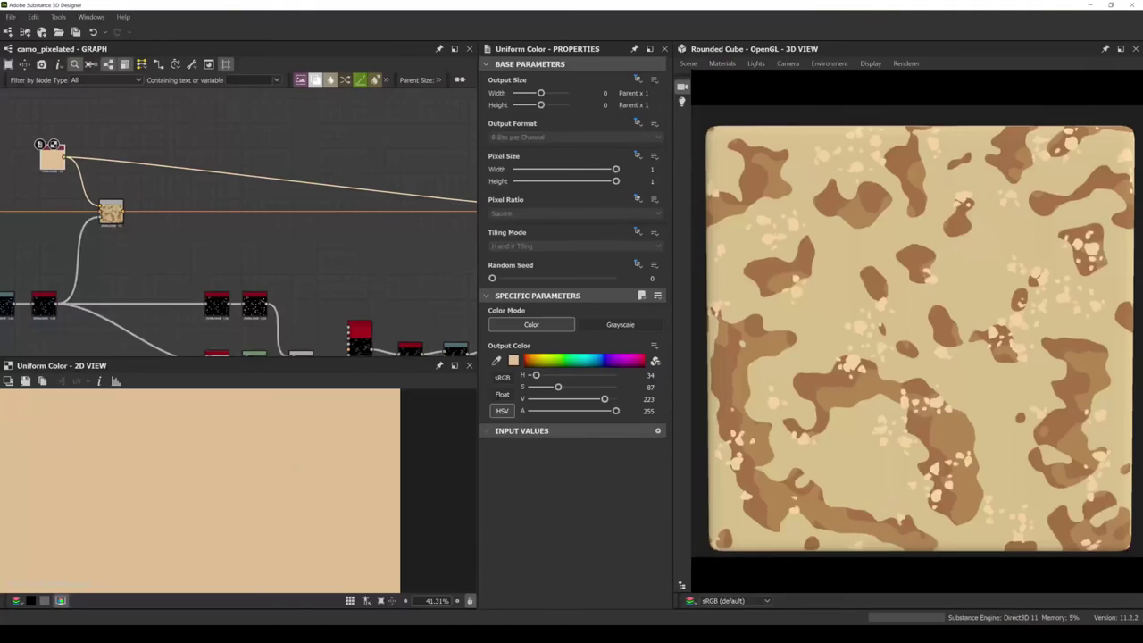
Move the spare Uniform Color beside the light tan one and sample its colour from the reference image's dark brown shadow.
{"action": "left_click_drag", "start_coordinate": [390, 7], "coordinate": [390, 111]}
{"action": "scroll", "coordinate": [263, 301], "scroll_direction": "down", "scroll_amount": 5}
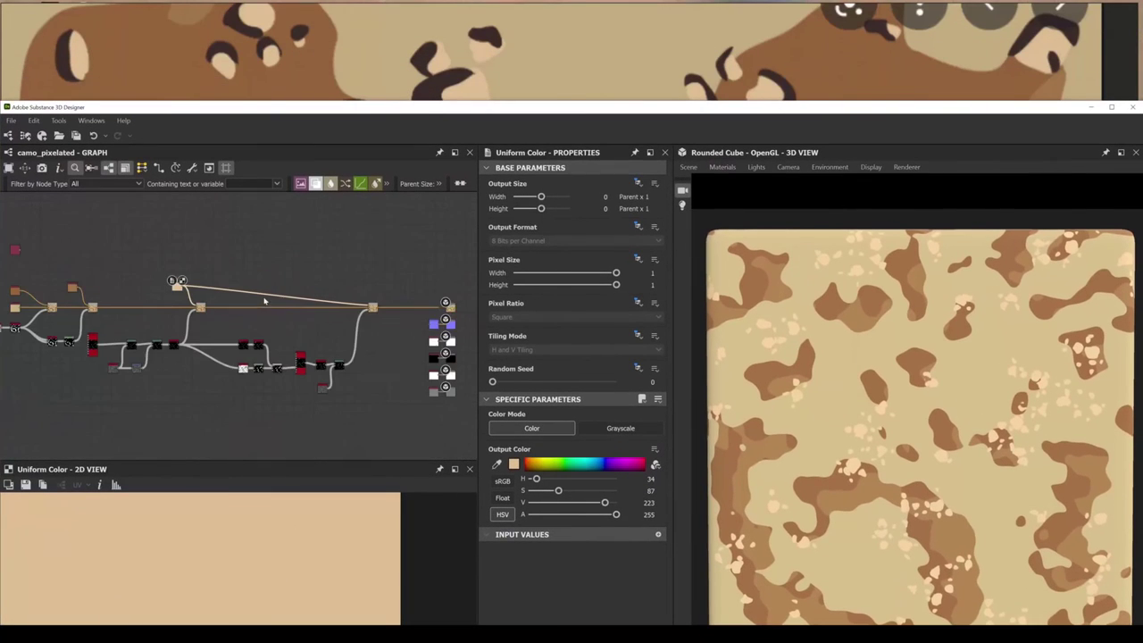
{"action": "middle_click_drag", "start_coordinate": [265, 301], "coordinate": [291, 297]}
{"action": "left_click_drag", "start_coordinate": [41, 248], "coordinate": [299, 273]}
{"action": "left_click", "coordinate": [514, 464]}
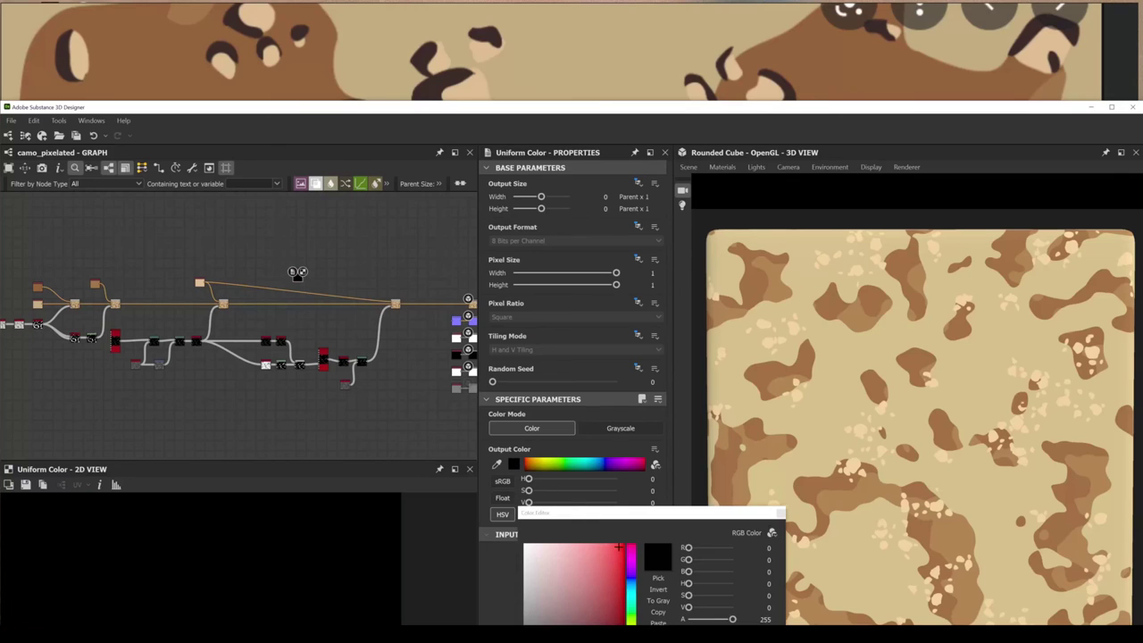
{"action": "left_click", "coordinate": [658, 578]}
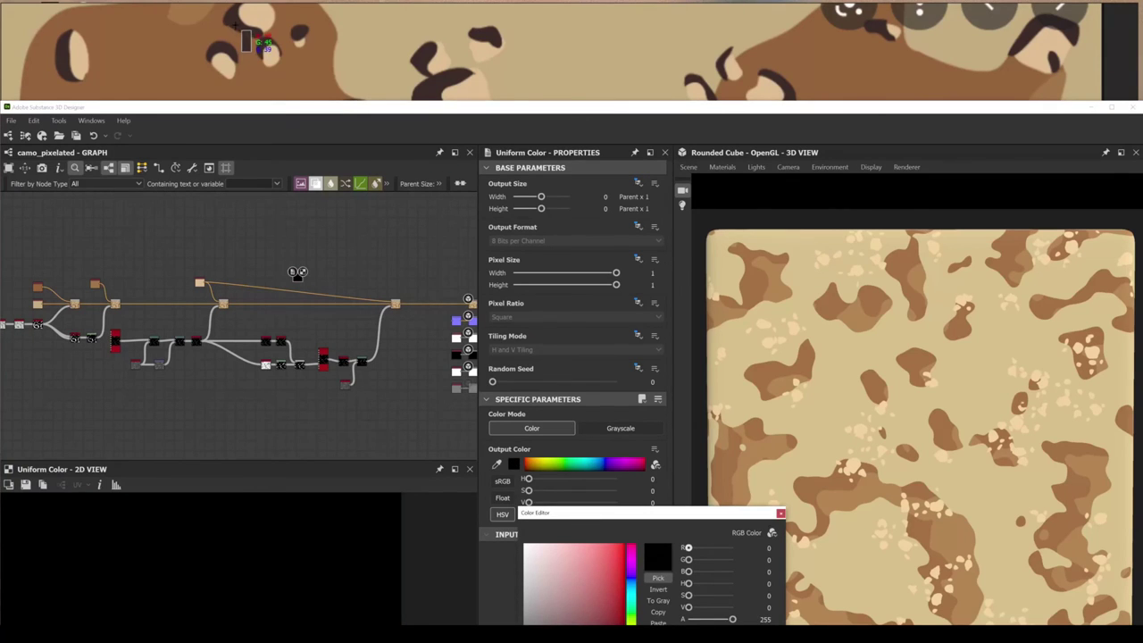
{"action": "left_click", "coordinate": [246, 35]}
{"action": "left_click", "coordinate": [780, 515]}
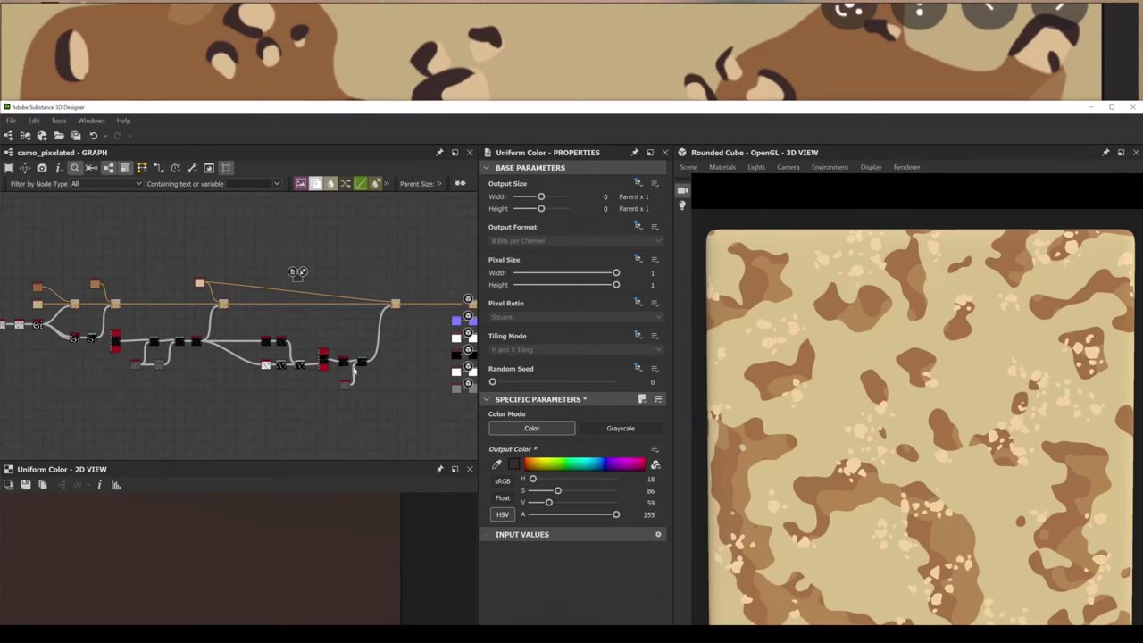
Duplicate the brown patches' Non Uniform Blur Grayscale and Levels, placing the copies between the spots' Histogram Scan and the dots' branch.
{"action": "scroll", "coordinate": [259, 331], "scroll_direction": "down", "scroll_amount": 3}
{"action": "scroll", "coordinate": [179, 295], "scroll_direction": "up", "scroll_amount": 3}
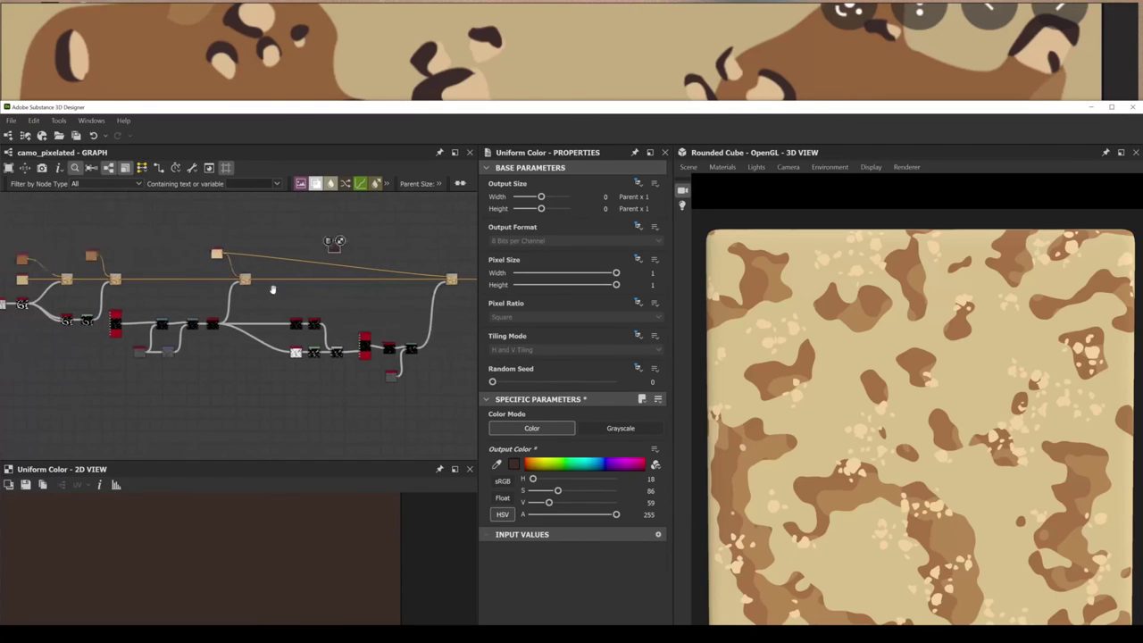
{"action": "scroll", "coordinate": [246, 299], "scroll_direction": "up", "scroll_amount": 6}
{"action": "middle_click_drag", "start_coordinate": [91, 316], "coordinate": [265, 353]}
{"action": "scroll", "coordinate": [248, 338], "scroll_direction": "up", "scroll_amount": 3}
{"action": "scroll", "coordinate": [327, 362], "scroll_direction": "down", "scroll_amount": 3}
{"action": "left_click_drag", "start_coordinate": [252, 303], "coordinate": [340, 367]}
{"action": "key", "text": "ctrl+d"}
{"action": "scroll", "coordinate": [319, 382], "scroll_direction": "down", "scroll_amount": 5}
{"action": "middle_click_drag", "start_coordinate": [280, 307], "coordinate": [150, 379]}
{"action": "scroll", "coordinate": [150, 378], "scroll_direction": "down", "scroll_amount": 1}
{"action": "left_click_drag", "start_coordinate": [126, 310], "coordinate": [381, 300]}
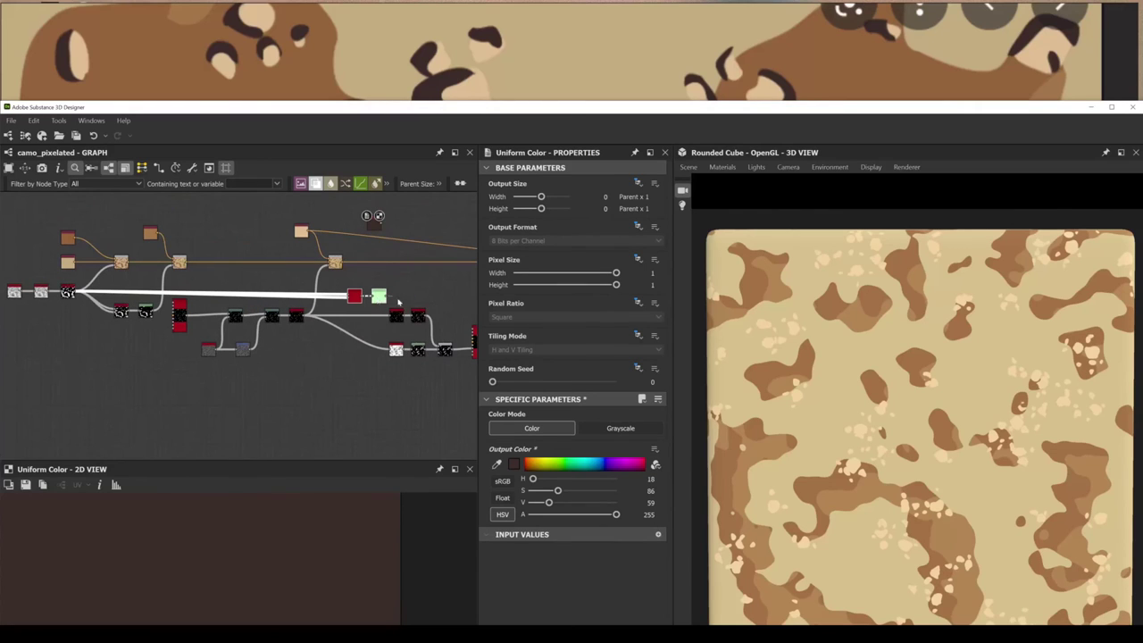
{"action": "left_click", "coordinate": [1112, 107]}
Preview the spots' Histogram Scan and connect it to both inputs of the duplicated Non Uniform Blur Grayscale.
{"action": "middle_click_drag", "start_coordinate": [446, 257], "coordinate": [242, 280]}
{"action": "scroll", "coordinate": [237, 229], "scroll_direction": "up", "scroll_amount": 3}
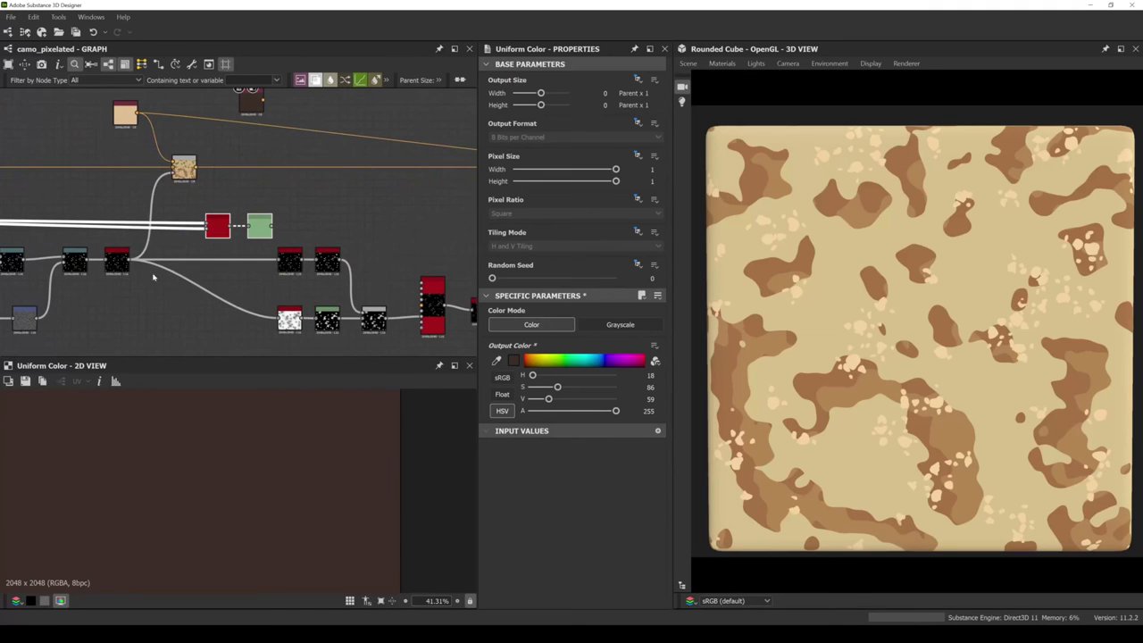
{"action": "double_click", "coordinate": [116, 259]}
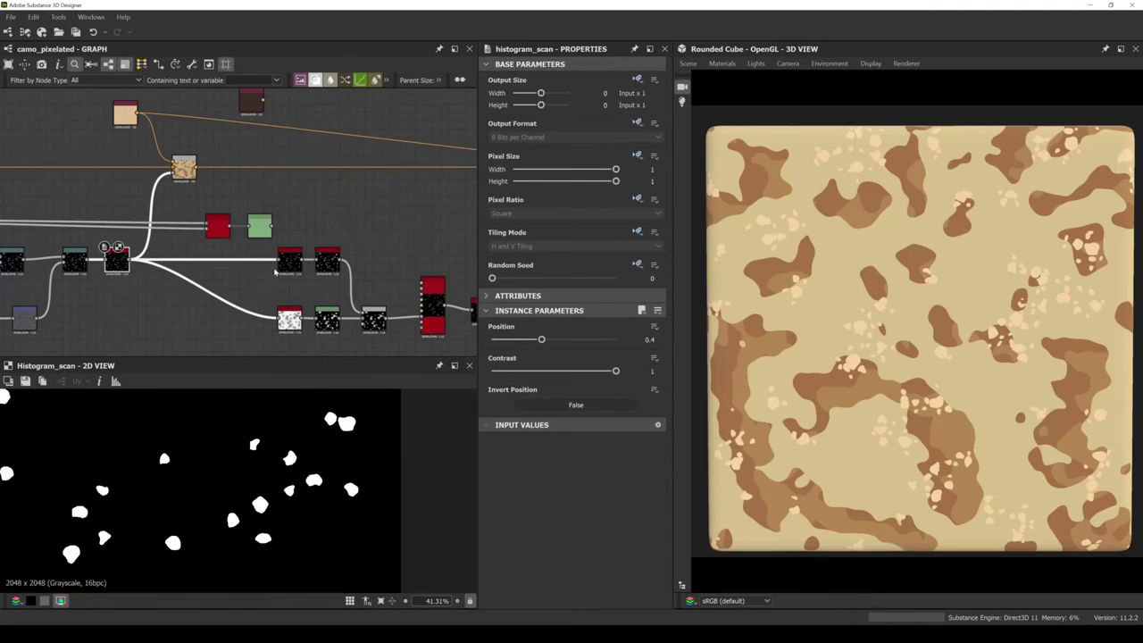
{"action": "middle_click_drag", "start_coordinate": [121, 261], "coordinate": [267, 264]}
{"action": "scroll", "coordinate": [272, 486], "scroll_direction": "down", "scroll_amount": 3}
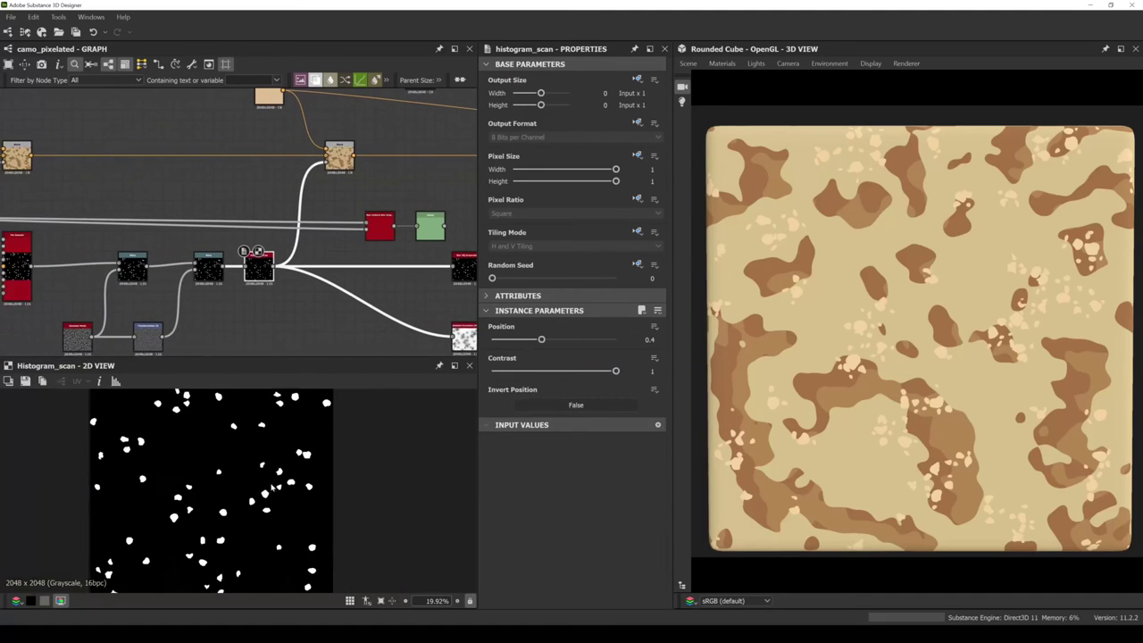
{"action": "scroll", "coordinate": [135, 432], "scroll_direction": "up", "scroll_amount": 4}
{"action": "middle_click_drag", "start_coordinate": [398, 247], "coordinate": [283, 269]}
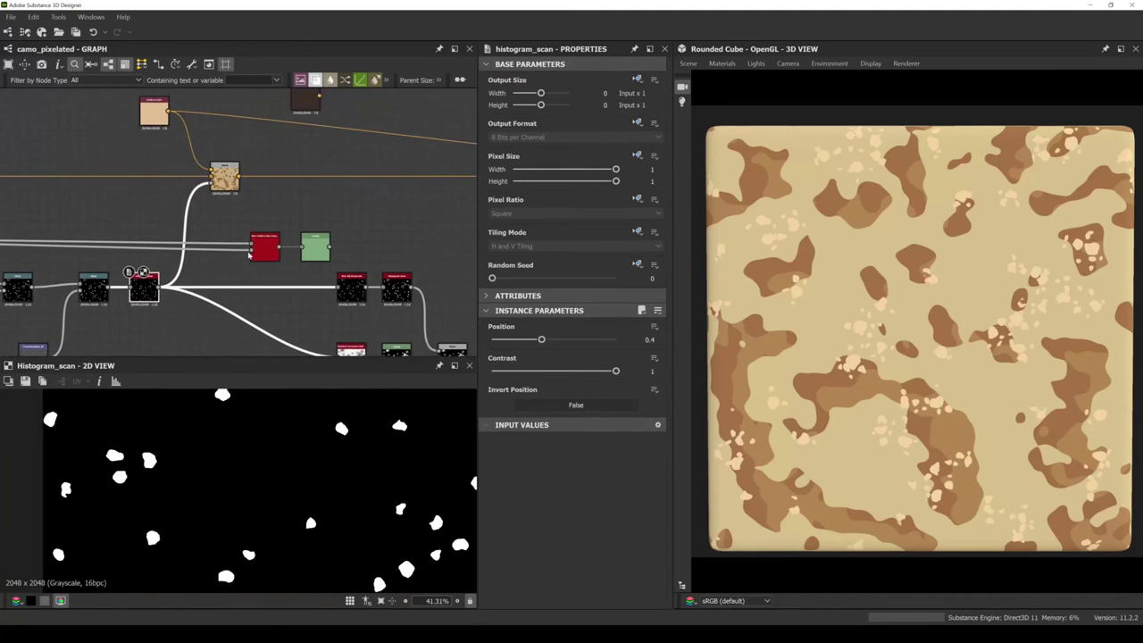
{"action": "scroll", "coordinate": [283, 269], "scroll_direction": "up", "scroll_amount": 2}
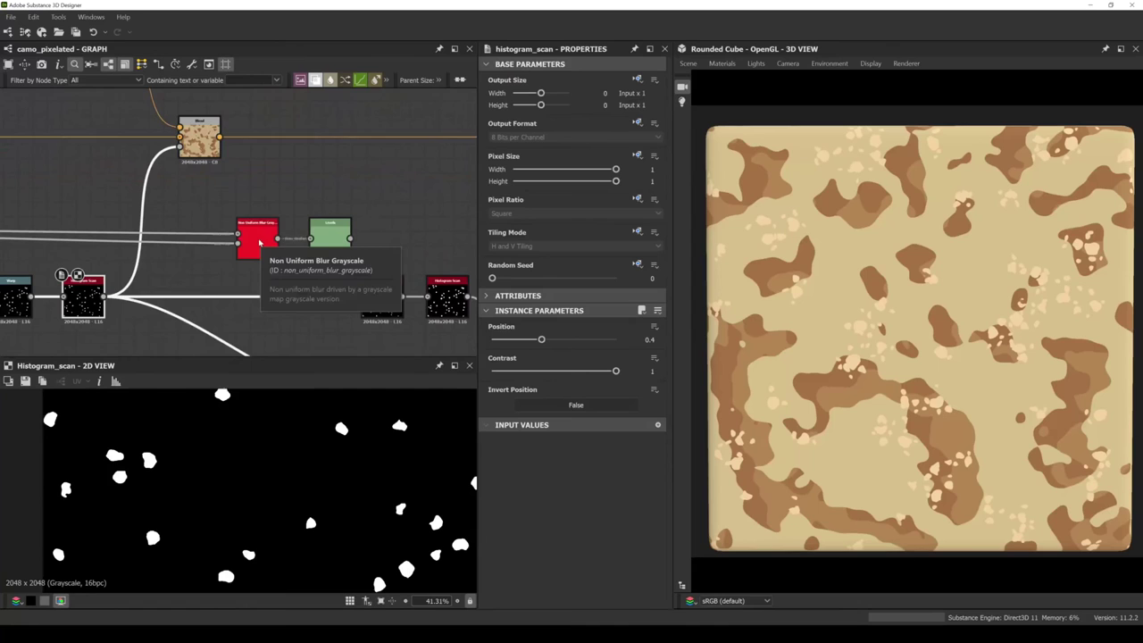
{"action": "left_click_drag", "start_coordinate": [106, 296], "coordinate": [238, 234]}
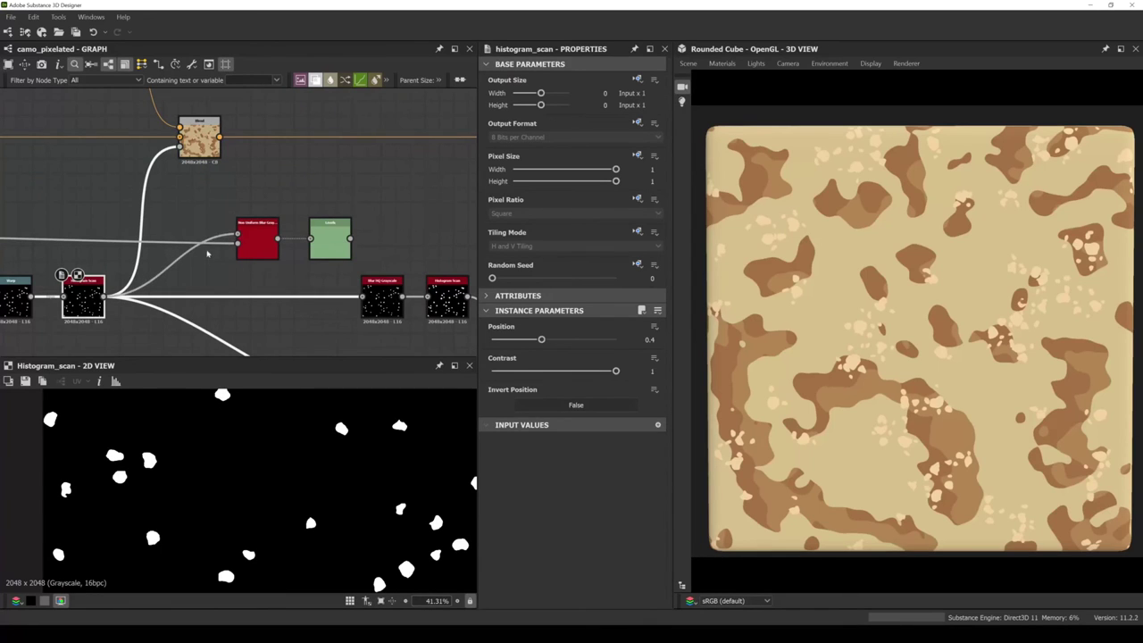
{"action": "left_click_drag", "start_coordinate": [106, 295], "coordinate": [239, 250]}
{"action": "double_click", "coordinate": [239, 250]}
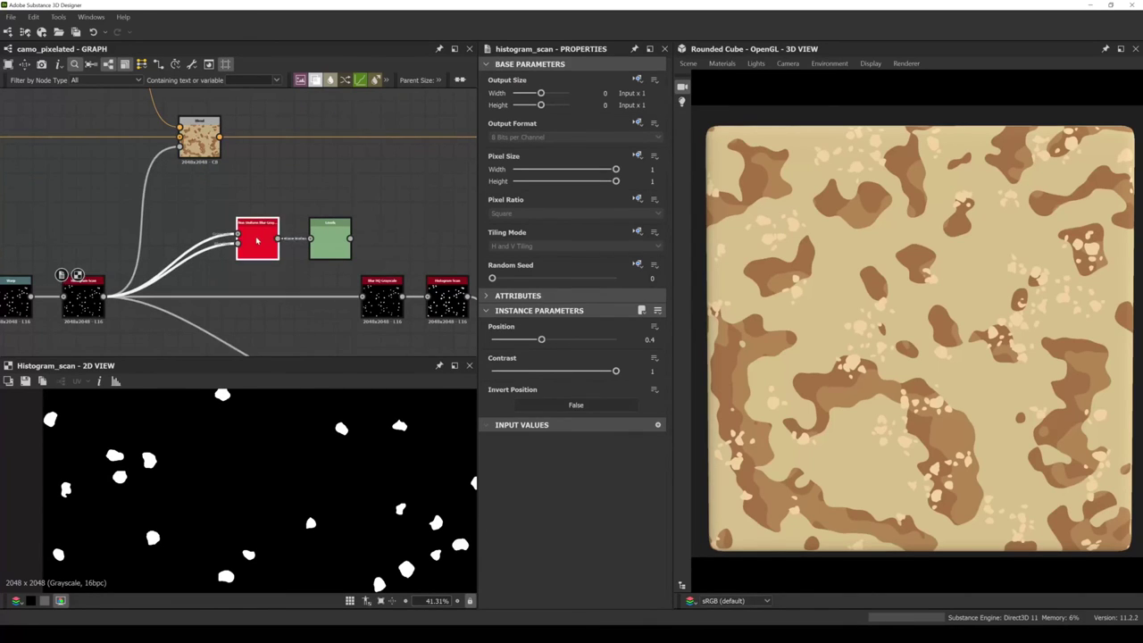
Preview the duplicated Levels and try an Intensity of 0 on the spots' Non Uniform Blur Grayscale.
{"action": "middle_click_drag", "start_coordinate": [328, 239], "coordinate": [263, 250]}
{"action": "double_click", "coordinate": [264, 250]}
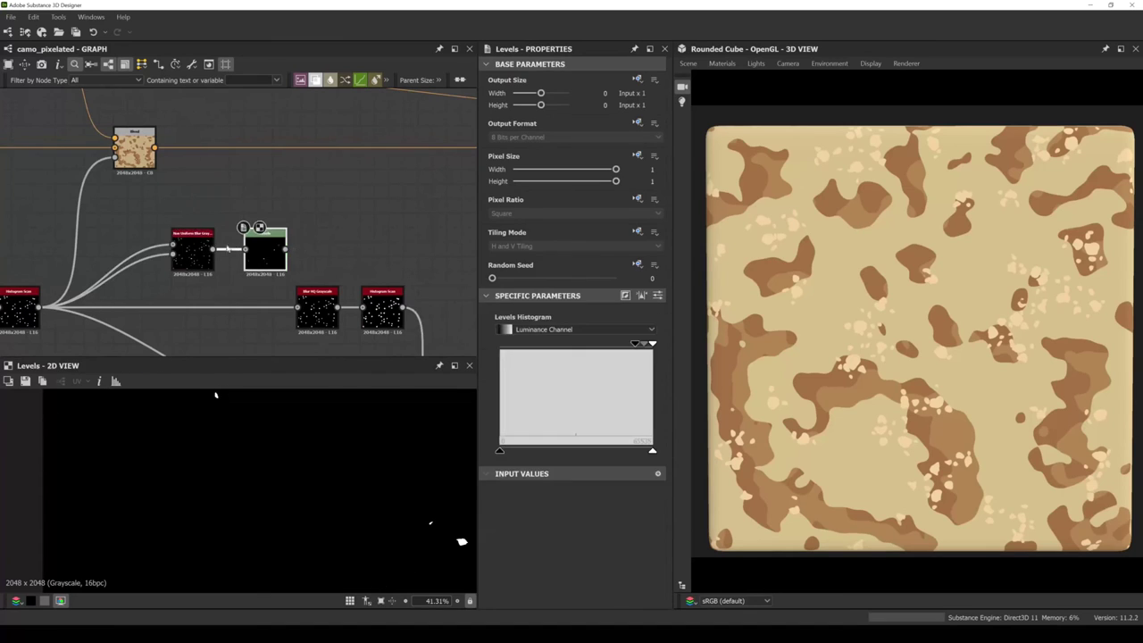
{"action": "scroll", "coordinate": [208, 253], "scroll_direction": "up", "scroll_amount": 2}
{"action": "left_click_drag", "start_coordinate": [188, 256], "coordinate": [172, 248]}
{"action": "middle_click_drag", "start_coordinate": [172, 248], "coordinate": [211, 229]}
{"action": "left_click_drag", "start_coordinate": [351, 241], "coordinate": [324, 240]}
{"action": "left_click", "coordinate": [209, 243]}
{"action": "left_click", "coordinate": [210, 243]}
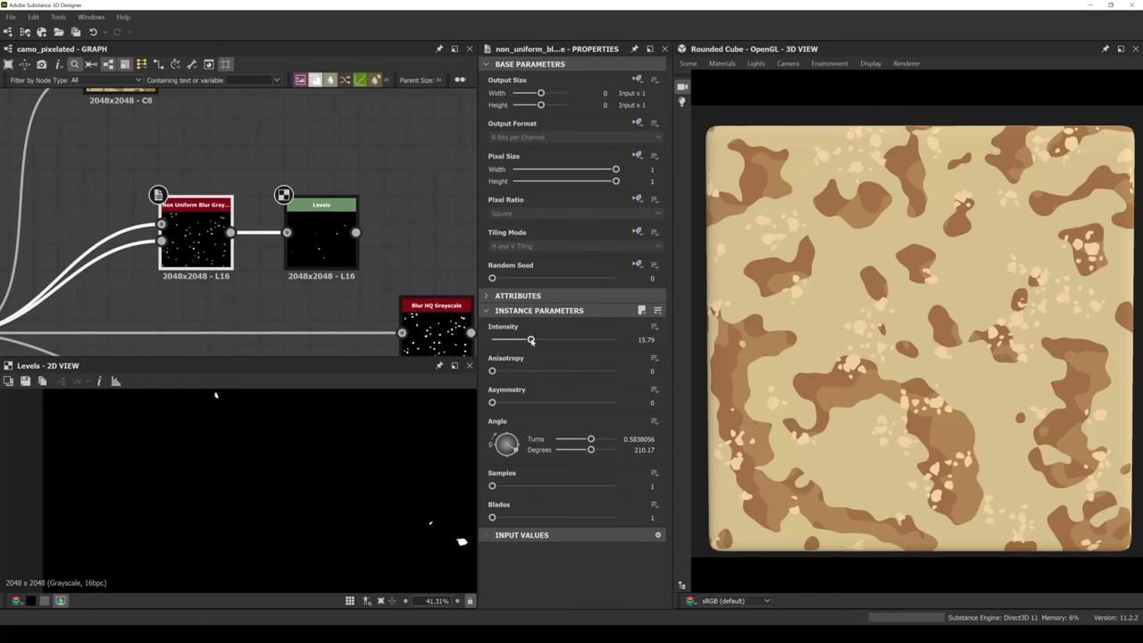
{"action": "scroll", "coordinate": [325, 478], "scroll_direction": "down", "scroll_amount": 1}
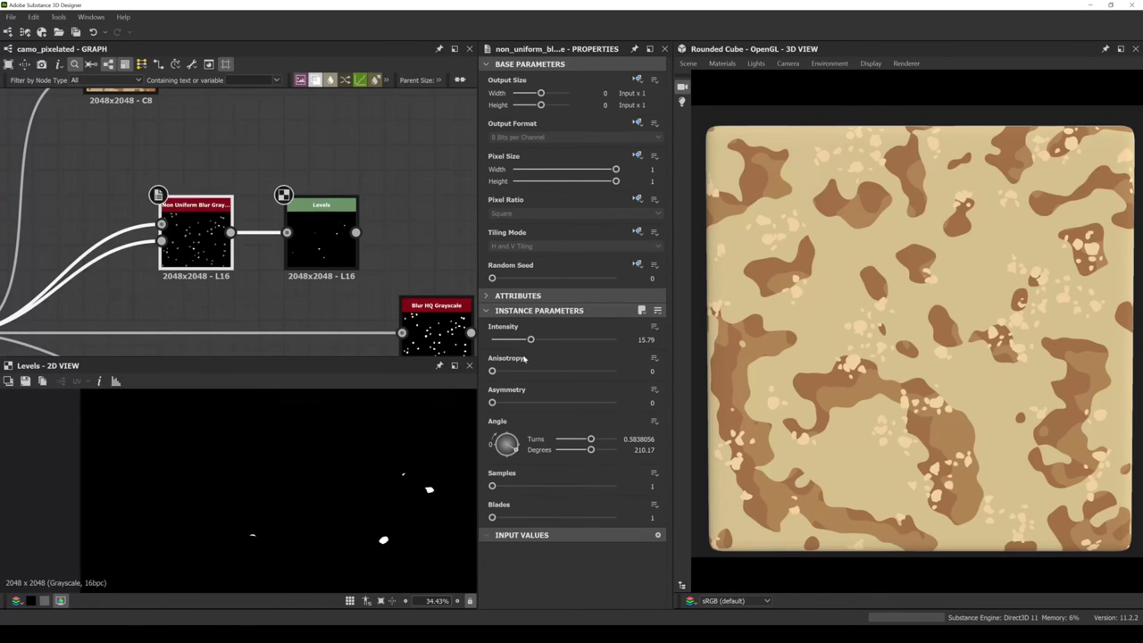
{"action": "left_click_drag", "start_coordinate": [530, 340], "coordinate": [491, 342]}
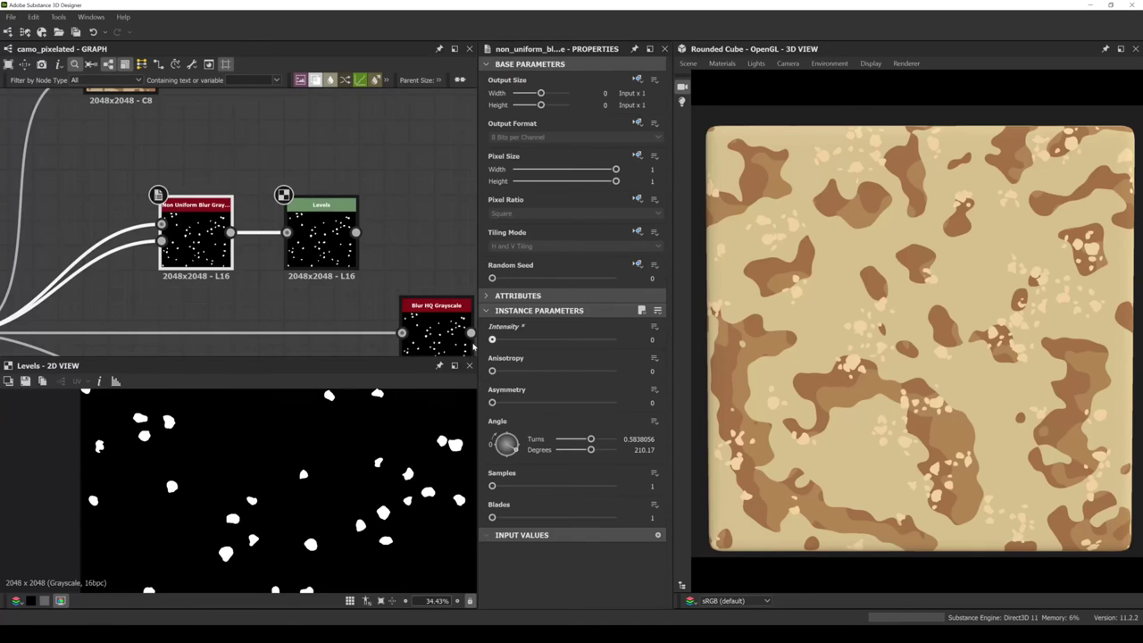
{"action": "left_click", "coordinate": [323, 244]}
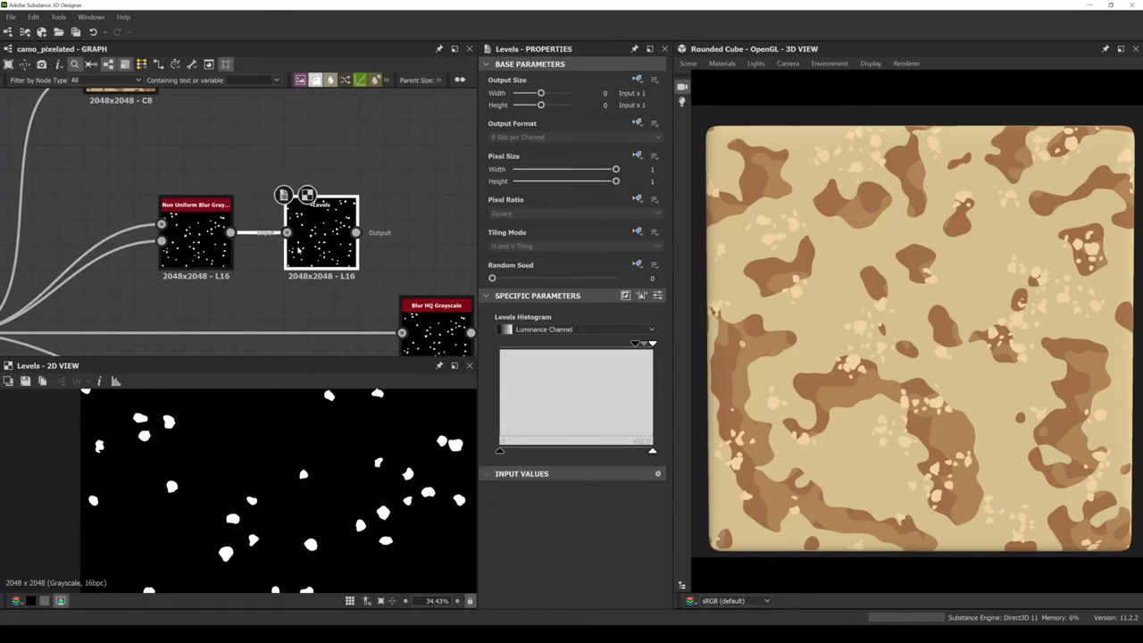
Set the spots' Non Uniform Blur Grayscale to an Angle of 354.11 degrees and an Intensity of 1.67, checking the blurred spots.
{"action": "left_click", "coordinate": [206, 246]}
{"action": "left_click_drag", "start_coordinate": [515, 450], "coordinate": [491, 448]}
{"action": "left_click_drag", "start_coordinate": [492, 340], "coordinate": [497, 341]}
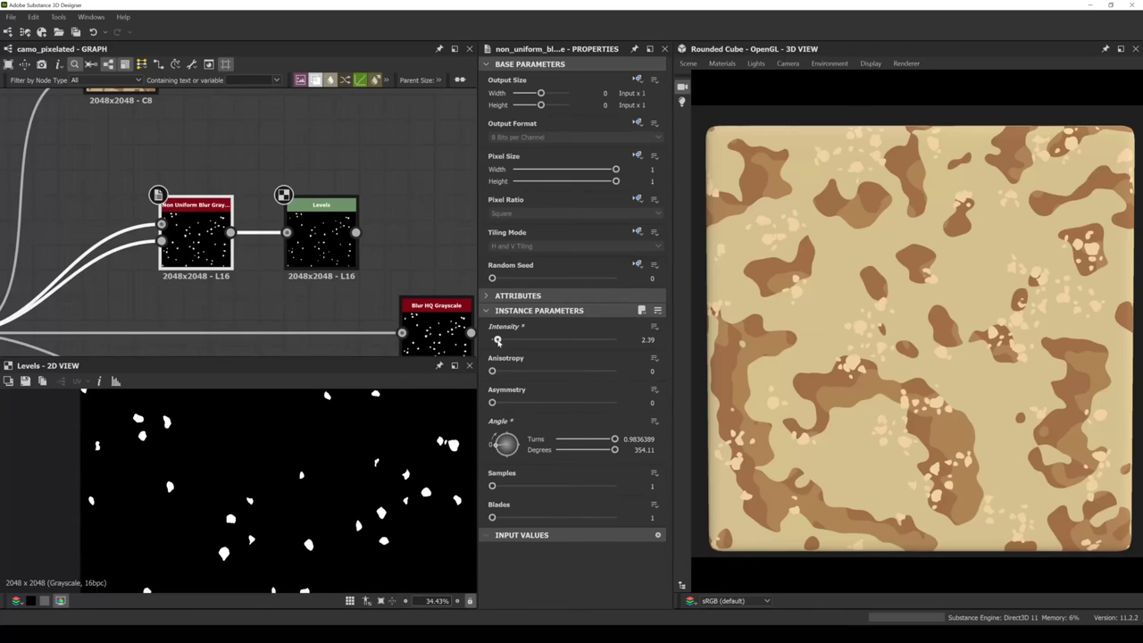
{"action": "left_click_drag", "start_coordinate": [497, 340], "coordinate": [498, 340]}
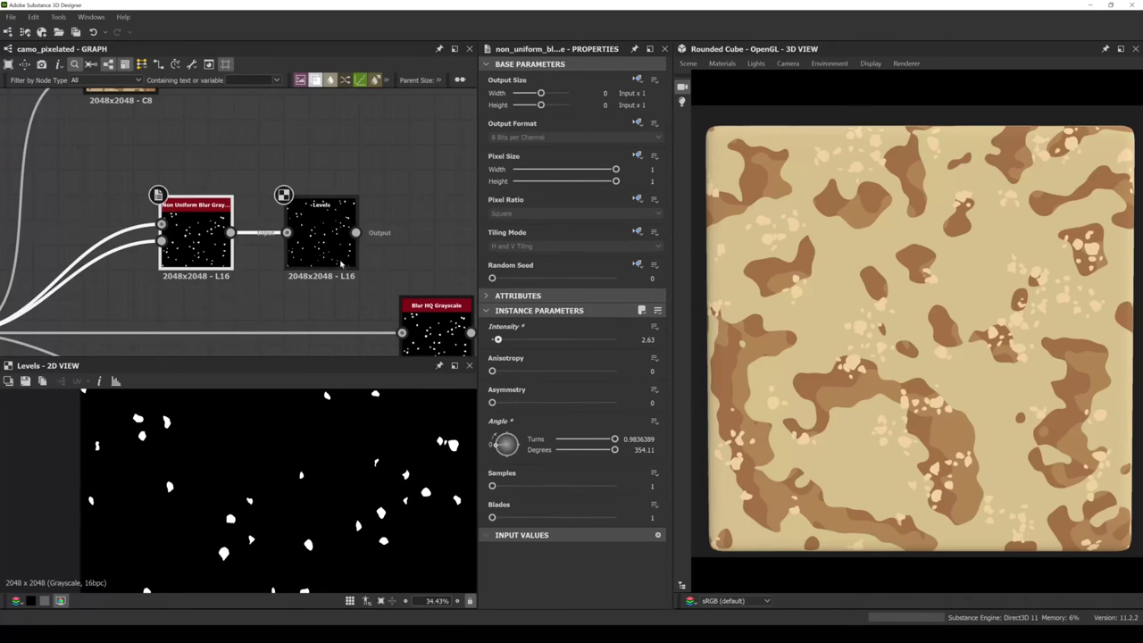
{"action": "double_click", "coordinate": [210, 252]}
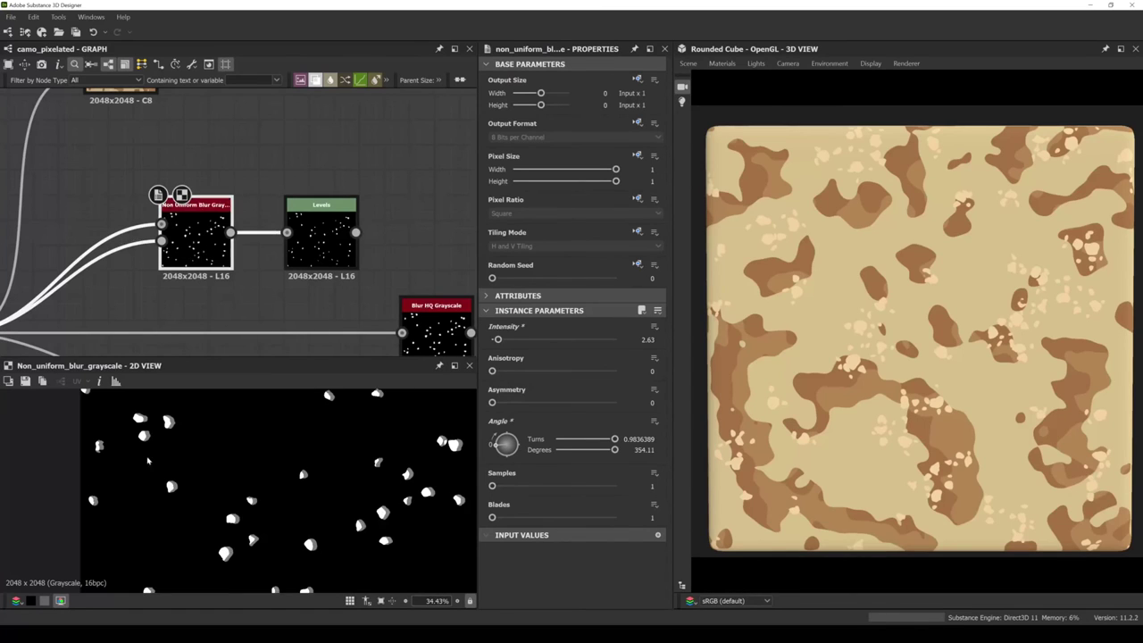
{"action": "scroll", "coordinate": [168, 453], "scroll_direction": "up", "scroll_amount": 5}
{"action": "left_click_drag", "start_coordinate": [498, 341], "coordinate": [496, 341]}
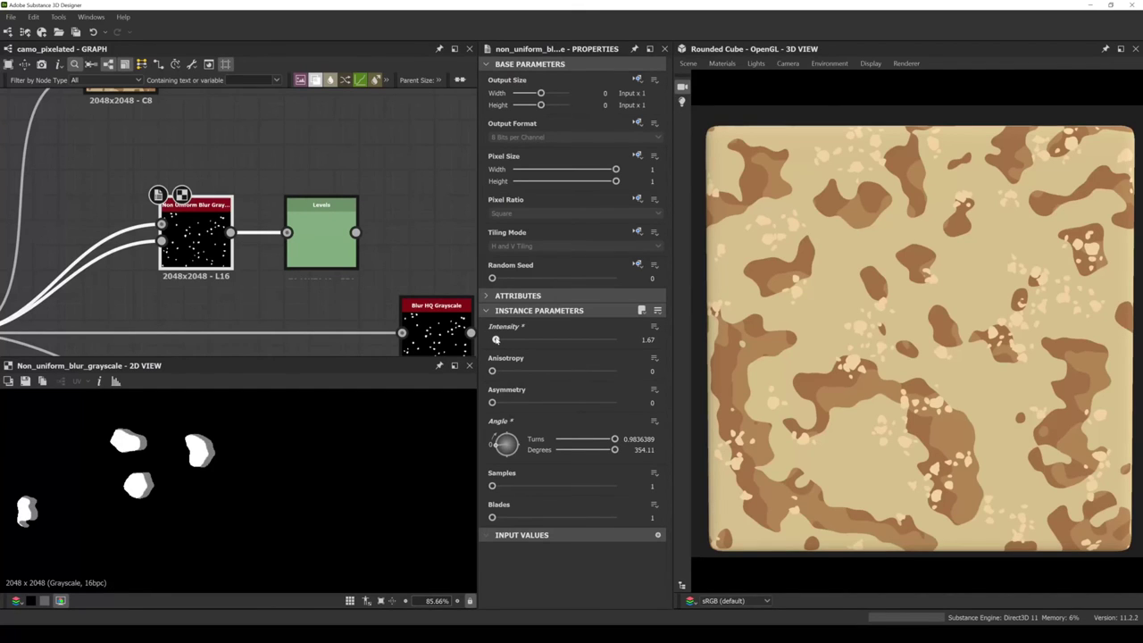
Preview the duplicated Levels and move its black input point down to the minimum.
{"action": "double_click", "coordinate": [330, 243]}
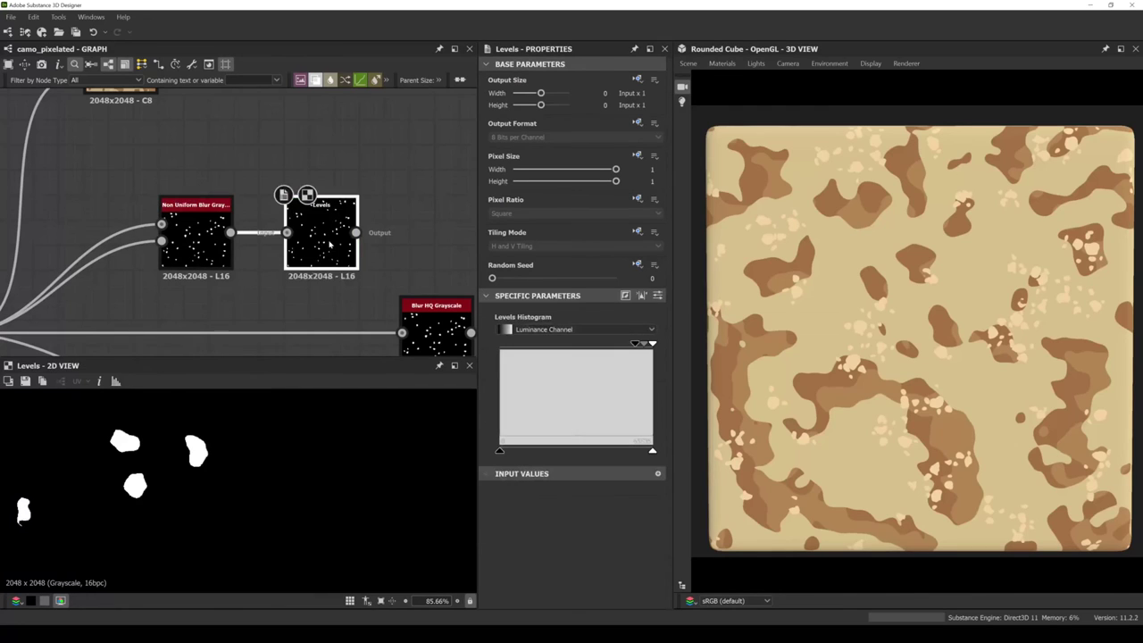
{"action": "left_click_drag", "start_coordinate": [634, 347], "coordinate": [413, 356]}
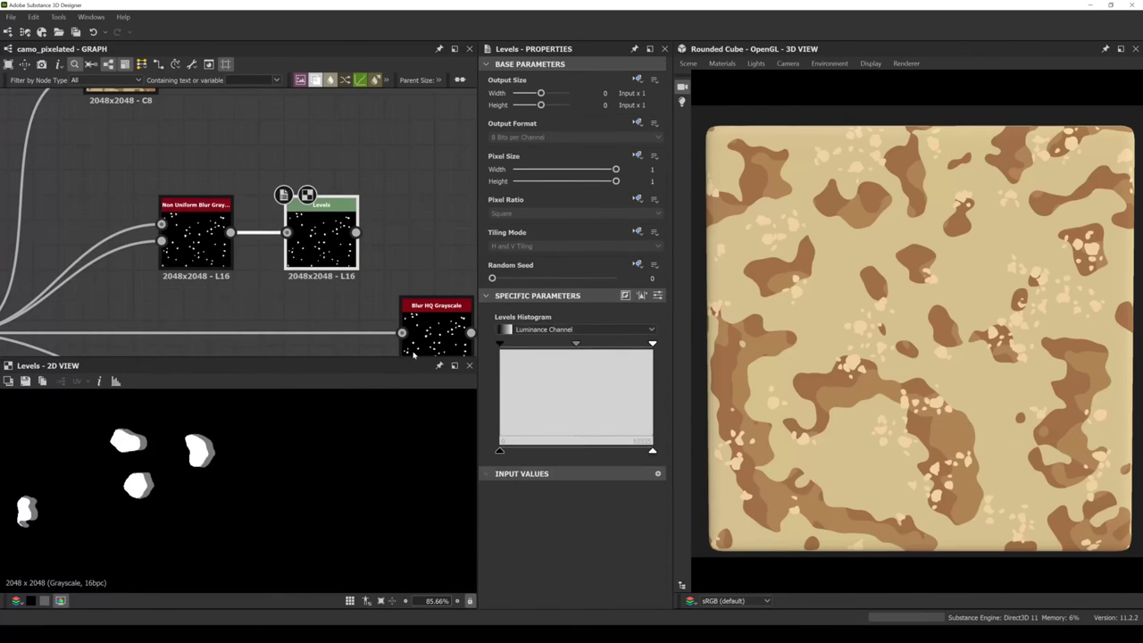
Try inverting the duplicated Levels, preview the spots' Non Uniform Blur Grayscale and delete the Levels node.
{"action": "left_click", "coordinate": [628, 299]}
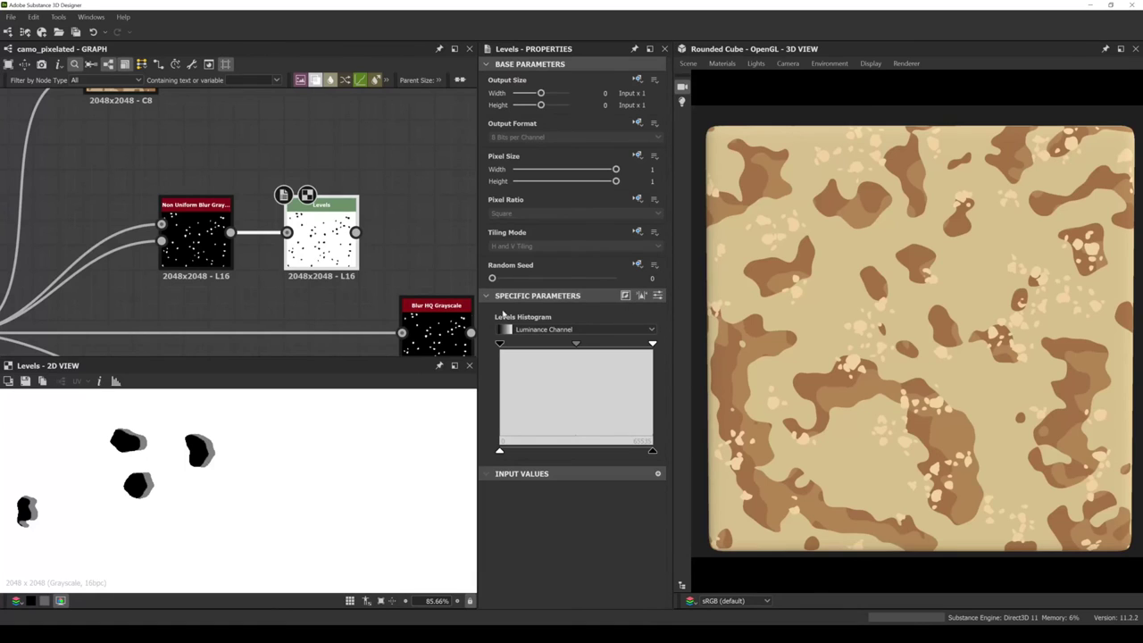
{"action": "double_click", "coordinate": [196, 239]}
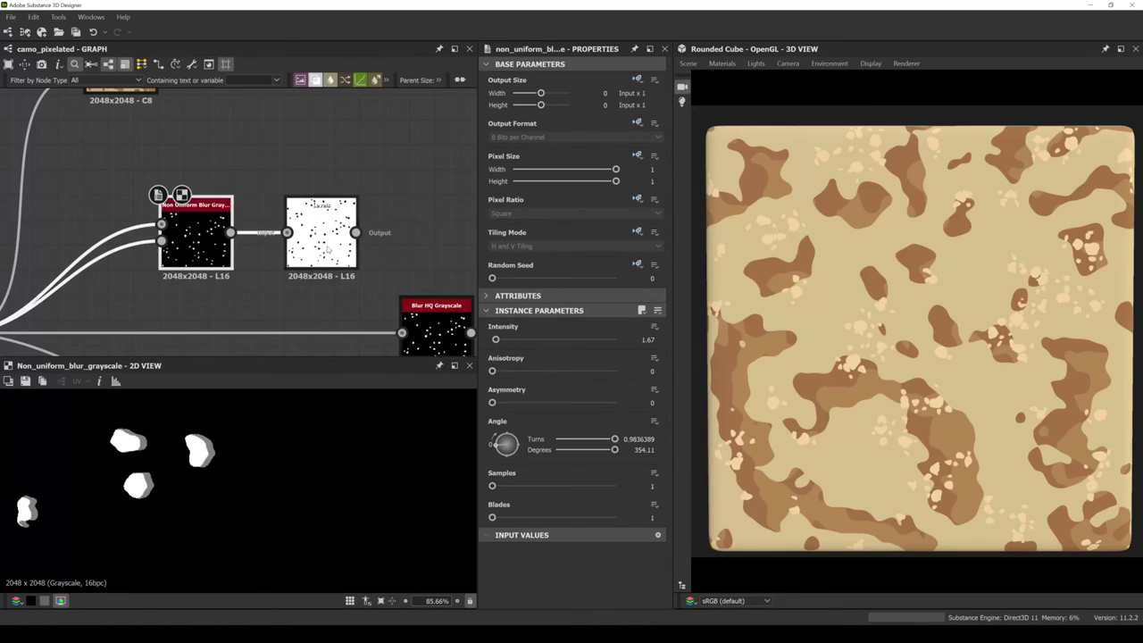
{"action": "left_click", "coordinate": [326, 245]}
{"action": "key", "text": "Delete"}
{"action": "left_click", "coordinate": [210, 254]}
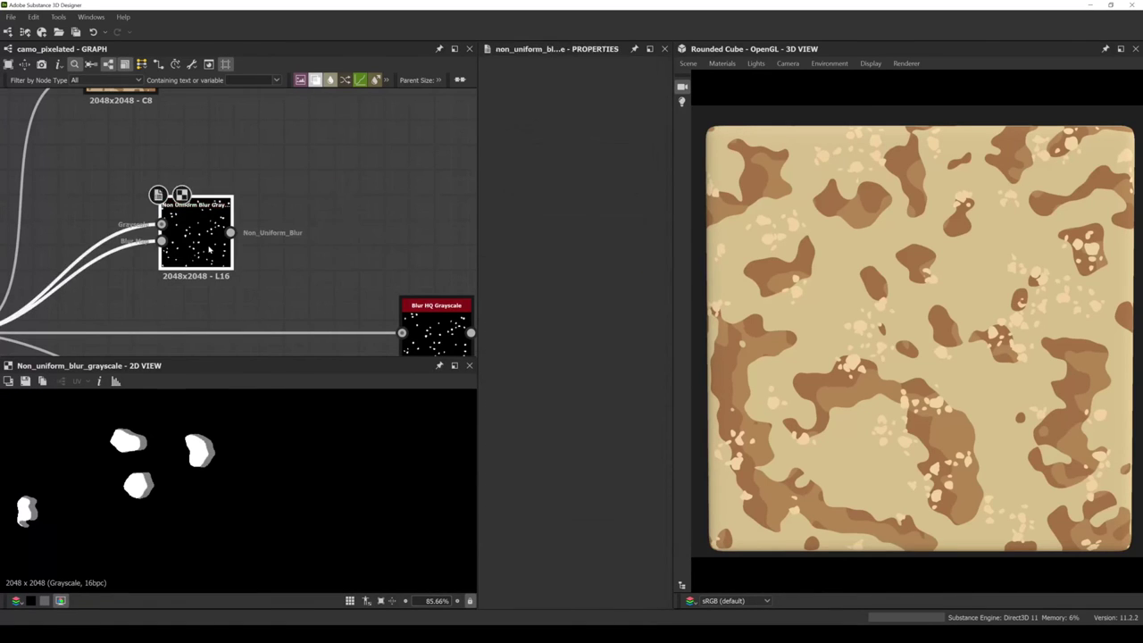
Add a Histogram Shift after the spots' Non Uniform Blur Grayscale and set its Position to 0.59.
{"action": "middle_click_drag", "start_coordinate": [283, 273], "coordinate": [268, 279]}
{"action": "left_click_drag", "start_coordinate": [206, 241], "coordinate": [247, 245]}
{"action": "type", "text": "hi"}
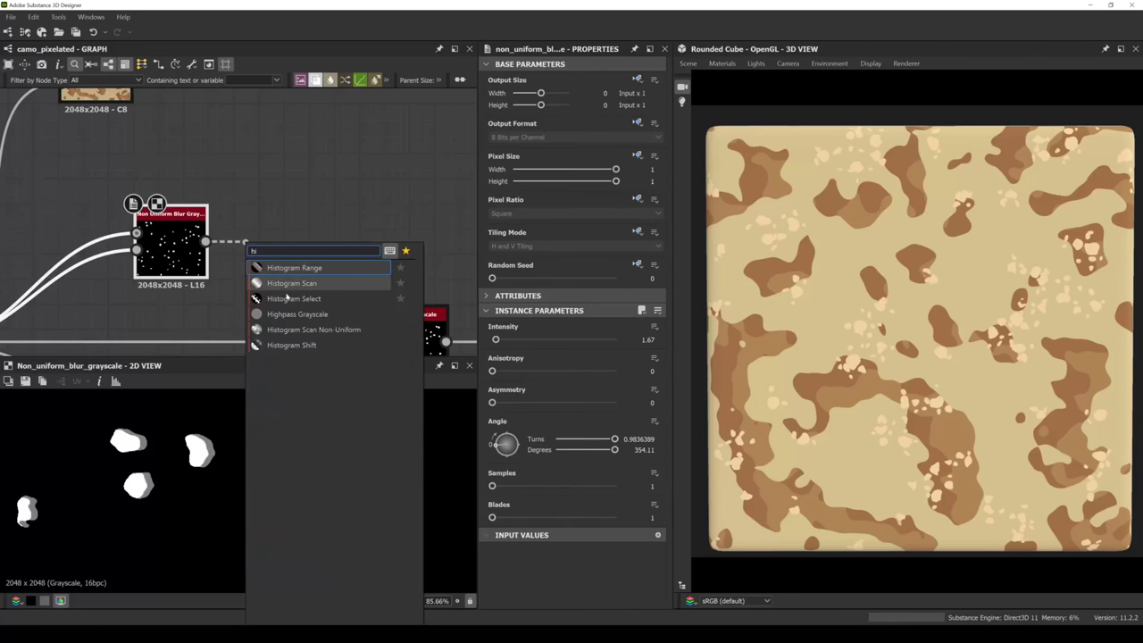
{"action": "left_click", "coordinate": [291, 345]}
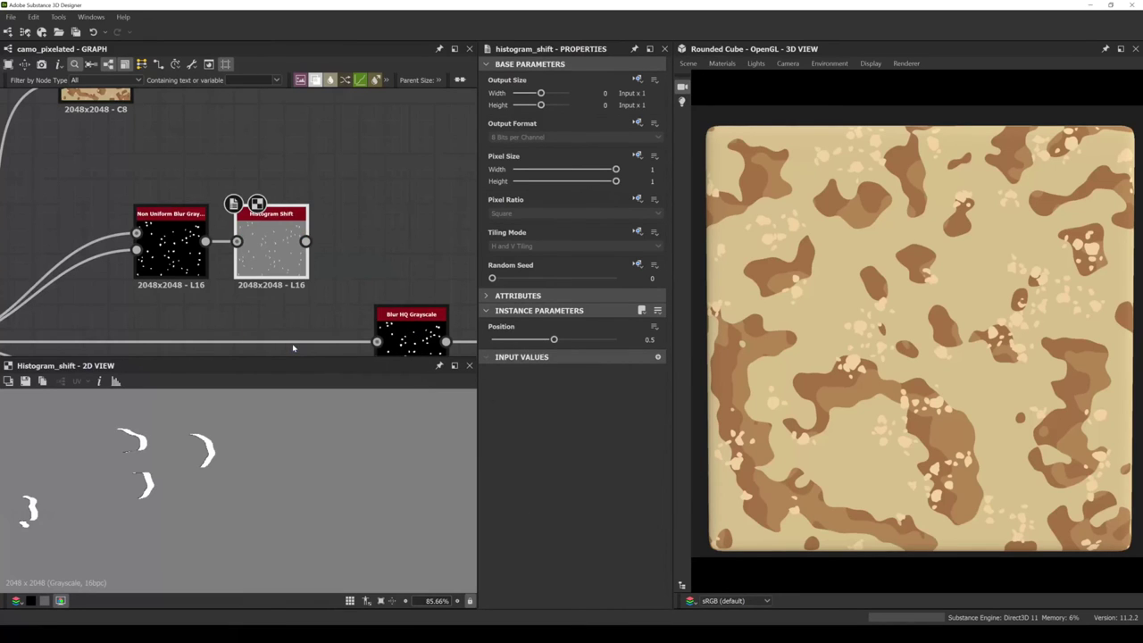
{"action": "mouse_move", "coordinate": [554, 342]}
{"action": "left_mouse_down"}
{"action": "mouse_move", "coordinate": [498, 345]}
{"action": "mouse_move", "coordinate": [616, 339]}
{"action": "mouse_move", "coordinate": [600, 351]}
{"action": "mouse_move", "coordinate": [565, 347]}
{"action": "left_mouse_up"}
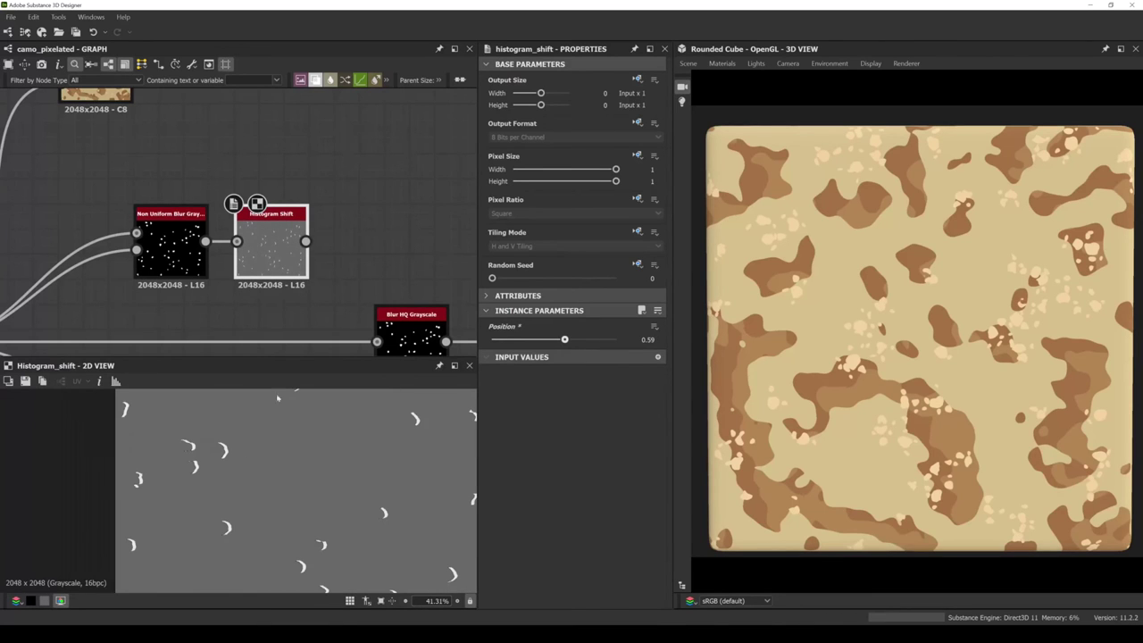
Add a Levels after the Histogram Shift and raise its black input point slightly past the midpoint to isolate the crescents.
{"action": "left_click_drag", "start_coordinate": [288, 247], "coordinate": [320, 251]}
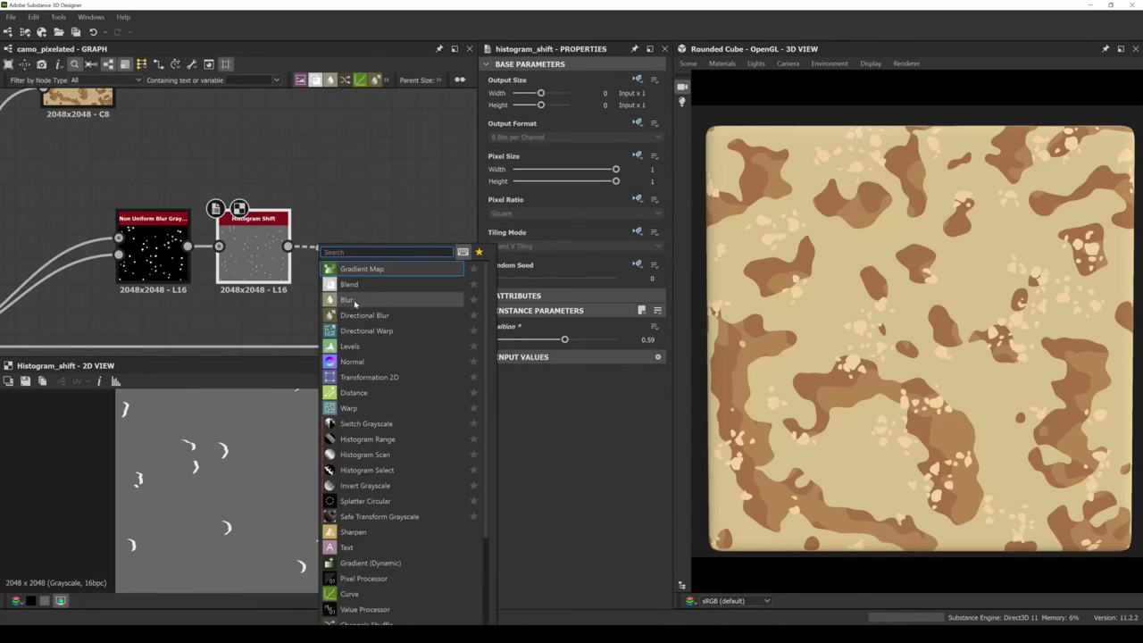
{"action": "left_click", "coordinate": [349, 346]}
{"action": "scroll", "coordinate": [264, 445], "scroll_direction": "up", "scroll_amount": 2}
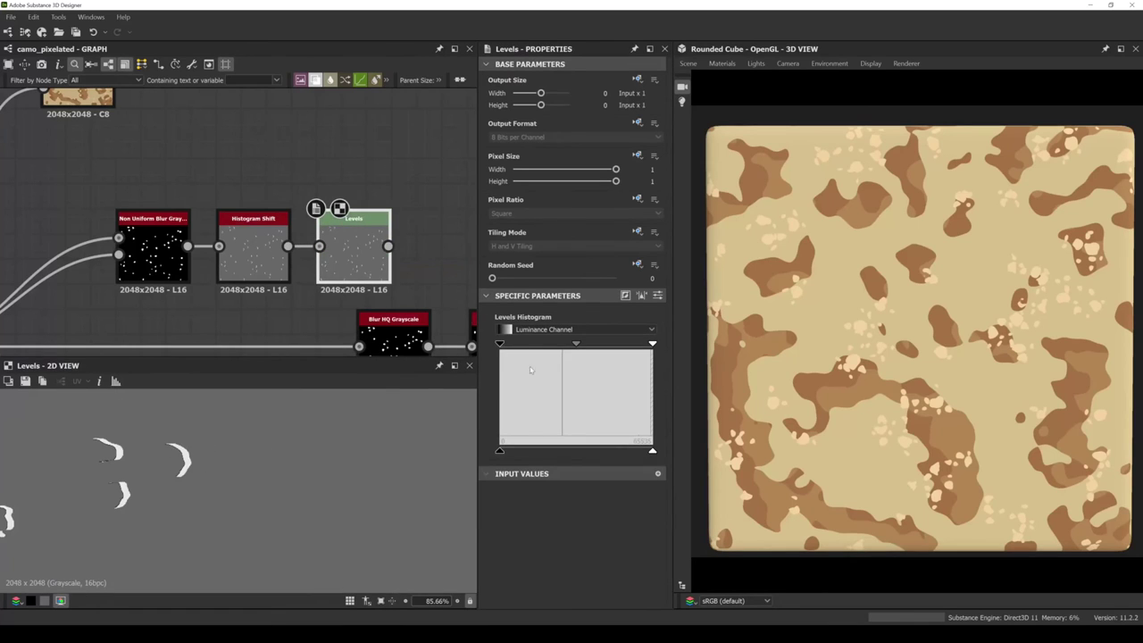
{"action": "left_click_drag", "start_coordinate": [500, 345], "coordinate": [590, 352]}
{"action": "scroll", "coordinate": [398, 438], "scroll_direction": "down", "scroll_amount": 9}
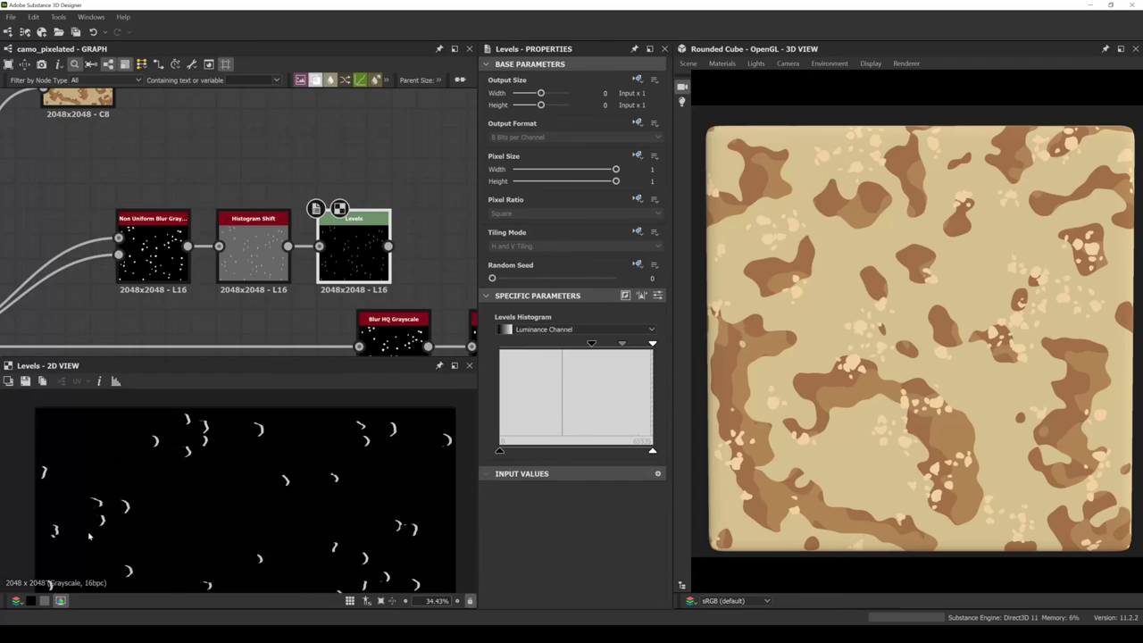
{"action": "scroll", "coordinate": [280, 285], "scroll_direction": "down", "scroll_amount": 4}
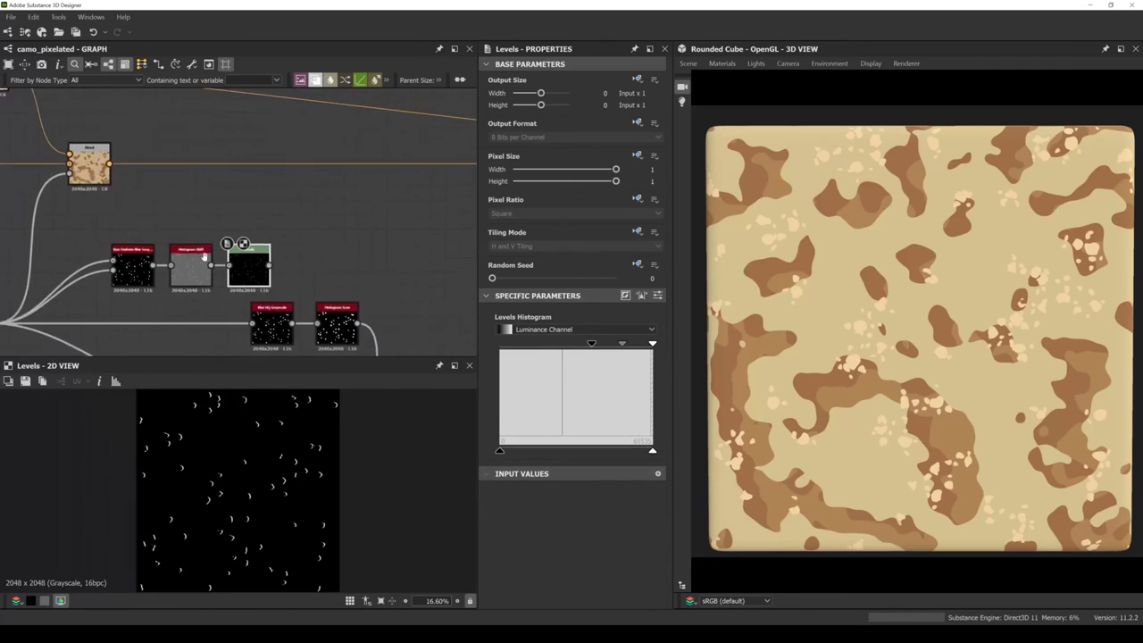
Insert a Blend after the spots' colour Blend, with the crescents' Levels as its mask and the dark brown Uniform Color as foreground.
{"action": "key", "text": "space"}
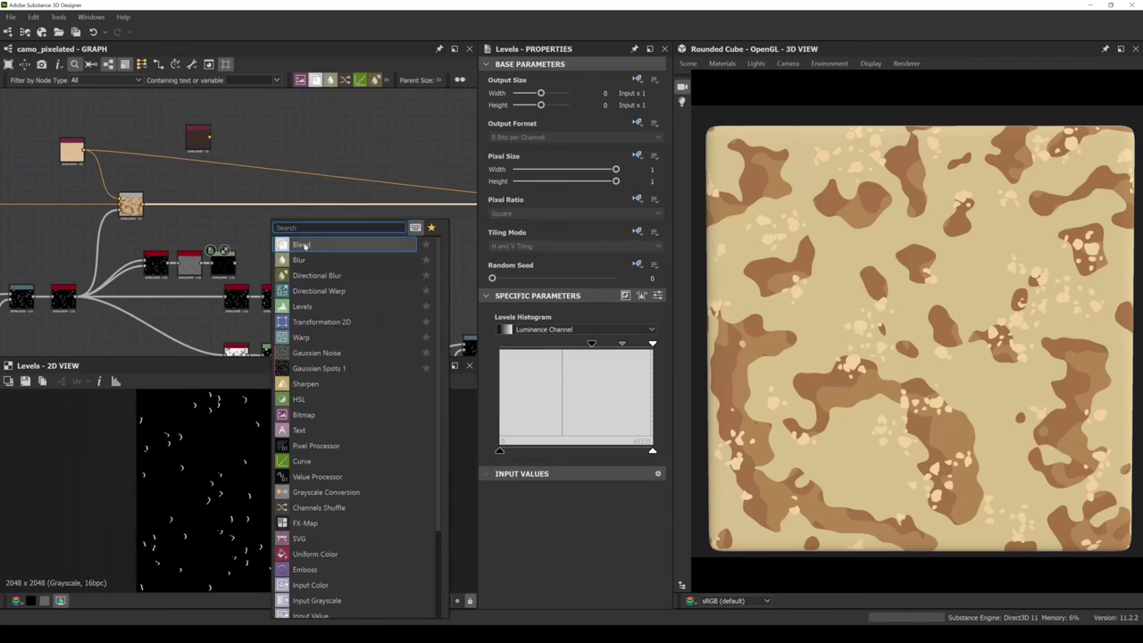
{"action": "left_click", "coordinate": [301, 245]}
{"action": "left_click_drag", "start_coordinate": [306, 245], "coordinate": [239, 254]}
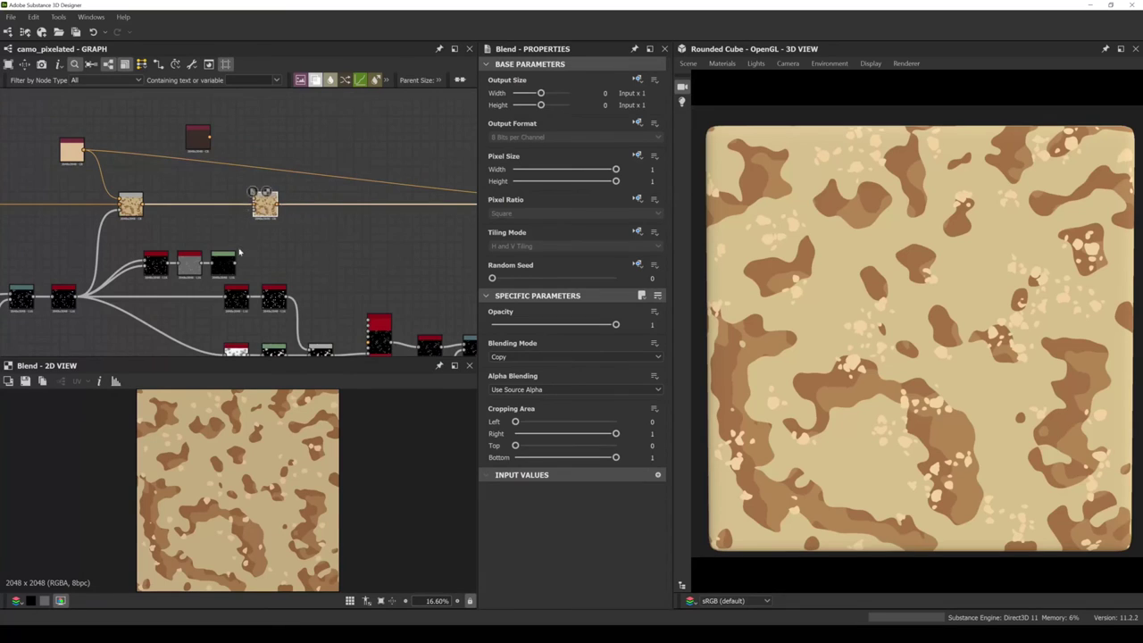
{"action": "scroll", "coordinate": [239, 254], "scroll_direction": "up", "scroll_amount": 3}
{"action": "middle_click_drag", "start_coordinate": [200, 95], "coordinate": [191, 184]}
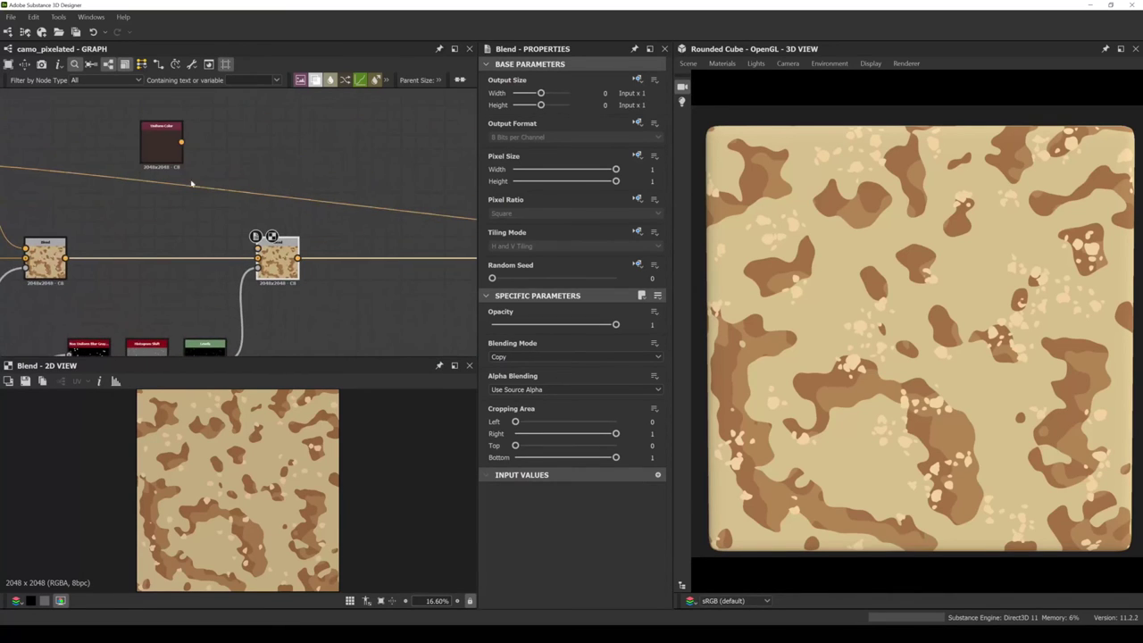
{"action": "left_click_drag", "start_coordinate": [181, 142], "coordinate": [257, 243]}
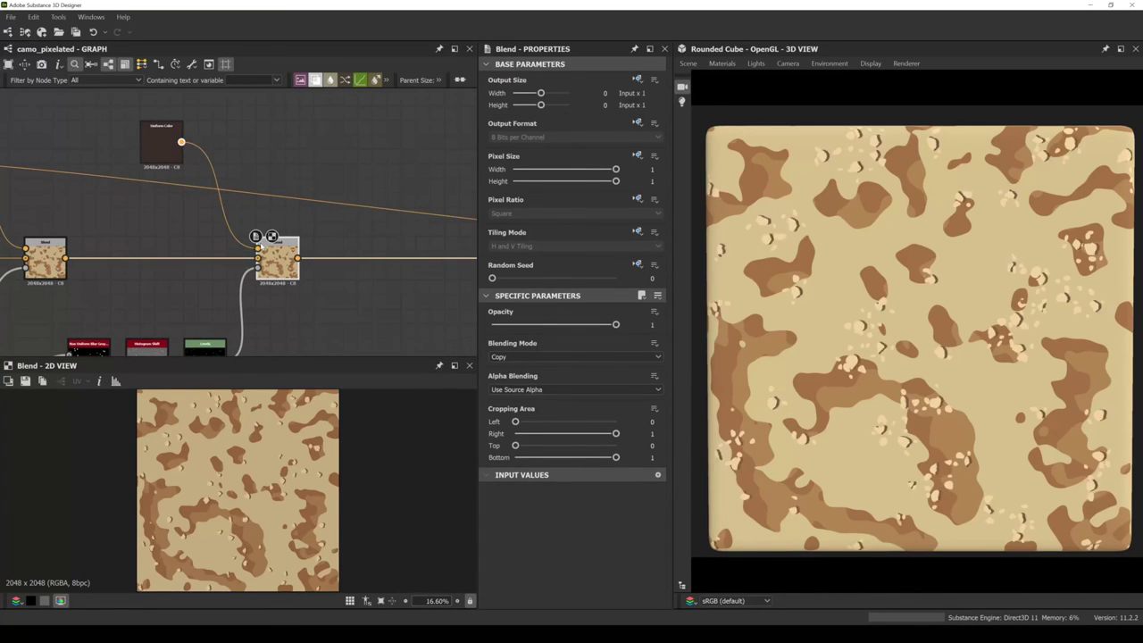
{"action": "left_click_drag", "start_coordinate": [745, 438], "coordinate": [748, 437]}
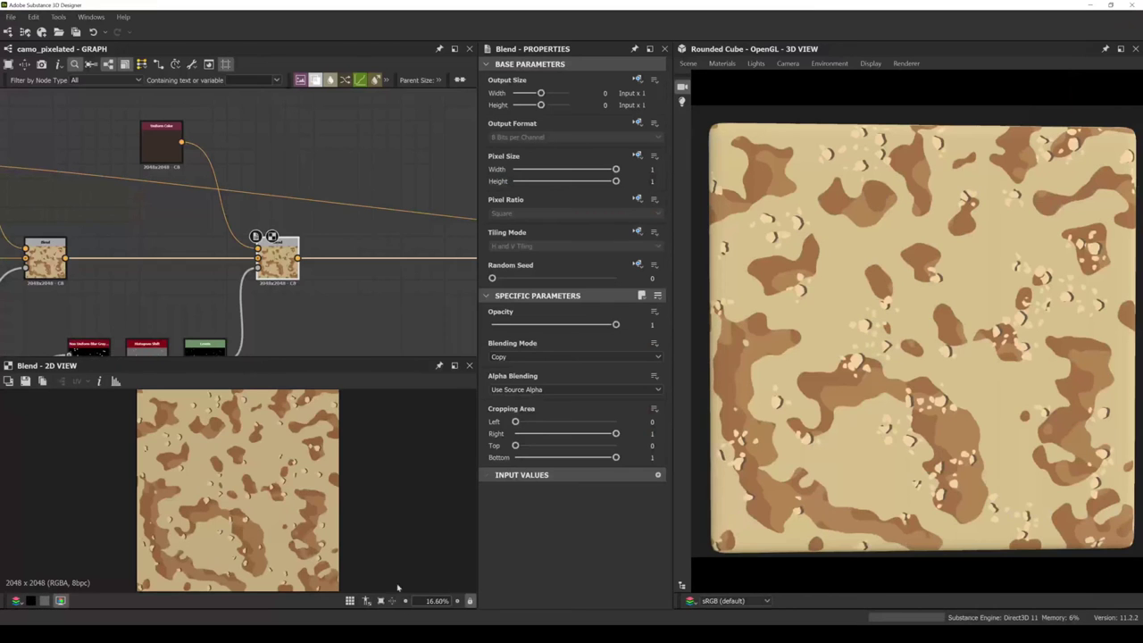
{"action": "scroll", "coordinate": [209, 494], "scroll_direction": "up", "scroll_amount": 2}
{"action": "scroll", "coordinate": [373, 186], "scroll_direction": "down", "scroll_amount": 2}
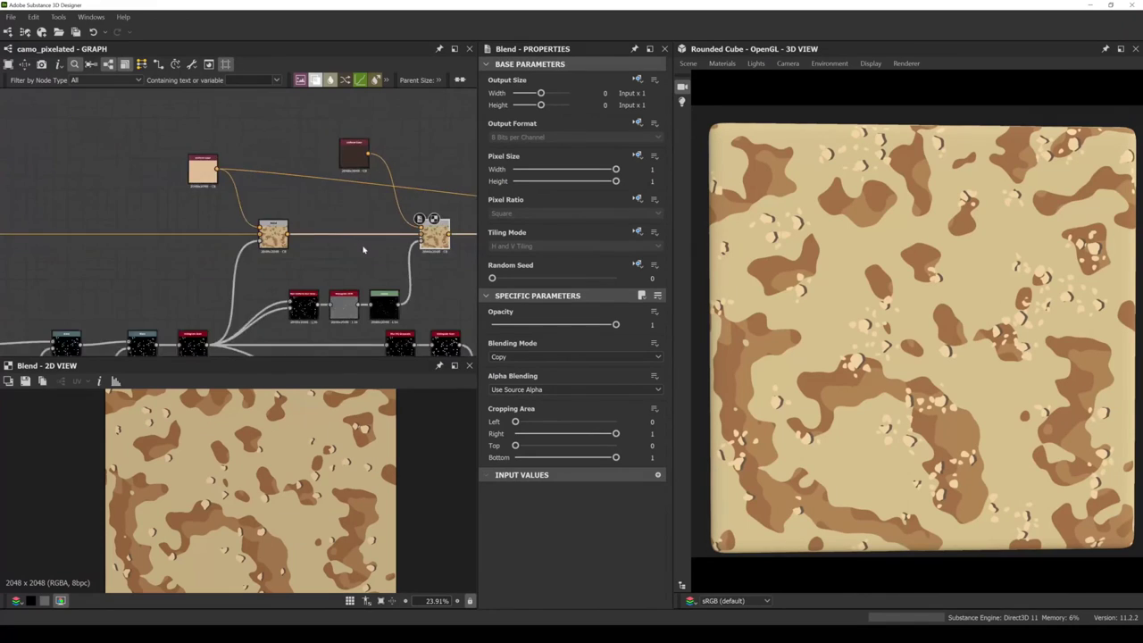
Set the spots' Non Uniform Blur Grayscale Intensity to 1.91.
{"action": "middle_click_drag", "start_coordinate": [307, 307], "coordinate": [195, 240]}
{"action": "scroll", "coordinate": [193, 241], "scroll_direction": "up", "scroll_amount": 5}
{"action": "left_click", "coordinate": [196, 236]}
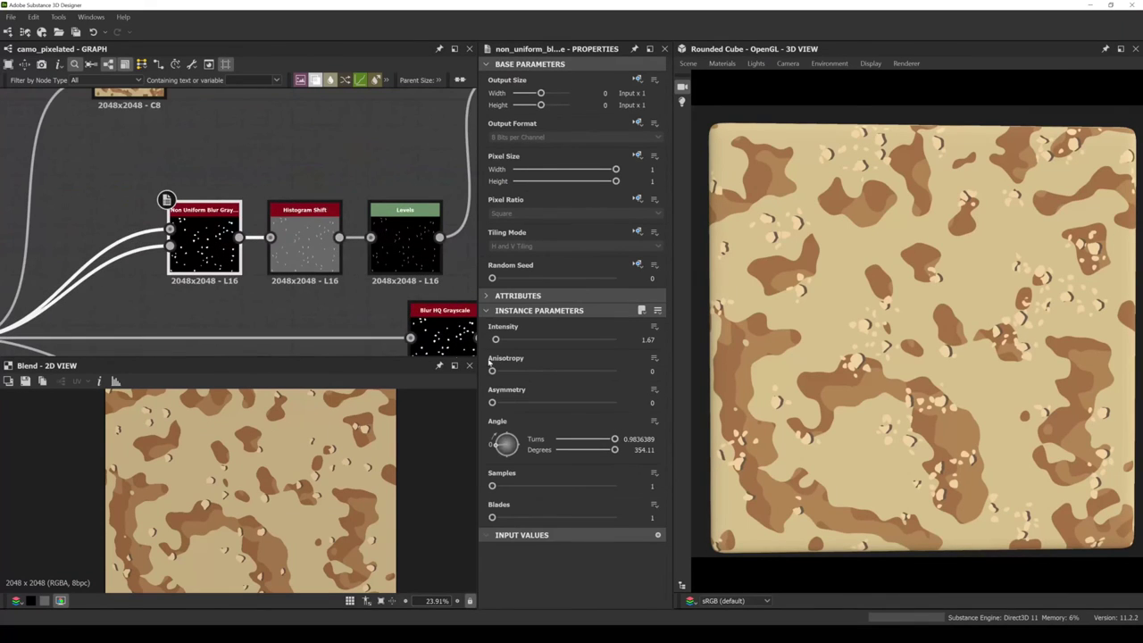
{"action": "left_click_drag", "start_coordinate": [497, 340], "coordinate": [497, 340]}
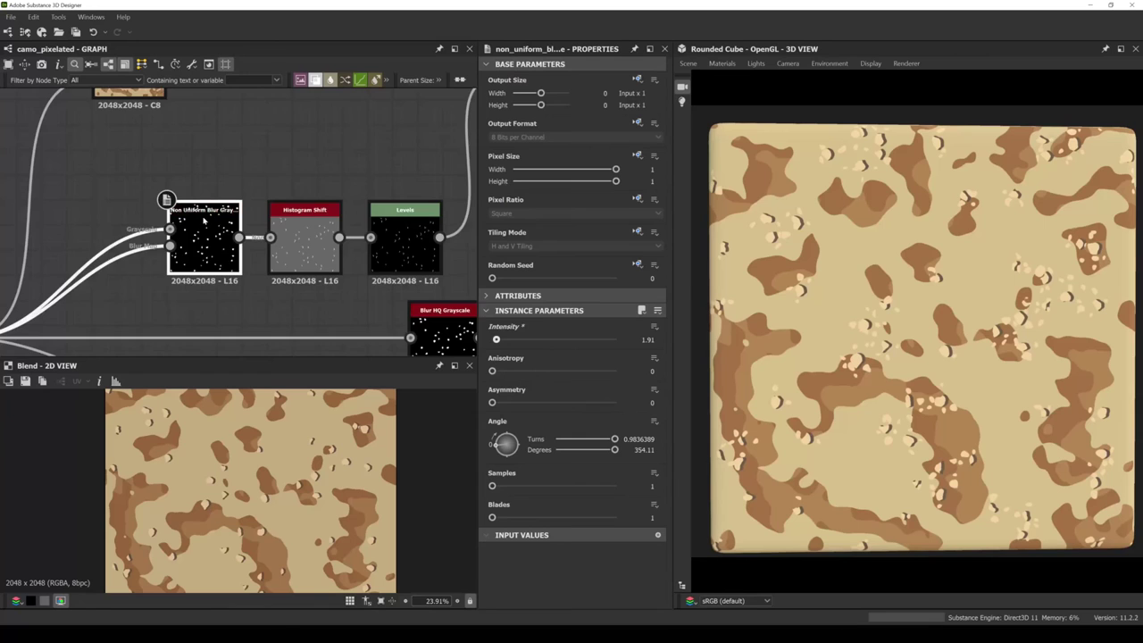
Duplicate the Non Uniform Blur Grayscale, Histogram Shift and Levels chain and move the copies near the dots' Warp.
{"action": "scroll", "coordinate": [204, 239], "scroll_direction": "down", "scroll_amount": 5}
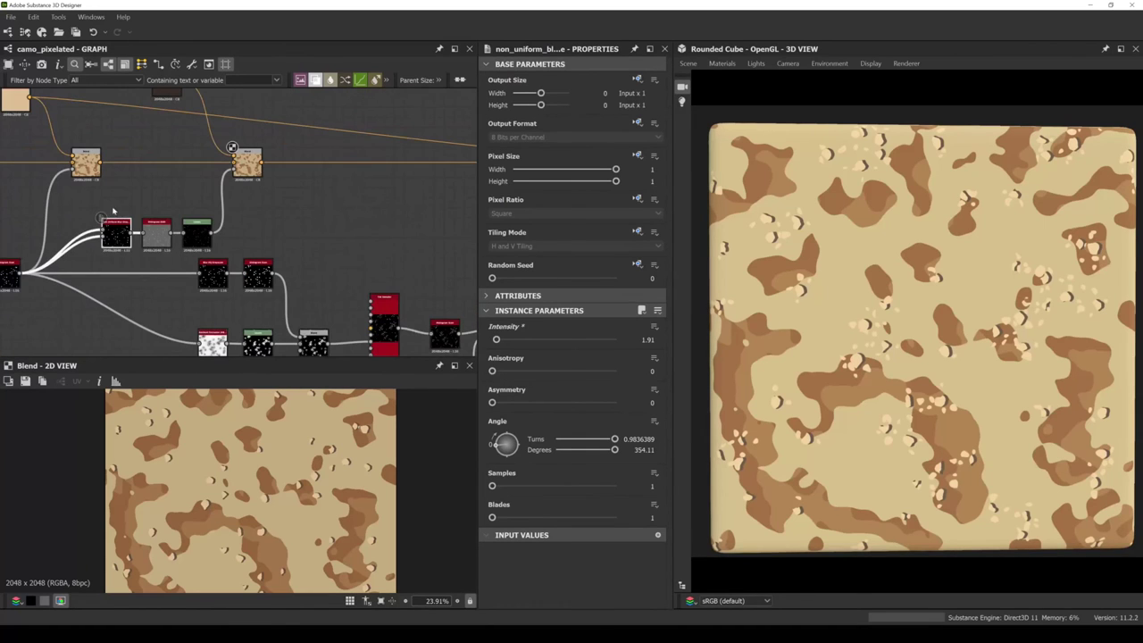
{"action": "key", "text": "ctrl+d"}
{"action": "left_click_drag", "start_coordinate": [272, 218], "coordinate": [394, 240]}
{"action": "middle_click_drag", "start_coordinate": [394, 240], "coordinate": [203, 194]}
{"action": "scroll", "coordinate": [203, 195], "scroll_direction": "down", "scroll_amount": 2}
{"action": "left_click_drag", "start_coordinate": [205, 195], "coordinate": [302, 205]}
{"action": "scroll", "coordinate": [284, 258], "scroll_direction": "up", "scroll_amount": 2}
{"action": "scroll", "coordinate": [284, 259], "scroll_direction": "up", "scroll_amount": 2}
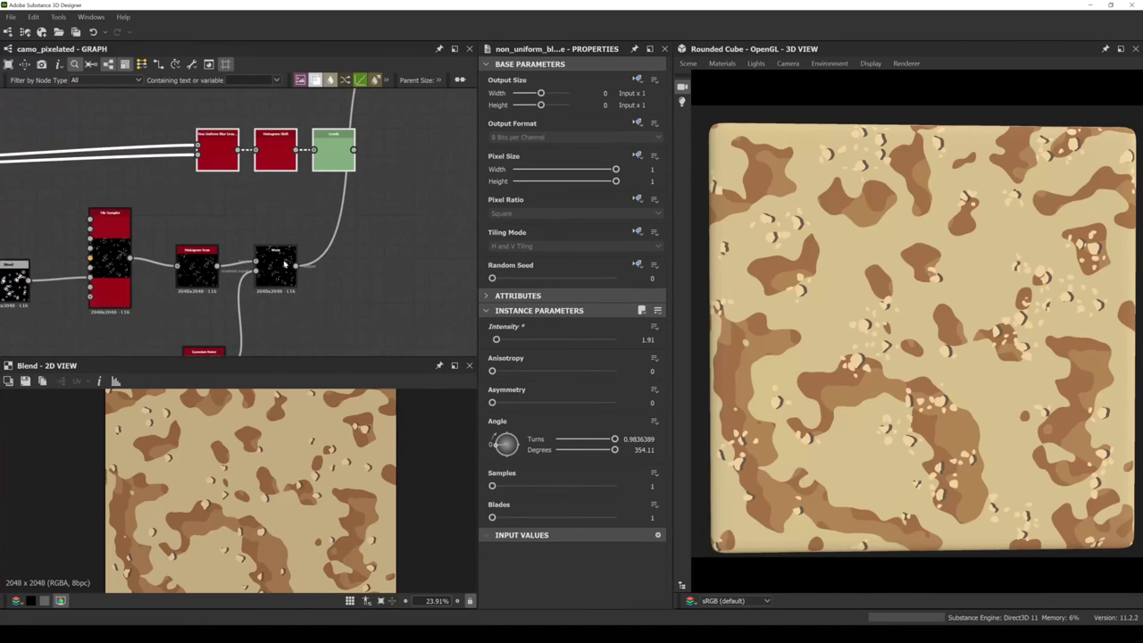
{"action": "middle_click_drag", "start_coordinate": [306, 224], "coordinate": [225, 259]}
{"action": "scroll", "coordinate": [225, 259], "scroll_direction": "down", "scroll_amount": 2}
Rearrange the dots' Blend and the duplicated shadow nodes so the chain sits beyond the dots' Warp.
{"action": "left_click", "coordinate": [309, 116]}
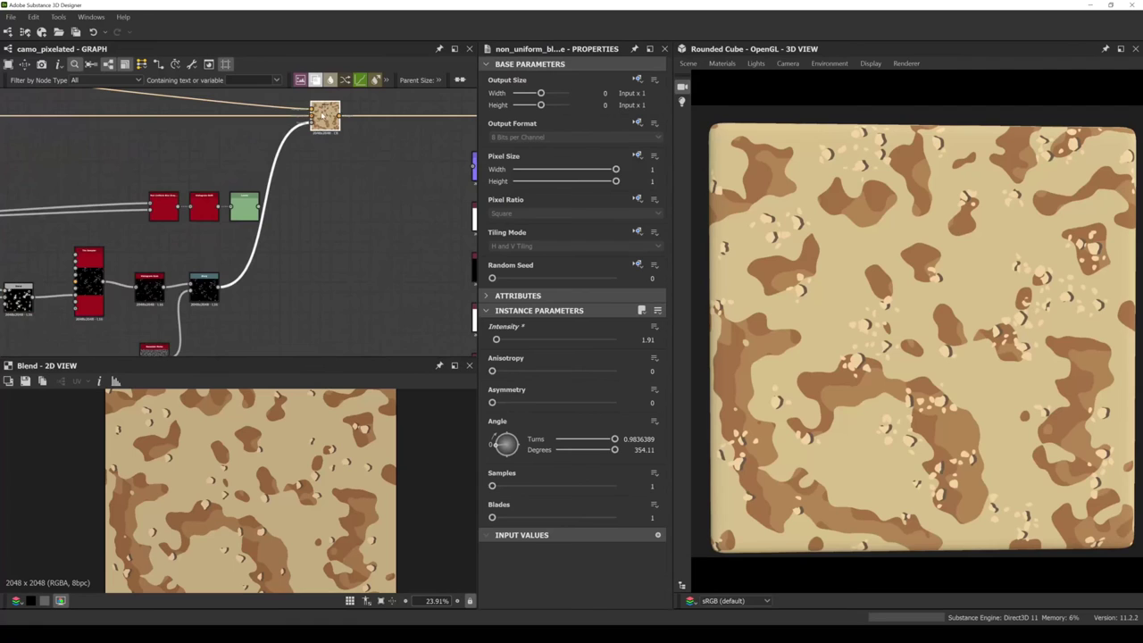
{"action": "scroll", "coordinate": [179, 284], "scroll_direction": "up", "scroll_amount": 3}
{"action": "left_click_drag", "start_coordinate": [122, 216], "coordinate": [290, 151]}
{"action": "left_click_drag", "start_coordinate": [294, 152], "coordinate": [408, 169]}
{"action": "middle_click_drag", "start_coordinate": [368, 209], "coordinate": [243, 184]}
{"action": "scroll", "coordinate": [242, 184], "scroll_direction": "down", "scroll_amount": 2}
{"action": "left_click_drag", "start_coordinate": [264, 158], "coordinate": [350, 187]}
{"action": "scroll", "coordinate": [165, 241], "scroll_direction": "up", "scroll_amount": 2}
Connect the dots' Warp to both inputs of the duplicated Non Uniform Blur Grayscale and preview the duplicated Levels.
{"action": "left_click", "coordinate": [136, 246]}
{"action": "double_click", "coordinate": [136, 246]}
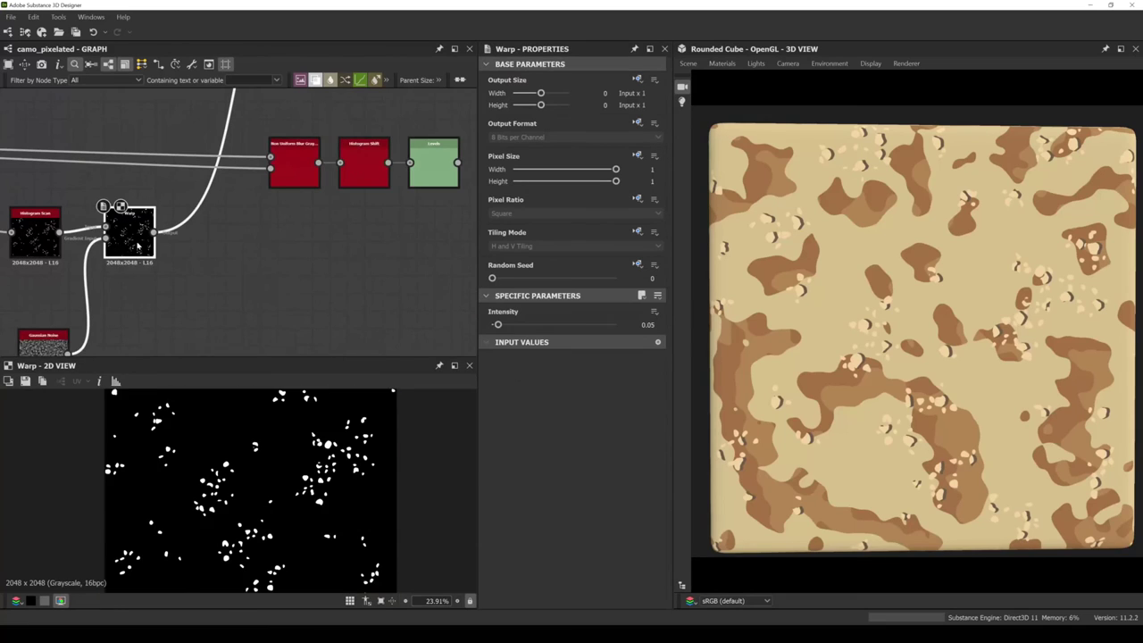
{"action": "scroll", "coordinate": [211, 430], "scroll_direction": "up", "scroll_amount": 3}
{"action": "left_click_drag", "start_coordinate": [154, 232], "coordinate": [270, 168]}
{"action": "scroll", "coordinate": [250, 228], "scroll_direction": "down", "scroll_amount": 1}
{"action": "double_click", "coordinate": [397, 179]}
{"action": "middle_click_drag", "start_coordinate": [397, 179], "coordinate": [336, 200]}
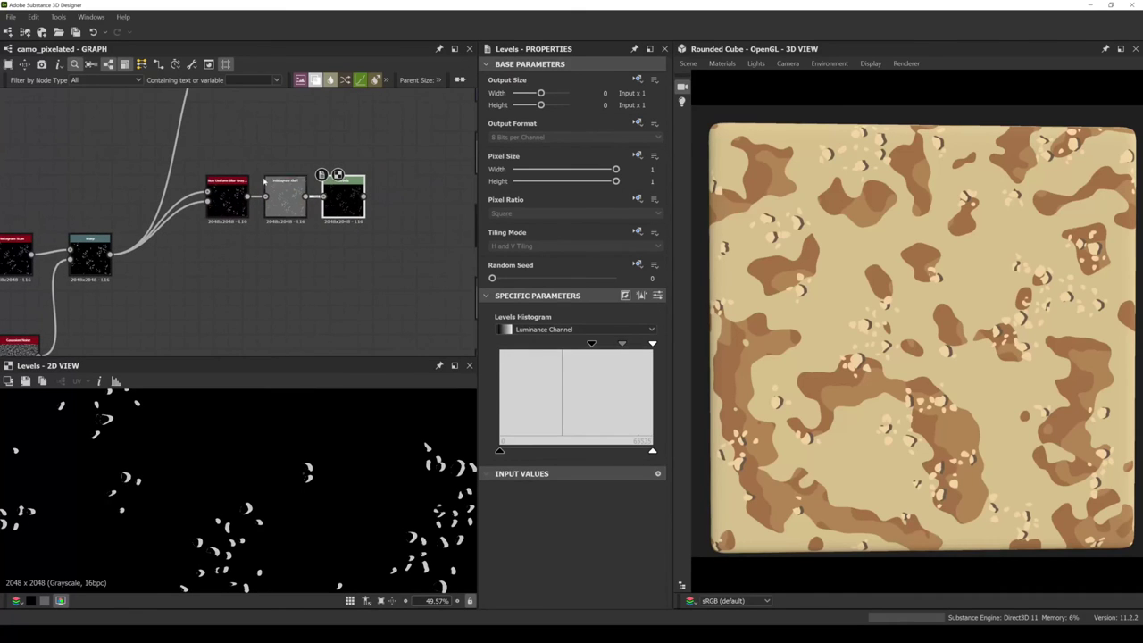
Line up the duplicated chain with the Warp and set the dots' Non Uniform Blur Grayscale Intensity to 1.2.
{"action": "left_click_drag", "start_coordinate": [355, 206], "coordinate": [312, 263]}
{"action": "middle_click_drag", "start_coordinate": [200, 297], "coordinate": [271, 295]}
{"action": "scroll", "coordinate": [255, 298], "scroll_direction": "up", "scroll_amount": 3}
{"action": "double_click", "coordinate": [257, 223]}
{"action": "middle_click_drag", "start_coordinate": [259, 225], "coordinate": [202, 245]}
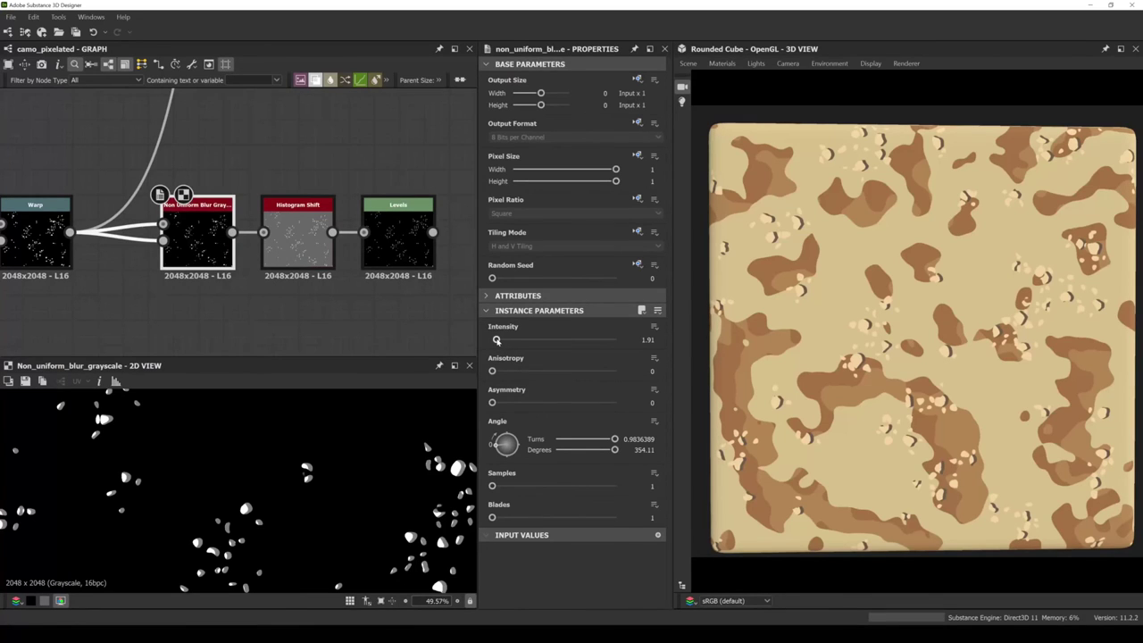
{"action": "left_click_drag", "start_coordinate": [497, 340], "coordinate": [495, 340]}
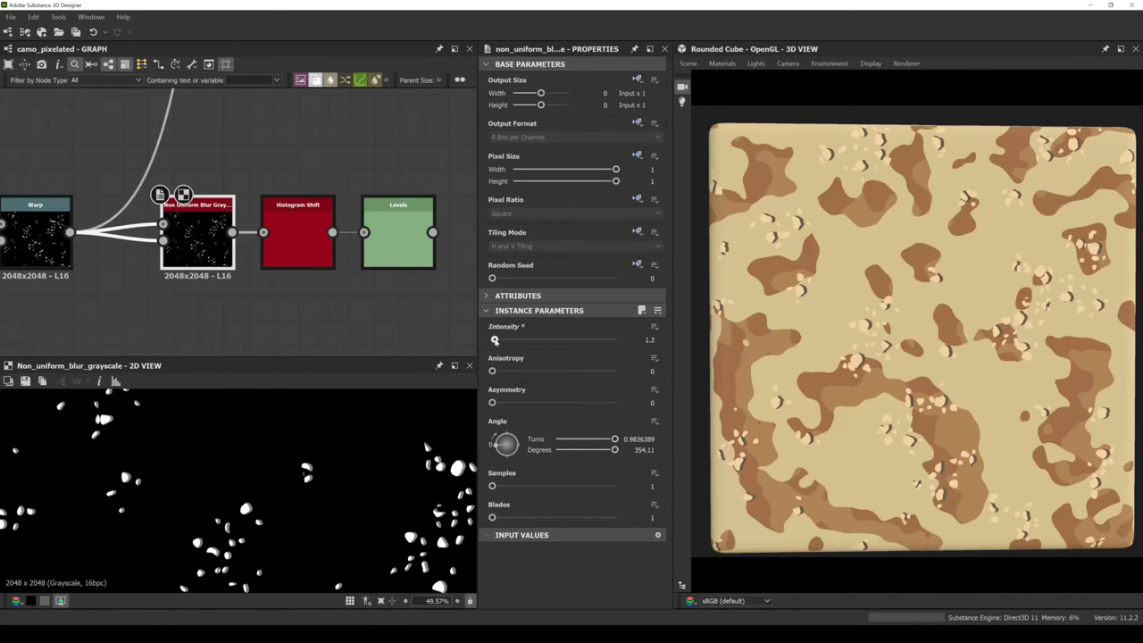
Raise the black input point and lower the white input point of the dots' Levels to sharpen the crescents.
{"action": "middle_click_drag", "start_coordinate": [272, 290], "coordinate": [251, 301]}
{"action": "double_click", "coordinate": [273, 261]}
{"action": "double_click", "coordinate": [375, 255]}
{"action": "middle_click_drag", "start_coordinate": [384, 268], "coordinate": [357, 275]}
{"action": "left_click_drag", "start_coordinate": [591, 344], "coordinate": [625, 346]}
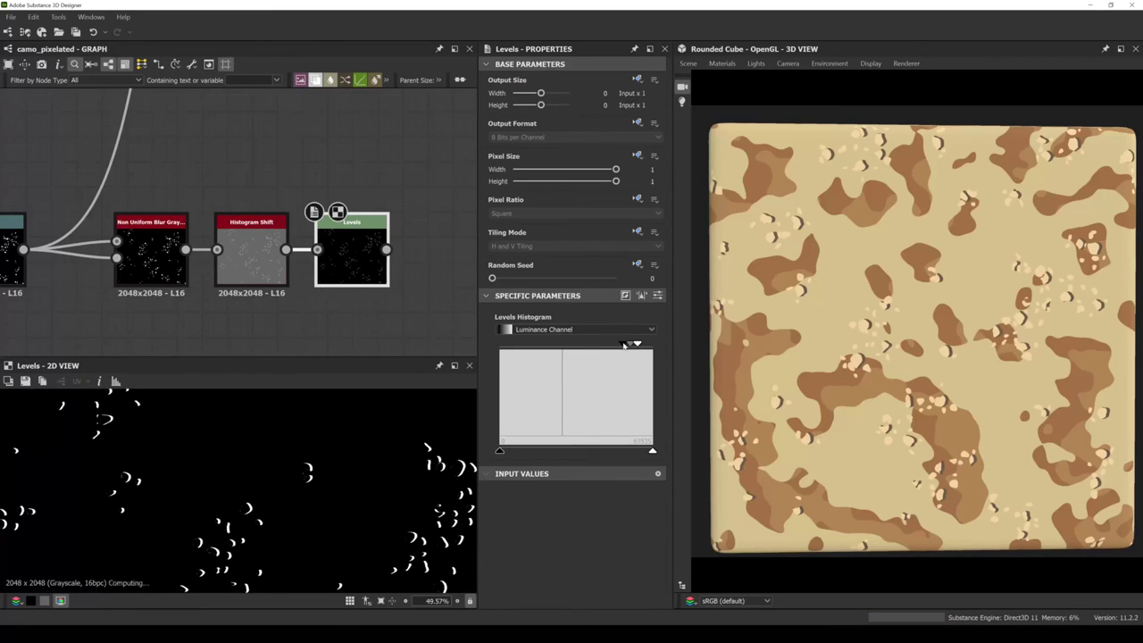
Insert a Blend after the dots' colour Blend, with the dots' Levels as its mask and the dark brown Uniform Color as foreground.
{"action": "scroll", "coordinate": [266, 241], "scroll_direction": "down", "scroll_amount": 6}
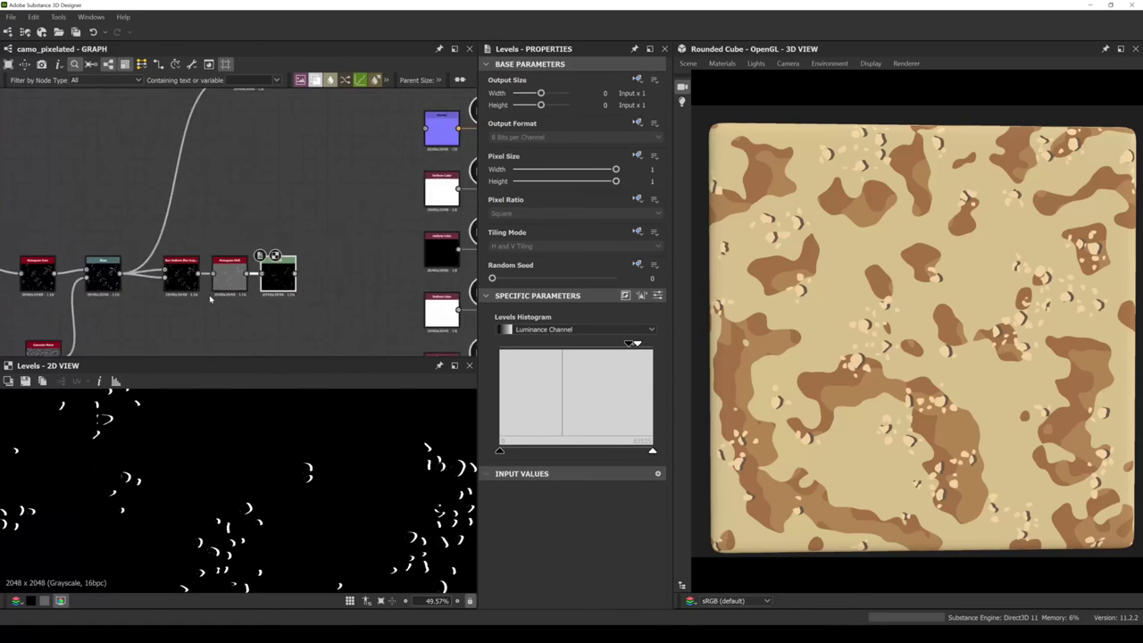
{"action": "middle_click_drag", "start_coordinate": [267, 239], "coordinate": [301, 232]}
{"action": "left_click_drag", "start_coordinate": [308, 151], "coordinate": [330, 167]}
{"action": "right_click", "coordinate": [330, 168]}
{"action": "left_click", "coordinate": [357, 192]}
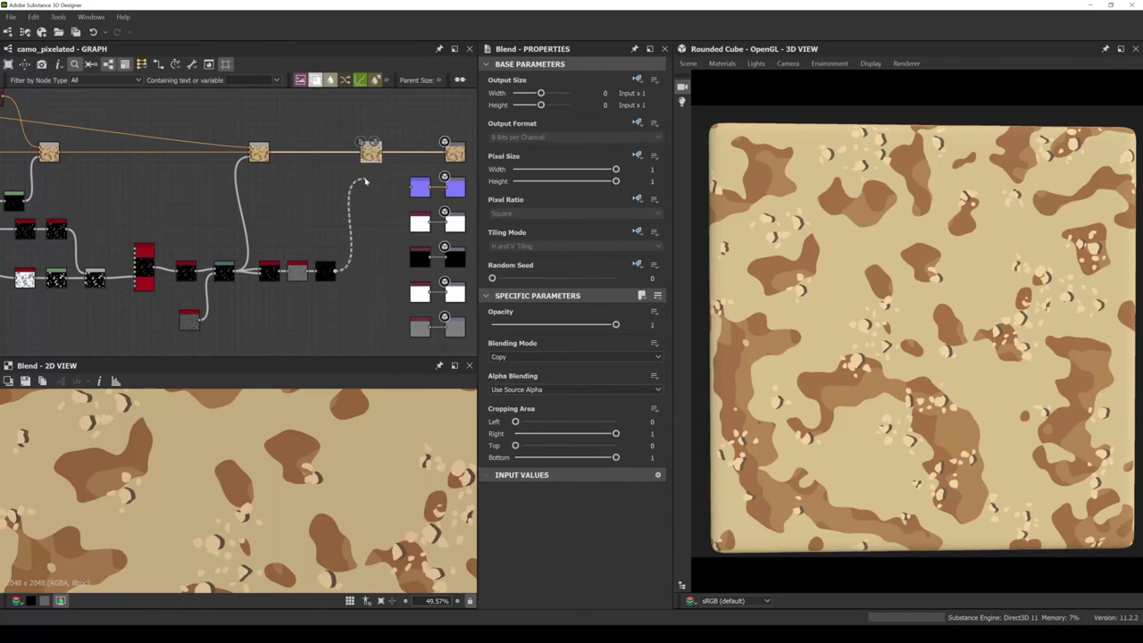
{"action": "middle_click_drag", "start_coordinate": [195, 180], "coordinate": [265, 235]}
{"action": "left_click_drag", "start_coordinate": [72, 151], "coordinate": [433, 206]}
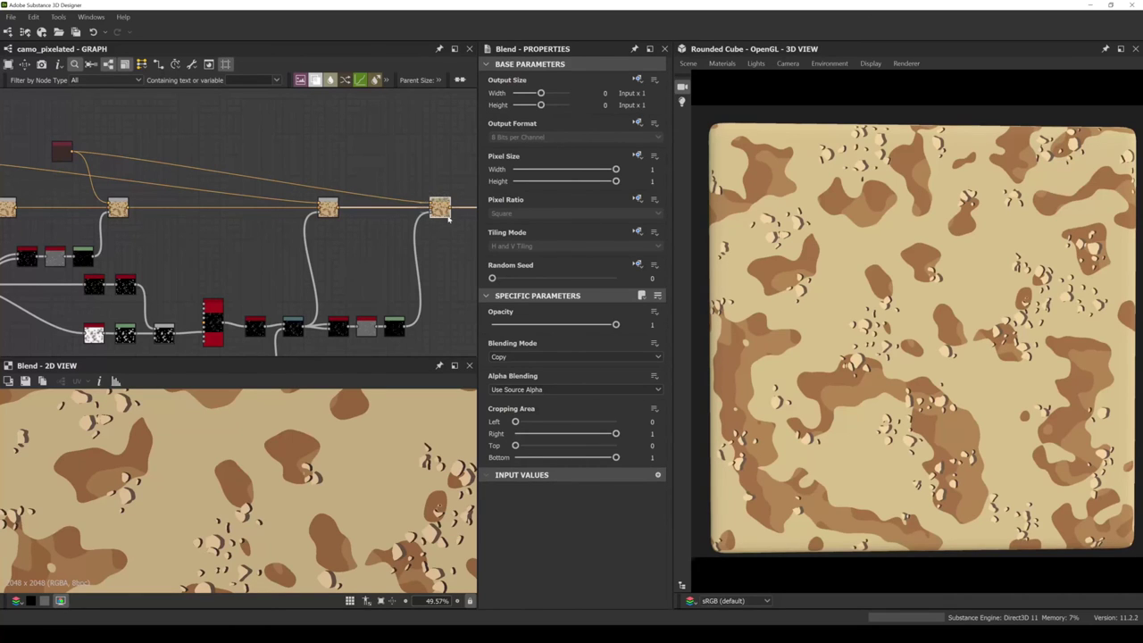
{"action": "scroll", "coordinate": [812, 340], "scroll_direction": "down", "scroll_amount": 2}
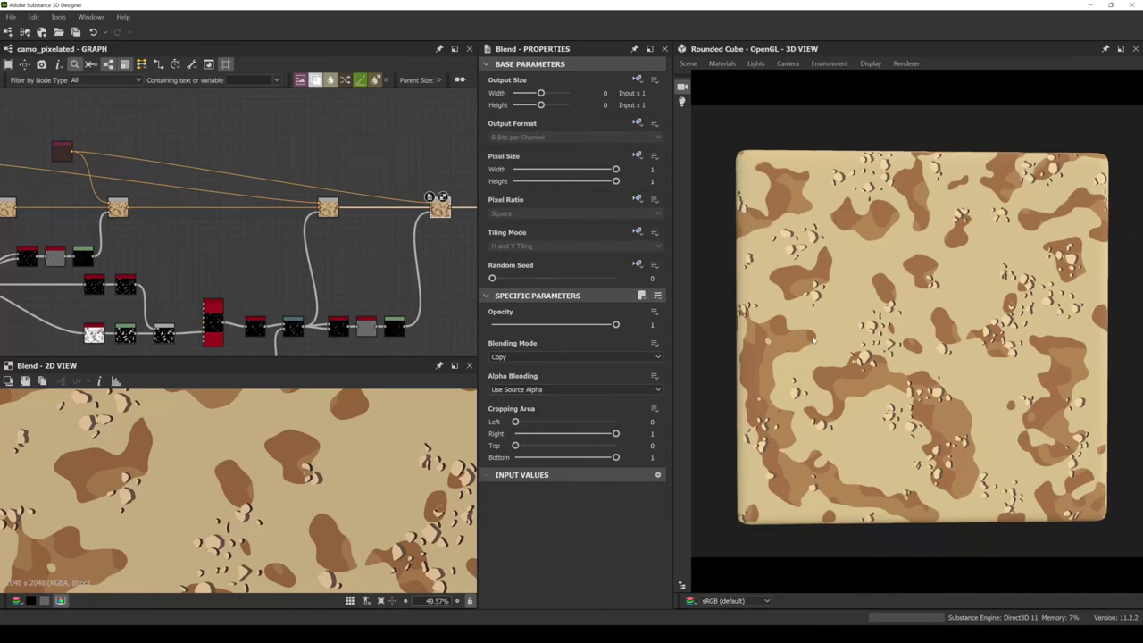
Preview the dots' Levels and final Blend up close, and lower the white input point of the spots' Levels.
{"action": "scroll", "coordinate": [357, 268], "scroll_direction": "up", "scroll_amount": 3}
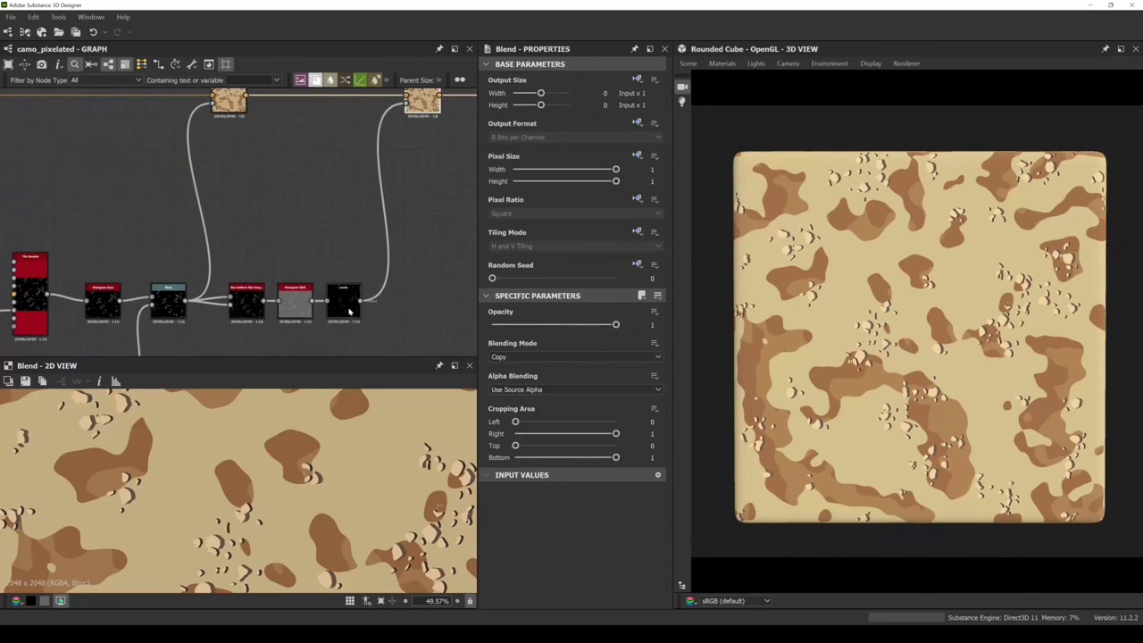
{"action": "left_click", "coordinate": [351, 312]}
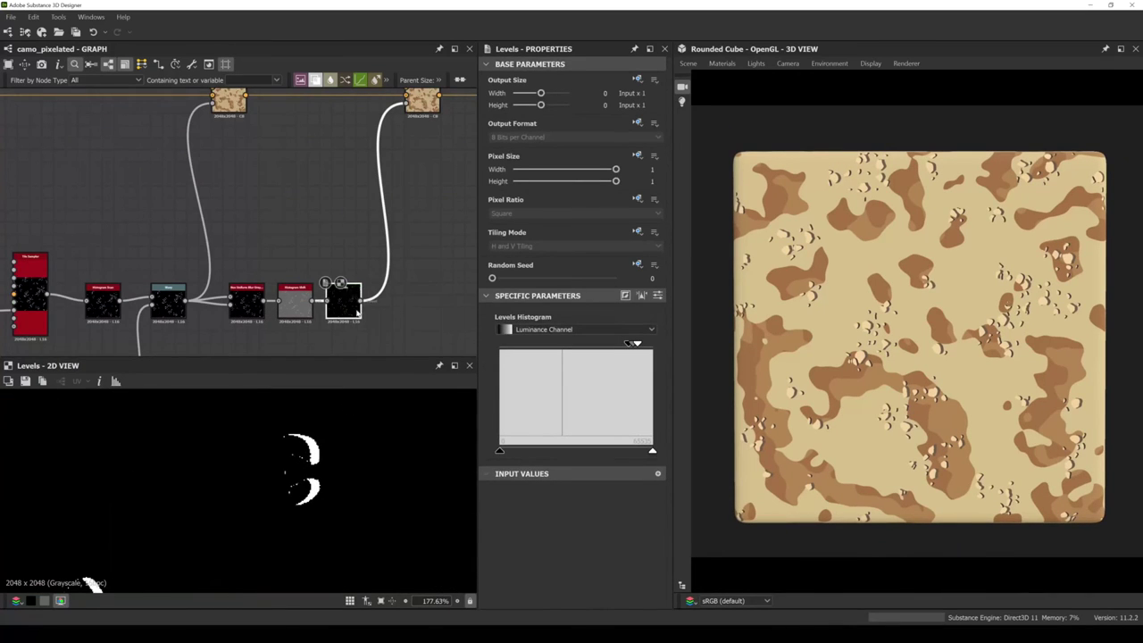
{"action": "middle_click_drag", "start_coordinate": [358, 312], "coordinate": [325, 324]}
{"action": "double_click", "coordinate": [389, 113]}
{"action": "middle_click_drag", "start_coordinate": [271, 205], "coordinate": [348, 174]}
{"action": "scroll", "coordinate": [288, 274], "scroll_direction": "down", "scroll_amount": 3}
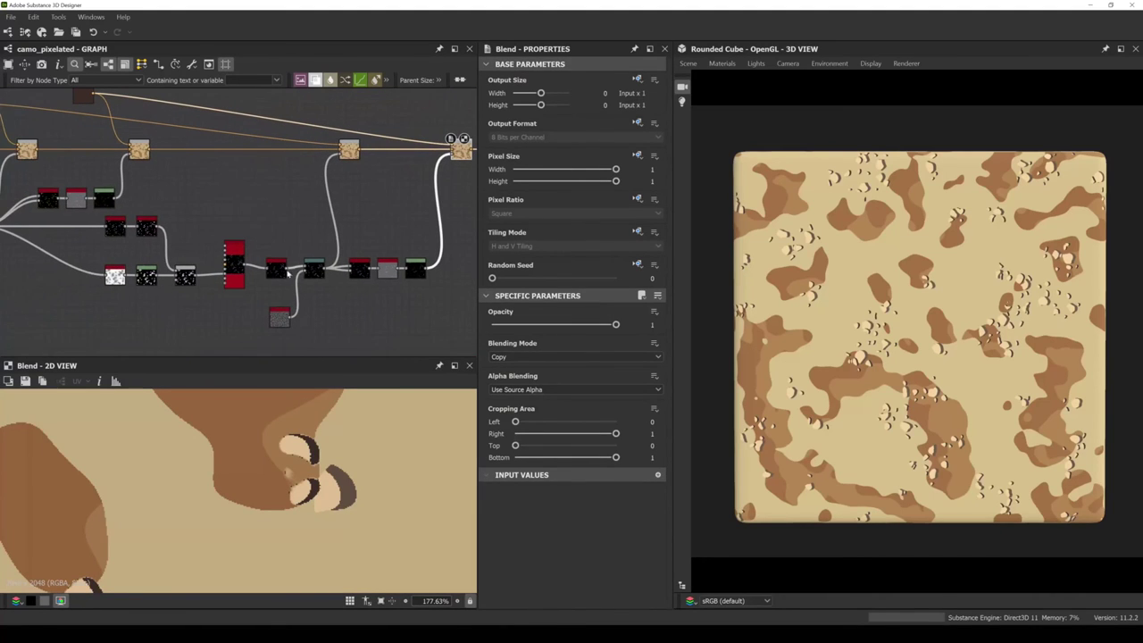
{"action": "left_click", "coordinate": [104, 198]}
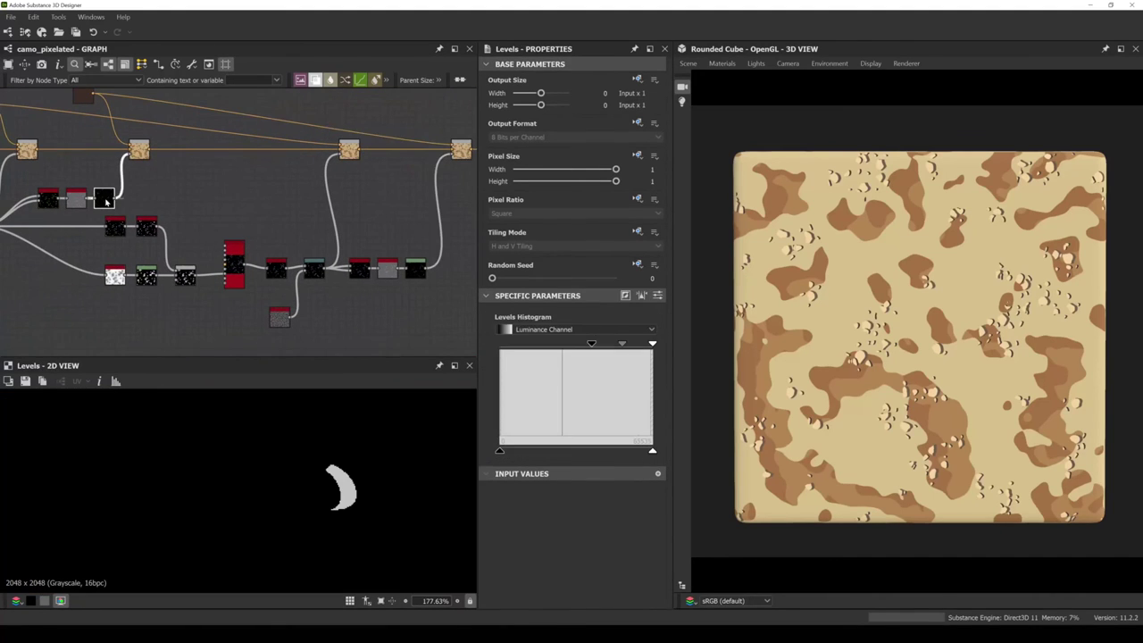
{"action": "left_click_drag", "start_coordinate": [653, 345], "coordinate": [616, 344]}
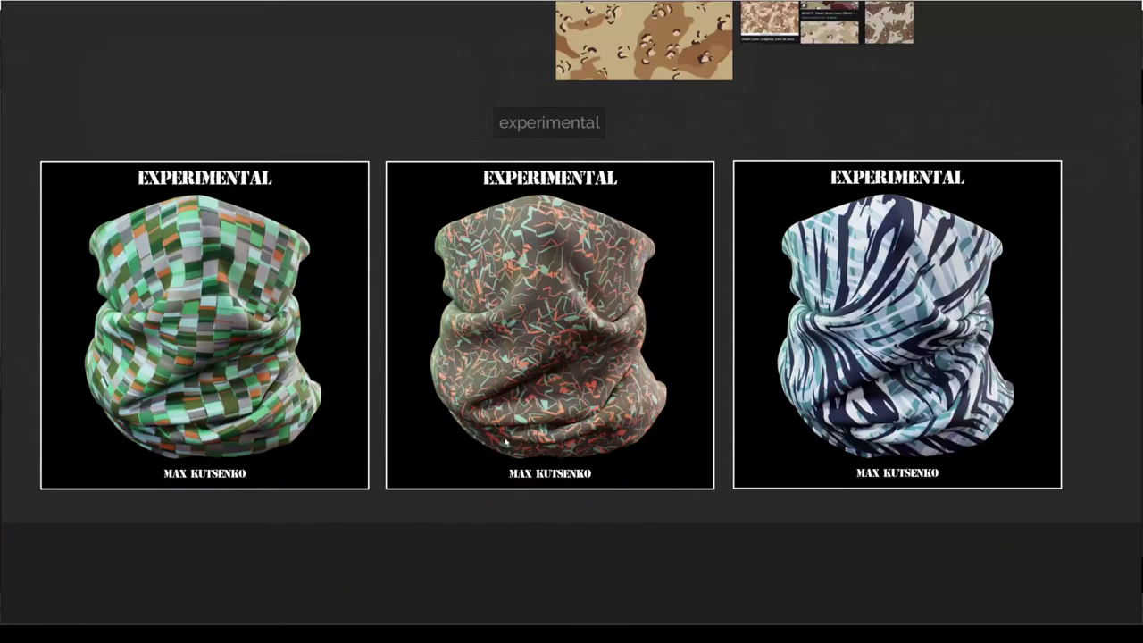
Examine the experimental camouflage pattern references on the reference board.
{"action": "scroll", "coordinate": [506, 434], "scroll_direction": "down", "scroll_amount": 1}
{"action": "scroll", "coordinate": [505, 433], "scroll_direction": "up", "scroll_amount": 2}
{"action": "middle_click_drag", "start_coordinate": [503, 431], "coordinate": [511, 449]}
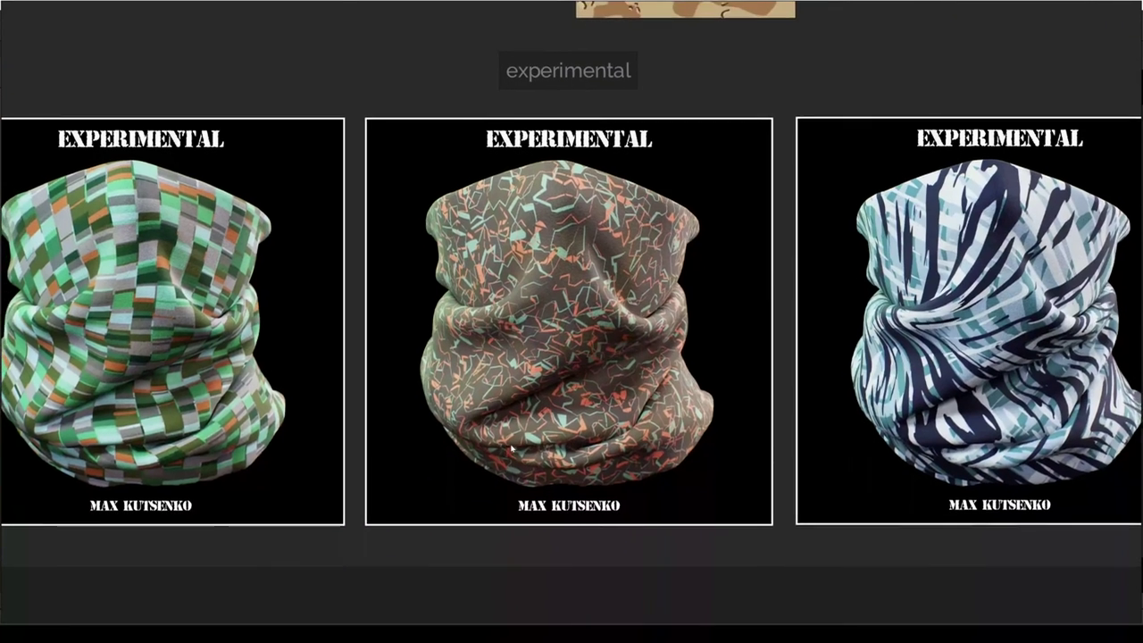
{"action": "scroll", "coordinate": [511, 448], "scroll_direction": "down", "scroll_amount": 1}
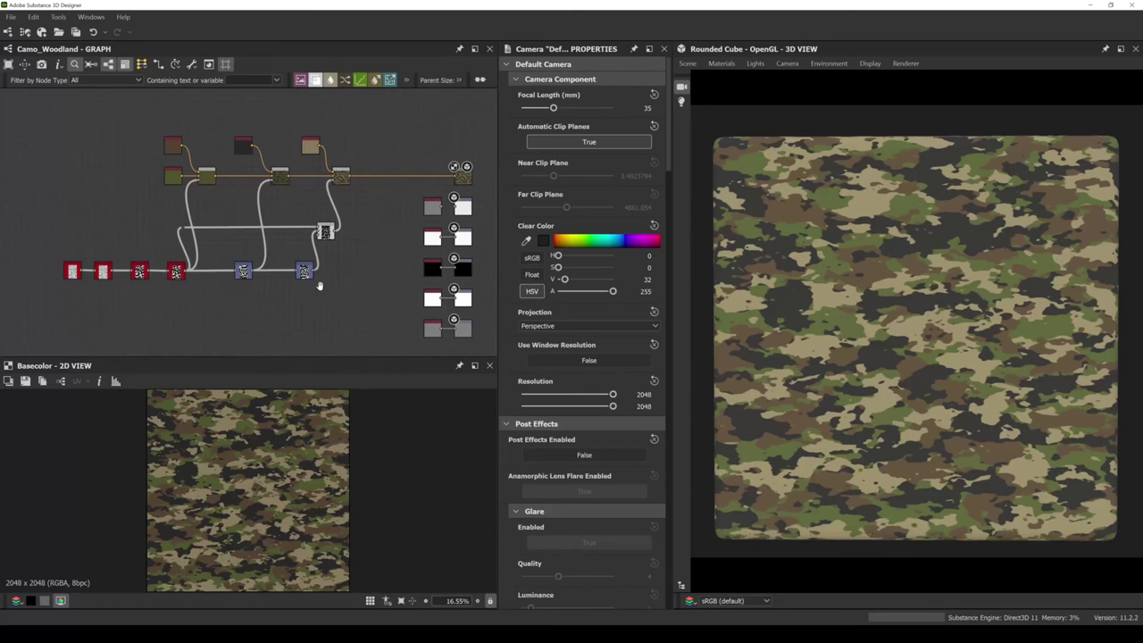
Add a Creased noise node above the Clouds 2 chain in the Camo_Woodland graph.
{"action": "middle_click_drag", "start_coordinate": [176, 282], "coordinate": [121, 276]}
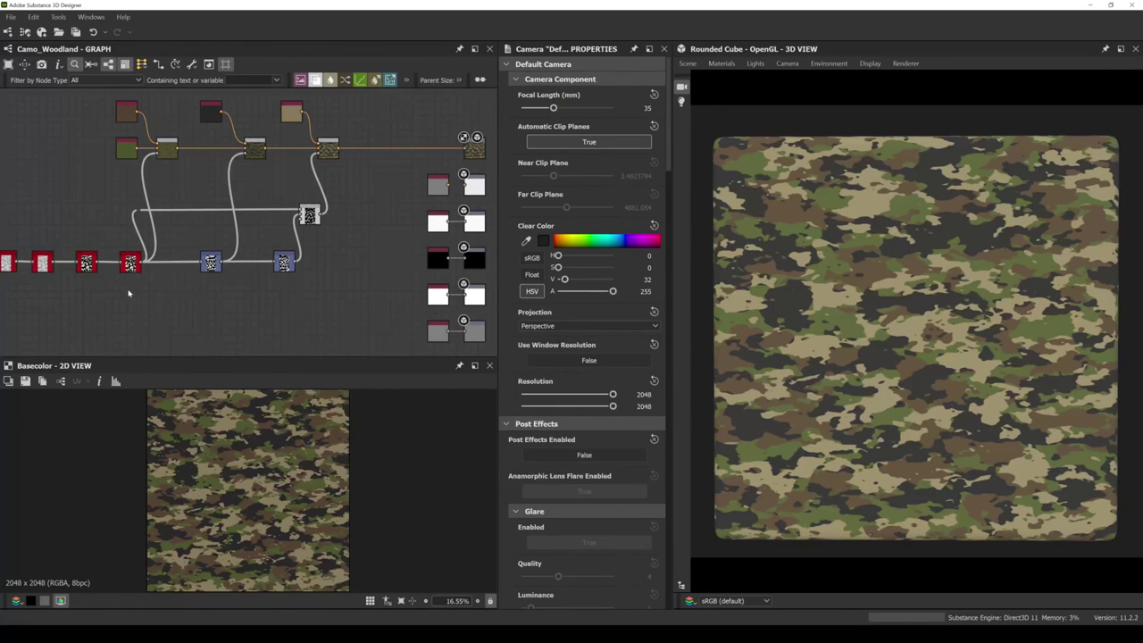
{"action": "scroll", "coordinate": [126, 292], "scroll_direction": "down", "scroll_amount": 3}
{"action": "scroll", "coordinate": [126, 291], "scroll_direction": "up", "scroll_amount": 5}
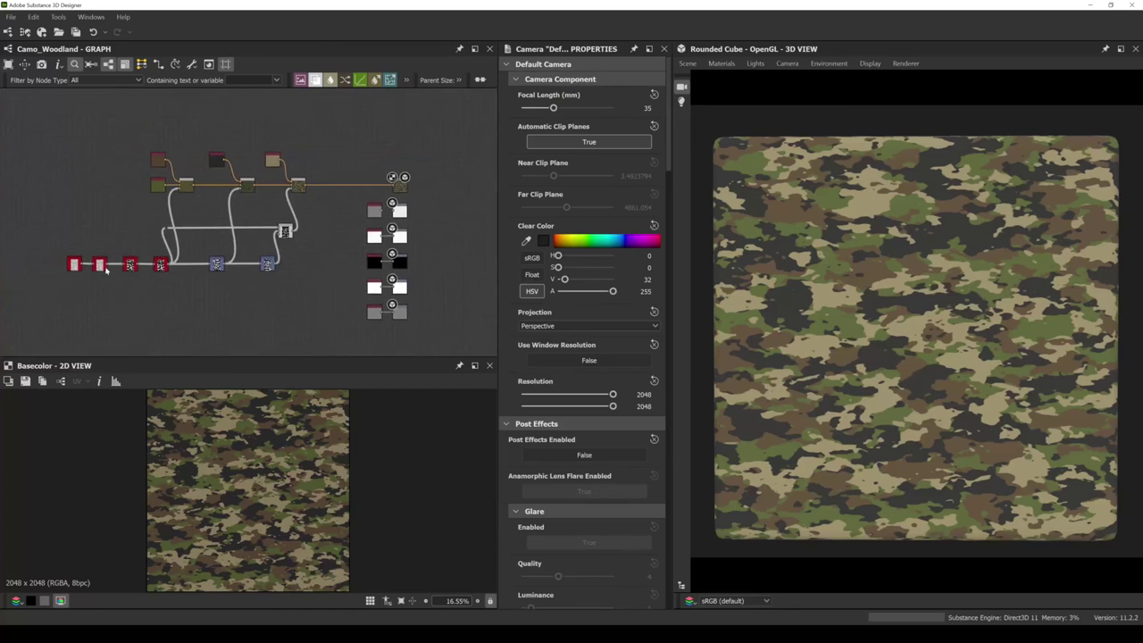
{"action": "middle_click_drag", "start_coordinate": [155, 275], "coordinate": [150, 287]}
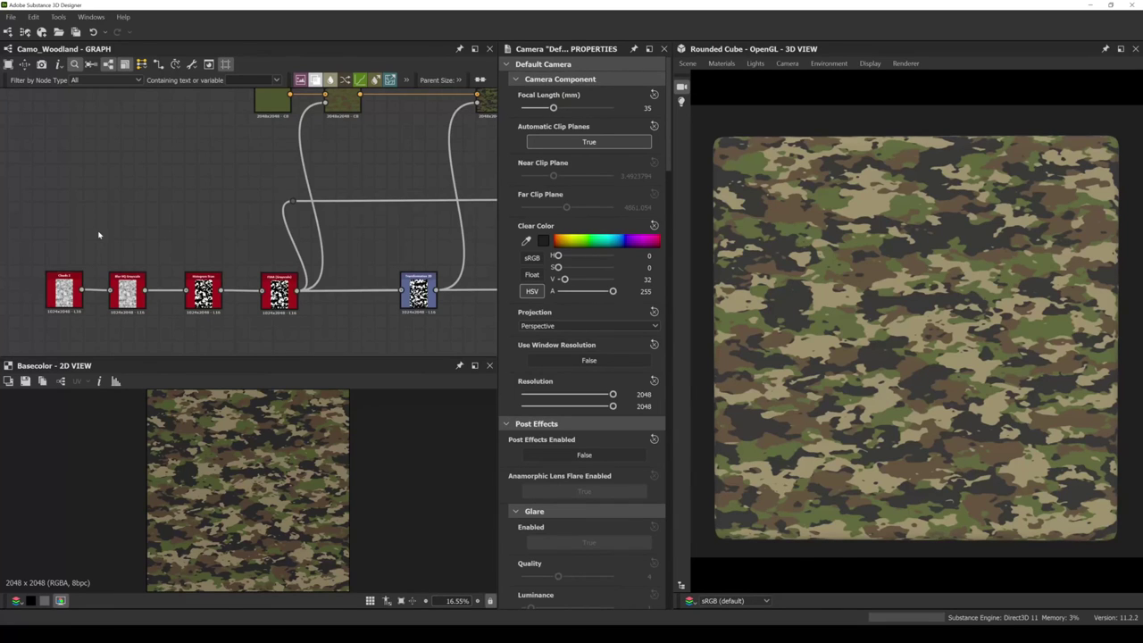
{"action": "key", "text": "space"}
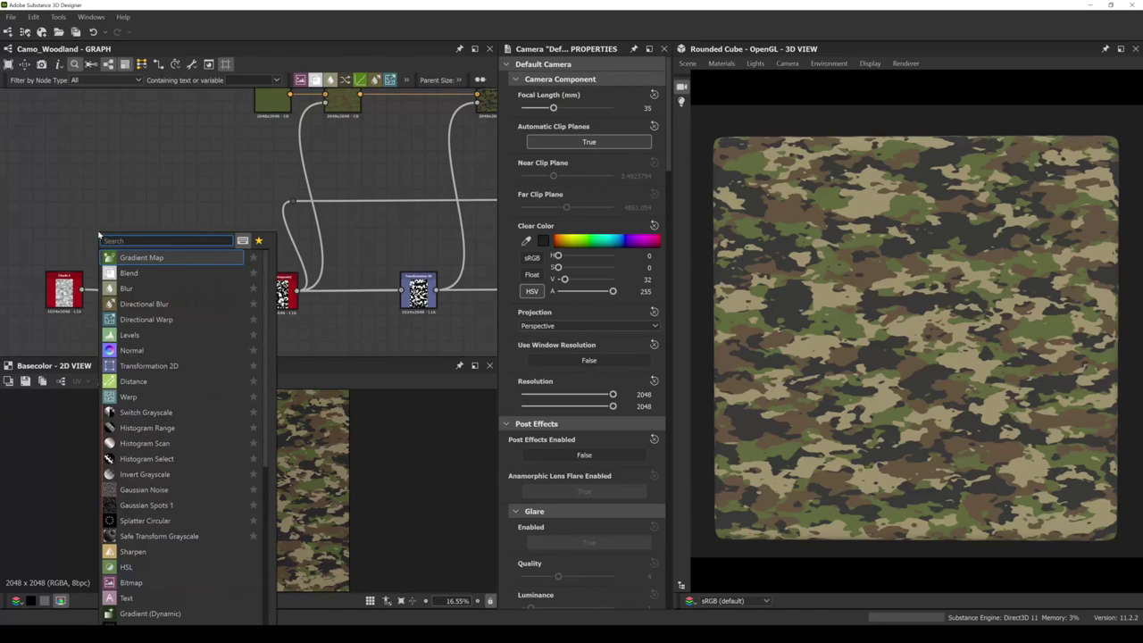
{"action": "type", "text": "creas"}
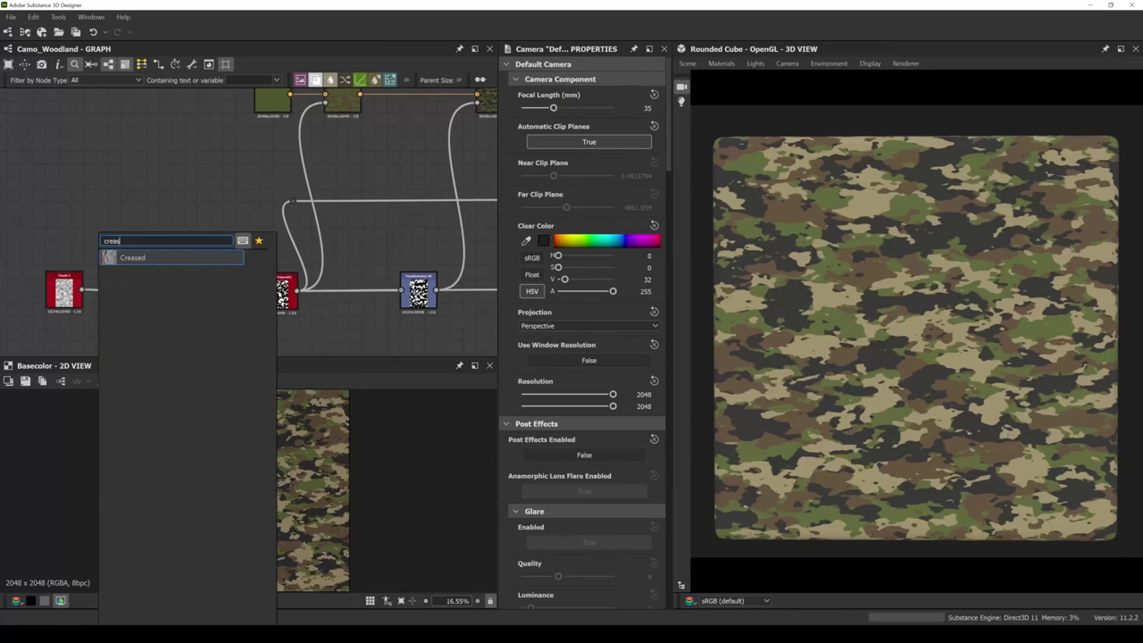
{"action": "left_click", "coordinate": [132, 258]}
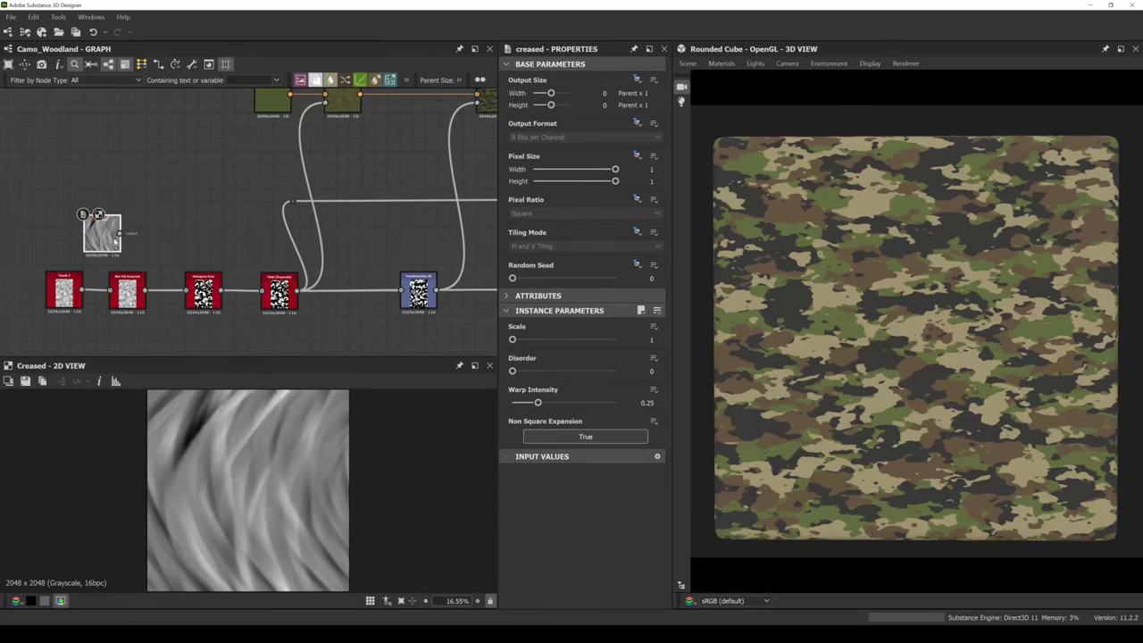
Feed the Creased node into the Histogram Scan in place of the blurred clouds, and set the scan's Position to 0.51.
{"action": "scroll", "coordinate": [105, 235], "scroll_direction": "up", "scroll_amount": 3}
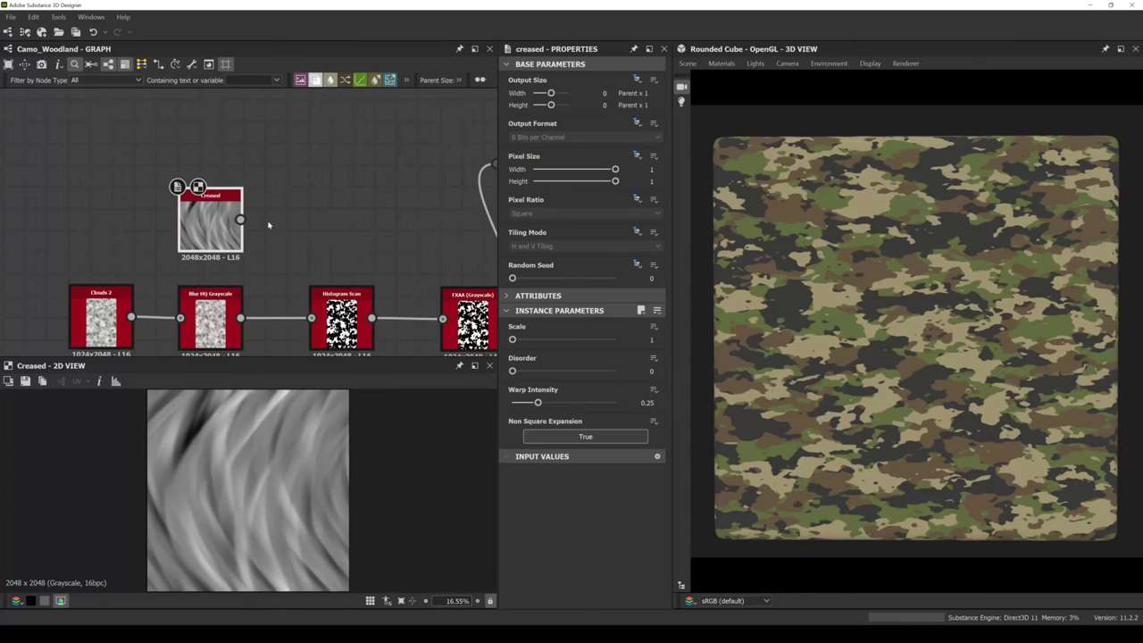
{"action": "middle_click_drag", "start_coordinate": [241, 219], "coordinate": [238, 182]}
{"action": "left_click_drag", "start_coordinate": [237, 182], "coordinate": [308, 281]}
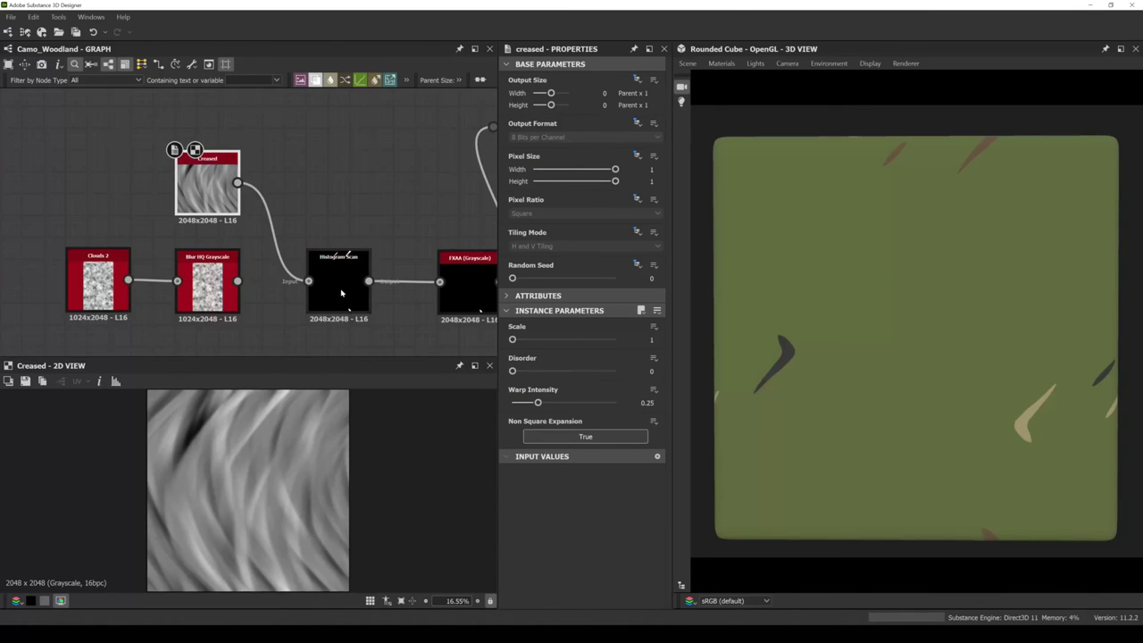
{"action": "left_click", "coordinate": [341, 290]}
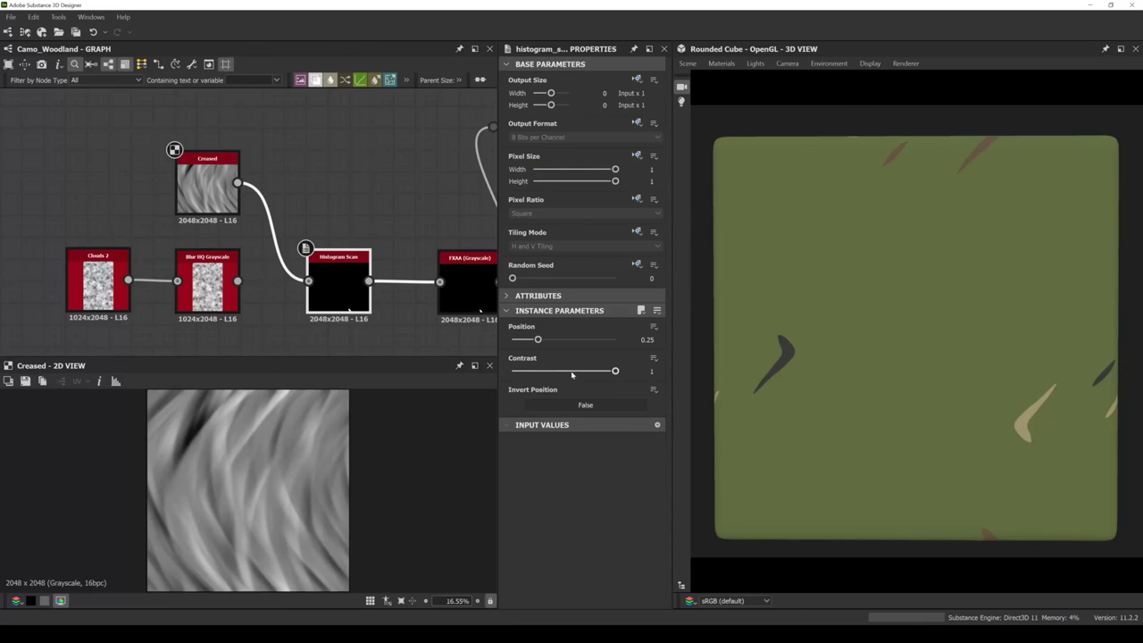
{"action": "left_click_drag", "start_coordinate": [538, 340], "coordinate": [565, 343]}
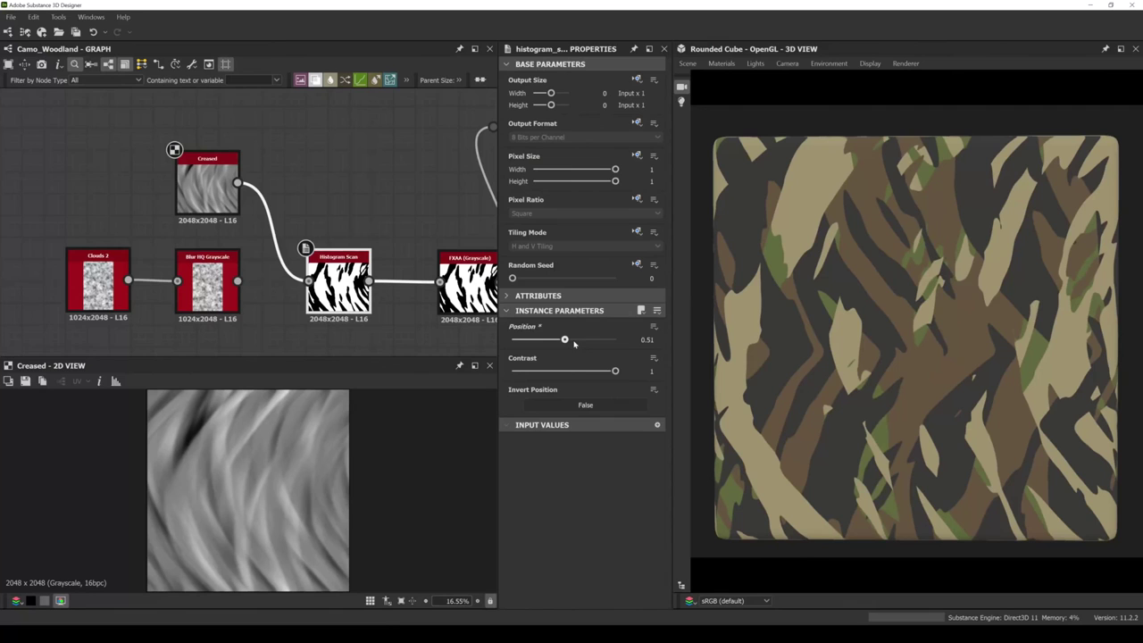
Set the Creased node's Scale to 2, Disorder to 0.55 and Warp Intensity to 0.59.
{"action": "left_click", "coordinate": [207, 192]}
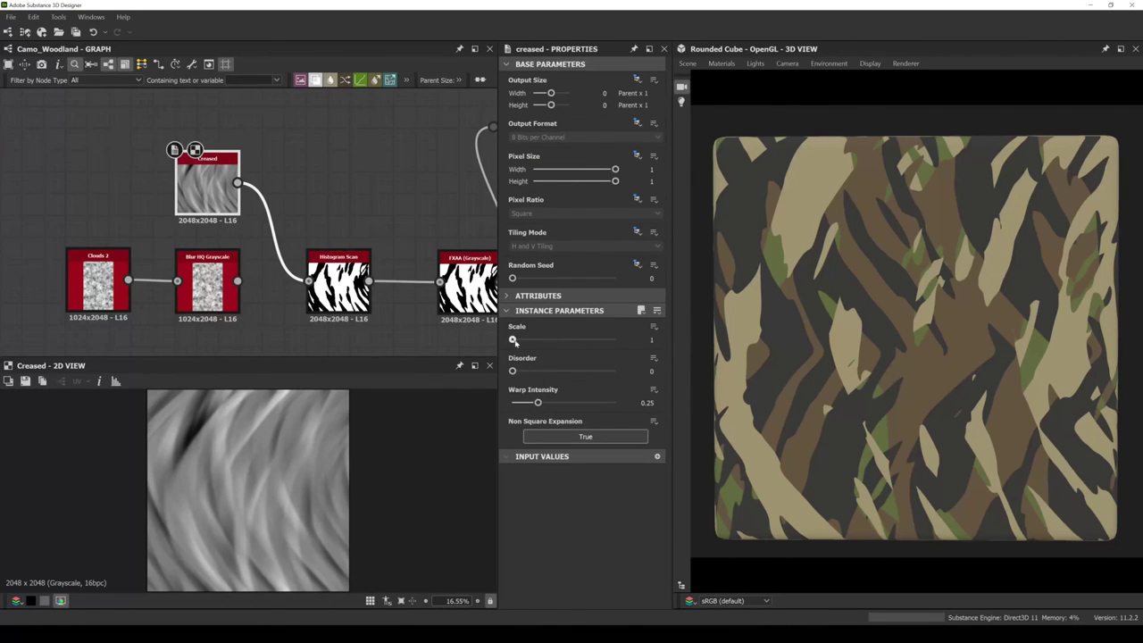
{"action": "left_click_drag", "start_coordinate": [513, 341], "coordinate": [527, 340]}
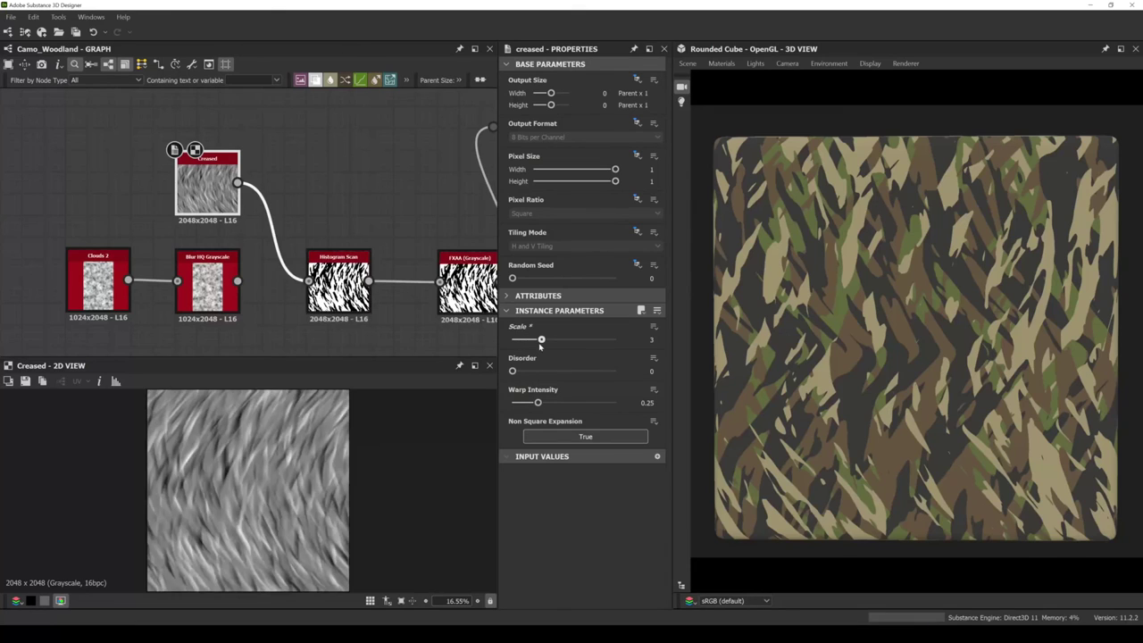
{"action": "left_click_drag", "start_coordinate": [514, 371], "coordinate": [571, 403]}
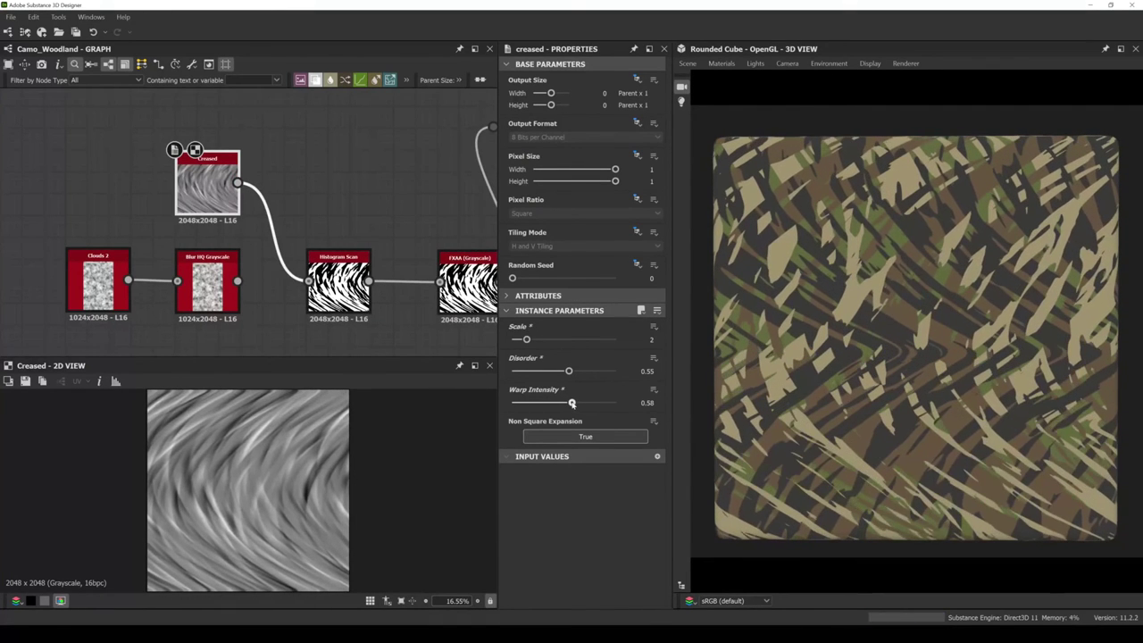
{"action": "left_click_drag", "start_coordinate": [571, 403], "coordinate": [574, 402]}
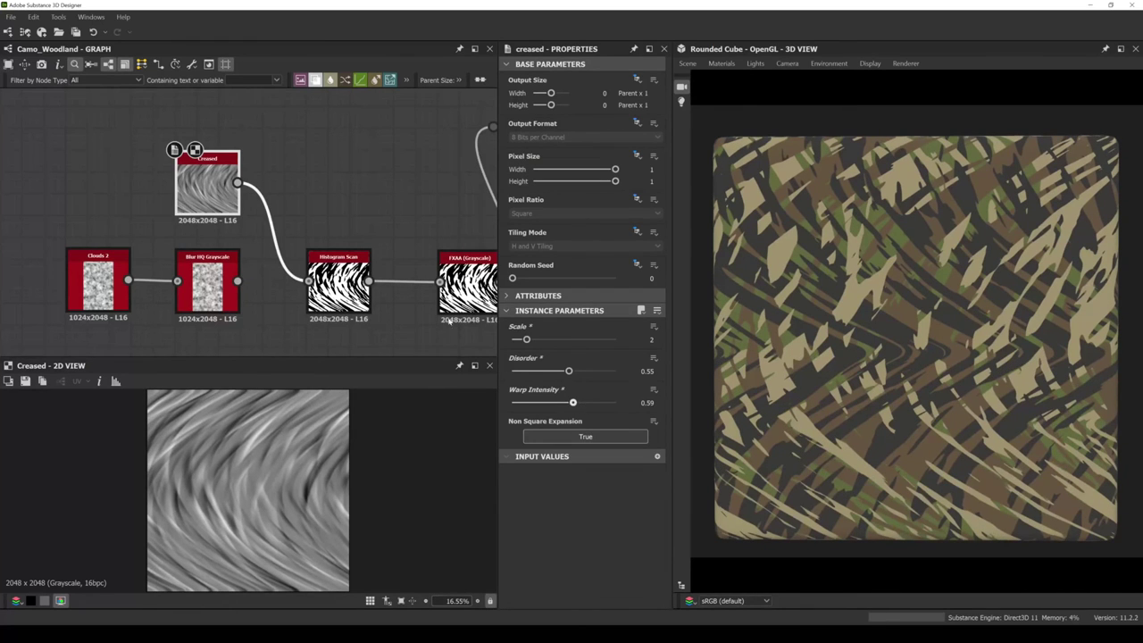
Review the graph's mask and Uniform Color blend chains, and compare the streaks with the blue and white experimental reference in PureRef.
{"action": "scroll", "coordinate": [223, 221], "scroll_direction": "down", "scroll_amount": 5}
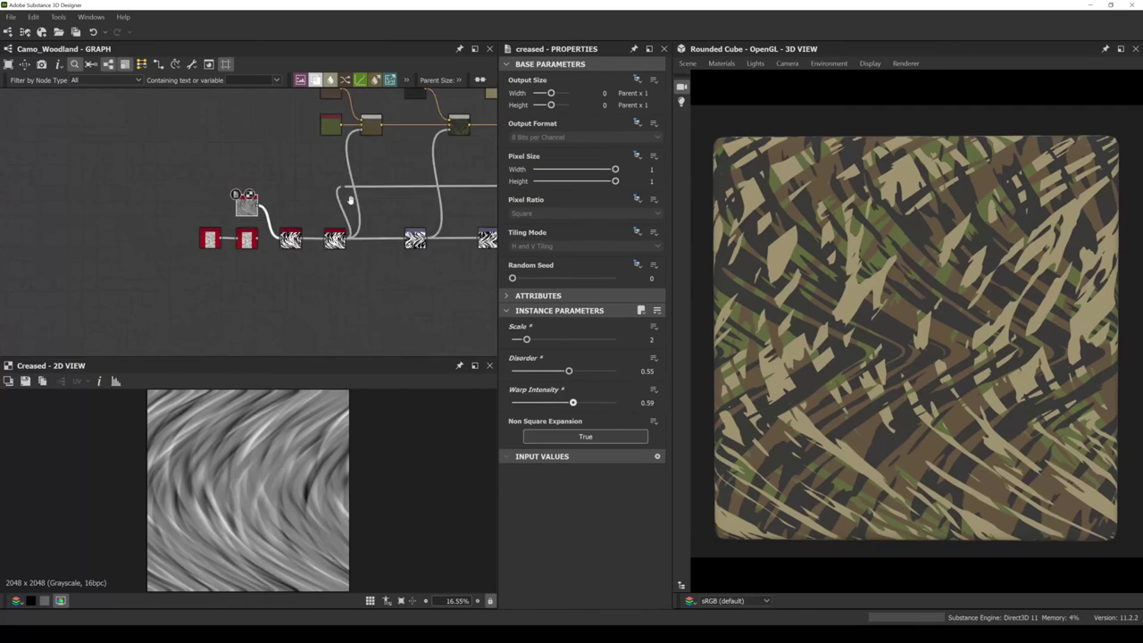
{"action": "middle_click_drag", "start_coordinate": [238, 206], "coordinate": [217, 185]}
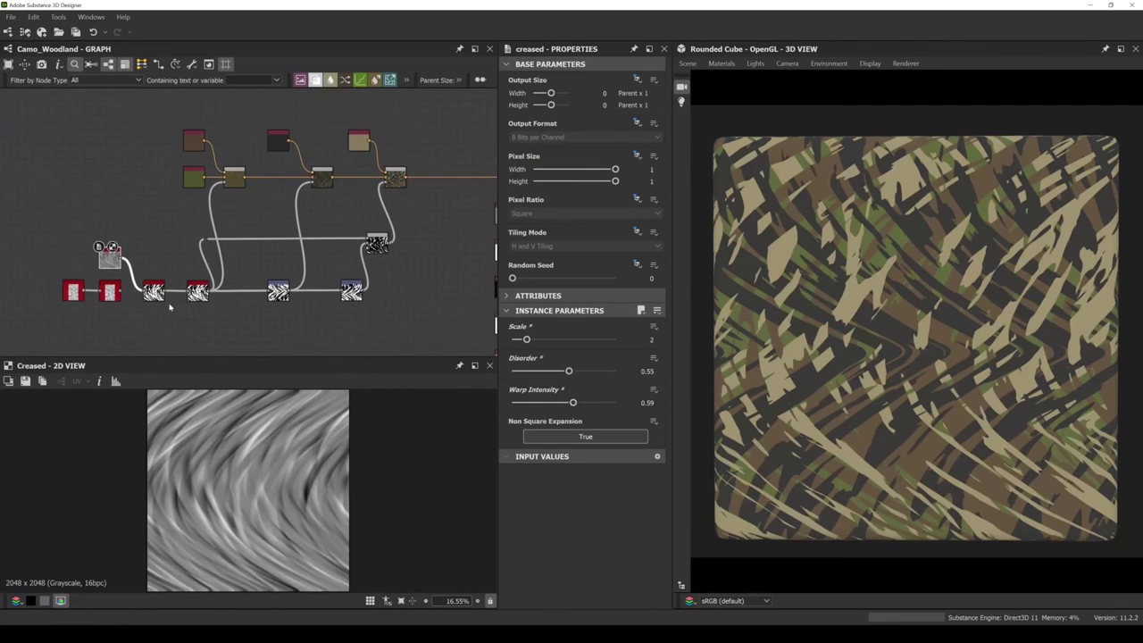
{"action": "scroll", "coordinate": [200, 143], "scroll_direction": "up", "scroll_amount": 2}
{"action": "scroll", "coordinate": [186, 140], "scroll_direction": "up", "scroll_amount": 2}
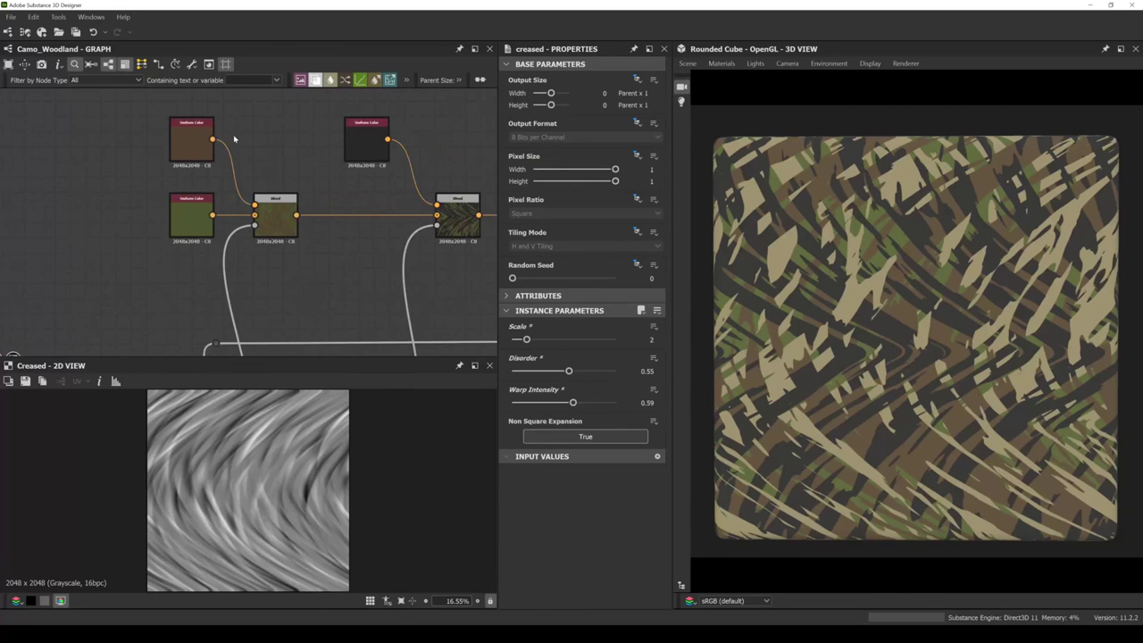
{"action": "middle_click_drag", "start_coordinate": [258, 193], "coordinate": [168, 202]}
{"action": "scroll", "coordinate": [168, 201], "scroll_direction": "down", "scroll_amount": 2}
{"action": "scroll", "coordinate": [258, 197], "scroll_direction": "up", "scroll_amount": 1}
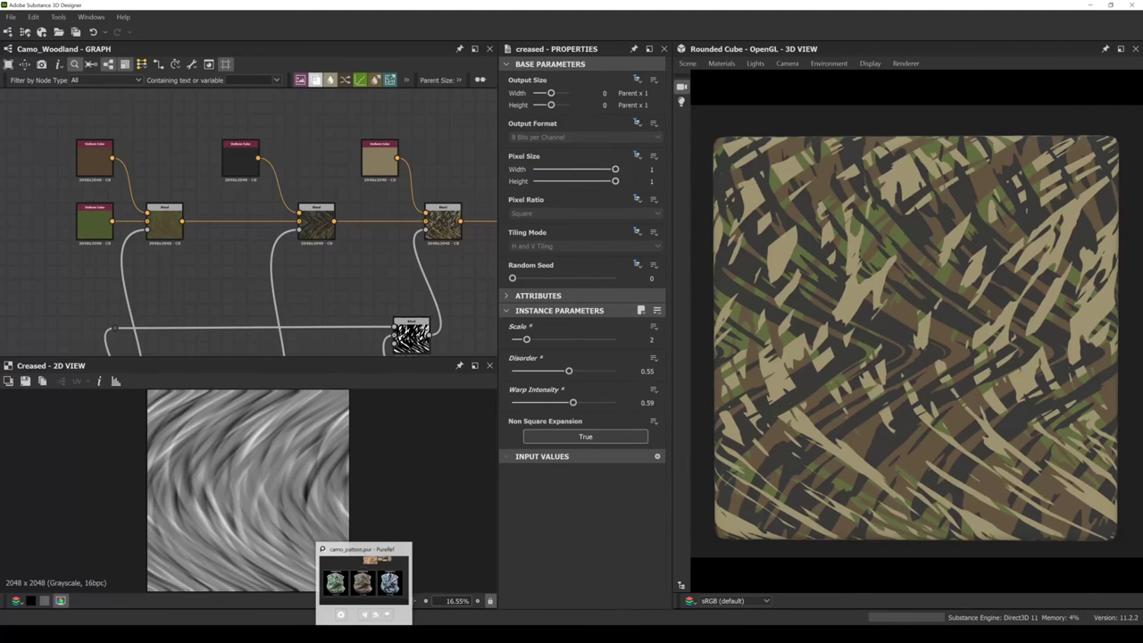
{"action": "left_click", "coordinate": [365, 634]}
{"action": "middle_click_drag", "start_coordinate": [941, 461], "coordinate": [656, 456]}
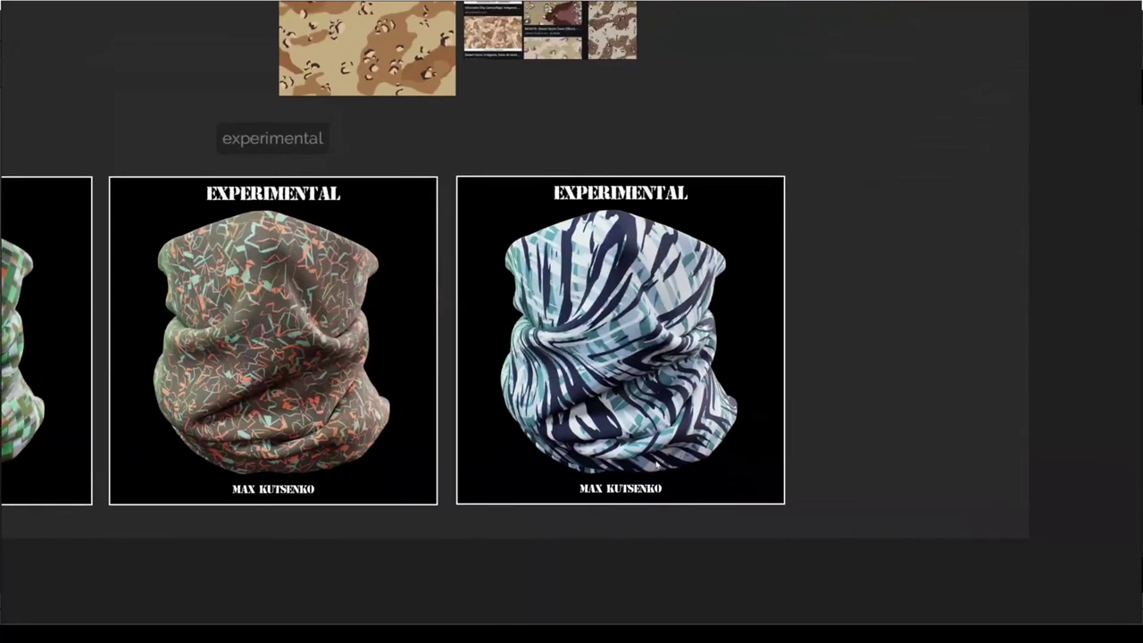
{"action": "scroll", "coordinate": [655, 456], "scroll_direction": "up", "scroll_amount": 3}
{"action": "middle_click_drag", "start_coordinate": [678, 386], "coordinate": [676, 406]}
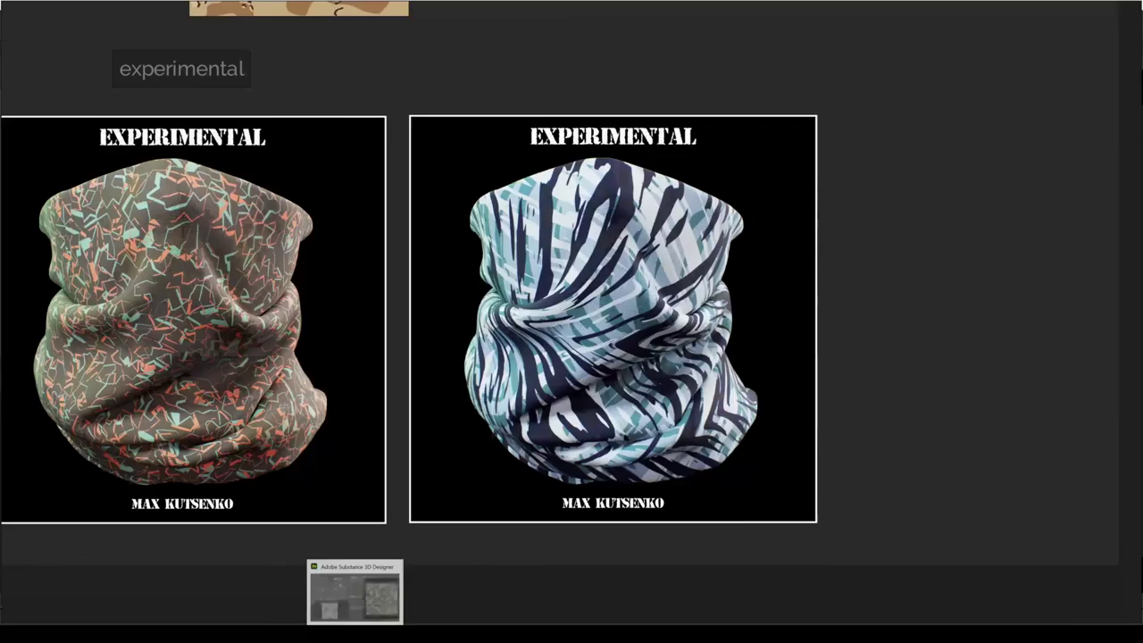
Return to Substance 3D Designer and add a Reaction Diffusion Fast node above the Histogram Scan, beside the Creased node.
{"action": "left_click", "coordinate": [355, 634]}
{"action": "scroll", "coordinate": [284, 268], "scroll_direction": "down", "scroll_amount": 4}
{"action": "middle_click_drag", "start_coordinate": [259, 288], "coordinate": [394, 237]}
{"action": "scroll", "coordinate": [271, 302], "scroll_direction": "up", "scroll_amount": 2}
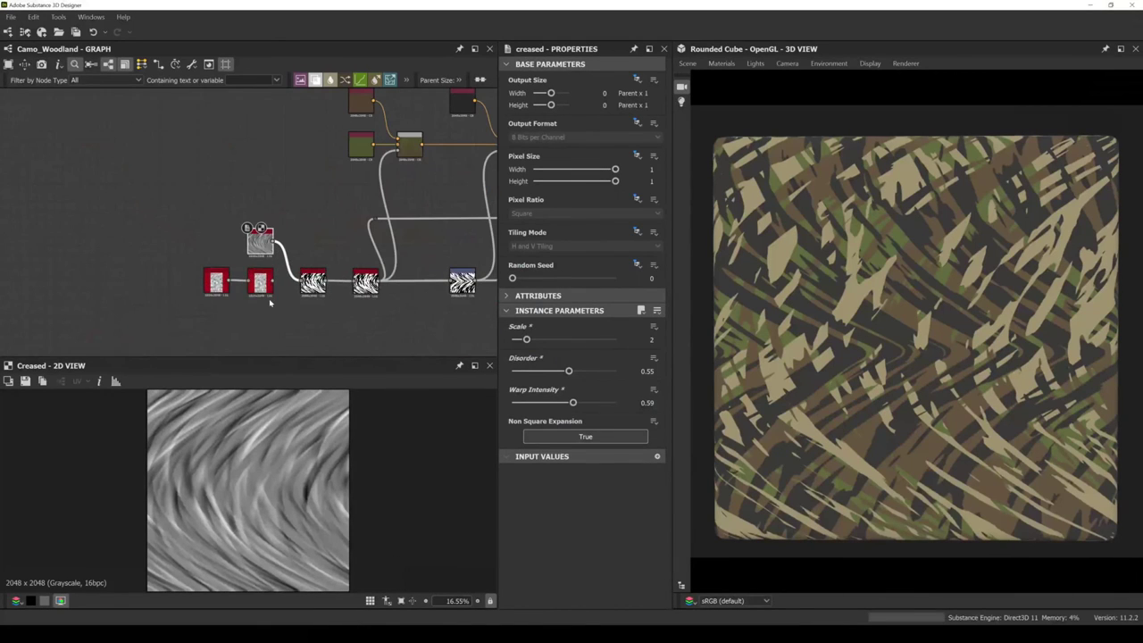
{"action": "scroll", "coordinate": [272, 304], "scroll_direction": "up", "scroll_amount": 2}
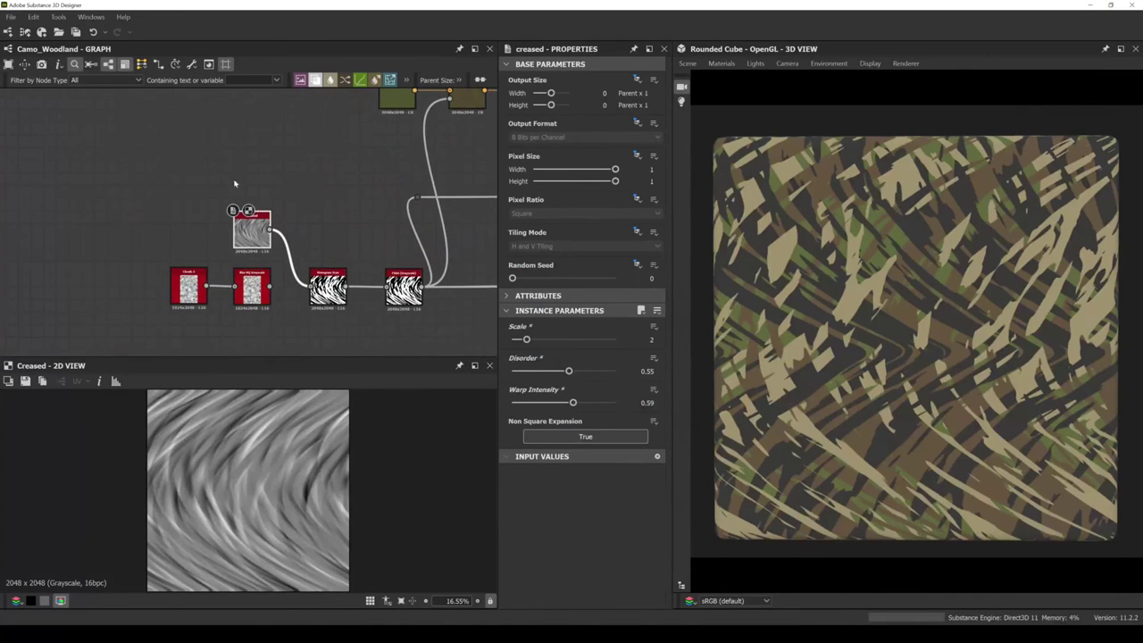
{"action": "key", "text": "space"}
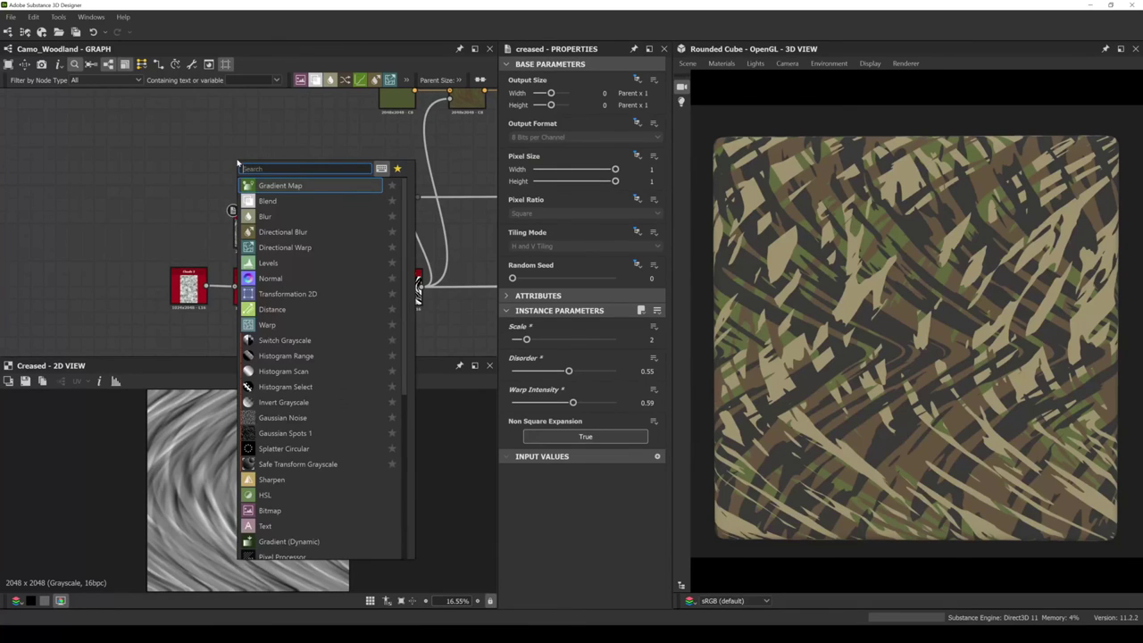
{"action": "type", "text": "reac"}
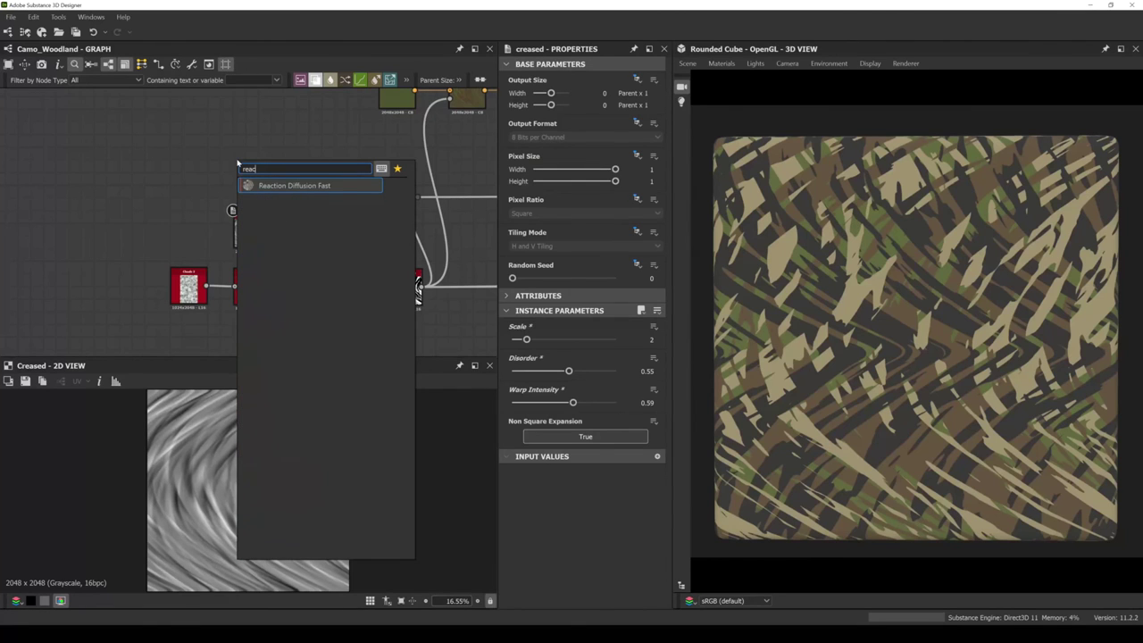
{"action": "left_click", "coordinate": [290, 185]}
{"action": "left_click_drag", "start_coordinate": [253, 161], "coordinate": [336, 244]}
{"action": "scroll", "coordinate": [321, 228], "scroll_direction": "up", "scroll_amount": 3}
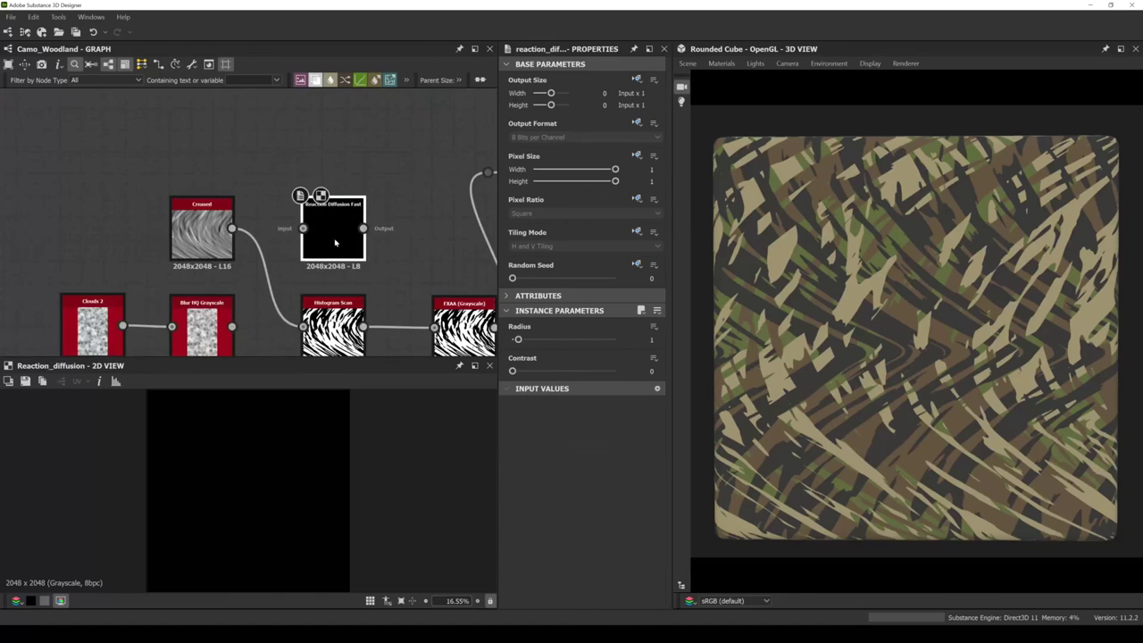
{"action": "middle_click_drag", "start_coordinate": [327, 247], "coordinate": [349, 190]}
{"action": "scroll", "coordinate": [320, 235], "scroll_direction": "down", "scroll_amount": 2}
{"action": "scroll", "coordinate": [302, 224], "scroll_direction": "up", "scroll_amount": 2}
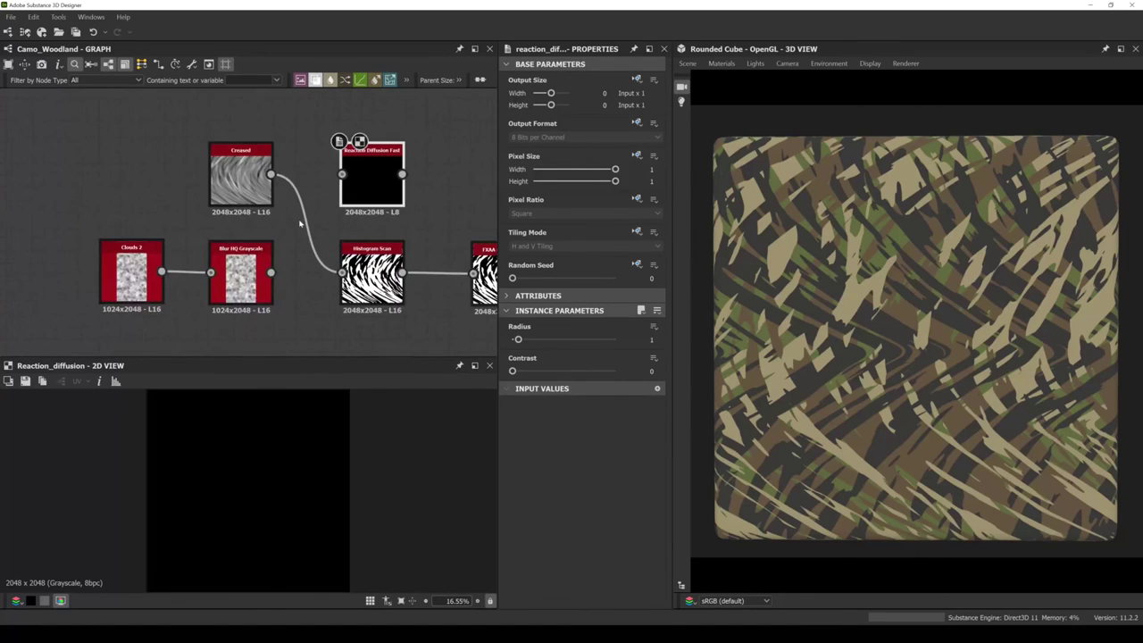
{"action": "mouse_move", "coordinate": [329, 228]}
{"action": "middle_mouse_down"}
{"action": "mouse_move", "coordinate": [321, 236]}
{"action": "mouse_move", "coordinate": [353, 191]}
{"action": "mouse_move", "coordinate": [342, 232]}
{"action": "middle_mouse_up"}
Remove the Creased and Blur HQ Grayscale nodes and wire Reaction Diffusion Fast between Clouds 2 and the Histogram Scan.
{"action": "left_click_drag", "start_coordinate": [269, 277], "coordinate": [361, 183]}
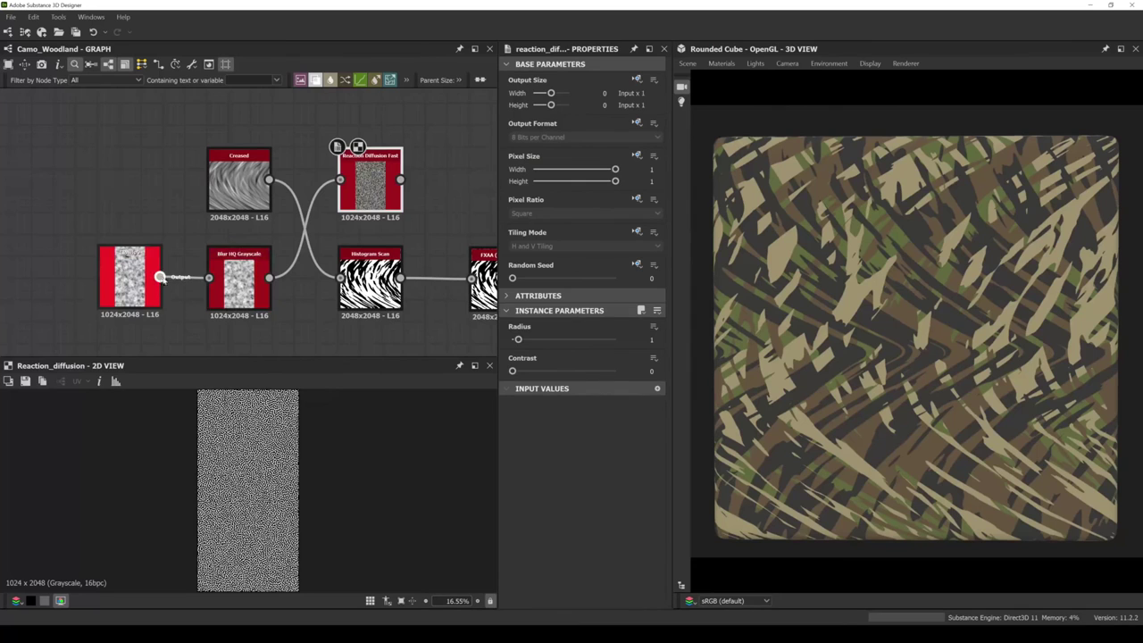
{"action": "double_click", "coordinate": [234, 279]}
{"action": "left_click_drag", "start_coordinate": [160, 277], "coordinate": [341, 182]}
{"action": "key", "text": "ctrl+z"}
{"action": "key", "text": "ctrl+z"}
{"action": "double_click", "coordinate": [239, 182]}
{"action": "key", "text": "Delete"}
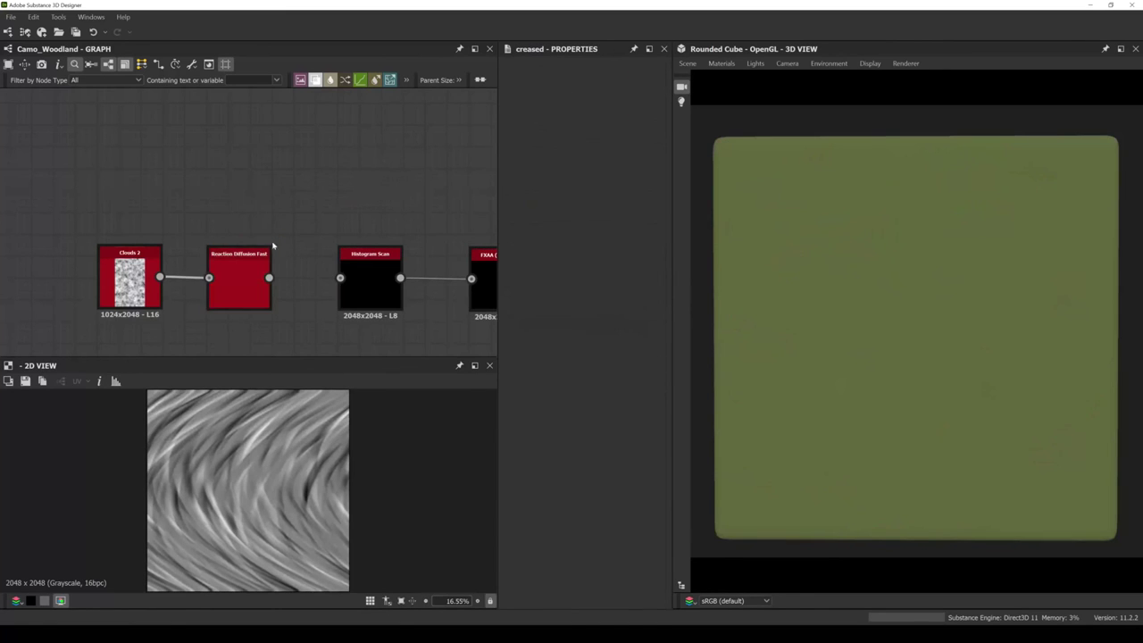
{"action": "left_click_drag", "start_coordinate": [269, 278], "coordinate": [353, 282]}
Set the Clouds 2 node's output width to 0 (Parent x 1) so its output is square.
{"action": "scroll", "coordinate": [134, 286], "scroll_direction": "up", "scroll_amount": 3}
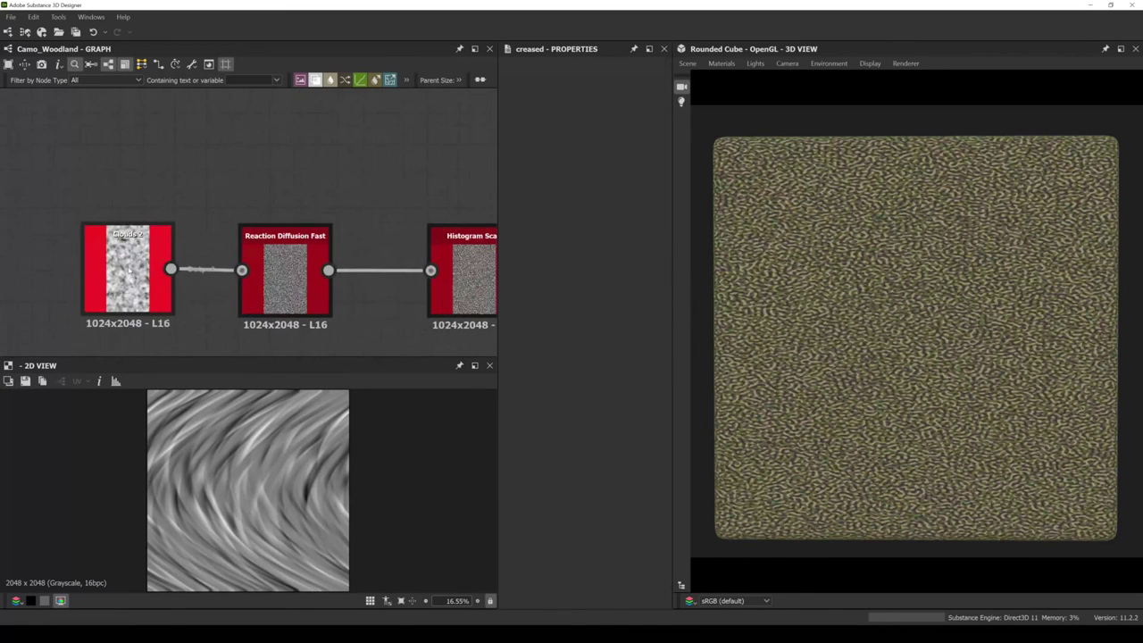
{"action": "double_click", "coordinate": [128, 272]}
{"action": "left_click_drag", "start_coordinate": [550, 93], "coordinate": [552, 94]}
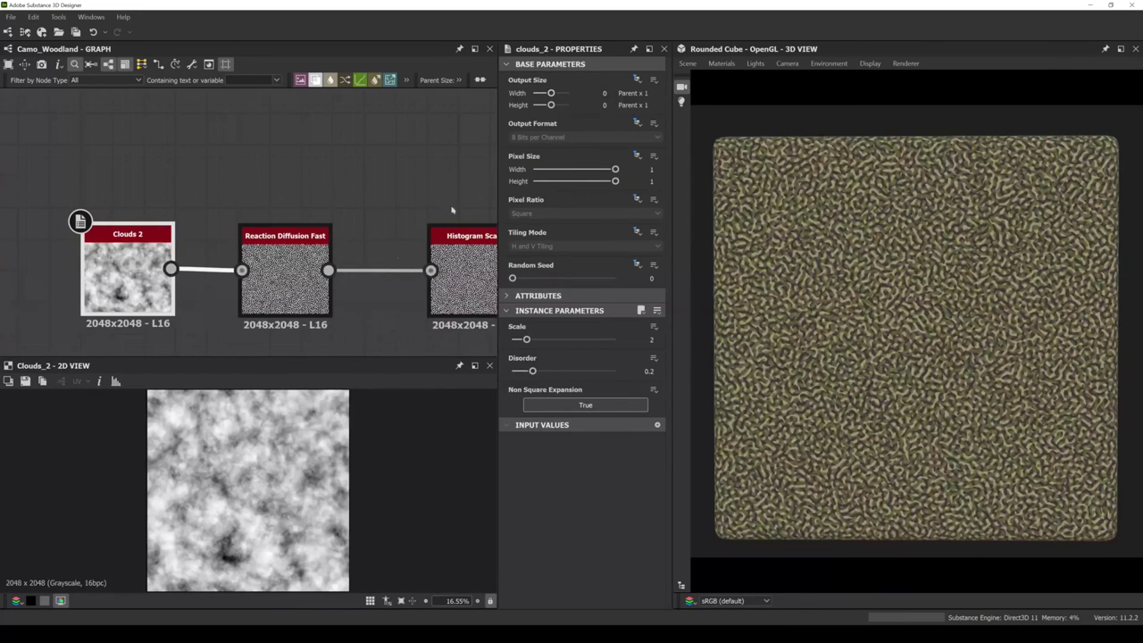
Set the Reaction Diffusion Fast node's Radius to 9.47 and raise its Contrast to about 0.3.
{"action": "left_click", "coordinate": [280, 265]}
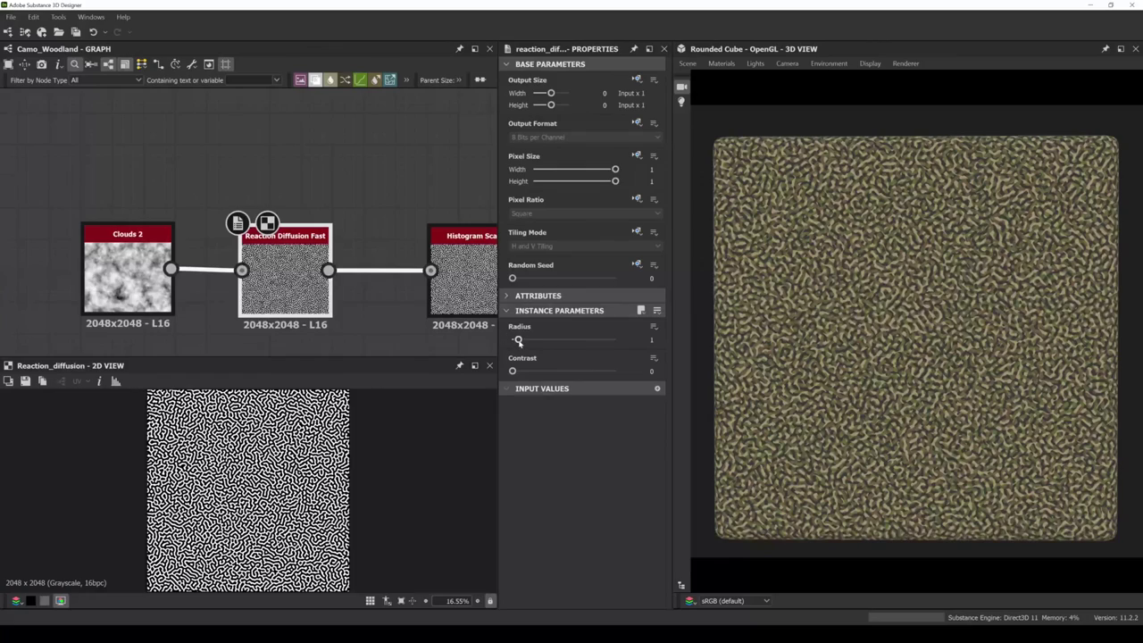
{"action": "left_click_drag", "start_coordinate": [518, 341], "coordinate": [574, 345]}
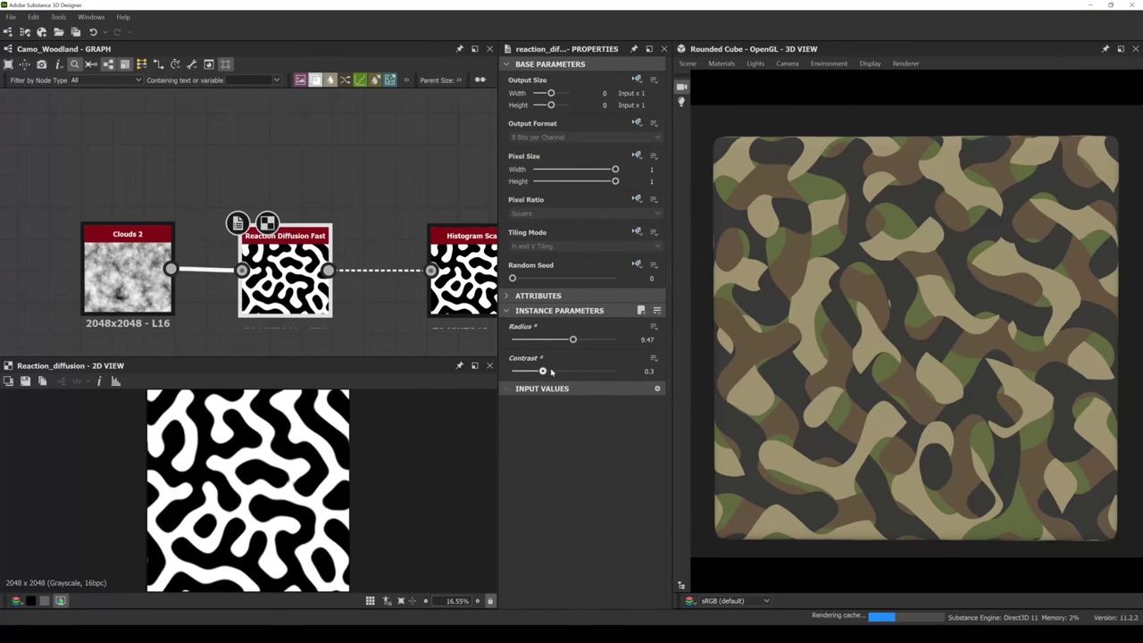
Set the Clouds 2 node's Disorder to 0.62 and the Reaction Diffusion Fast node's Radius to 9.38.
{"action": "left_click", "coordinate": [131, 264]}
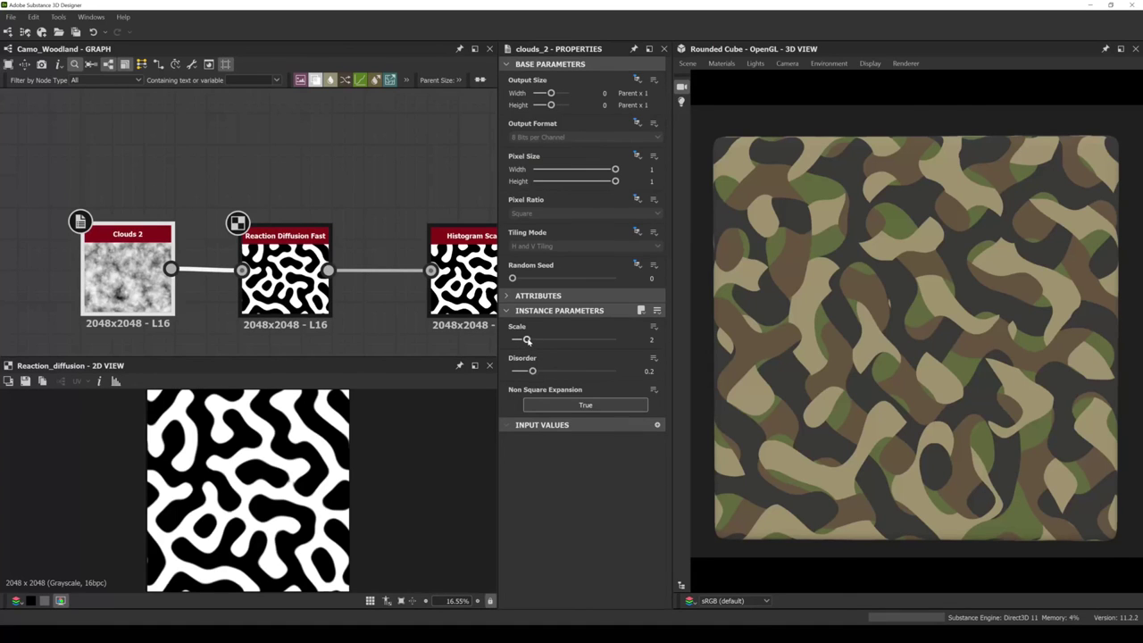
{"action": "left_click_drag", "start_coordinate": [525, 339], "coordinate": [576, 373]}
{"action": "middle_click_drag", "start_coordinate": [212, 249], "coordinate": [229, 258]}
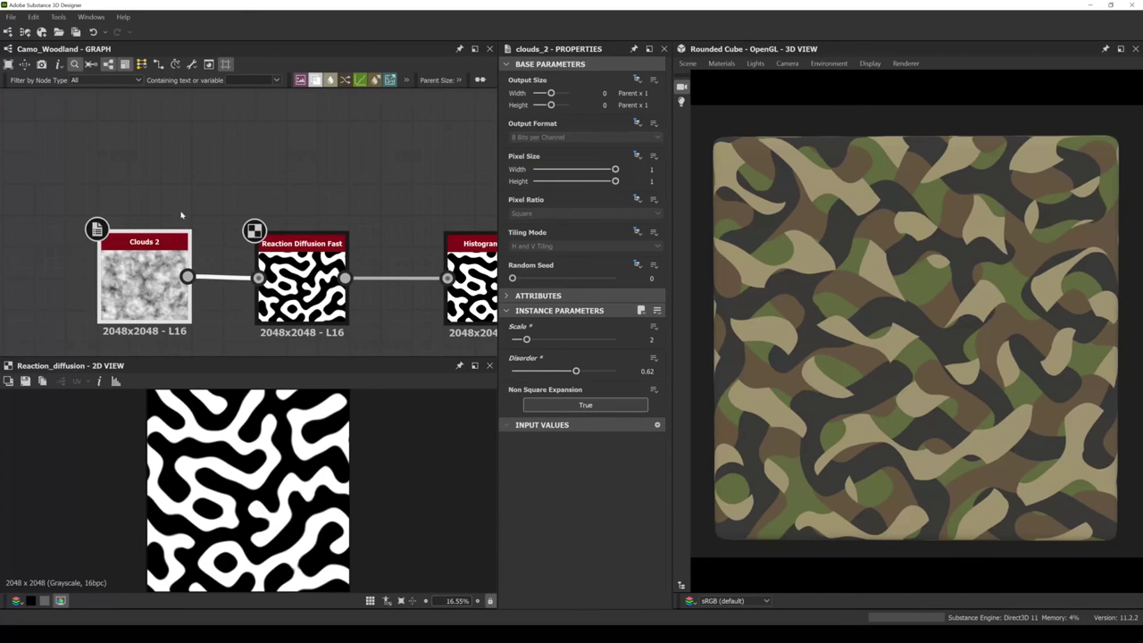
{"action": "left_click", "coordinate": [295, 286]}
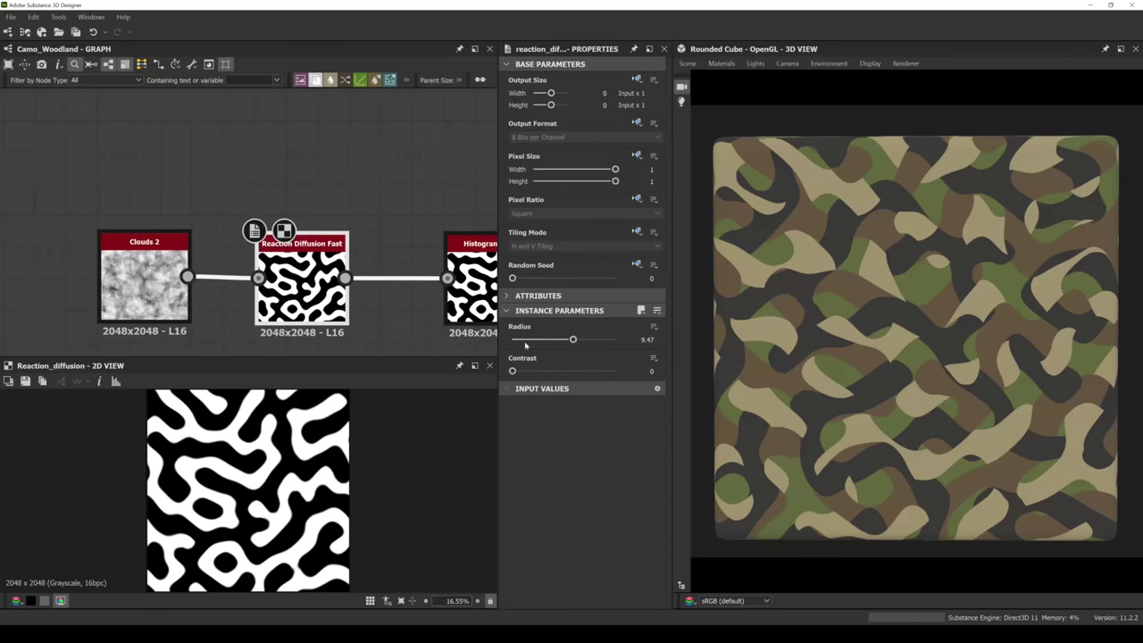
{"action": "mouse_move", "coordinate": [572, 339]}
{"action": "left_mouse_down"}
{"action": "mouse_move", "coordinate": [555, 340]}
{"action": "mouse_move", "coordinate": [573, 345]}
{"action": "left_mouse_up"}
Add a Crystal 1 node above the chain and connect its output to the Histogram Scan input.
{"action": "scroll", "coordinate": [241, 265], "scroll_direction": "down", "scroll_amount": 4}
{"action": "scroll", "coordinate": [269, 269], "scroll_direction": "up", "scroll_amount": 3}
{"action": "left_click", "coordinate": [277, 182]}
{"action": "key", "text": "space"}
{"action": "type", "text": "cry"}
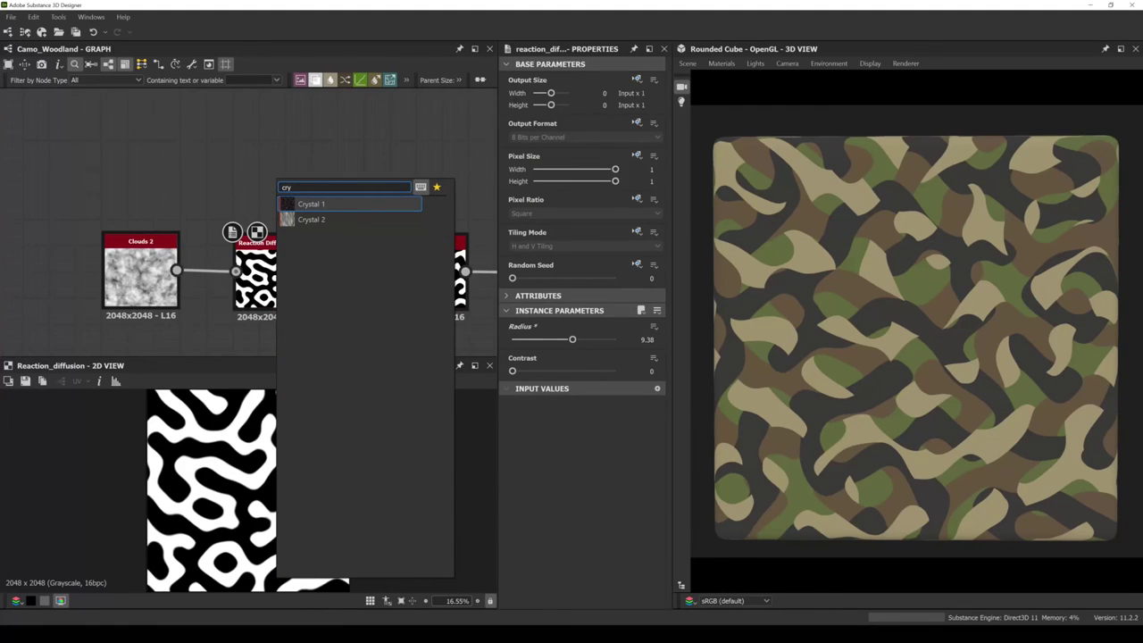
{"action": "left_click", "coordinate": [309, 206]}
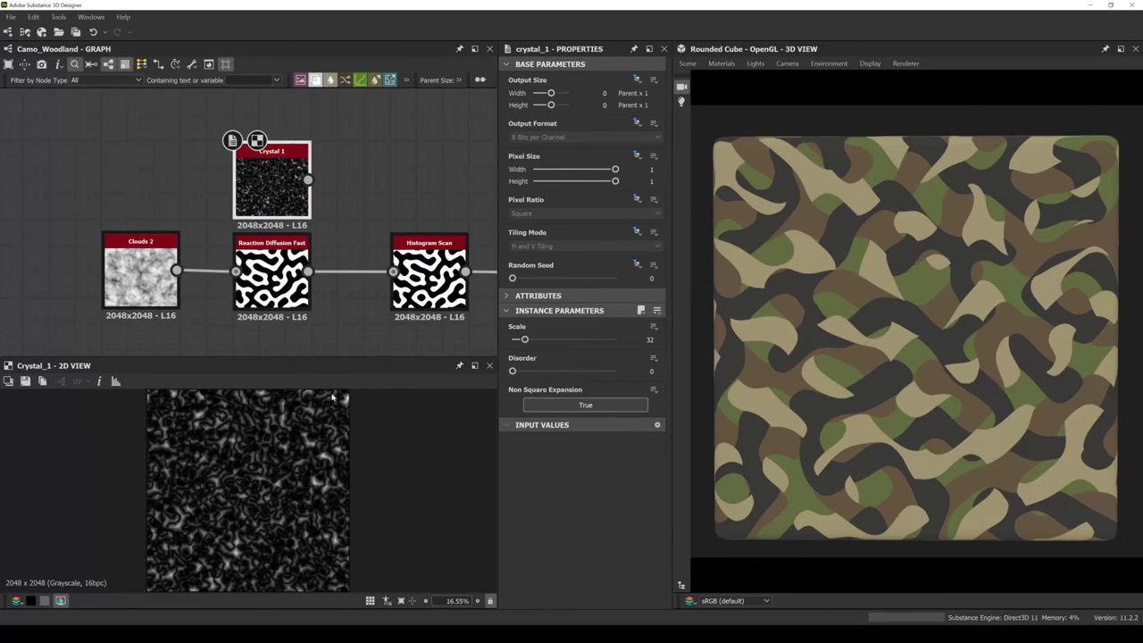
{"action": "left_click_drag", "start_coordinate": [292, 165], "coordinate": [393, 272]}
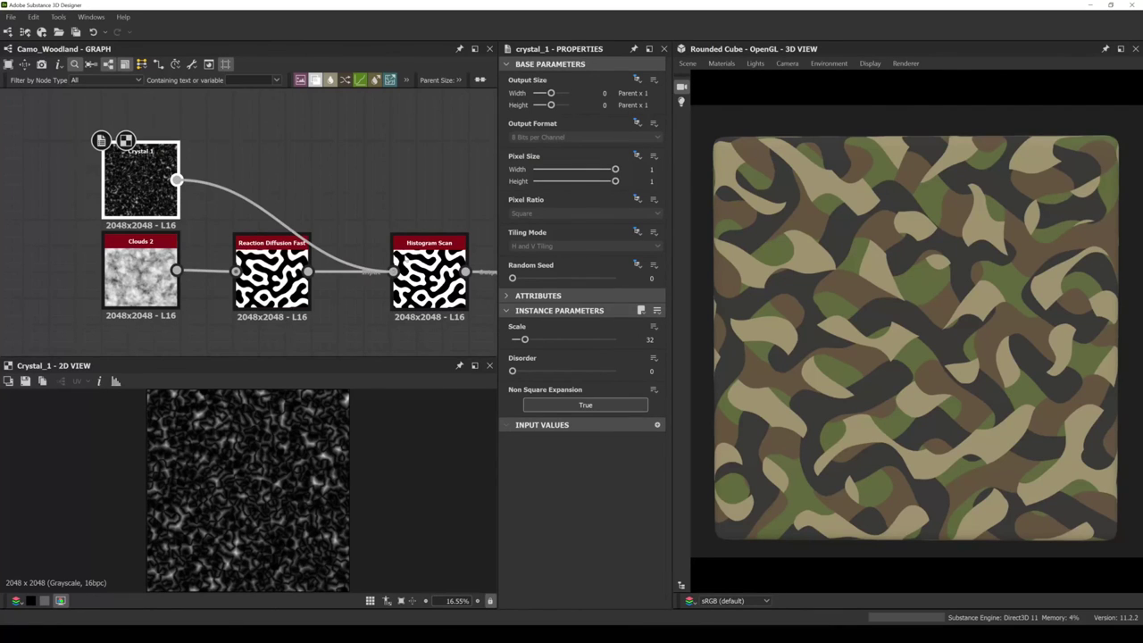
Delete the Reaction Diffusion Fast and Clouds 2 nodes and move Crystal 1 into line with the Histogram Scan.
{"action": "left_click", "coordinate": [273, 268]}
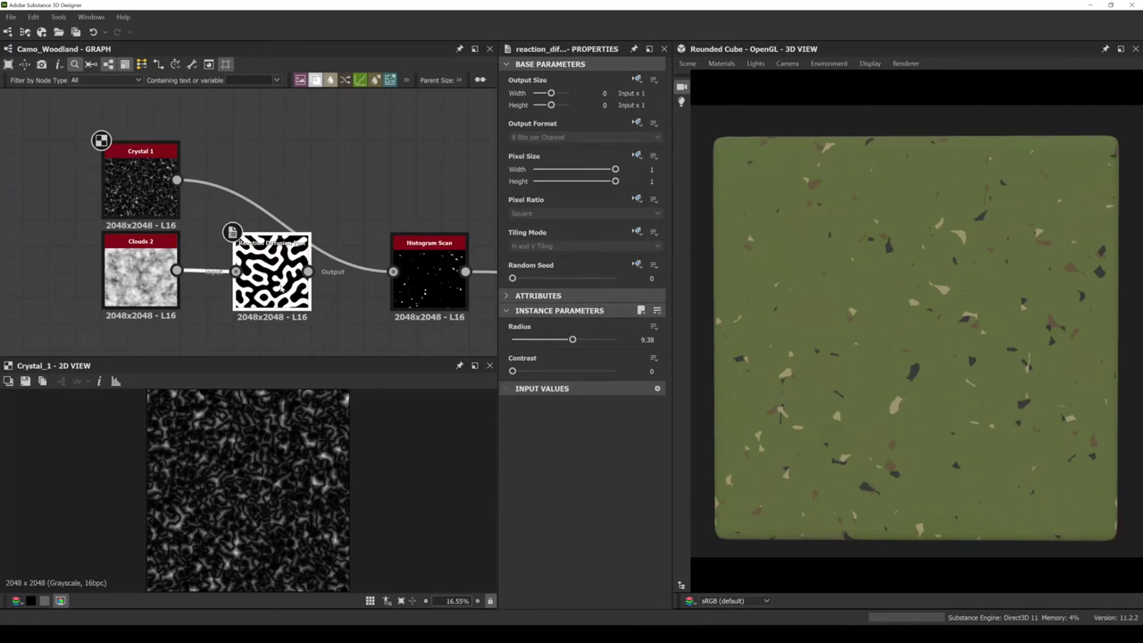
{"action": "key", "text": "Delete"}
{"action": "left_click", "coordinate": [141, 273]}
{"action": "key", "text": "Delete"}
{"action": "left_click_drag", "start_coordinate": [152, 196], "coordinate": [178, 289]}
Set the Histogram Scan's Position to 0.67 and the Crystal 1 node's Scale to 11.
{"action": "left_click", "coordinate": [429, 286]}
{"action": "left_click_drag", "start_coordinate": [564, 341], "coordinate": [582, 341]}
{"action": "left_click", "coordinate": [200, 303]}
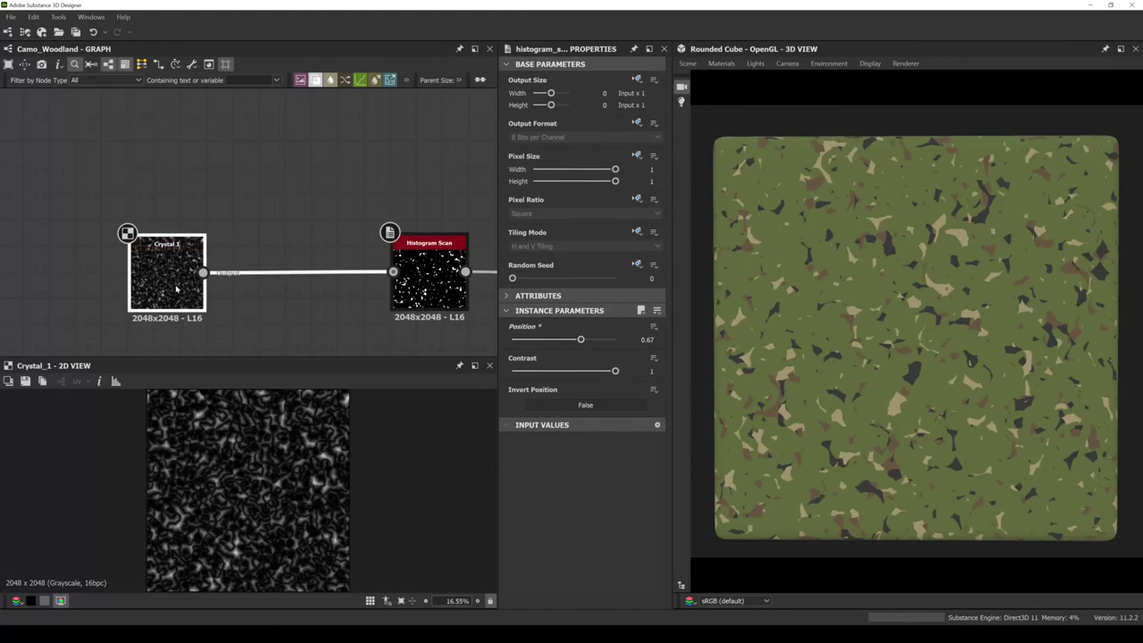
{"action": "left_click_drag", "start_coordinate": [524, 339], "coordinate": [515, 340]}
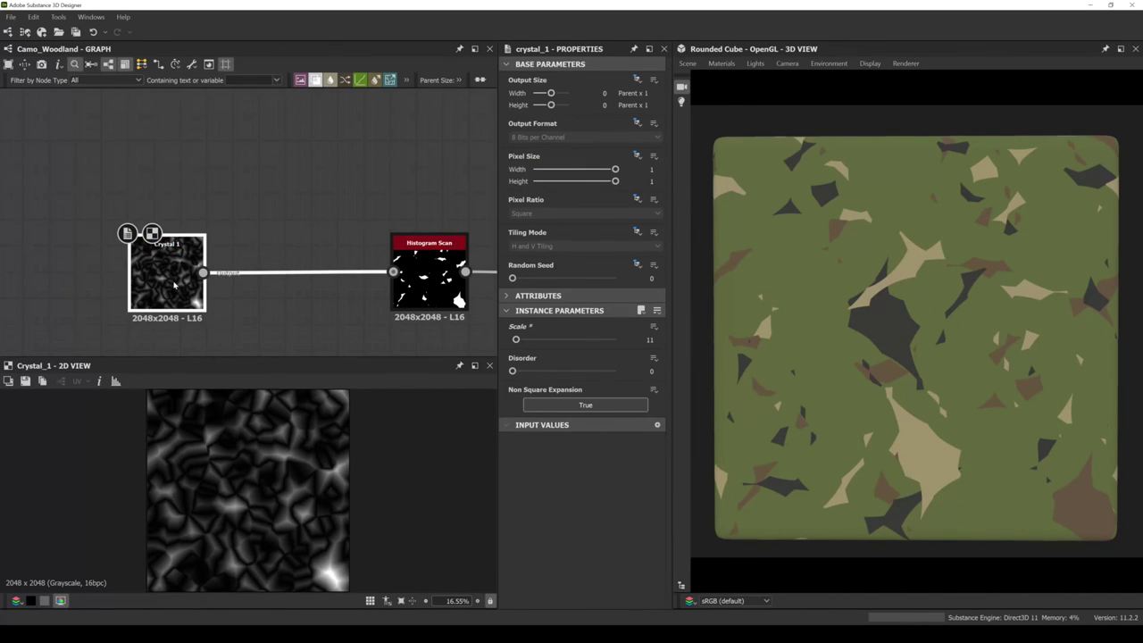
Inspect the Crystal 1 pattern up close and insert a Histogram Select node between Crystal 1 and the Histogram Scan.
{"action": "scroll", "coordinate": [228, 520], "scroll_direction": "up", "scroll_amount": 3}
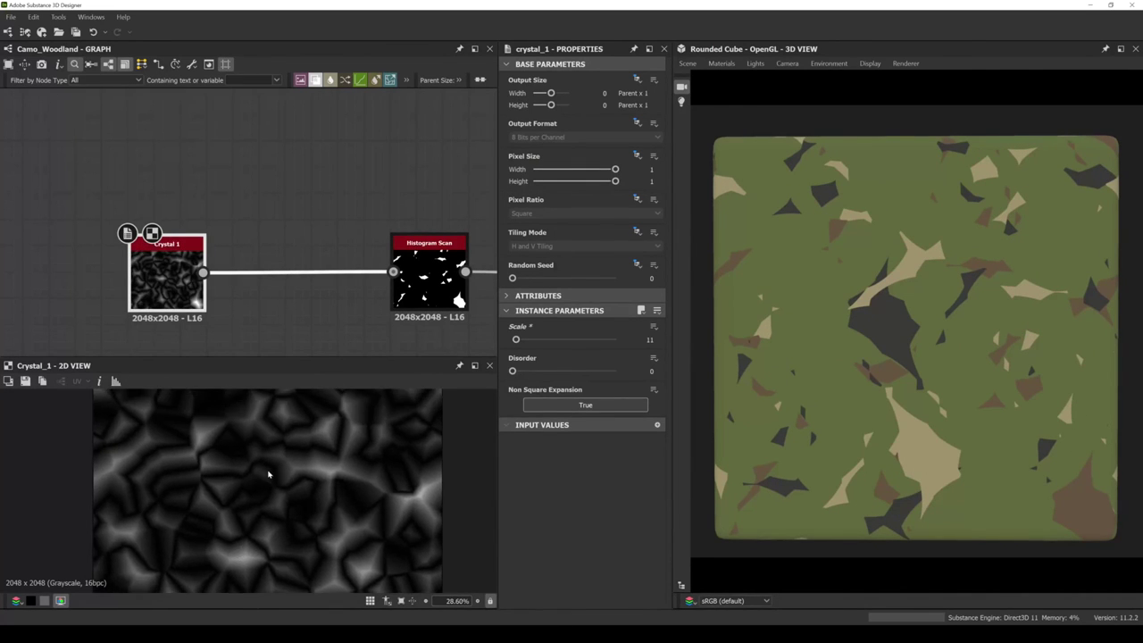
{"action": "scroll", "coordinate": [268, 474], "scroll_direction": "up", "scroll_amount": 2}
{"action": "scroll", "coordinate": [248, 490], "scroll_direction": "down", "scroll_amount": 1}
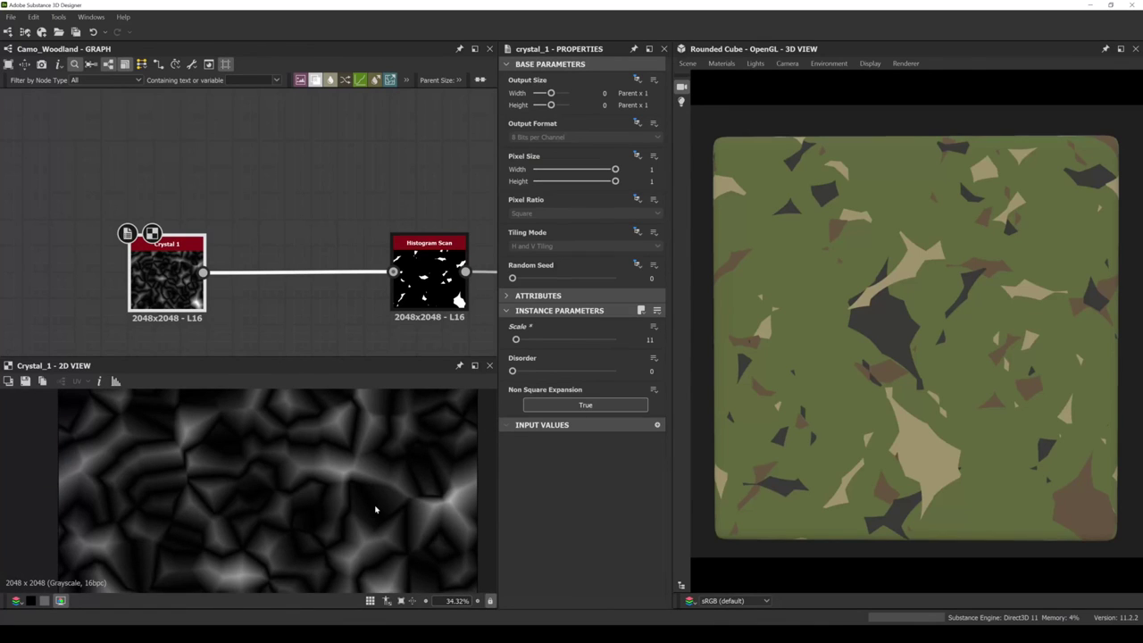
{"action": "scroll", "coordinate": [344, 505], "scroll_direction": "up", "scroll_amount": 3}
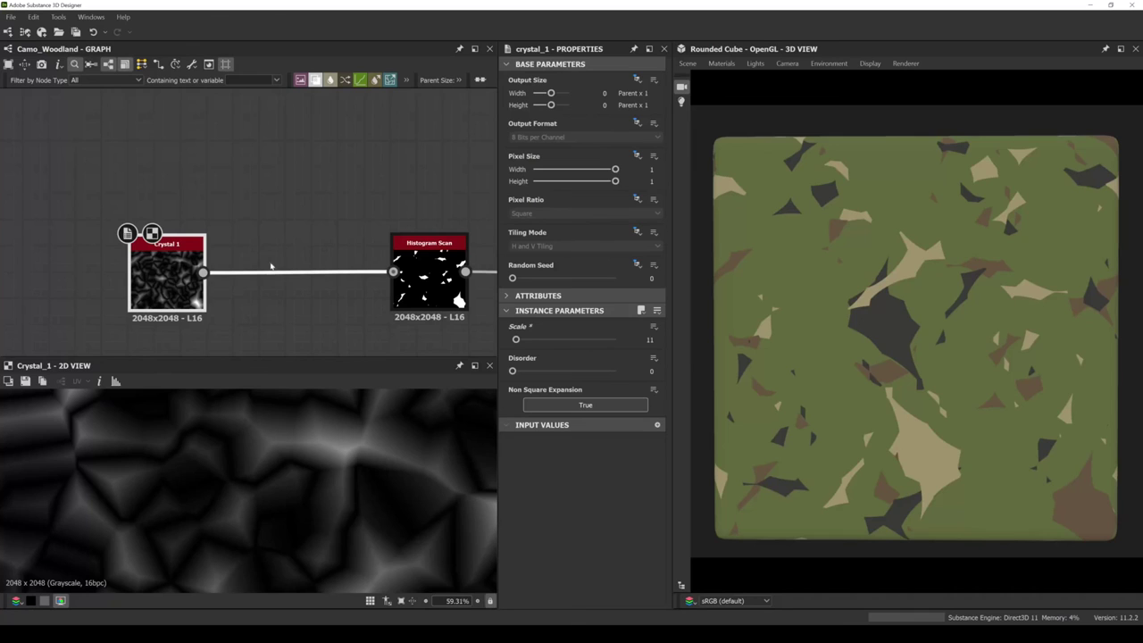
{"action": "left_click_drag", "start_coordinate": [266, 242], "coordinate": [289, 297]}
{"action": "key", "text": "space"}
{"action": "type", "text": "sel"}
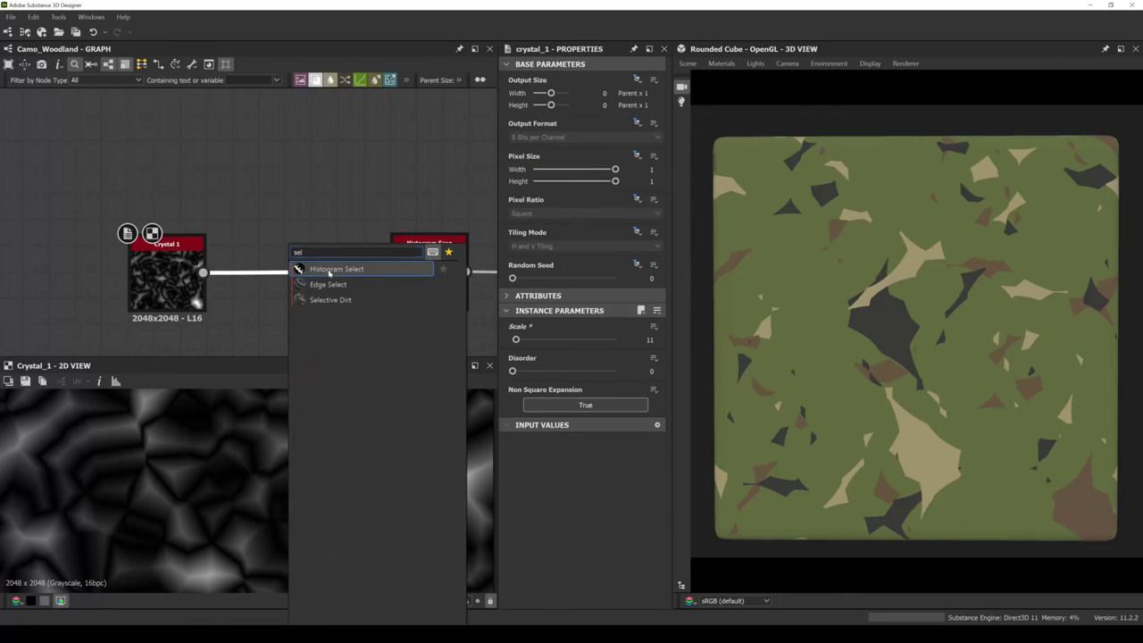
{"action": "left_click", "coordinate": [330, 272]}
{"action": "scroll", "coordinate": [263, 453], "scroll_direction": "down", "scroll_amount": 3}
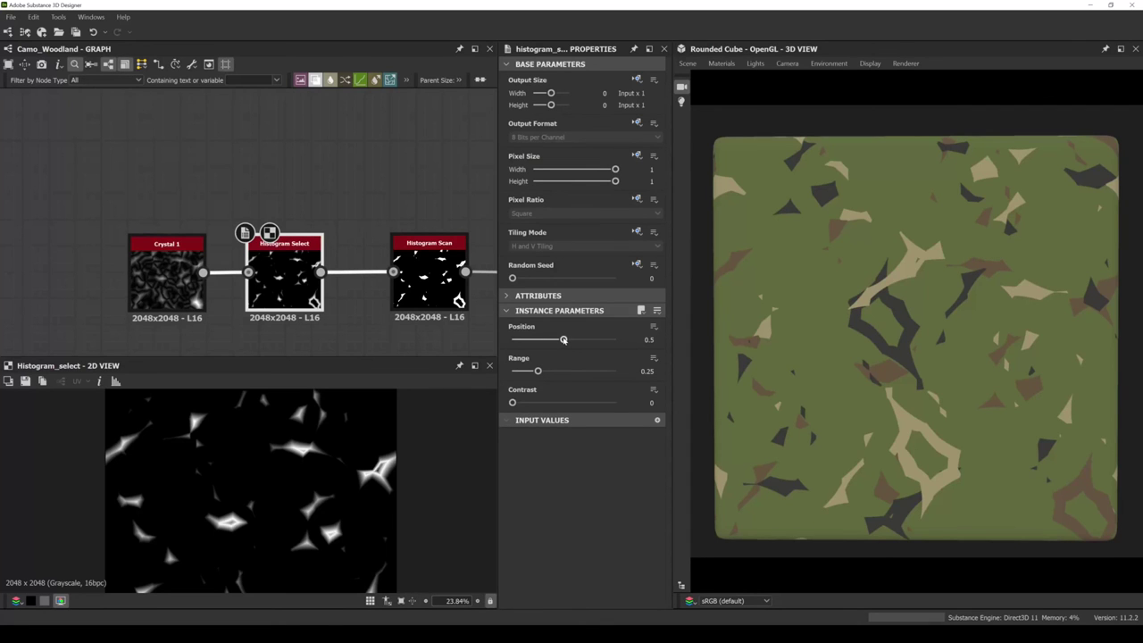
Set the Histogram Select node's Position to 0.19, Range to 0.22 and Contrast to 0.31.
{"action": "left_click_drag", "start_coordinate": [564, 340], "coordinate": [532, 341]}
{"action": "left_click", "coordinate": [538, 370]}
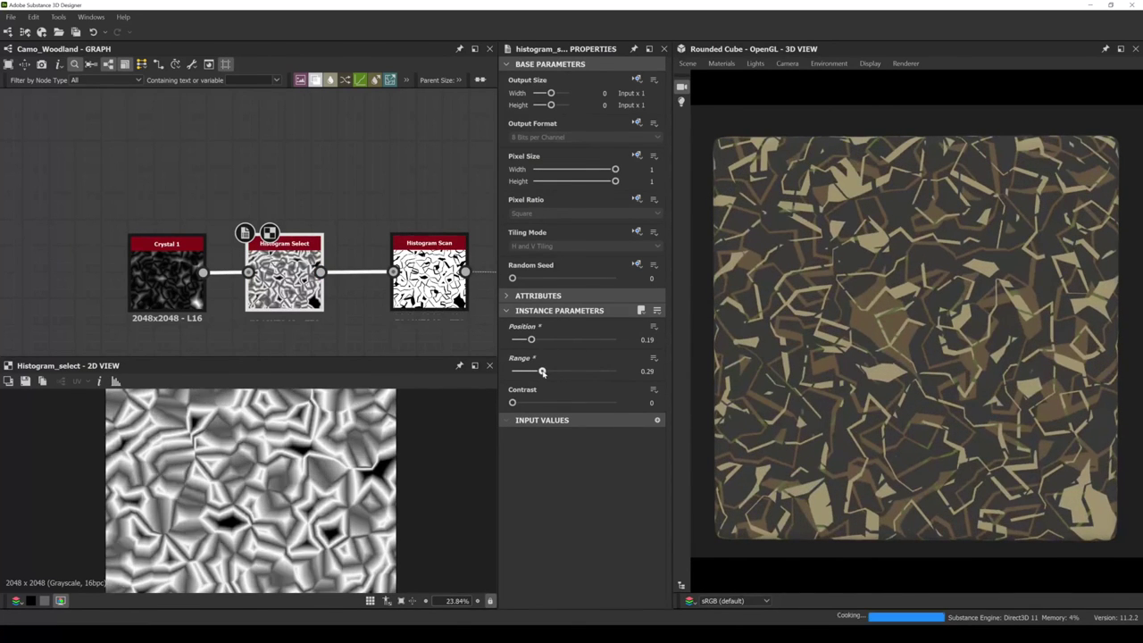
{"action": "left_click_drag", "start_coordinate": [512, 403], "coordinate": [544, 403]}
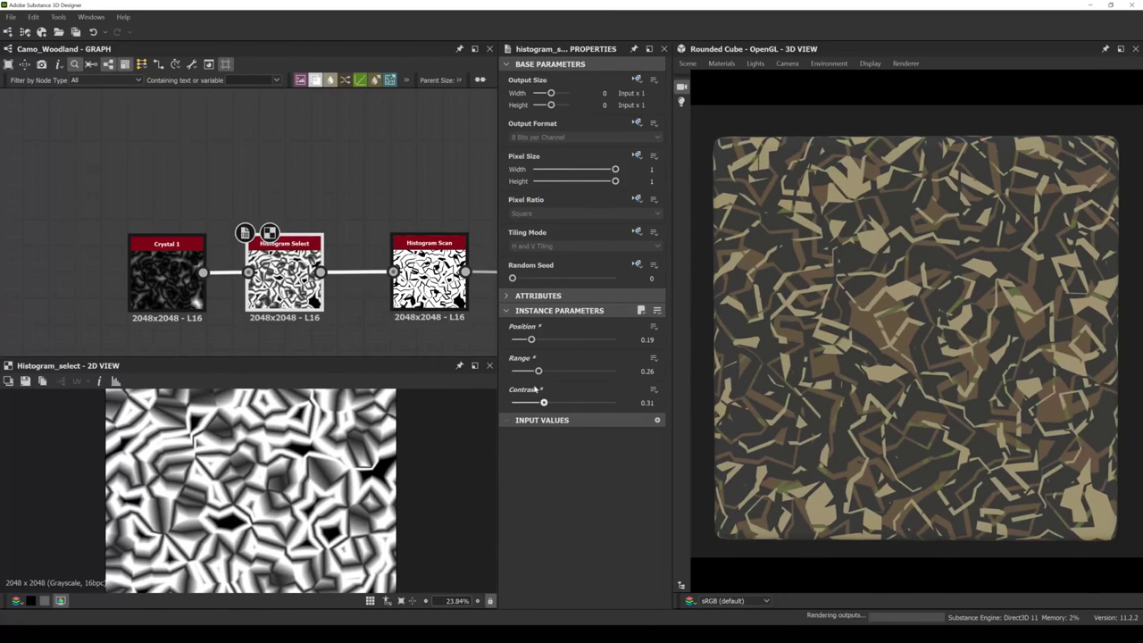
{"action": "left_click_drag", "start_coordinate": [531, 340], "coordinate": [540, 371]}
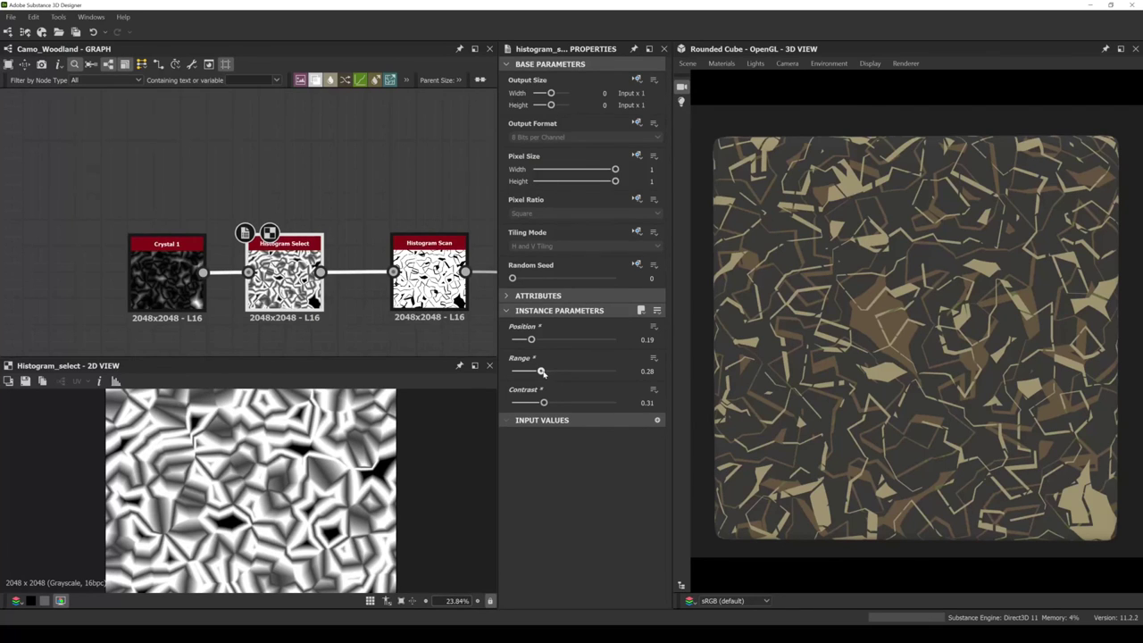
{"action": "left_click_drag", "start_coordinate": [540, 371], "coordinate": [535, 375]}
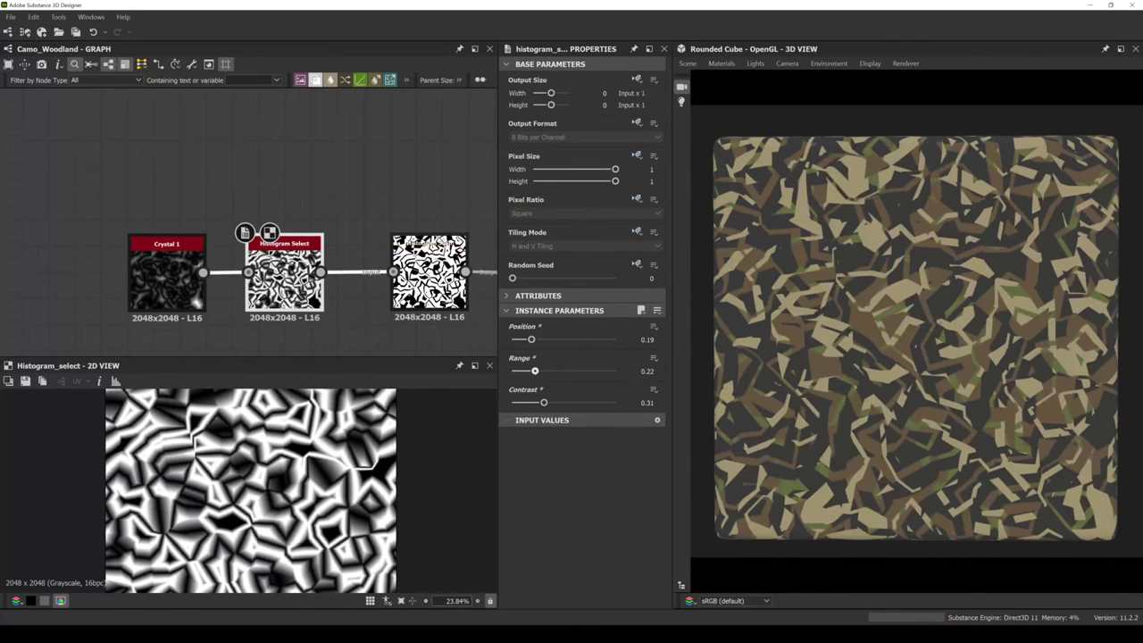
Set the Histogram Scan's Position to 0.75 and give Crystal 1 a Scale of 14 and a Disorder of 0.18.
{"action": "left_click", "coordinate": [432, 283]}
{"action": "mouse_move", "coordinate": [580, 340]}
{"action": "left_mouse_down"}
{"action": "mouse_move", "coordinate": [547, 342]}
{"action": "mouse_move", "coordinate": [589, 346]}
{"action": "left_mouse_up"}
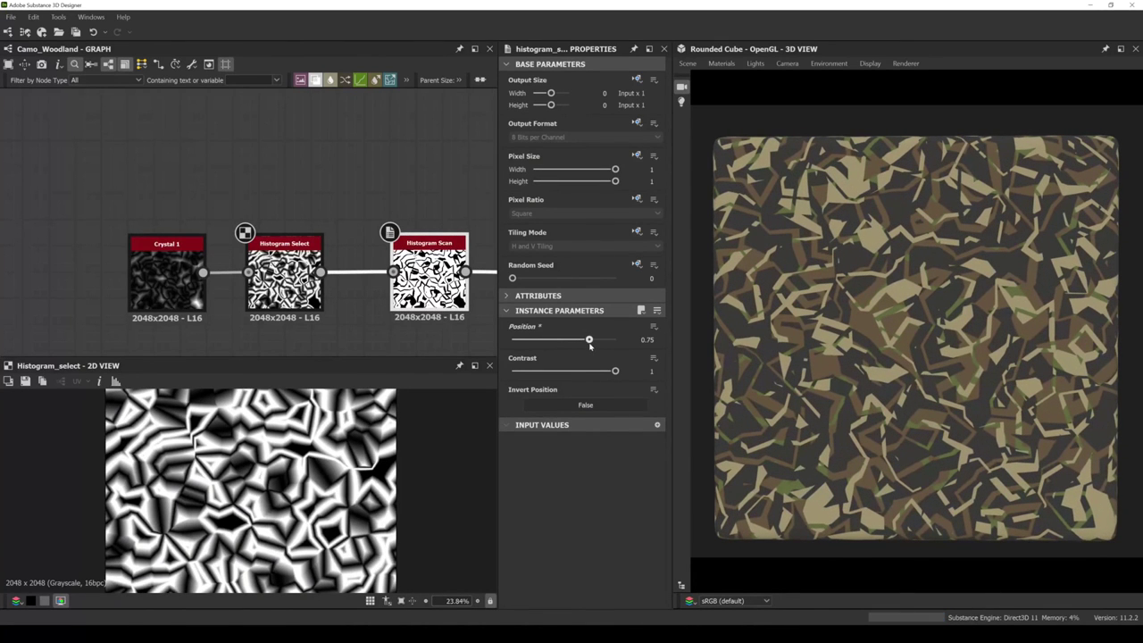
{"action": "left_click", "coordinate": [167, 272]}
{"action": "left_click_drag", "start_coordinate": [515, 340], "coordinate": [530, 372]}
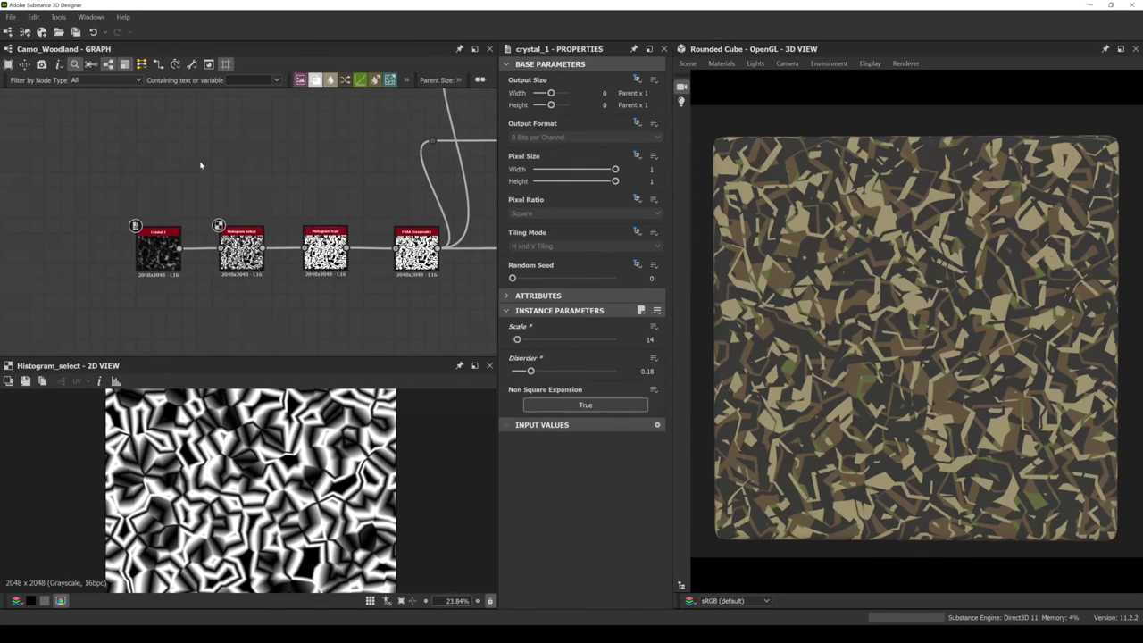
Add a Clouds 2 node above the chain and connect its output to the Histogram Scan input.
{"action": "key", "text": "space"}
{"action": "type", "text": "cloud"}
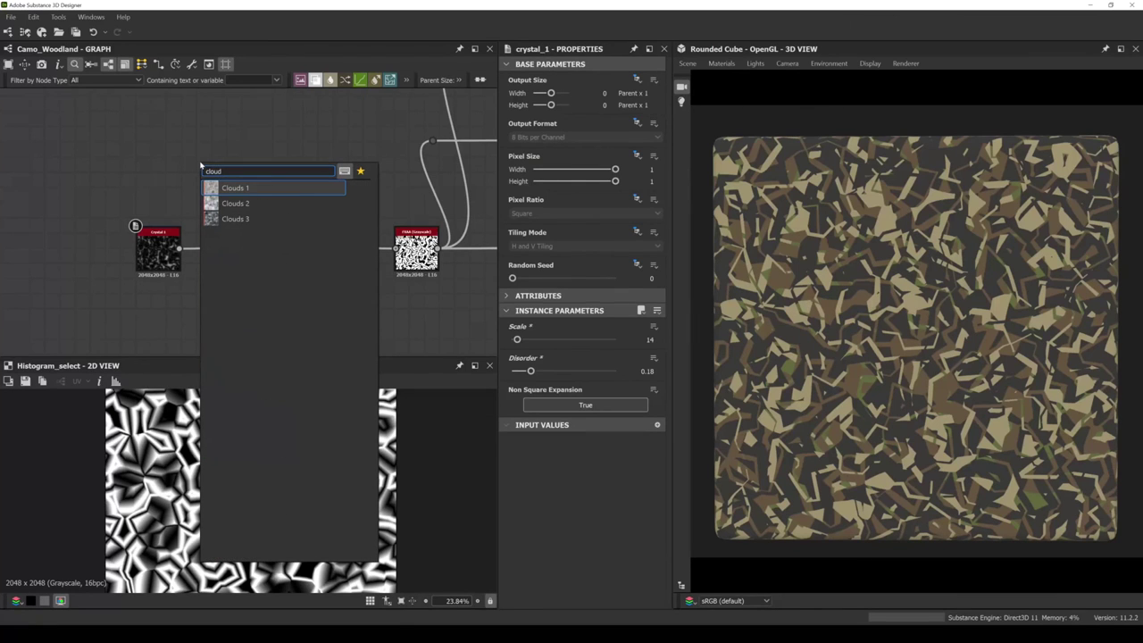
{"action": "left_click", "coordinate": [236, 204]}
{"action": "left_click_drag", "start_coordinate": [214, 172], "coordinate": [305, 249]}
Delete the Histogram Select and Crystal 1 nodes and line up Clouds 2 directly beside the Histogram Scan.
{"action": "left_click", "coordinate": [240, 252]}
{"action": "key", "text": "Delete"}
{"action": "left_click", "coordinate": [160, 254]}
{"action": "key", "text": "Delete"}
{"action": "left_click_drag", "start_coordinate": [155, 176], "coordinate": [187, 242]}
{"action": "left_click_drag", "start_coordinate": [330, 259], "coordinate": [262, 259]}
Preview the Histogram Scan, set its Position to 0.37 and lower its output width and height to -4 (Input / 16).
{"action": "double_click", "coordinate": [262, 259]}
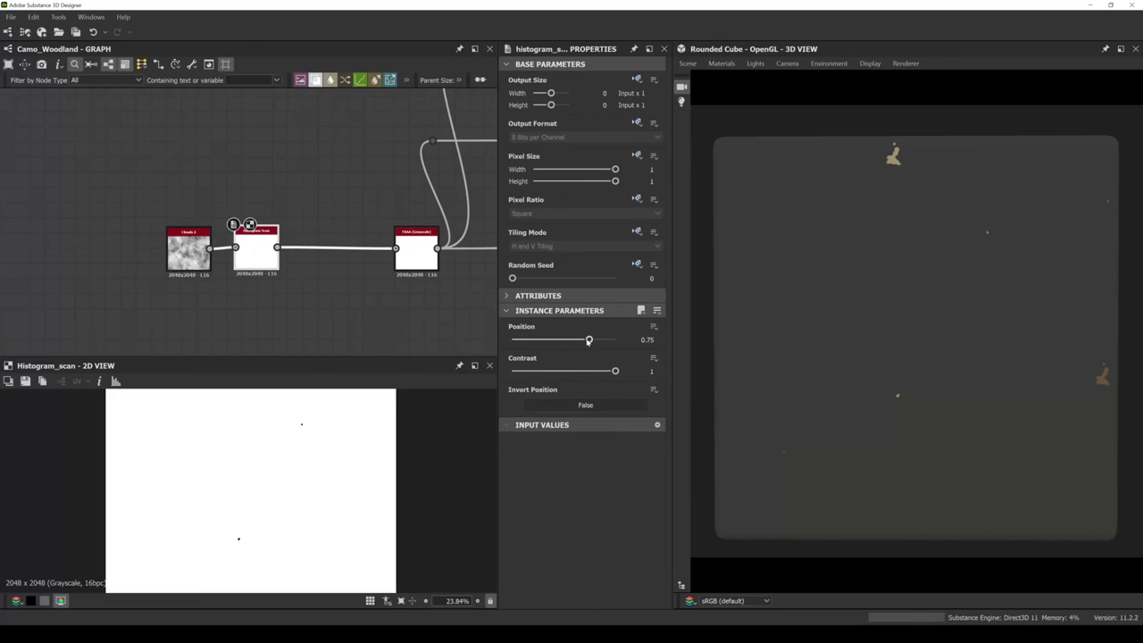
{"action": "left_click_drag", "start_coordinate": [589, 340], "coordinate": [550, 341]}
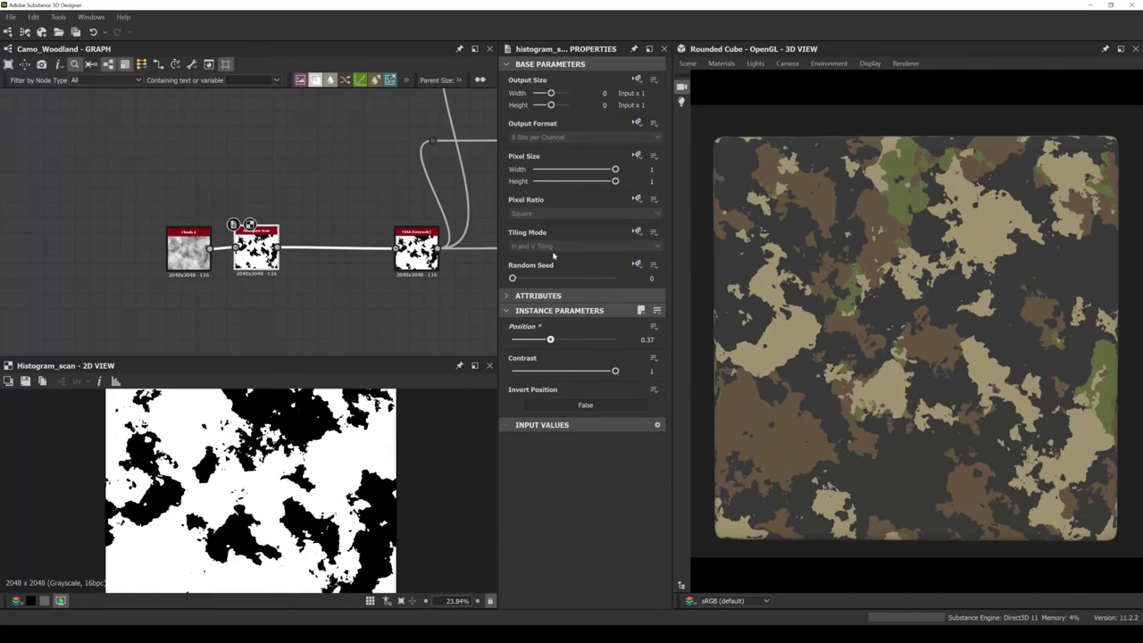
{"action": "left_click_drag", "start_coordinate": [550, 93], "coordinate": [545, 105]}
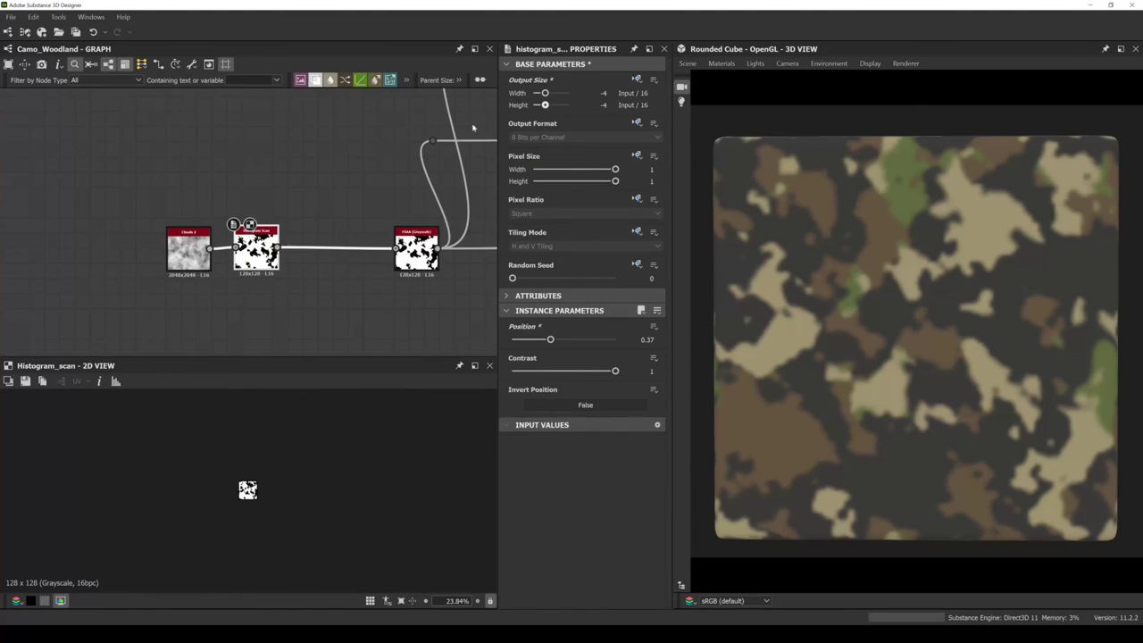
Insert a Transformation 2D node between the Histogram Scan and FXAA nodes and make its output size relative to parent.
{"action": "scroll", "coordinate": [232, 266], "scroll_direction": "up", "scroll_amount": 2}
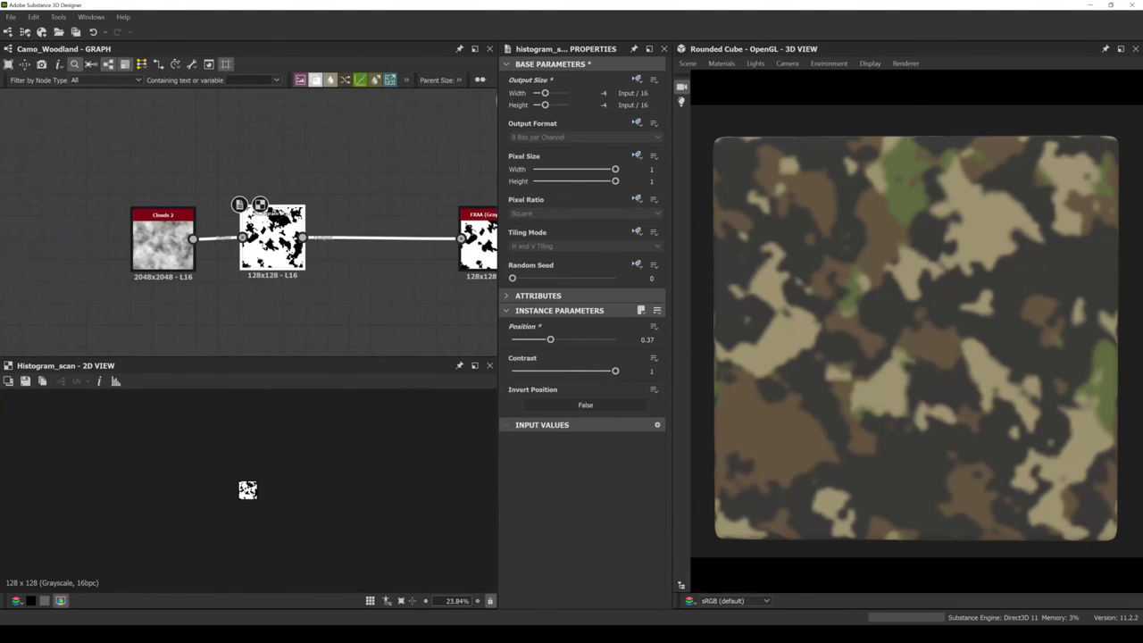
{"action": "middle_click_drag", "start_coordinate": [305, 281], "coordinate": [254, 286]}
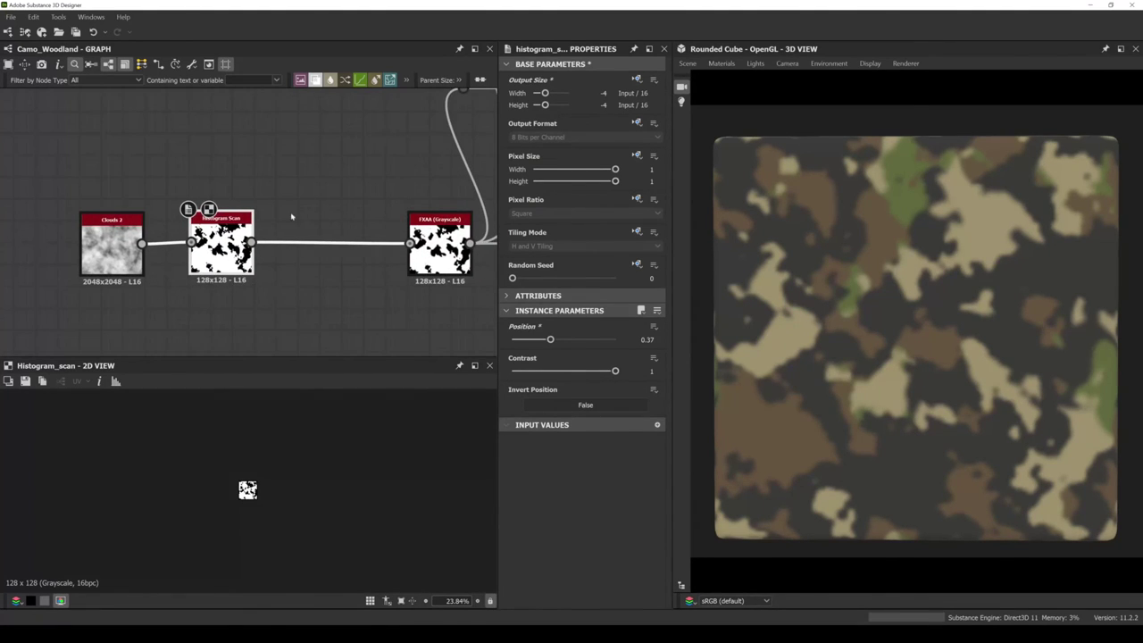
{"action": "key", "text": "space"}
{"action": "type", "text": "tr"}
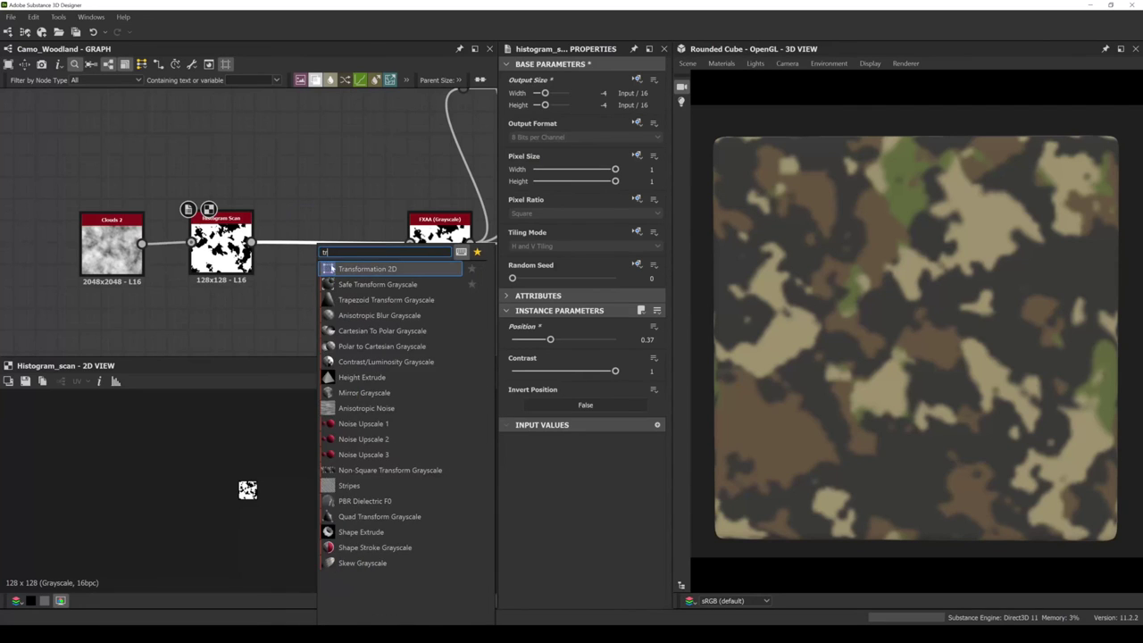
{"action": "left_click", "coordinate": [330, 269]}
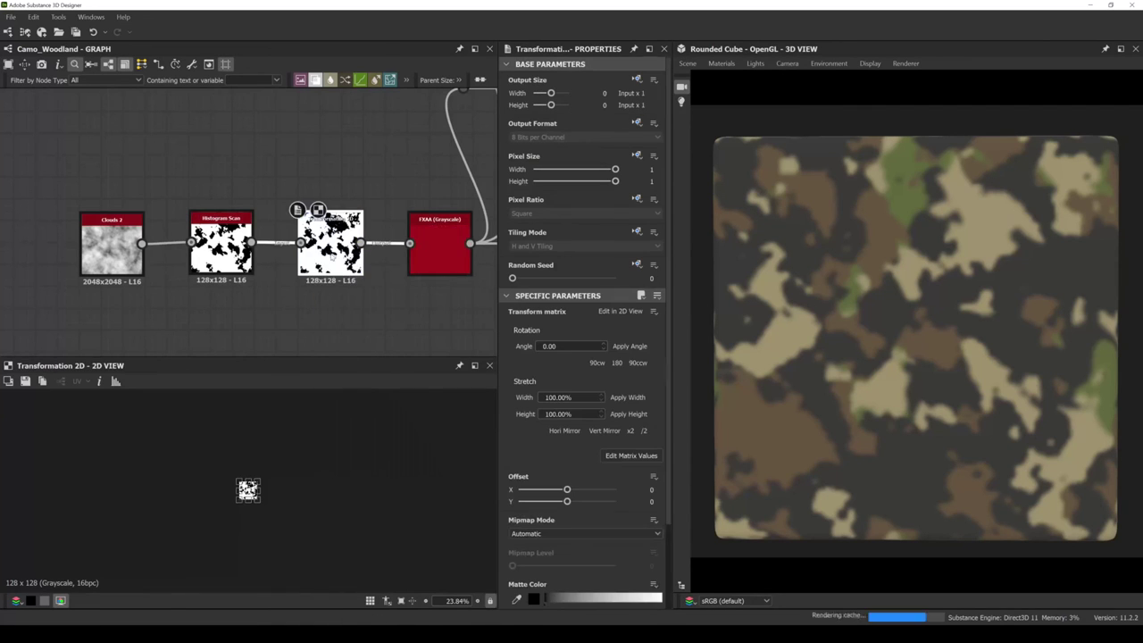
{"action": "left_click", "coordinate": [637, 80]}
{"action": "left_click", "coordinate": [663, 111]}
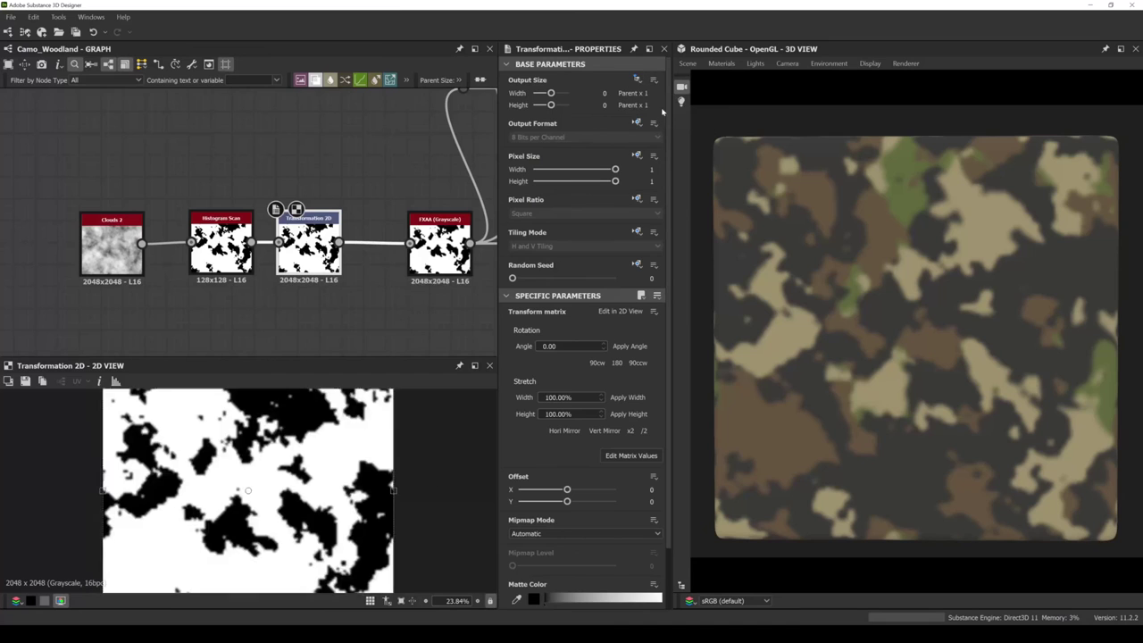
Set the Transformation 2D node's Filtering to Nearest.
{"action": "scroll", "coordinate": [296, 279], "scroll_direction": "up", "scroll_amount": 1}
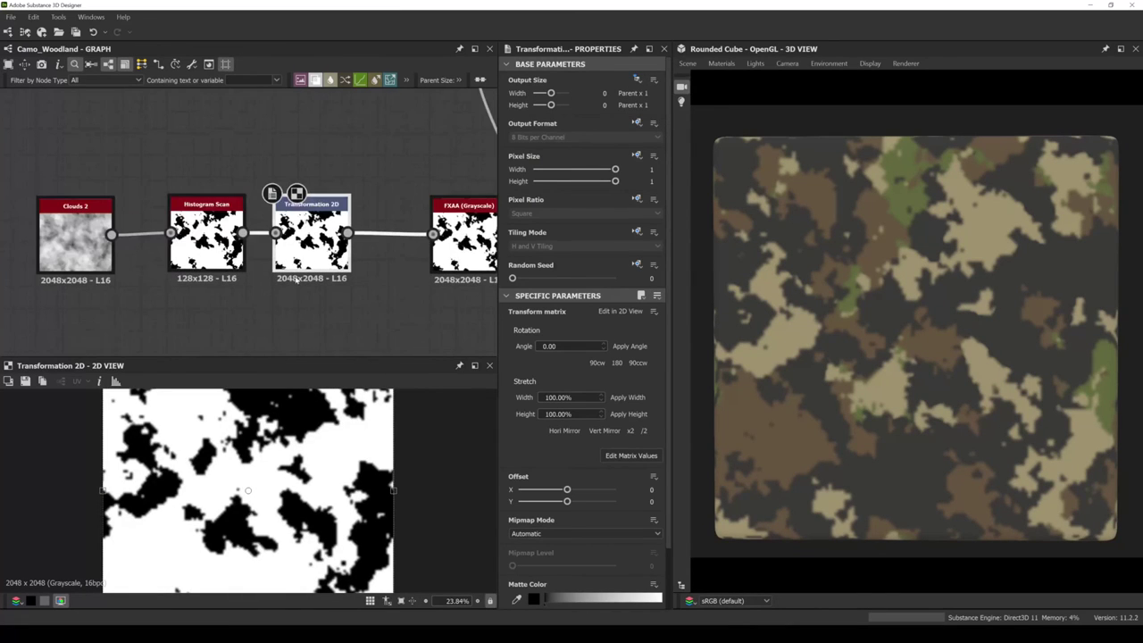
{"action": "scroll", "coordinate": [562, 499], "scroll_direction": "down", "scroll_amount": 2}
{"action": "left_click", "coordinate": [534, 583]}
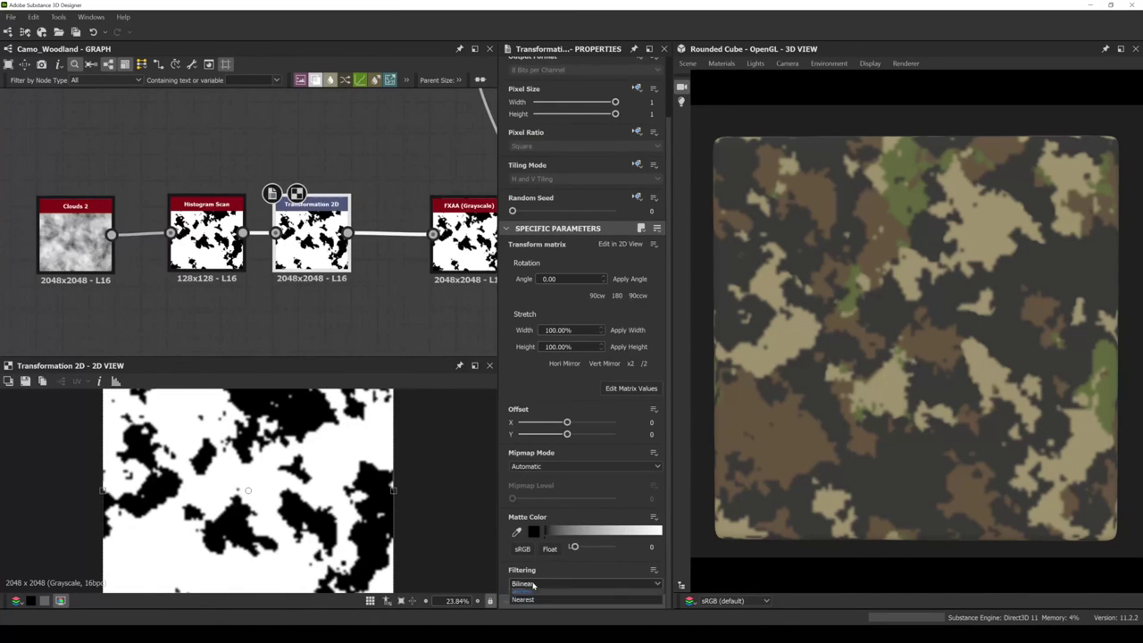
{"action": "left_click", "coordinate": [531, 603]}
Add a Clouds 1 node above Clouds 2 and connect its output to the Histogram Scan input.
{"action": "middle_click_drag", "start_coordinate": [211, 274], "coordinate": [244, 276]}
{"action": "left_click", "coordinate": [241, 243]}
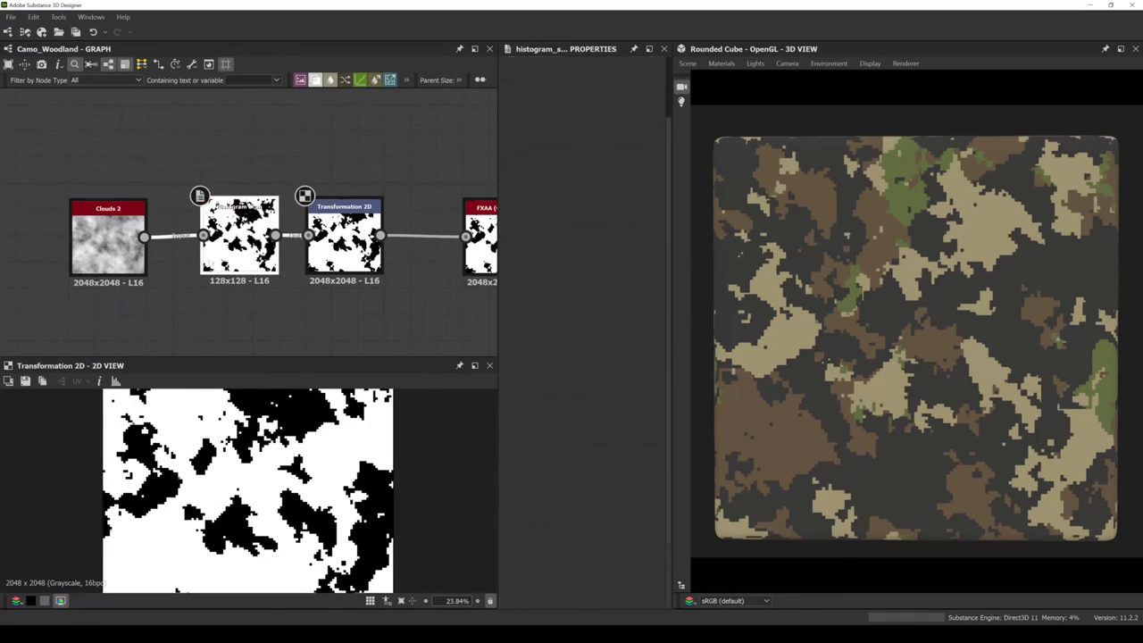
{"action": "left_click", "coordinate": [124, 253]}
{"action": "middle_click_drag", "start_coordinate": [126, 254], "coordinate": [198, 279]}
{"action": "scroll", "coordinate": [194, 249], "scroll_direction": "down", "scroll_amount": 2}
{"action": "scroll", "coordinate": [184, 209], "scroll_direction": "up", "scroll_amount": 2}
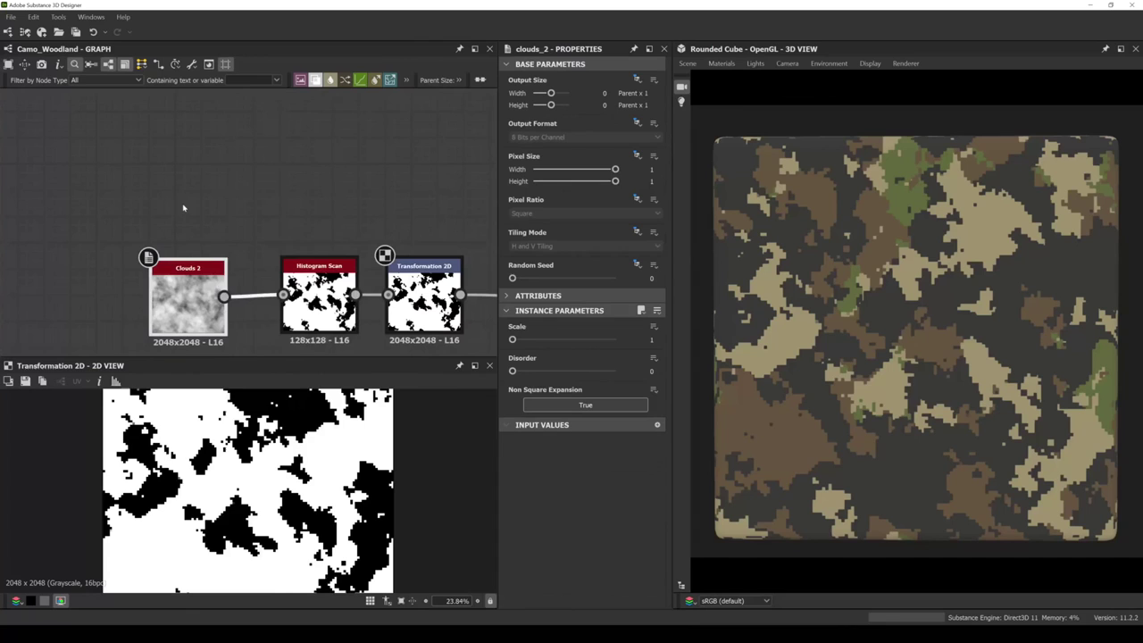
{"action": "key", "text": "space"}
{"action": "type", "text": "clo"}
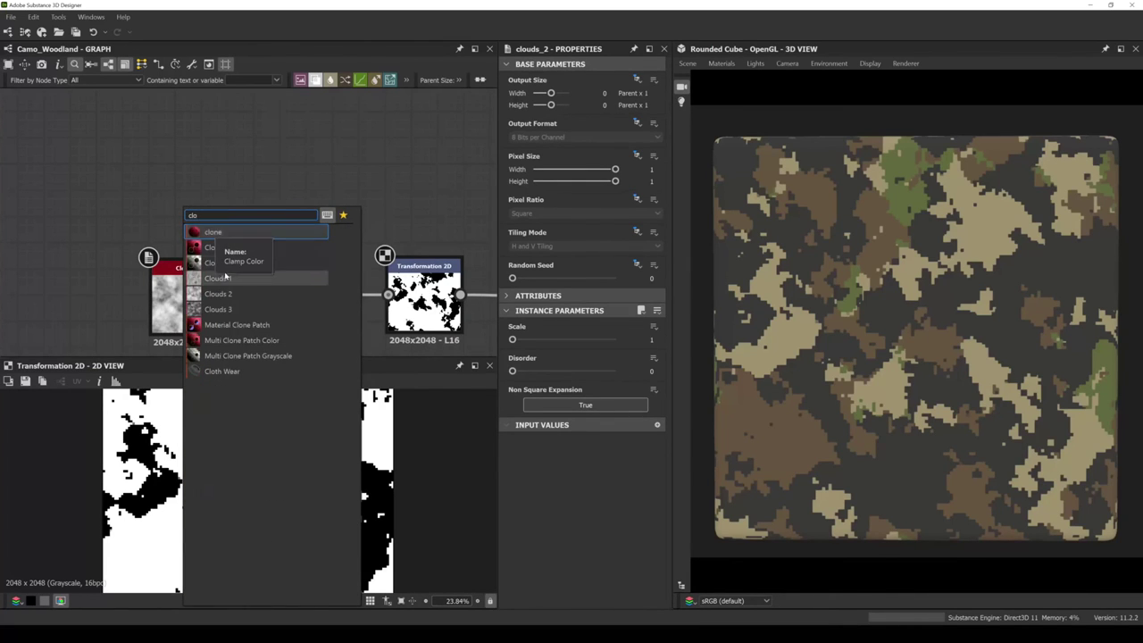
{"action": "left_click", "coordinate": [218, 325]}
{"action": "left_click_drag", "start_coordinate": [223, 202], "coordinate": [283, 296]}
Delete the Clouds 2 node and move Clouds 1 into its place beside the Histogram Scan.
{"action": "left_click", "coordinate": [215, 315]}
{"action": "key", "text": "Delete"}
{"action": "left_click_drag", "start_coordinate": [191, 205], "coordinate": [191, 297]}
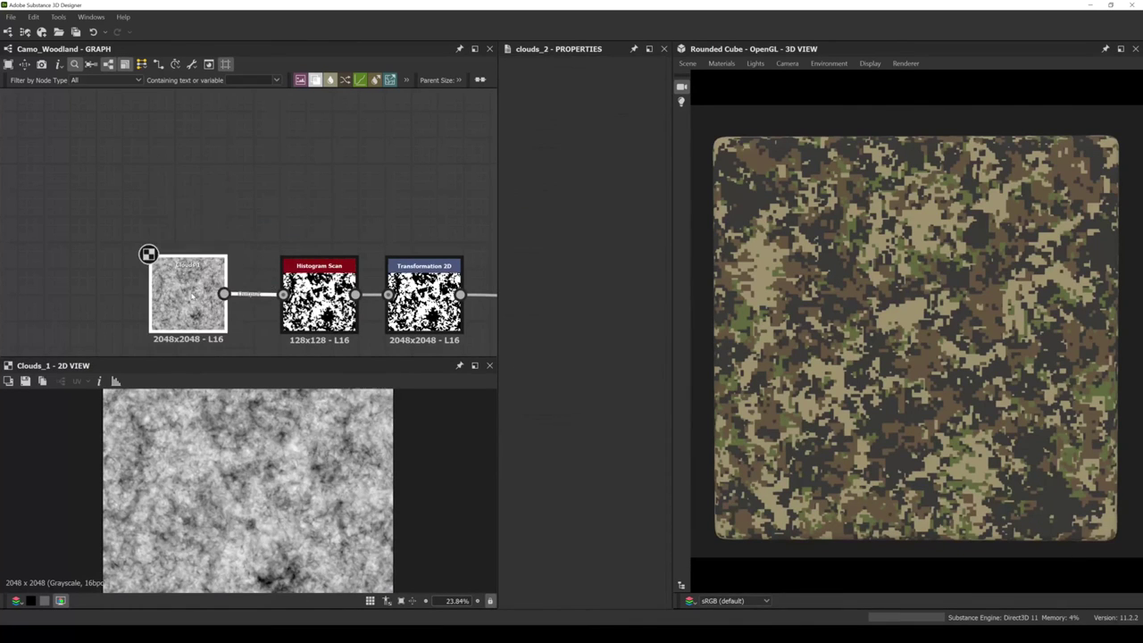
Set the Clouds 1 node's output size to width -3 and height -1, and its Scale to 2.
{"action": "middle_click_drag", "start_coordinate": [192, 296], "coordinate": [174, 261]}
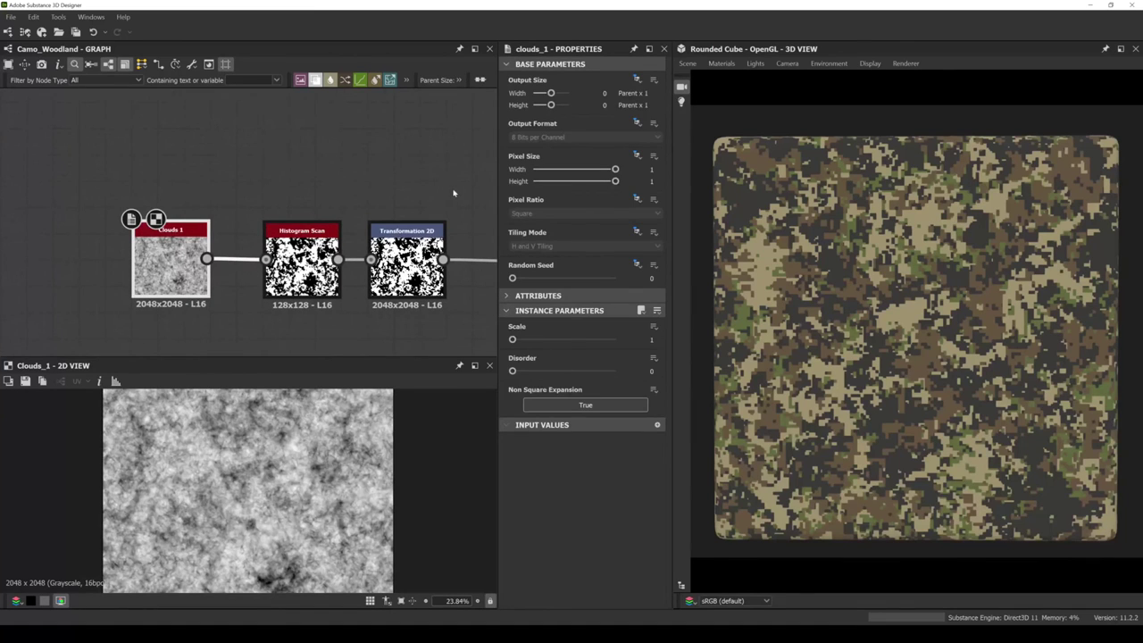
{"action": "middle_click_drag", "start_coordinate": [425, 185], "coordinate": [407, 183]}
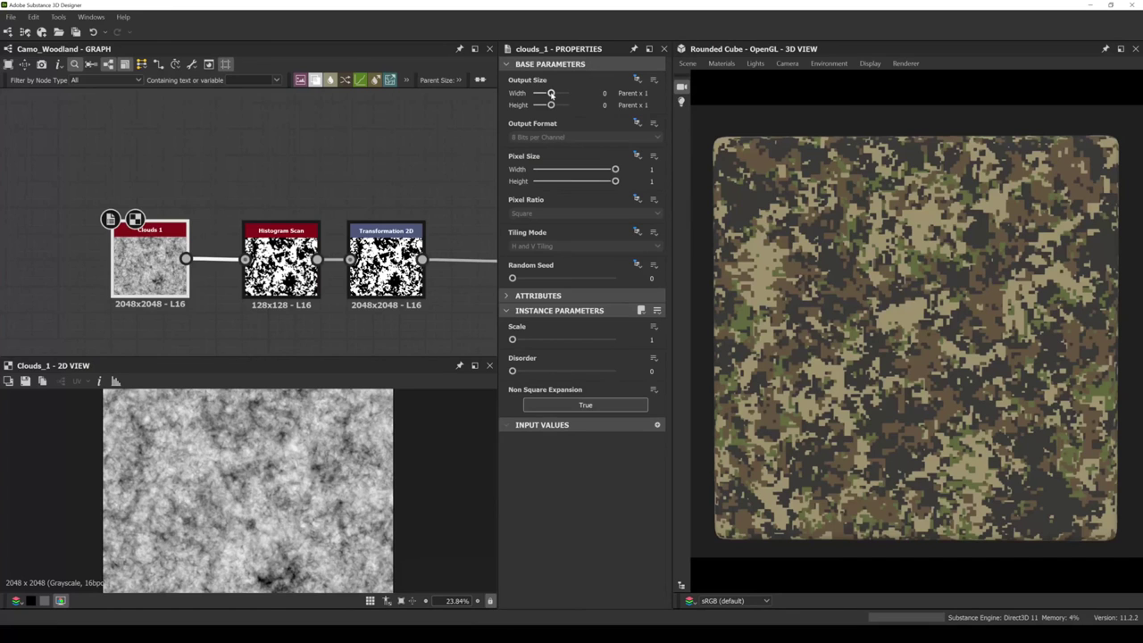
{"action": "mouse_move", "coordinate": [551, 94]}
{"action": "left_mouse_down"}
{"action": "mouse_move", "coordinate": [548, 105]}
{"action": "mouse_move", "coordinate": [548, 93]}
{"action": "left_mouse_up"}
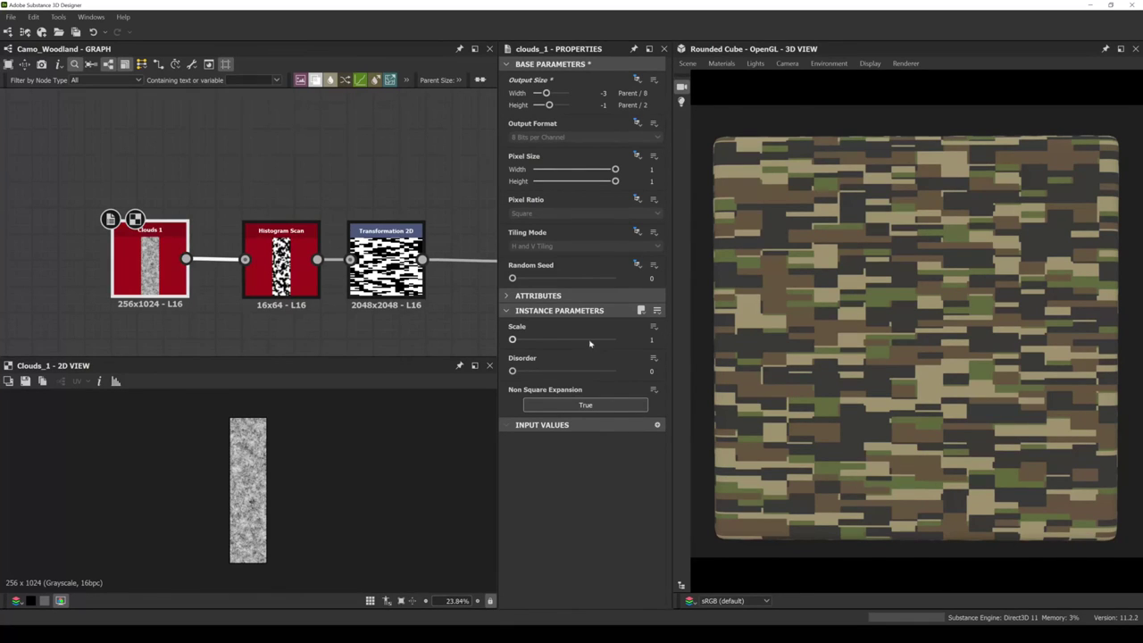
{"action": "left_click_drag", "start_coordinate": [511, 339], "coordinate": [526, 340]}
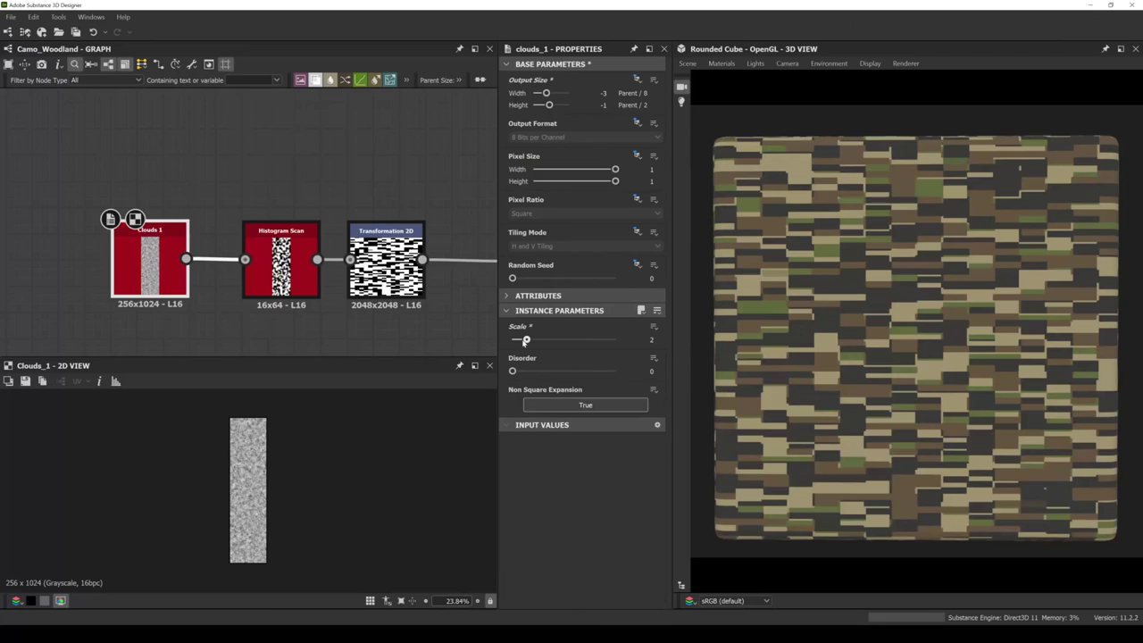
Set the Histogram Scan node's Position to 0.36.
{"action": "left_click", "coordinate": [281, 268]}
{"action": "mouse_move", "coordinate": [548, 340]}
{"action": "left_mouse_down"}
{"action": "mouse_move", "coordinate": [564, 341]}
{"action": "mouse_move", "coordinate": [549, 341]}
{"action": "left_mouse_up"}
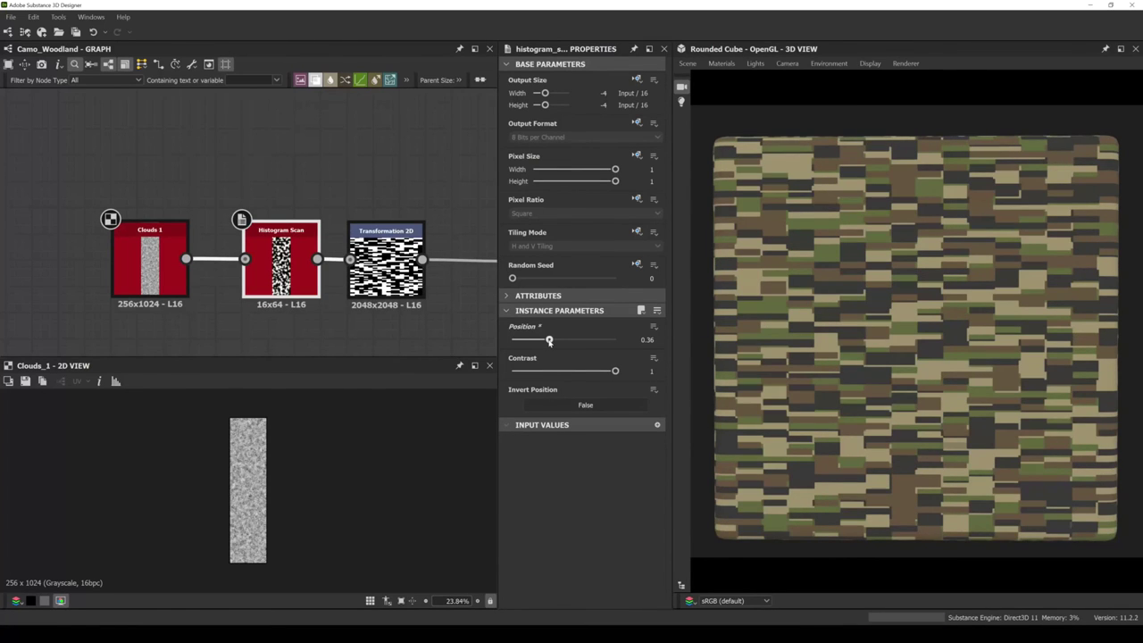
Try other output widths on the Clouds 1 node and return the width to -3.
{"action": "left_click", "coordinate": [150, 254]}
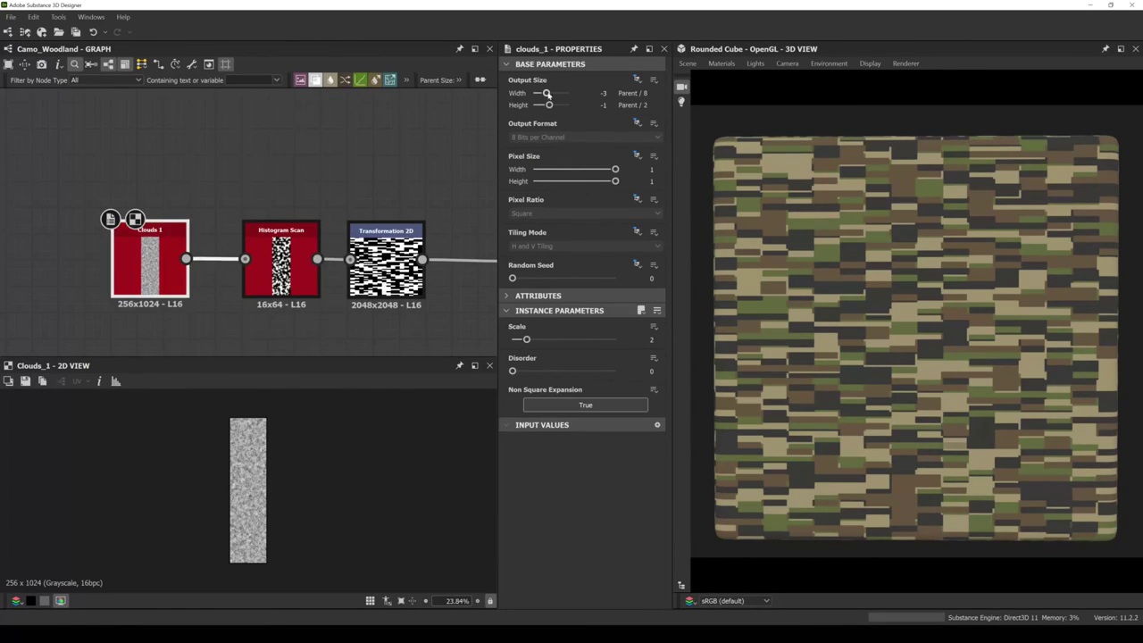
{"action": "left_click_drag", "start_coordinate": [547, 93], "coordinate": [545, 93]}
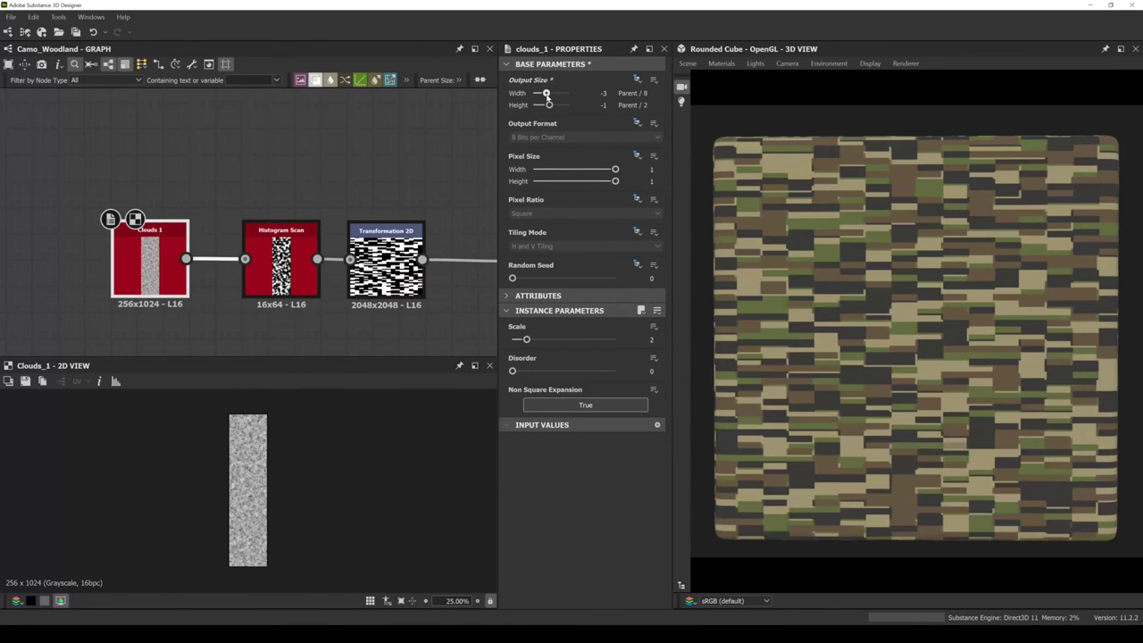
{"action": "scroll", "coordinate": [279, 268], "scroll_direction": "down", "scroll_amount": 3}
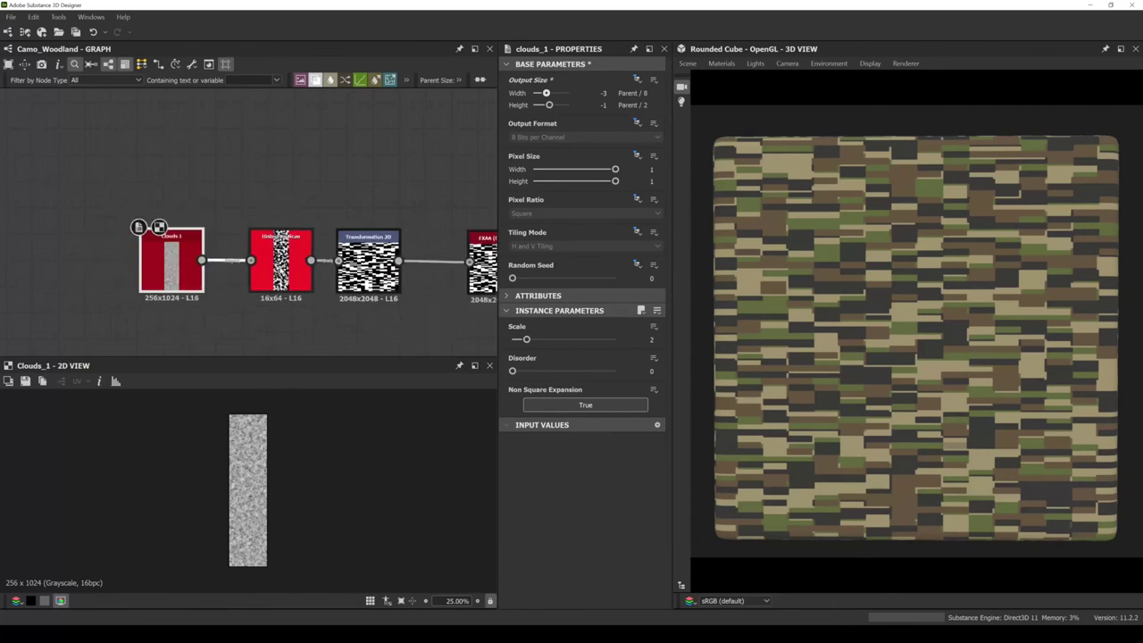
{"action": "left_click_drag", "start_coordinate": [281, 248], "coordinate": [274, 247]}
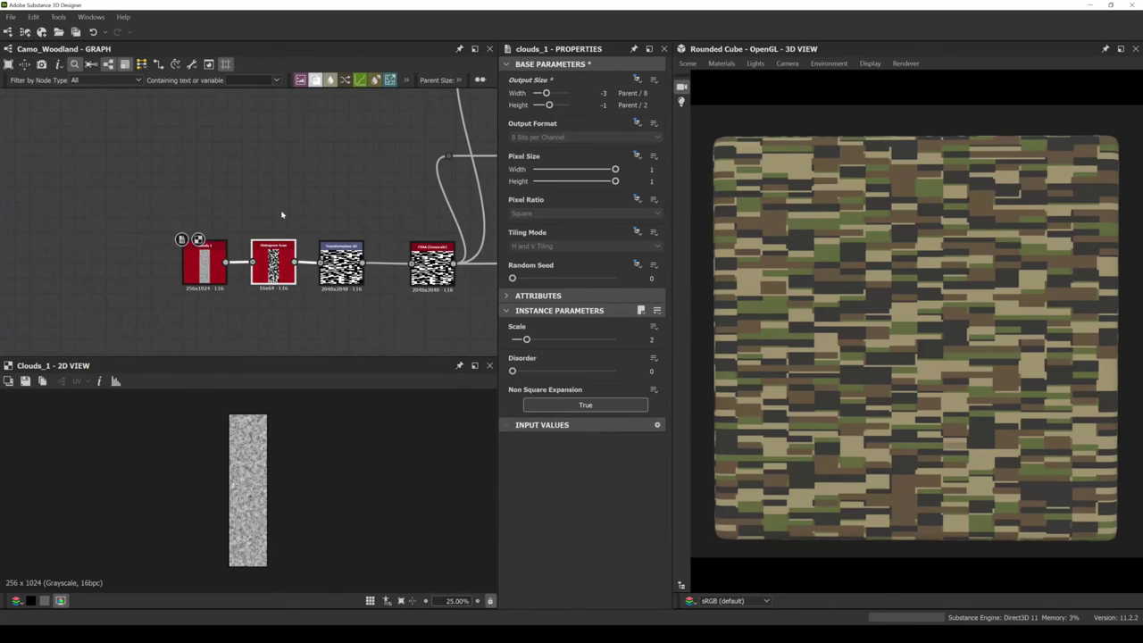